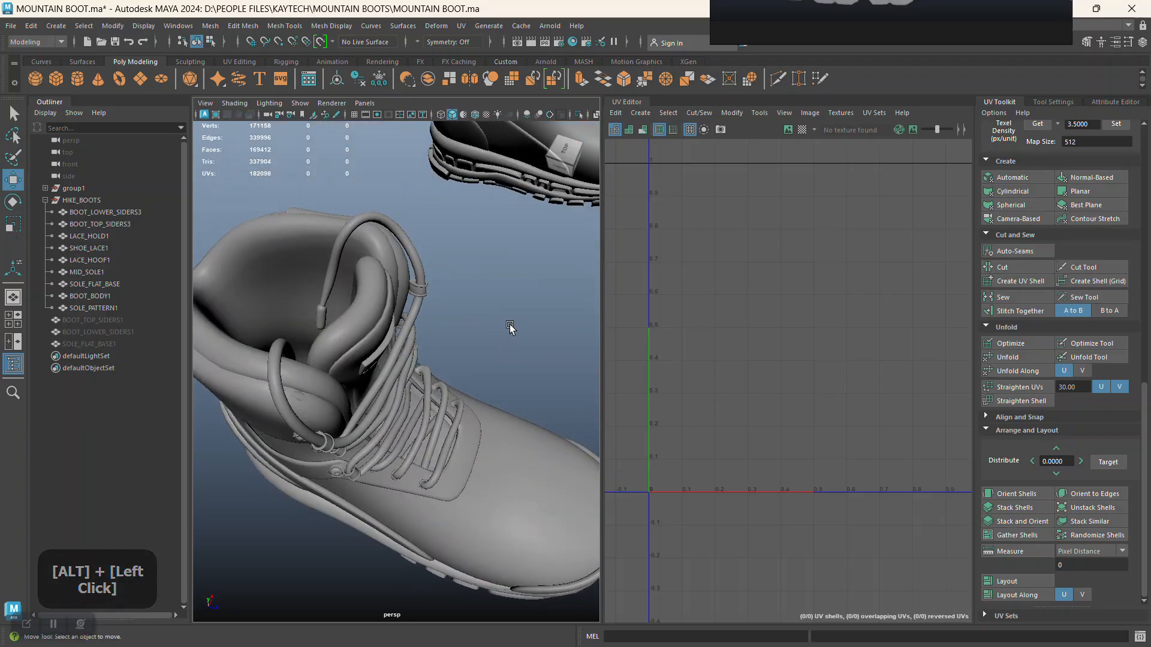
Select the BOOT_LOWER_SIDERS3 mesh and open the export dialog for the selection
{"action": "right_click_drag", "start_coordinate": [510, 325], "coordinate": [464, 285], "text": "alt"}
{"action": "left_click_drag", "start_coordinate": [464, 286], "coordinate": [527, 261], "text": "alt"}
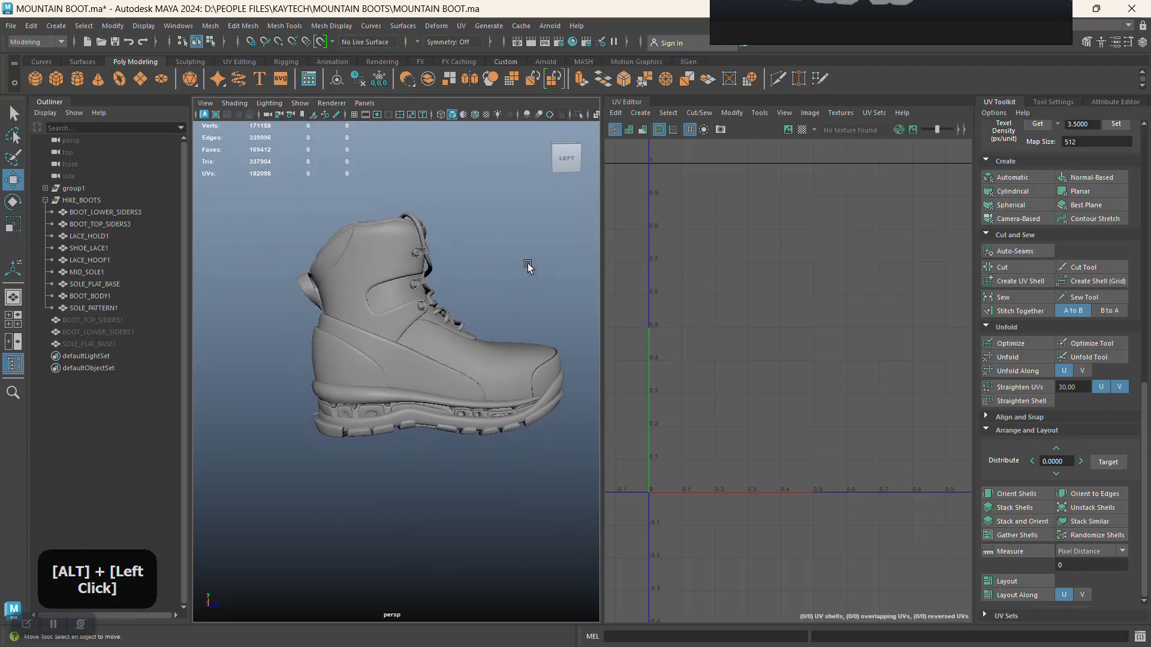
{"action": "right_click_drag", "start_coordinate": [527, 262], "coordinate": [527, 321], "text": "alt"}
{"action": "middle_click_drag", "start_coordinate": [527, 321], "coordinate": [510, 339], "text": "alt"}
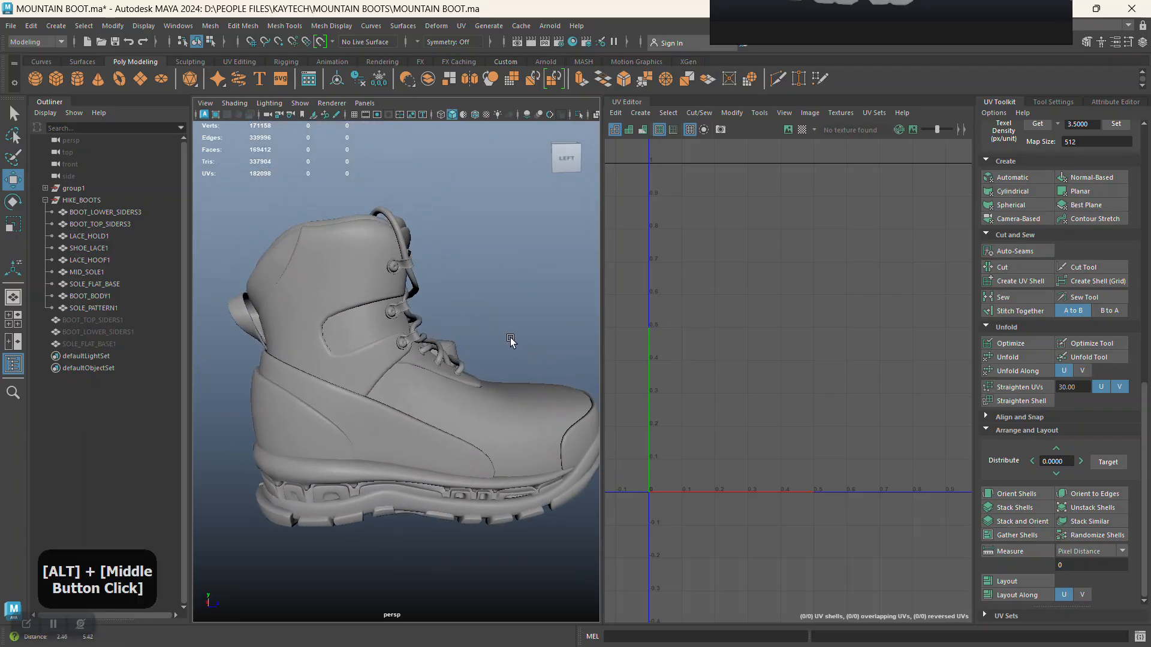
{"action": "left_click", "coordinate": [87, 213]}
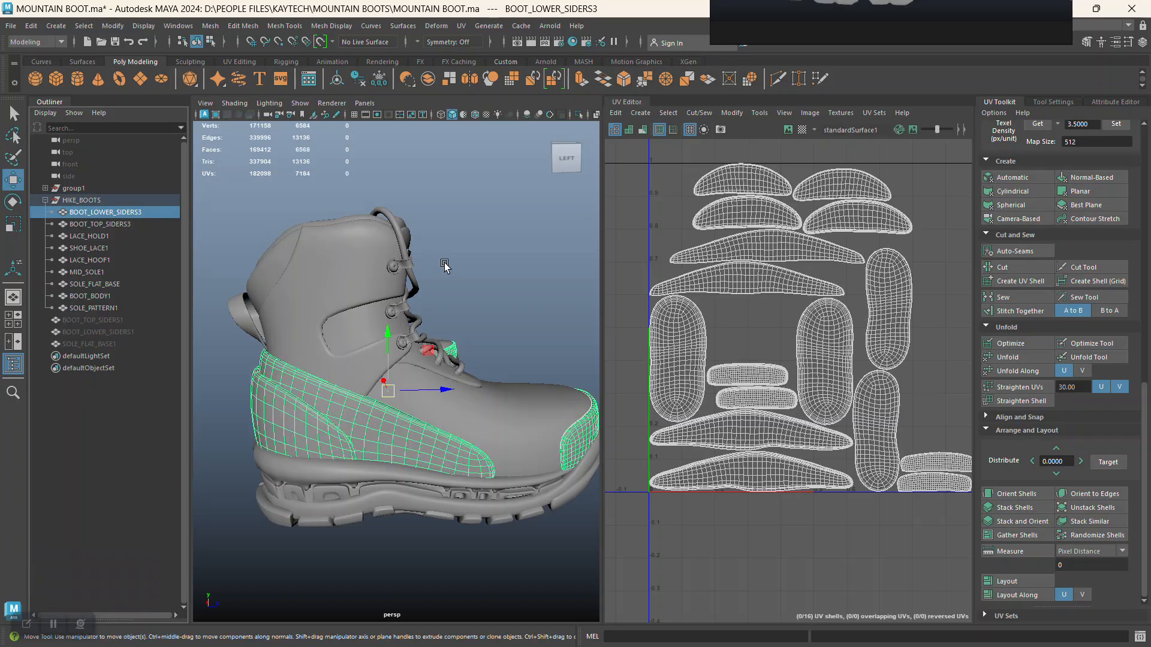
{"action": "left_click", "coordinate": [12, 26]}
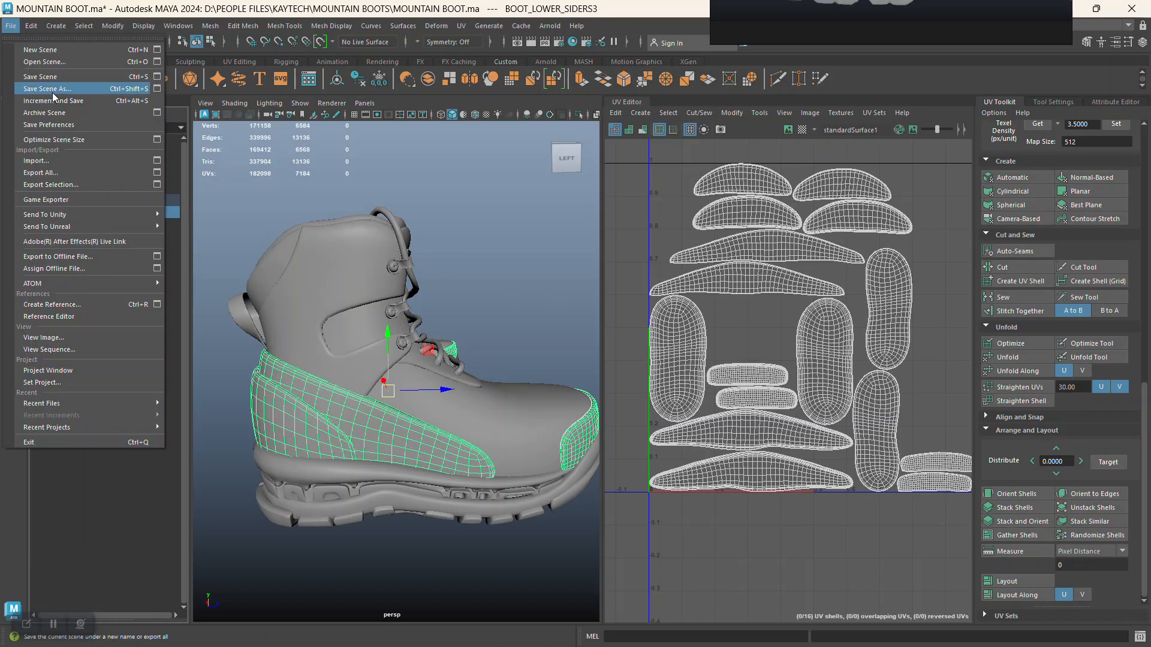
{"action": "left_click", "coordinate": [81, 184]}
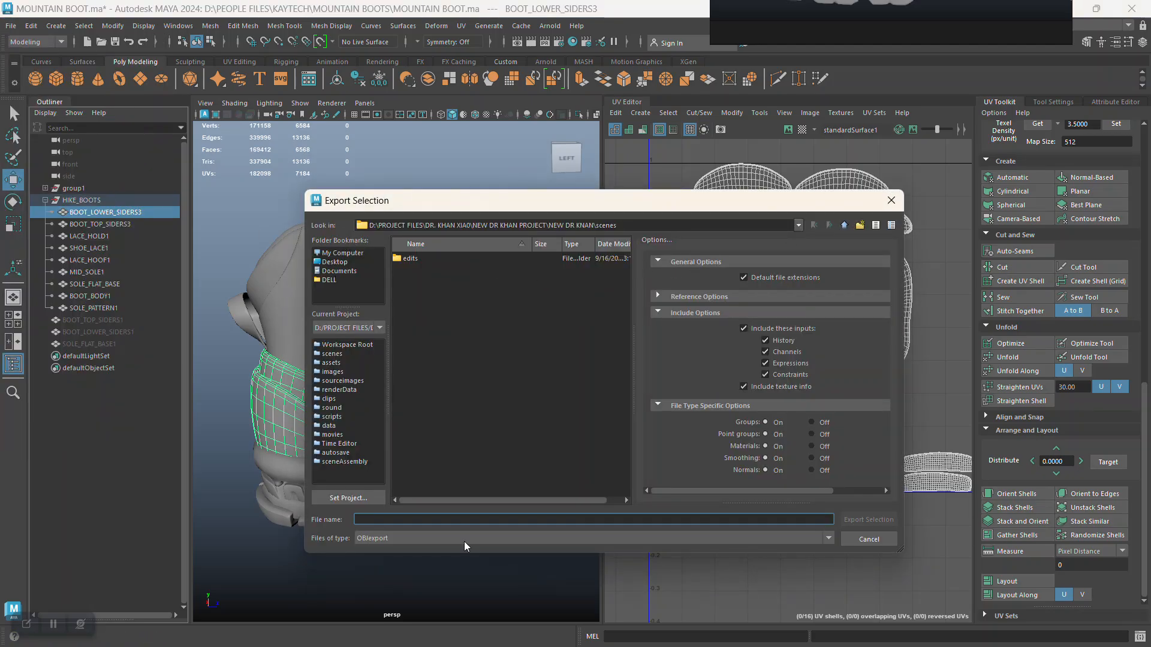
Switch to the File Explorer window showing the ZEXPORT folder
{"action": "key", "text": "alt+Tab"}
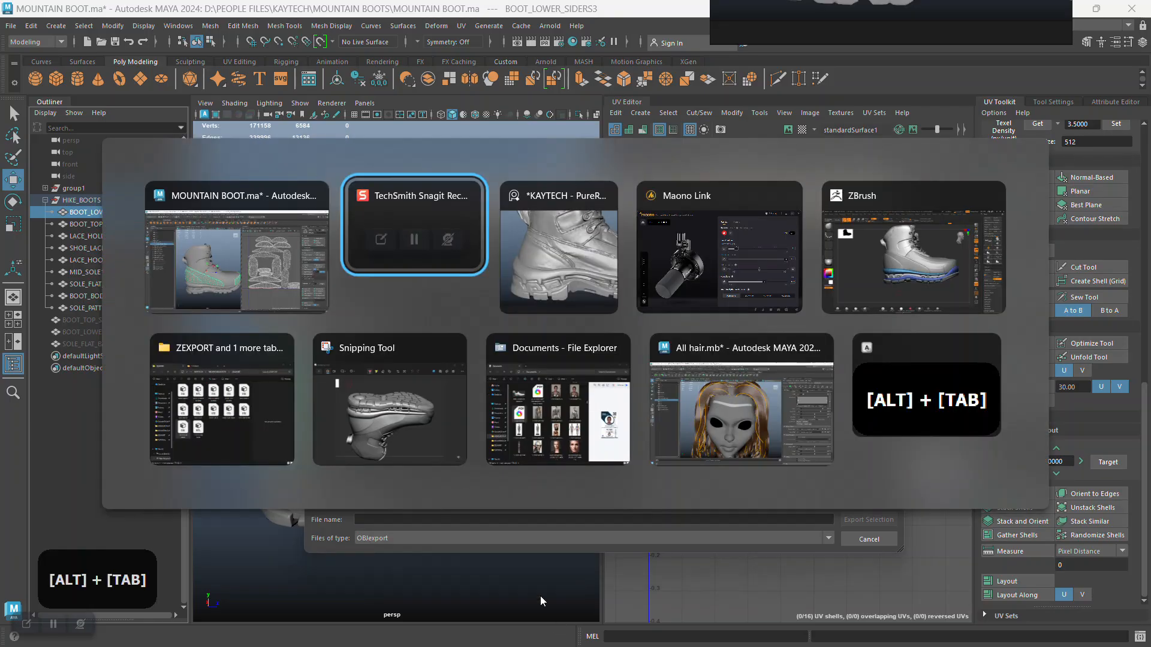
{"action": "left_click", "coordinate": [222, 399], "text": "alt"}
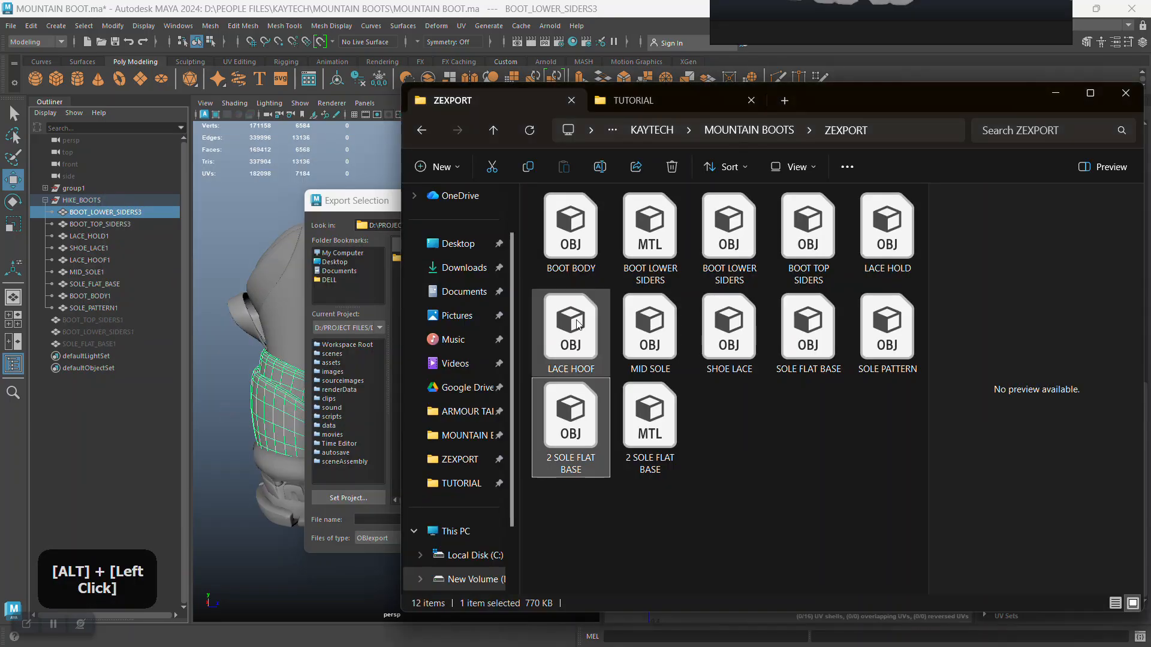
{"action": "left_click", "coordinate": [768, 130]}
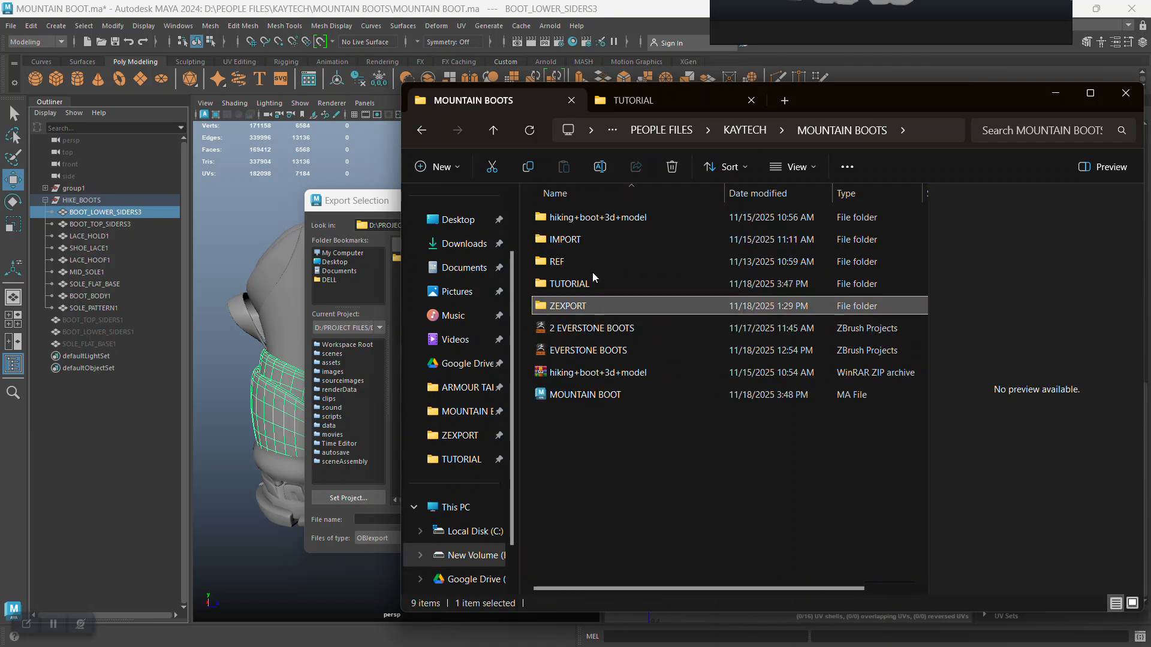
{"action": "double_click", "coordinate": [582, 239]}
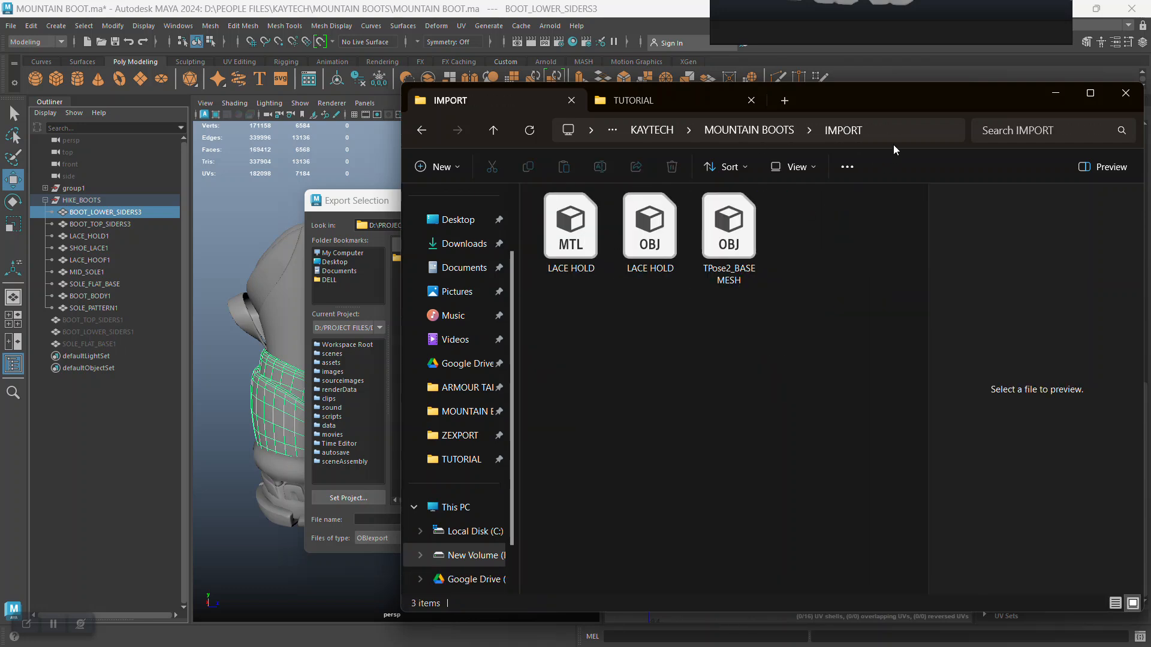
{"action": "left_click", "coordinate": [886, 136]}
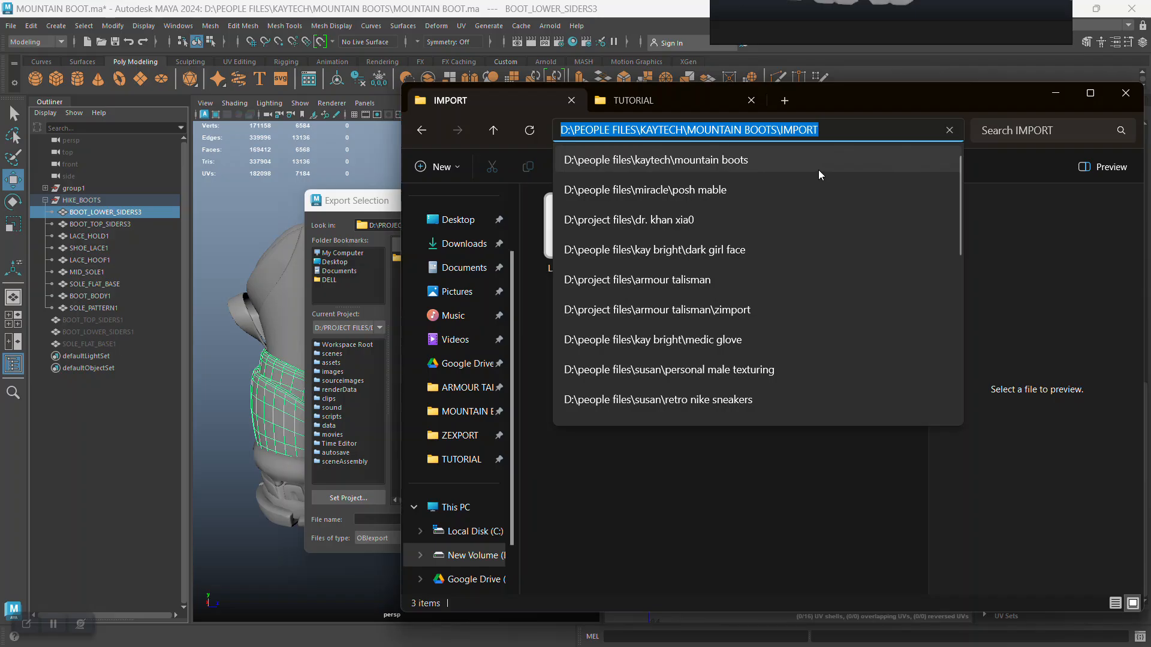
{"action": "left_click", "coordinate": [713, 465]}
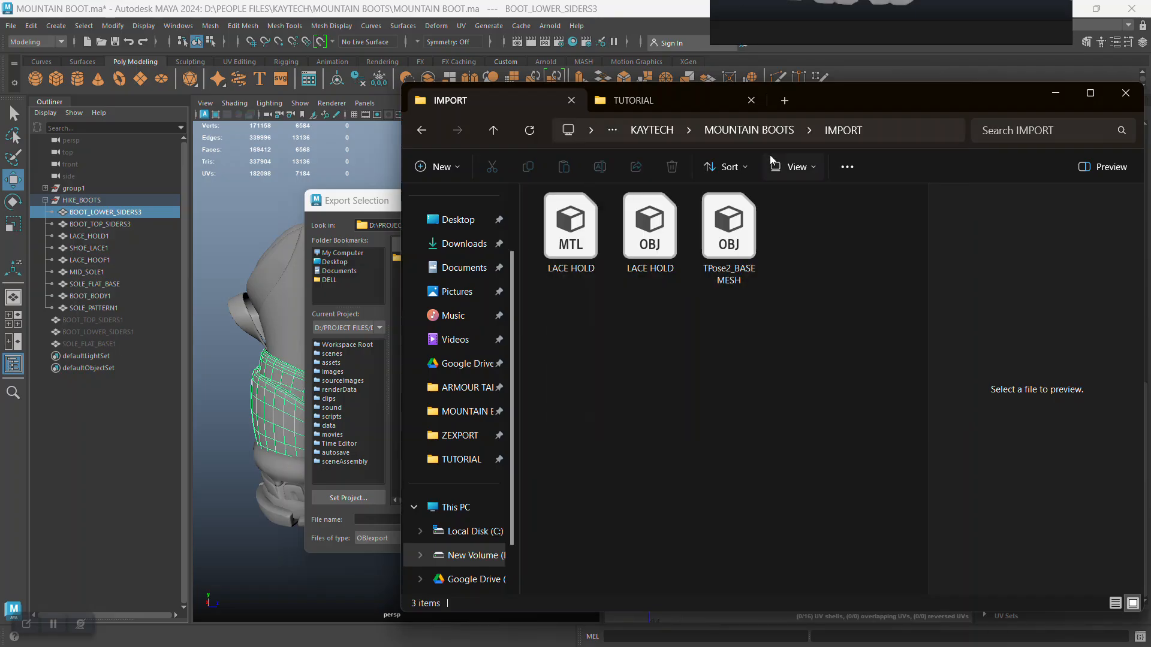
{"action": "left_click", "coordinate": [767, 132]}
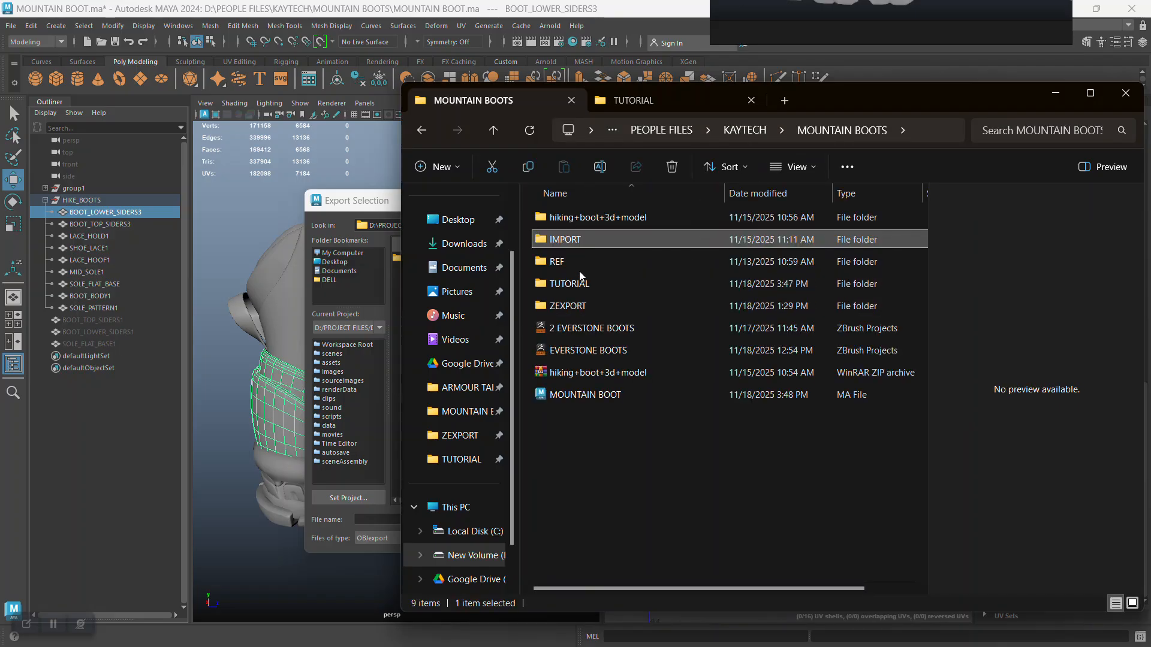
{"action": "double_click", "coordinate": [572, 306]}
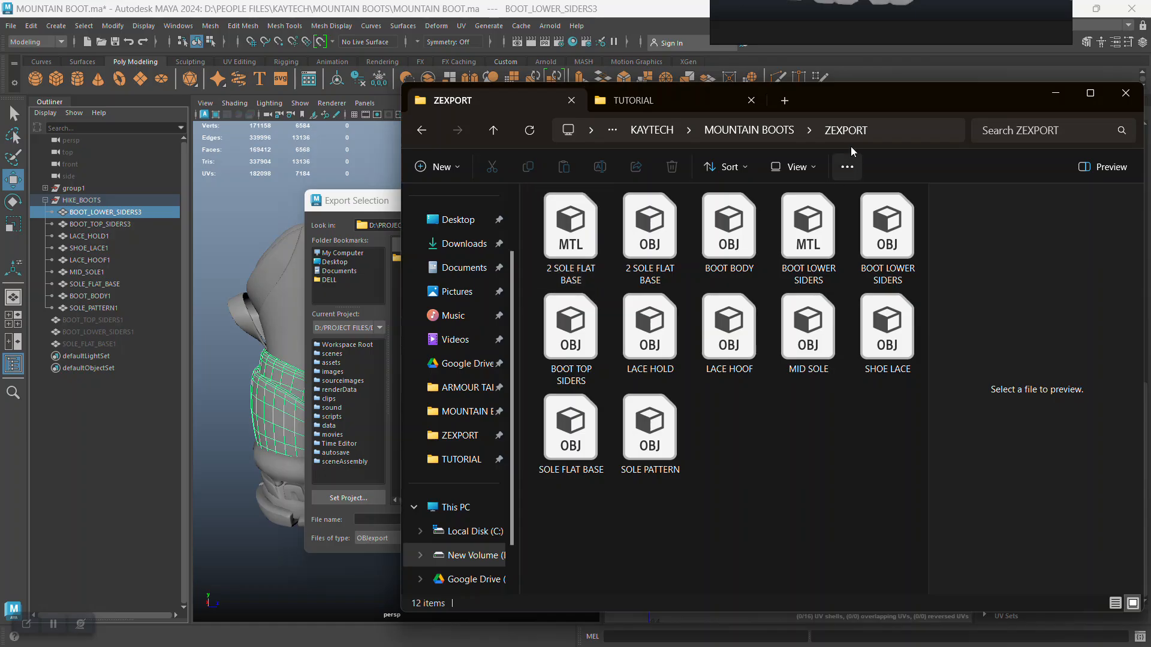
Copy the ZEXPORT folder path and set it as the location in Maya's Export Selection dialog
{"action": "left_click", "coordinate": [888, 132]}
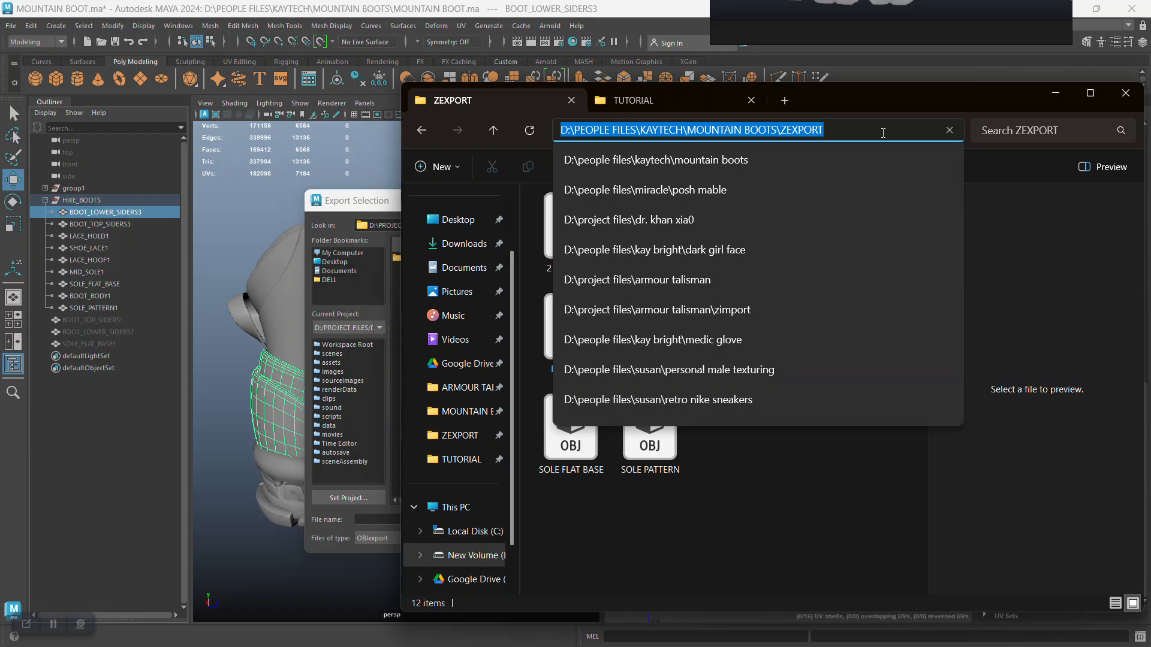
{"action": "key", "text": "ctrl+c"}
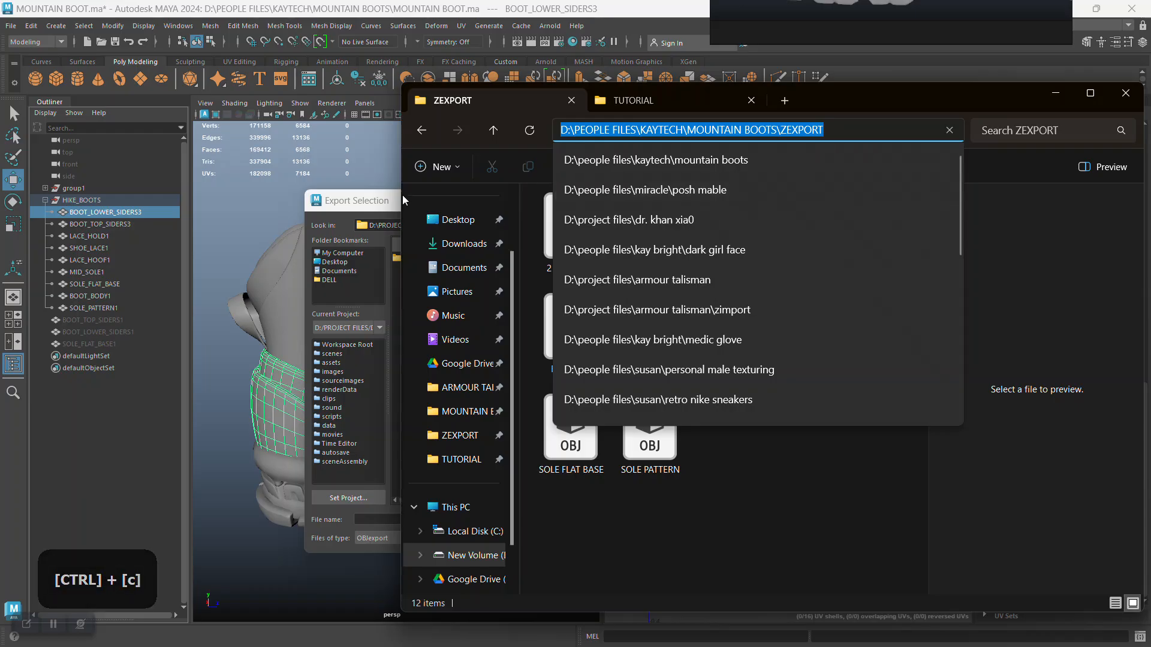
{"action": "left_click", "coordinate": [373, 197]}
{"action": "left_click_drag", "start_coordinate": [627, 225], "coordinate": [370, 217]}
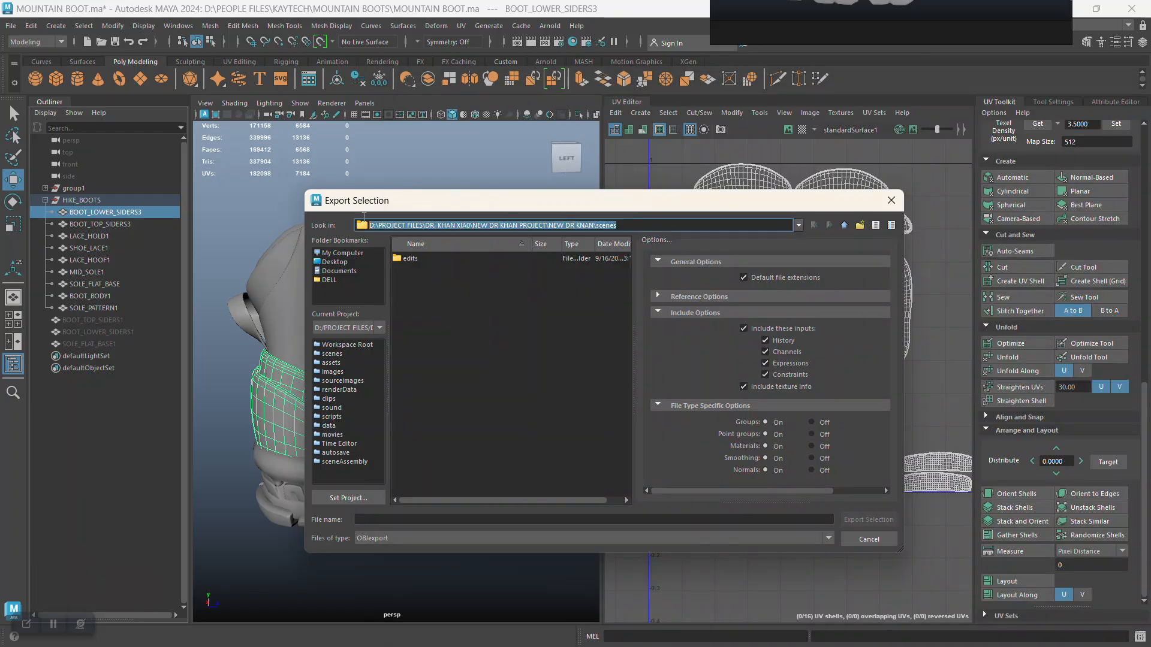
{"action": "key", "text": "ctrl+v"}
{"action": "key", "text": "Return"}
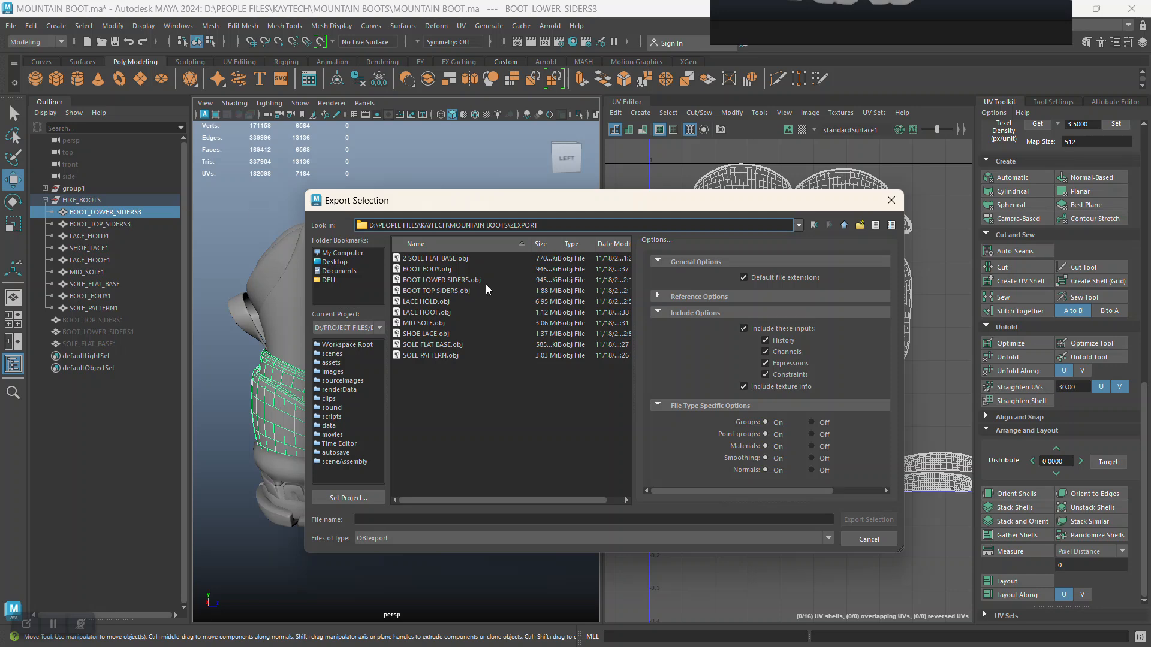
Export the selected lower siders as OBJ over the existing BOOT LOWER SIDERS.obj file
{"action": "left_click", "coordinate": [449, 280]}
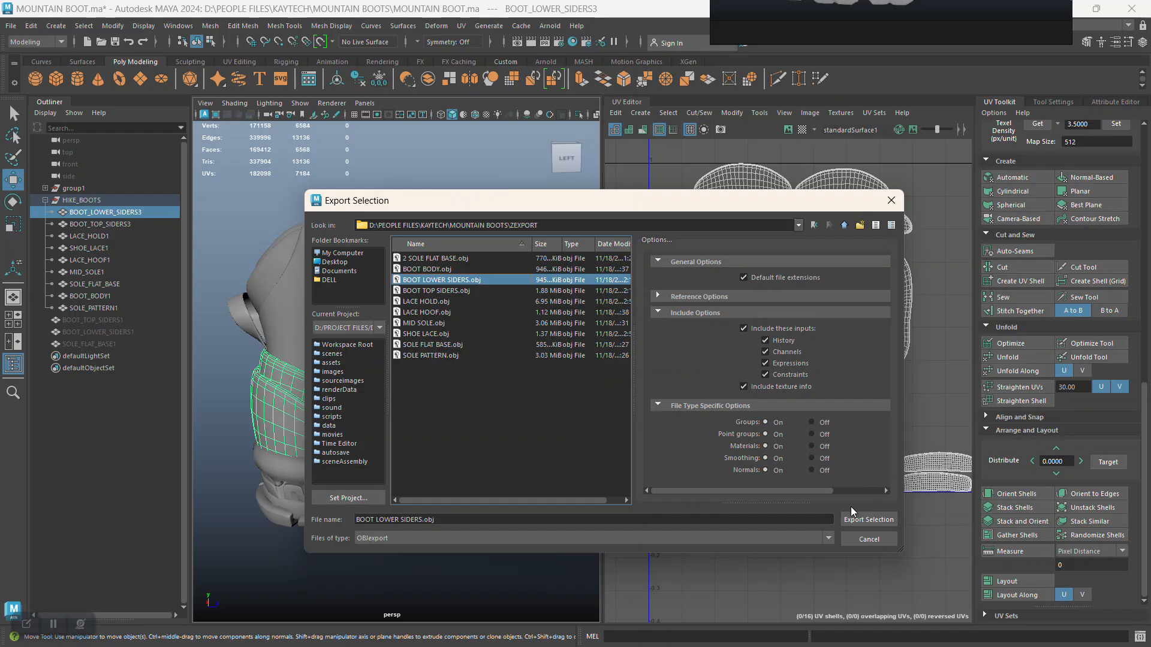
{"action": "left_click", "coordinate": [859, 520]}
{"action": "left_click", "coordinate": [579, 398]}
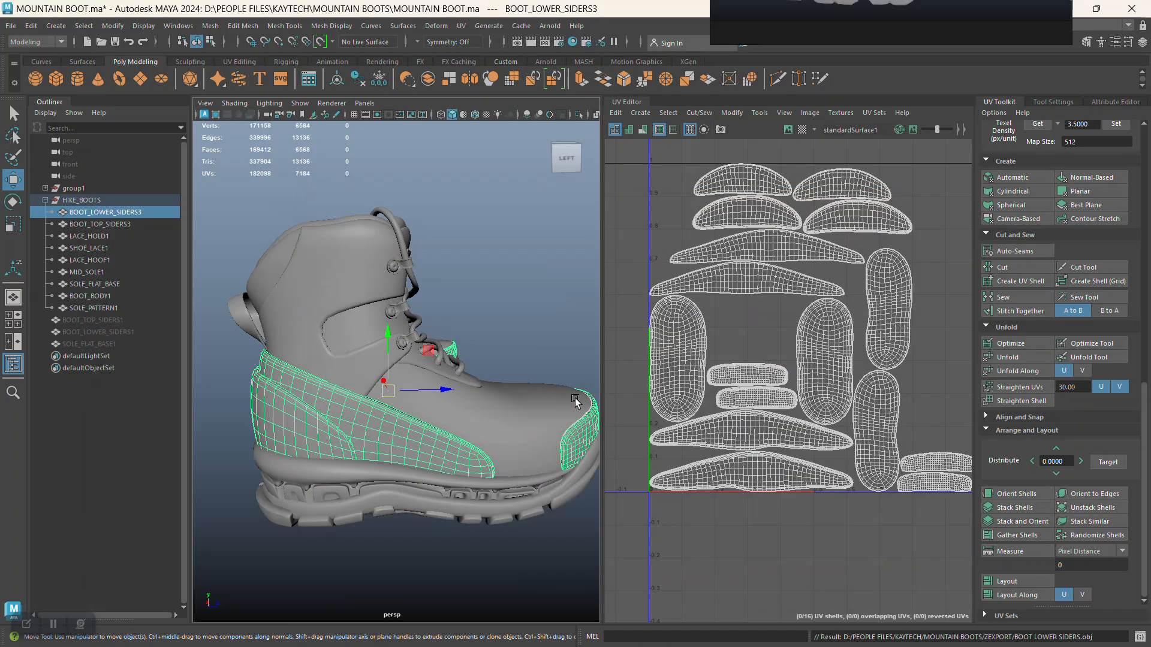
Export the BOOT_TOP_SIDERS3 mesh as OBJ, replacing the existing BOOT TOP SIDERS.obj in ZEXPORT
{"action": "left_click", "coordinate": [116, 224]}
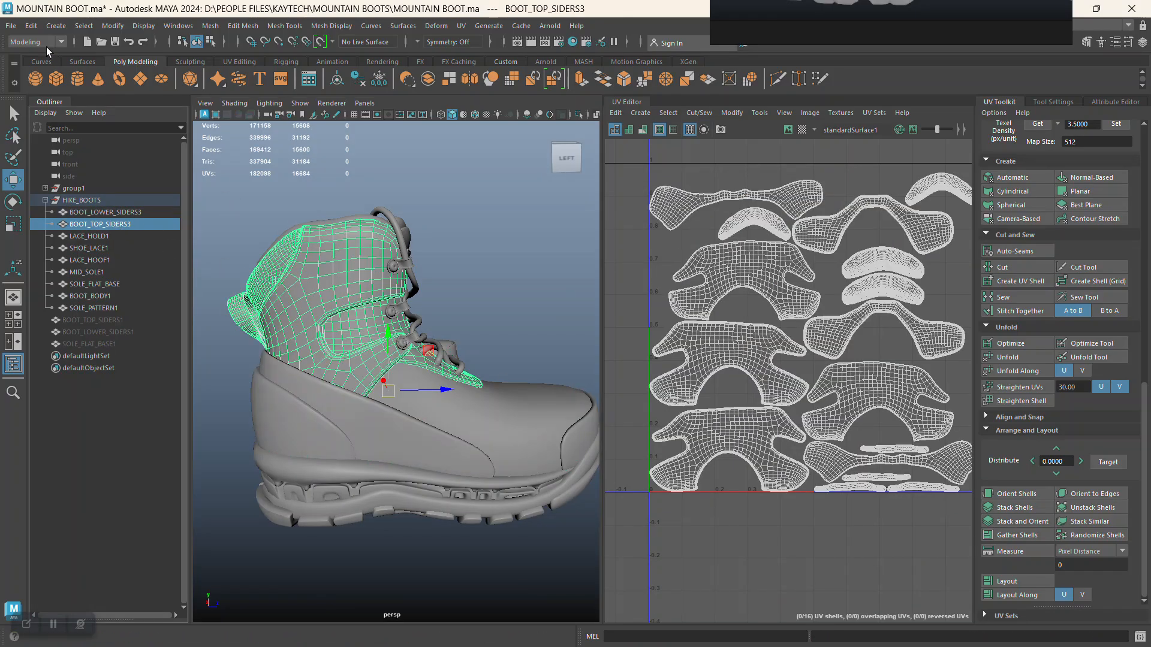
{"action": "left_click", "coordinate": [10, 28]}
{"action": "left_click", "coordinate": [148, 186]}
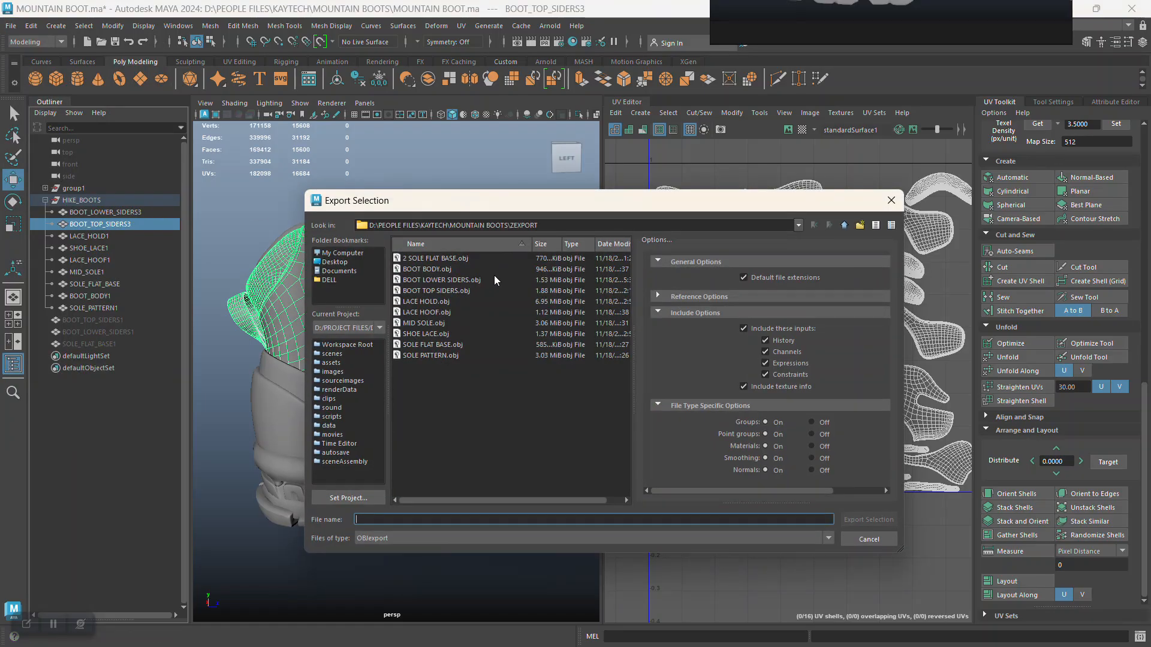
{"action": "left_click", "coordinate": [446, 290]}
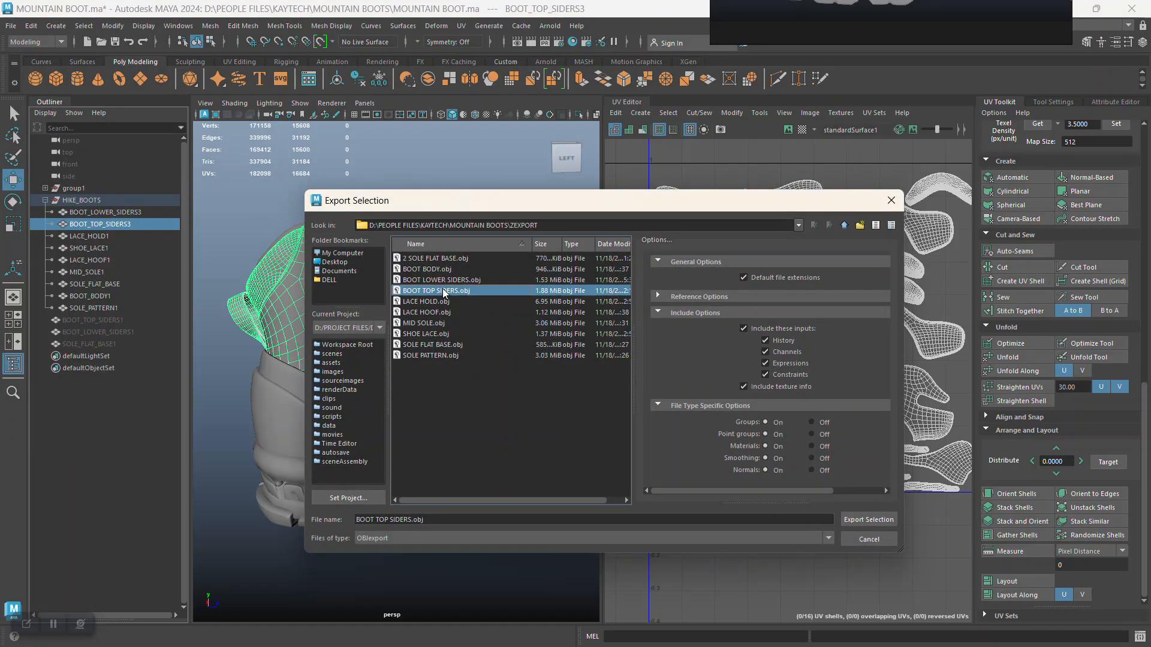
{"action": "left_click", "coordinate": [845, 520]}
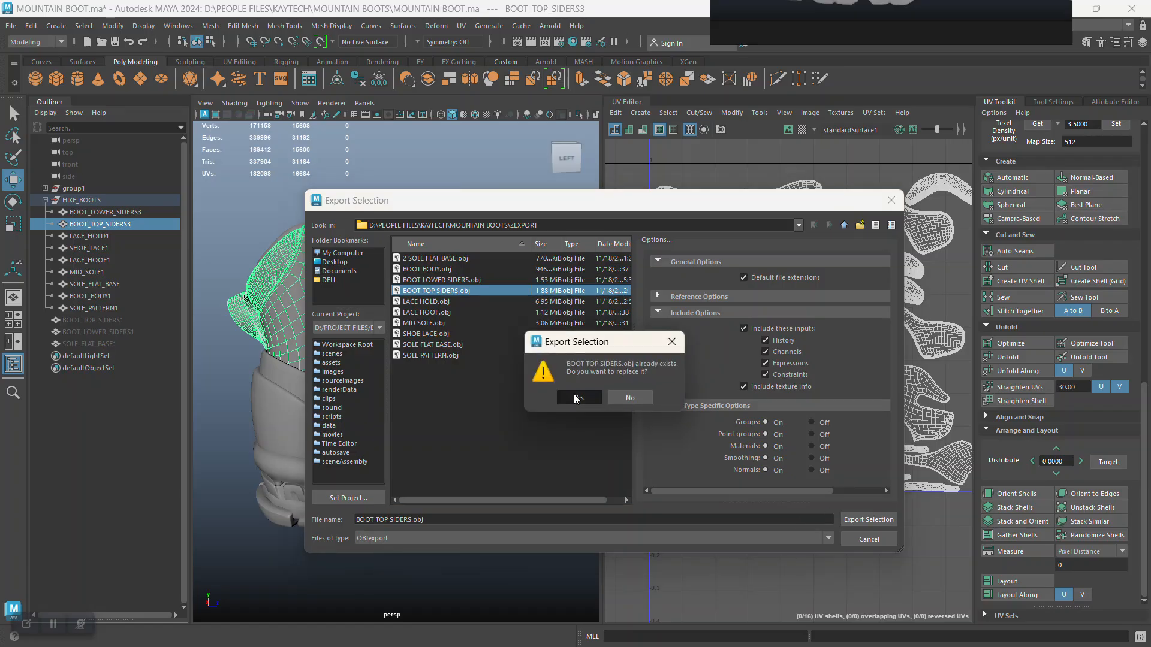
{"action": "left_click", "coordinate": [577, 398]}
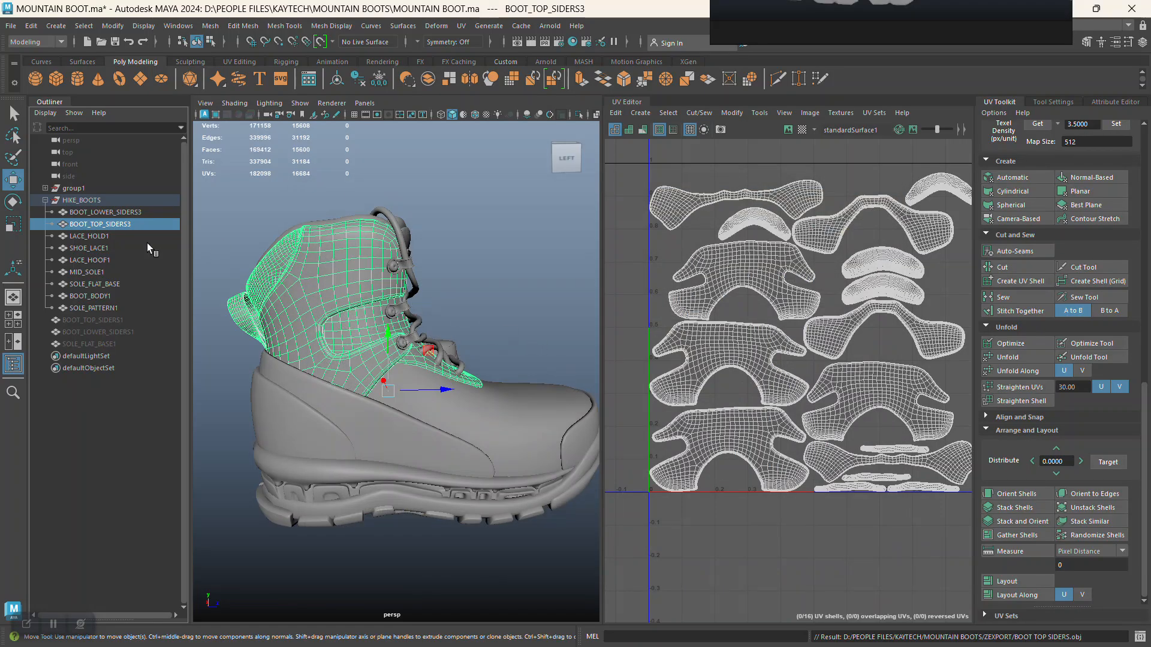
Export the LACE_HOLD1 mesh as OBJ, replacing the existing LACE HOLD.obj in ZEXPORT
{"action": "left_click", "coordinate": [114, 238]}
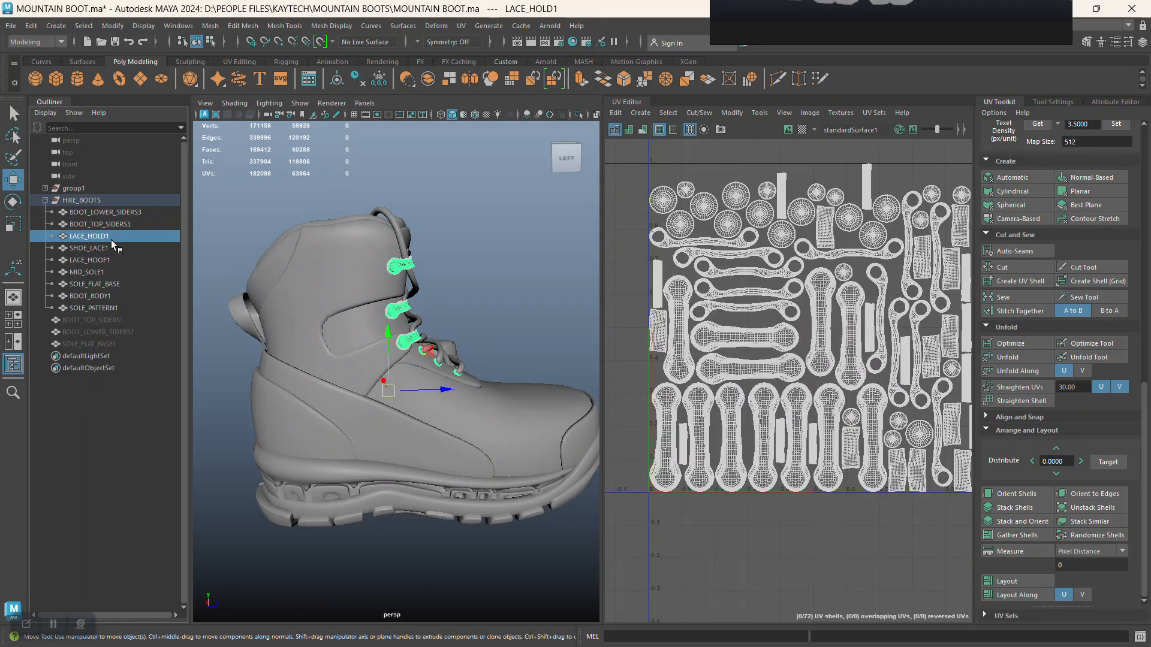
{"action": "left_click", "coordinate": [10, 27]}
{"action": "left_click", "coordinate": [51, 188]}
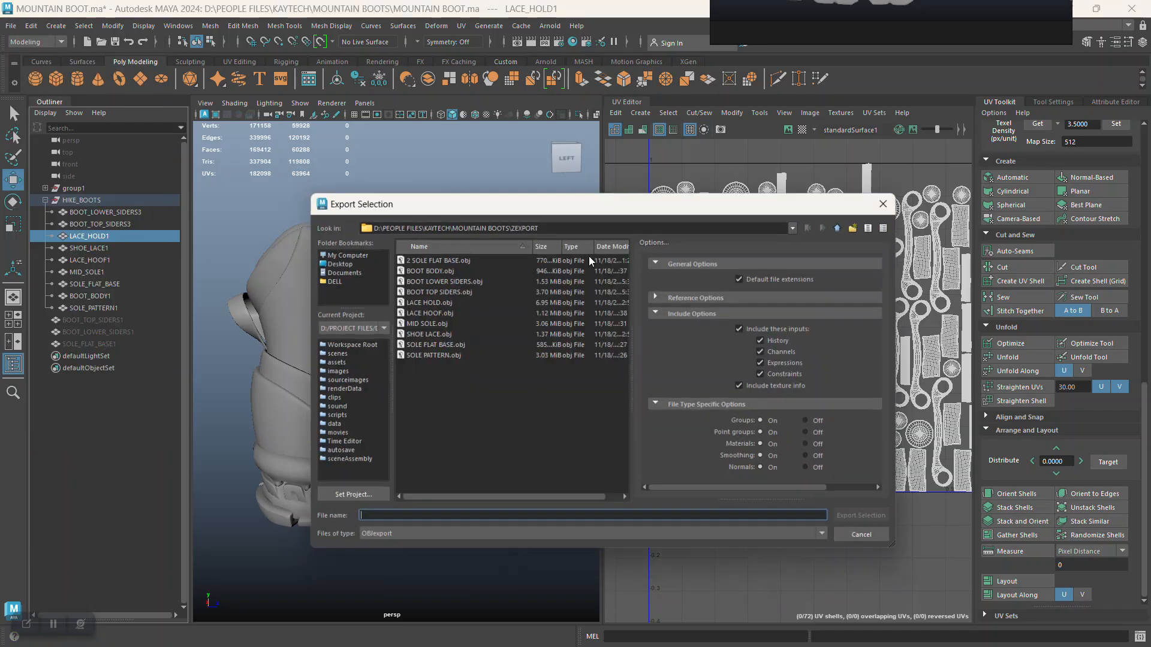
{"action": "left_click", "coordinate": [433, 302]}
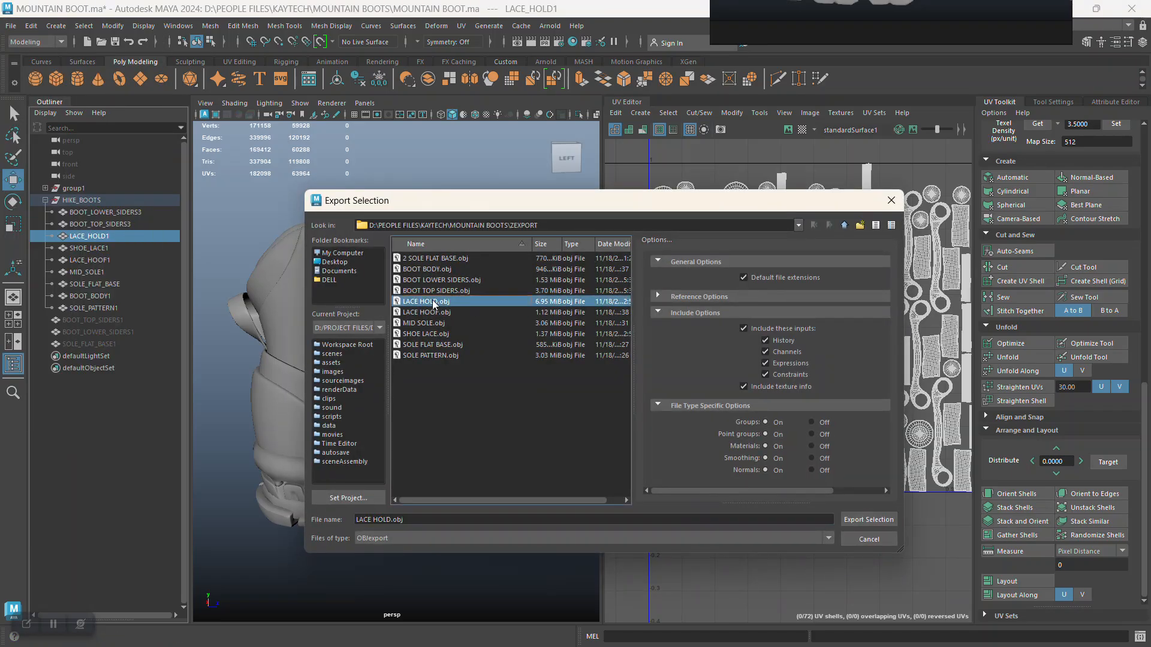
{"action": "left_click", "coordinate": [861, 521]}
{"action": "left_click", "coordinate": [584, 395]}
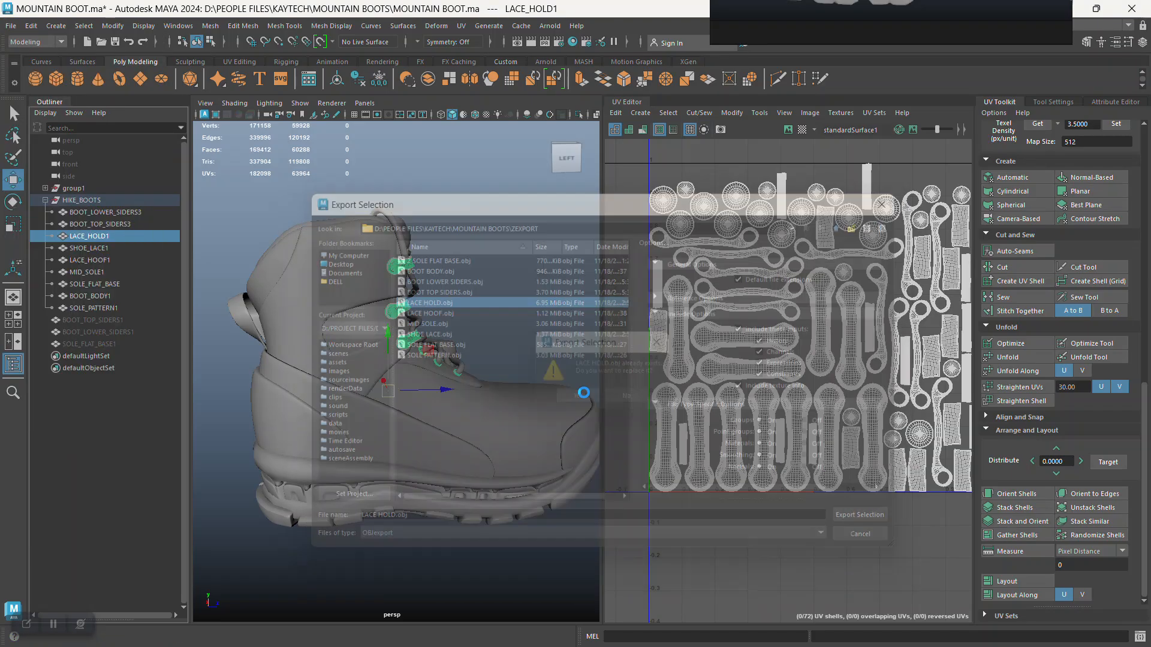
Export the SHOE_LACE1 mesh as OBJ, replacing the existing SHOE LACE.obj in ZEXPORT
{"action": "left_click", "coordinate": [96, 250]}
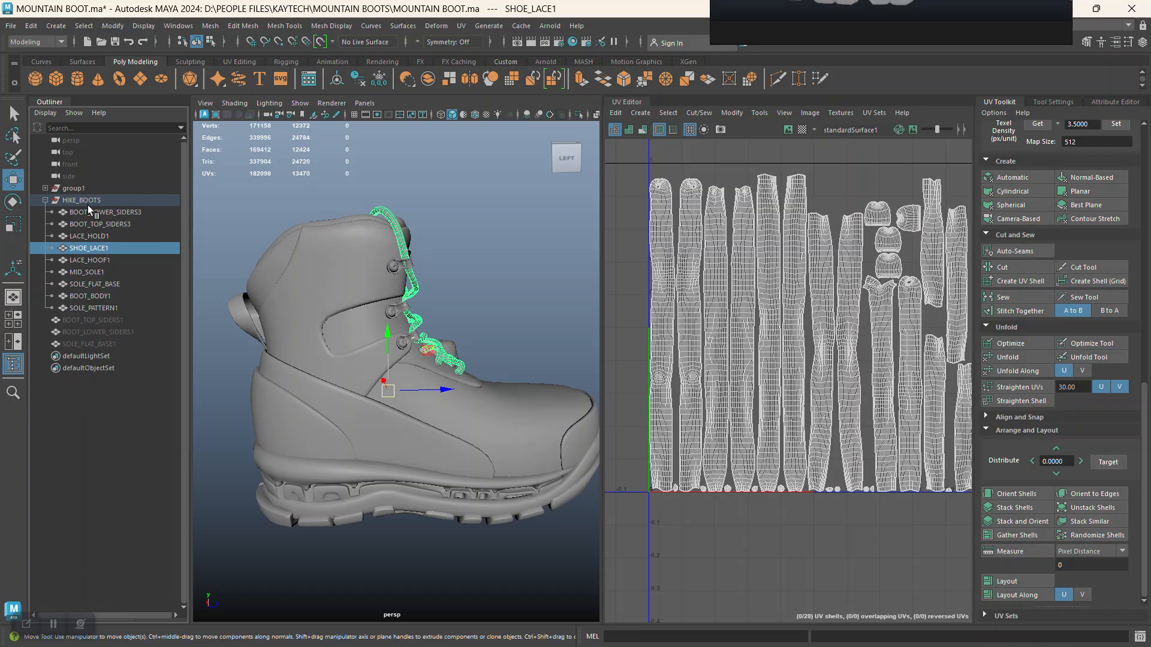
{"action": "left_click", "coordinate": [11, 26]}
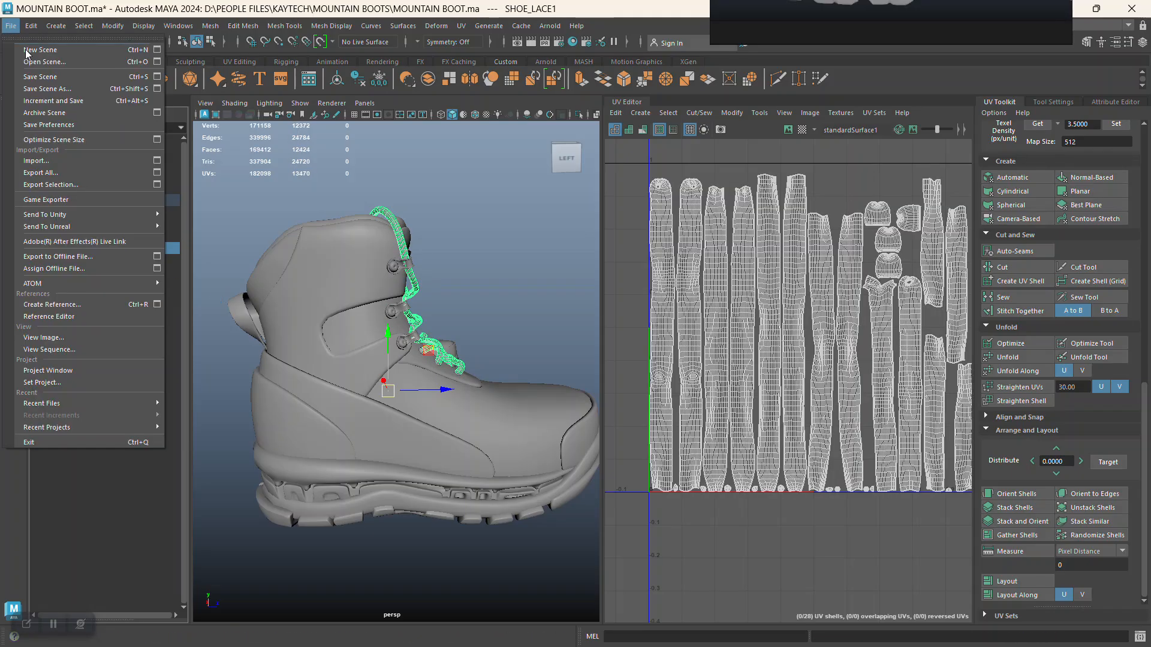
{"action": "left_click", "coordinate": [51, 185]}
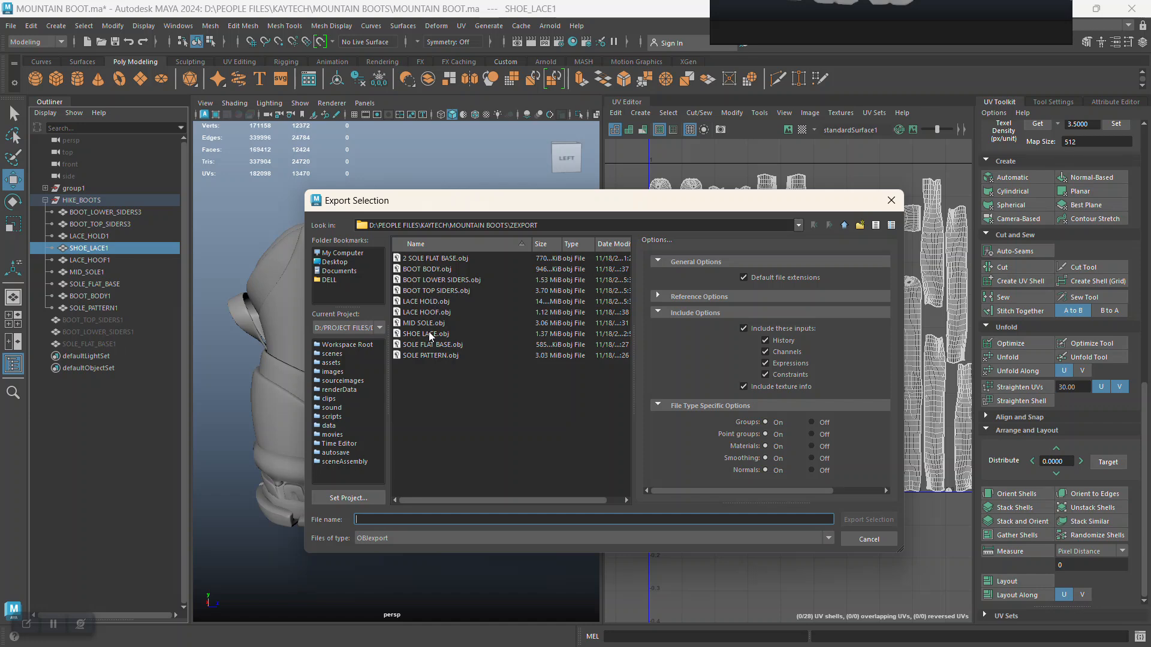
{"action": "left_click", "coordinate": [430, 332]}
{"action": "left_click", "coordinate": [855, 520]}
{"action": "left_click", "coordinate": [578, 397]}
Select the topmost sideways tongue-shaped UV shell of LACE_HOOF1 and rotate it 90 degrees clockwise
{"action": "left_click", "coordinate": [99, 258]}
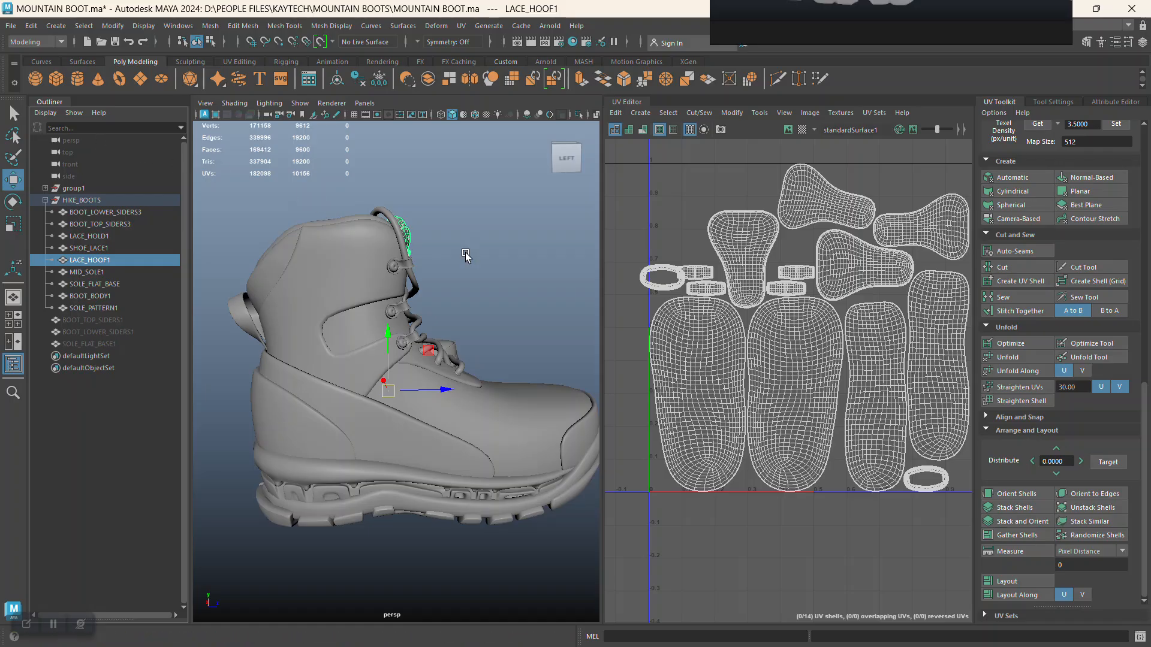
{"action": "right_click_drag", "start_coordinate": [708, 302], "coordinate": [699, 307], "text": "alt"}
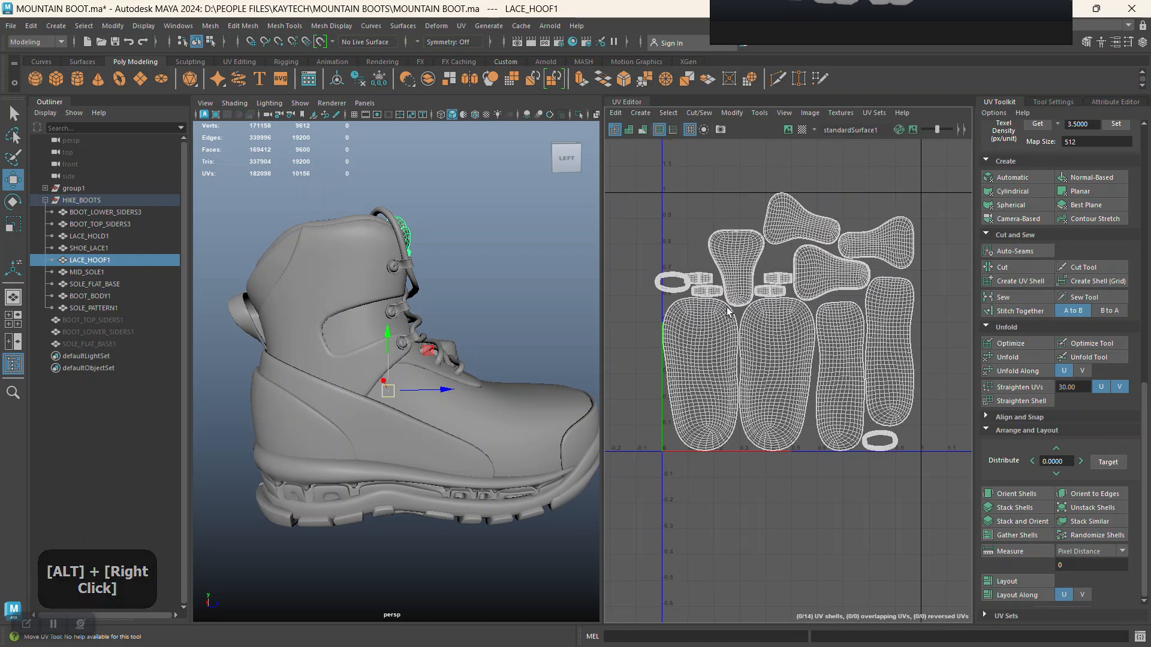
{"action": "middle_click_drag", "start_coordinate": [723, 302], "coordinate": [717, 336], "text": "alt"}
{"action": "right_click_drag", "start_coordinate": [717, 336], "coordinate": [719, 345], "text": "alt"}
{"action": "middle_click_drag", "start_coordinate": [722, 354], "coordinate": [752, 355], "text": "alt"}
{"action": "left_click_drag", "start_coordinate": [497, 310], "coordinate": [426, 313], "text": "alt"}
{"action": "right_click_drag", "start_coordinate": [864, 293], "coordinate": [879, 294], "text": "alt"}
{"action": "middle_click_drag", "start_coordinate": [872, 292], "coordinate": [827, 397], "text": "alt"}
{"action": "right_click_drag", "start_coordinate": [827, 397], "coordinate": [842, 392], "text": "alt"}
{"action": "right_click_drag", "start_coordinate": [799, 228], "coordinate": [752, 212]}
{"action": "left_click", "coordinate": [784, 247]}
{"action": "scroll", "coordinate": [1084, 203], "scroll_direction": "up", "scroll_amount": 5}
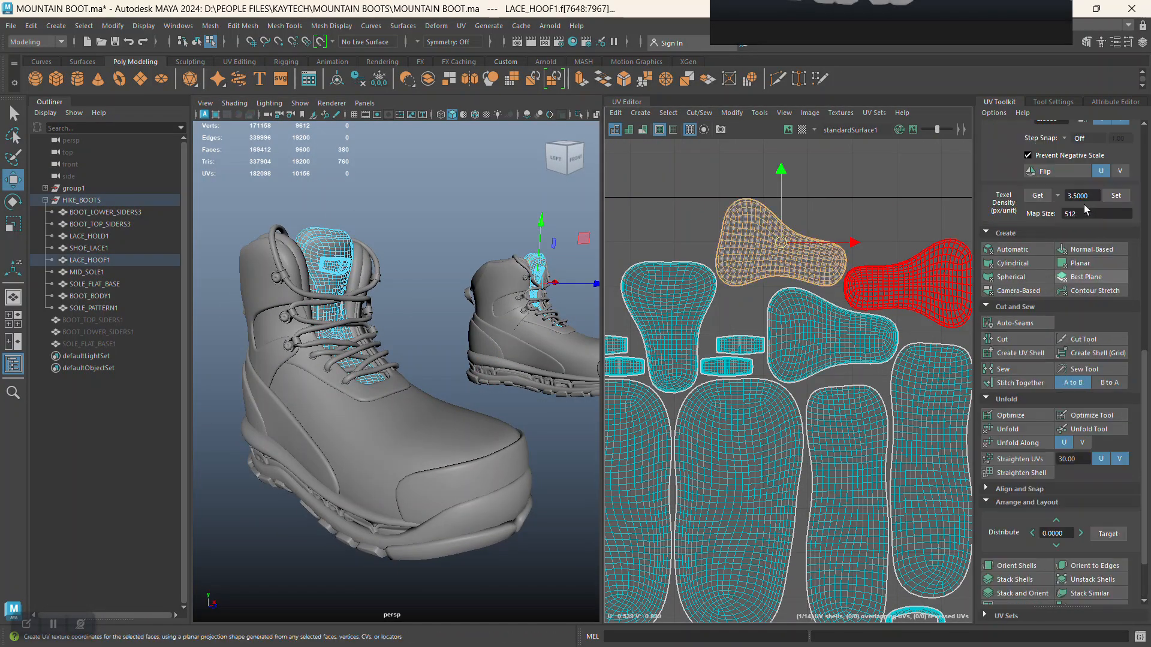
{"action": "left_click", "coordinate": [1093, 182]}
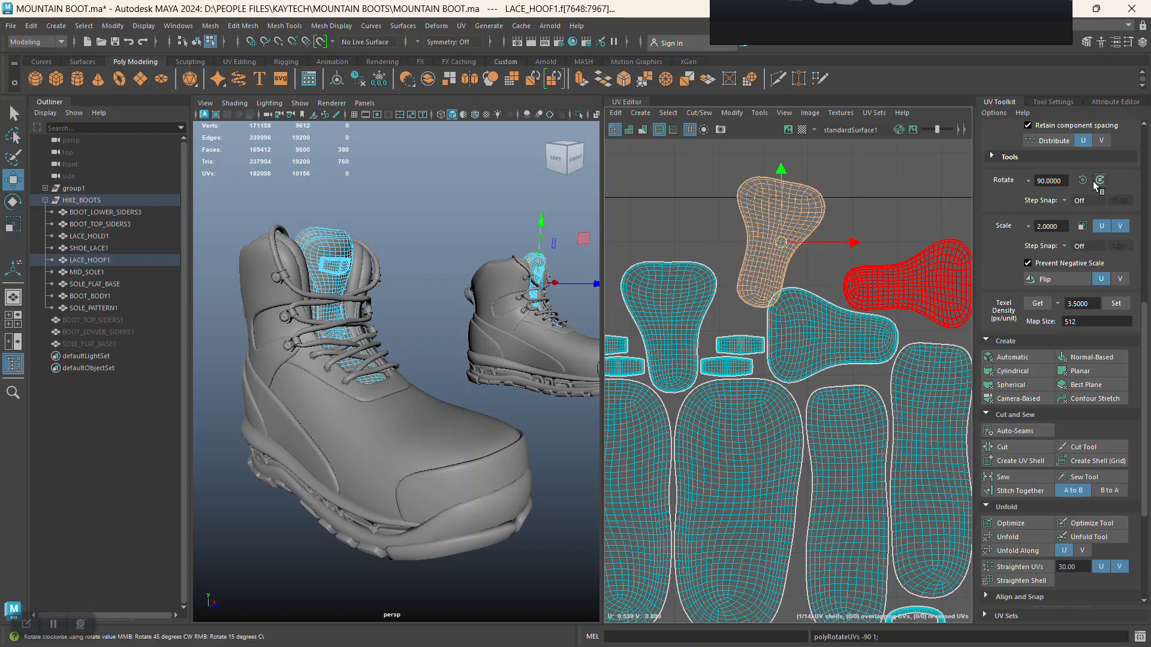
Apply Orient Shells to the selected tongue-shaped UV shell of LACE_HOOF1 and rotate it slightly by hand until it stands upright
{"action": "scroll", "coordinate": [1027, 543], "scroll_direction": "down", "scroll_amount": 4}
{"action": "left_click", "coordinate": [1019, 530]}
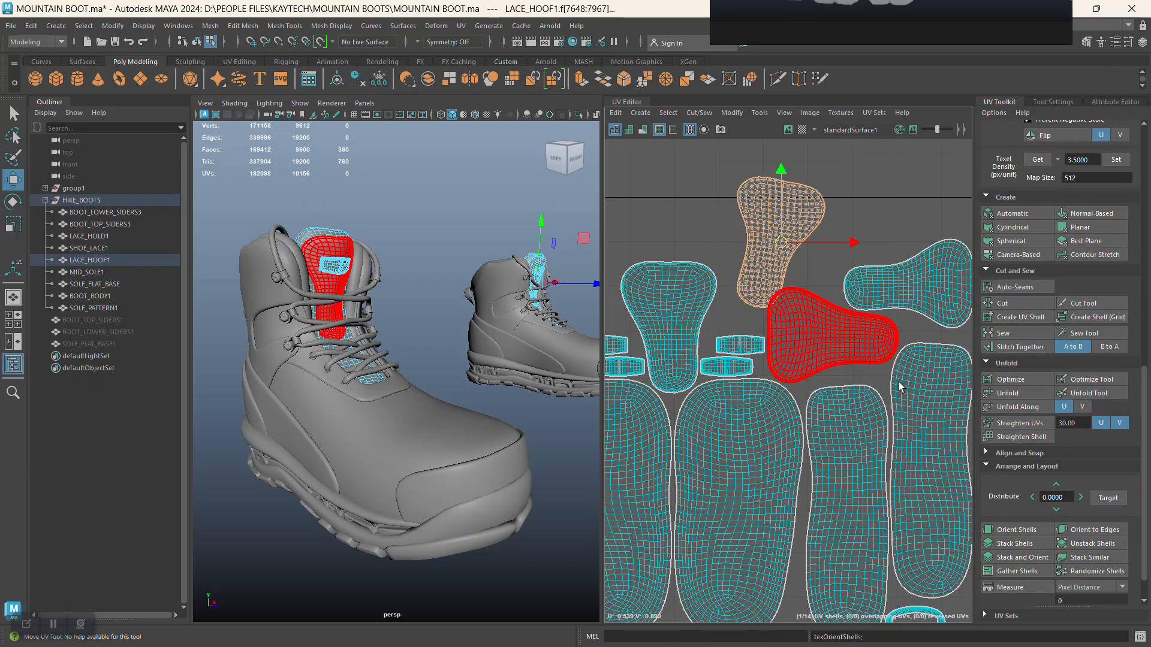
{"action": "key", "text": "e"}
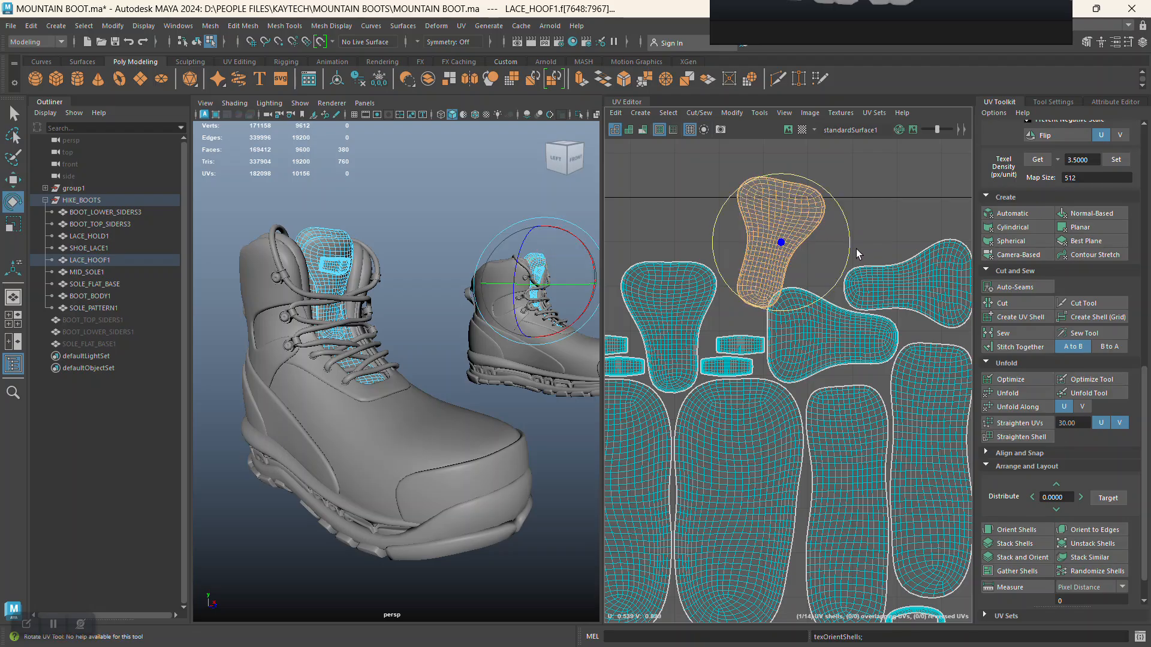
{"action": "left_click_drag", "start_coordinate": [845, 260], "coordinate": [850, 243]}
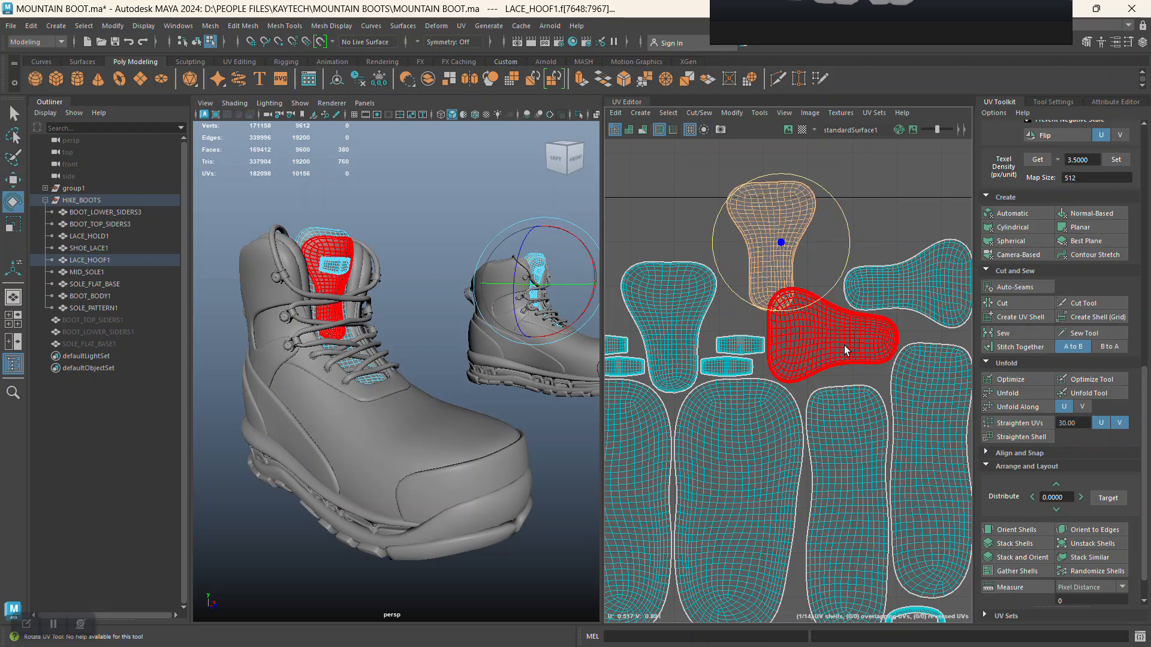
Rotate the sideways tongue shell with its wide end left 90 degrees clockwise, and the opposite-facing one 90 degrees counterclockwise
{"action": "left_click", "coordinate": [864, 336]}
{"action": "scroll", "coordinate": [1077, 169], "scroll_direction": "up", "scroll_amount": 5}
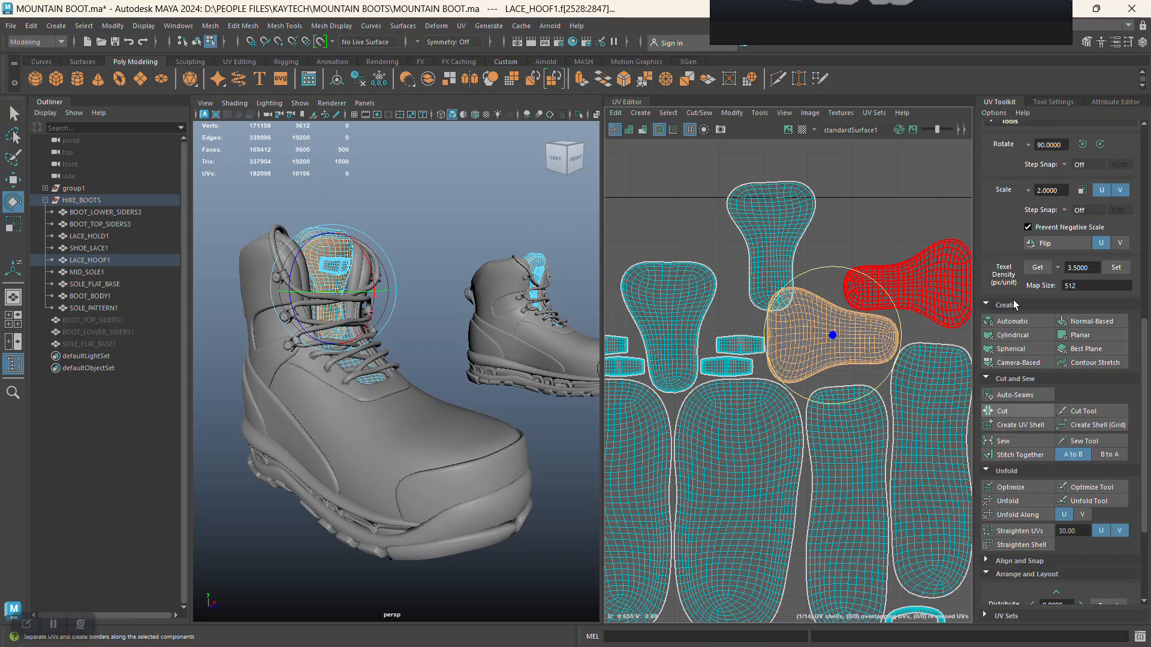
{"action": "left_click", "coordinate": [1098, 217]}
{"action": "left_click", "coordinate": [948, 287]}
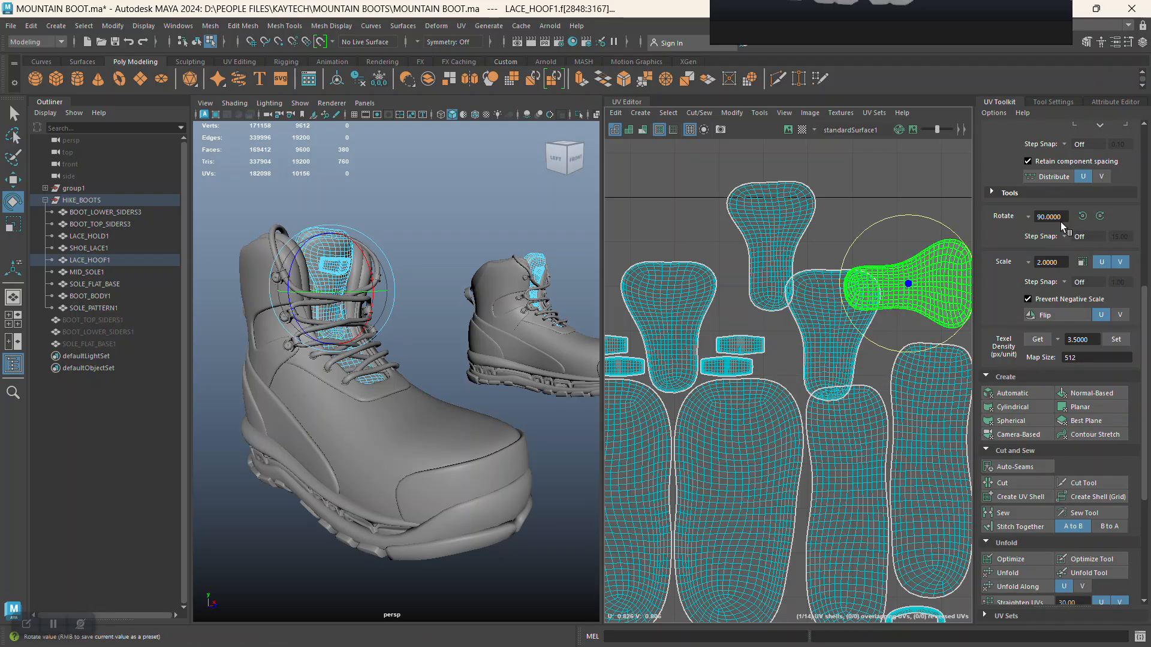
{"action": "left_click", "coordinate": [1083, 217]}
Select all the UV shells of LACE_HOOF1 and repack them with Layout
{"action": "right_click_drag", "start_coordinate": [835, 327], "coordinate": [737, 256], "text": "alt"}
{"action": "middle_click_drag", "start_coordinate": [747, 315], "coordinate": [775, 259], "text": "alt"}
{"action": "right_click_drag", "start_coordinate": [775, 259], "coordinate": [681, 283], "text": "alt"}
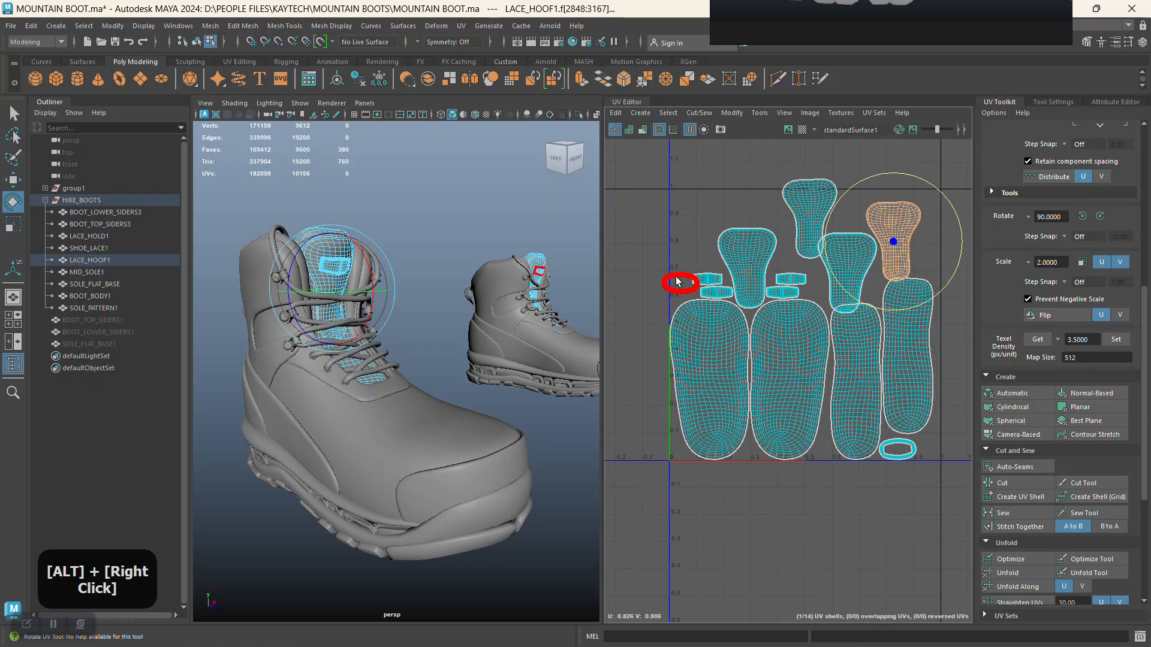
{"action": "left_click", "coordinate": [681, 283]}
{"action": "left_click_drag", "start_coordinate": [849, 449], "coordinate": [947, 533]}
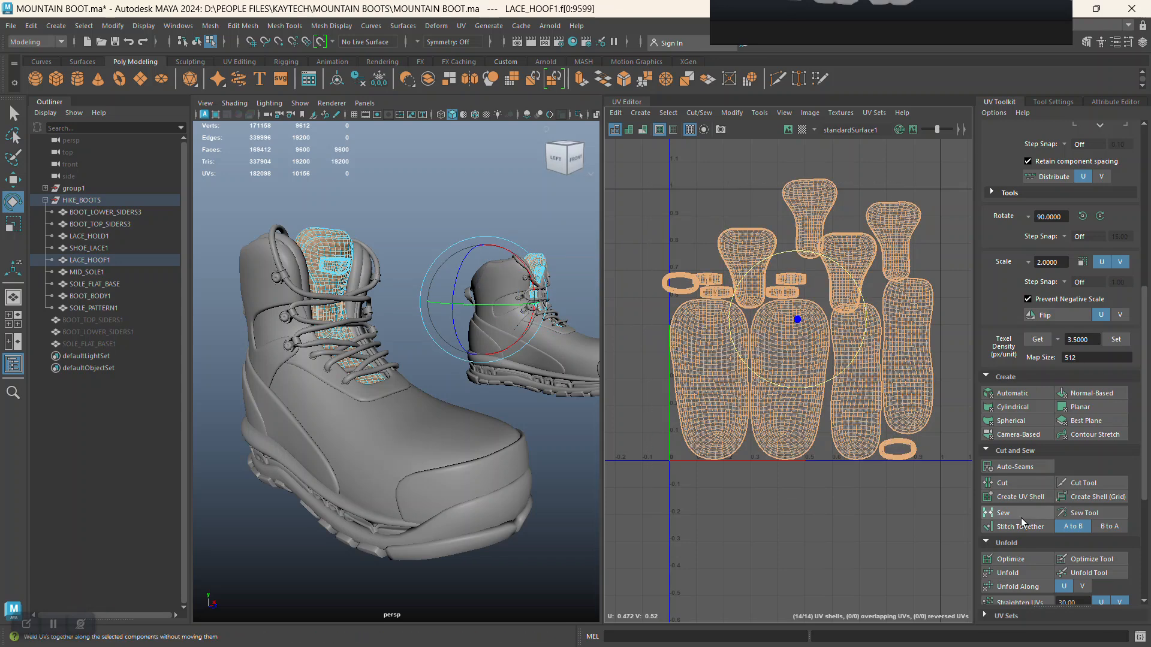
{"action": "scroll", "coordinate": [1020, 519], "scroll_direction": "down", "scroll_amount": 5}
{"action": "left_click", "coordinate": [1018, 583]}
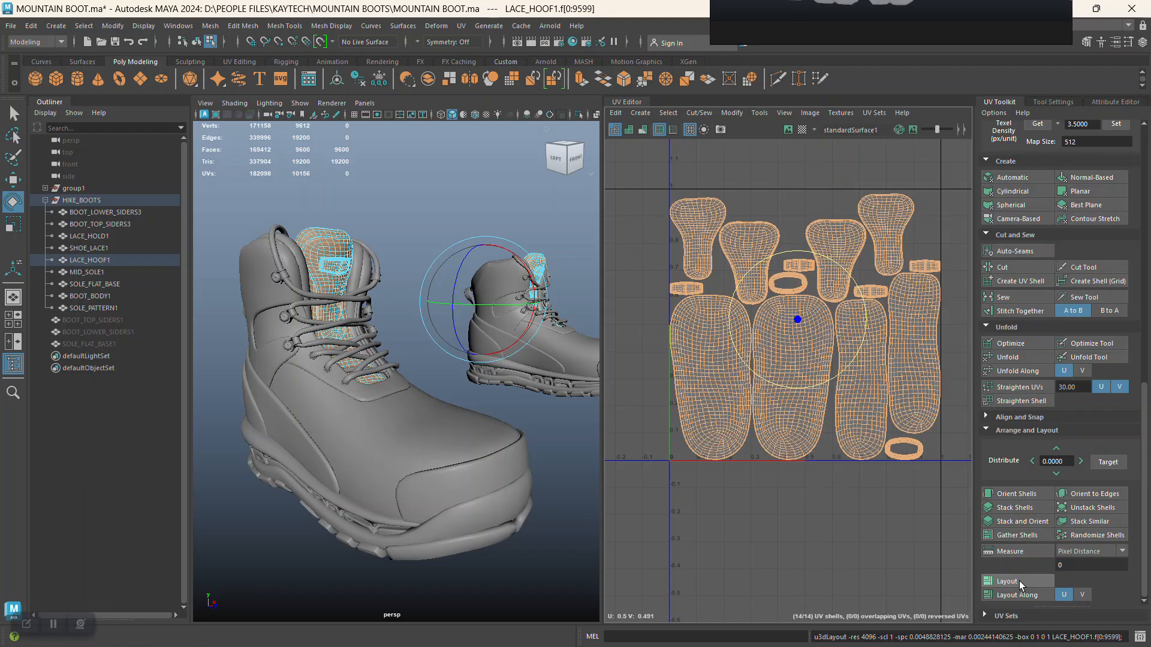
Open the boot reference board and examine the tongue, label and lacing in the front-view photo
{"action": "right_click_drag", "start_coordinate": [843, 18], "coordinate": [784, 341]}
{"action": "scroll", "coordinate": [792, 277], "scroll_direction": "down", "scroll_amount": 8}
{"action": "middle_click_drag", "start_coordinate": [681, 182], "coordinate": [758, 198]}
{"action": "scroll", "coordinate": [757, 197], "scroll_direction": "up", "scroll_amount": 3}
{"action": "scroll", "coordinate": [838, 259], "scroll_direction": "up", "scroll_amount": 4}
{"action": "middle_click_drag", "start_coordinate": [841, 264], "coordinate": [862, 173]}
{"action": "scroll", "coordinate": [773, 284], "scroll_direction": "up", "scroll_amount": 7}
{"action": "middle_click_drag", "start_coordinate": [711, 277], "coordinate": [746, 200]}
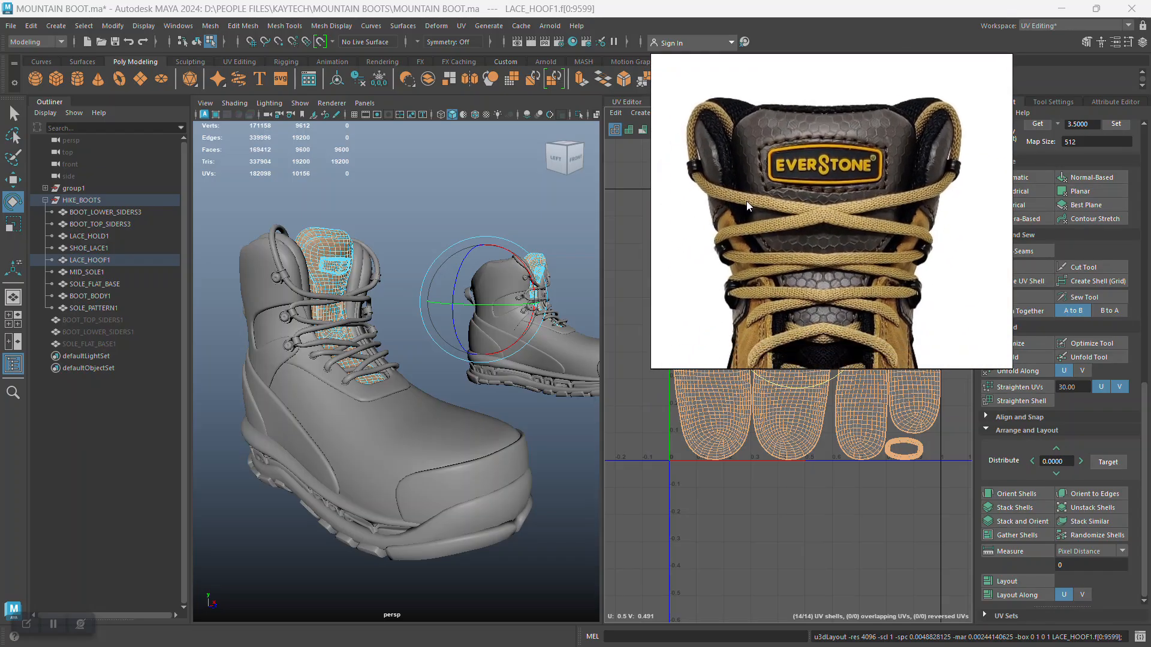
{"action": "middle_click_drag", "start_coordinate": [800, 196], "coordinate": [793, 241]}
Compare the model's tongue and label patch with the close-up of the EVERSTONE label in the front reference photo
{"action": "left_click_drag", "start_coordinate": [399, 248], "coordinate": [368, 307], "text": "alt"}
{"action": "left_click", "coordinate": [567, 326]}
{"action": "scroll", "coordinate": [797, 233], "scroll_direction": "up", "scroll_amount": 4}
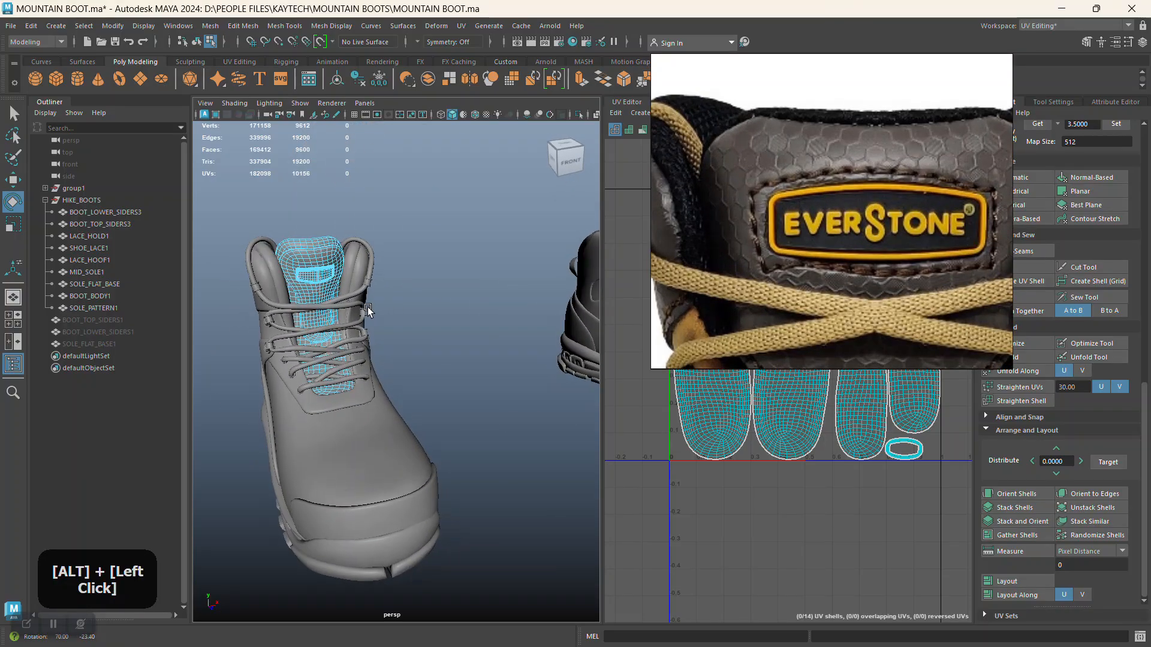
{"action": "middle_click_drag", "start_coordinate": [825, 277], "coordinate": [822, 340]}
{"action": "scroll", "coordinate": [829, 243], "scroll_direction": "down", "scroll_amount": 5}
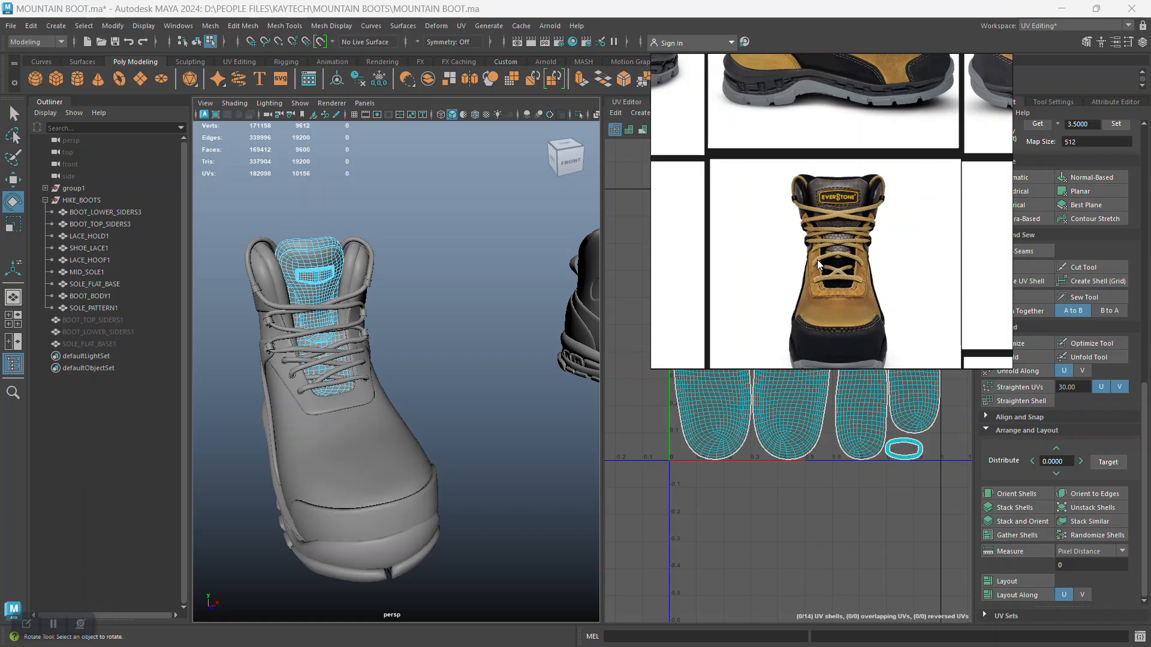
{"action": "scroll", "coordinate": [818, 259], "scroll_direction": "up", "scroll_amount": 5}
{"action": "right_click_drag", "start_coordinate": [450, 300], "coordinate": [487, 384], "text": "alt"}
{"action": "middle_click_drag", "start_coordinate": [819, 193], "coordinate": [821, 317]}
{"action": "scroll", "coordinate": [840, 265], "scroll_direction": "up", "scroll_amount": 3}
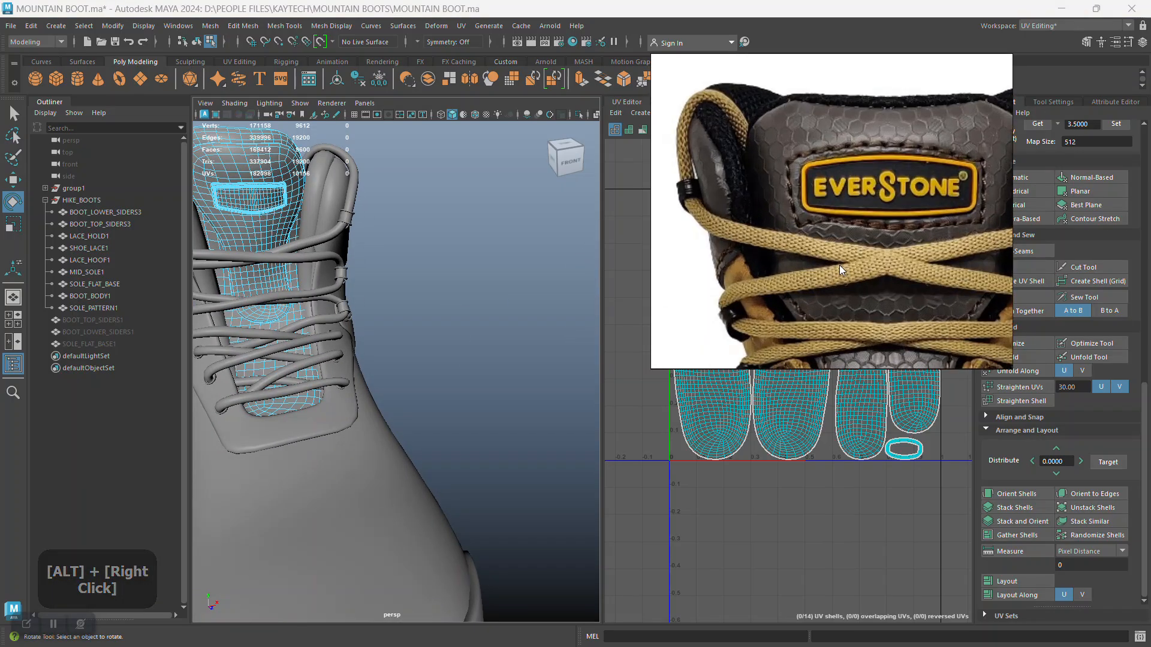
{"action": "scroll", "coordinate": [840, 264], "scroll_direction": "up", "scroll_amount": 1}
{"action": "mouse_move", "coordinate": [410, 303]}
{"action": "left_mouse_down", "text": "alt"}
{"action": "mouse_move", "coordinate": [431, 299]}
{"action": "mouse_move", "coordinate": [394, 302]}
{"action": "left_mouse_up", "text": "alt"}
{"action": "scroll", "coordinate": [896, 202], "scroll_direction": "down", "scroll_amount": 2}
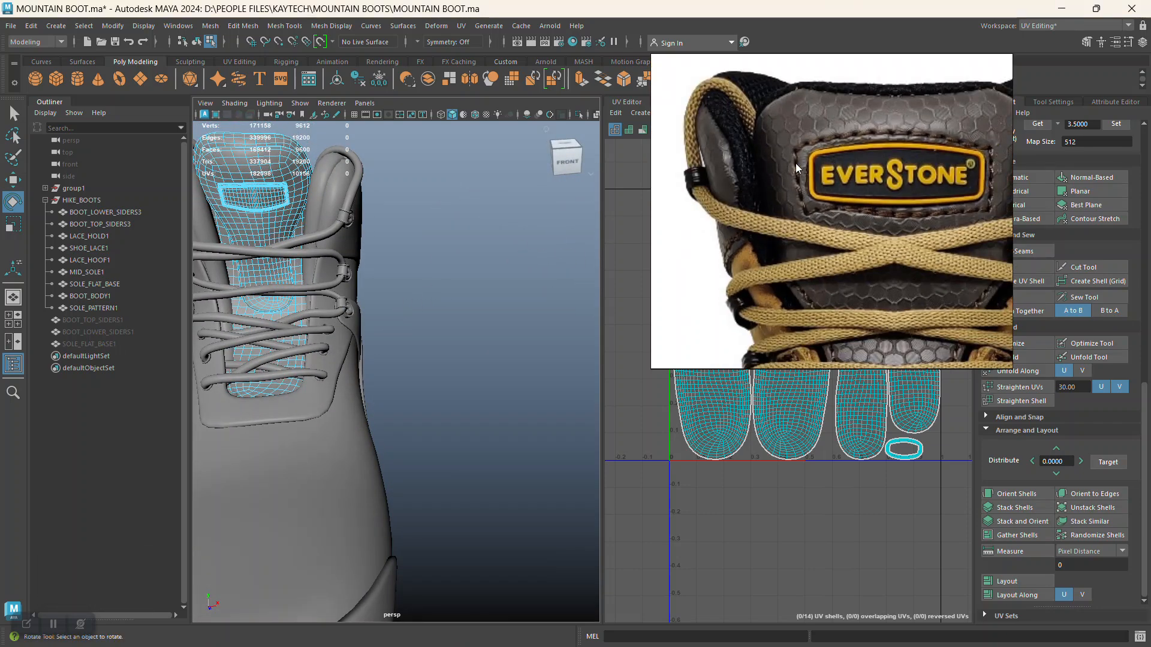
Examine the side-view reference photo for the lace hooks, collar panel and tongue edge
{"action": "middle_click_drag", "start_coordinate": [486, 221], "coordinate": [485, 339], "text": "alt"}
{"action": "left_click_drag", "start_coordinate": [485, 338], "coordinate": [509, 303], "text": "alt"}
{"action": "right_click_drag", "start_coordinate": [509, 303], "coordinate": [489, 367], "text": "alt"}
{"action": "scroll", "coordinate": [826, 210], "scroll_direction": "down", "scroll_amount": 3}
{"action": "scroll", "coordinate": [800, 206], "scroll_direction": "up", "scroll_amount": 2}
{"action": "middle_click_drag", "start_coordinate": [757, 225], "coordinate": [846, 175]}
{"action": "middle_click_drag", "start_coordinate": [907, 199], "coordinate": [700, 199]}
{"action": "middle_click_drag", "start_coordinate": [842, 225], "coordinate": [839, 180]}
{"action": "middle_click_drag", "start_coordinate": [781, 276], "coordinate": [803, 219]}
{"action": "middle_click_drag", "start_coordinate": [734, 172], "coordinate": [841, 301]}
{"action": "middle_click_drag", "start_coordinate": [773, 122], "coordinate": [797, 290]}
{"action": "middle_click_drag", "start_coordinate": [948, 64], "coordinate": [886, 270]}
{"action": "scroll", "coordinate": [885, 203], "scroll_direction": "up", "scroll_amount": 3}
{"action": "scroll", "coordinate": [885, 203], "scroll_direction": "up", "scroll_amount": 4}
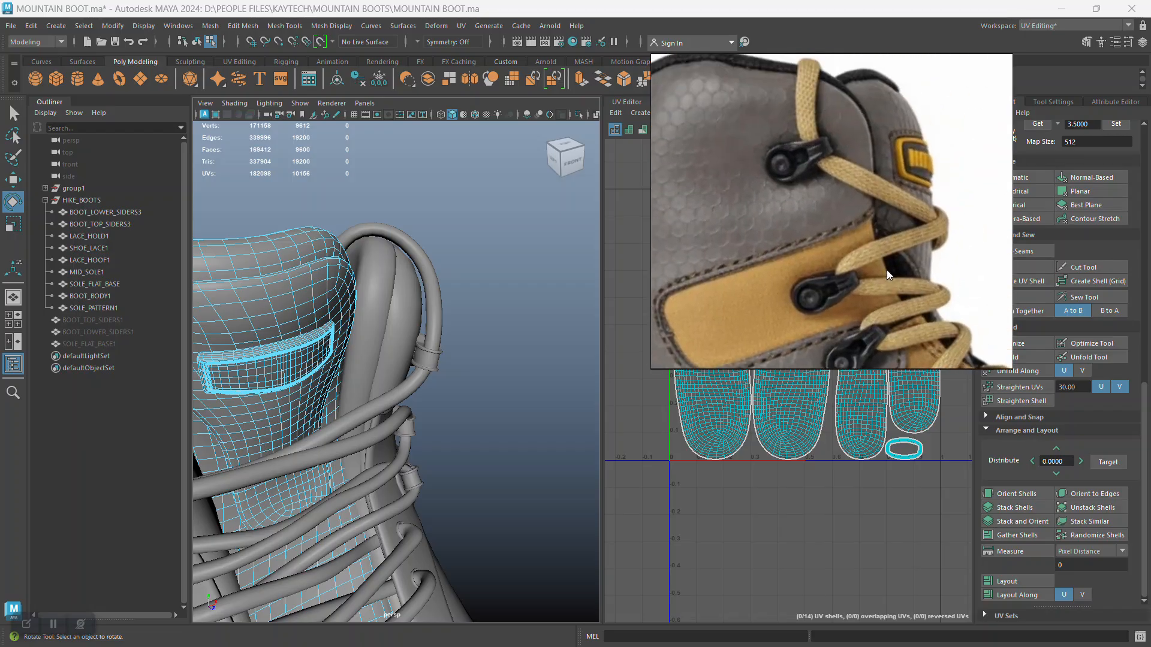
Inspect the model's tongue, collar and lace hooks from the front and the side against the side-view reference
{"action": "left_click", "coordinate": [511, 333]}
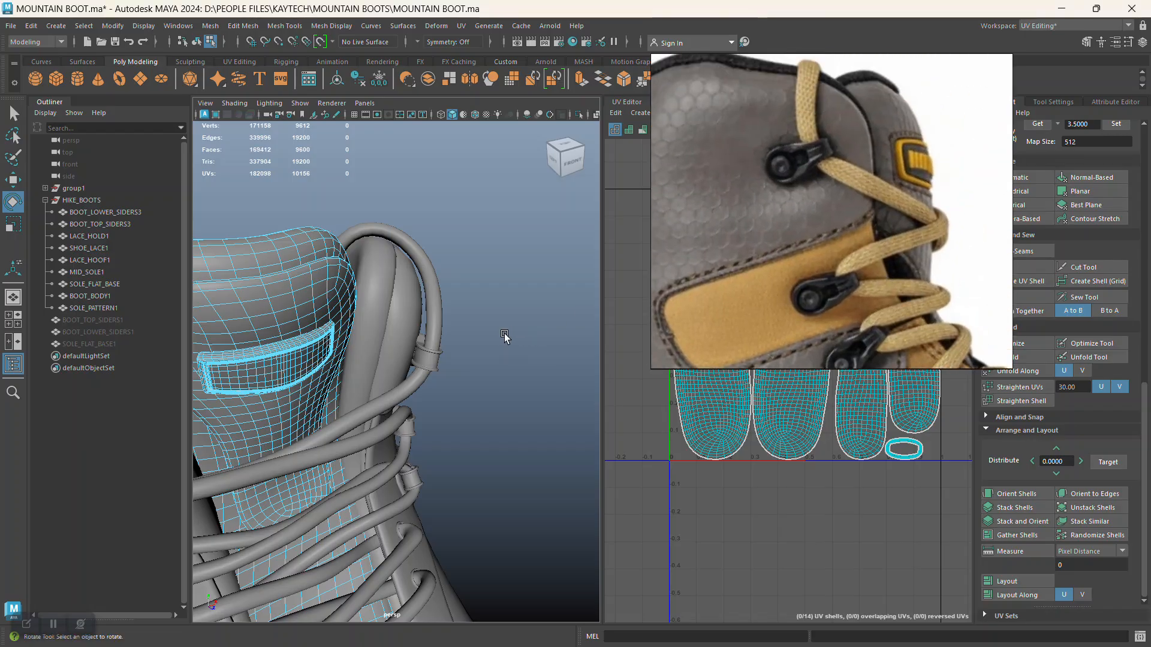
{"action": "right_click_drag", "start_coordinate": [504, 337], "coordinate": [488, 295], "text": "alt"}
{"action": "left_click_drag", "start_coordinate": [488, 295], "coordinate": [437, 287], "text": "alt"}
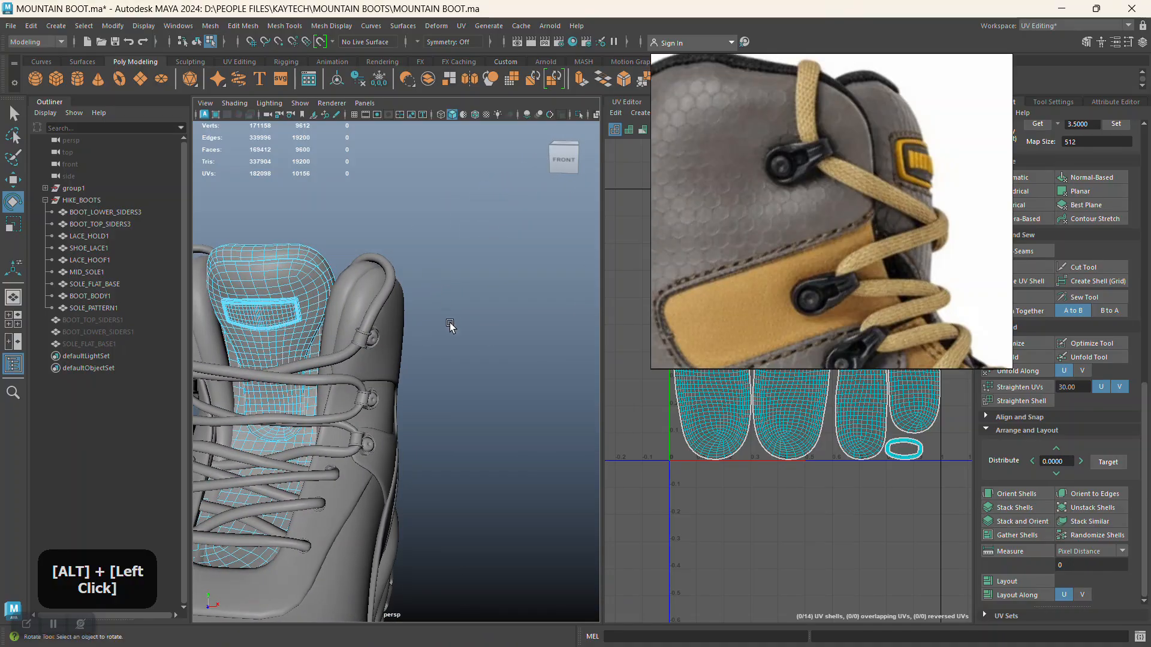
{"action": "middle_click_drag", "start_coordinate": [450, 325], "coordinate": [516, 319], "text": "alt"}
{"action": "left_click_drag", "start_coordinate": [516, 319], "coordinate": [546, 334], "text": "alt"}
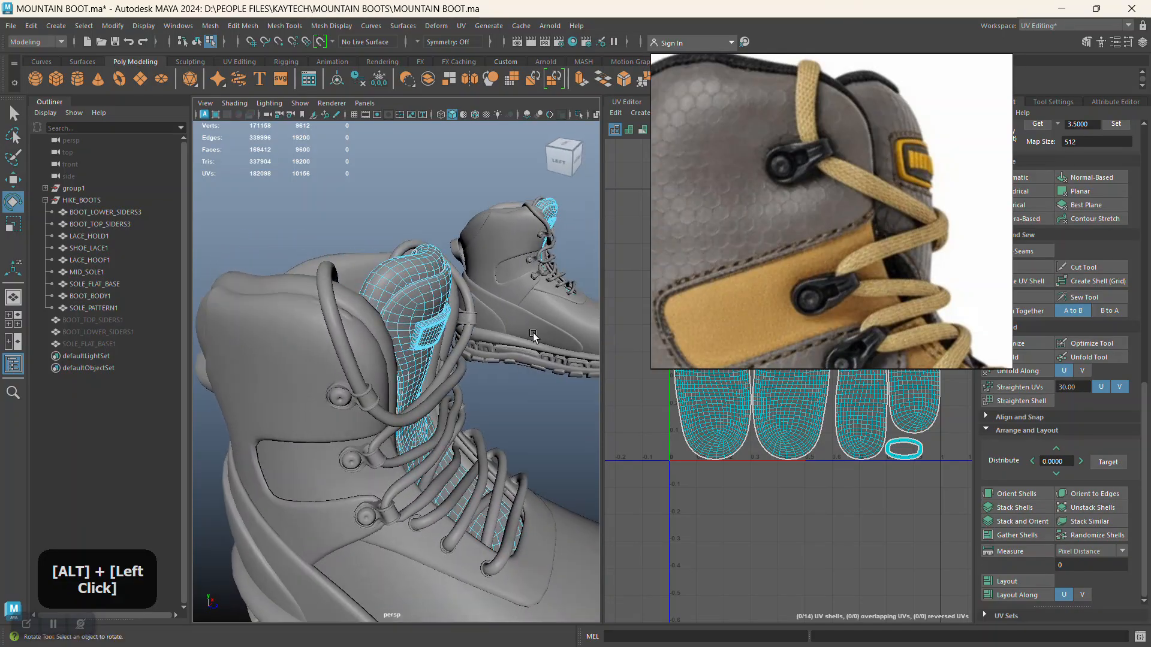
{"action": "left_click_drag", "start_coordinate": [483, 270], "coordinate": [485, 313], "text": "alt"}
{"action": "right_click_drag", "start_coordinate": [484, 313], "coordinate": [480, 326], "text": "alt"}
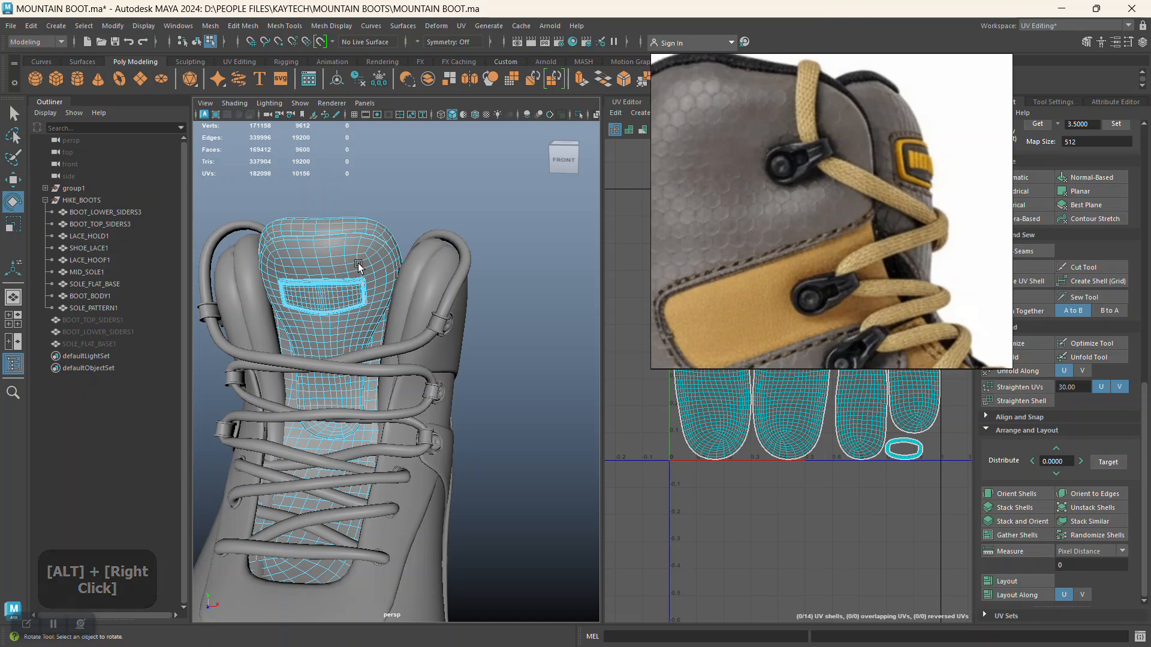
{"action": "mouse_move", "coordinate": [519, 376]}
{"action": "left_mouse_down", "text": "alt"}
{"action": "mouse_move", "coordinate": [448, 347]}
{"action": "mouse_move", "coordinate": [469, 320]}
{"action": "mouse_move", "coordinate": [522, 371]}
{"action": "mouse_move", "coordinate": [533, 366]}
{"action": "left_mouse_up", "text": "alt"}
Return to the front reference photo and compare its hexagon-textured tongue and stitched label with the model's padded tongue
{"action": "left_click_drag", "start_coordinate": [807, 201], "coordinate": [774, 253]}
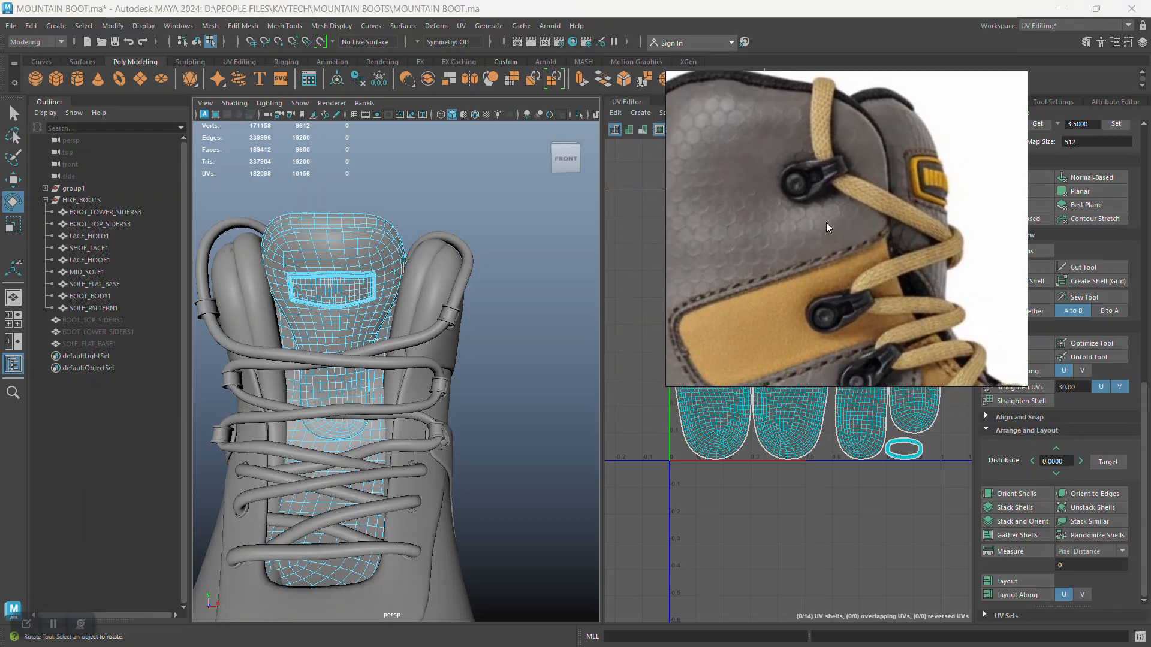
{"action": "scroll", "coordinate": [828, 222], "scroll_direction": "down", "scroll_amount": 5}
{"action": "scroll", "coordinate": [829, 226], "scroll_direction": "down", "scroll_amount": 3}
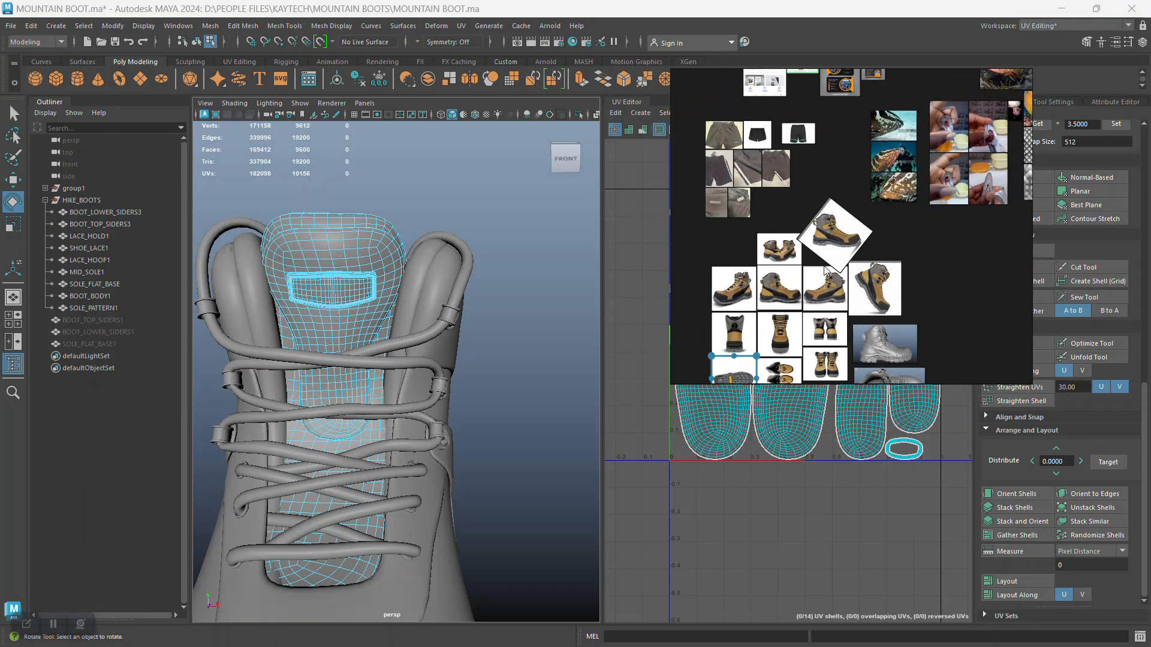
{"action": "scroll", "coordinate": [816, 246], "scroll_direction": "up", "scroll_amount": 6}
{"action": "scroll", "coordinate": [816, 243], "scroll_direction": "up", "scroll_amount": 5}
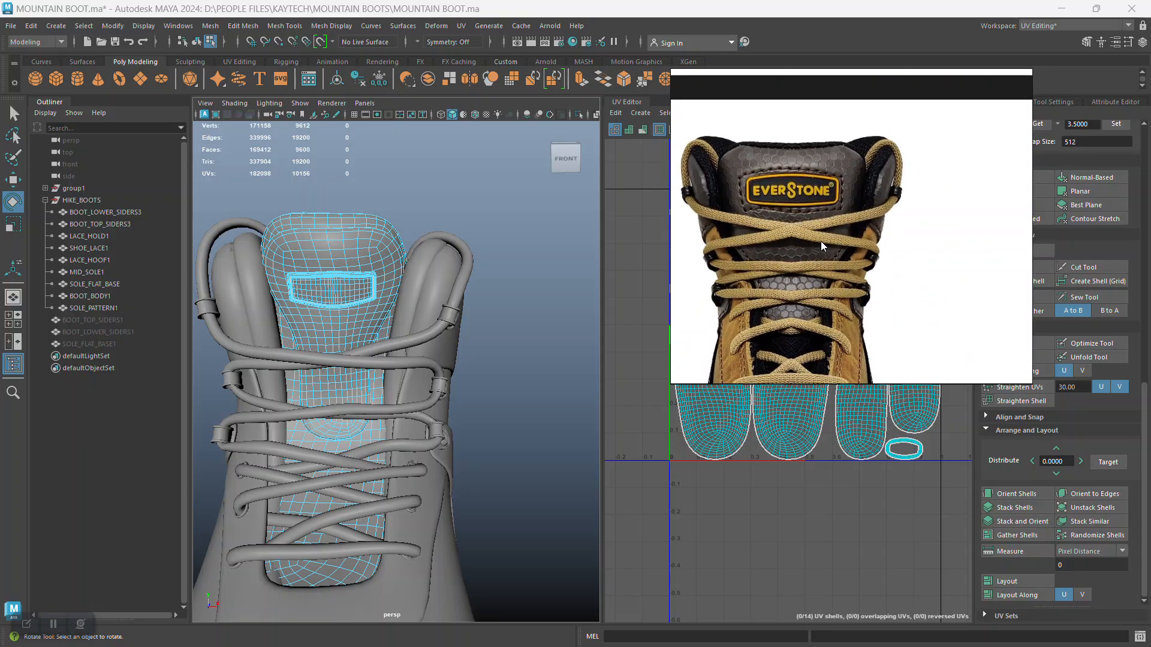
{"action": "scroll", "coordinate": [815, 251], "scroll_direction": "up", "scroll_amount": 3}
{"action": "scroll", "coordinate": [803, 276], "scroll_direction": "down", "scroll_amount": 1}
{"action": "mouse_move", "coordinate": [802, 281]}
{"action": "middle_mouse_down"}
{"action": "mouse_move", "coordinate": [808, 342]}
{"action": "mouse_move", "coordinate": [802, 292]}
{"action": "middle_mouse_up"}
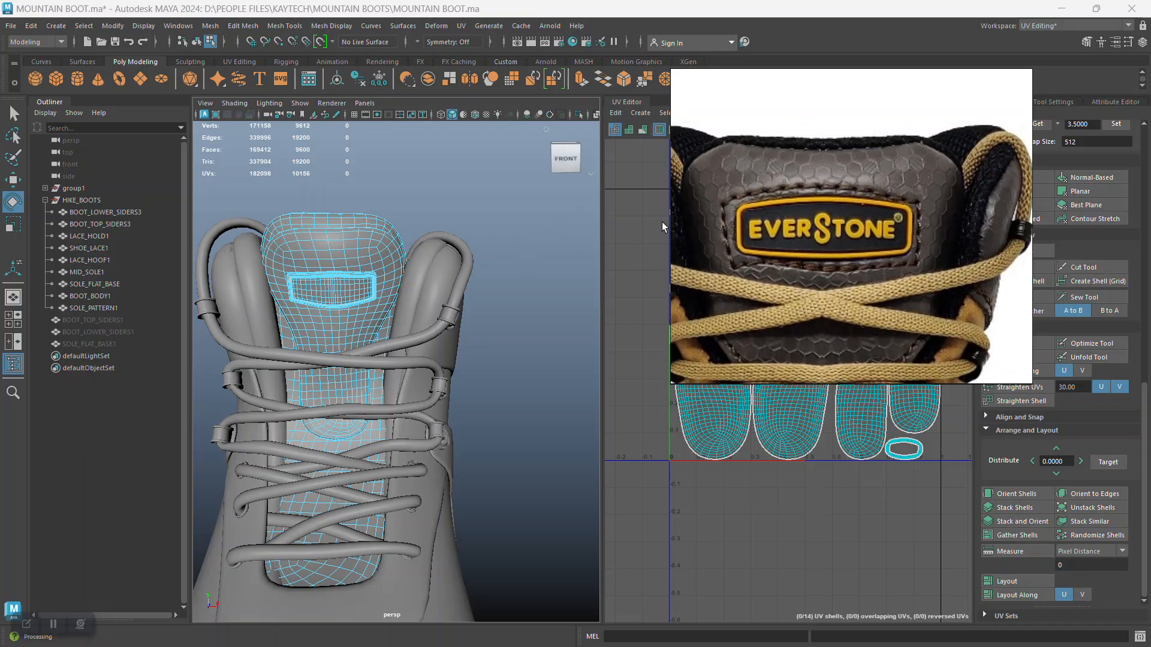
{"action": "left_click_drag", "start_coordinate": [452, 228], "coordinate": [396, 257], "text": "alt"}
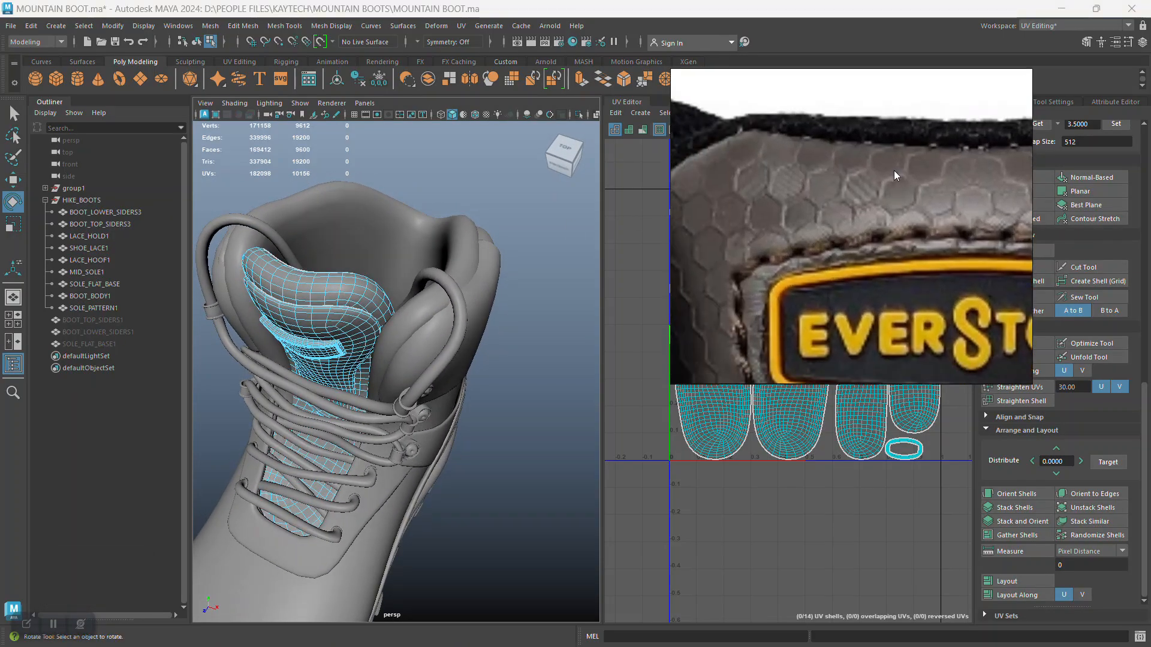
{"action": "mouse_move", "coordinate": [462, 191]}
{"action": "left_mouse_down", "text": "alt"}
{"action": "mouse_move", "coordinate": [506, 207]}
{"action": "mouse_move", "coordinate": [509, 228]}
{"action": "mouse_move", "coordinate": [502, 199]}
{"action": "mouse_move", "coordinate": [462, 196]}
{"action": "left_mouse_up", "text": "alt"}
{"action": "right_click_drag", "start_coordinate": [462, 196], "coordinate": [470, 250], "text": "alt"}
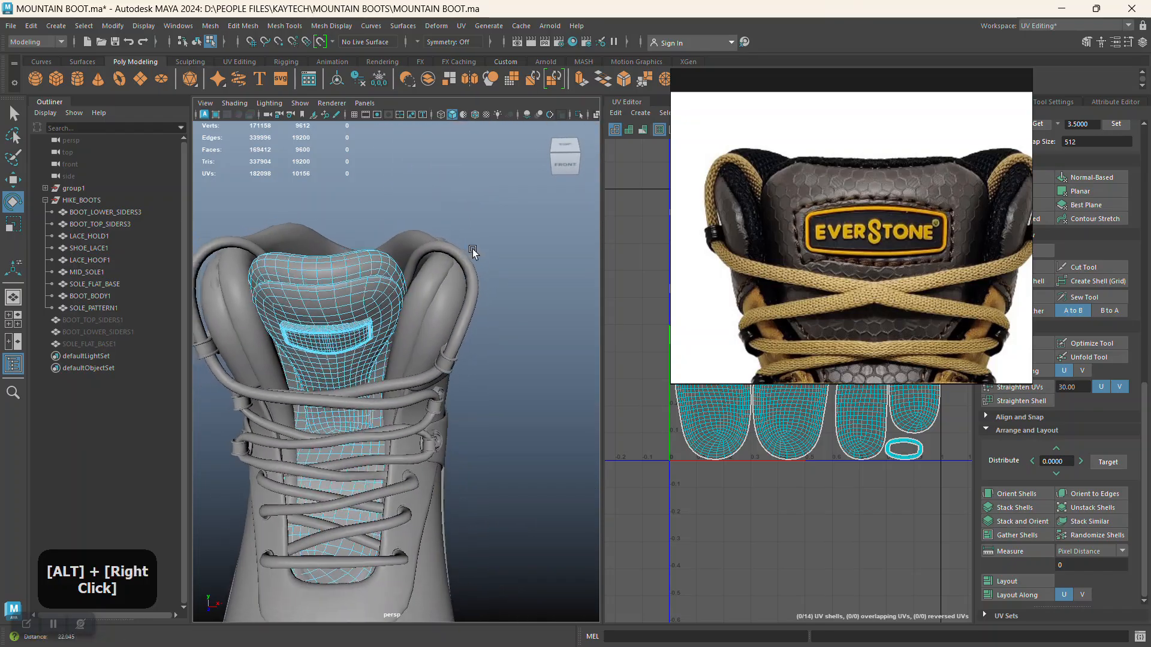
{"action": "middle_click_drag", "start_coordinate": [470, 250], "coordinate": [503, 283], "text": "alt"}
{"action": "right_click_drag", "start_coordinate": [504, 284], "coordinate": [519, 241], "text": "alt"}
Return to object selection and export the LACE_HOOF1 mesh as OBJ, replacing the existing LACE HOOF.obj in ZEXPORT
{"action": "left_click", "coordinate": [535, 245]}
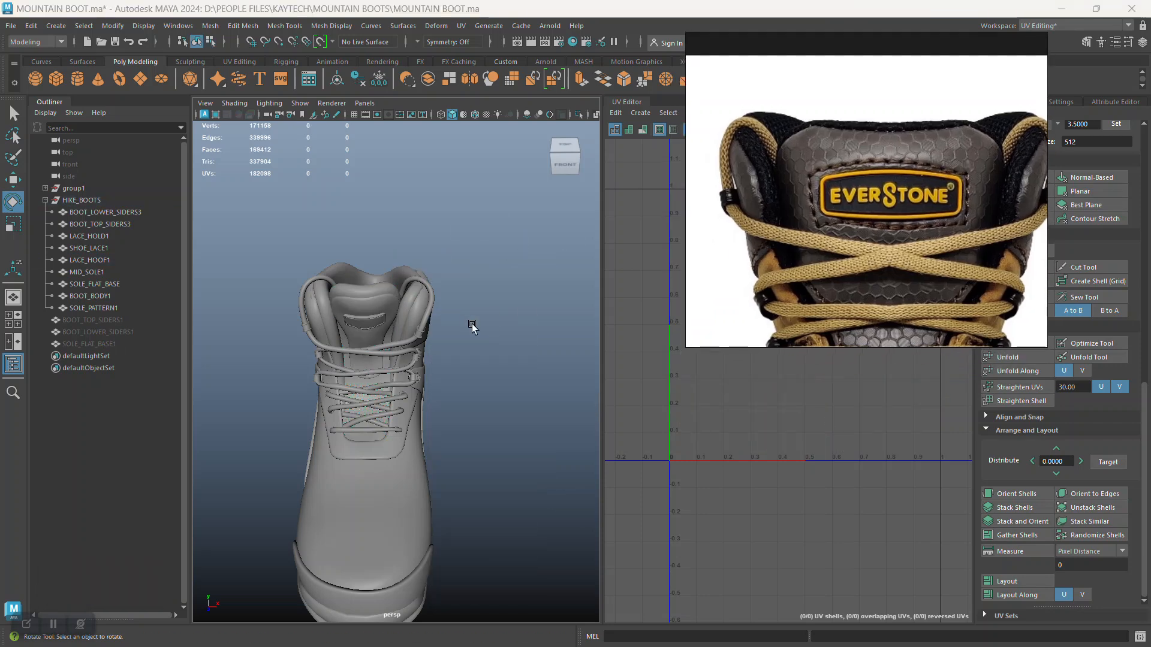
{"action": "left_click_drag", "start_coordinate": [475, 326], "coordinate": [480, 342], "text": "alt"}
{"action": "right_click_drag", "start_coordinate": [481, 341], "coordinate": [480, 347], "text": "alt"}
{"action": "left_click_drag", "start_coordinate": [480, 347], "coordinate": [429, 292], "text": "alt"}
{"action": "left_click", "coordinate": [367, 262]}
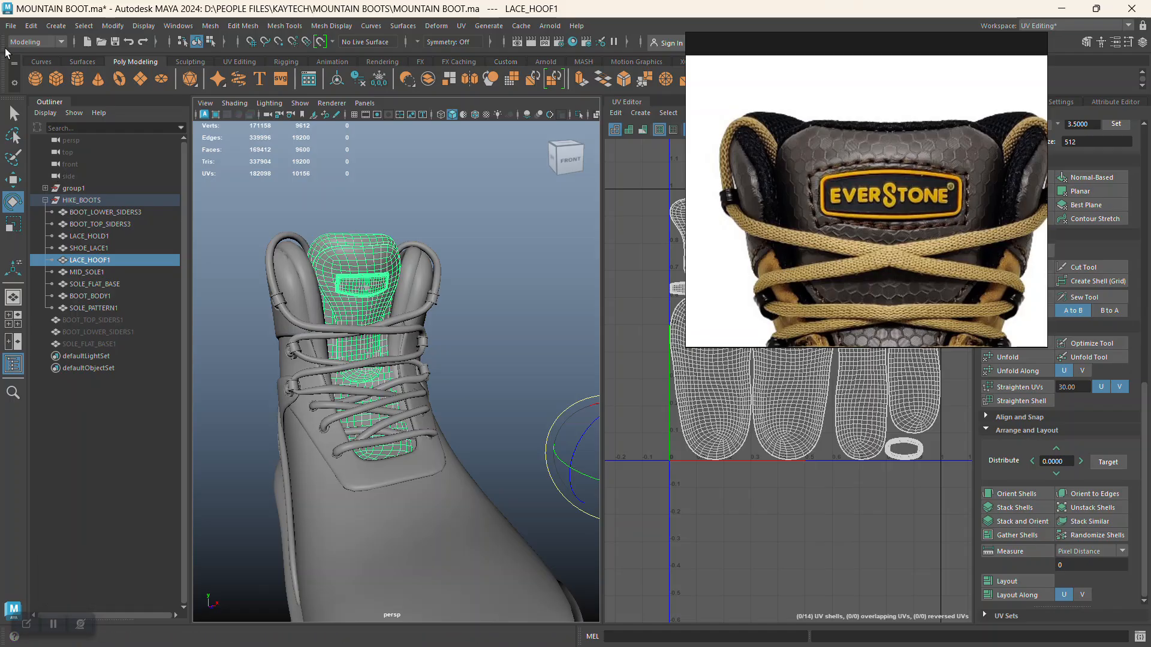
{"action": "left_click", "coordinate": [10, 26]}
{"action": "left_click", "coordinate": [50, 185]}
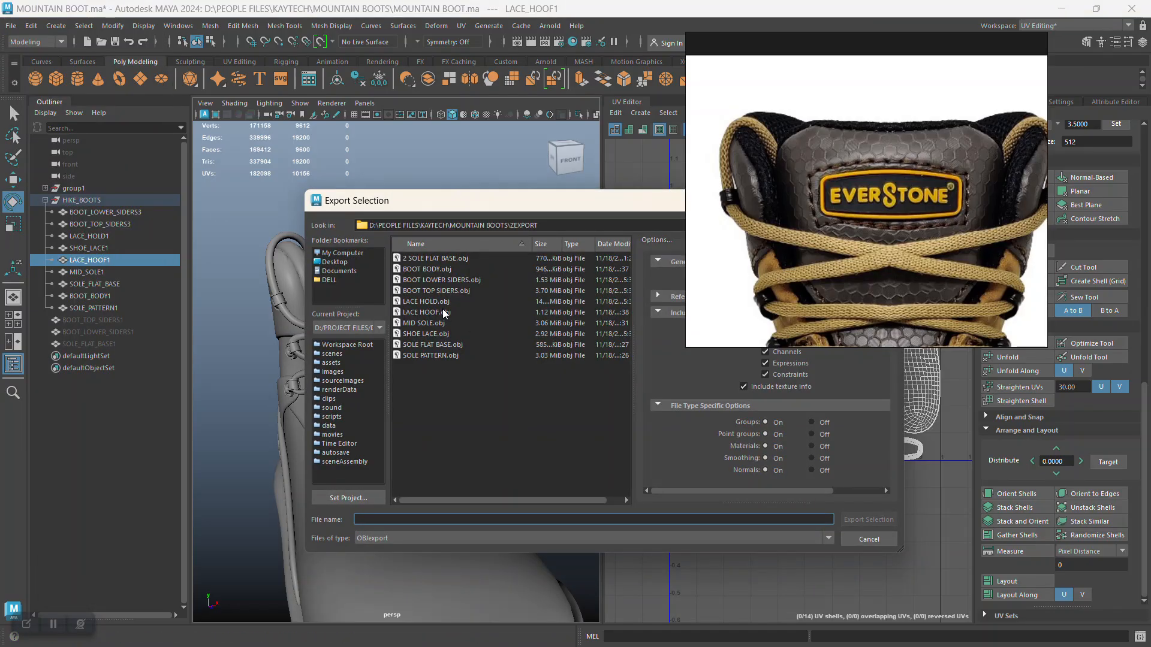
{"action": "left_click", "coordinate": [429, 312]}
{"action": "left_click", "coordinate": [868, 520]}
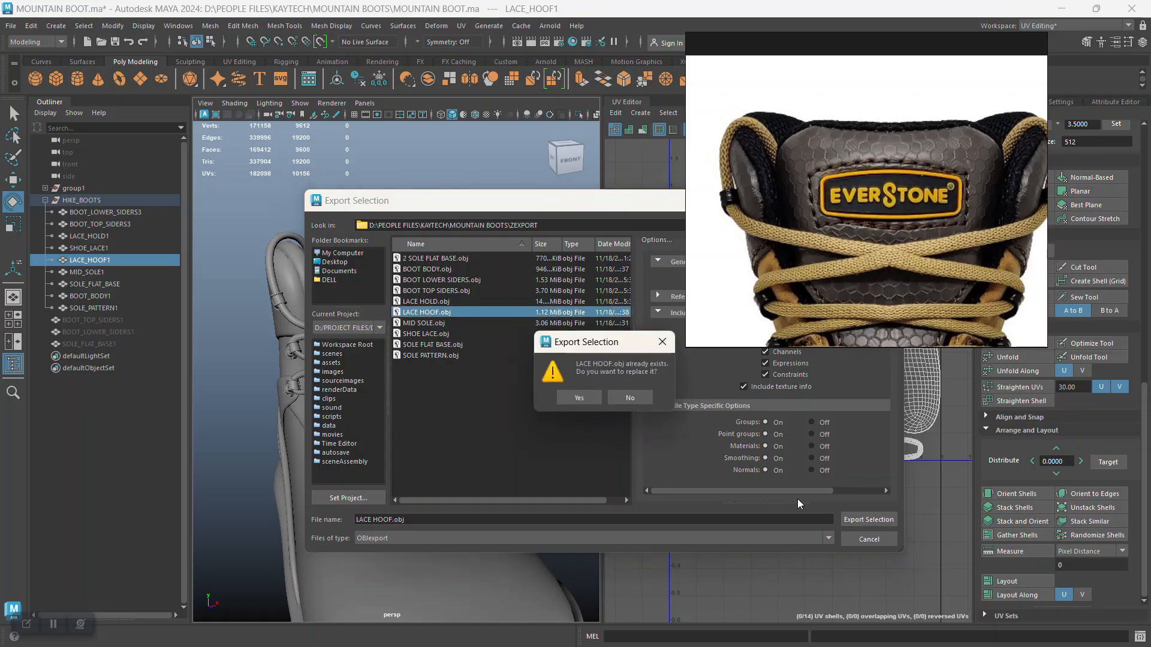
{"action": "left_click", "coordinate": [579, 398]}
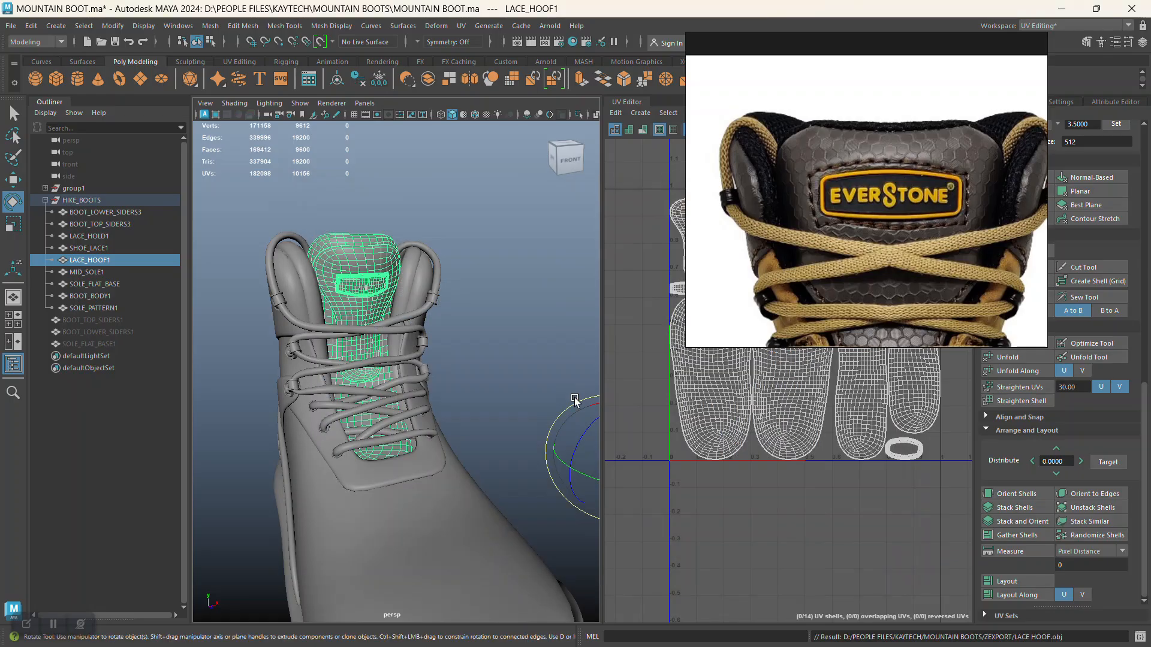
Export the MID_SOLE1 mesh as OBJ, replacing the existing MID SOLE.obj in ZEXPORT
{"action": "left_click", "coordinate": [87, 274]}
{"action": "left_click", "coordinate": [9, 27]}
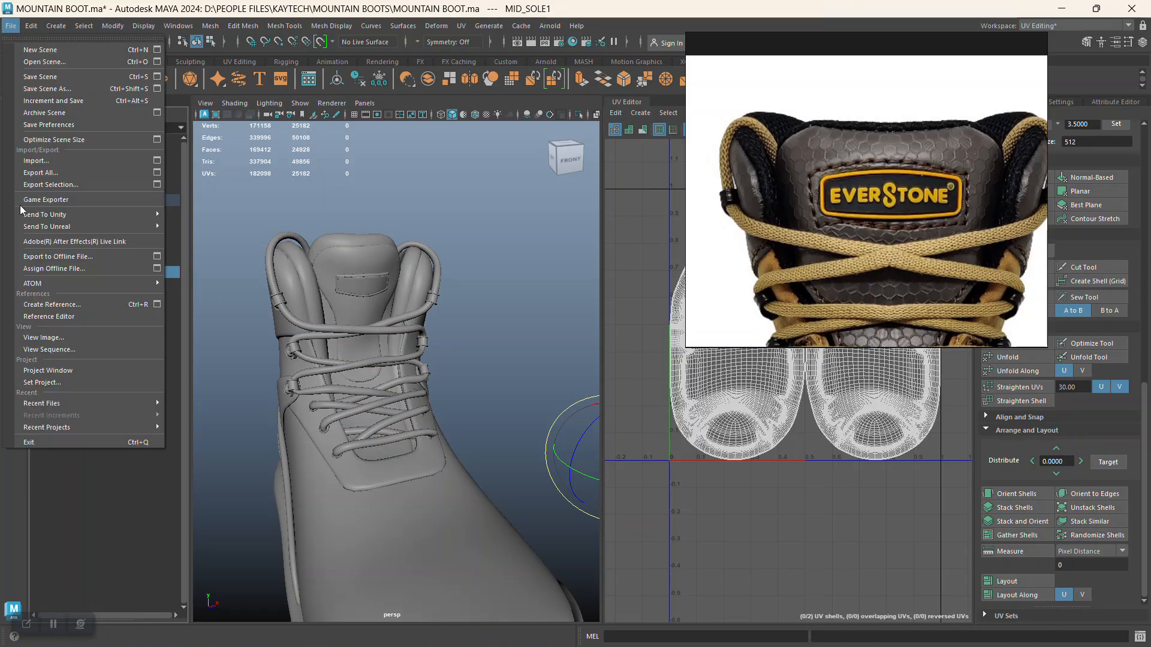
{"action": "left_click", "coordinate": [50, 185]}
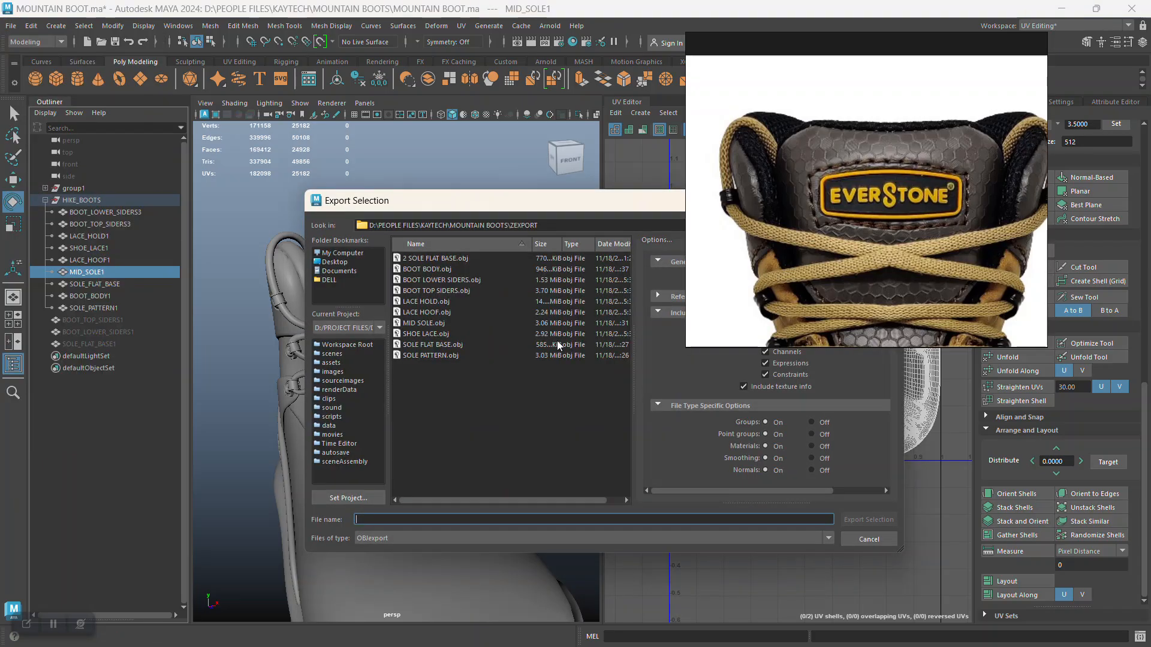
{"action": "left_click", "coordinate": [422, 324]}
{"action": "left_click", "coordinate": [848, 516]}
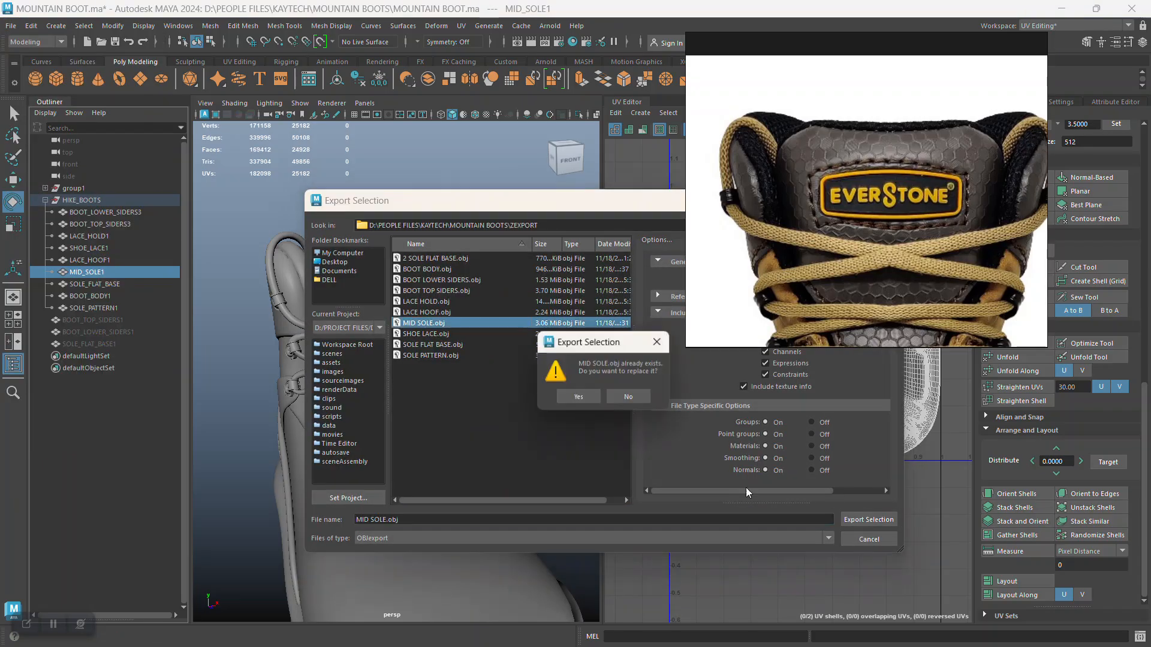
{"action": "left_click", "coordinate": [579, 400]}
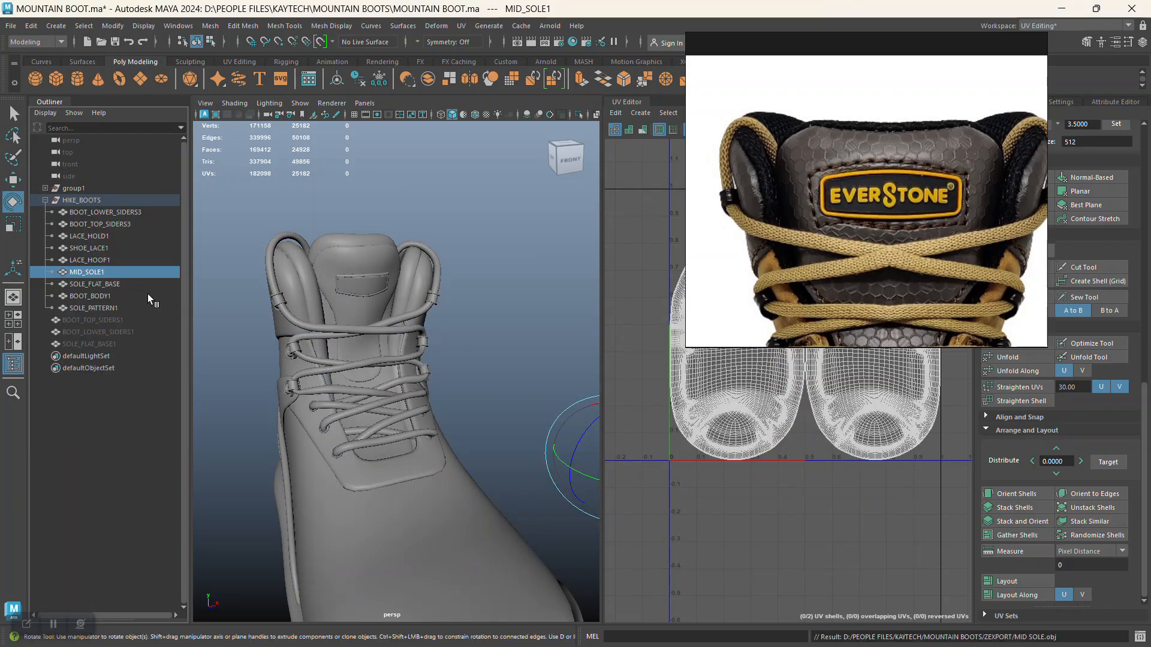
Export the SOLE_FLAT_BASE mesh as OBJ, replacing the existing SOLE FLAT BASE.obj in ZEXPORT
{"action": "left_click", "coordinate": [110, 284]}
{"action": "left_click", "coordinate": [11, 26]}
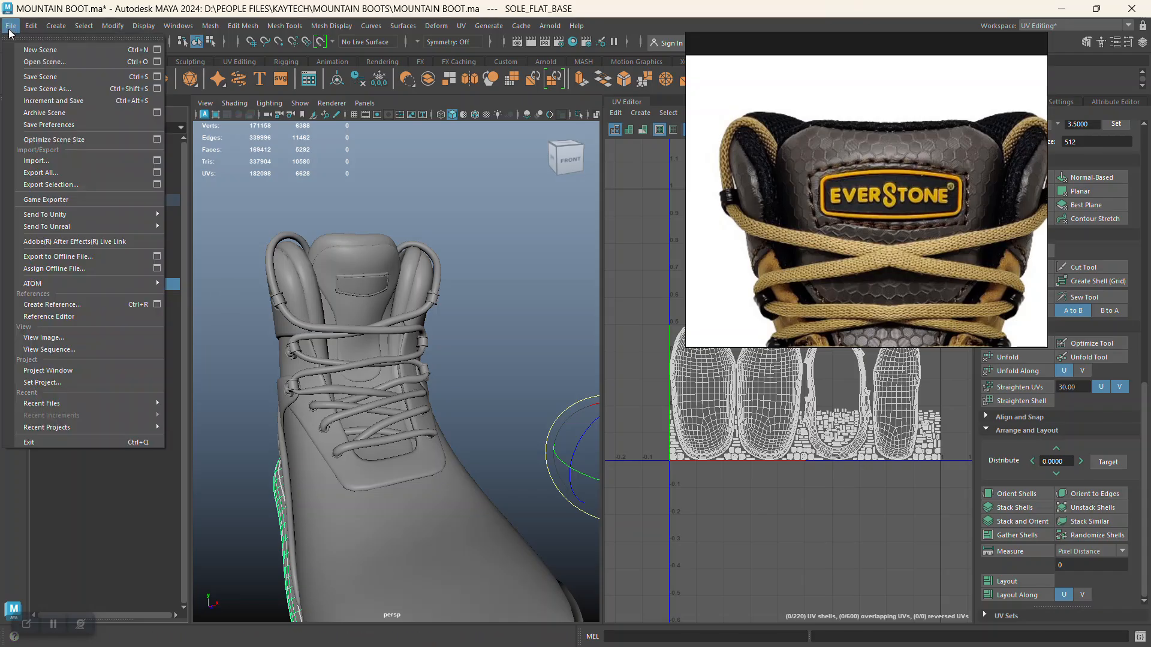
{"action": "left_click", "coordinate": [48, 188]}
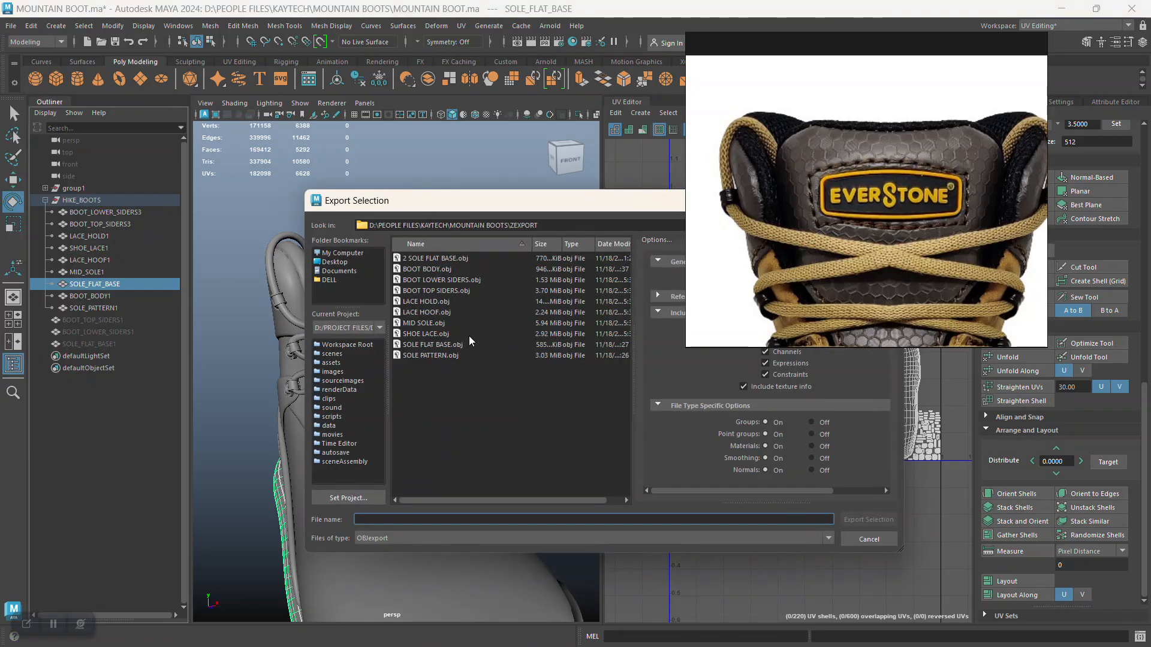
{"action": "left_click", "coordinate": [430, 345]}
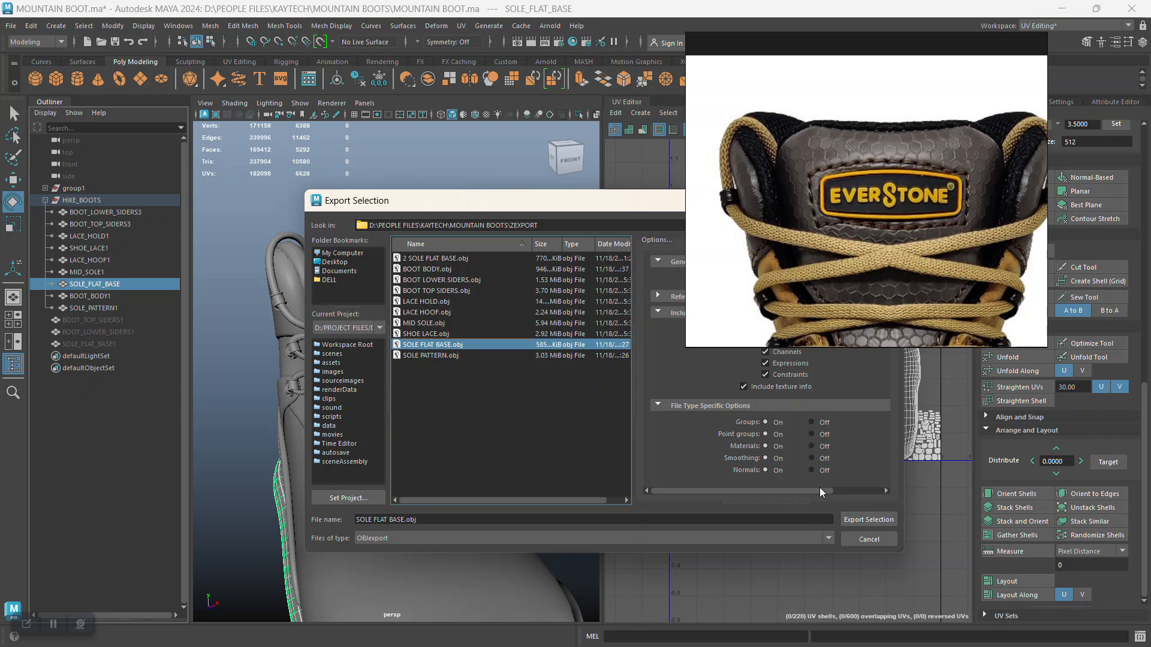
{"action": "left_click", "coordinate": [862, 521]}
{"action": "left_click", "coordinate": [567, 396]}
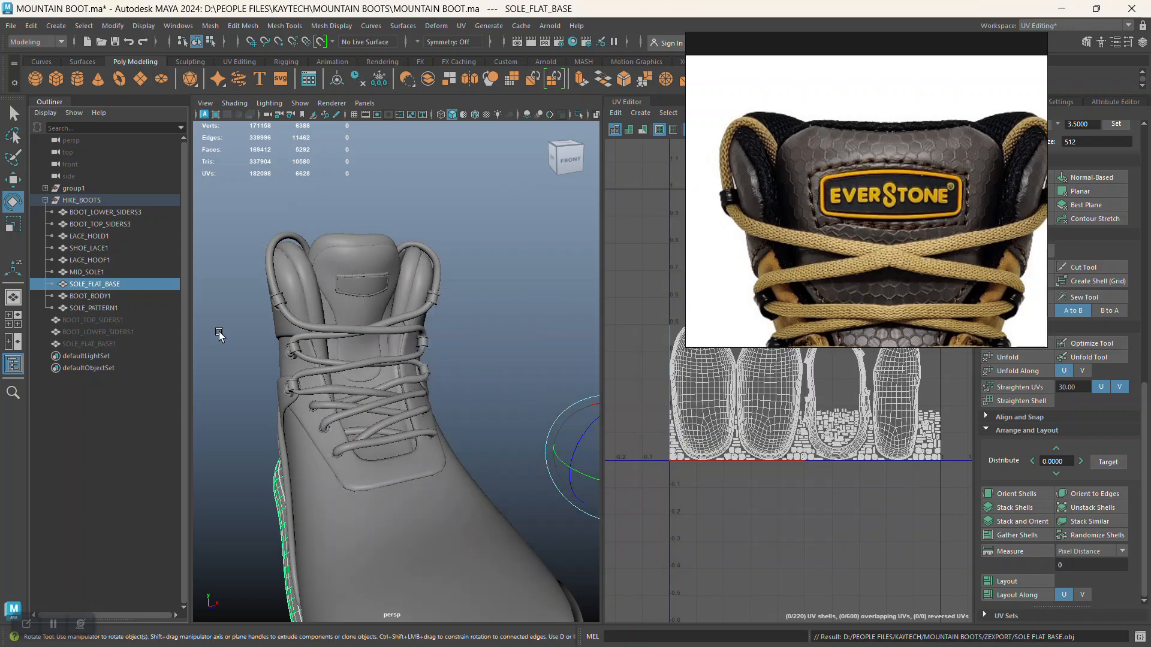
Export the BOOT_BODY1 mesh as OBJ, replacing the existing BOOT BODY.obj in ZEXPORT
{"action": "left_click", "coordinate": [90, 296]}
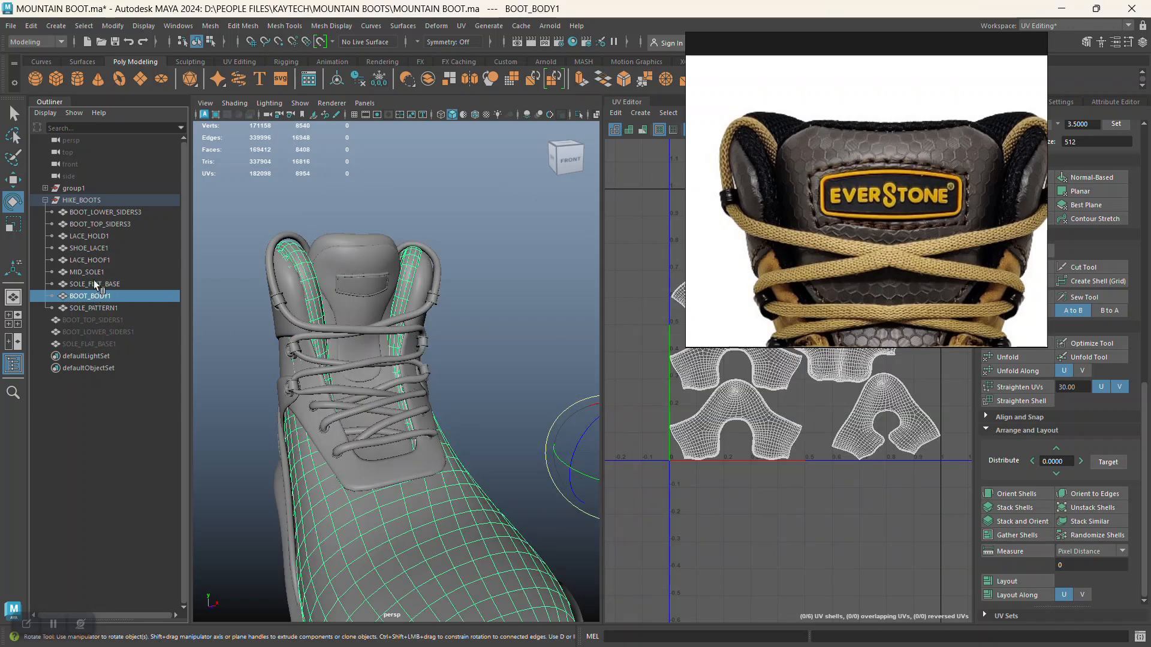
{"action": "left_click", "coordinate": [11, 27]}
{"action": "left_click", "coordinate": [60, 188]}
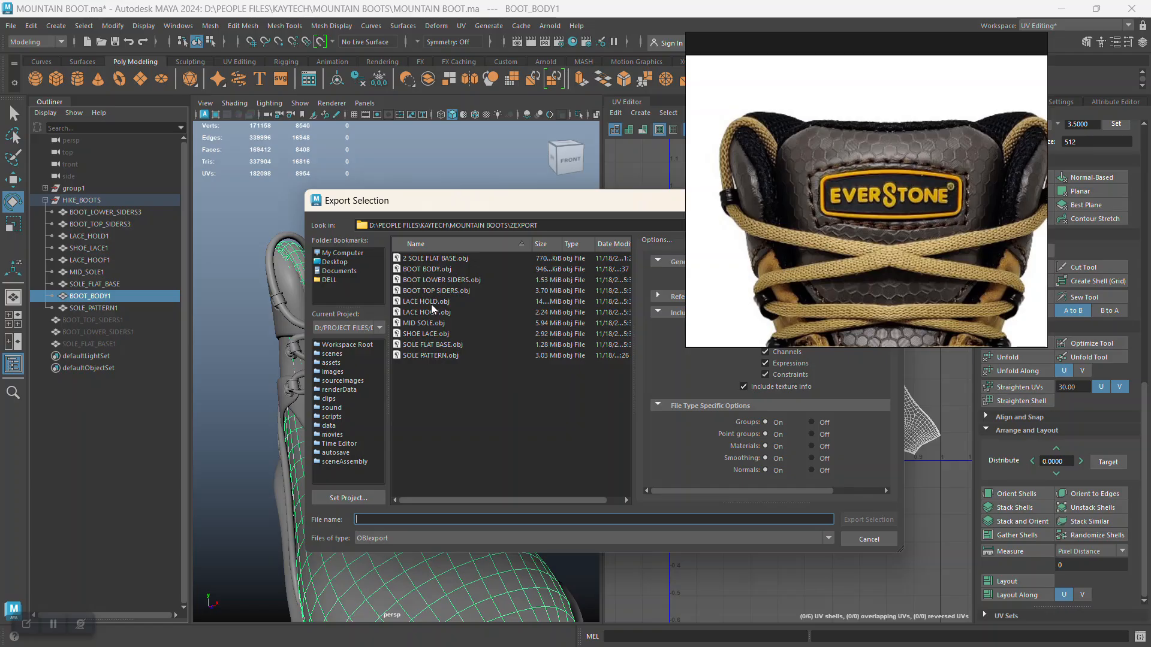
{"action": "left_click", "coordinate": [428, 269]}
{"action": "left_click", "coordinate": [851, 520]}
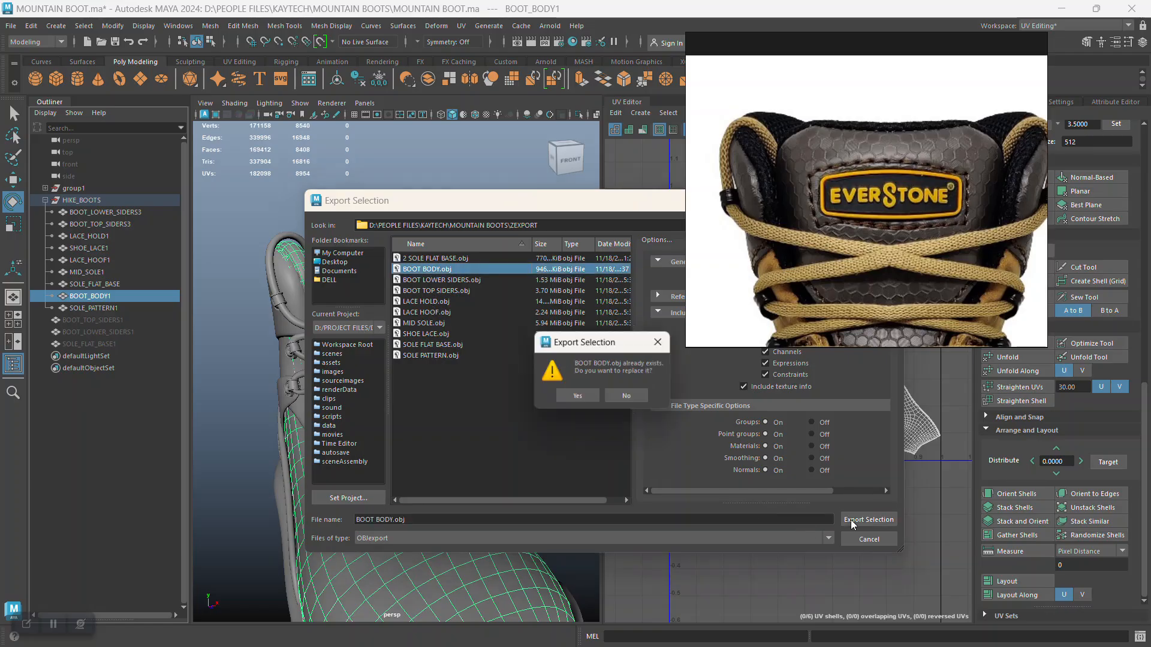
{"action": "left_click", "coordinate": [570, 396]}
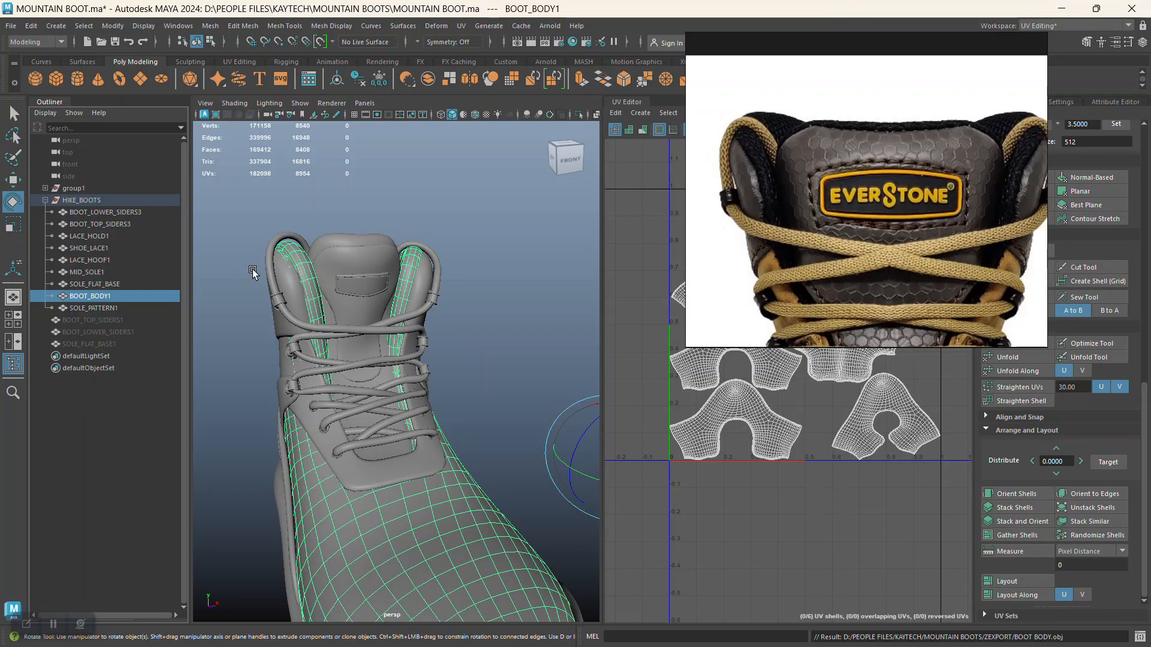
Export the SOLE_PATTERN1 mesh as OBJ, replacing the existing SOLE PATTERN.obj in ZEXPORT
{"action": "left_click", "coordinate": [99, 307]}
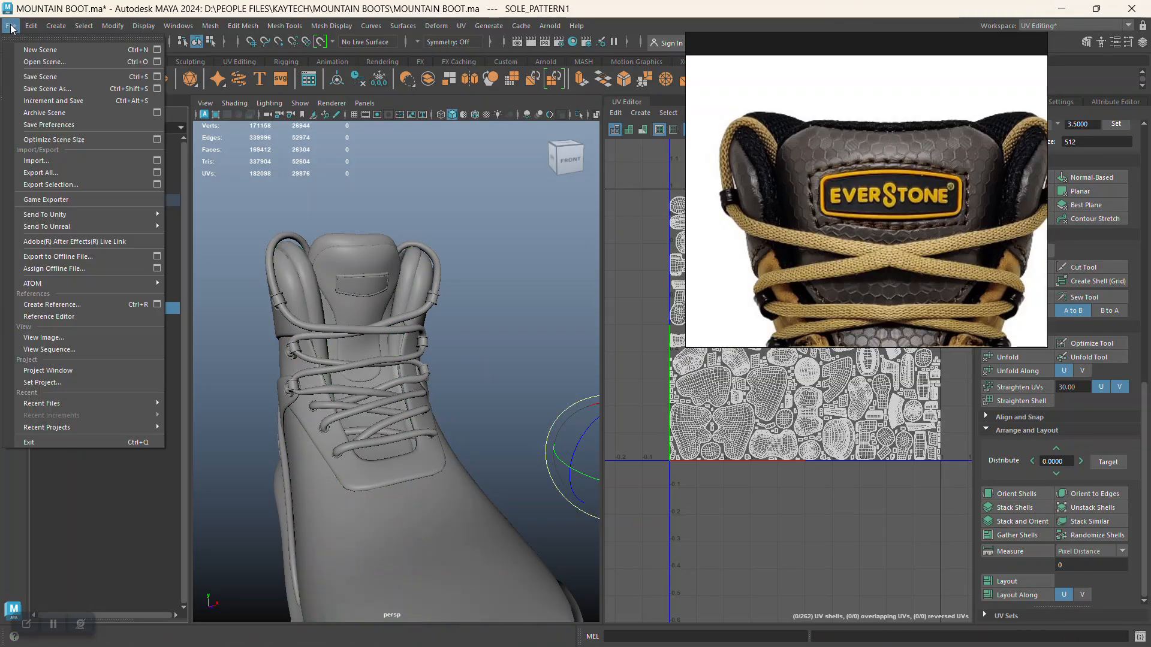
{"action": "left_click", "coordinate": [38, 178]}
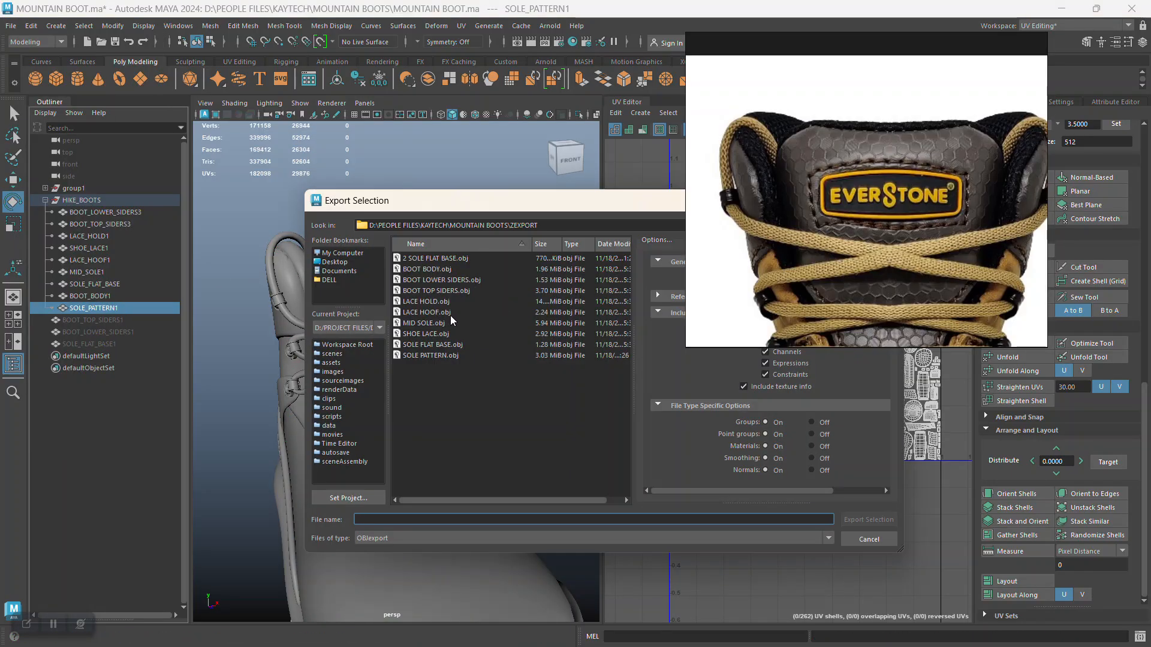
{"action": "left_click", "coordinate": [437, 355]}
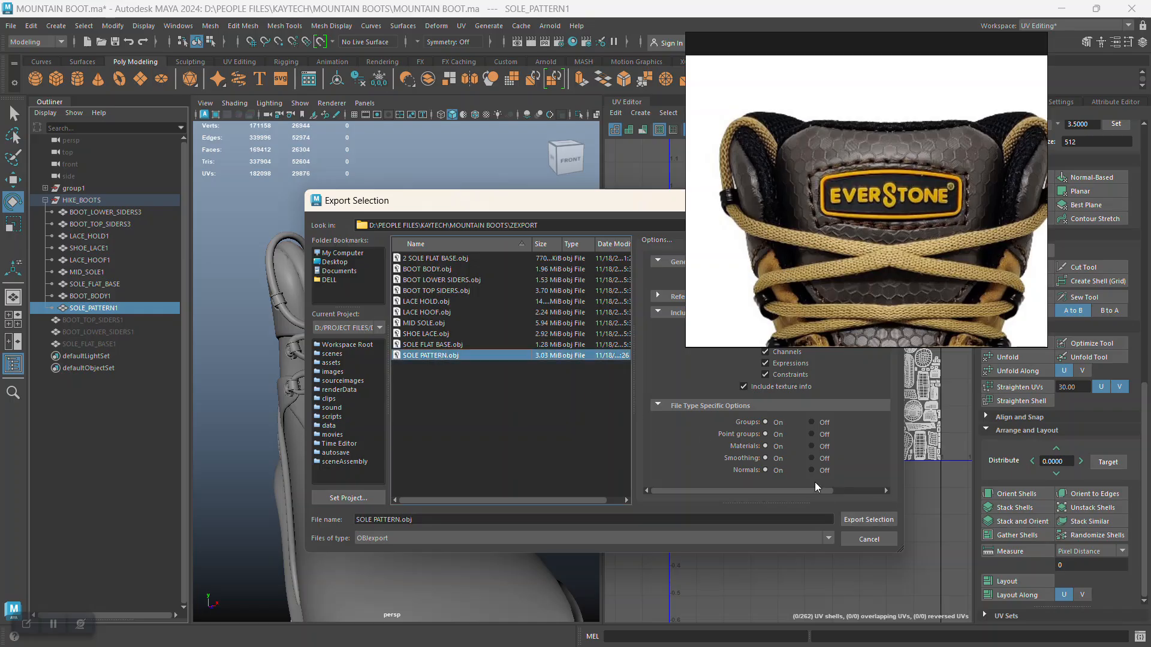
{"action": "left_click", "coordinate": [863, 517]}
{"action": "left_click", "coordinate": [584, 399]}
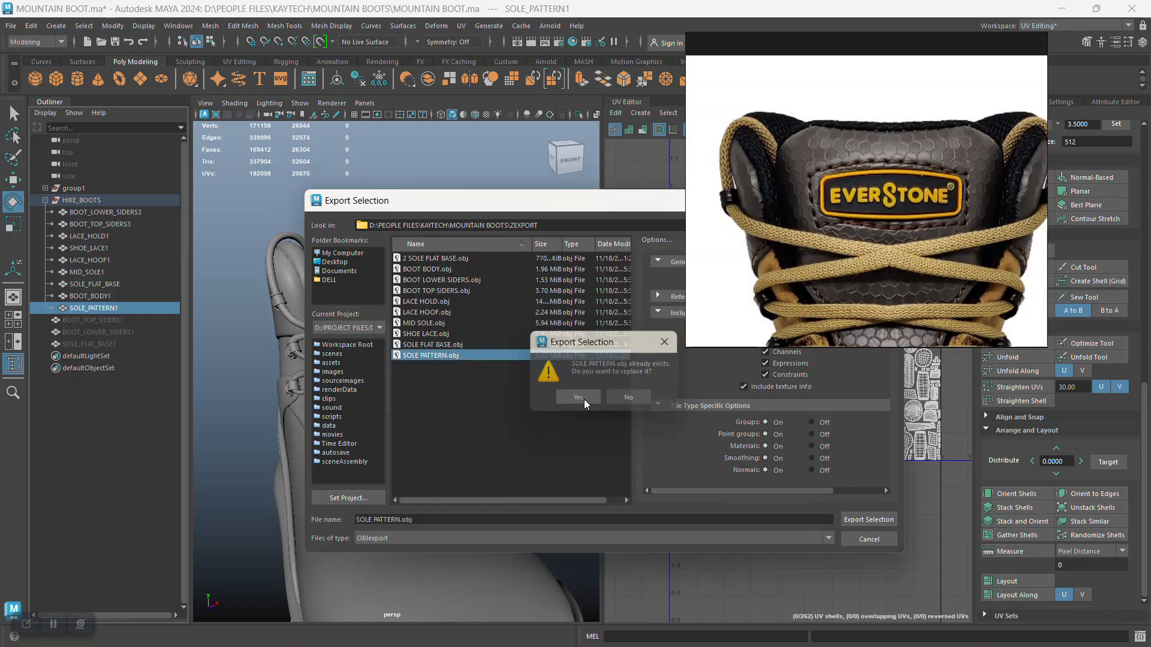
Select the boot's tongue mesh and inspect its shape, label patch and UV shells alongside the front reference photo
{"action": "right_click_drag", "start_coordinate": [546, 506], "coordinate": [522, 387], "text": "alt"}
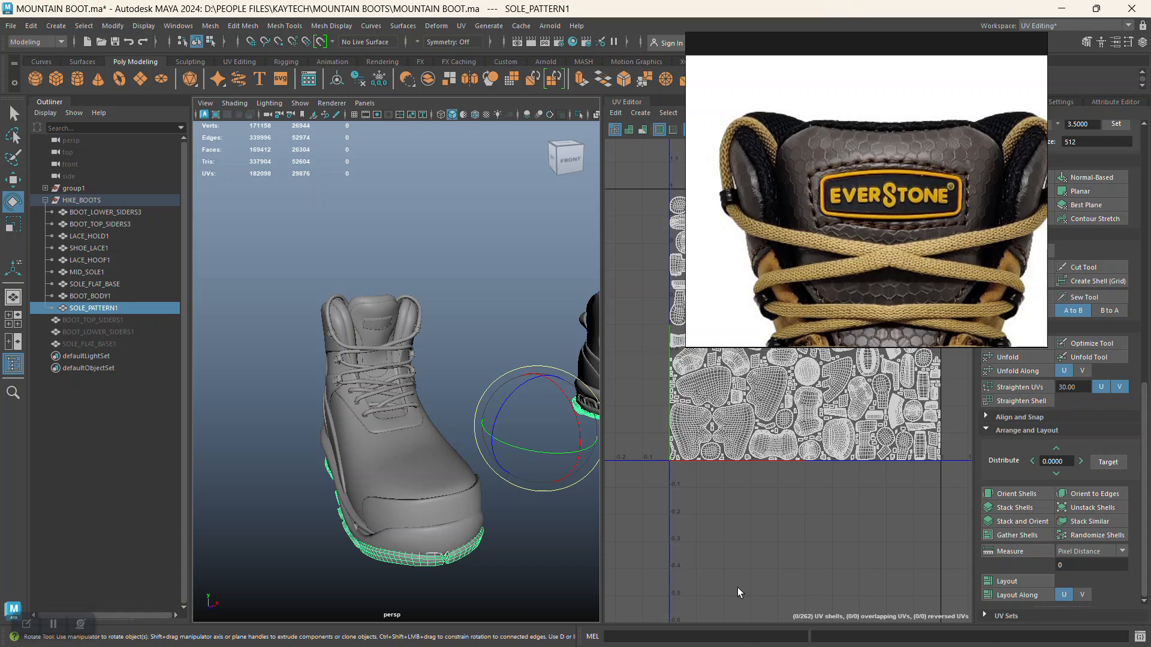
{"action": "right_click_drag", "start_coordinate": [542, 452], "coordinate": [527, 443], "text": "alt"}
{"action": "left_click_drag", "start_coordinate": [528, 444], "coordinate": [432, 414], "text": "alt"}
{"action": "right_click_drag", "start_coordinate": [431, 414], "coordinate": [414, 348], "text": "alt"}
{"action": "middle_click_drag", "start_coordinate": [413, 348], "coordinate": [398, 317], "text": "alt"}
{"action": "left_click", "coordinate": [398, 318], "text": "alt"}
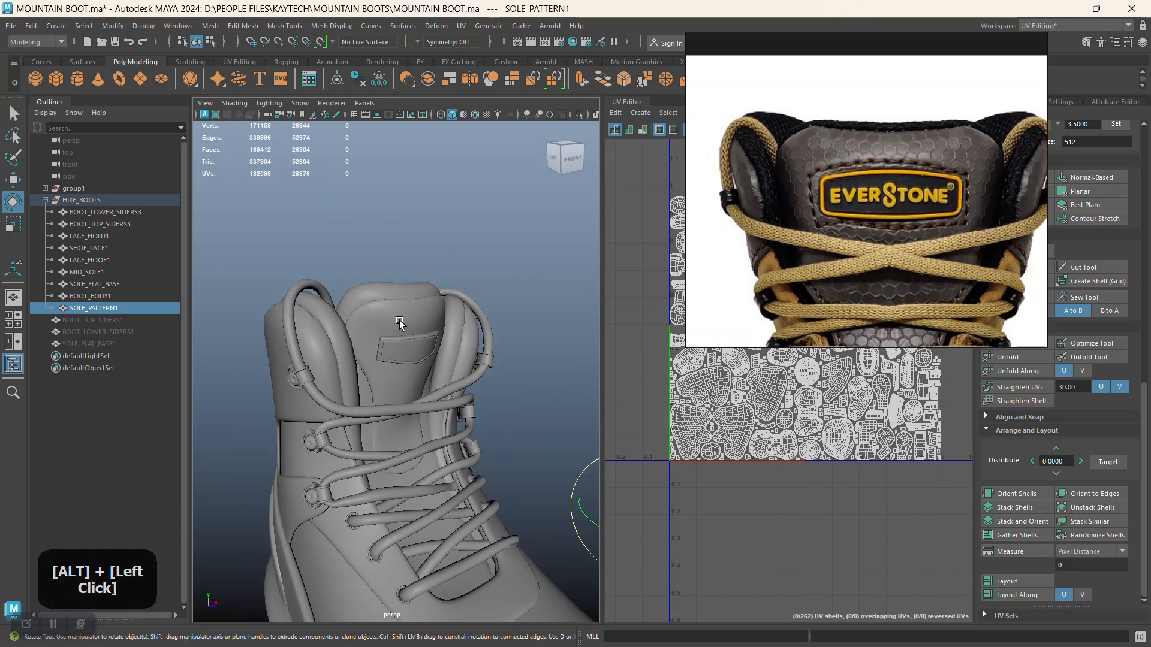
{"action": "left_click", "coordinate": [398, 327]}
{"action": "right_click_drag", "start_coordinate": [398, 327], "coordinate": [412, 331], "text": "alt"}
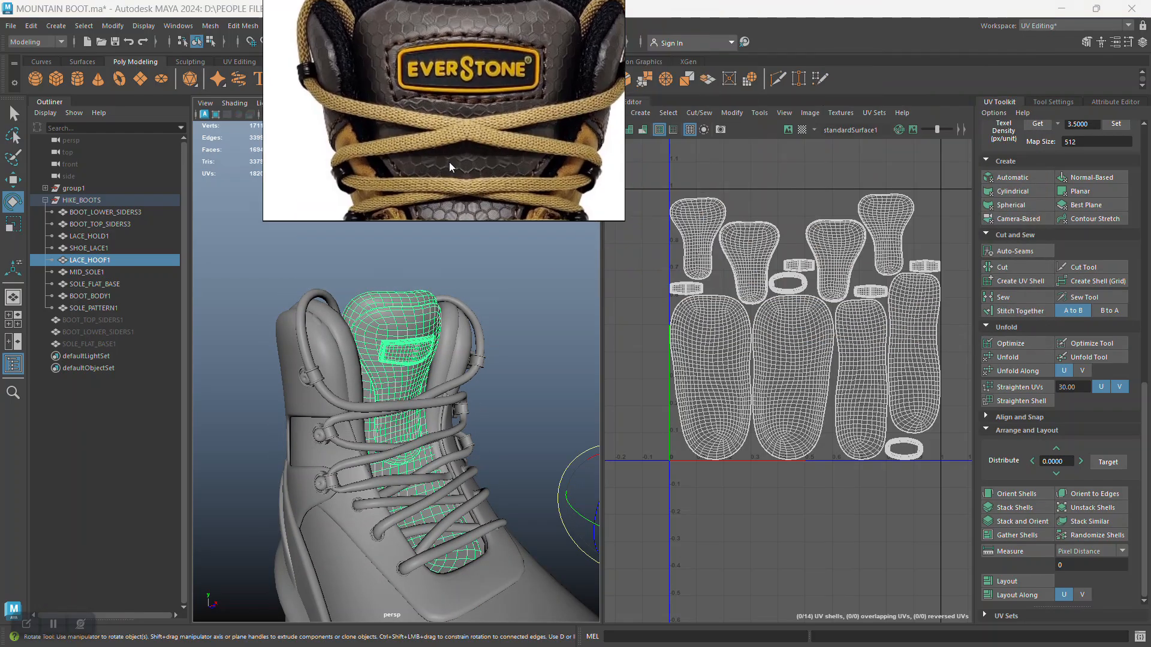
{"action": "right_click_drag", "start_coordinate": [447, 351], "coordinate": [494, 382], "text": "alt"}
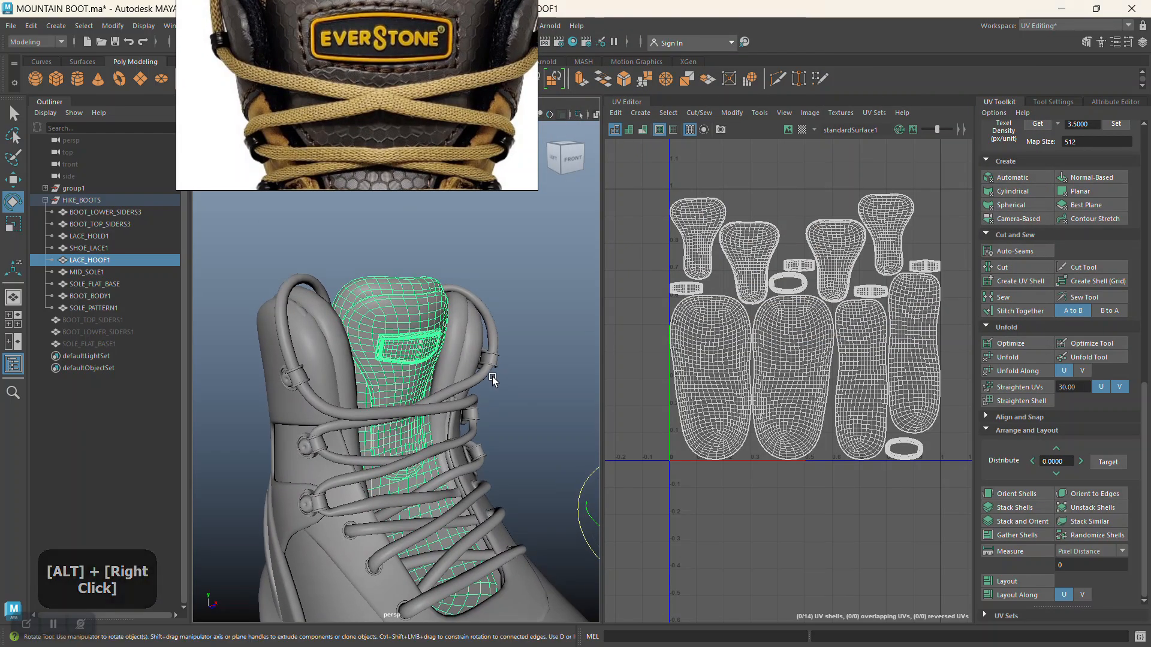
Switch to the boot sculpt in ZBrush
{"action": "key", "text": "alt+Tab"}
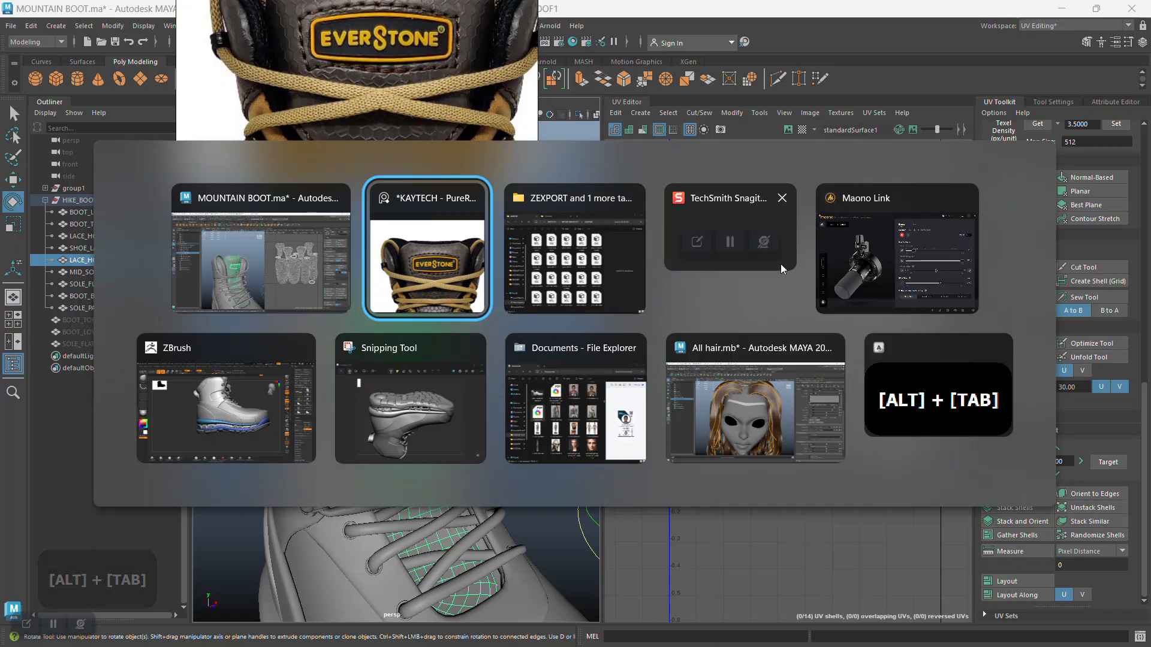
{"action": "left_click", "coordinate": [455, 376], "text": "alt"}
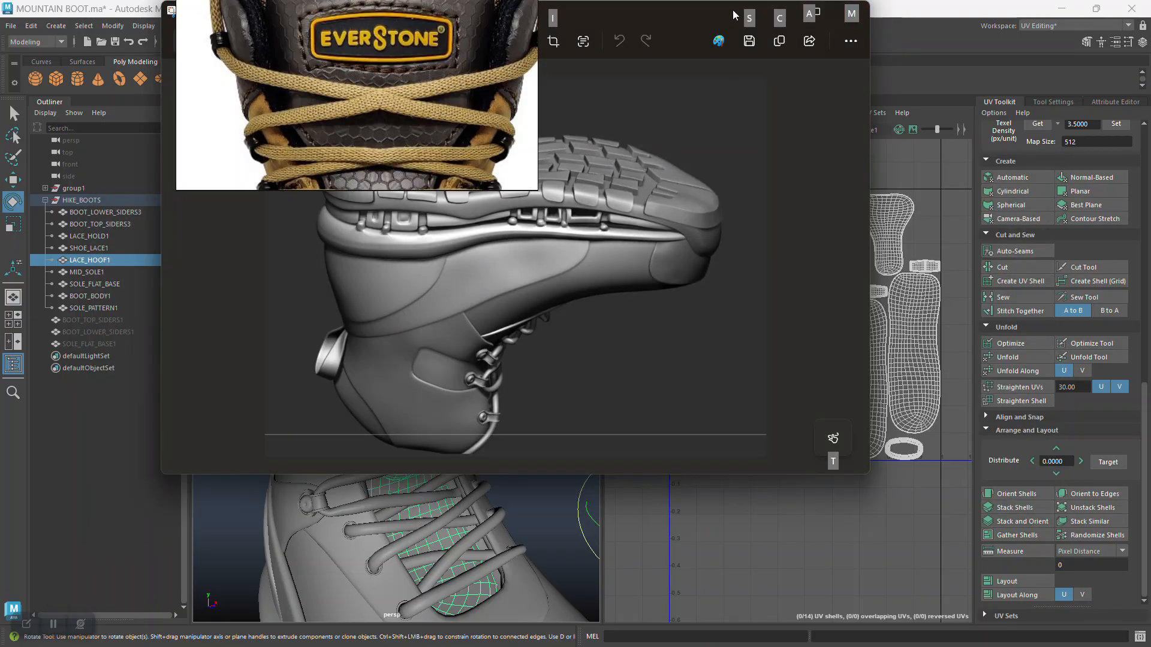
{"action": "left_click_drag", "start_coordinate": [814, 13], "coordinate": [823, 69]}
{"action": "left_click", "coordinate": [824, 67]}
{"action": "key", "text": "alt+Tab"}
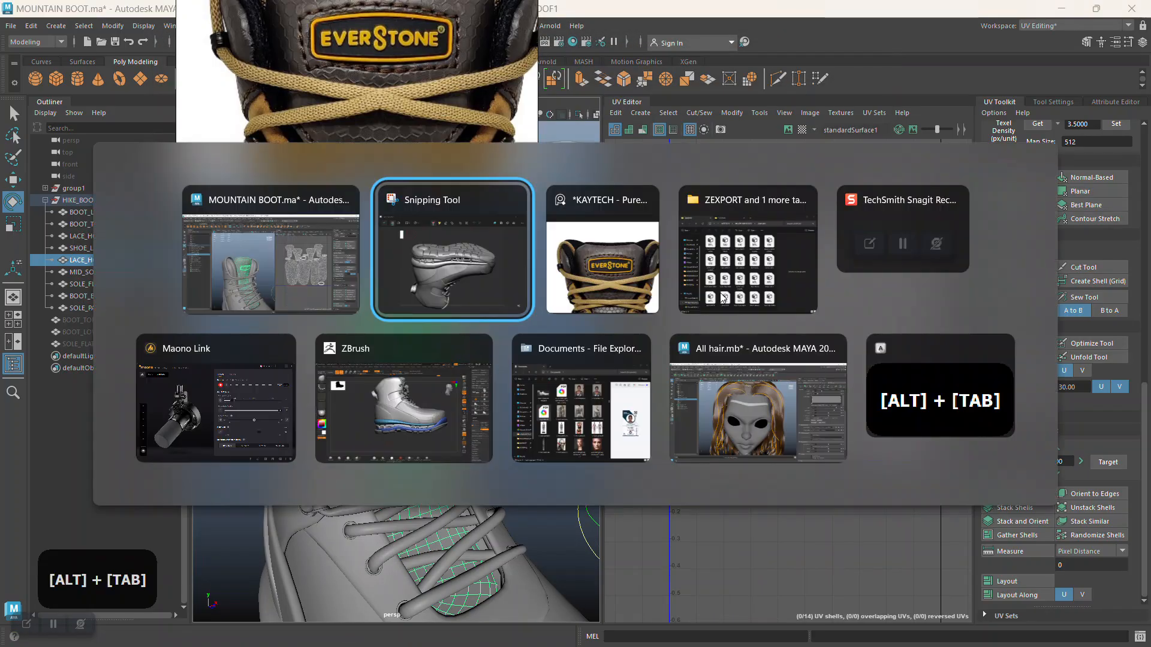
{"action": "left_click", "coordinate": [393, 387], "text": "alt"}
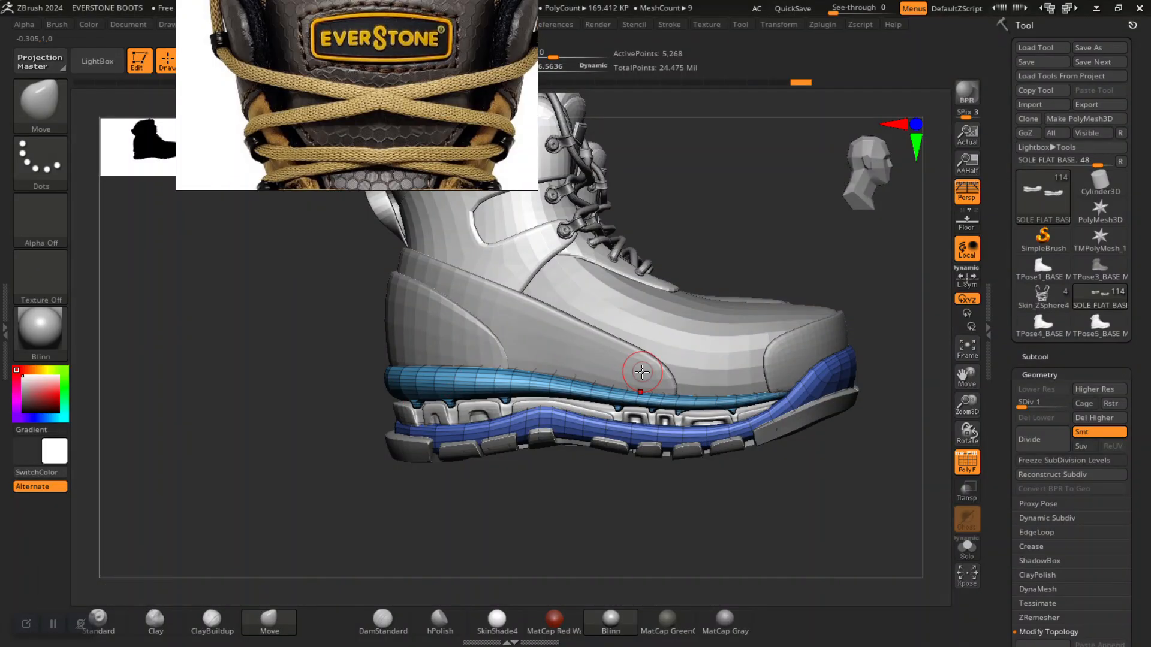
Turn the boot to its front and make the LACE HOOF tongue subtool active
{"action": "left_click_drag", "start_coordinate": [716, 234], "coordinate": [681, 231]}
{"action": "left_click_drag", "start_coordinate": [781, 217], "coordinate": [713, 281], "text": "alt"}
{"action": "left_click_drag", "start_coordinate": [823, 272], "coordinate": [803, 342], "text": "alt"}
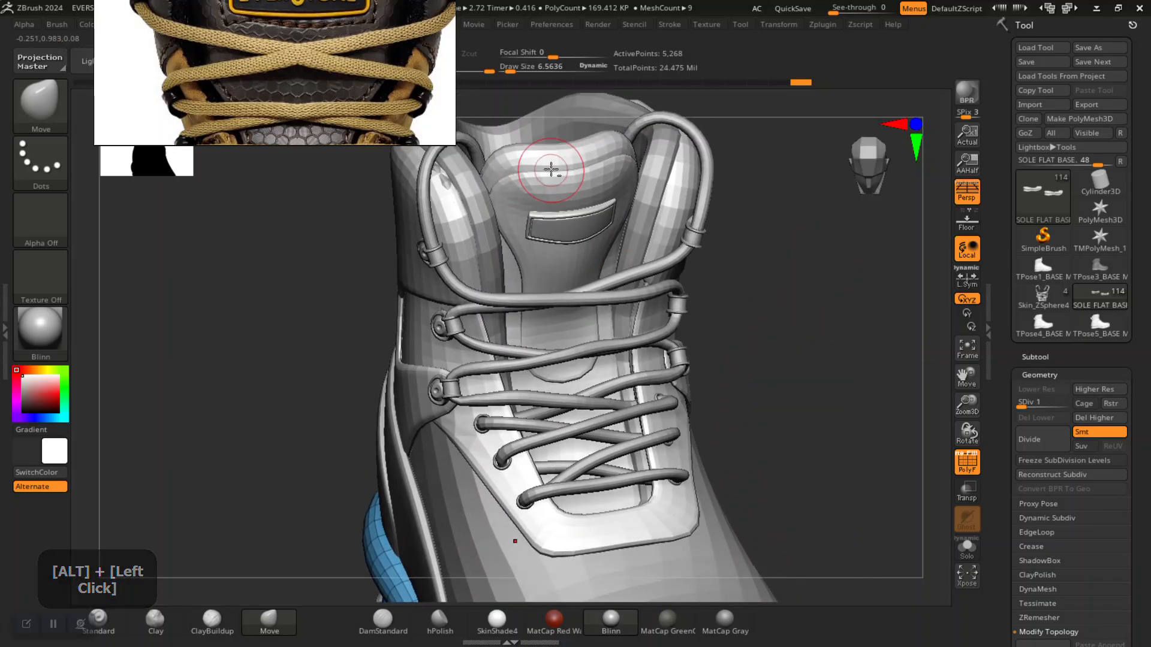
{"action": "left_click", "coordinate": [594, 181], "text": "alt"}
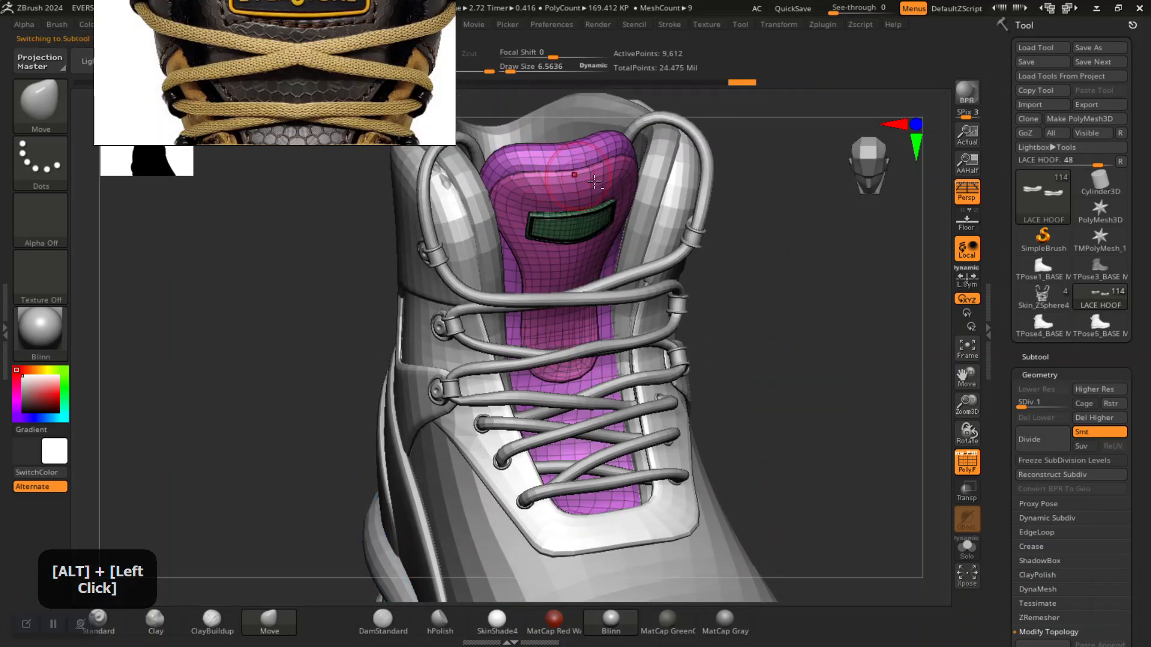
Duplicate the LACE HOOF subtool, move the copy below SHOE LACE, and hide the original and its copy
{"action": "left_click", "coordinate": [1021, 360]}
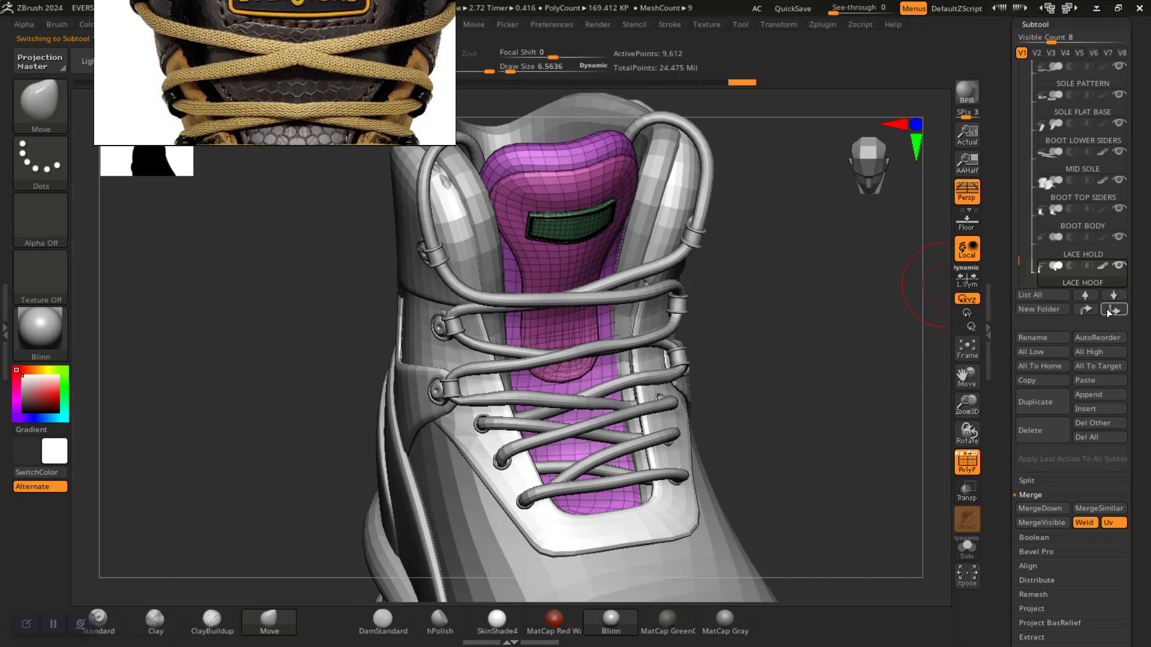
{"action": "scroll", "coordinate": [1022, 262], "scroll_direction": "down", "scroll_amount": 2}
{"action": "left_click", "coordinate": [1037, 401]}
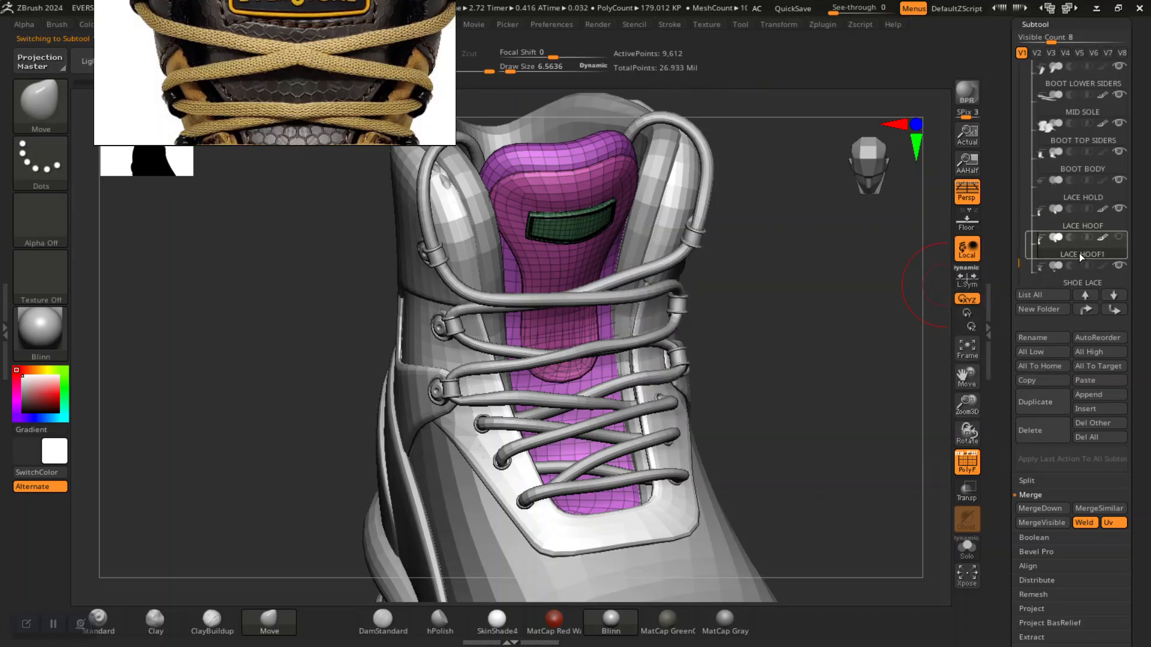
{"action": "left_click", "coordinate": [1113, 310]}
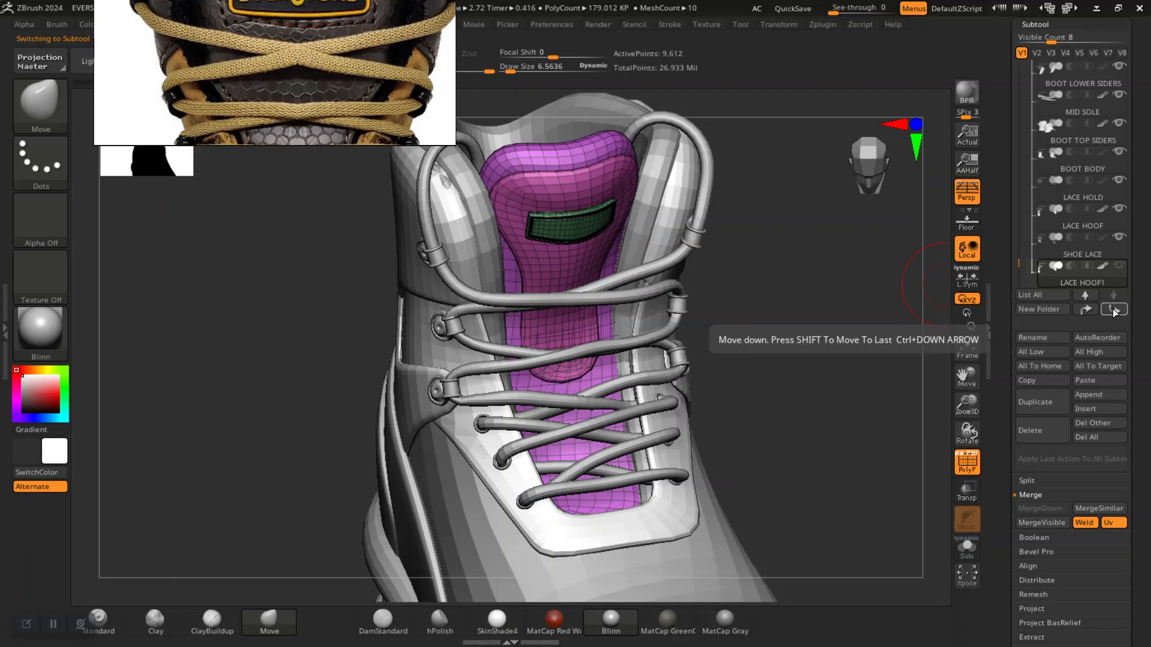
{"action": "left_click", "coordinate": [1093, 245], "text": "shift"}
{"action": "left_click", "coordinate": [1117, 209]}
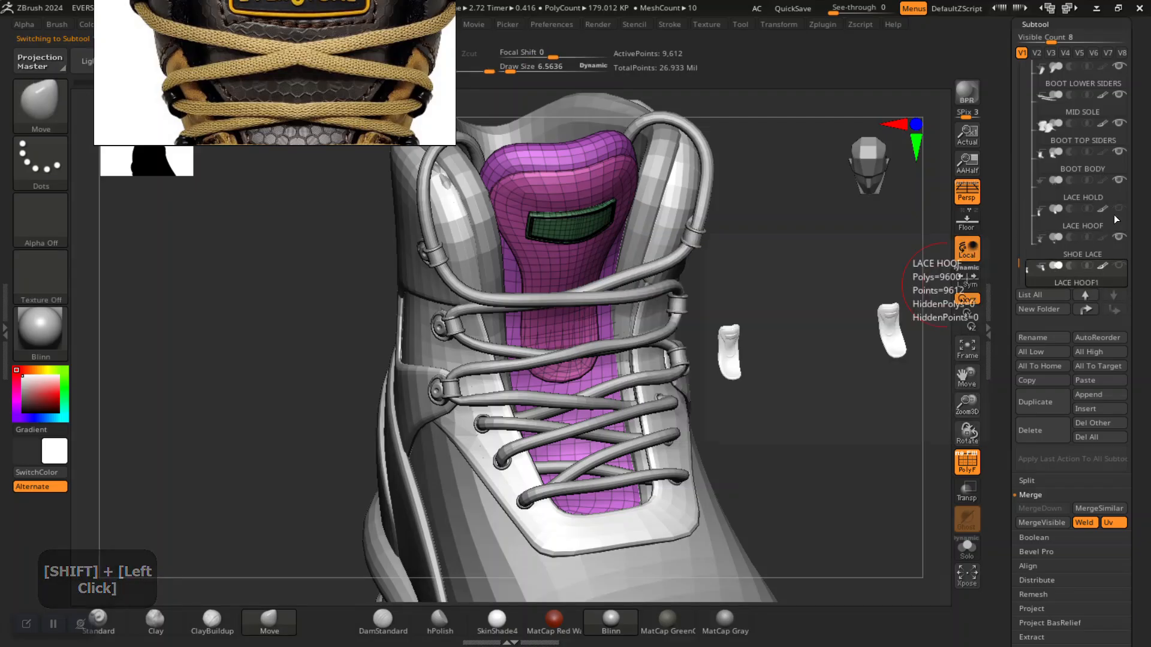
{"action": "left_click_drag", "start_coordinate": [1014, 258], "coordinate": [1011, 232]}
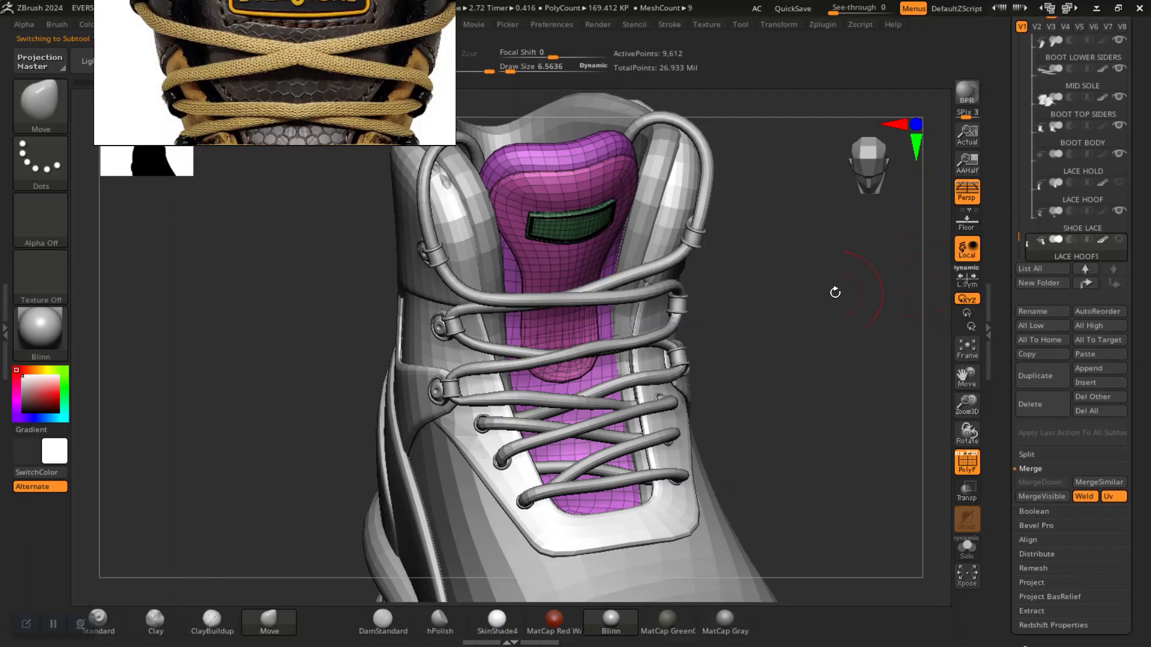
Import LACE HOOF.obj from ZEXPORT into the duplicated tongue subtool and isolate it in Solo mode
{"action": "scroll", "coordinate": [1027, 113], "scroll_direction": "up", "scroll_amount": 5}
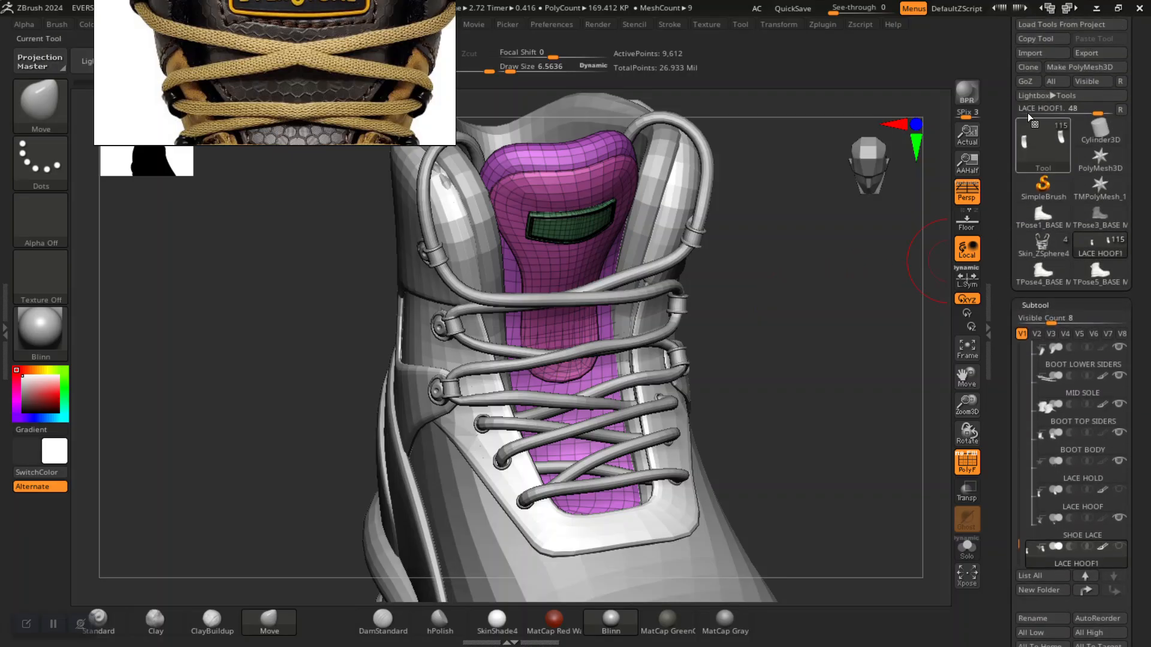
{"action": "left_click", "coordinate": [1037, 53]}
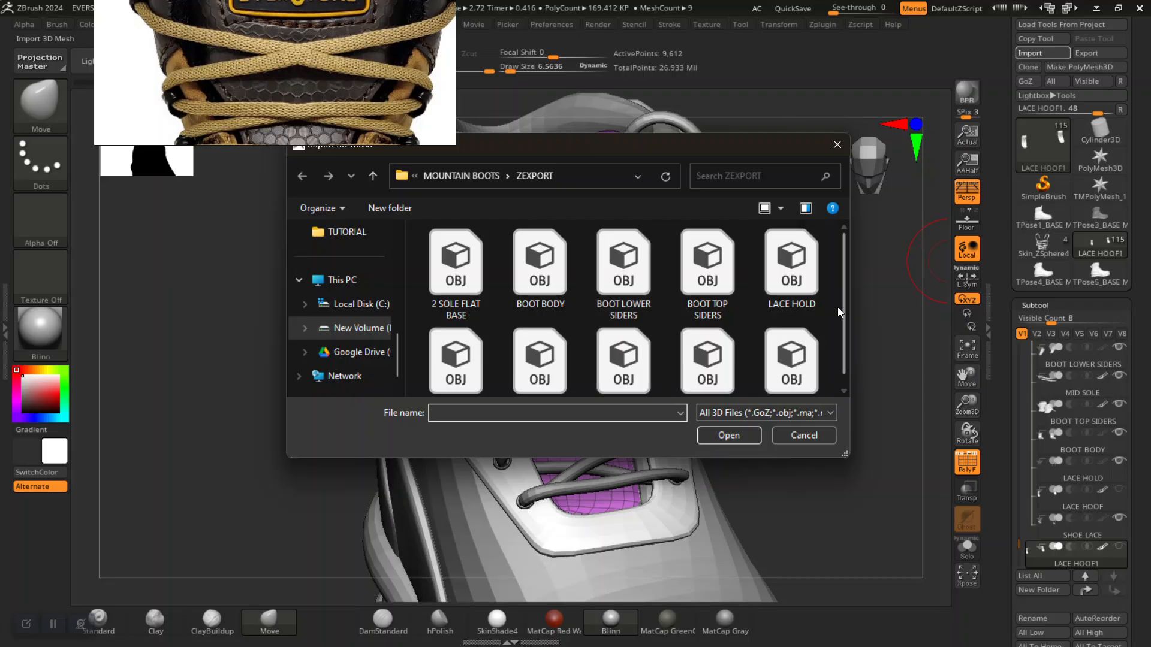
{"action": "scroll", "coordinate": [846, 316], "scroll_direction": "down", "scroll_amount": 1}
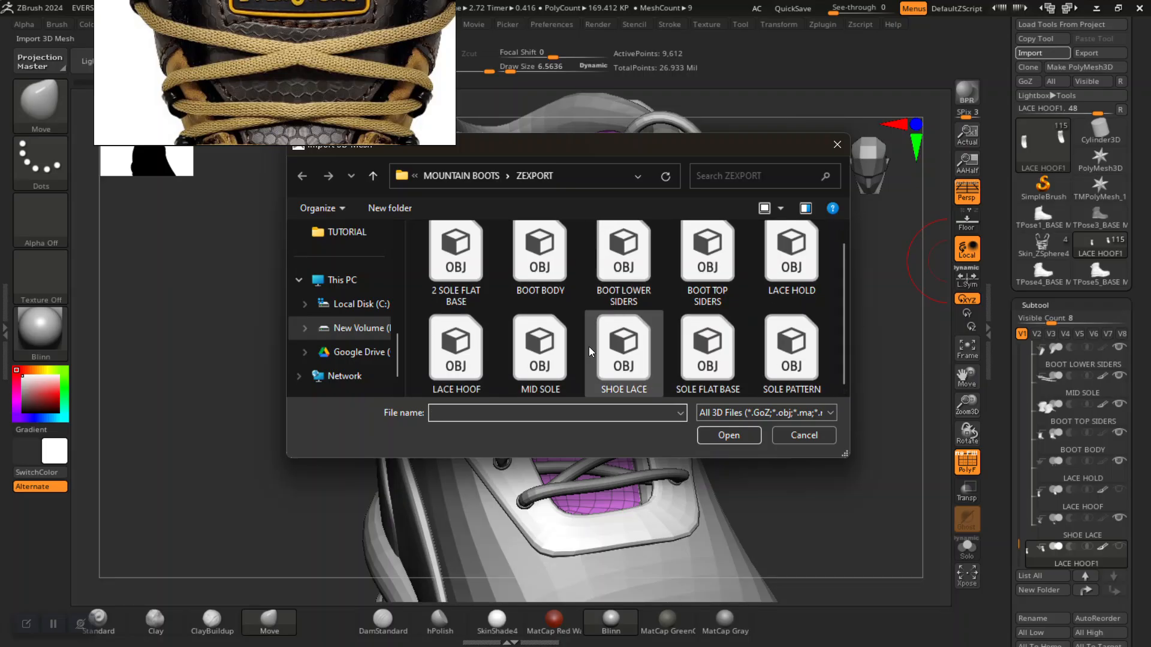
{"action": "left_click", "coordinate": [461, 363]}
{"action": "left_click", "coordinate": [728, 436]}
{"action": "left_click", "coordinate": [965, 545]}
{"action": "mouse_move", "coordinate": [803, 449]}
{"action": "left_mouse_down", "text": "alt"}
{"action": "mouse_move", "coordinate": [740, 355]}
{"action": "mouse_move", "coordinate": [626, 297]}
{"action": "mouse_move", "coordinate": [684, 380]}
{"action": "mouse_move", "coordinate": [671, 408]}
{"action": "mouse_move", "coordinate": [650, 406]}
{"action": "mouse_move", "coordinate": [660, 439]}
{"action": "mouse_move", "coordinate": [632, 449]}
{"action": "mouse_move", "coordinate": [614, 362]}
{"action": "mouse_move", "coordinate": [649, 433]}
{"action": "mouse_move", "coordinate": [631, 389]}
{"action": "mouse_move", "coordinate": [559, 412]}
{"action": "mouse_move", "coordinate": [611, 401]}
{"action": "mouse_move", "coordinate": [661, 349]}
{"action": "left_mouse_up", "text": "alt"}
Reposition the front reference photo beside the isolated tongue, framing its hexagon-textured leather and EVERSTONE label
{"action": "scroll", "coordinate": [996, 412], "scroll_direction": "down", "scroll_amount": 6}
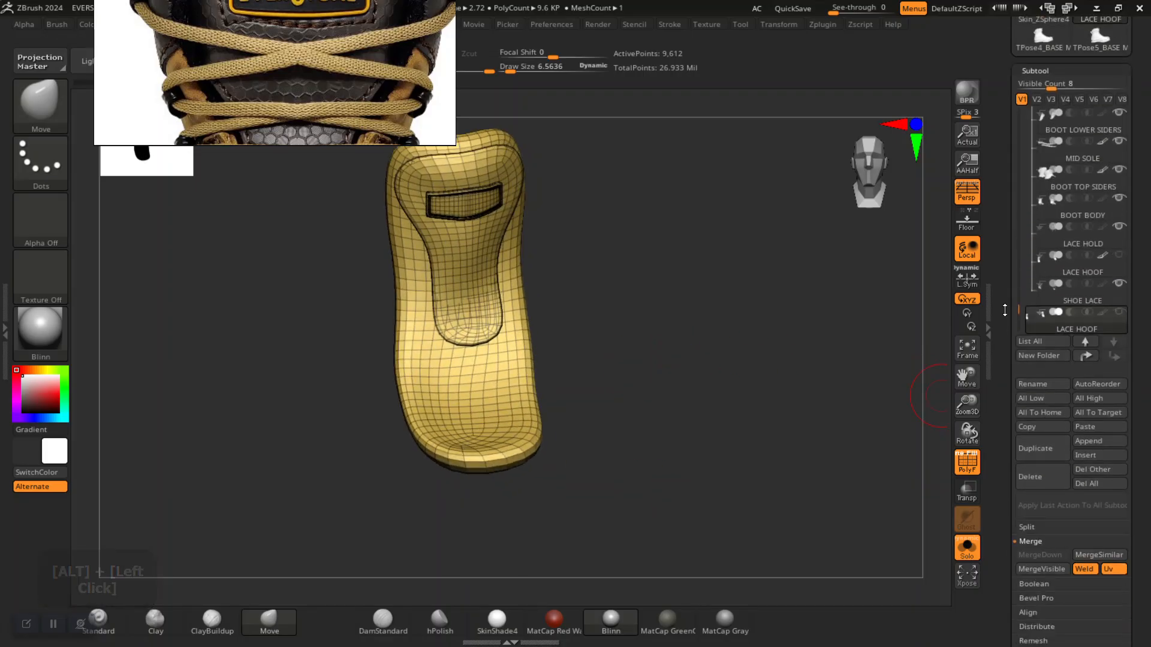
{"action": "scroll", "coordinate": [1008, 453], "scroll_direction": "down", "scroll_amount": 4}
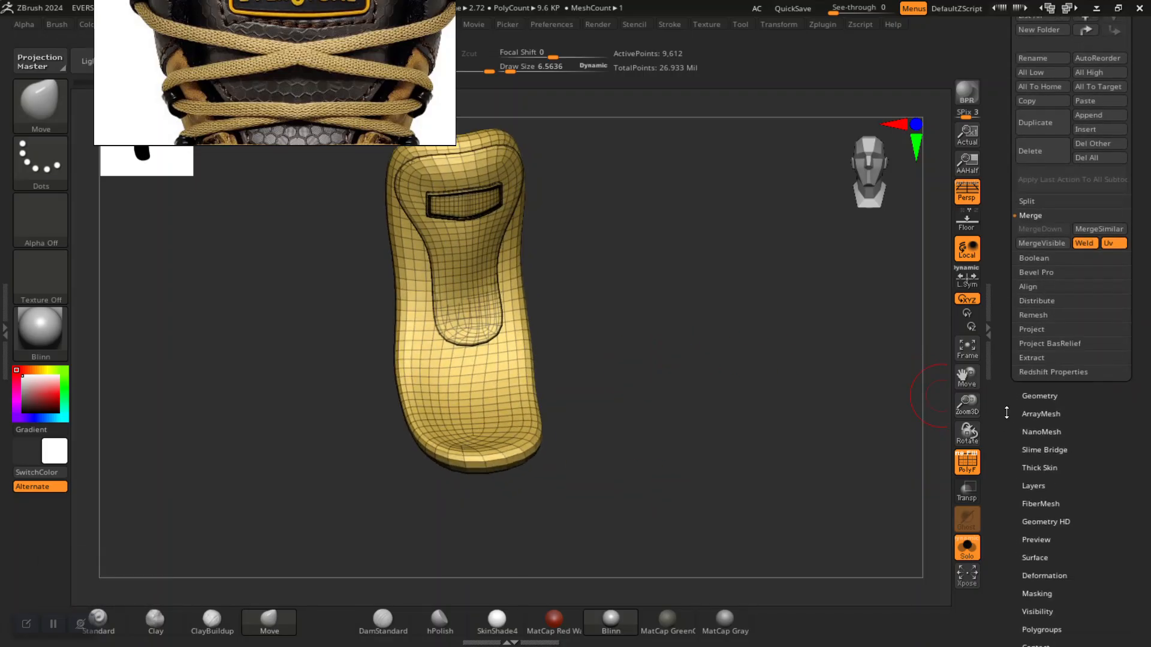
{"action": "right_click_drag", "start_coordinate": [295, 78], "coordinate": [772, 149]}
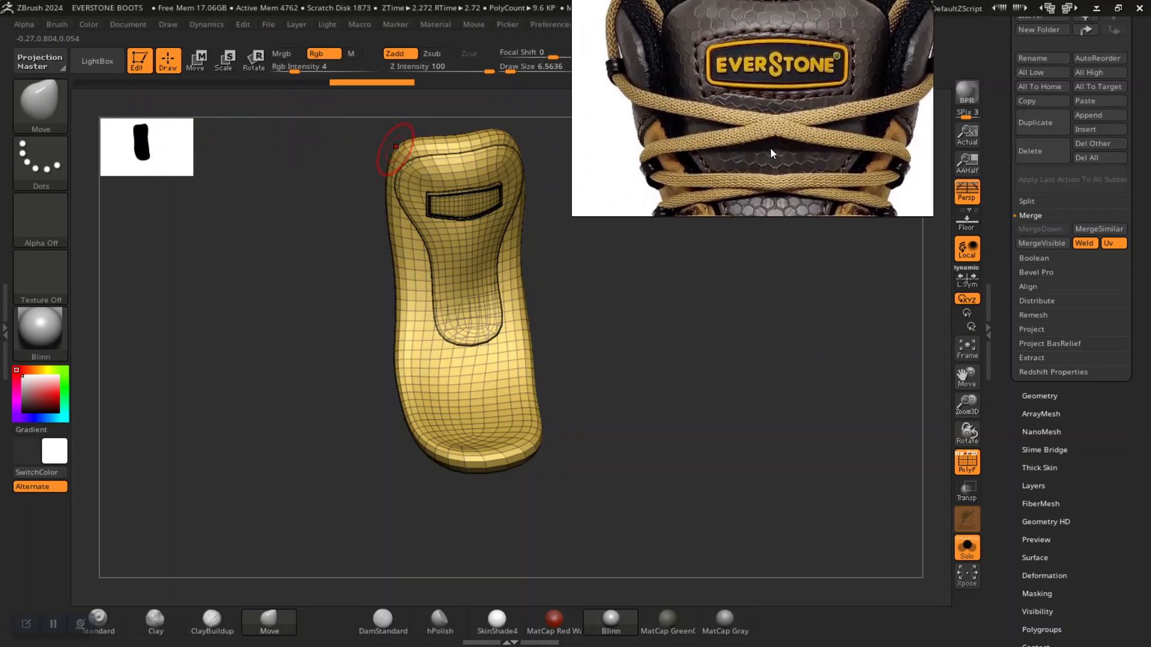
{"action": "middle_click_drag", "start_coordinate": [726, 84], "coordinate": [722, 145]}
{"action": "right_click_drag", "start_coordinate": [749, 140], "coordinate": [761, 100]}
{"action": "left_click_drag", "start_coordinate": [705, 338], "coordinate": [787, 312]}
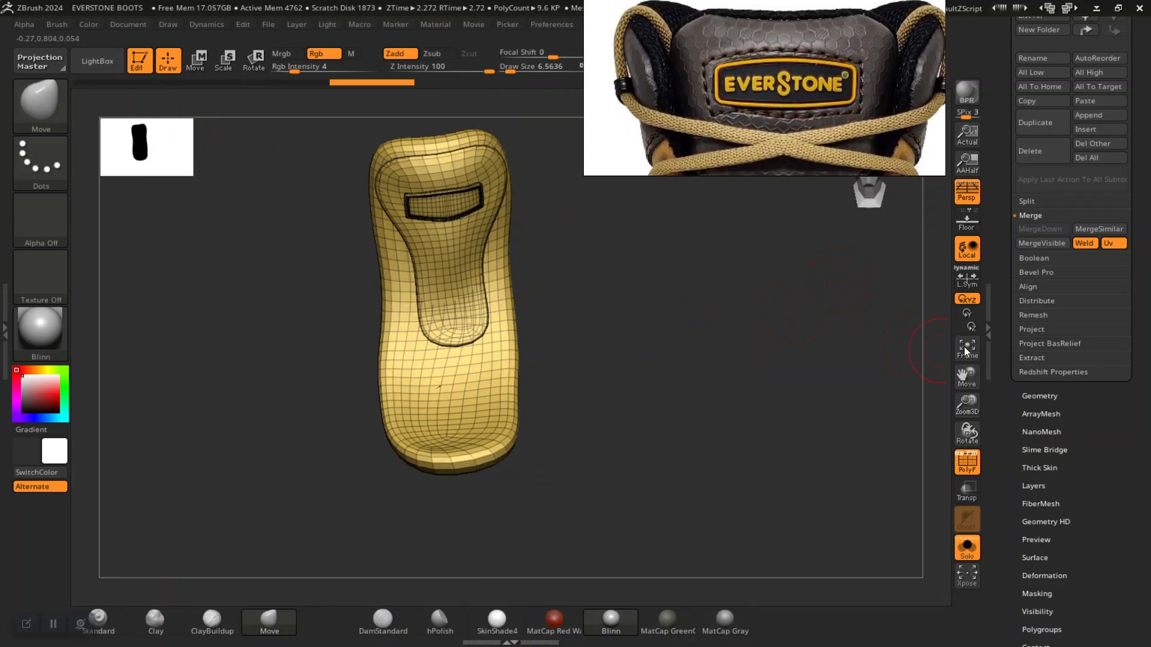
{"action": "scroll", "coordinate": [1000, 381], "scroll_direction": "down", "scroll_amount": 5}
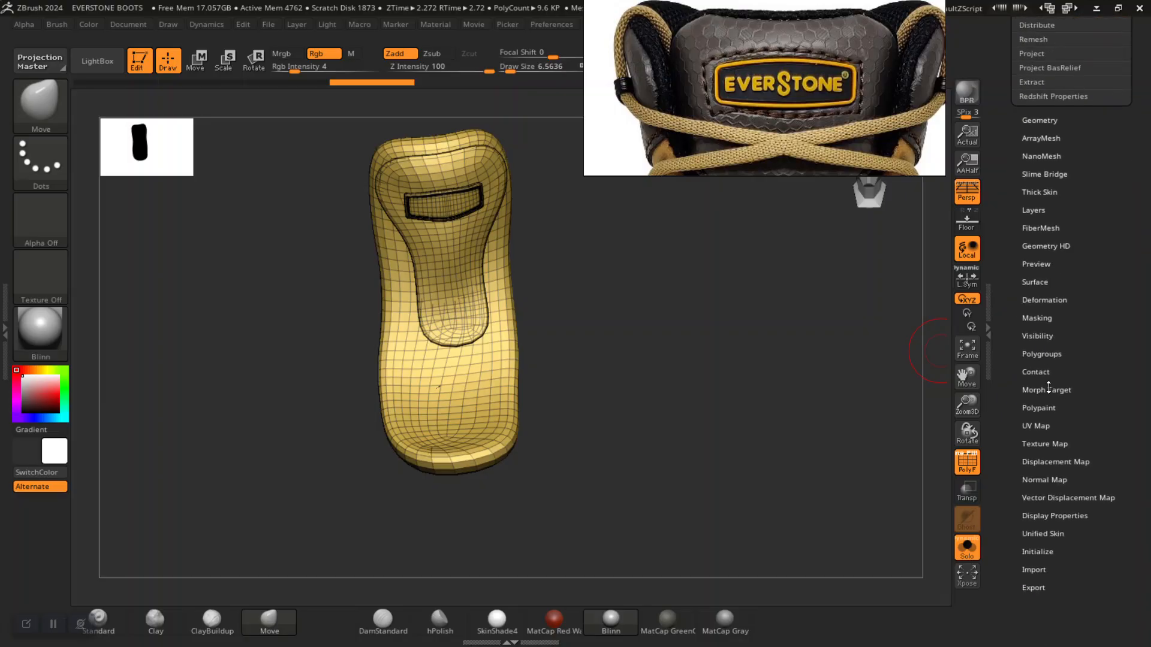
Split the duplicated tongue subtool into automatic polygroups, one for each separate mesh piece
{"action": "left_click", "coordinate": [1041, 354]}
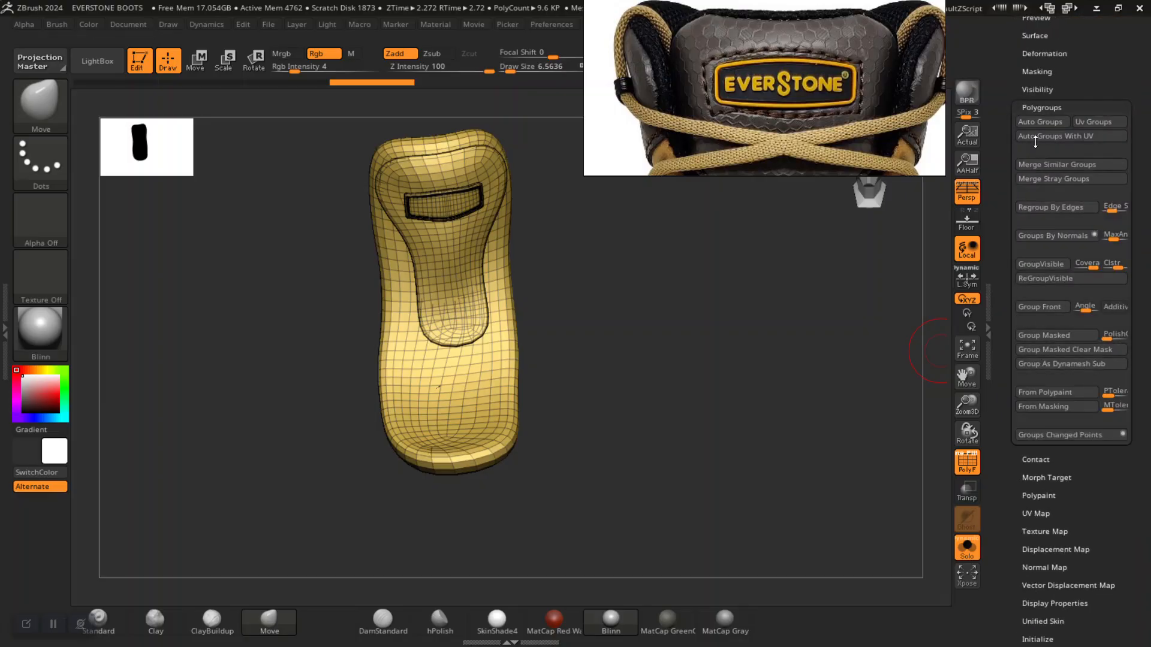
{"action": "left_click", "coordinate": [1041, 123]}
{"action": "left_click_drag", "start_coordinate": [657, 303], "coordinate": [573, 324], "text": "alt"}
{"action": "key", "text": "ctrl"}
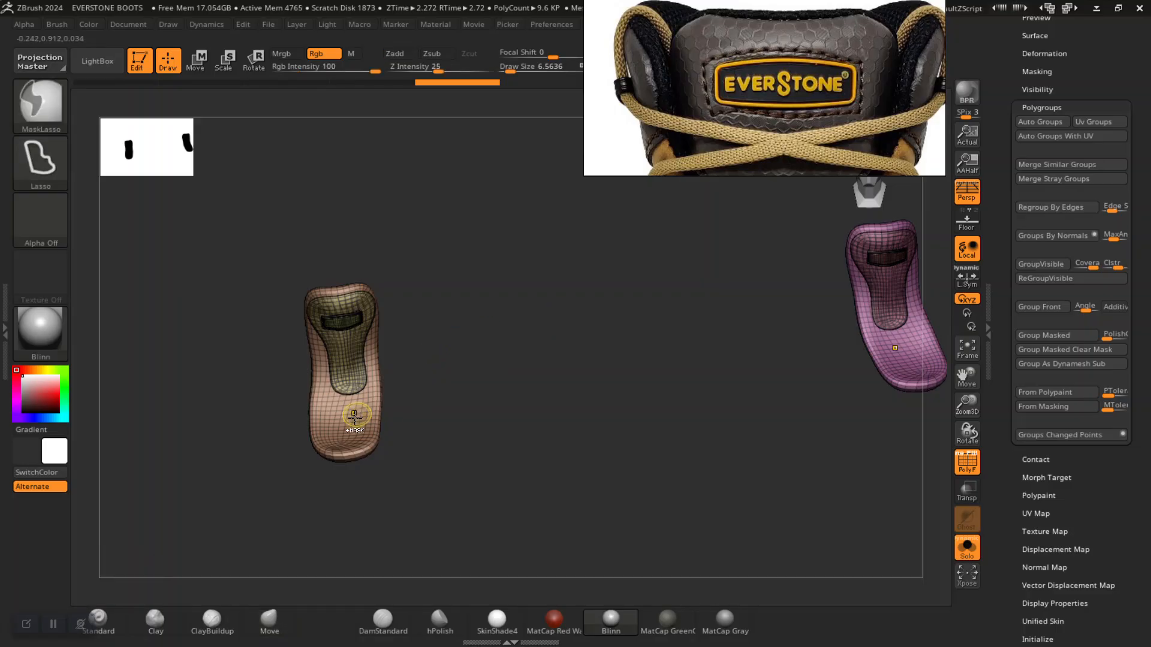
Isolate the front panels by polygroup visibility and mask the tongue bodies and labels, leaving only the front panels editable
{"action": "left_click", "coordinate": [357, 425], "text": "ctrl+shift"}
{"action": "left_click", "coordinate": [626, 352], "text": "ctrl+shift"}
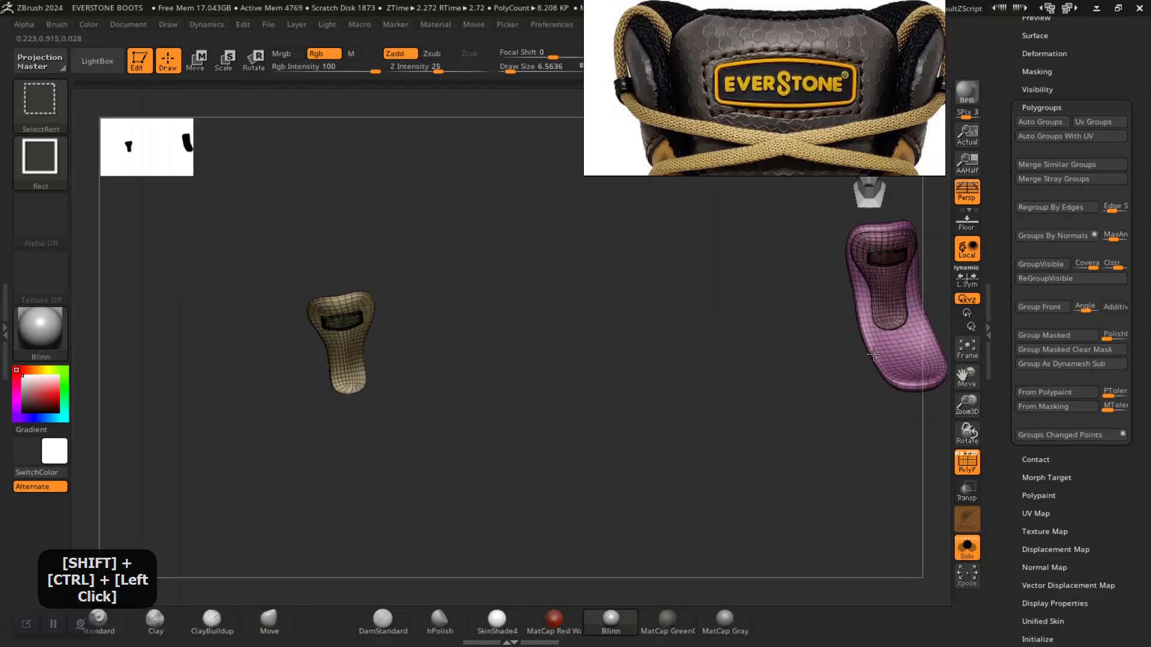
{"action": "left_click_drag", "start_coordinate": [575, 276], "coordinate": [607, 354], "text": "ctrl+shift"}
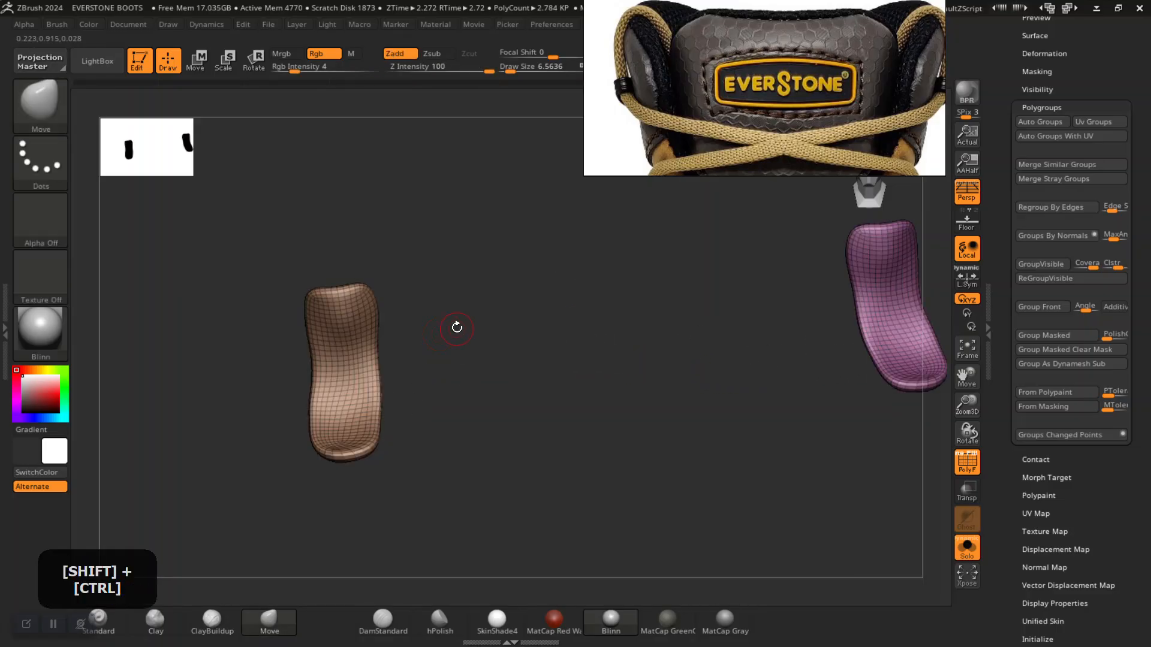
{"action": "left_click", "coordinate": [494, 326], "text": "ctrl+shift"}
{"action": "left_click", "coordinate": [349, 329], "text": "ctrl+shift"}
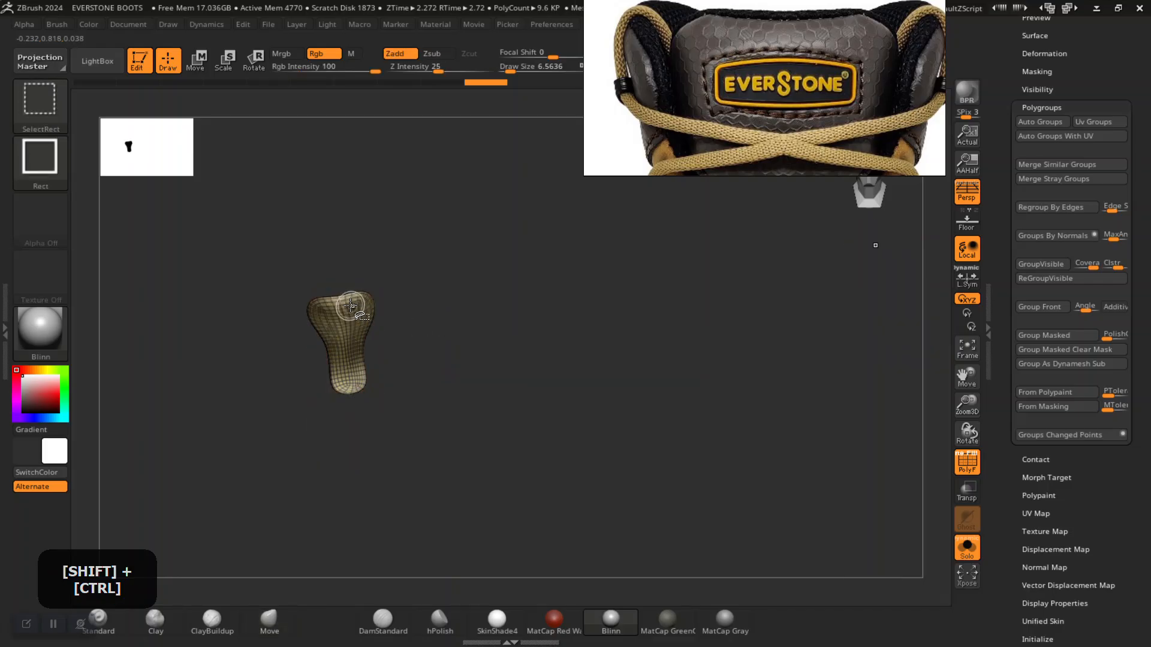
{"action": "left_click", "coordinate": [824, 280], "text": "ctrl+shift"}
{"action": "left_click", "coordinate": [865, 244], "text": "ctrl+shift"}
{"action": "left_click_drag", "start_coordinate": [573, 298], "coordinate": [606, 390], "text": "ctrl+shift"}
{"action": "left_click", "coordinate": [609, 356], "text": "ctrl"}
{"action": "left_click", "coordinate": [598, 350], "text": "ctrl+shift"}
{"action": "left_click", "coordinate": [607, 354], "text": "ctrl"}
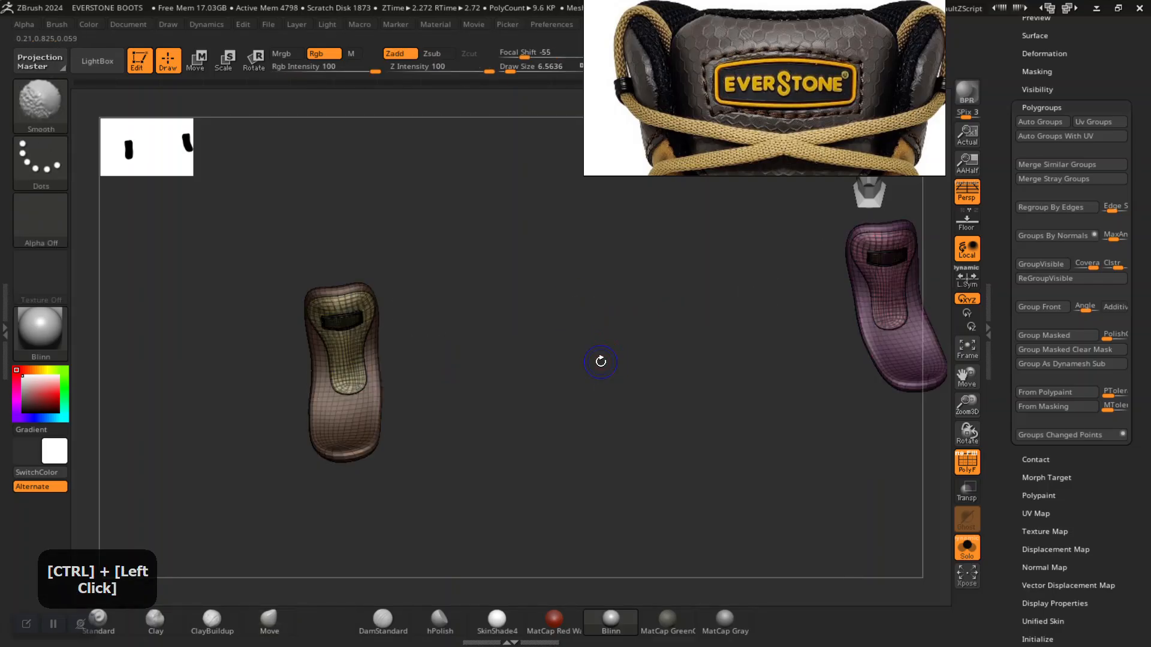
Turn off the polyframe and reshape the front panel's upper edge with the Move brush at draw size about 15
{"action": "key", "text": "shift+f"}
{"action": "left_click_drag", "start_coordinate": [518, 401], "coordinate": [589, 354], "text": "alt"}
{"action": "key", "text": "space"}
{"action": "left_click_drag", "start_coordinate": [436, 311], "coordinate": [442, 311]}
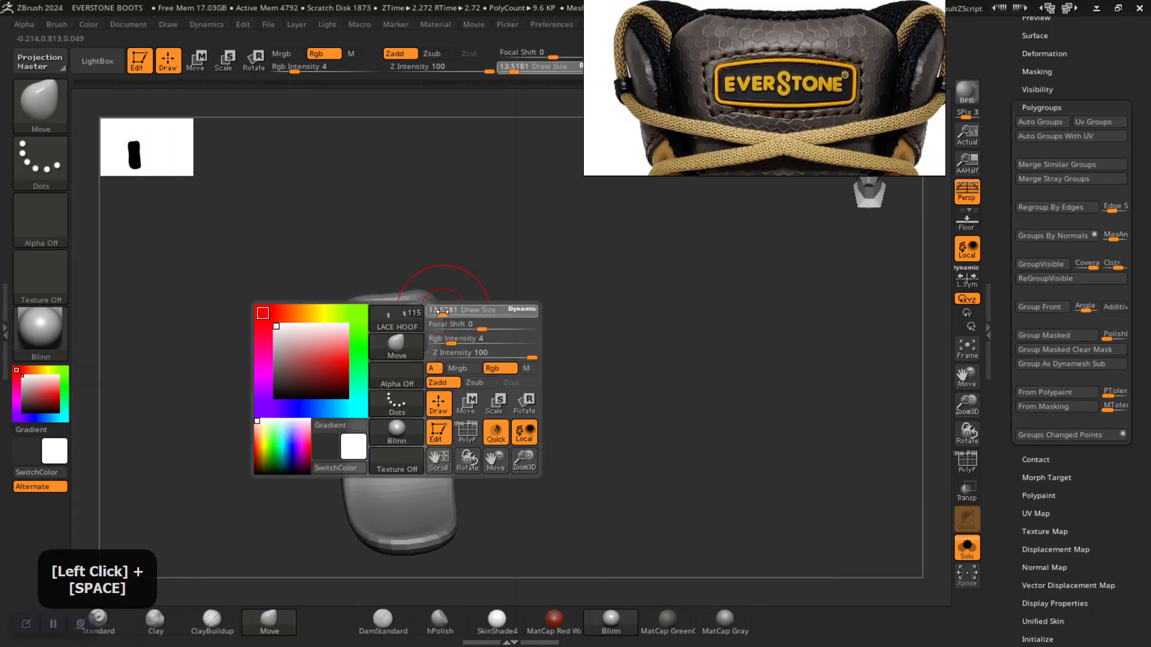
{"action": "left_click_drag", "start_coordinate": [547, 327], "coordinate": [516, 338], "text": "alt"}
{"action": "left_click_drag", "start_coordinate": [473, 364], "coordinate": [529, 383], "text": "alt"}
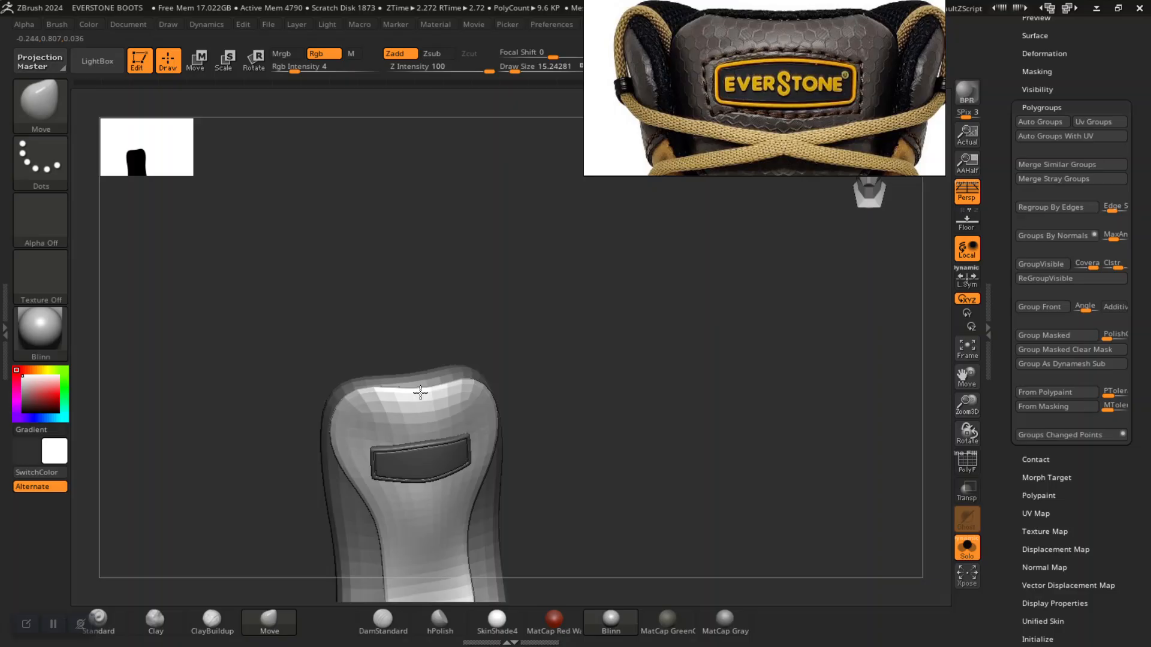
{"action": "mouse_move", "coordinate": [446, 389]}
{"action": "left_mouse_down"}
{"action": "mouse_move", "coordinate": [475, 393]}
{"action": "mouse_move", "coordinate": [459, 403]}
{"action": "left_mouse_up"}
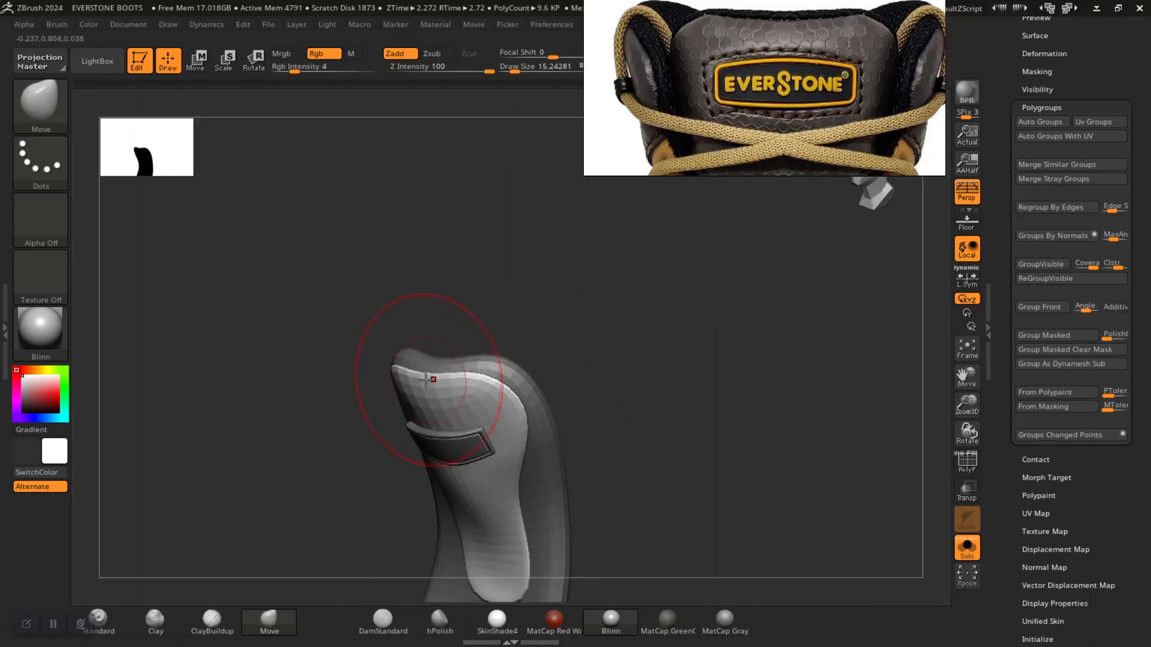
{"action": "left_click_drag", "start_coordinate": [399, 372], "coordinate": [504, 376]}
{"action": "left_click_drag", "start_coordinate": [411, 365], "coordinate": [550, 324]}
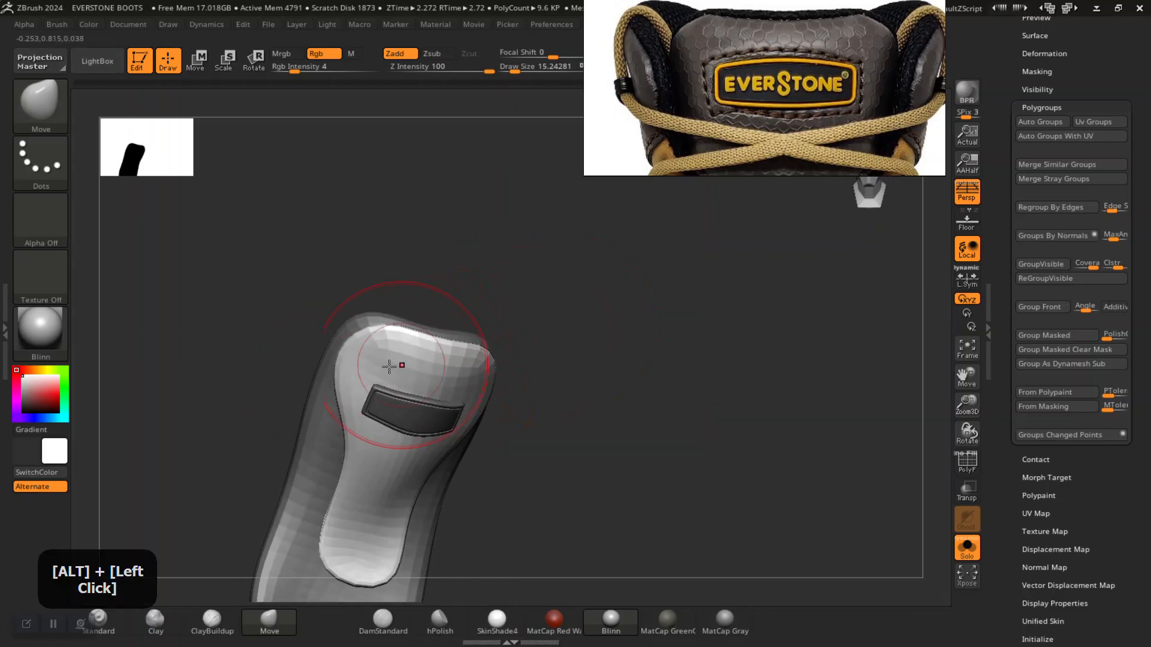
Push the front panel's side edges and upper corners to fit the tongue body with the Move brush
{"action": "left_click_drag", "start_coordinate": [304, 385], "coordinate": [317, 384]}
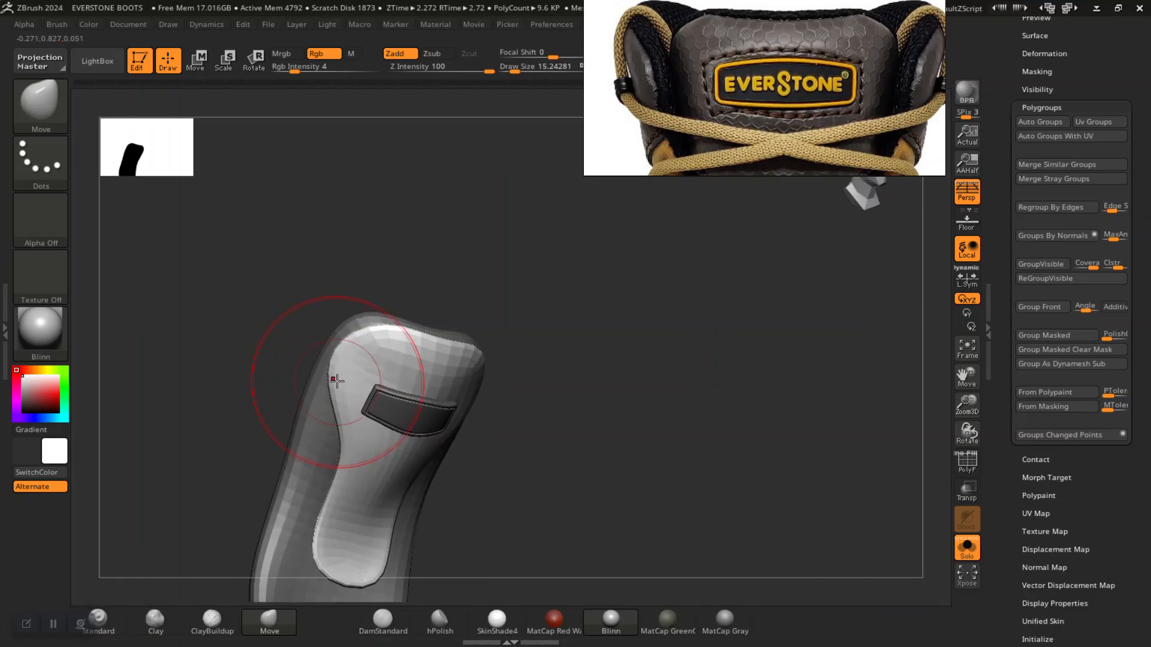
{"action": "left_click_drag", "start_coordinate": [368, 426], "coordinate": [436, 460]}
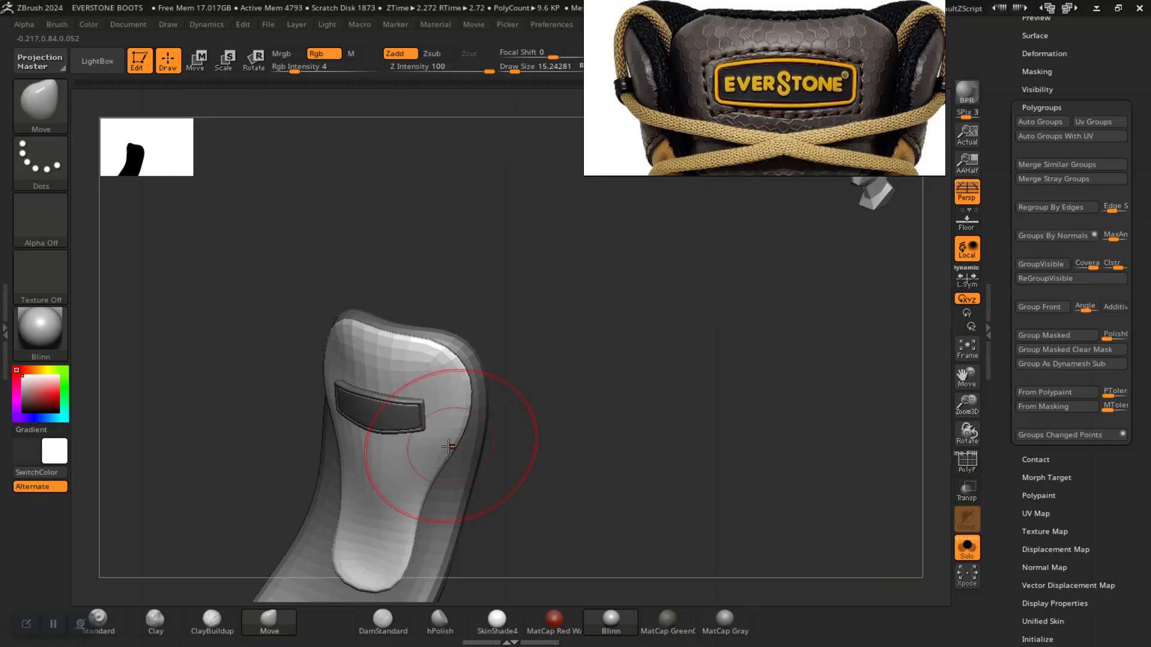
{"action": "mouse_move", "coordinate": [482, 424]}
{"action": "left_mouse_down"}
{"action": "mouse_move", "coordinate": [560, 398]}
{"action": "mouse_move", "coordinate": [296, 372]}
{"action": "left_mouse_up"}
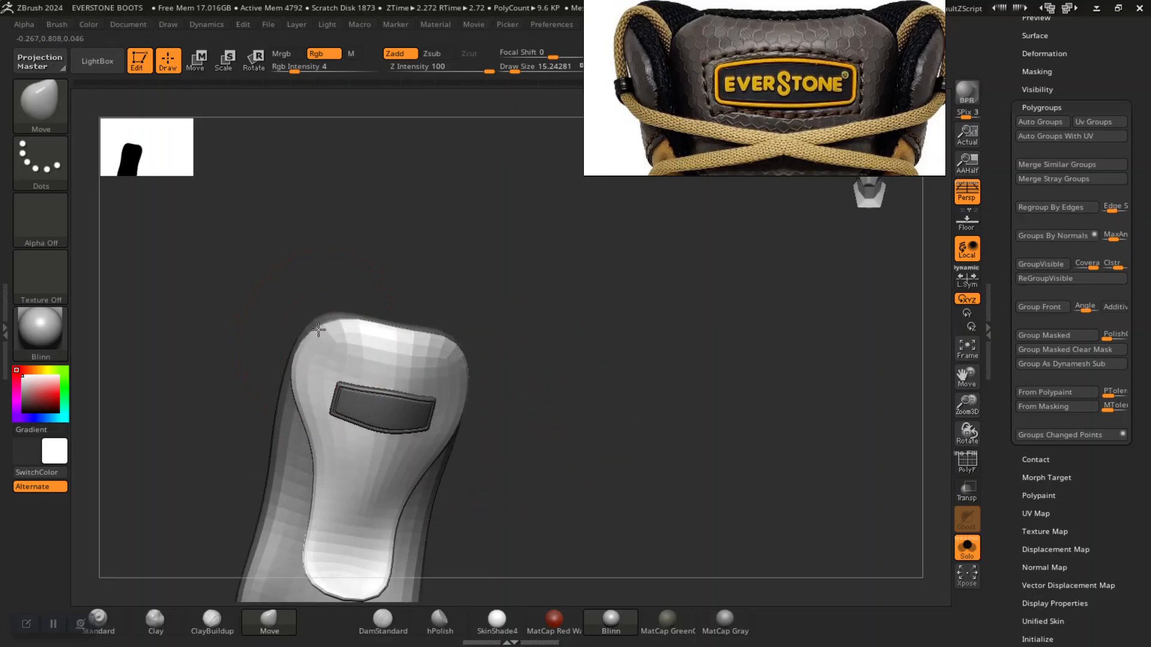
{"action": "left_click_drag", "start_coordinate": [324, 325], "coordinate": [450, 364]}
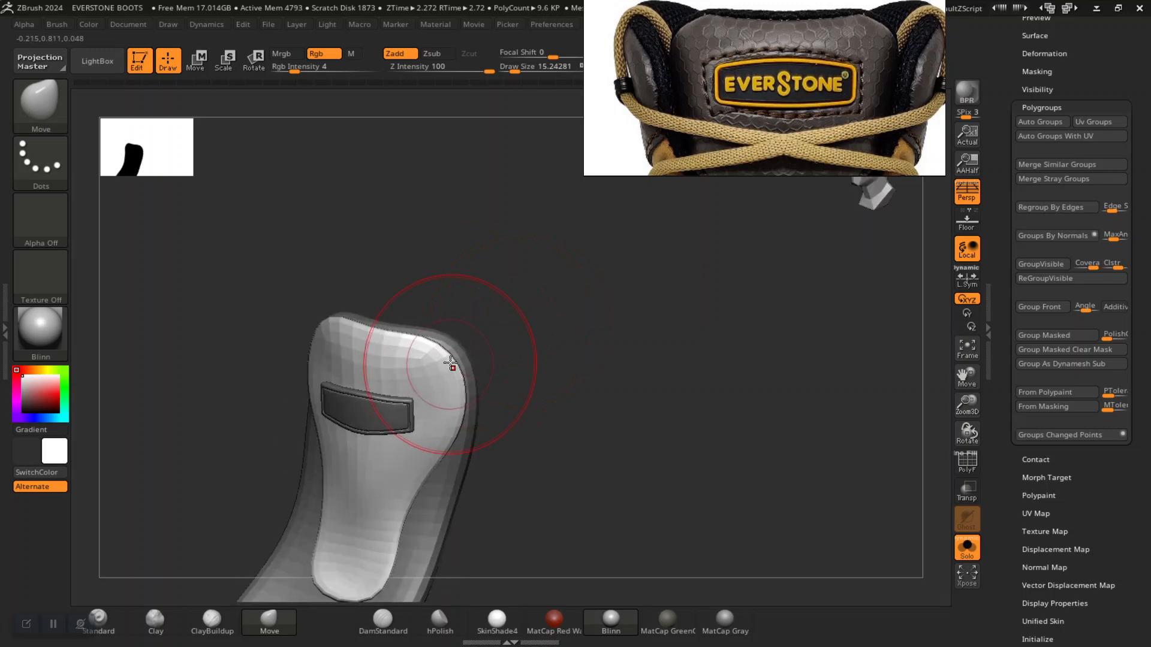
{"action": "left_click_drag", "start_coordinate": [547, 356], "coordinate": [509, 407]}
Reduce the Move brush's draw size to about 10.4 and refine the panel's rim and side curves against the tongue body
{"action": "left_click_drag", "start_coordinate": [564, 377], "coordinate": [574, 439], "text": "alt"}
{"action": "key", "text": "space"}
{"action": "left_click_drag", "start_coordinate": [463, 355], "coordinate": [459, 355]}
{"action": "left_click_drag", "start_coordinate": [334, 321], "coordinate": [243, 288]}
{"action": "left_click_drag", "start_coordinate": [243, 288], "coordinate": [258, 261], "text": "alt"}
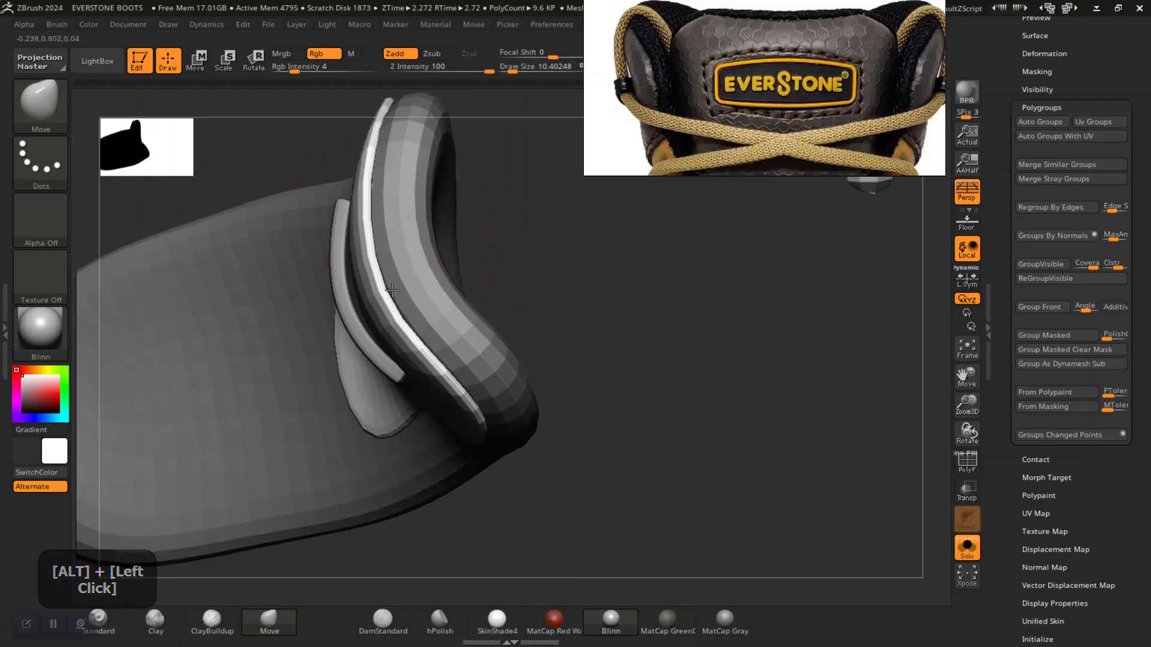
{"action": "left_click_drag", "start_coordinate": [511, 257], "coordinate": [397, 228]}
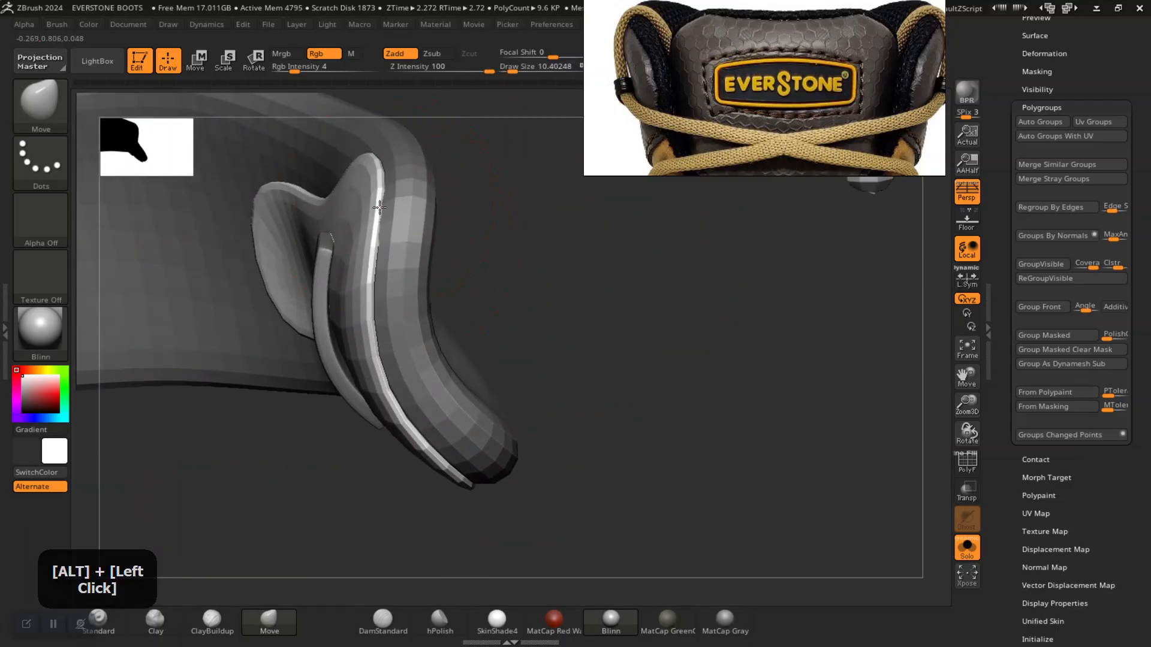
{"action": "mouse_move", "coordinate": [588, 334]}
{"action": "left_mouse_down"}
{"action": "mouse_move", "coordinate": [604, 334]}
{"action": "mouse_move", "coordinate": [594, 304]}
{"action": "mouse_move", "coordinate": [588, 388]}
{"action": "mouse_move", "coordinate": [563, 401]}
{"action": "mouse_move", "coordinate": [569, 413]}
{"action": "mouse_move", "coordinate": [604, 400]}
{"action": "mouse_move", "coordinate": [606, 419]}
{"action": "left_mouse_up"}
{"action": "left_click_drag", "start_coordinate": [402, 363], "coordinate": [386, 344]}
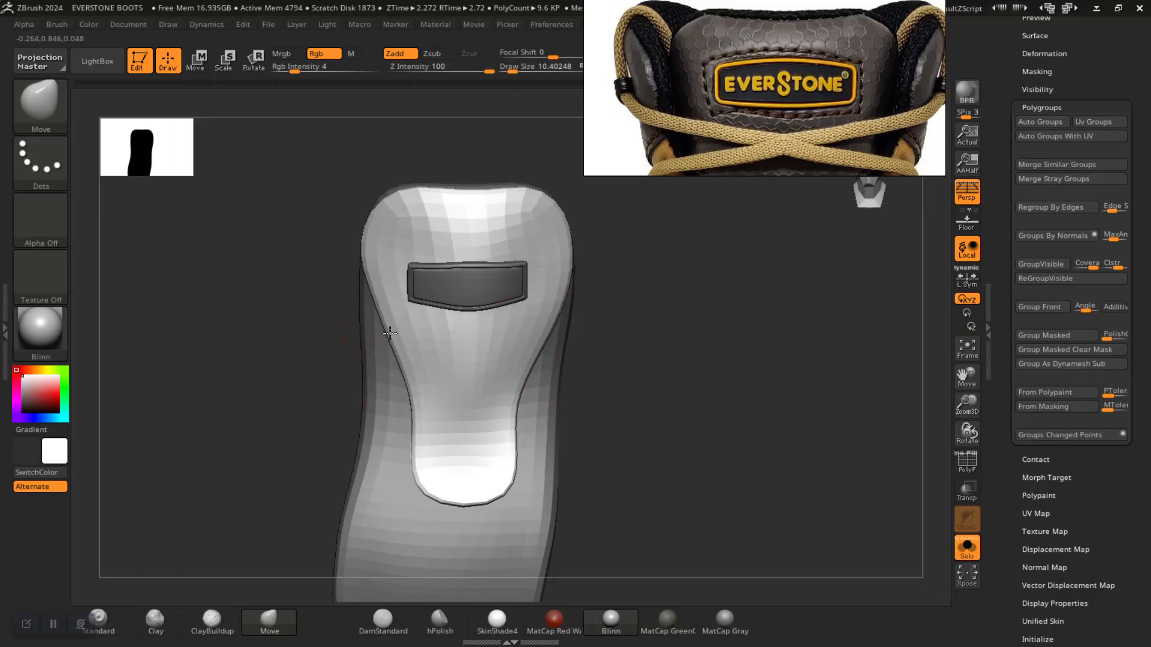
Clear the mask and leave Solo mode to show the reshaped tongue with the rest of the boot
{"action": "left_click_drag", "start_coordinate": [505, 367], "coordinate": [659, 390], "text": "alt"}
{"action": "left_click_drag", "start_coordinate": [651, 384], "coordinate": [677, 444], "text": "ctrl"}
{"action": "left_click_drag", "start_coordinate": [677, 443], "coordinate": [634, 470], "text": "alt"}
{"action": "left_click", "coordinate": [967, 546]}
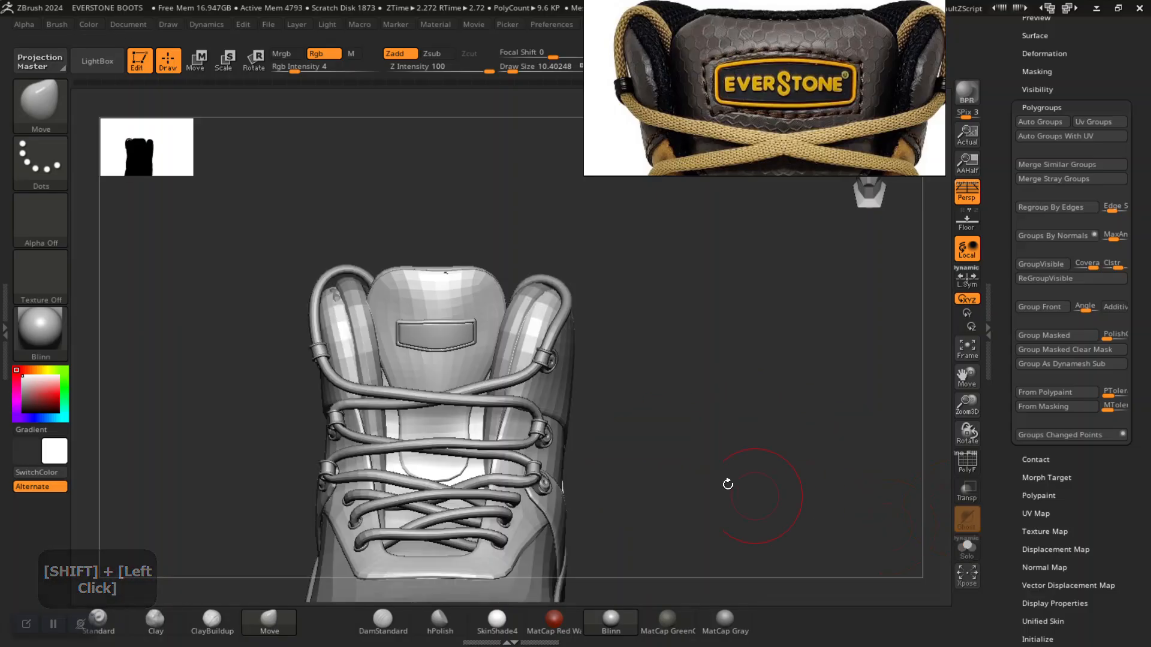
{"action": "mouse_move", "coordinate": [668, 412]}
{"action": "left_mouse_down"}
{"action": "mouse_move", "coordinate": [685, 448]}
{"action": "mouse_move", "coordinate": [609, 390]}
{"action": "mouse_move", "coordinate": [681, 449]}
{"action": "mouse_move", "coordinate": [642, 407]}
{"action": "mouse_move", "coordinate": [810, 321]}
{"action": "left_mouse_up"}
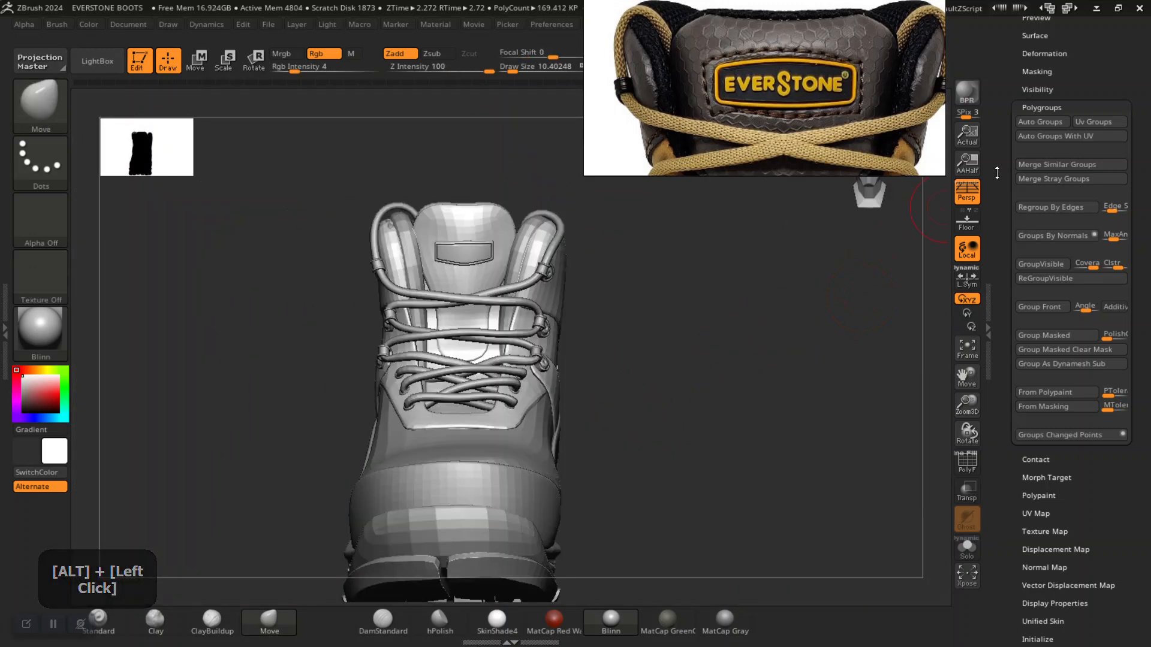
Export the adjusted tongue as LACE HOOF in OBJ format to the ZEXPORT folder, overwriting the existing file
{"action": "scroll", "coordinate": [1001, 183], "scroll_direction": "up", "scroll_amount": 5}
{"action": "scroll", "coordinate": [1001, 183], "scroll_direction": "up", "scroll_amount": 3}
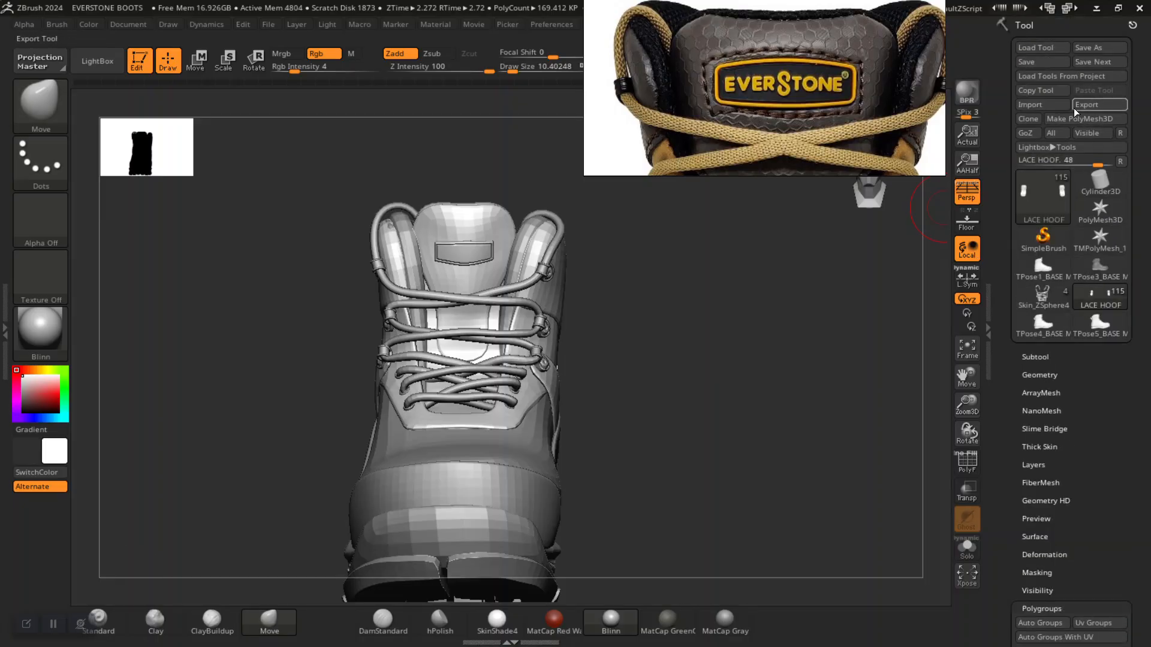
{"action": "left_click", "coordinate": [1100, 105]}
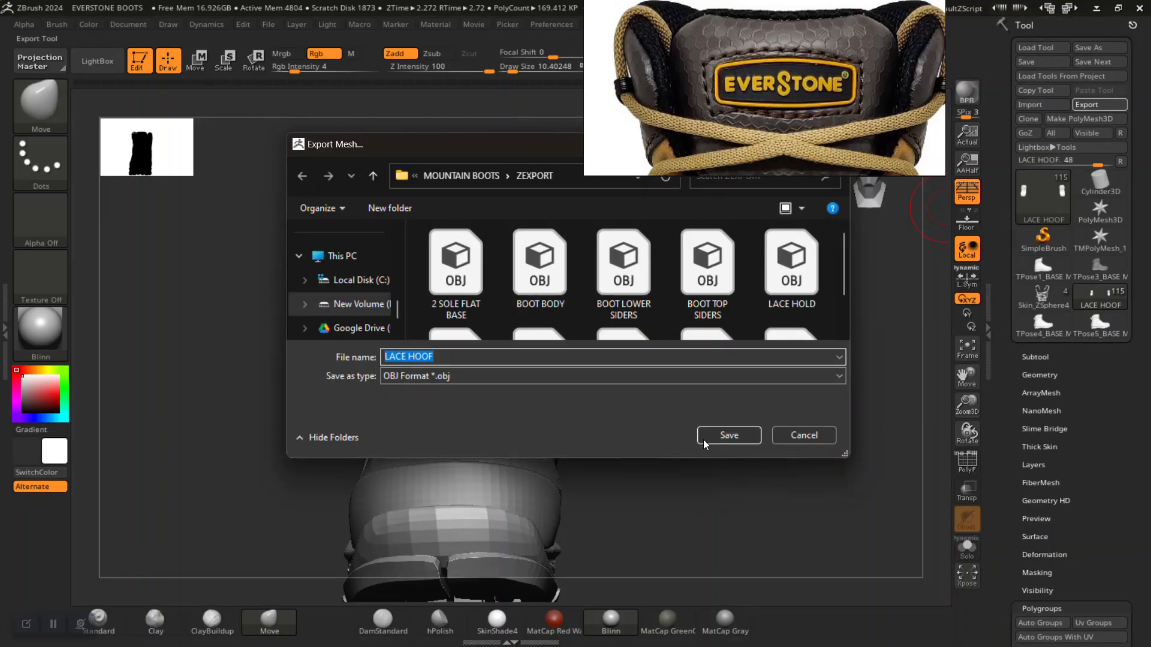
{"action": "left_click", "coordinate": [714, 434]}
{"action": "left_click", "coordinate": [607, 336]}
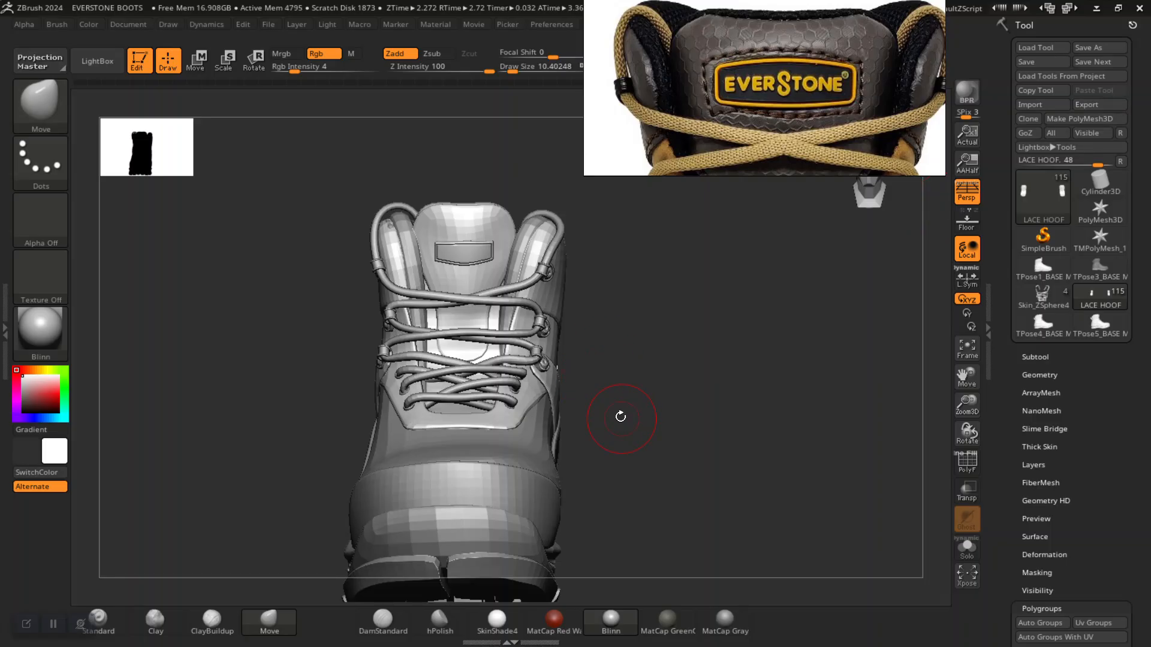
Switch to Maya, hide the old LACE_HOOF1 mesh, and place it last in the HIKE_BOOTS group
{"action": "key", "text": "alt+Tab"}
{"action": "key", "text": "alt+Tab"}
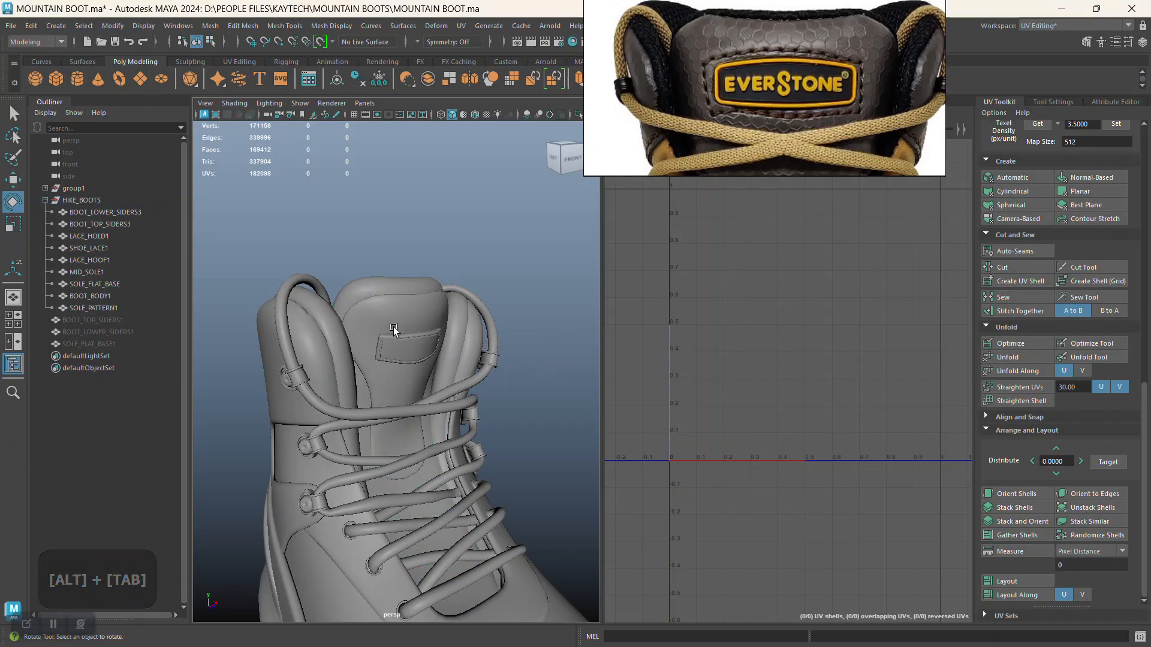
{"action": "left_click", "coordinate": [407, 340]}
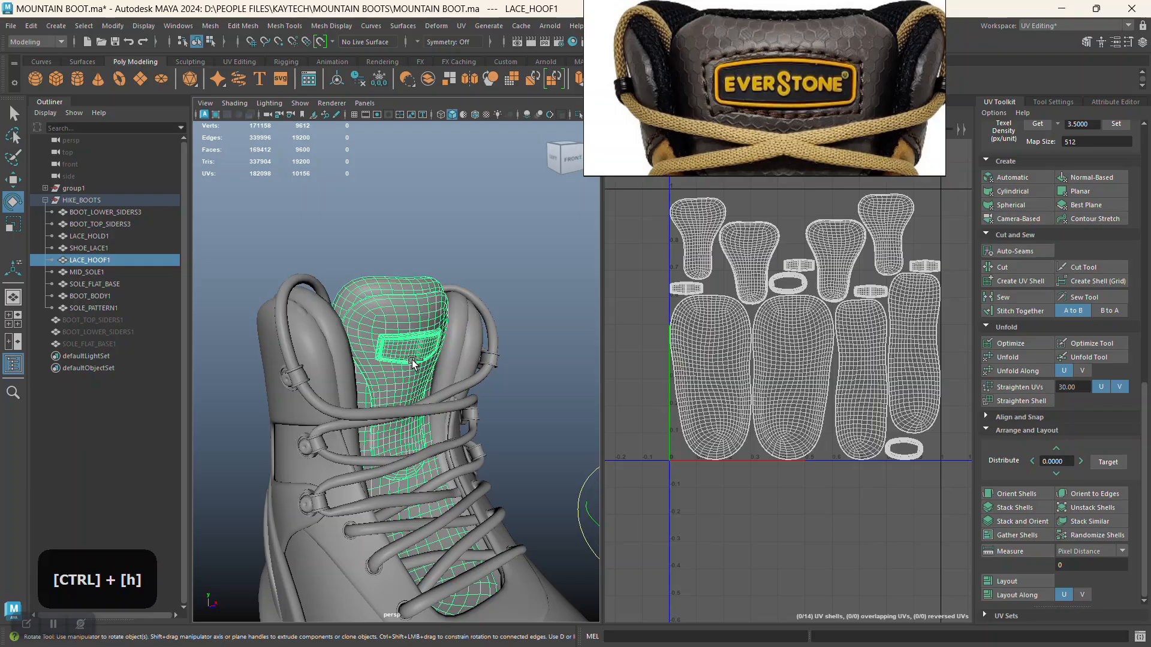
{"action": "key", "text": "ctrl+h"}
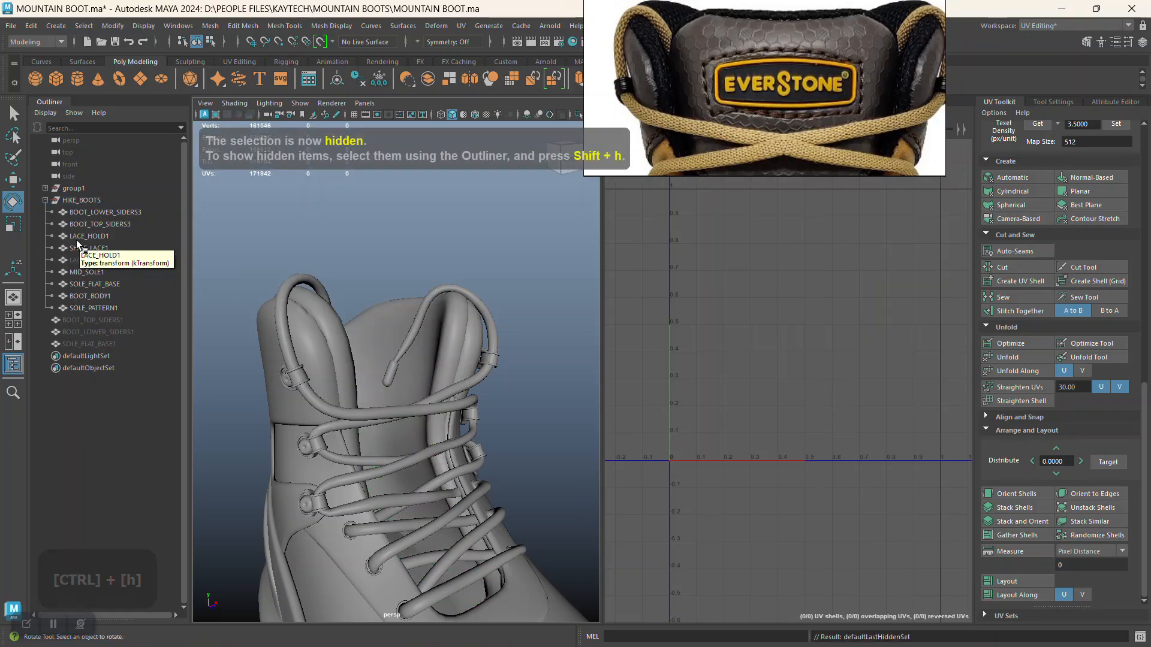
{"action": "left_click", "coordinate": [78, 260]}
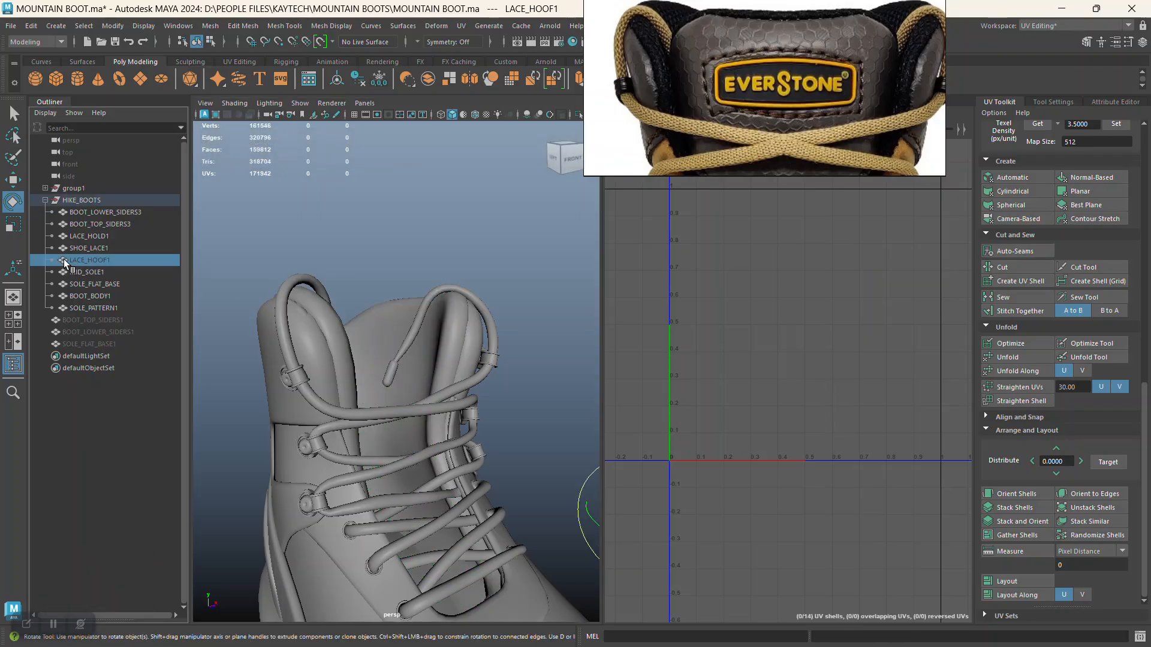
{"action": "left_click_drag", "start_coordinate": [69, 318], "coordinate": [67, 316]}
Import LACE HOOF.obj from the ZEXPORT folder into the Maya scene and select the imported tongue mesh
{"action": "key", "text": "alt+Tab"}
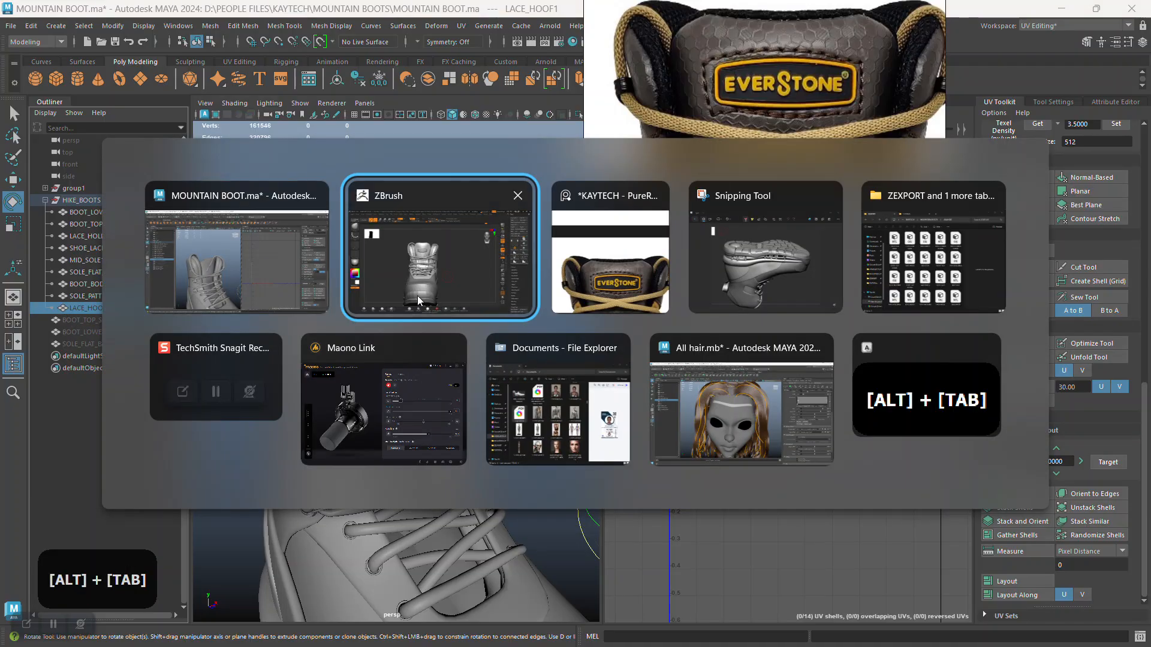
{"action": "left_click", "coordinate": [860, 290], "text": "alt"}
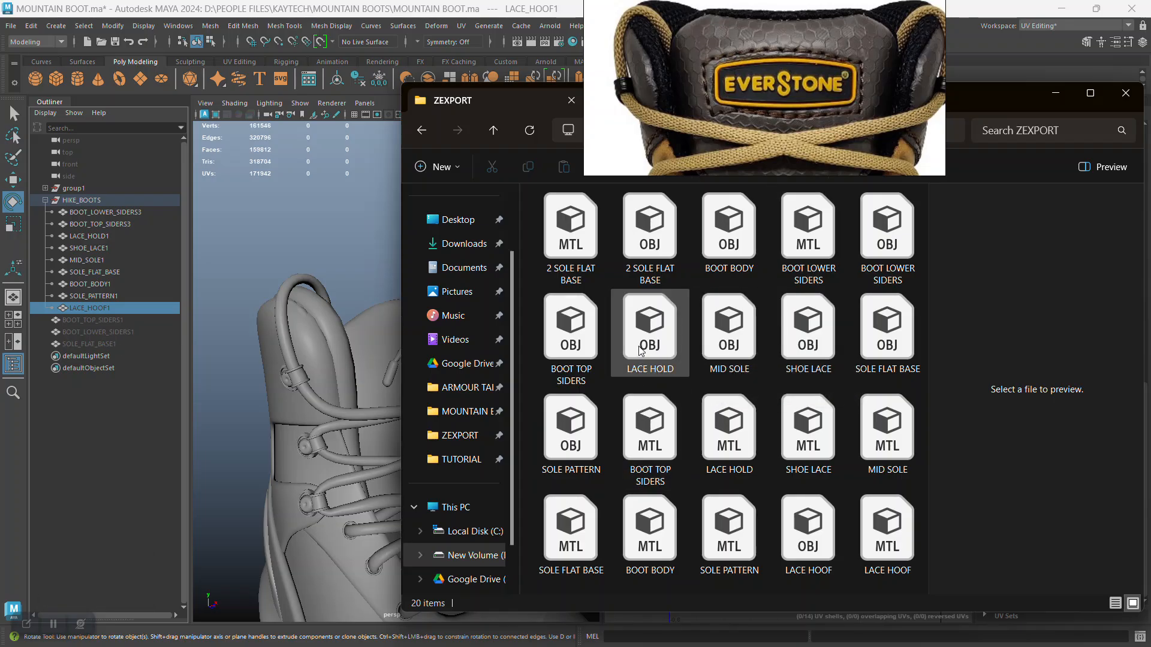
{"action": "left_click", "coordinate": [809, 541]}
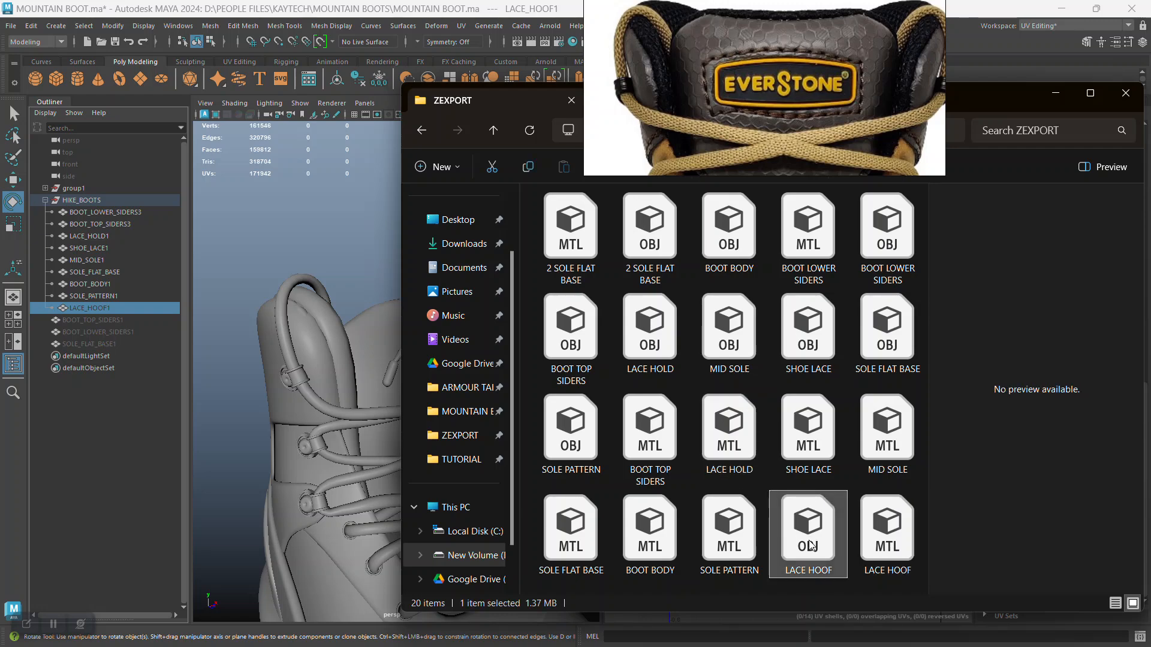
{"action": "left_click_drag", "start_coordinate": [806, 539], "coordinate": [341, 217]}
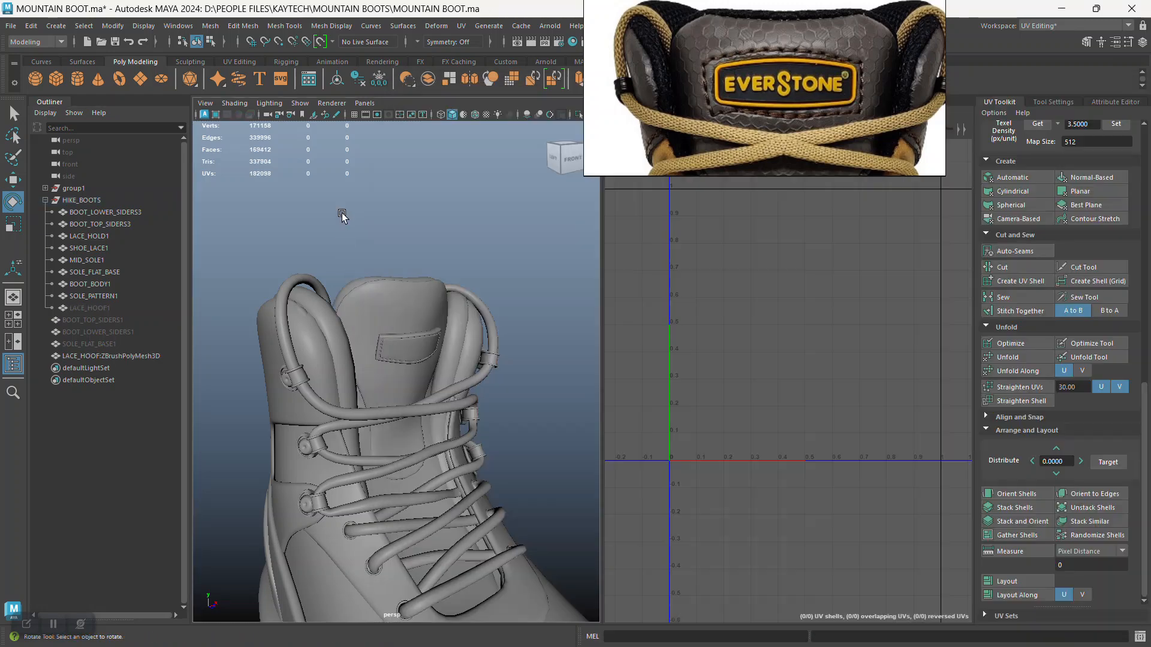
{"action": "left_click", "coordinate": [409, 304]}
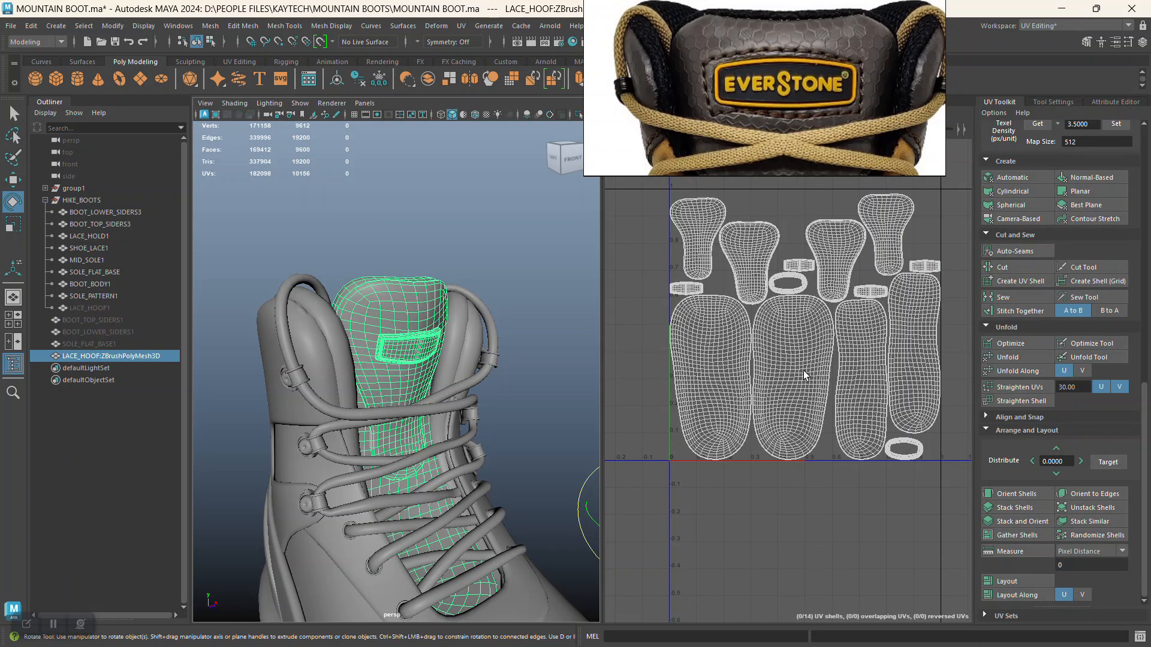
Select the four tapered UV shells of the tongue mesh and unfold them
{"action": "left_click_drag", "start_coordinate": [336, 360], "coordinate": [383, 359], "text": "alt"}
{"action": "right_click_drag", "start_coordinate": [384, 360], "coordinate": [389, 359], "text": "alt"}
{"action": "mouse_move", "coordinate": [388, 359]}
{"action": "left_mouse_down", "text": "alt"}
{"action": "mouse_move", "coordinate": [423, 365]}
{"action": "mouse_move", "coordinate": [386, 362]}
{"action": "left_mouse_up", "text": "alt"}
{"action": "mouse_move", "coordinate": [732, 367]}
{"action": "right_mouse_down", "text": "alt"}
{"action": "mouse_move", "coordinate": [639, 311]}
{"action": "mouse_move", "coordinate": [703, 390]}
{"action": "mouse_move", "coordinate": [715, 359]}
{"action": "right_mouse_up", "text": "alt"}
{"action": "right_click_drag", "start_coordinate": [392, 384], "coordinate": [515, 293], "text": "alt"}
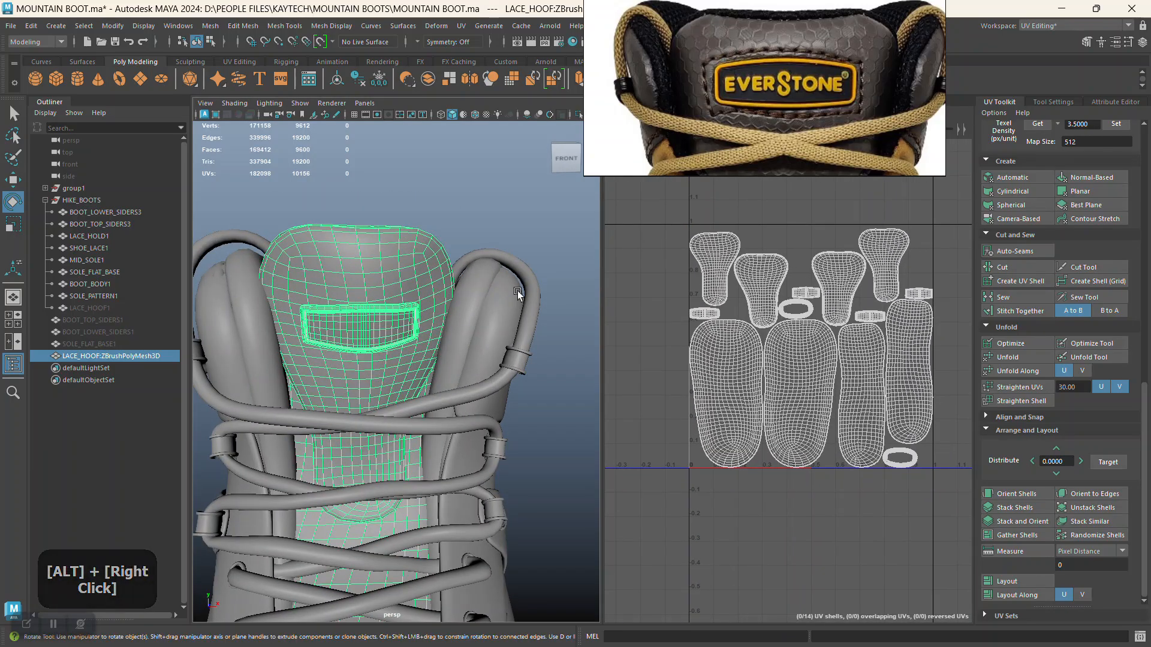
{"action": "right_click", "coordinate": [399, 266]}
{"action": "left_click", "coordinate": [399, 298]}
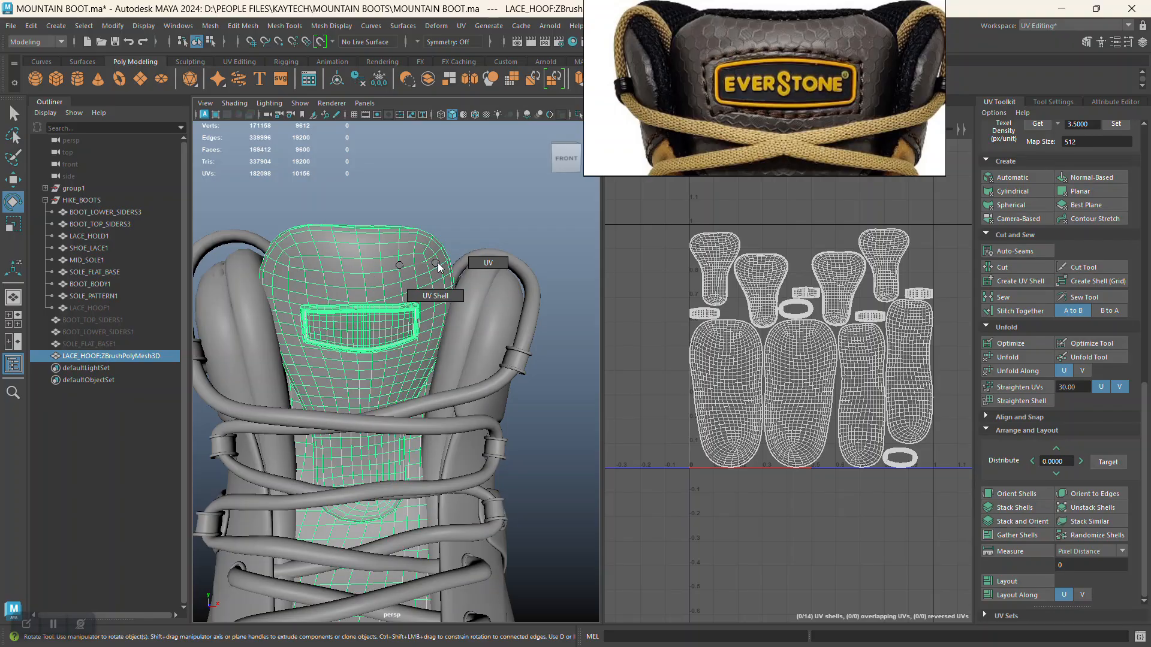
{"action": "double_click", "coordinate": [398, 282]}
{"action": "left_click", "coordinate": [398, 282]}
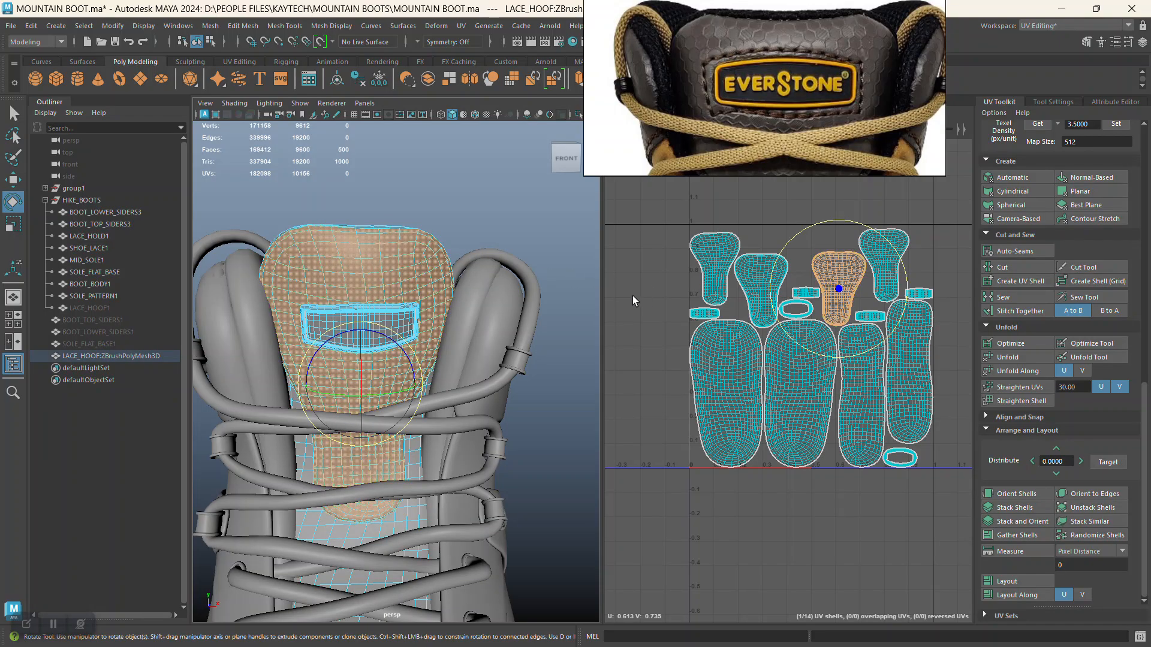
{"action": "left_click", "coordinate": [710, 267]}
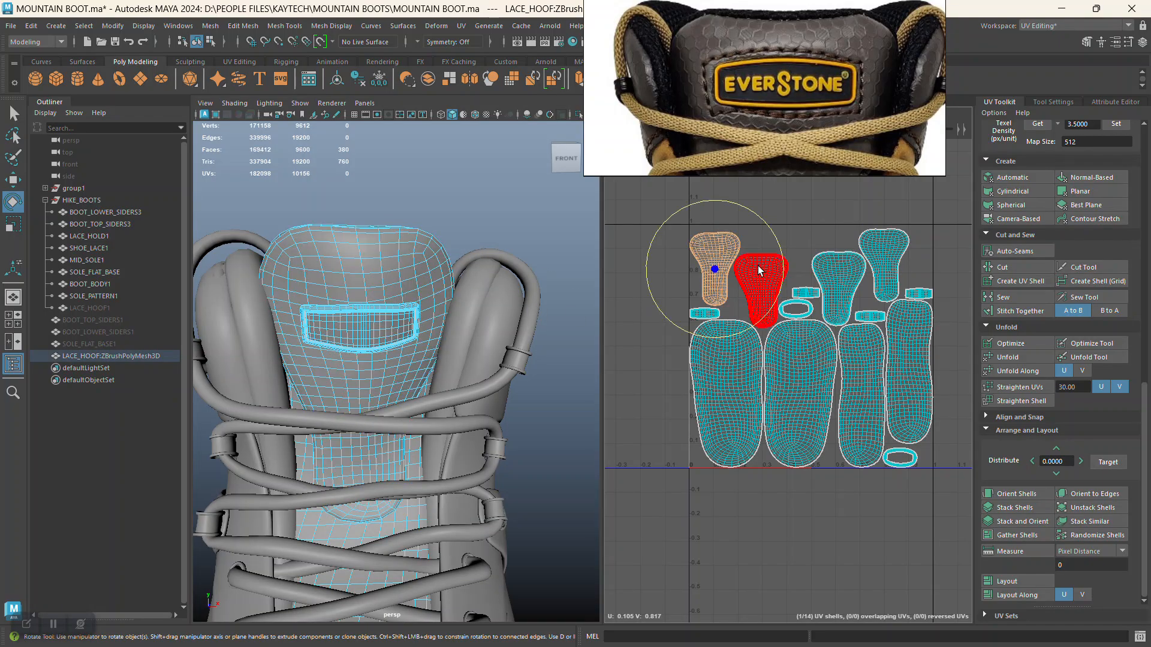
{"action": "left_click", "coordinate": [758, 272], "text": "shift"}
{"action": "left_click", "coordinate": [864, 268], "text": "shift"}
{"action": "left_click", "coordinate": [884, 261], "text": "shift"}
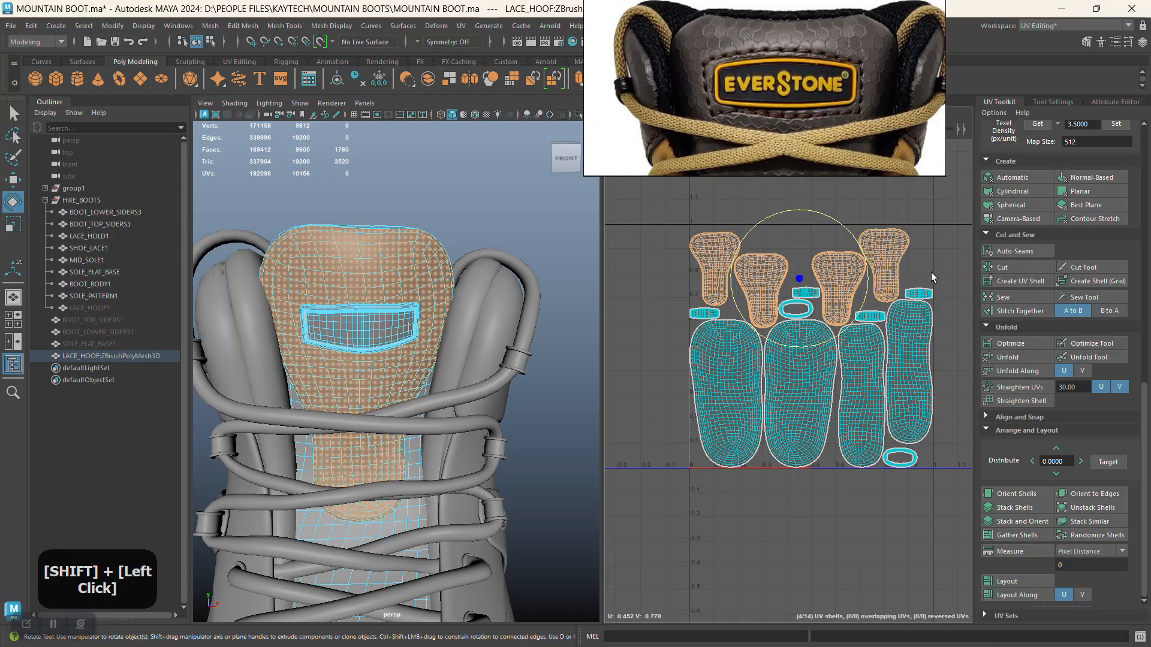
{"action": "left_click", "coordinate": [1012, 293]}
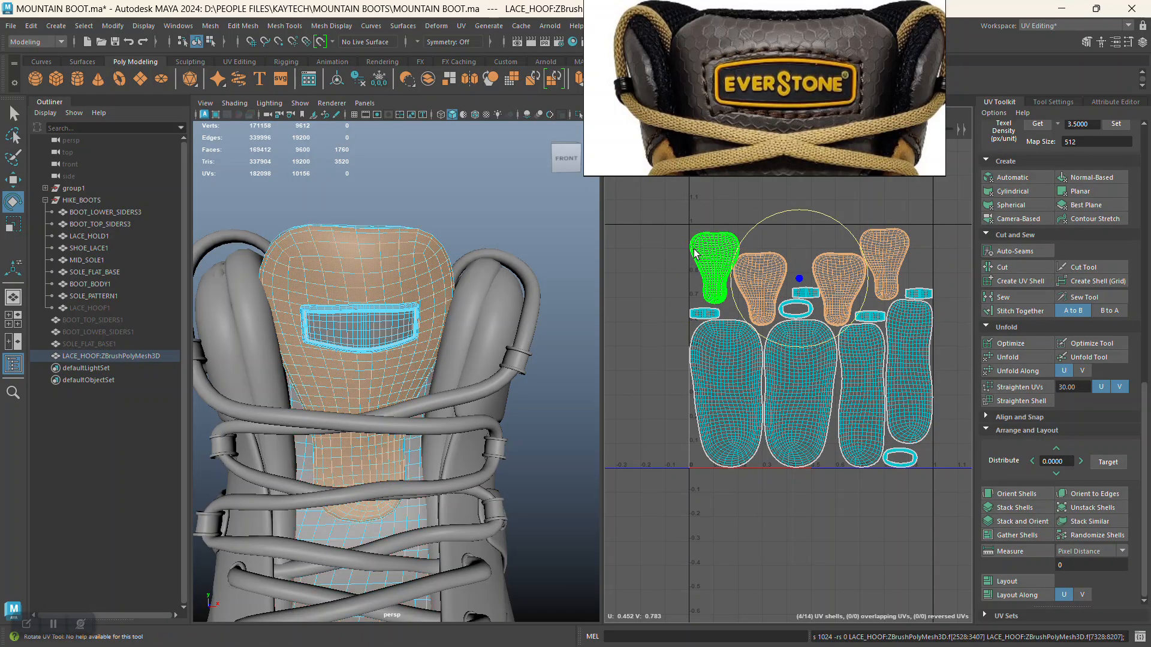
Select all of the tongue's UV shells and lay them out within the UV tile
{"action": "left_click_drag", "start_coordinate": [674, 215], "coordinate": [952, 504]}
{"action": "left_click", "coordinate": [1007, 582]}
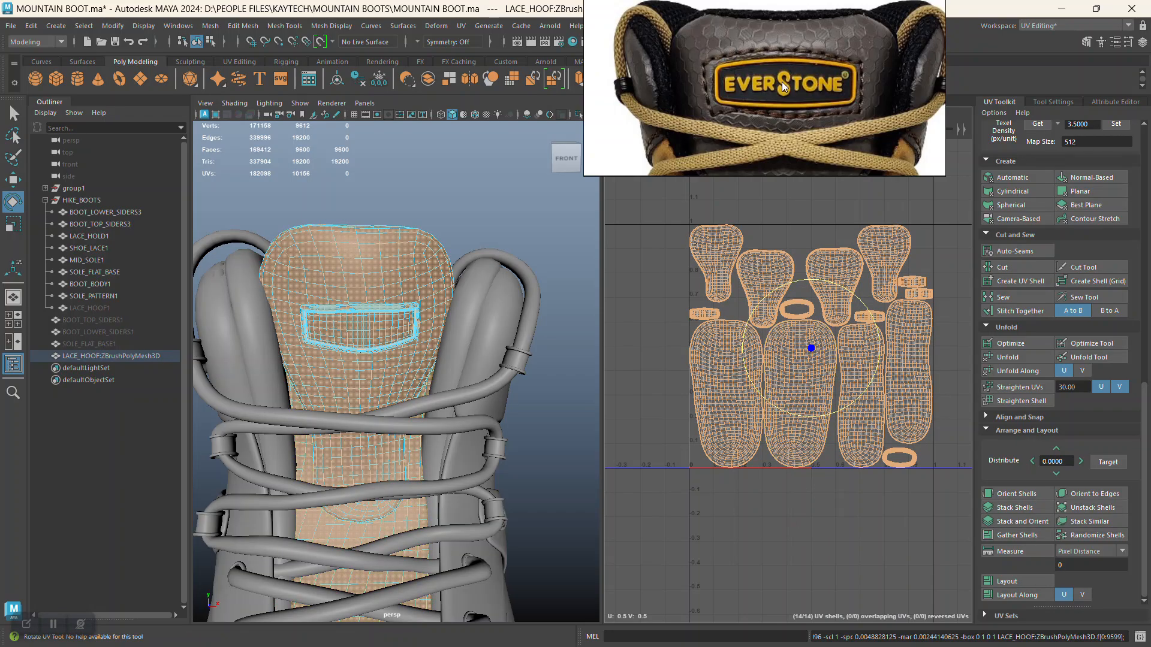
{"action": "scroll", "coordinate": [781, 82], "scroll_direction": "down", "scroll_amount": 4}
{"action": "middle_click_drag", "start_coordinate": [778, 99], "coordinate": [767, 24]}
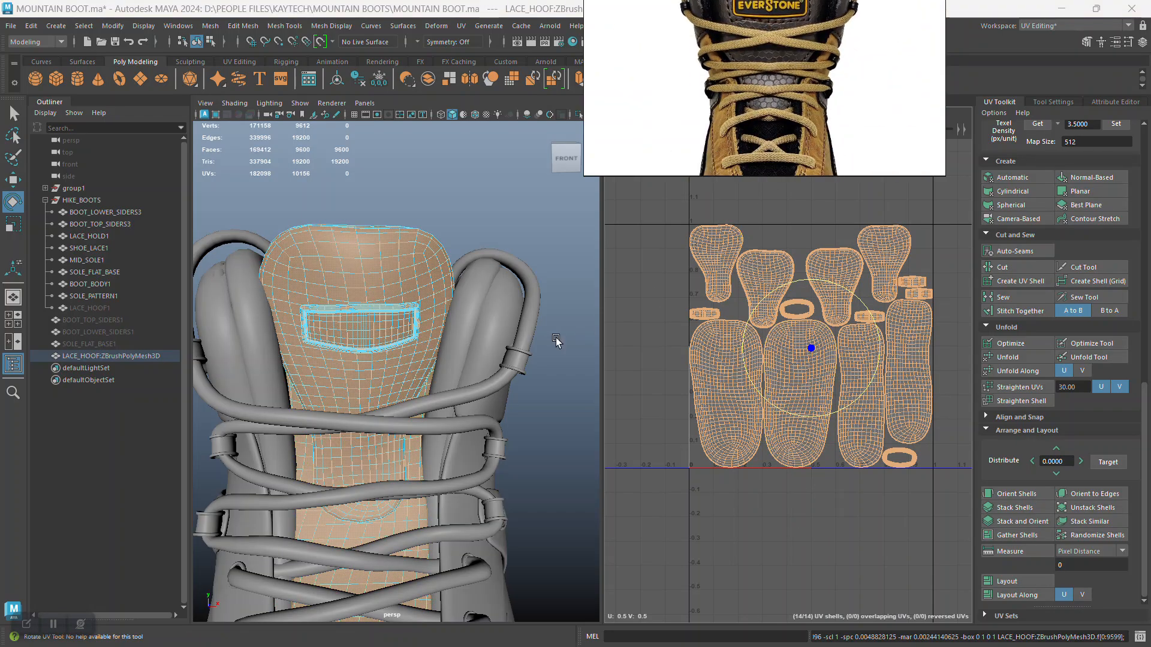
Return to object mode and reselect the whole tongue mesh
{"action": "left_click_drag", "start_coordinate": [557, 338], "coordinate": [559, 267], "text": "alt"}
{"action": "left_click", "coordinate": [578, 330]}
{"action": "right_click_drag", "start_coordinate": [558, 265], "coordinate": [521, 255], "text": "alt"}
{"action": "left_click_drag", "start_coordinate": [521, 255], "coordinate": [513, 250], "text": "alt"}
{"action": "right_click_drag", "start_coordinate": [513, 250], "coordinate": [477, 330]}
{"action": "left_click", "coordinate": [527, 255]}
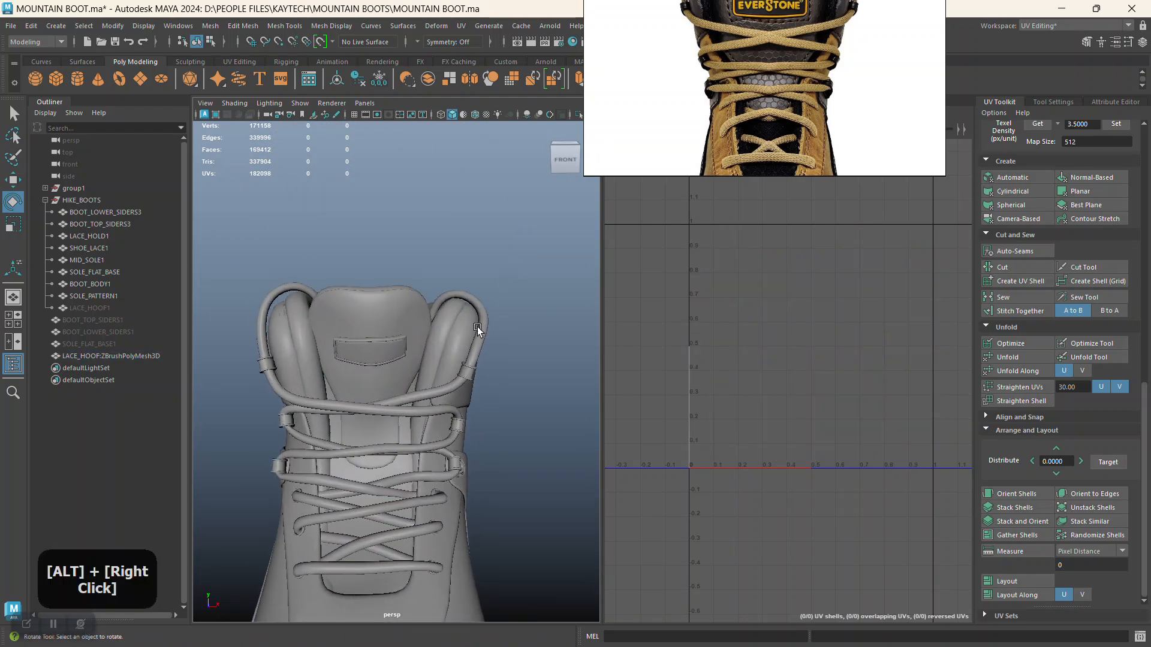
{"action": "left_click", "coordinate": [392, 318]}
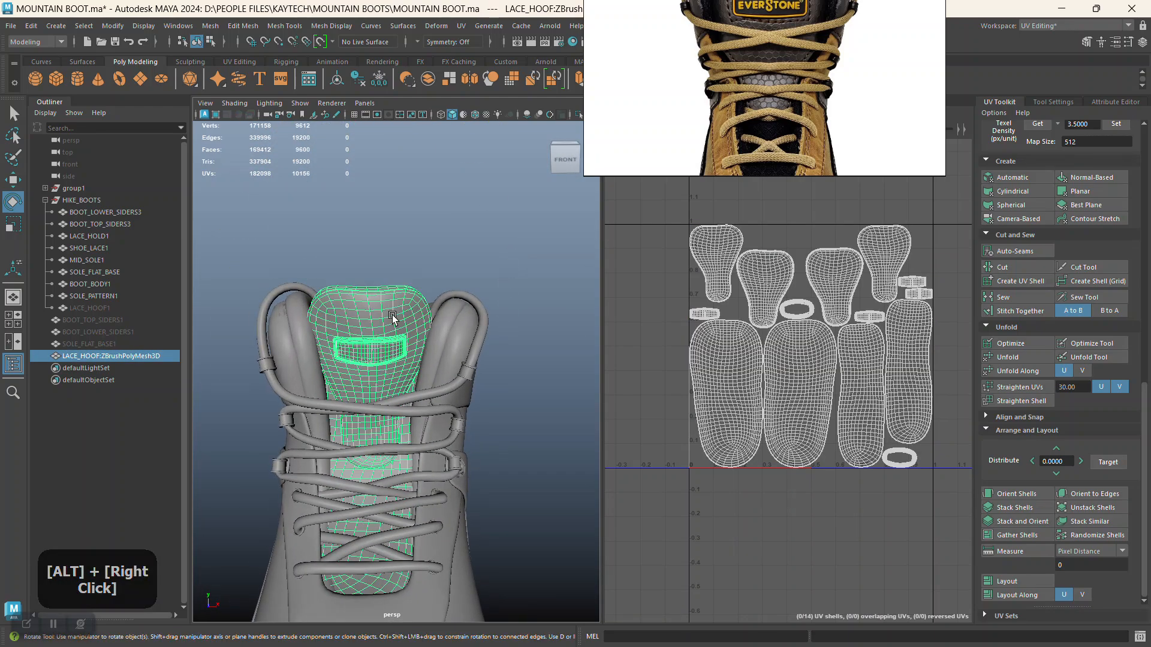
Export the selected tongue to the ZEXPORT folder as an OBJ, overwriting LACE HOOF.obj
{"action": "left_click", "coordinate": [12, 29]}
{"action": "left_click", "coordinate": [54, 185]}
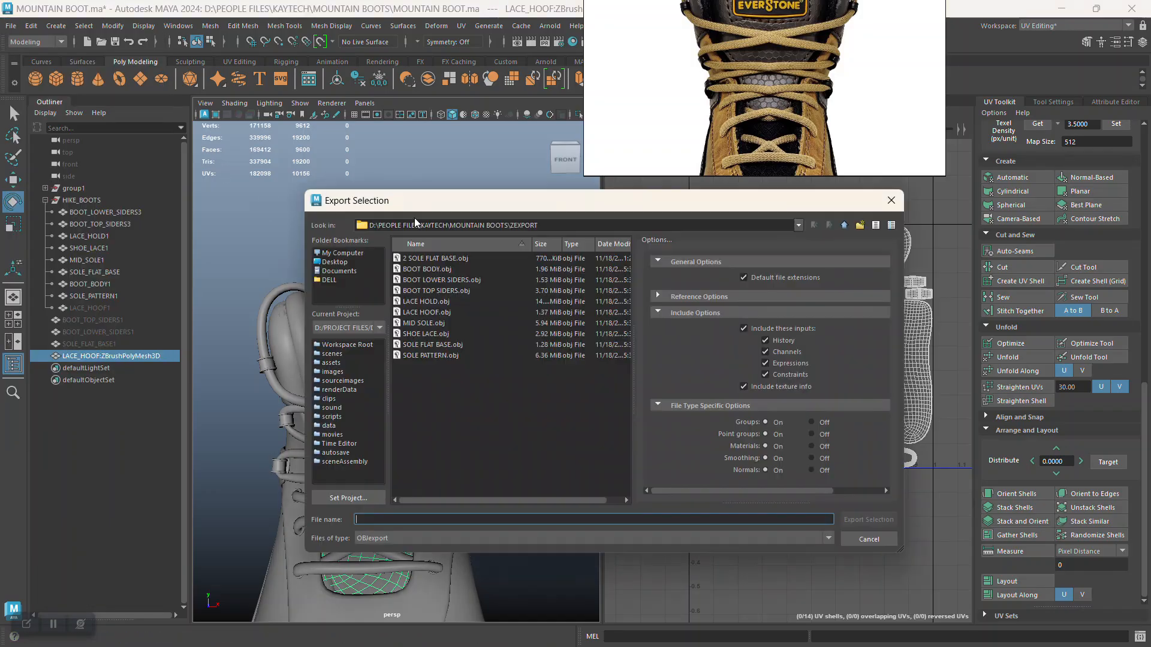
{"action": "left_click", "coordinate": [430, 313]}
{"action": "left_click", "coordinate": [864, 520]}
{"action": "left_click", "coordinate": [576, 397]}
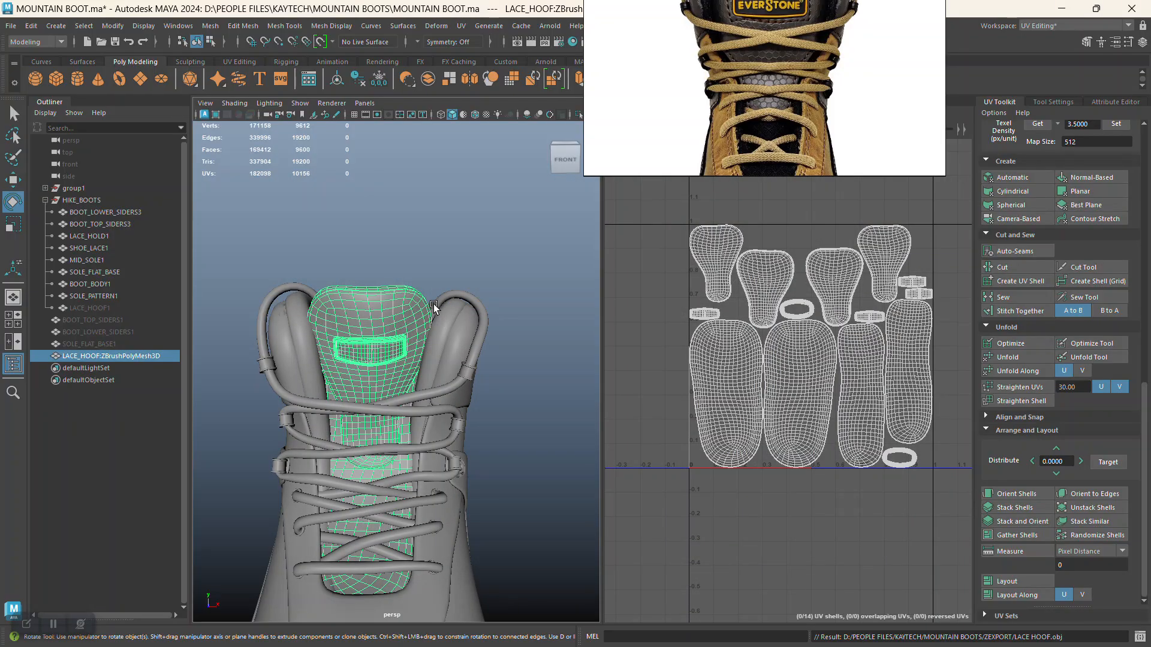
Rename the imported tongue mesh to LACE_HOOF and place it below SHOE_LACE1 in the HIKE_BOOTS group
{"action": "double_click", "coordinate": [113, 357]}
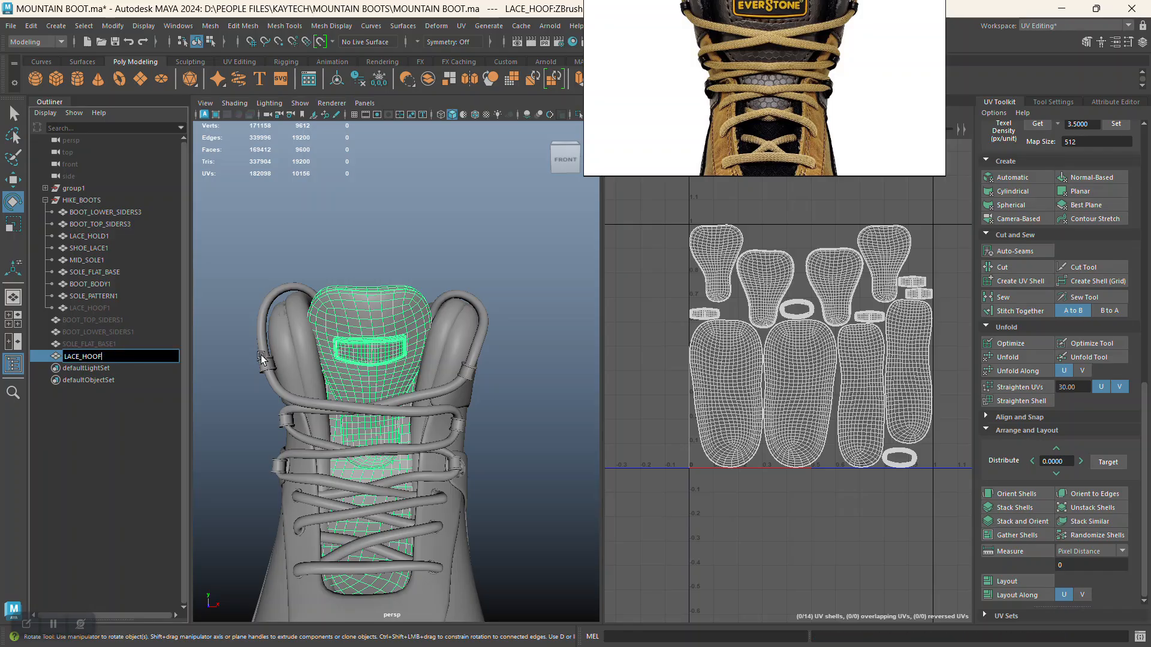
{"action": "key", "text": "Return"}
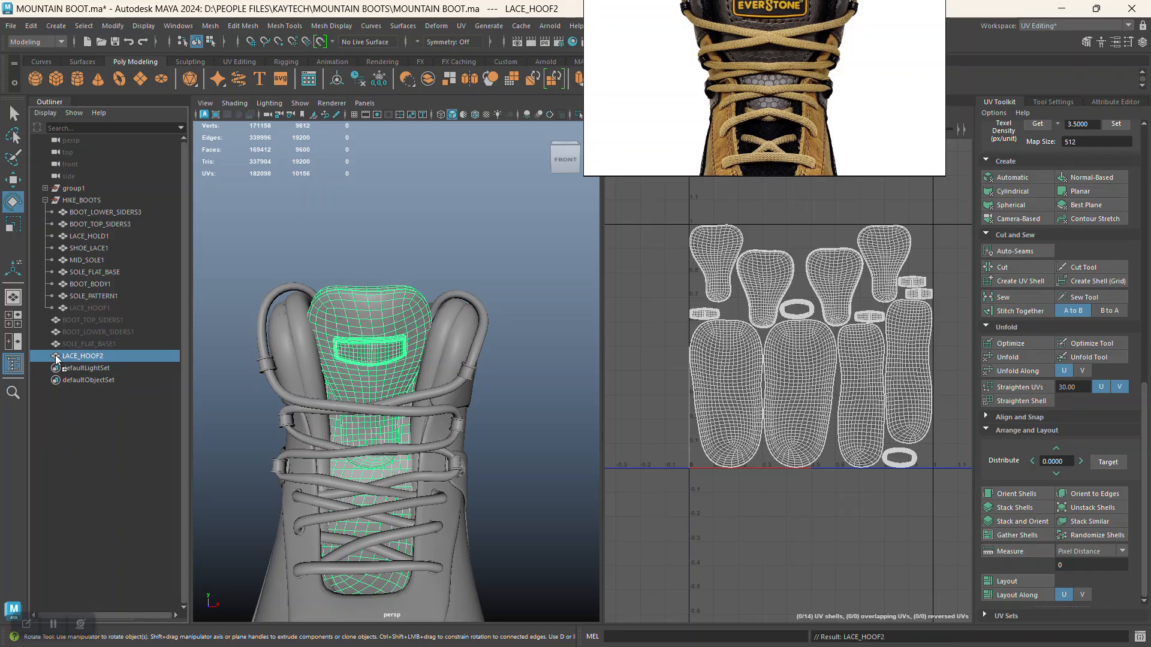
{"action": "left_click_drag", "start_coordinate": [85, 257], "coordinate": [84, 256]}
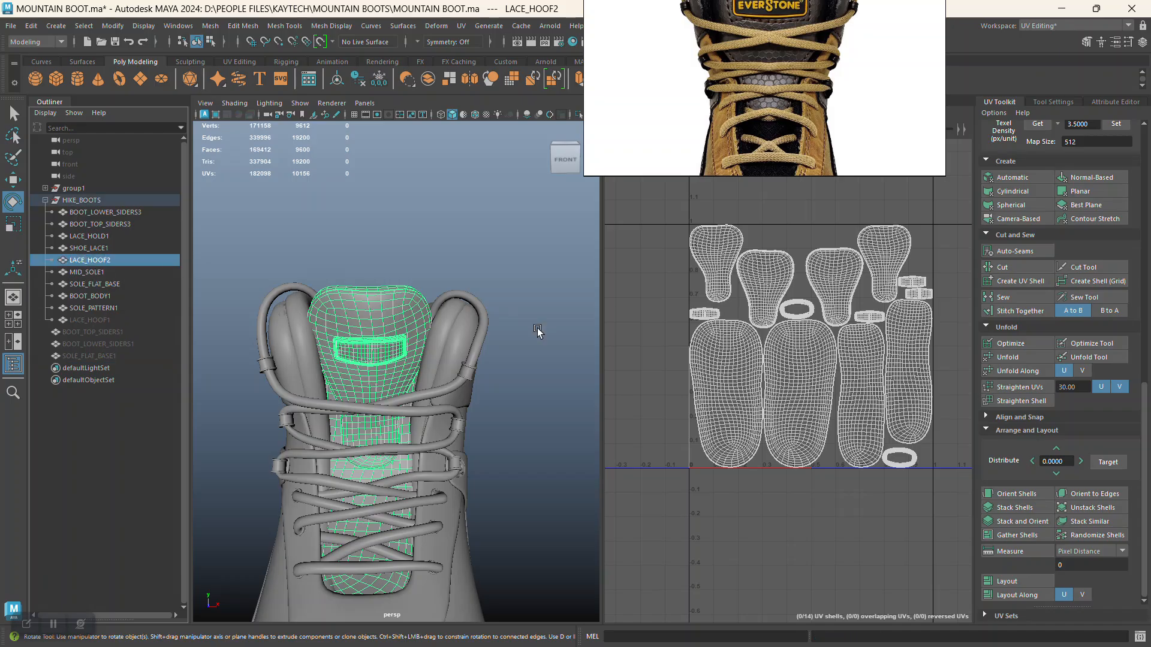
Switch to ZBrush and import LACE HOOF.obj from the ZEXPORT folder into the LACE HOOF subtool
{"action": "key", "text": "alt+Tab"}
{"action": "key", "text": "alt+Tab"}
{"action": "key", "text": "alt+Tab"}
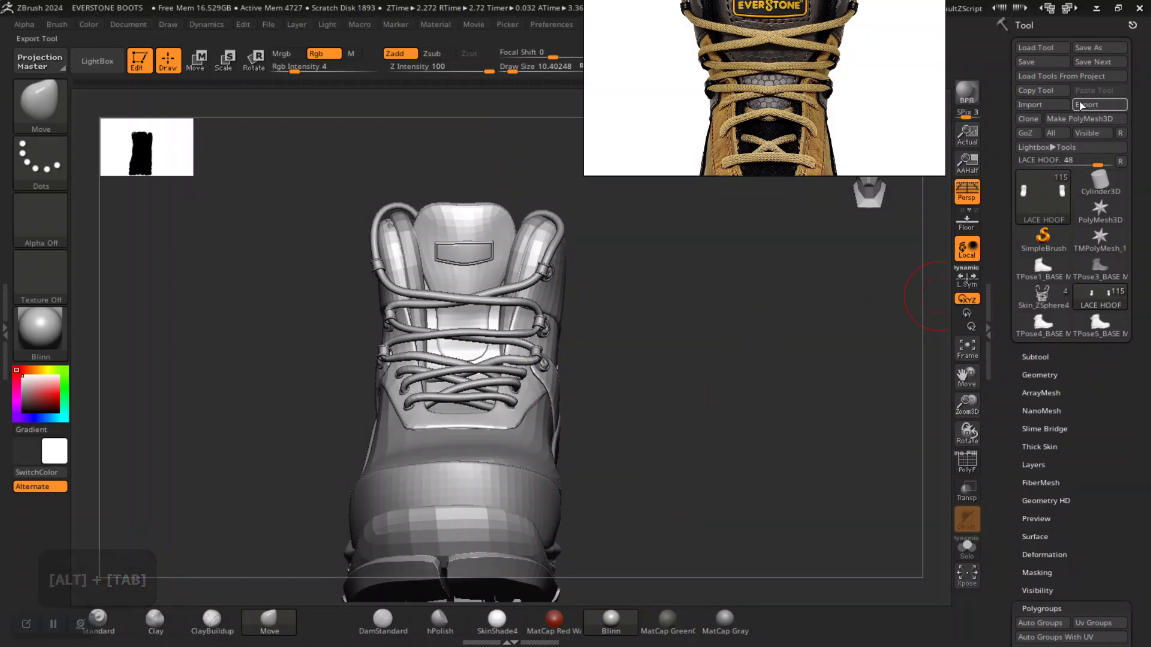
{"action": "left_click", "coordinate": [1049, 106]}
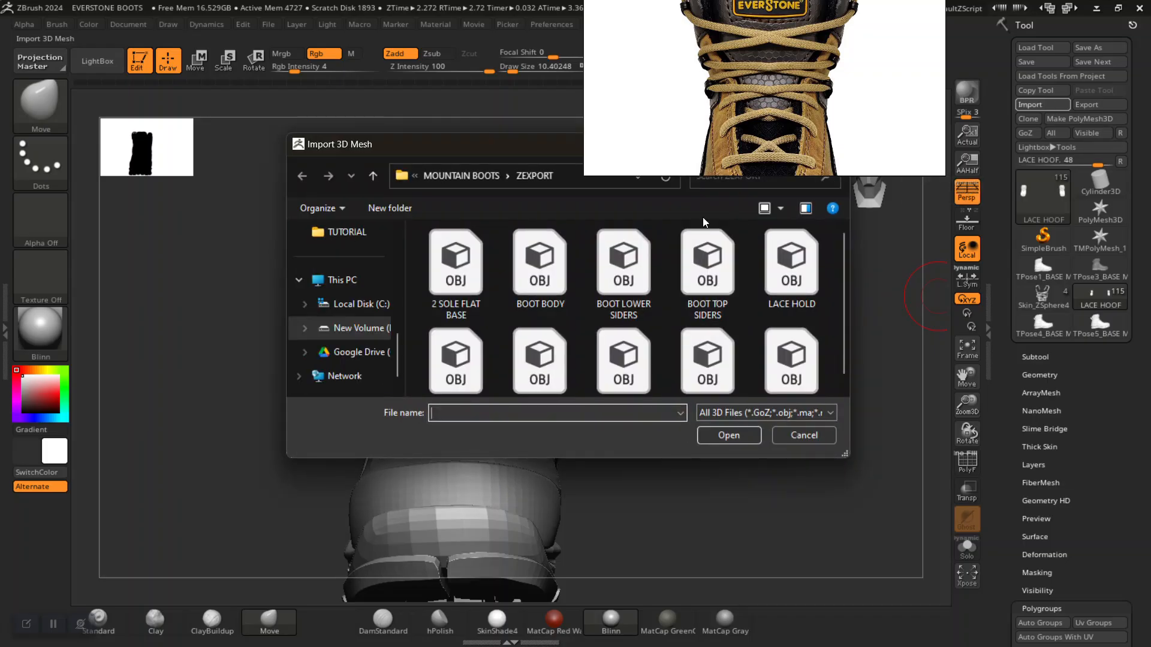
{"action": "left_click_drag", "start_coordinate": [709, 166], "coordinate": [703, 84]}
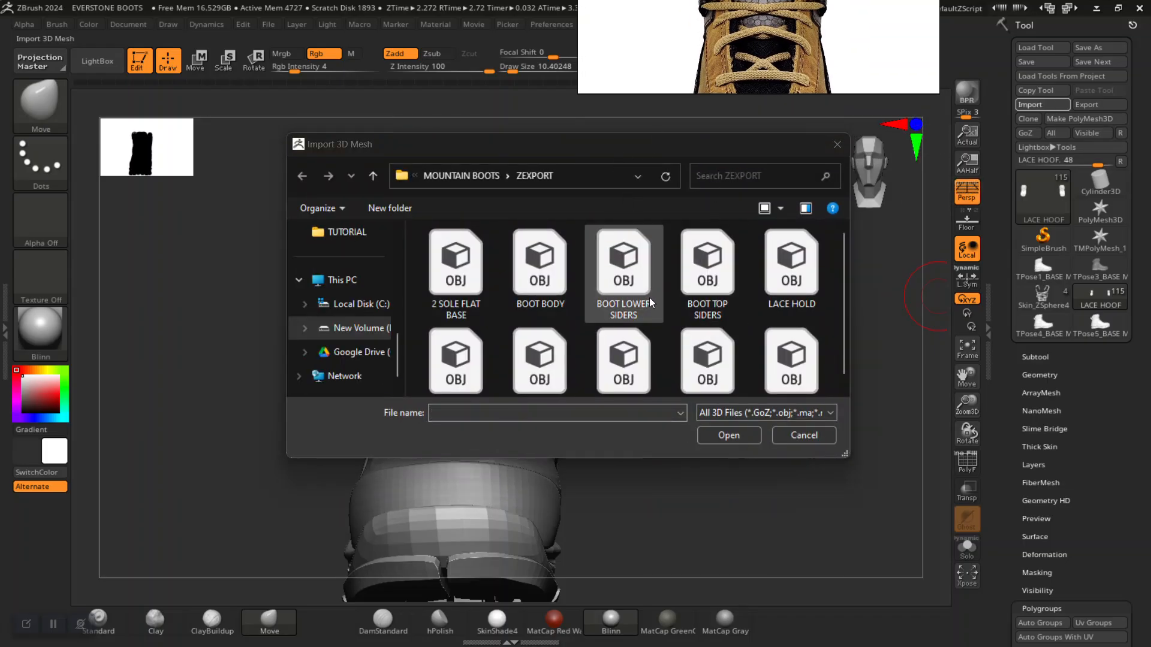
{"action": "scroll", "coordinate": [642, 297], "scroll_direction": "down", "scroll_amount": 1}
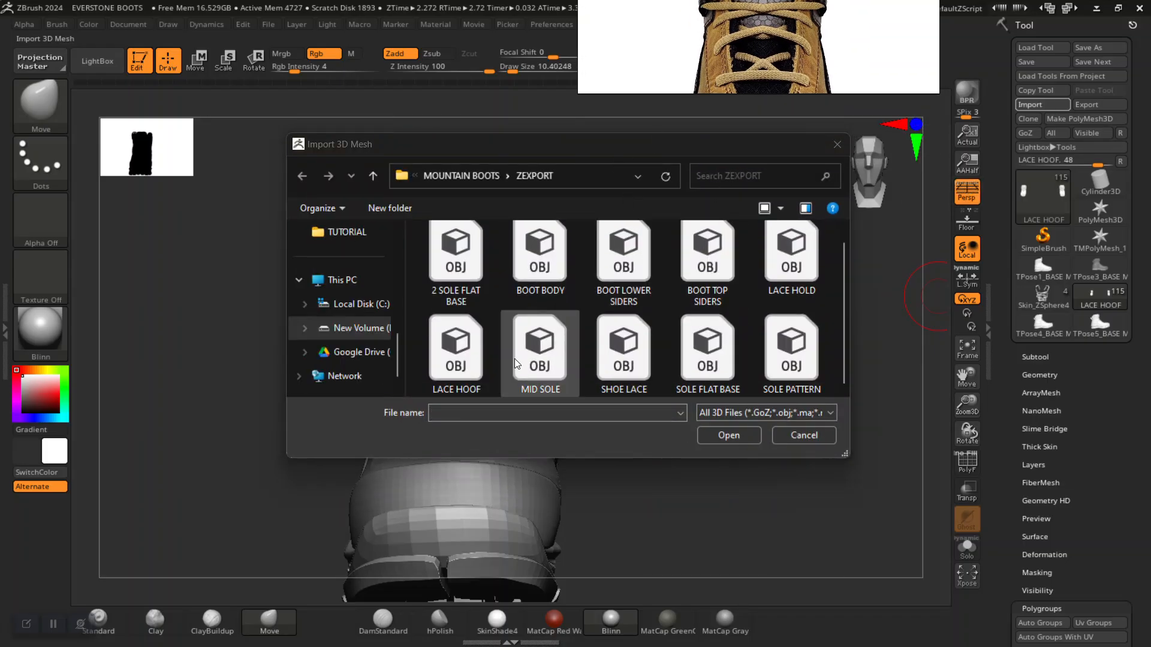
{"action": "left_click", "coordinate": [468, 369]}
{"action": "left_click", "coordinate": [725, 436]}
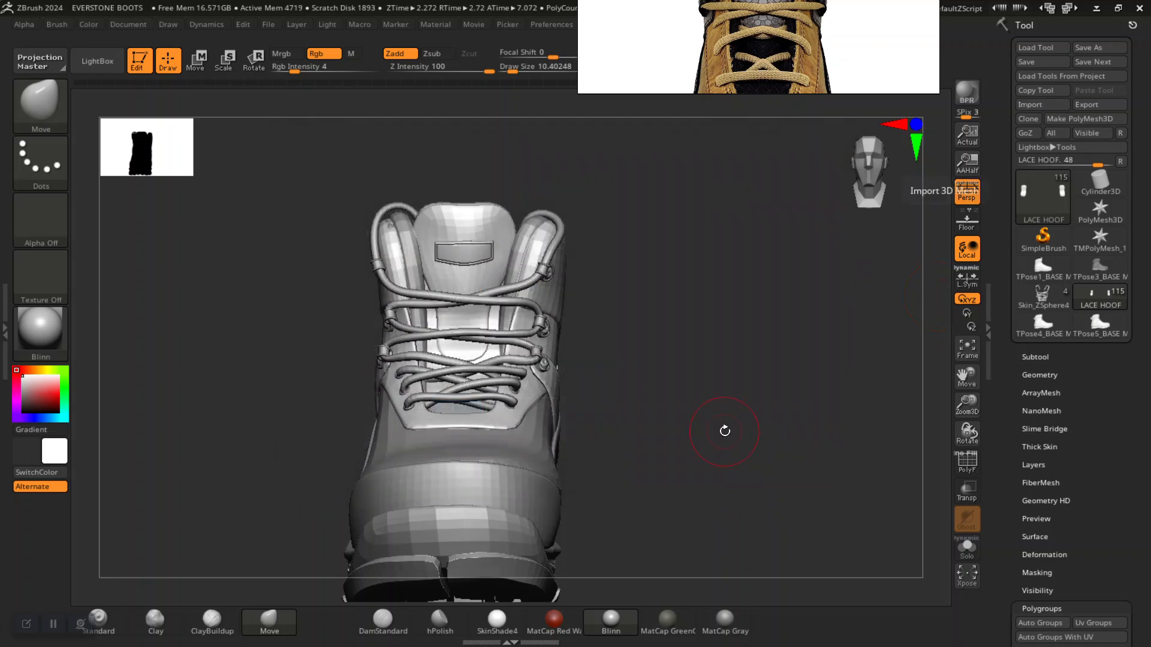
Set the UV map size of the LACE HOOF subtool to 4096
{"action": "left_click_drag", "start_coordinate": [716, 414], "coordinate": [931, 417]}
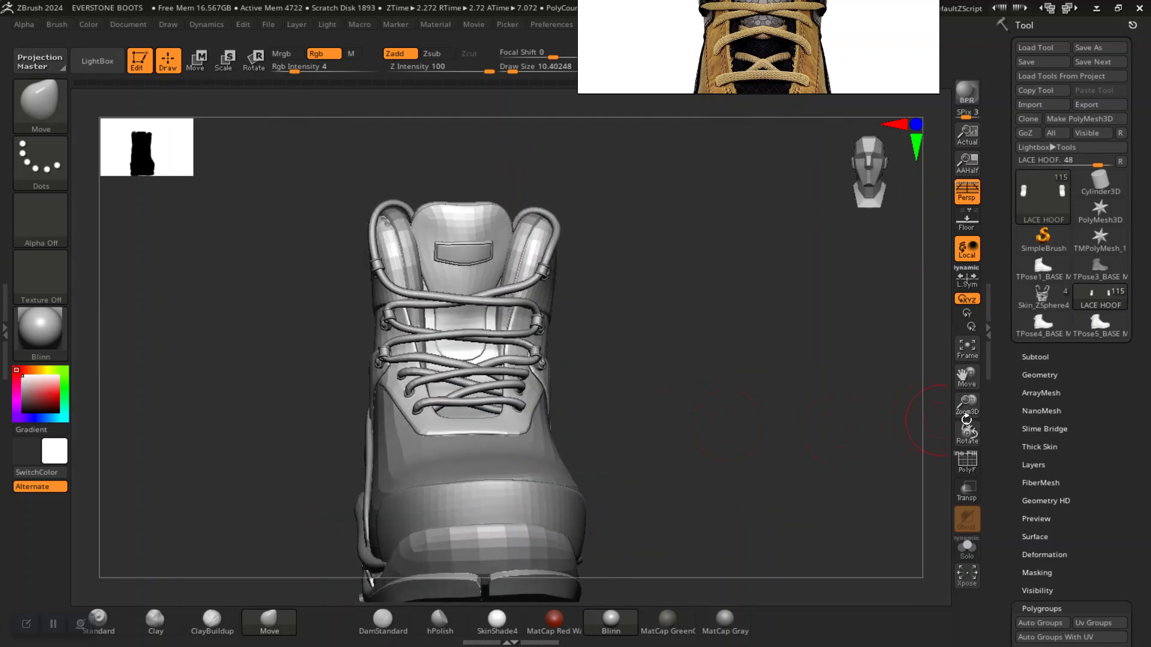
{"action": "left_click", "coordinate": [1039, 376]}
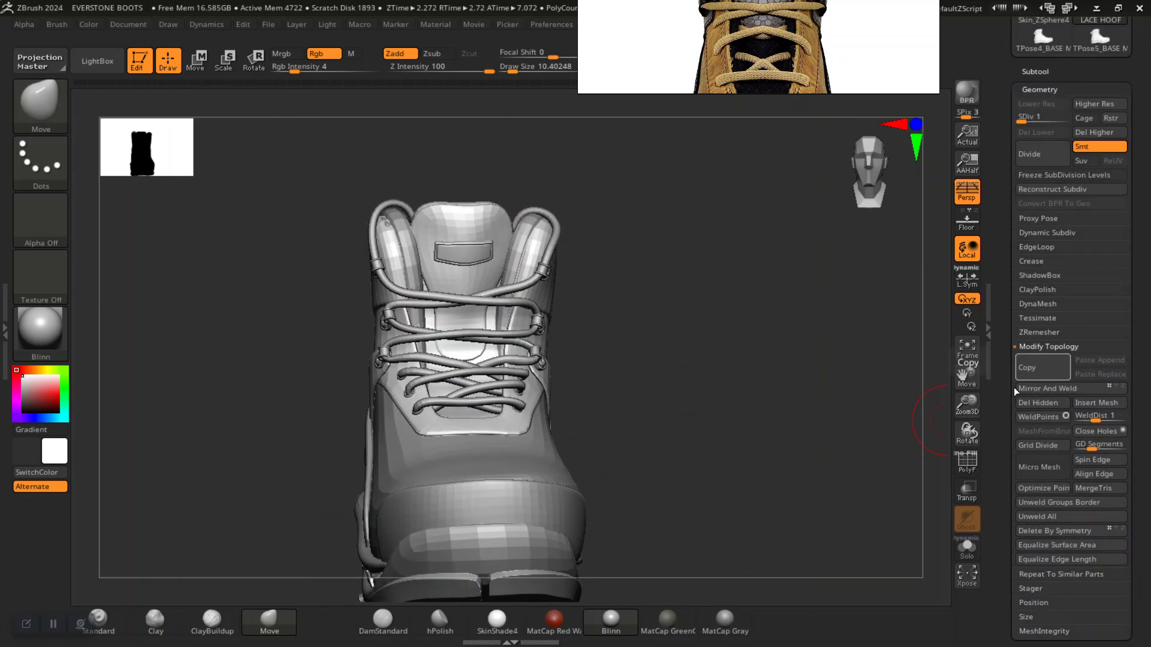
{"action": "left_click", "coordinate": [1035, 71]}
{"action": "left_click_drag", "start_coordinate": [1050, 279], "coordinate": [1064, 217]}
{"action": "mouse_move", "coordinate": [1063, 217]}
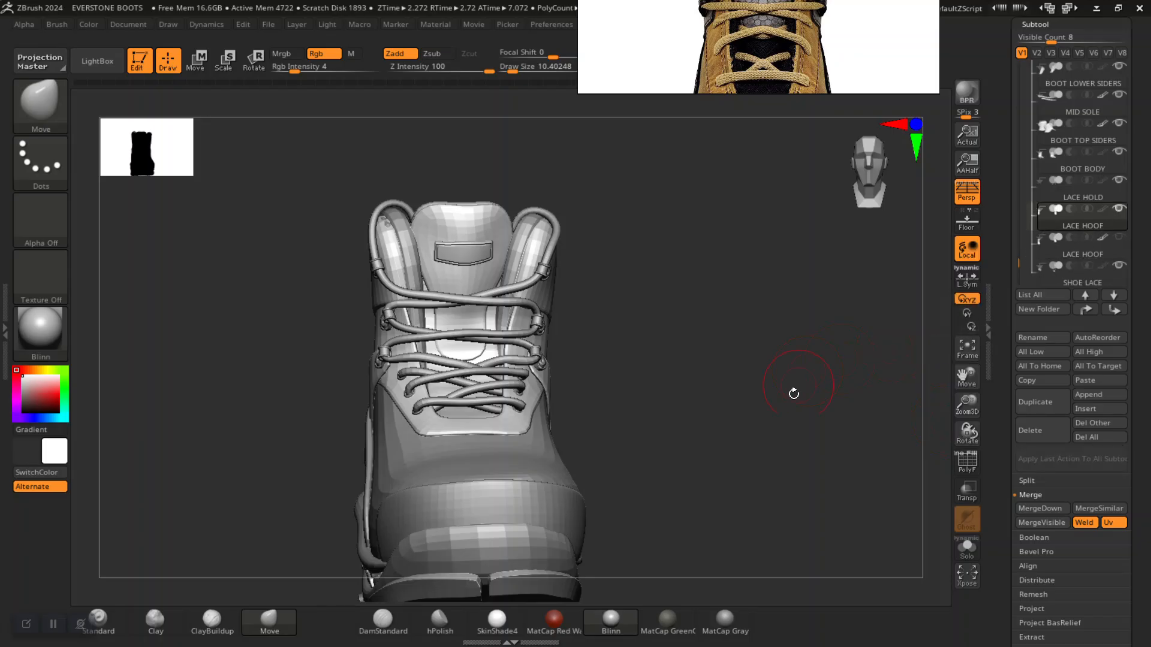
{"action": "left_click_drag", "start_coordinate": [994, 411], "coordinate": [1008, 281]}
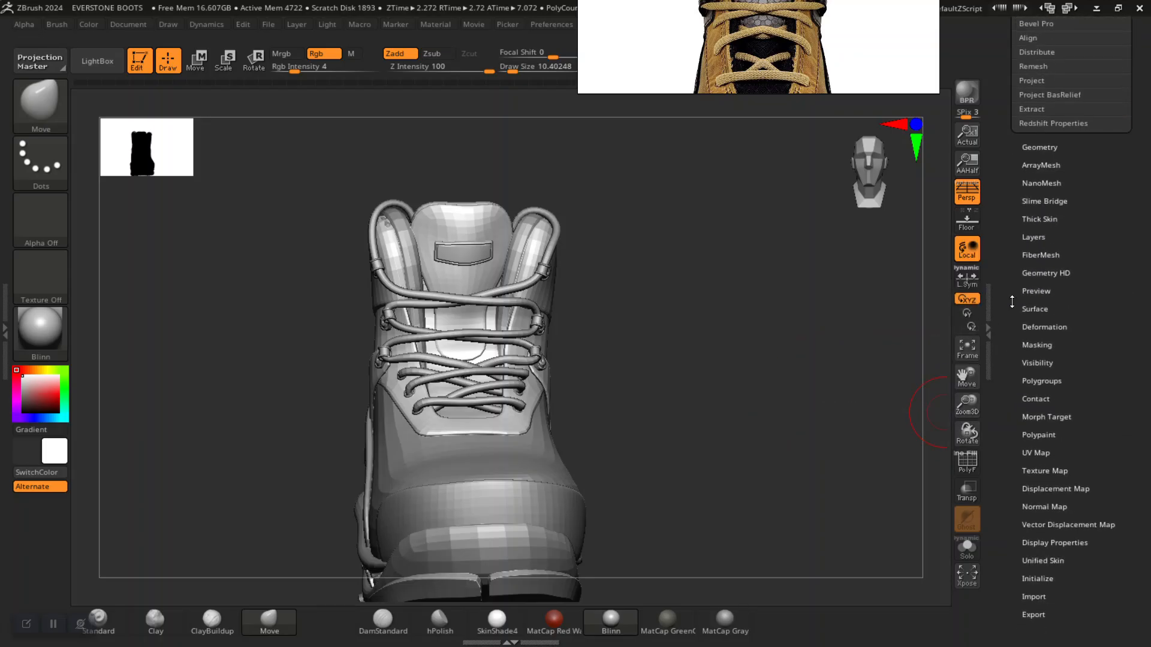
{"action": "left_click", "coordinate": [1030, 452]}
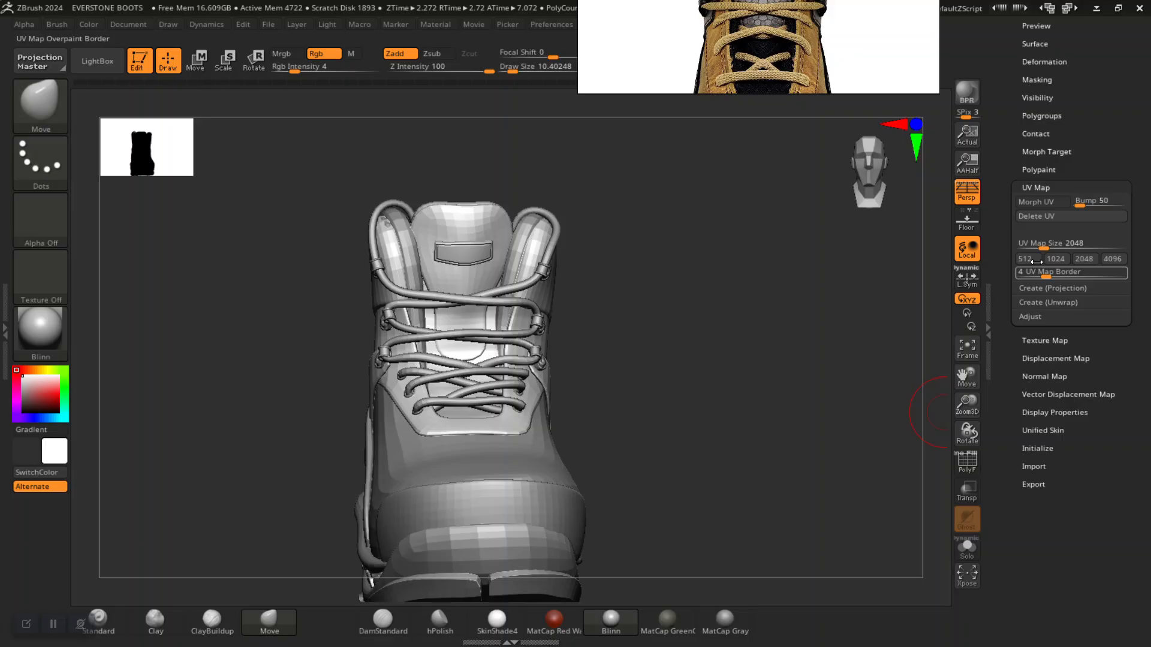
{"action": "left_click", "coordinate": [1036, 181]}
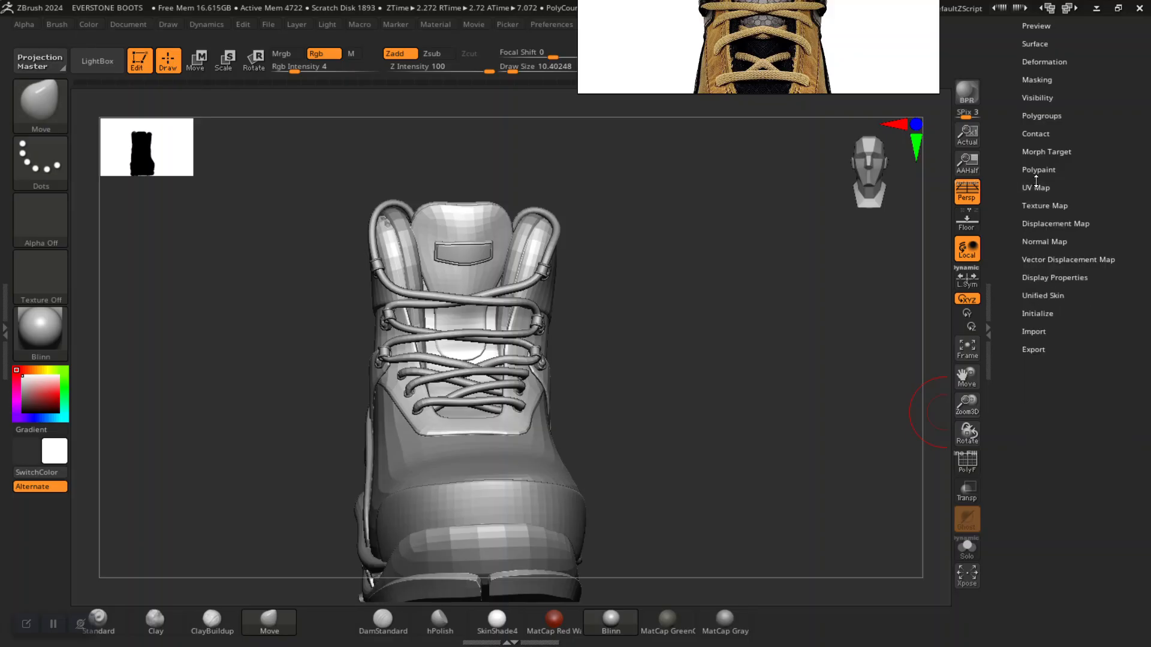
{"action": "left_click", "coordinate": [1046, 242]}
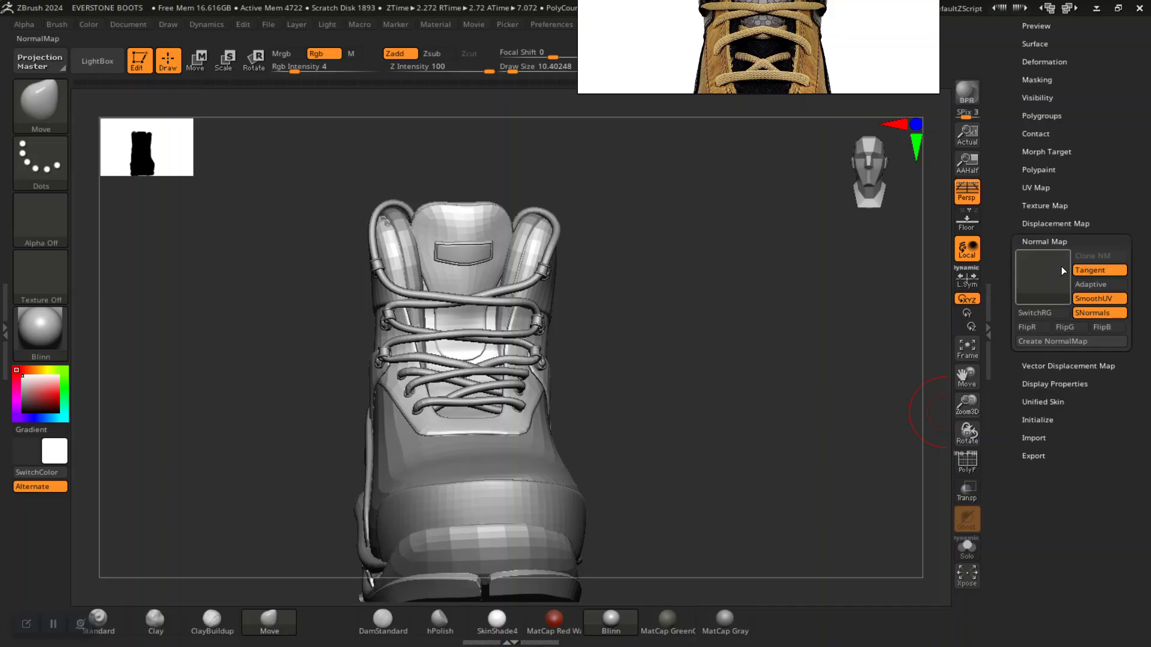
{"action": "left_click", "coordinate": [1037, 188]}
{"action": "left_click", "coordinate": [1106, 259]}
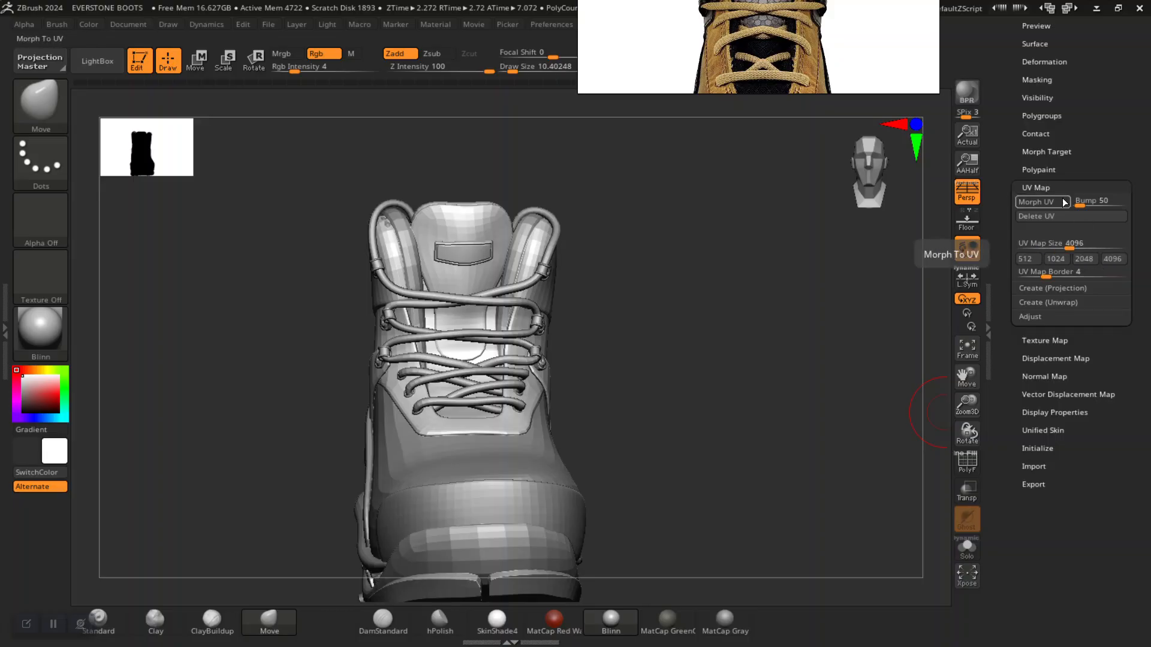
Create a tangent normal map for the LACE HOOF subtool and clone it to the texture library
{"action": "left_click", "coordinate": [1041, 187]}
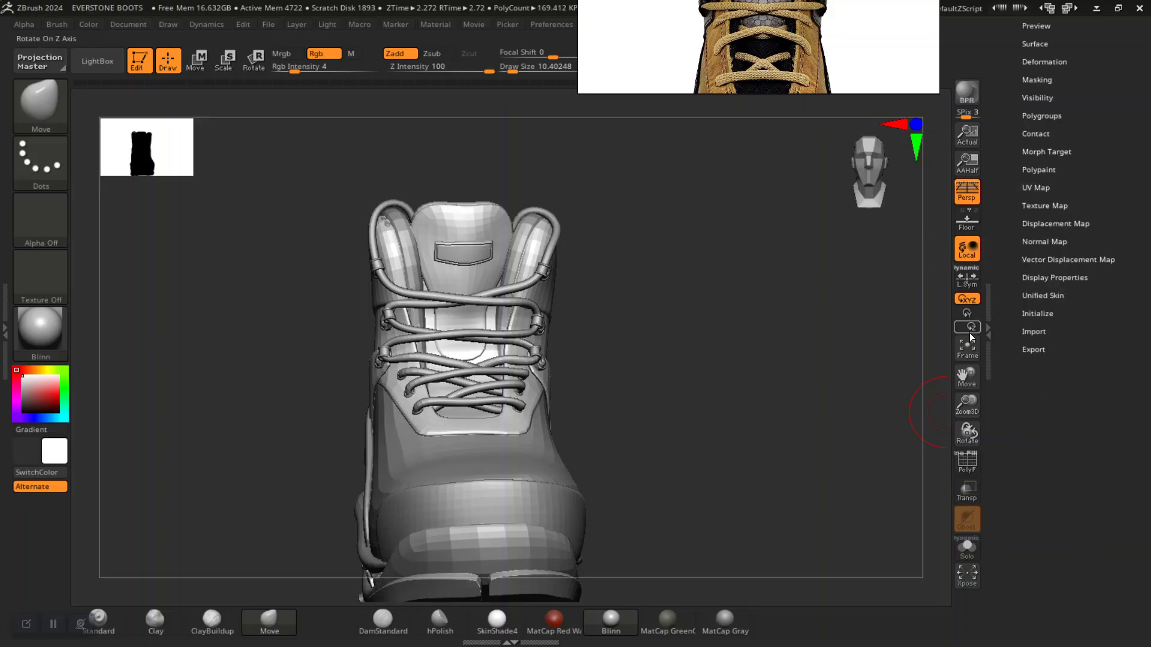
{"action": "left_click", "coordinate": [1046, 242]}
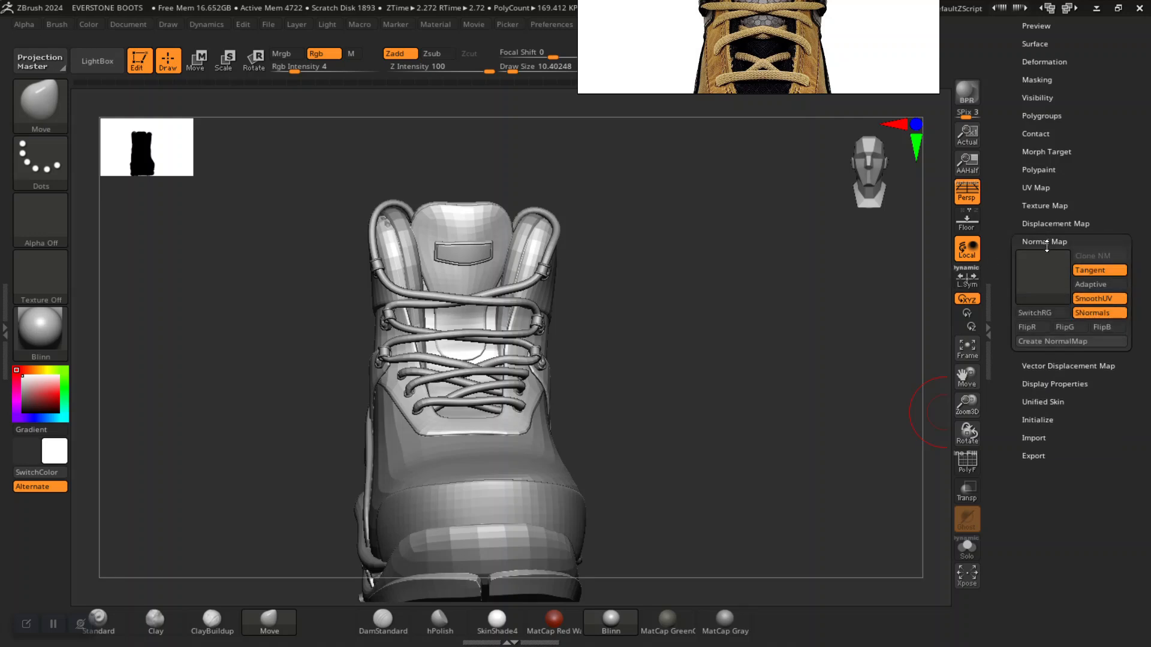
{"action": "left_click", "coordinate": [1029, 342]}
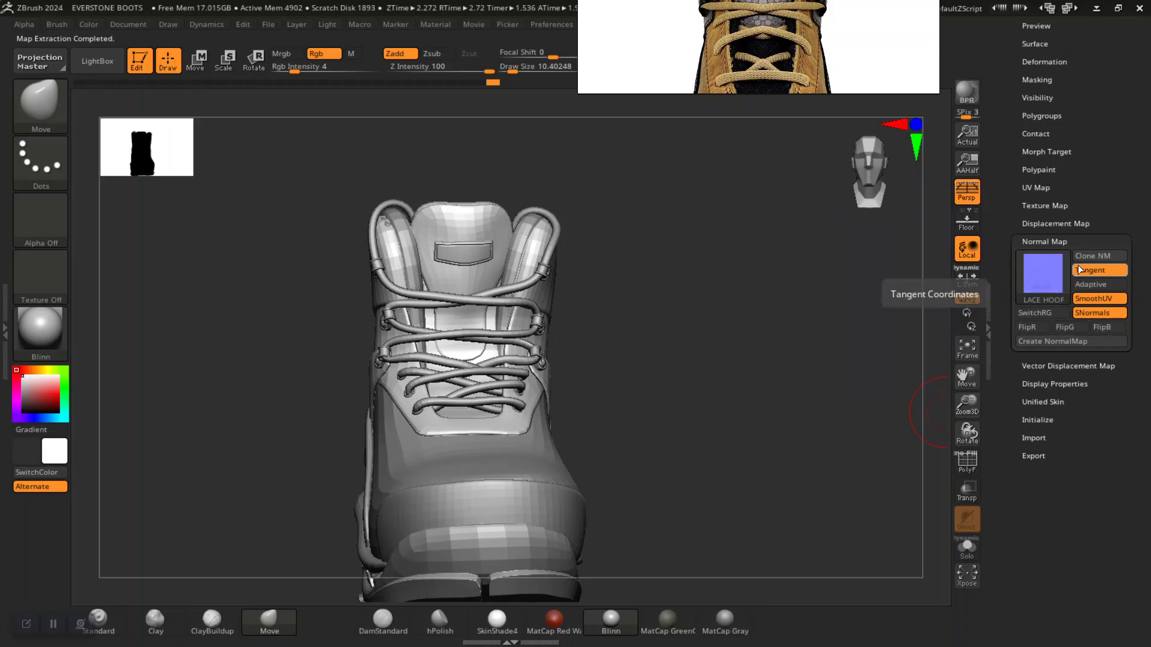
{"action": "left_click", "coordinate": [1092, 255]}
Move the reference image out of the way and flip the LACE HOOF normal map texture vertically
{"action": "mouse_move", "coordinate": [793, 69]}
{"action": "left_mouse_down"}
{"action": "mouse_move", "coordinate": [303, 152]}
{"action": "mouse_move", "coordinate": [361, 128]}
{"action": "mouse_move", "coordinate": [384, 51]}
{"action": "mouse_move", "coordinate": [369, 3]}
{"action": "left_mouse_up"}
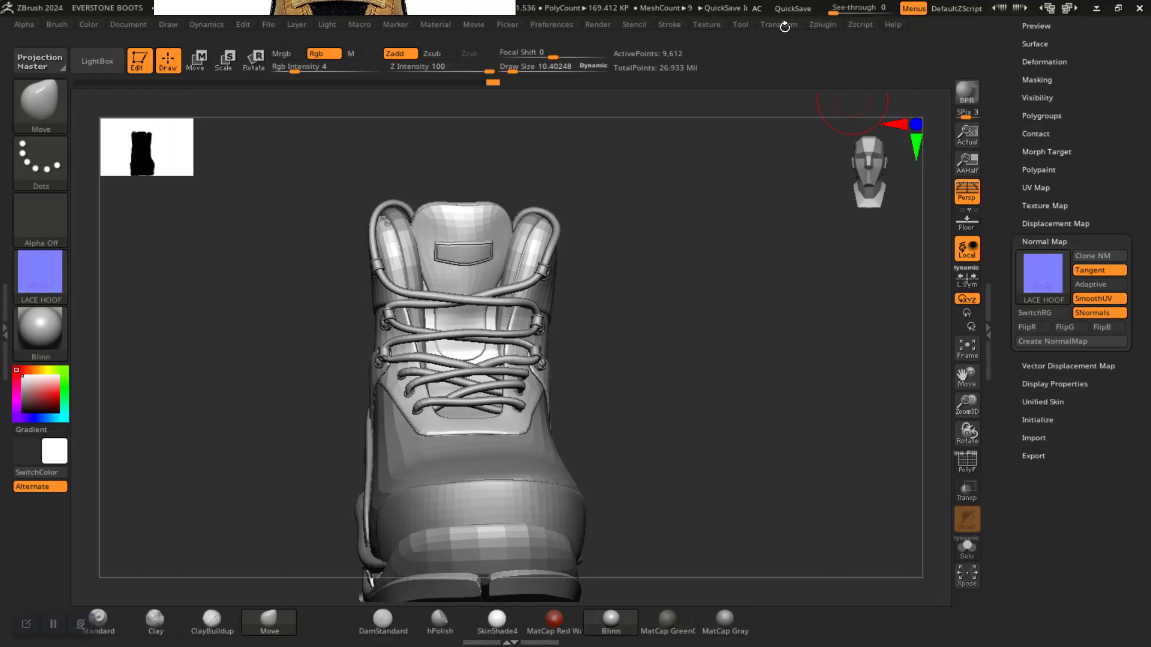
{"action": "left_click", "coordinate": [706, 28]}
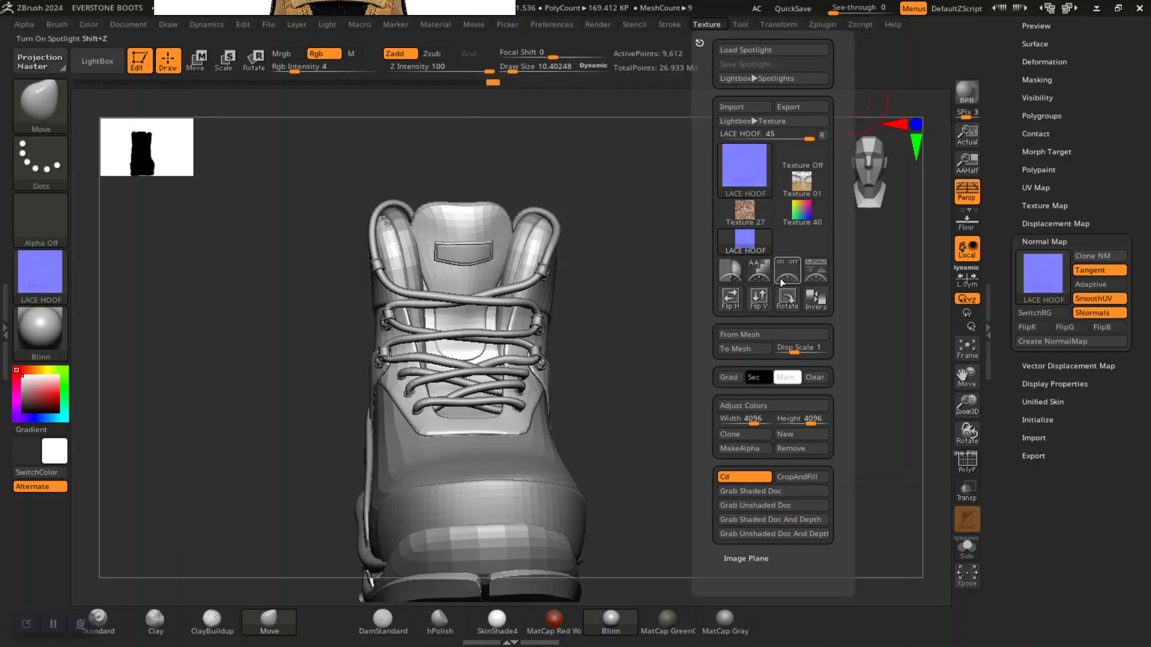
{"action": "left_click", "coordinate": [759, 298]}
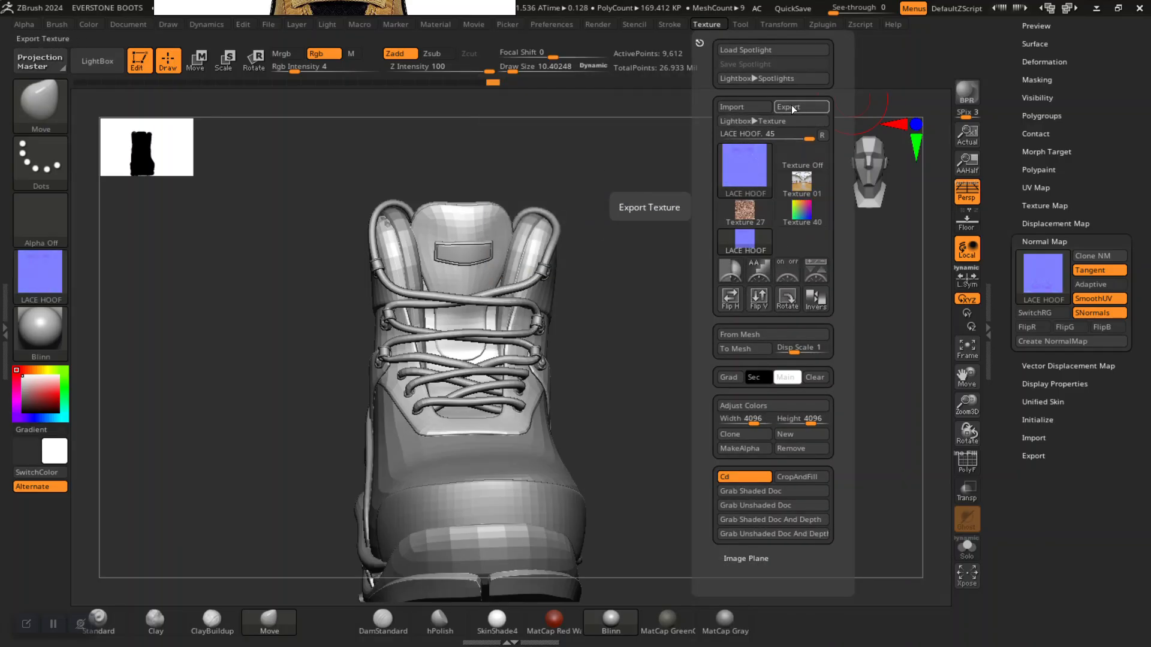
Start exporting the flipped LACE HOOF texture and set its file format to PNG
{"action": "left_click", "coordinate": [791, 106]}
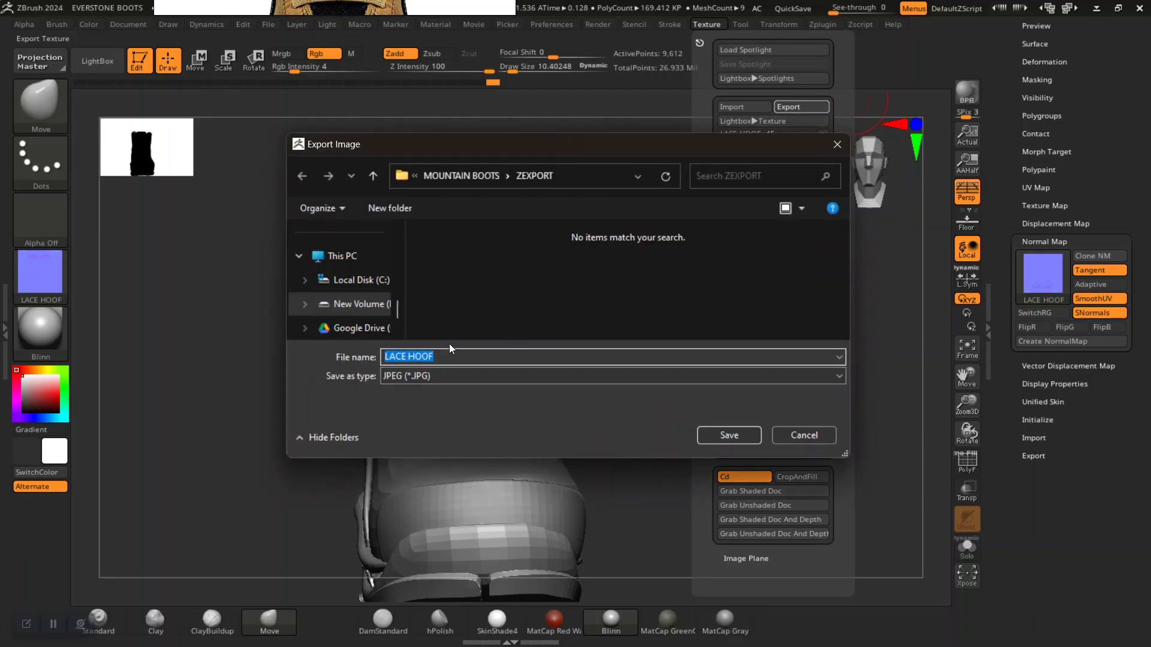
{"action": "left_click", "coordinate": [426, 376]}
{"action": "left_click", "coordinate": [432, 411]}
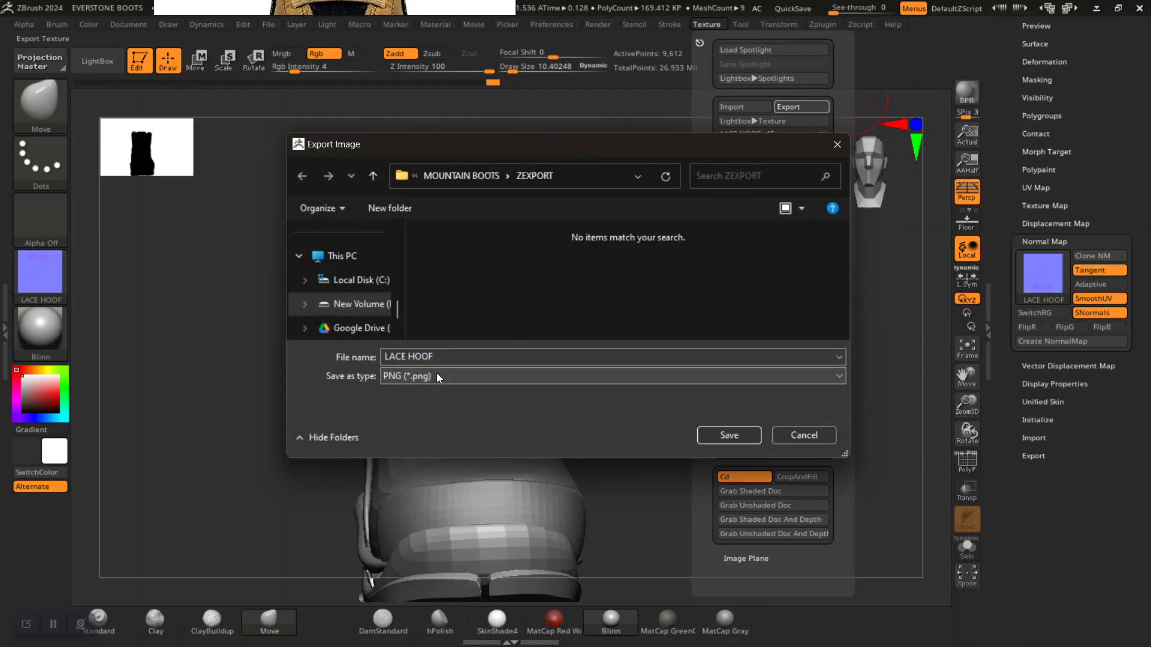
Create a ZMAP folder inside ZEXPORT and save the texture there as LACE HOOF NORMAL
{"action": "left_click", "coordinate": [401, 210]}
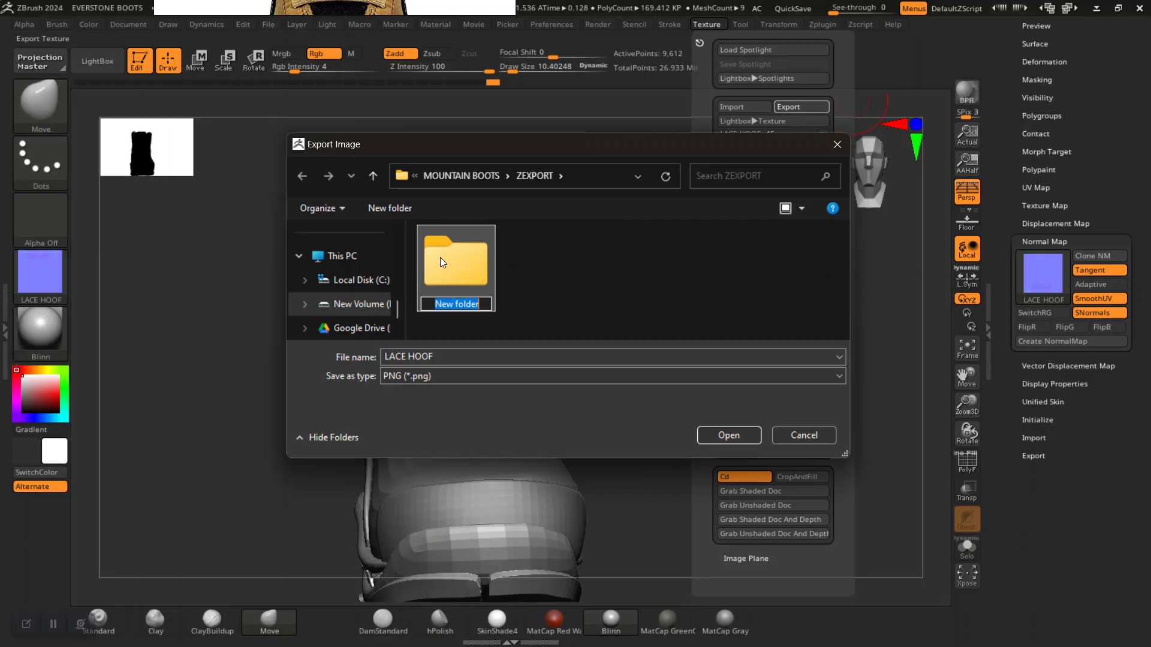
{"action": "type", "text": "z"}
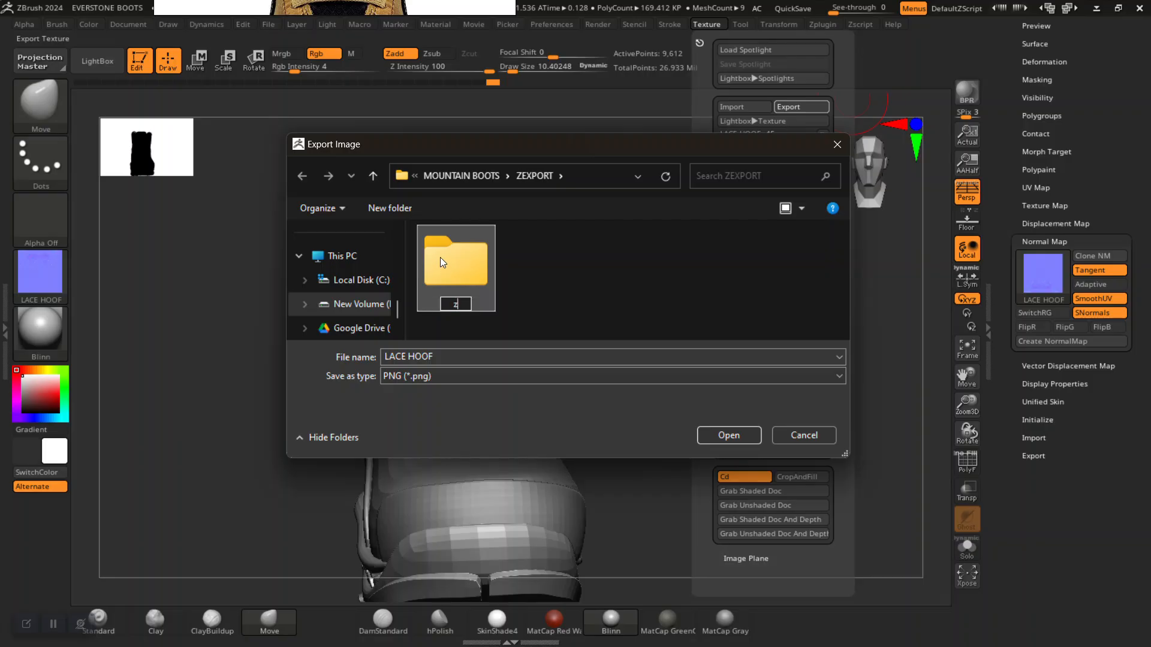
{"action": "key", "text": "BackSpace"}
{"action": "type", "text": "ZMAP"}
{"action": "key", "text": "Return"}
{"action": "double_click", "coordinate": [442, 262]}
{"action": "double_click", "coordinate": [453, 357]}
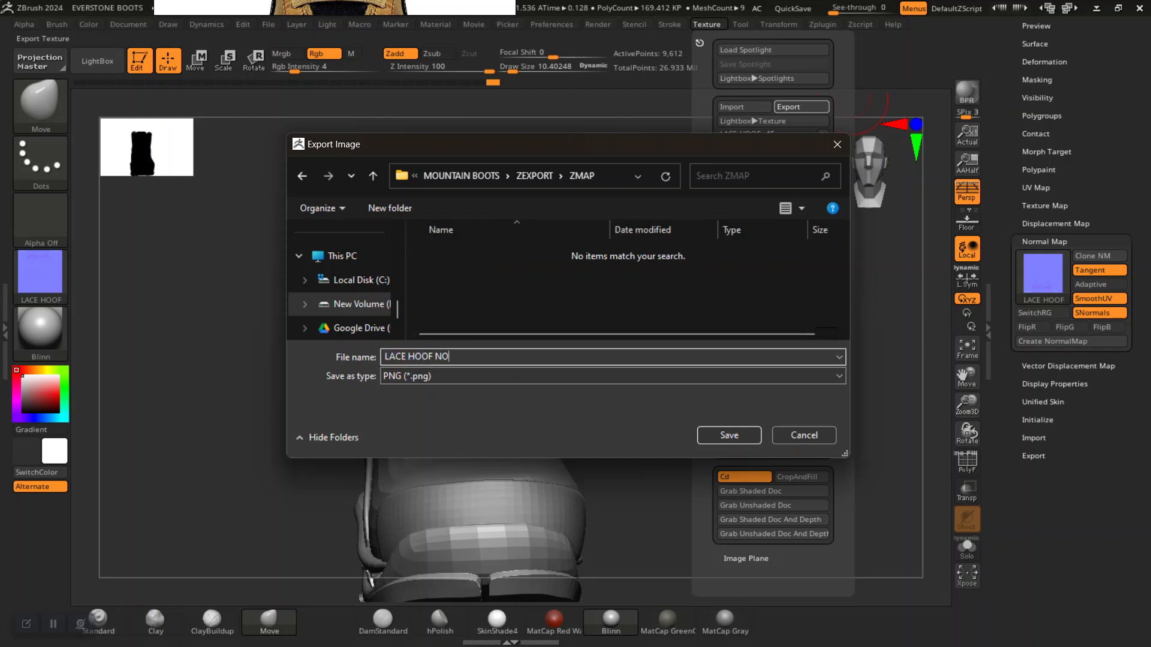
{"action": "left_click", "coordinate": [727, 438]}
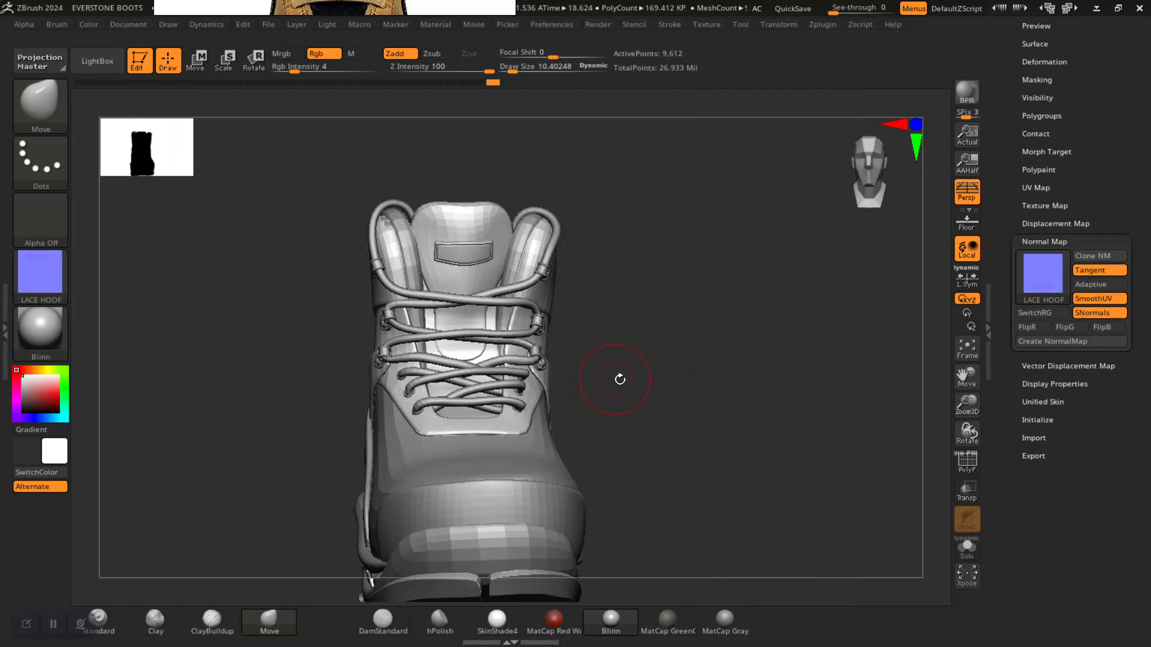
Switch to File Explorer and open the ZMAP folder to find the exported normal map
{"action": "key", "text": "alt+Tab"}
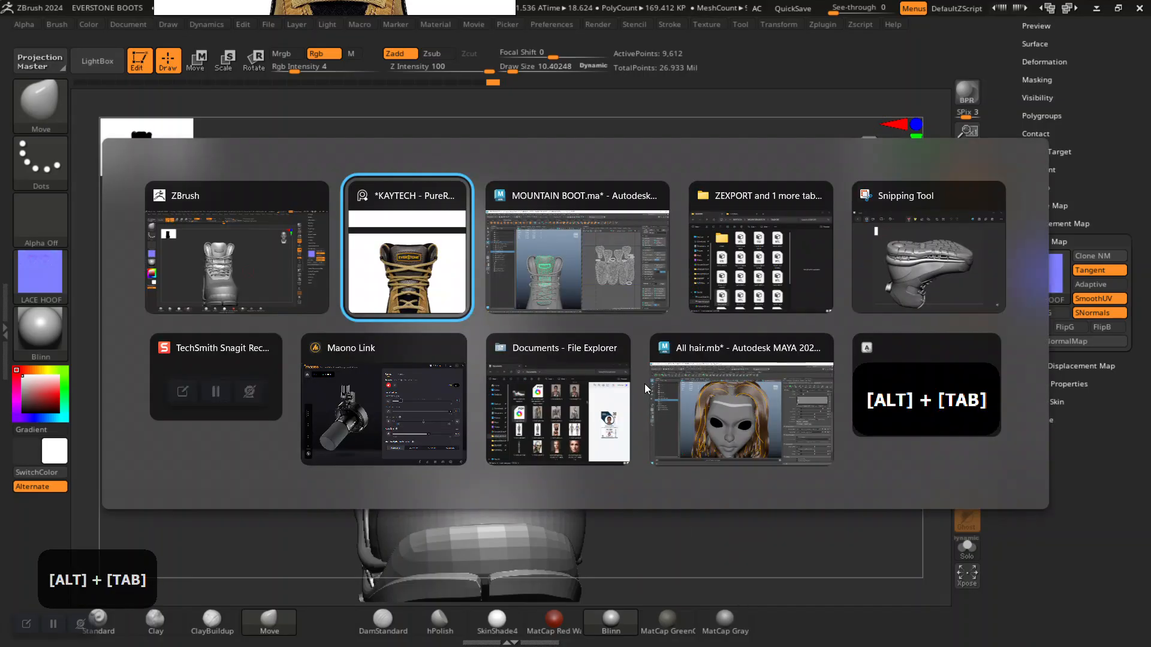
{"action": "key", "text": "alt+Tab"}
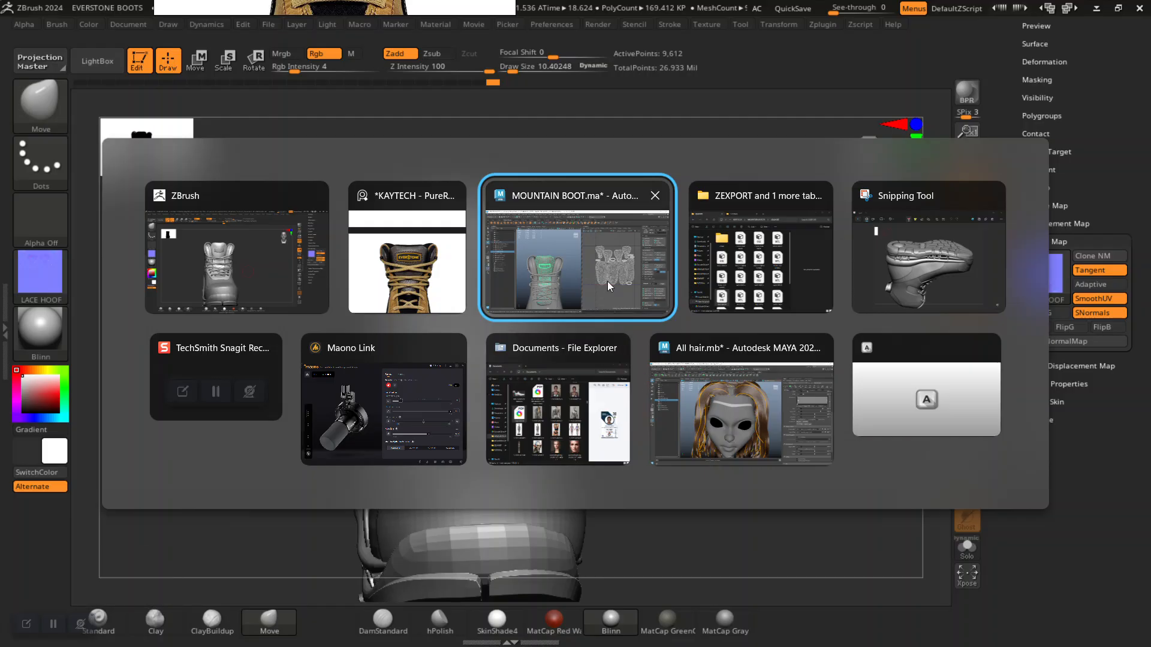
{"action": "left_click", "coordinate": [775, 264]}
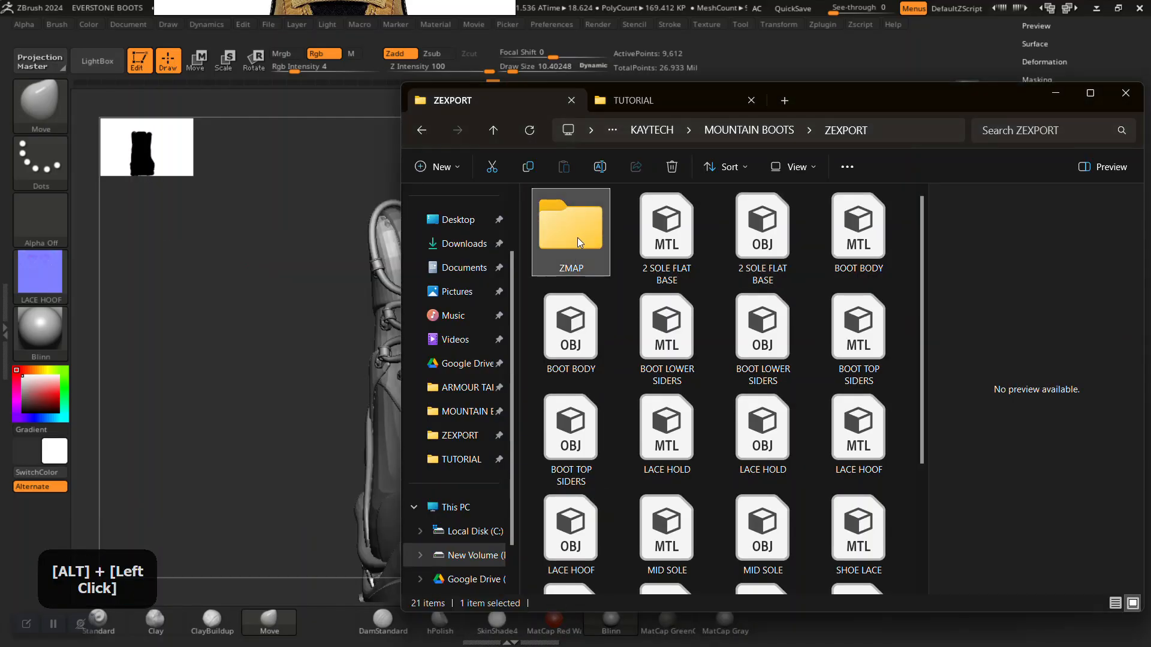
{"action": "double_click", "coordinate": [578, 238]}
{"action": "left_click", "coordinate": [580, 244]}
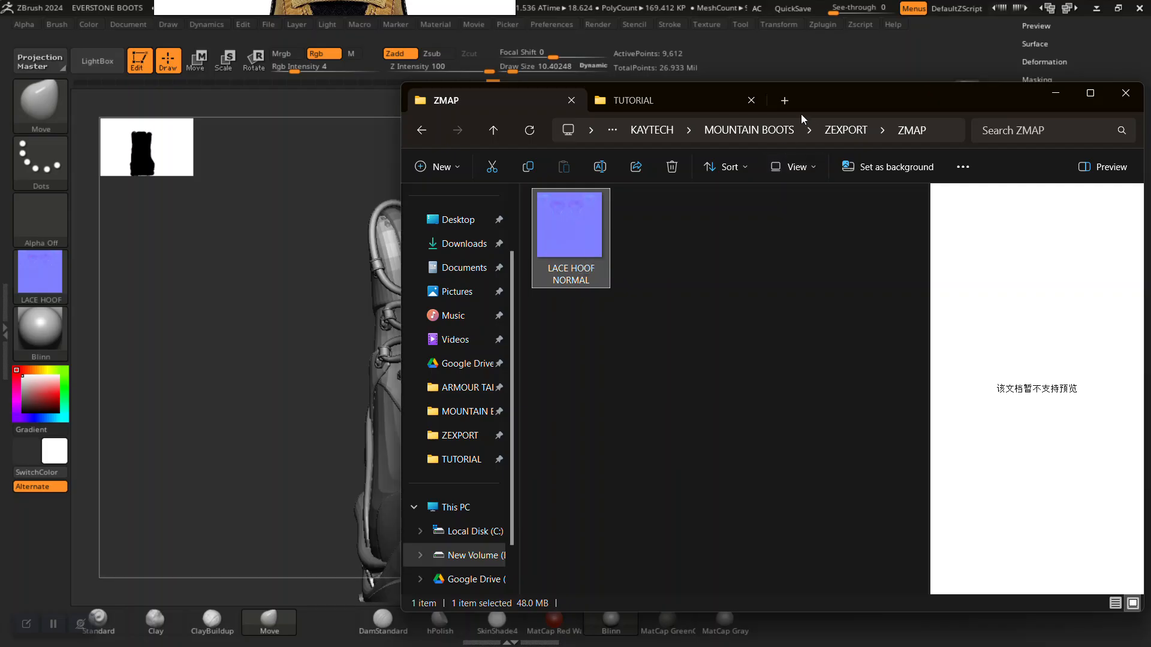
{"action": "left_click_drag", "start_coordinate": [815, 99], "coordinate": [790, 91]}
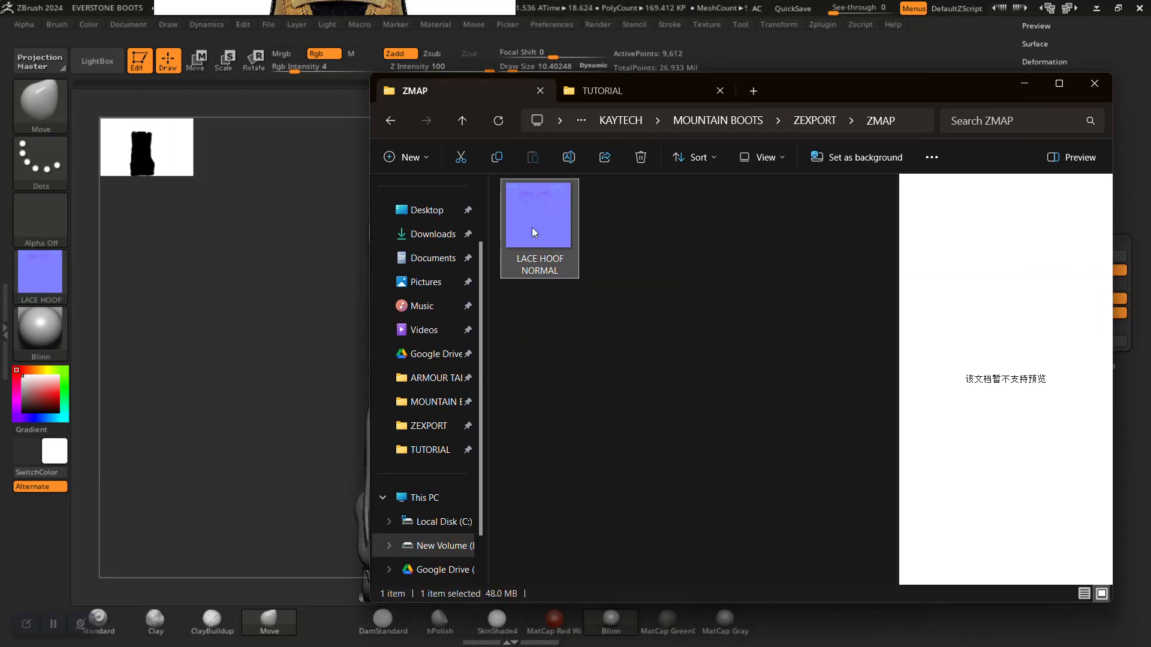
Open LACE HOOF NORMAL.png in the image viewer, examine the baked detail up close, and close it
{"action": "double_click", "coordinate": [531, 227]}
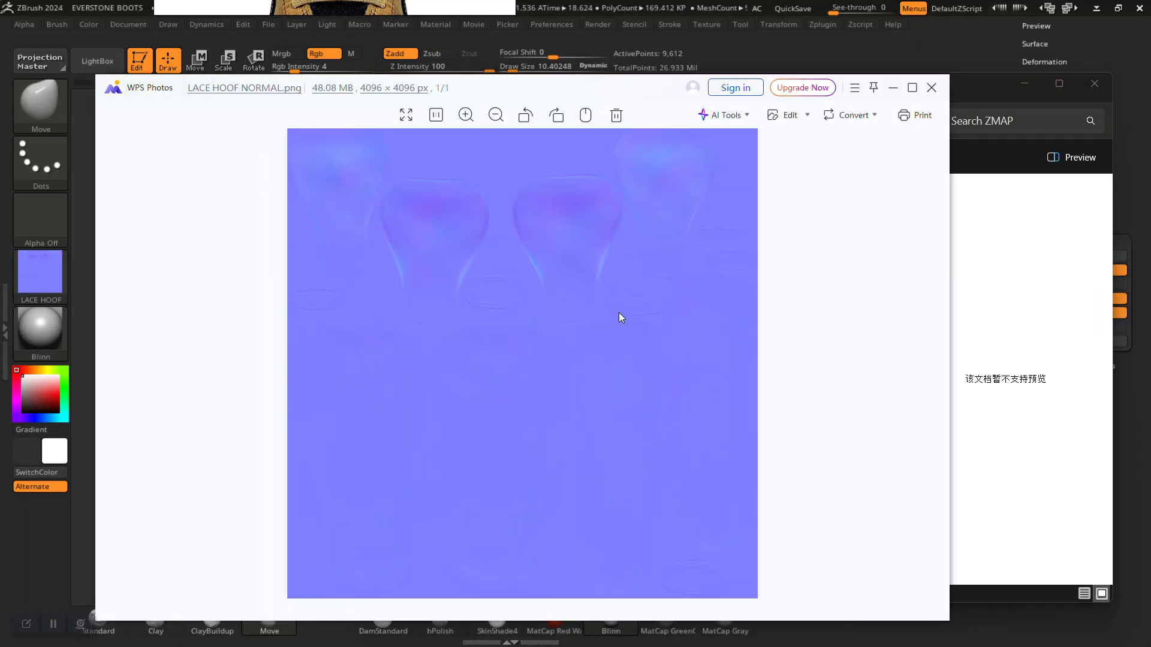
{"action": "scroll", "coordinate": [530, 364], "scroll_direction": "up", "scroll_amount": 4}
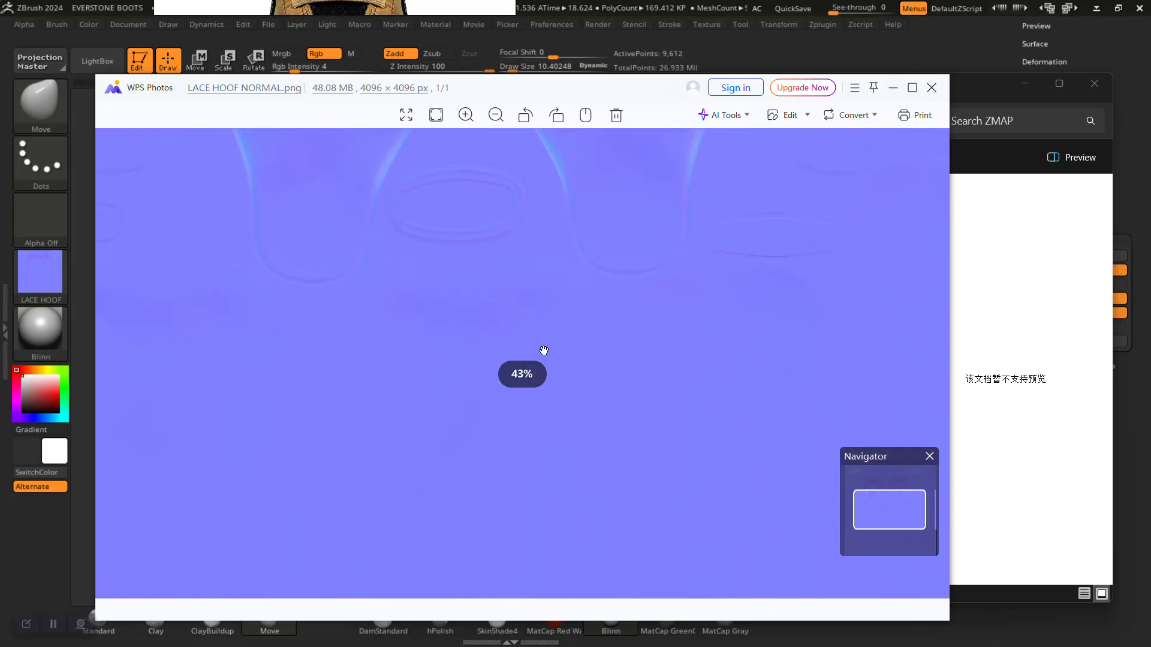
{"action": "scroll", "coordinate": [541, 333], "scroll_direction": "up", "scroll_amount": 5}
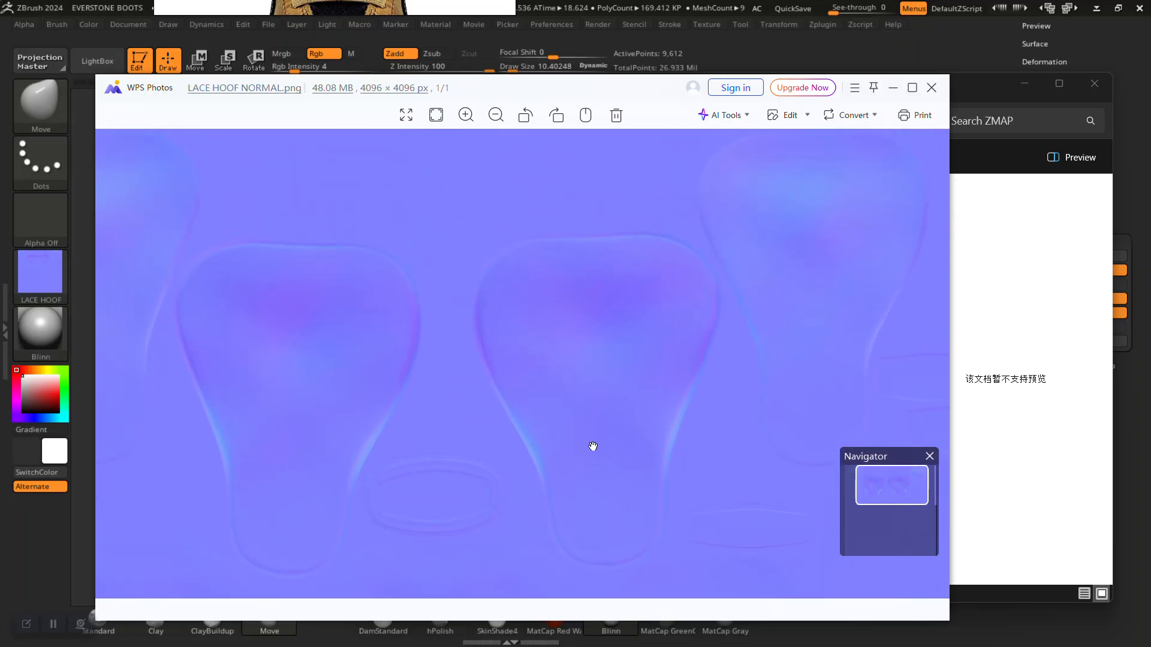
{"action": "left_click_drag", "start_coordinate": [451, 372], "coordinate": [747, 272]}
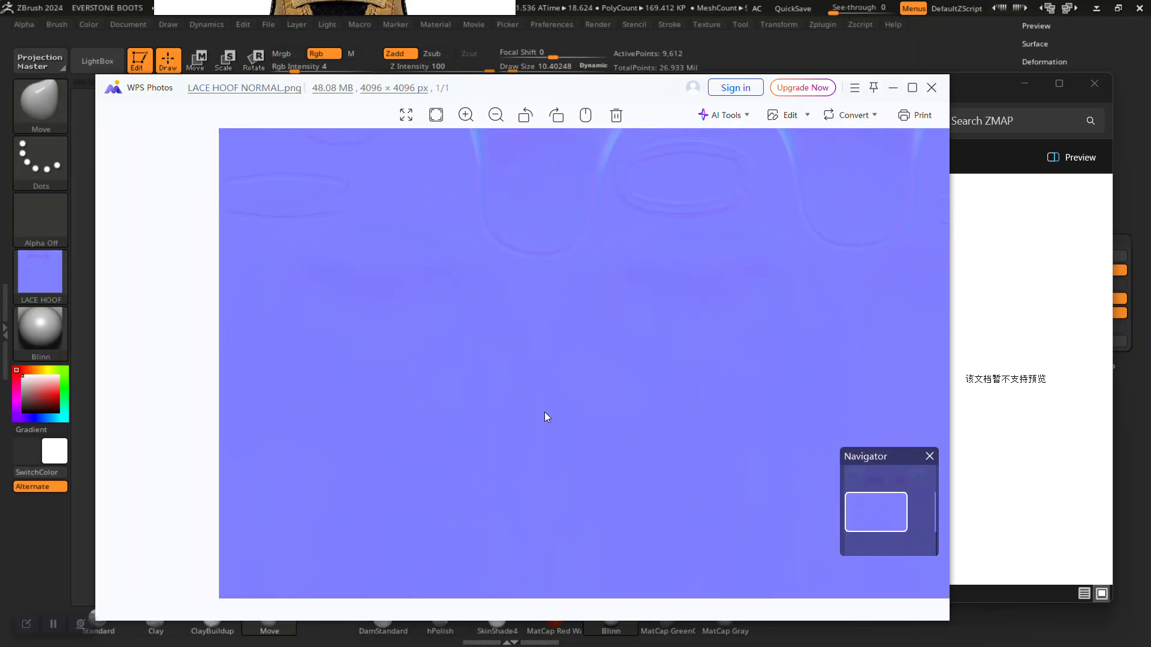
{"action": "left_click_drag", "start_coordinate": [547, 455], "coordinate": [339, 414]}
{"action": "left_click", "coordinate": [932, 88]}
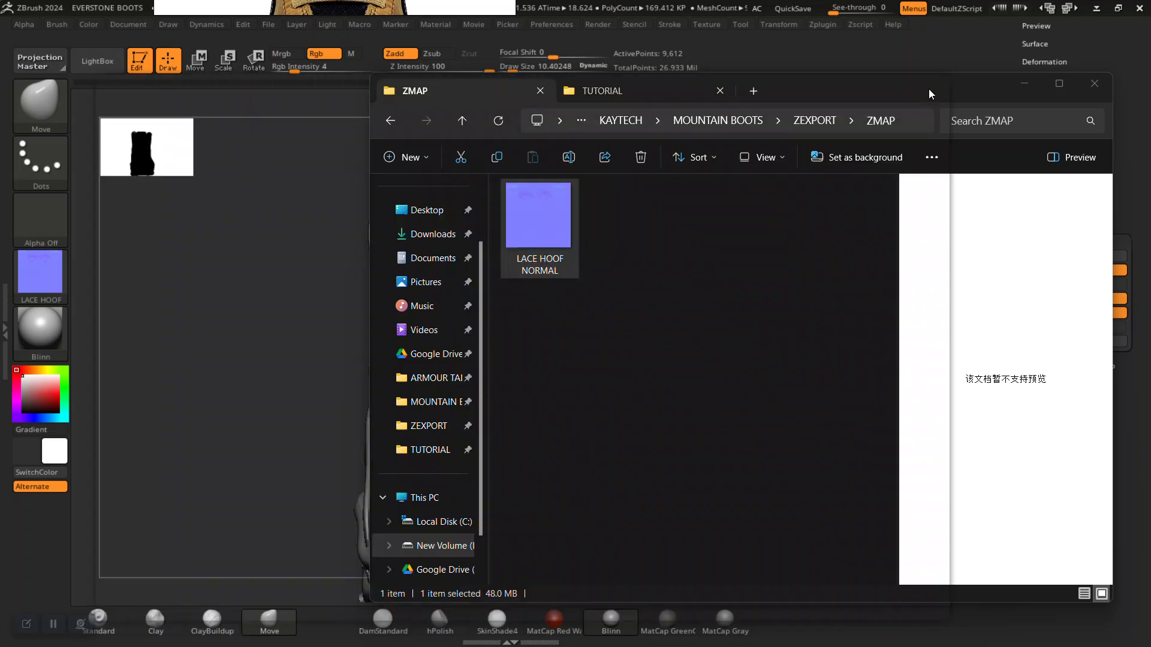
Return to ZBrush, select the SOLE FLAT BASE subtool on the boot, and step down its subdivision level
{"action": "left_click", "coordinate": [869, 53]}
{"action": "left_click_drag", "start_coordinate": [669, 412], "coordinate": [742, 383]}
{"action": "left_click_drag", "start_coordinate": [729, 366], "coordinate": [757, 216], "text": "alt"}
{"action": "left_click_drag", "start_coordinate": [327, 496], "coordinate": [431, 352], "text": "alt"}
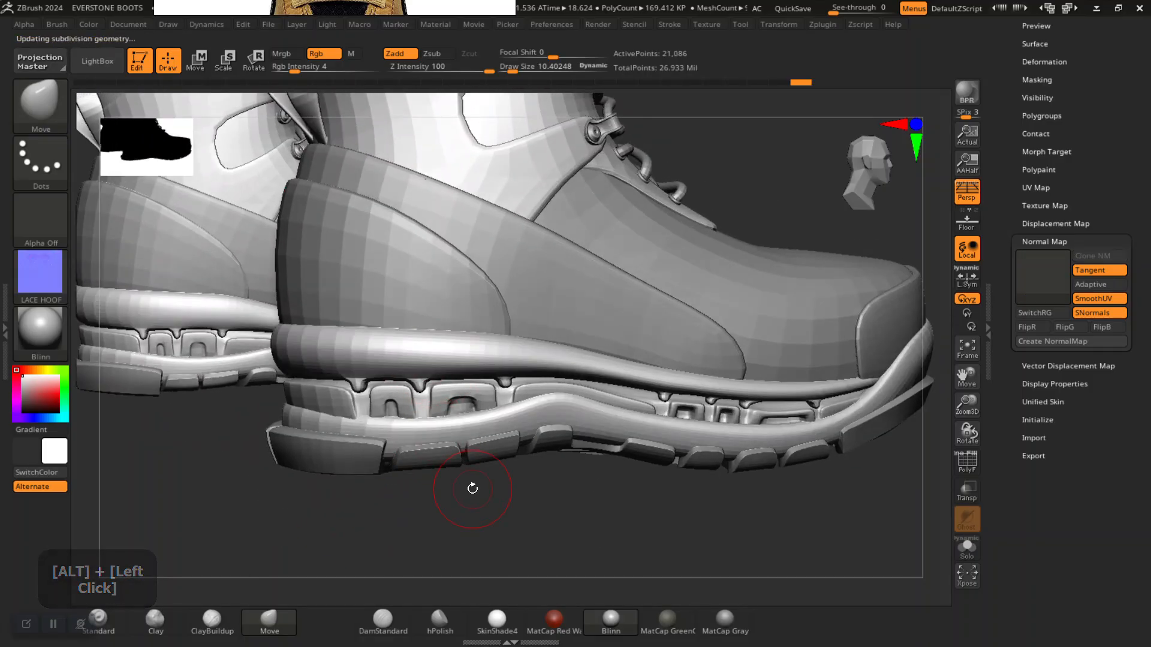
{"action": "mouse_move", "coordinate": [504, 522]}
{"action": "left_mouse_down"}
{"action": "mouse_move", "coordinate": [532, 545]}
{"action": "mouse_move", "coordinate": [480, 539]}
{"action": "mouse_move", "coordinate": [466, 520]}
{"action": "mouse_move", "coordinate": [483, 529]}
{"action": "left_mouse_up"}
{"action": "key", "text": "shift+d"}
{"action": "key", "text": "shift+d"}
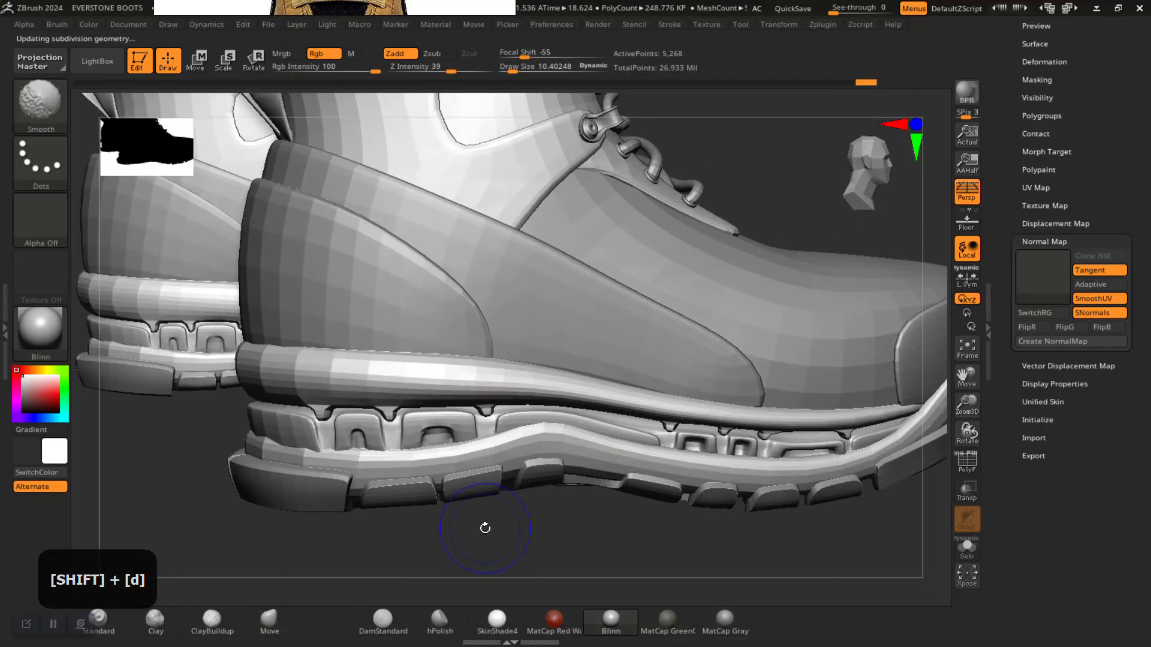
{"action": "left_click_drag", "start_coordinate": [526, 539], "coordinate": [561, 520], "text": "alt"}
Examine the Subtool list to identify the selected sole mesh in the HIKING BOOT folder
{"action": "left_click_drag", "start_coordinate": [1015, 136], "coordinate": [1016, 255]}
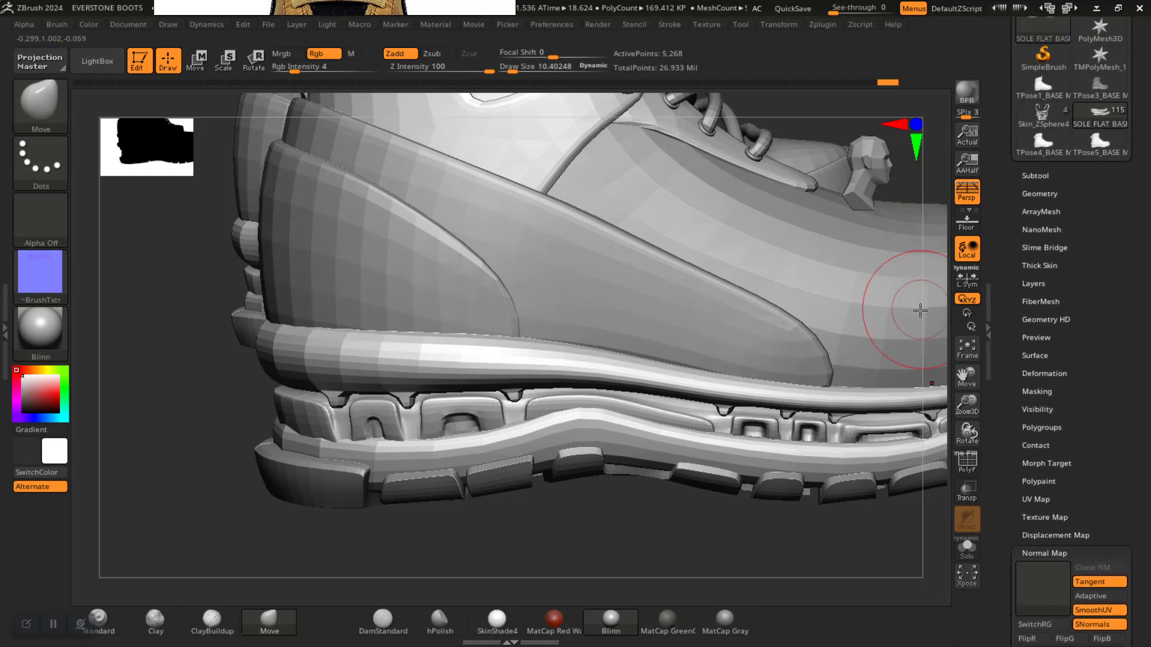
{"action": "left_click", "coordinate": [1034, 176]}
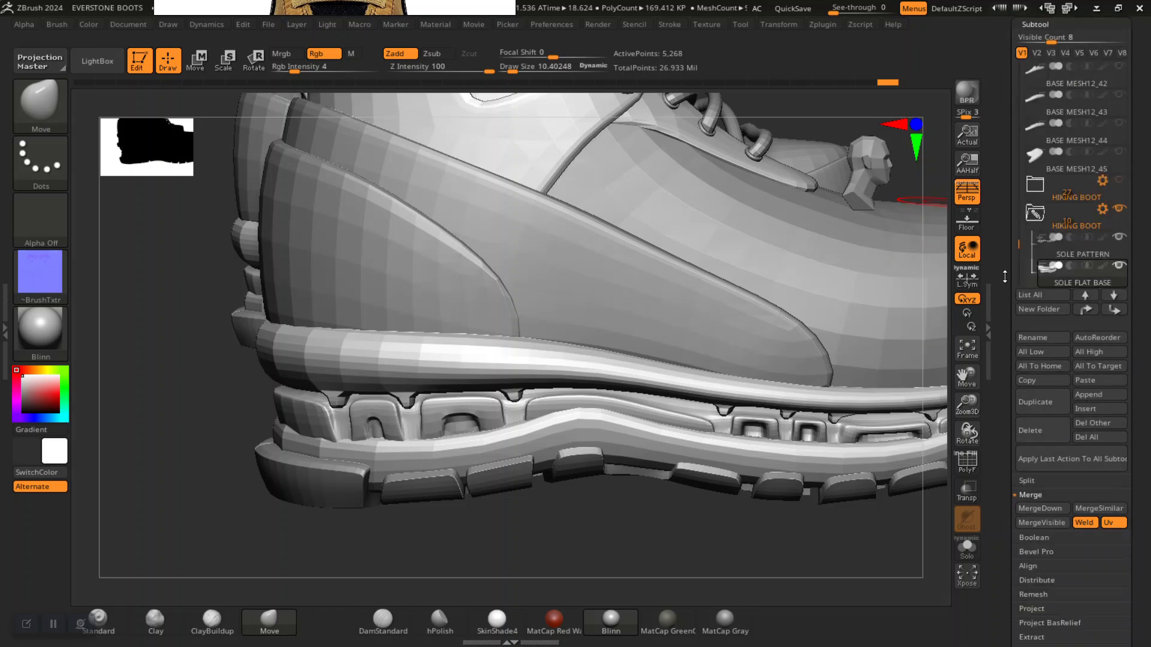
{"action": "mouse_move", "coordinate": [1053, 279]}
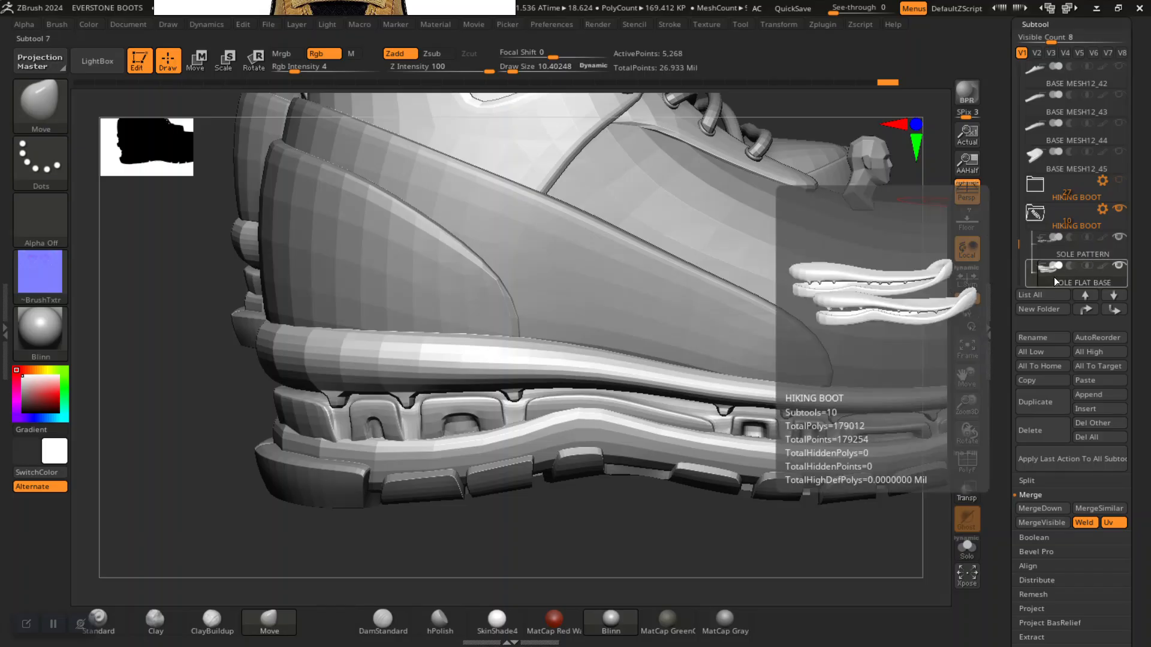
{"action": "left_click_drag", "start_coordinate": [1005, 273], "coordinate": [1001, 285]}
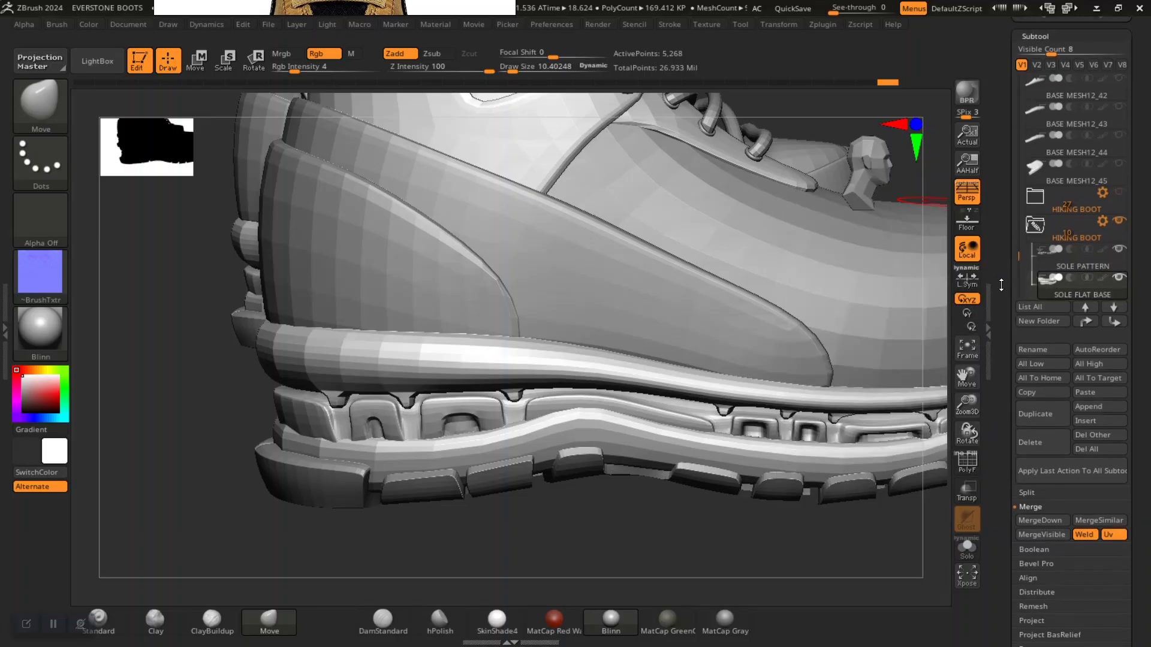
{"action": "left_click_drag", "start_coordinate": [712, 556], "coordinate": [670, 501], "text": "alt"}
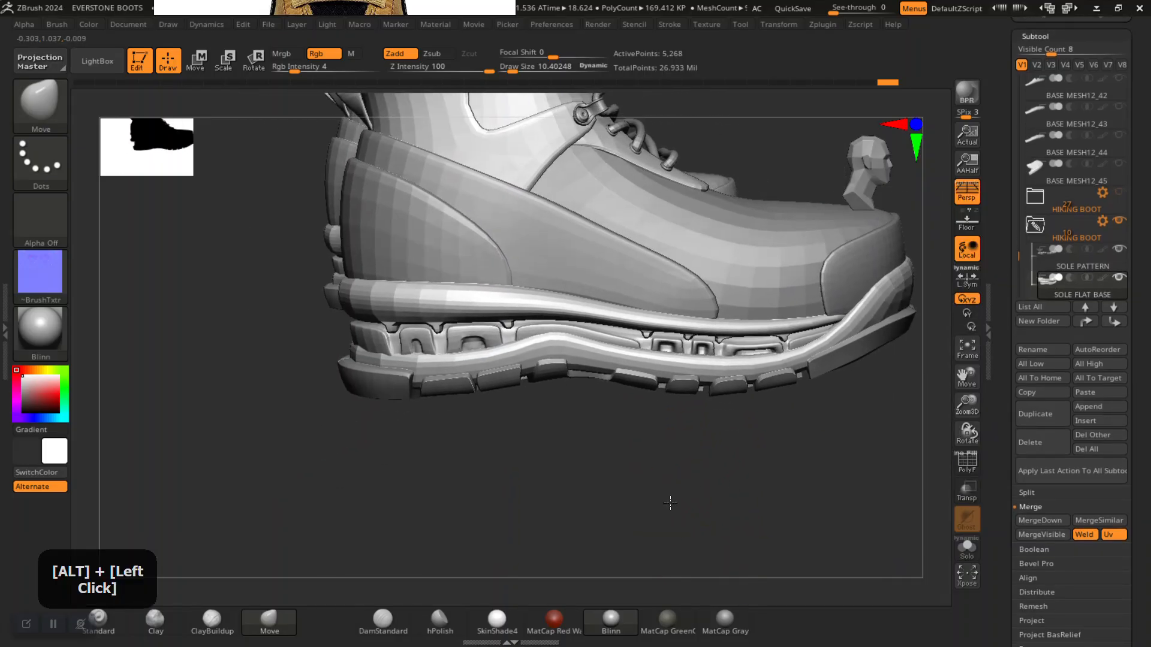
Try to import SOLE FLAT BASE.obj from the ZEXPORT folder into the SOLE FLAT BASE subtool
{"action": "left_click_drag", "start_coordinate": [1005, 256], "coordinate": [989, 391]}
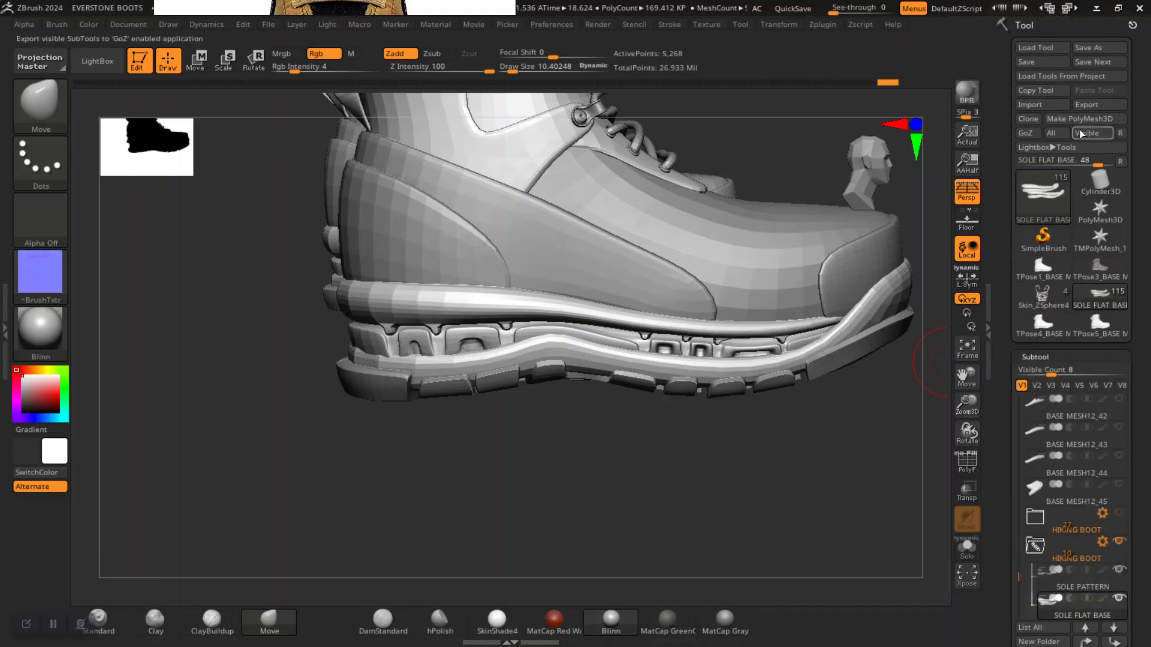
{"action": "left_click", "coordinate": [1055, 105]}
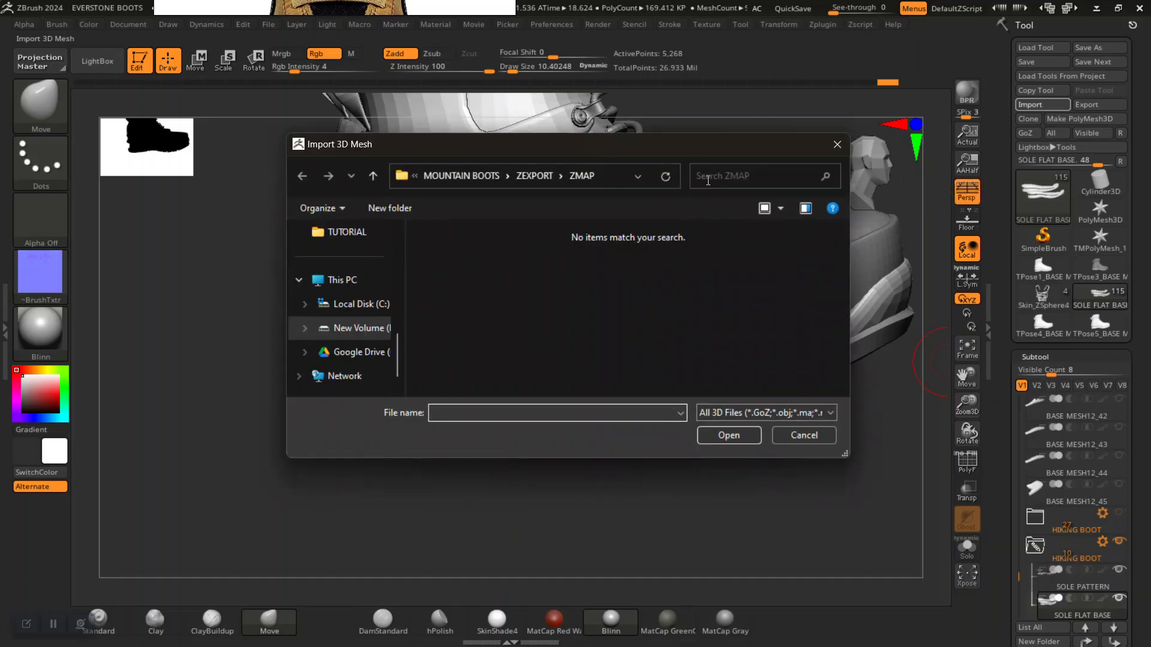
{"action": "left_click", "coordinate": [520, 174]}
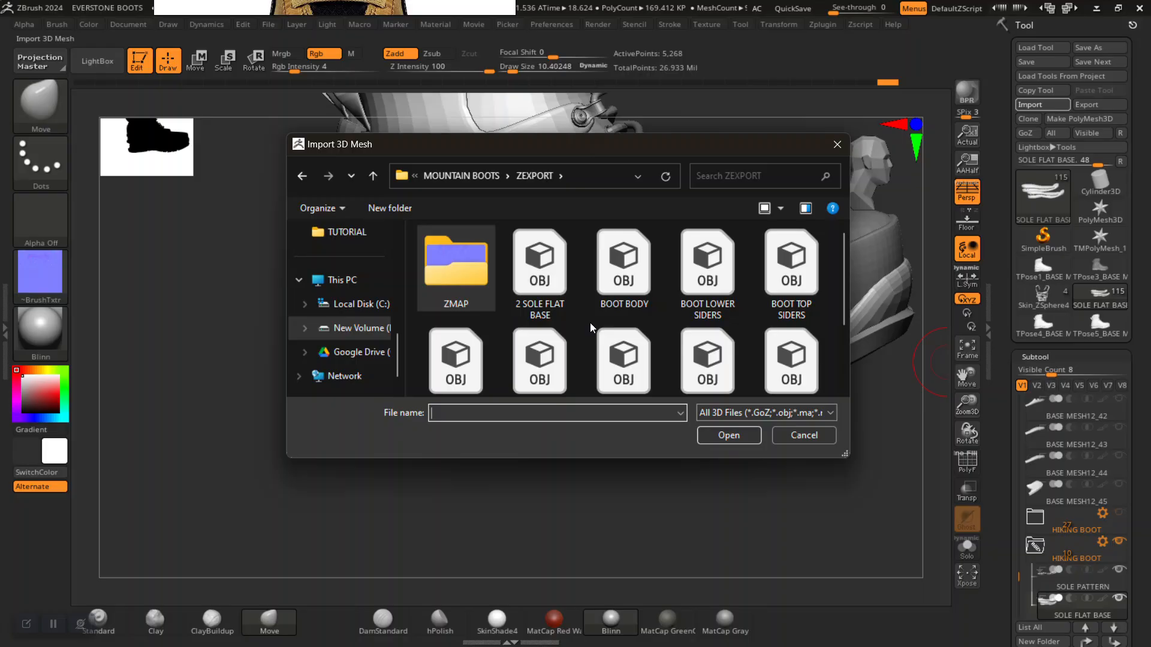
{"action": "scroll", "coordinate": [603, 304], "scroll_direction": "down", "scroll_amount": 3}
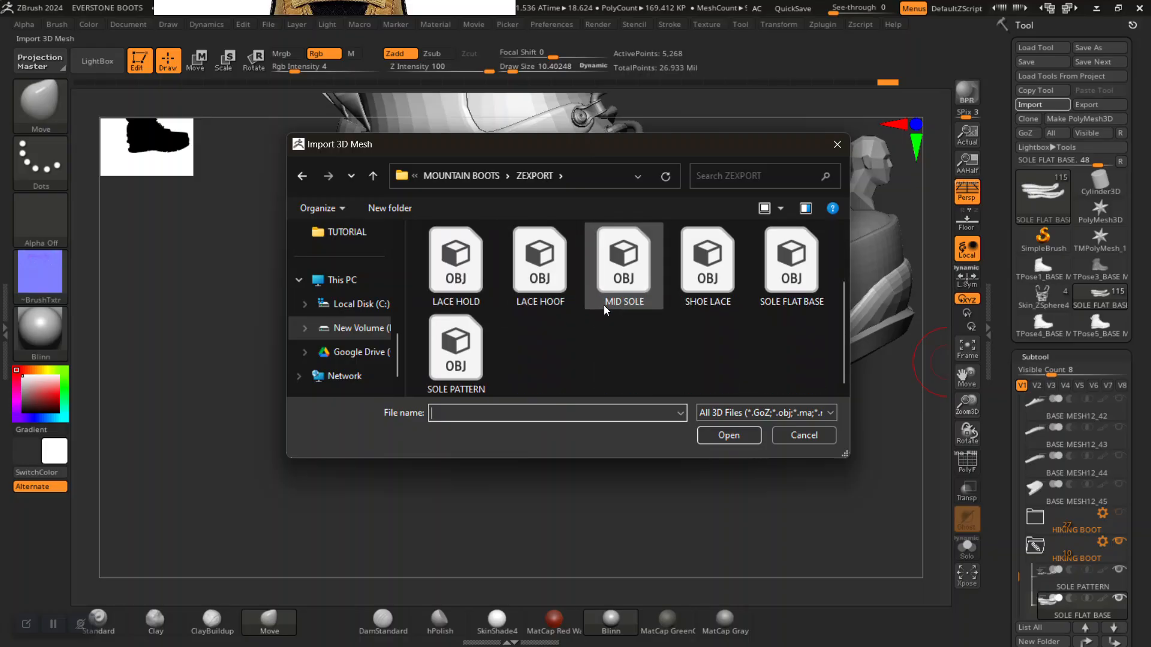
{"action": "left_click", "coordinate": [782, 285]}
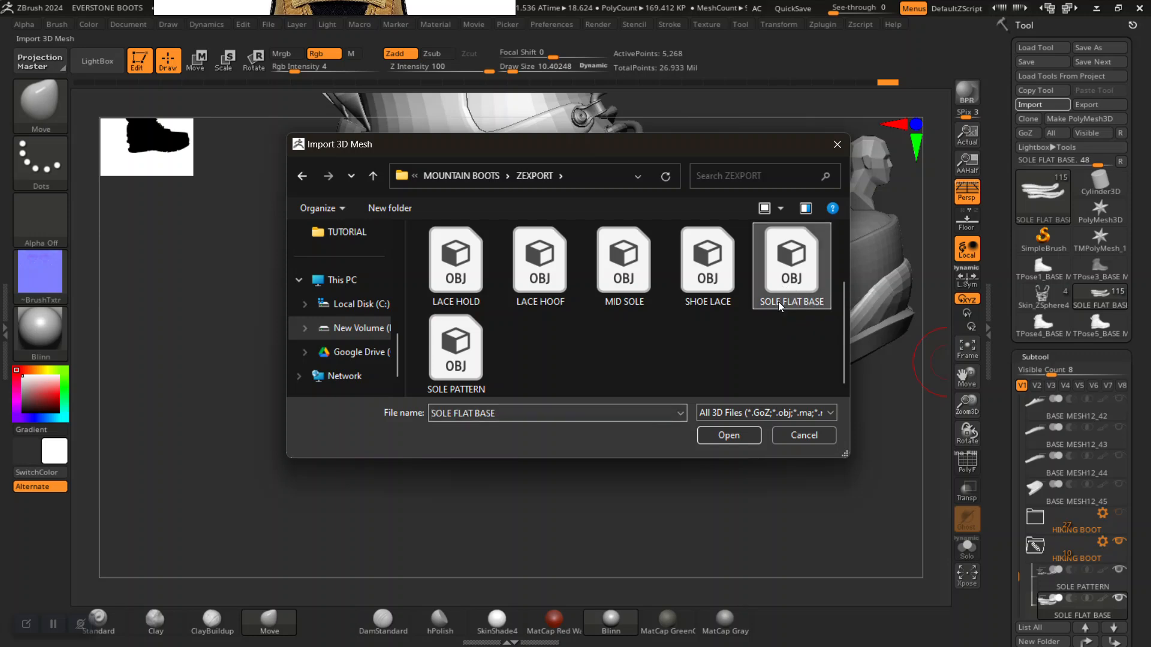
{"action": "left_click", "coordinate": [723, 440]}
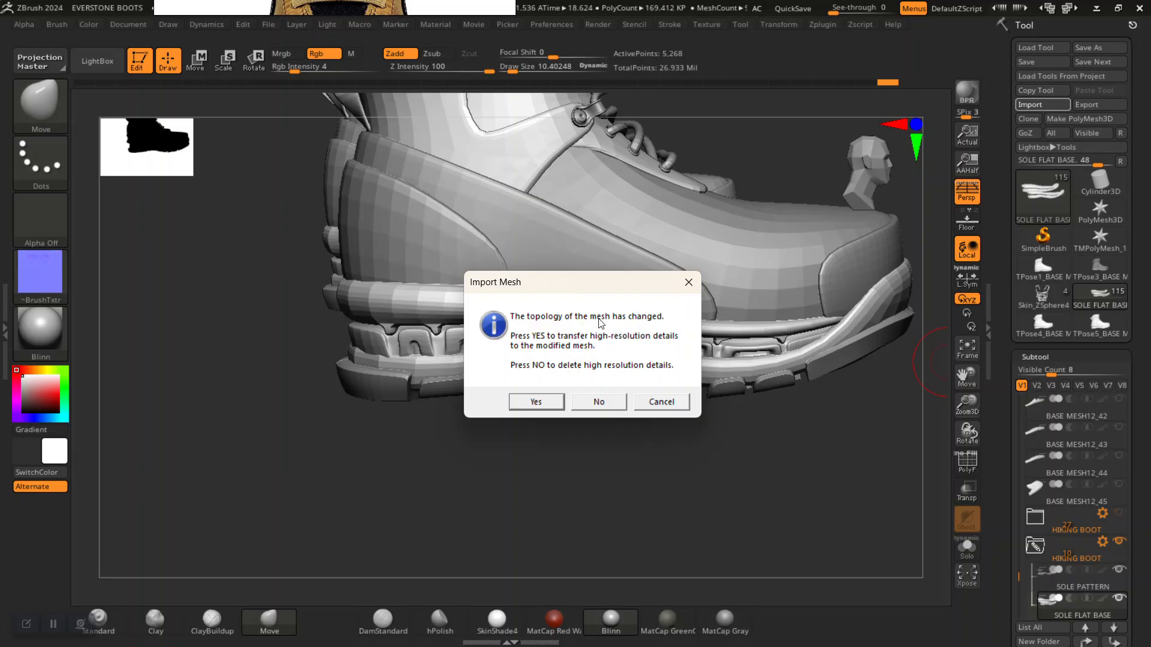
{"action": "mouse_move", "coordinate": [602, 293]}
{"action": "left_mouse_down"}
{"action": "mouse_move", "coordinate": [601, 307]}
{"action": "mouse_move", "coordinate": [727, 403]}
{"action": "mouse_move", "coordinate": [615, 280]}
{"action": "left_mouse_up"}
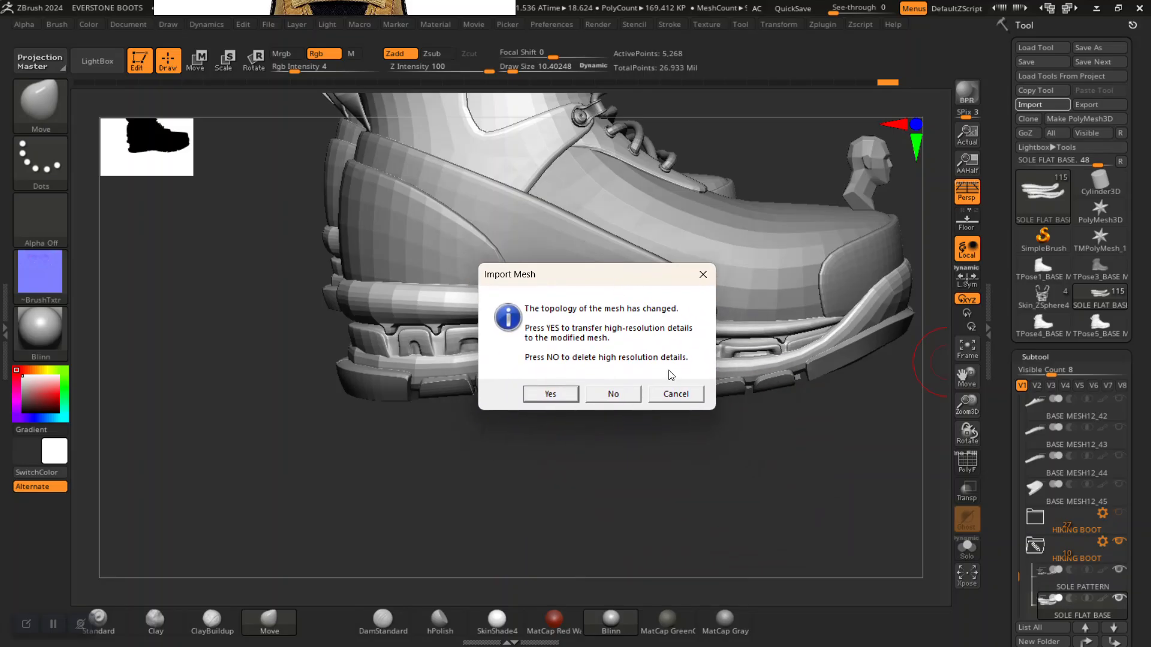
{"action": "left_click", "coordinate": [672, 395]}
{"action": "left_click_drag", "start_coordinate": [578, 483], "coordinate": [496, 558], "text": "alt"}
{"action": "scroll", "coordinate": [1023, 518], "scroll_direction": "down", "scroll_amount": 15}
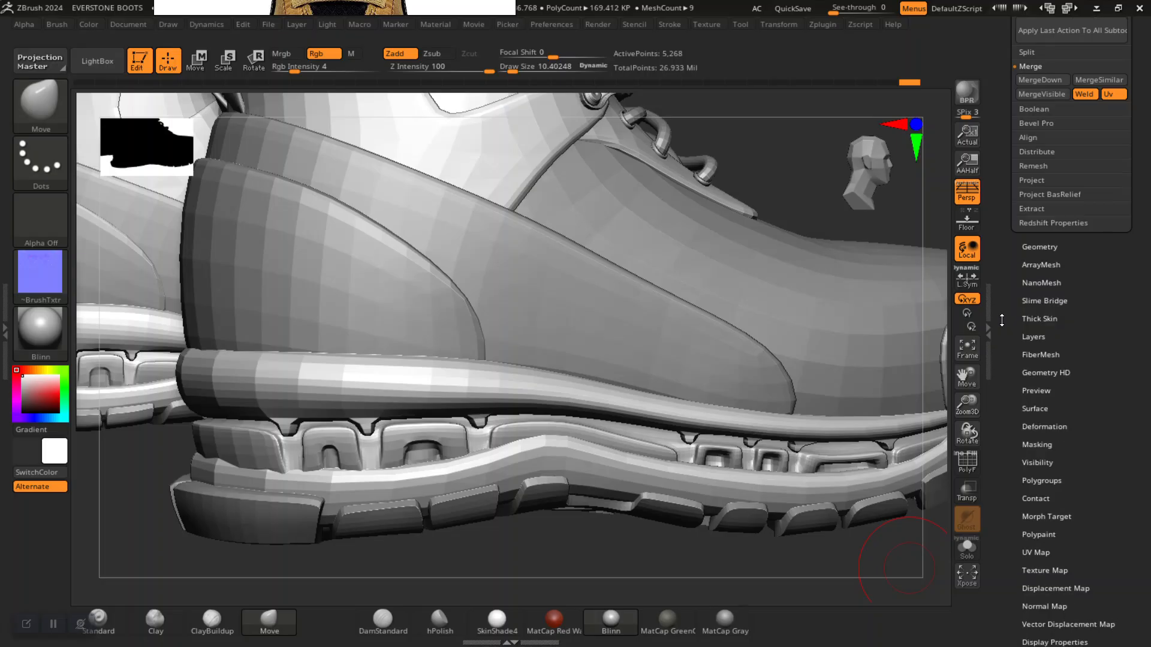
{"action": "left_click_drag", "start_coordinate": [635, 540], "coordinate": [440, 342], "text": "alt"}
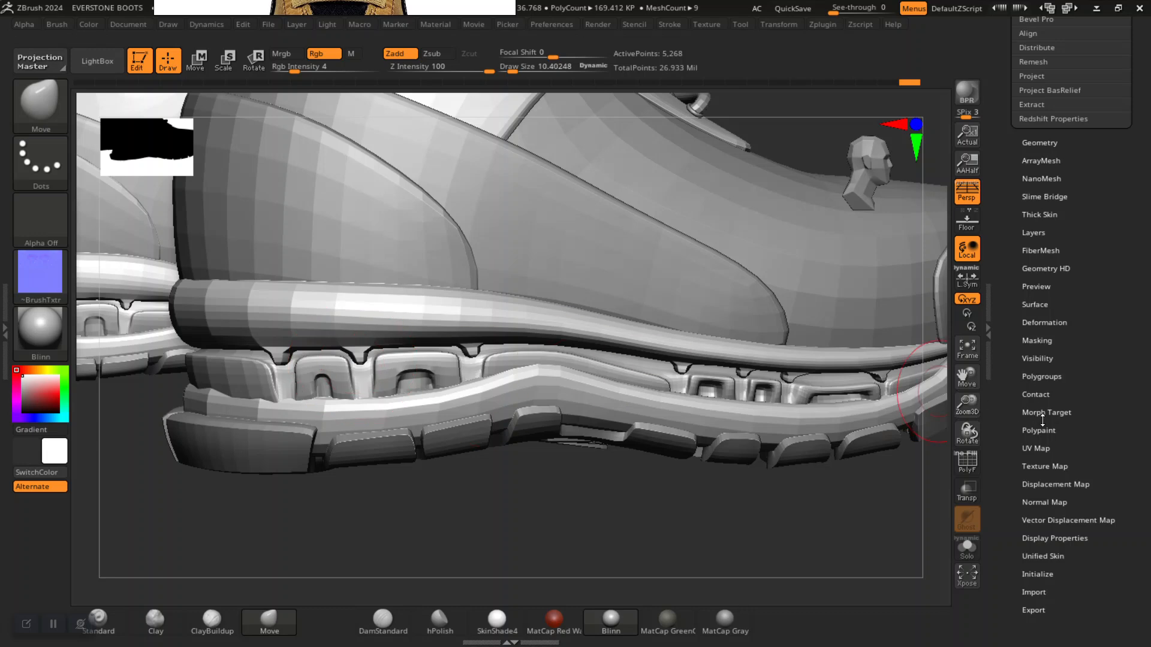
Delete the existing UVs of the SOLE FLAT BASE subtool
{"action": "mouse_move", "coordinate": [682, 528]}
{"action": "left_mouse_down"}
{"action": "mouse_move", "coordinate": [673, 531]}
{"action": "mouse_move", "coordinate": [687, 532]}
{"action": "left_mouse_up"}
{"action": "left_click_drag", "start_coordinate": [609, 525], "coordinate": [629, 483], "text": "alt"}
{"action": "left_click_drag", "start_coordinate": [702, 509], "coordinate": [719, 501]}
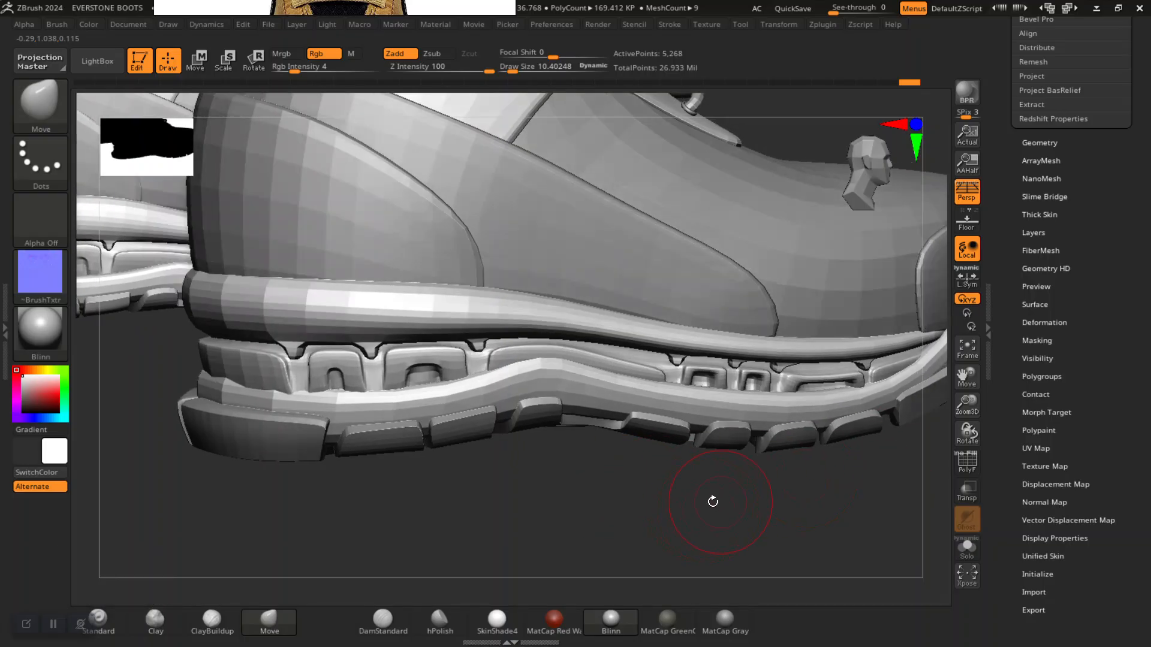
{"action": "left_click", "coordinate": [381, 402], "text": "alt"}
{"action": "left_click_drag", "start_coordinate": [695, 462], "coordinate": [744, 443]}
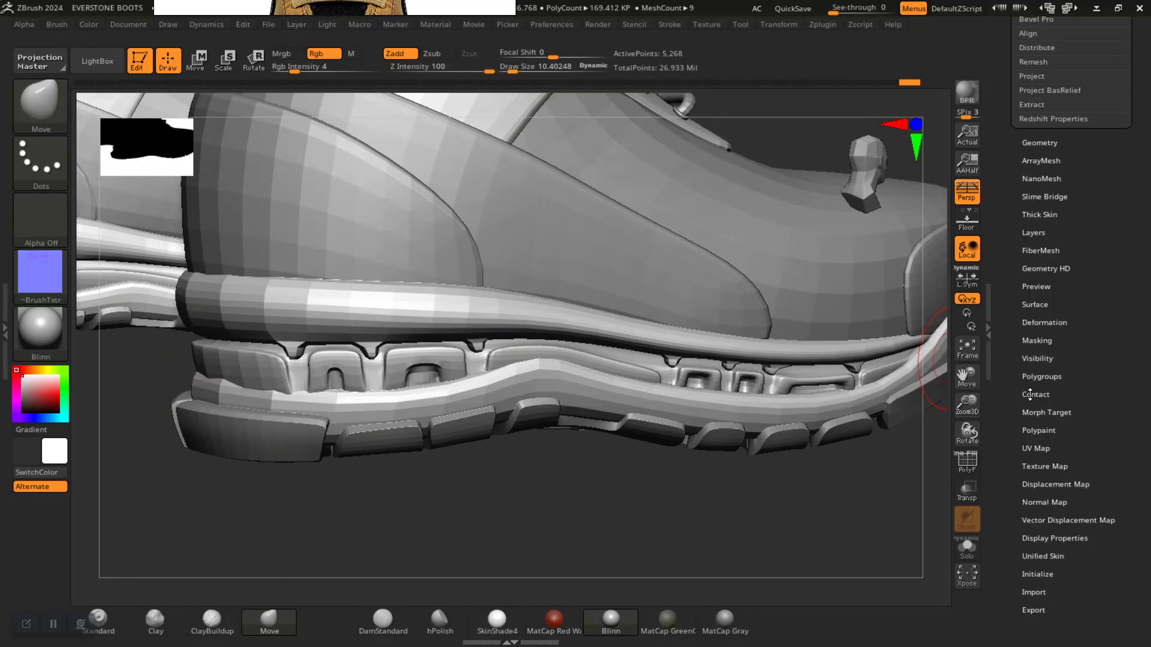
{"action": "left_click", "coordinate": [1036, 447]}
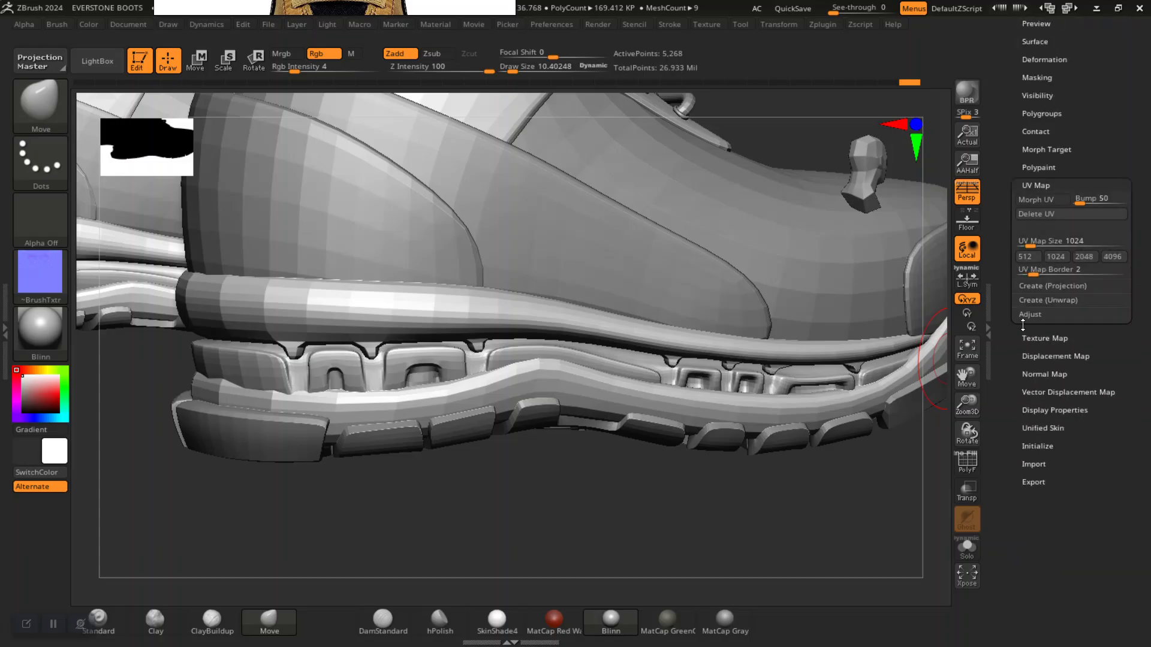
{"action": "left_click", "coordinate": [1034, 214]}
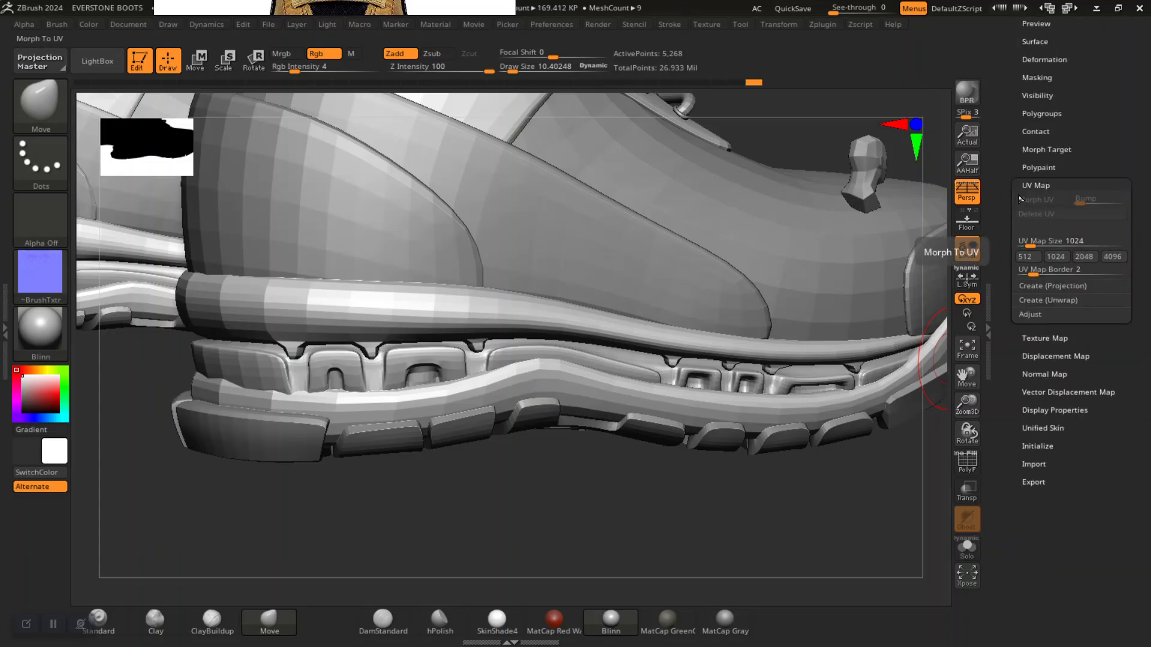
Try again to import SOLE FLAT BASE.obj from the ZEXPORT folder into the SOLE FLAT BASE subtool
{"action": "scroll", "coordinate": [1020, 184], "scroll_direction": "up", "scroll_amount": 10}
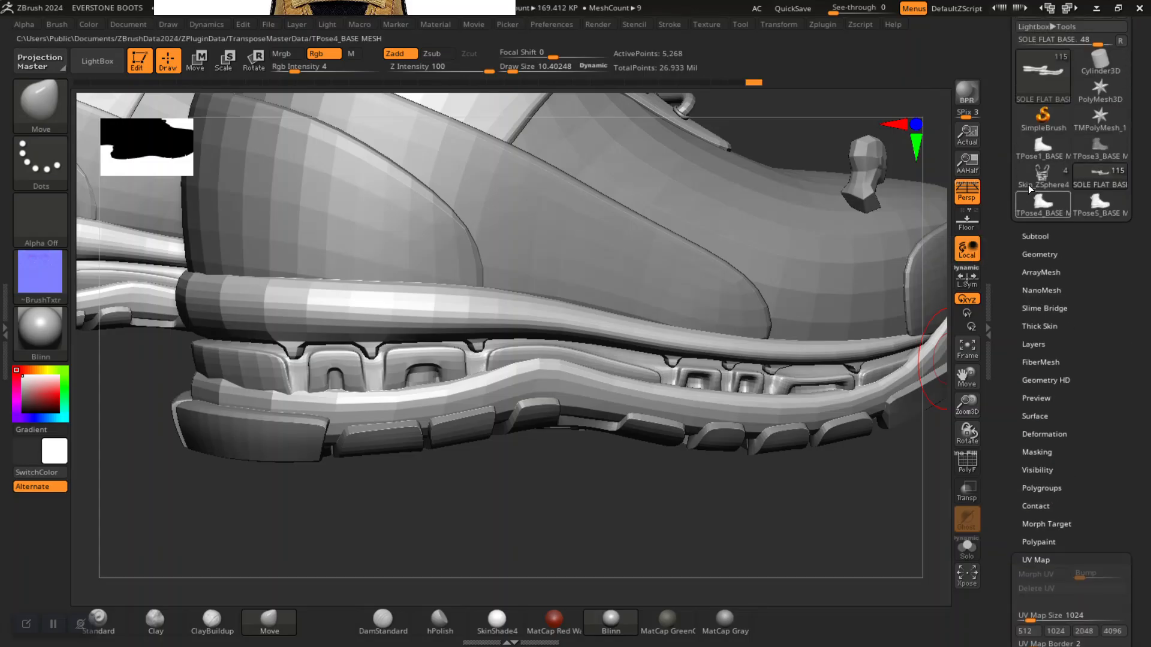
{"action": "mouse_move", "coordinate": [1029, 184]}
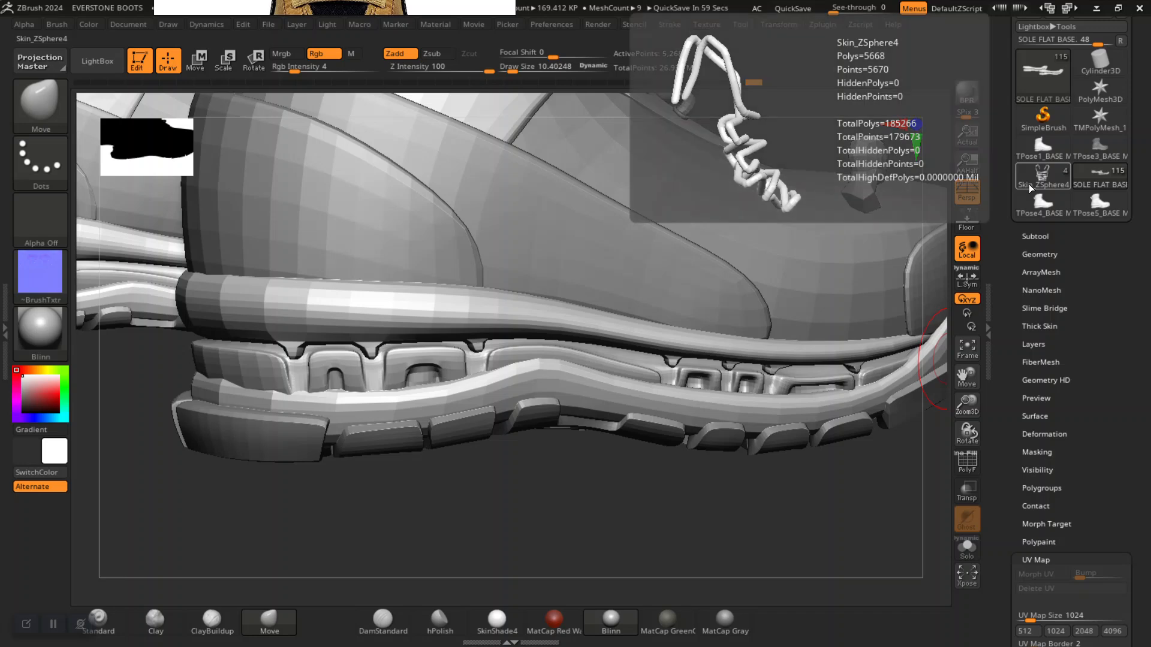
{"action": "left_click_drag", "start_coordinate": [630, 492], "coordinate": [625, 487], "text": "alt"}
{"action": "left_click_drag", "start_coordinate": [999, 209], "coordinate": [1016, 247]}
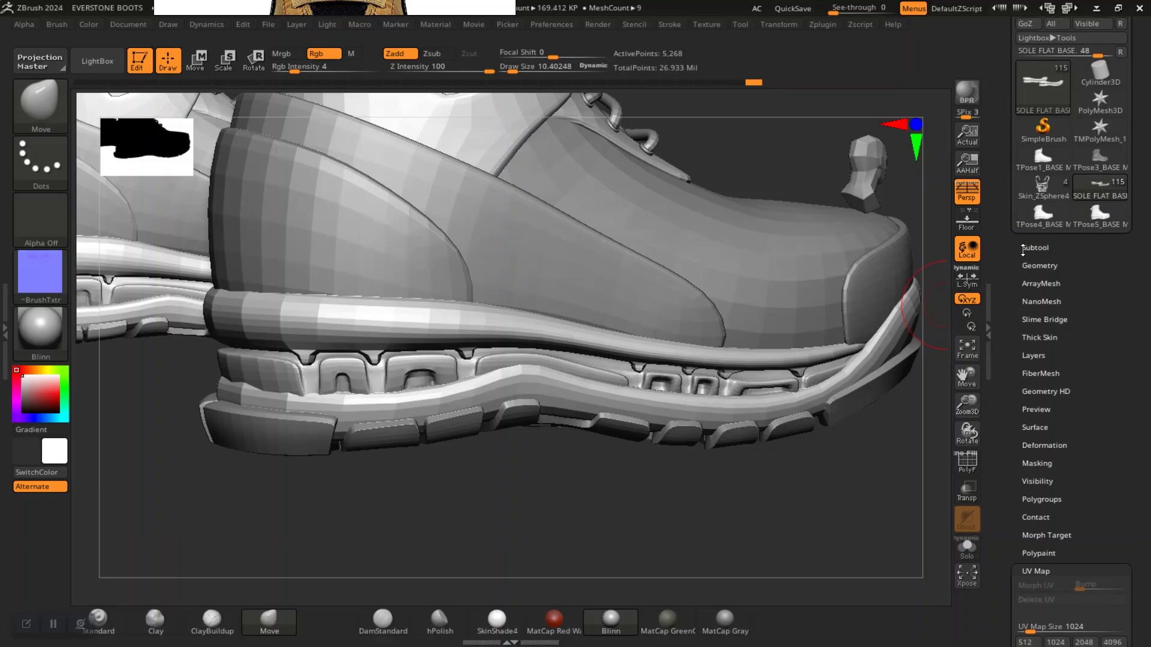
{"action": "left_click_drag", "start_coordinate": [1005, 221], "coordinate": [1004, 296]}
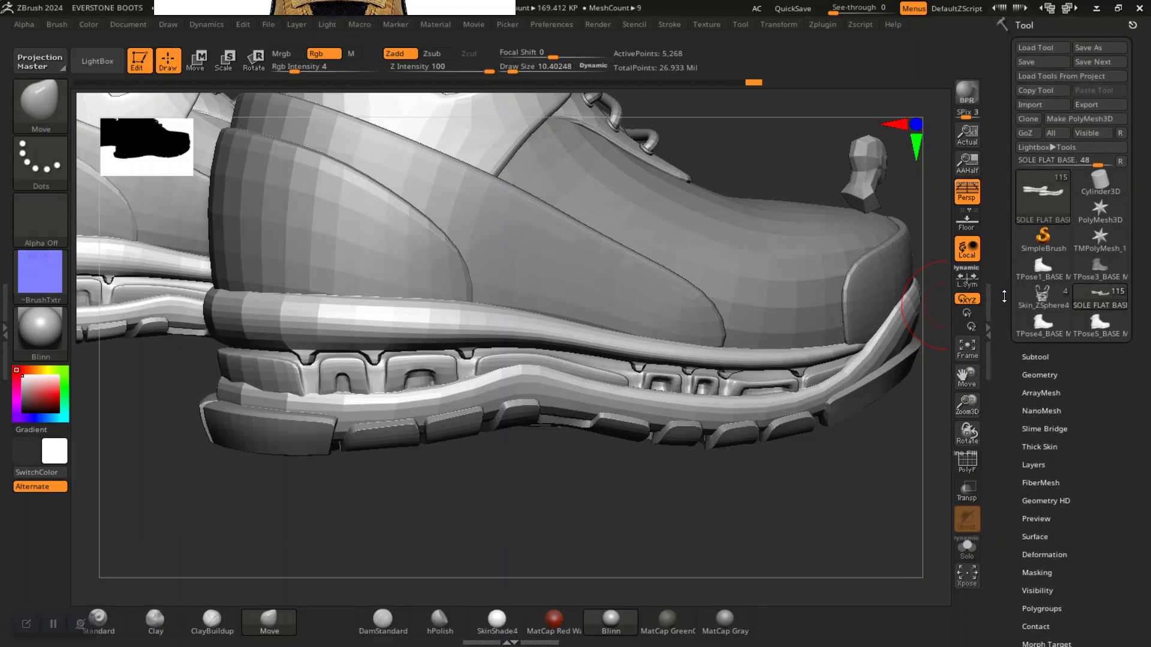
{"action": "left_click", "coordinate": [1055, 103]}
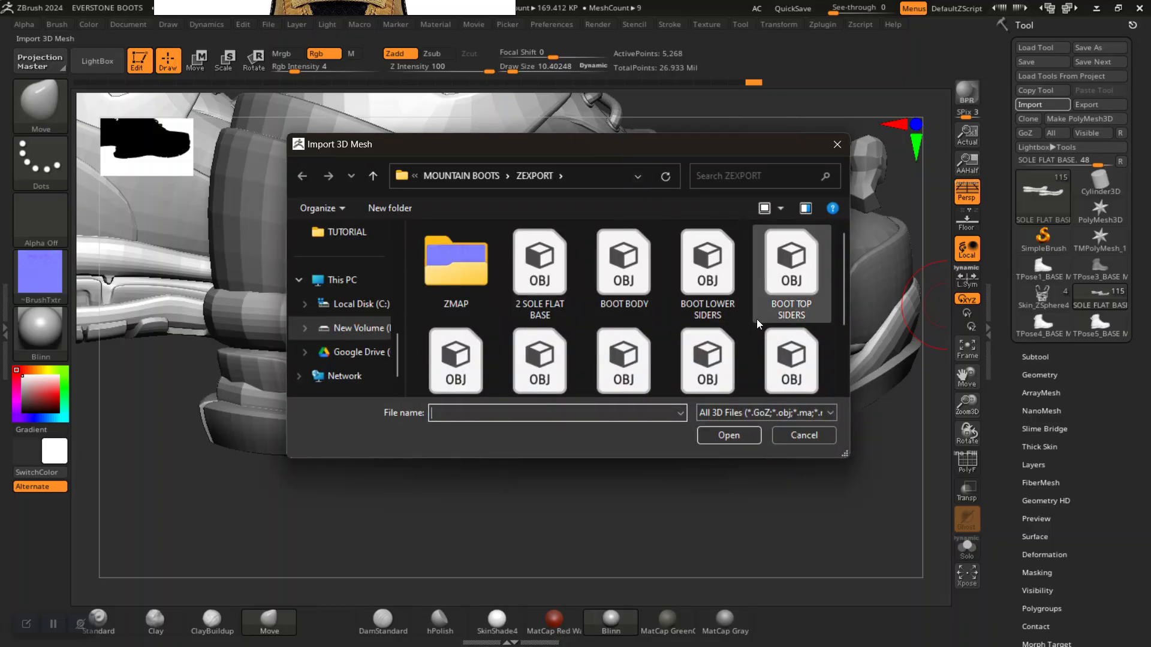
{"action": "scroll", "coordinate": [757, 319], "scroll_direction": "down", "scroll_amount": 3}
{"action": "left_click", "coordinate": [791, 264]}
{"action": "left_click", "coordinate": [723, 430]}
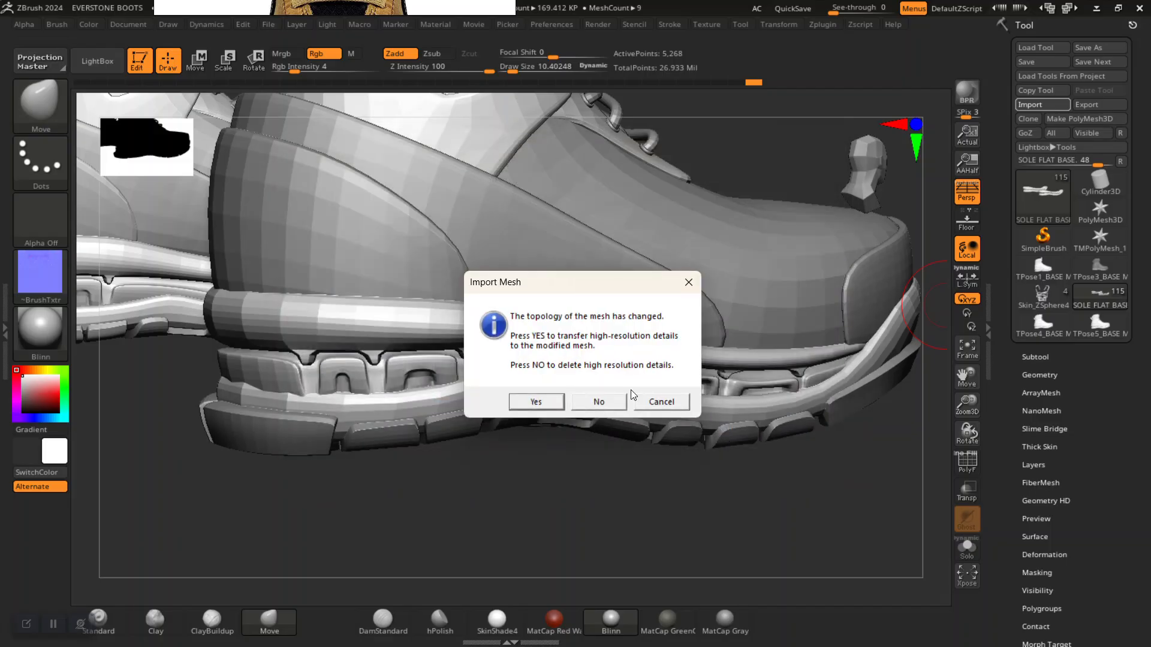
{"action": "left_click", "coordinate": [659, 403]}
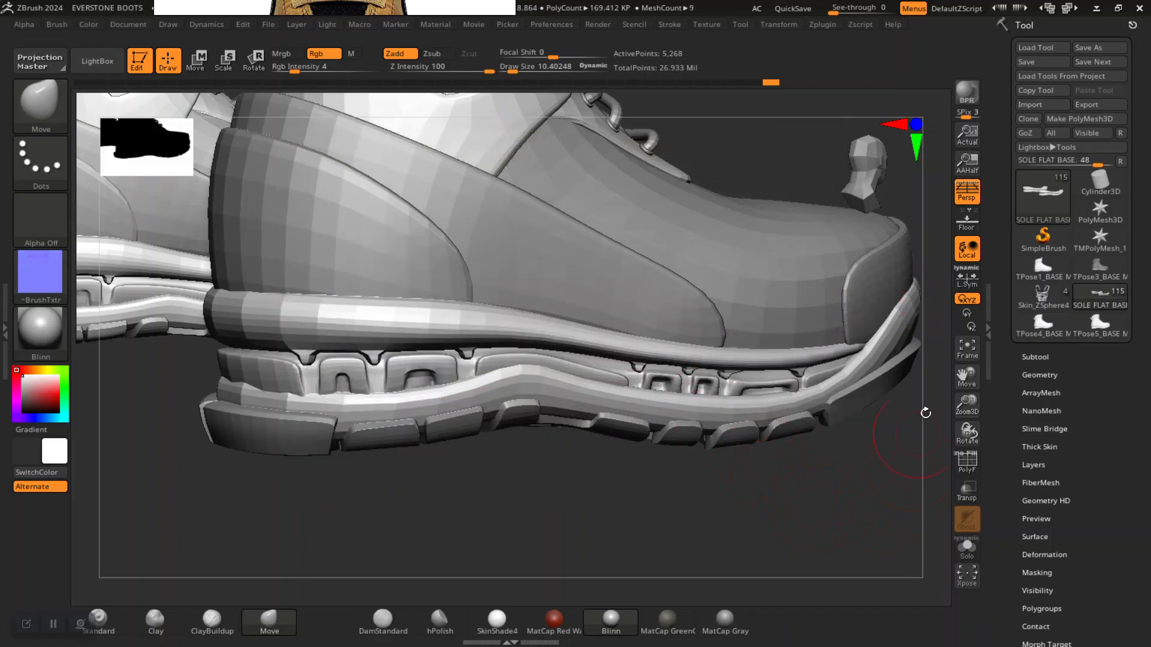
Hide the original SOLE FLAT BASE subtool, append a sphere as a new subtool and select it
{"action": "scroll", "coordinate": [998, 397], "scroll_direction": "down", "scroll_amount": 1}
{"action": "left_click", "coordinate": [1027, 324]}
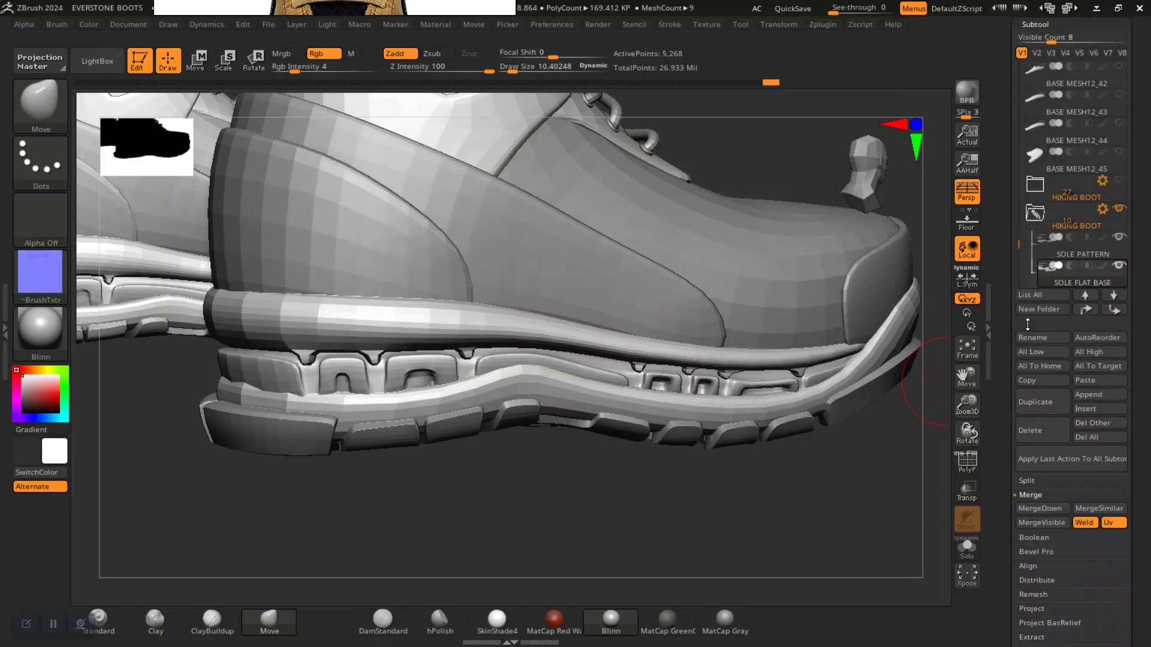
{"action": "scroll", "coordinate": [1013, 297], "scroll_direction": "down", "scroll_amount": 2}
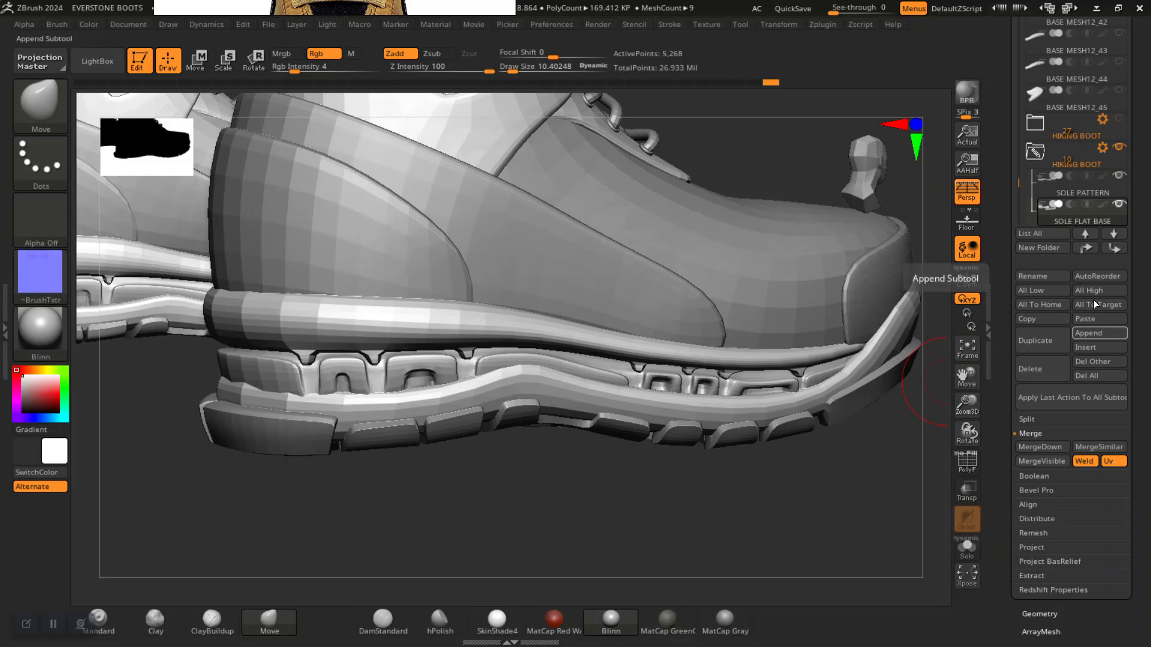
{"action": "mouse_move", "coordinate": [1117, 208]}
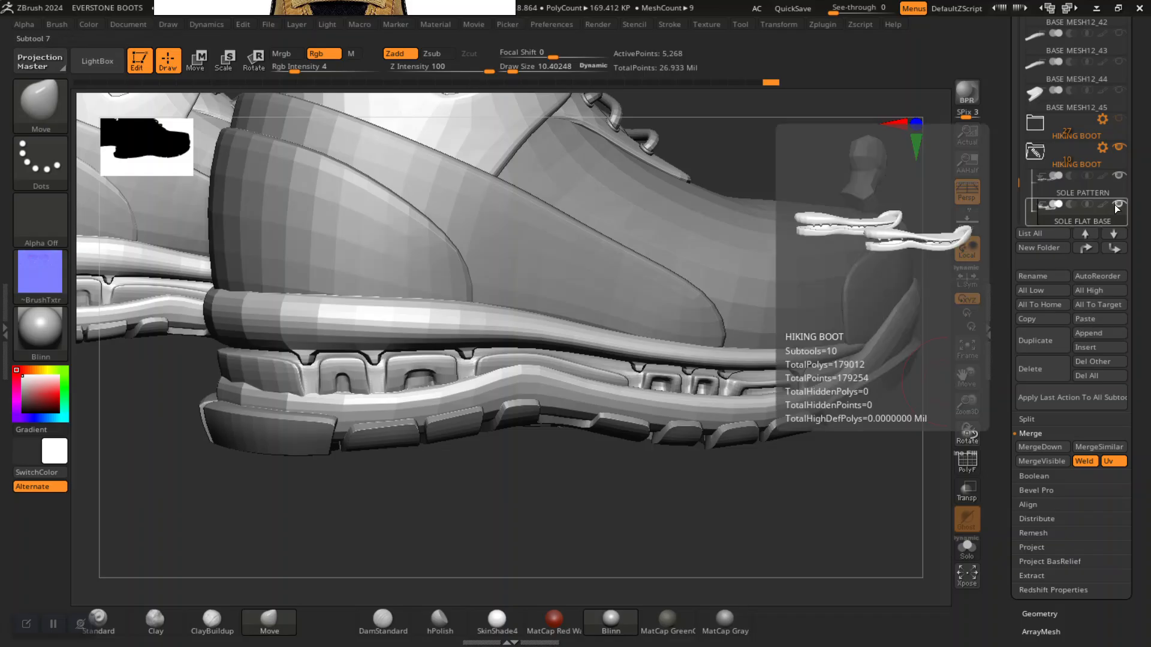
{"action": "left_click", "coordinate": [1091, 335]}
{"action": "left_click", "coordinate": [515, 412]}
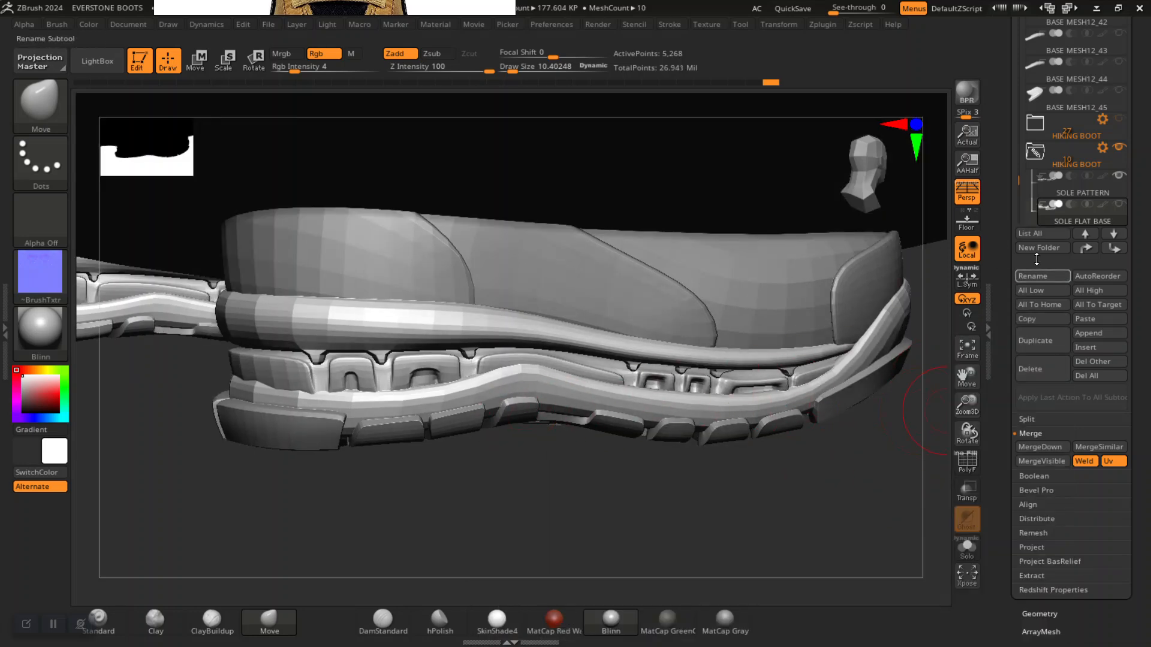
{"action": "mouse_move", "coordinate": [1021, 188]}
{"action": "left_mouse_down"}
{"action": "mouse_move", "coordinate": [1013, 214]}
{"action": "mouse_move", "coordinate": [1013, 202]}
{"action": "left_mouse_up"}
{"action": "left_click", "coordinate": [1049, 192]}
Import SOLE FLAT BASE.obj from the ZEXPORT folder into the appended sphere subtool
{"action": "left_click_drag", "start_coordinate": [783, 565], "coordinate": [767, 594], "text": "alt"}
{"action": "scroll", "coordinate": [1035, 189], "scroll_direction": "up", "scroll_amount": 5}
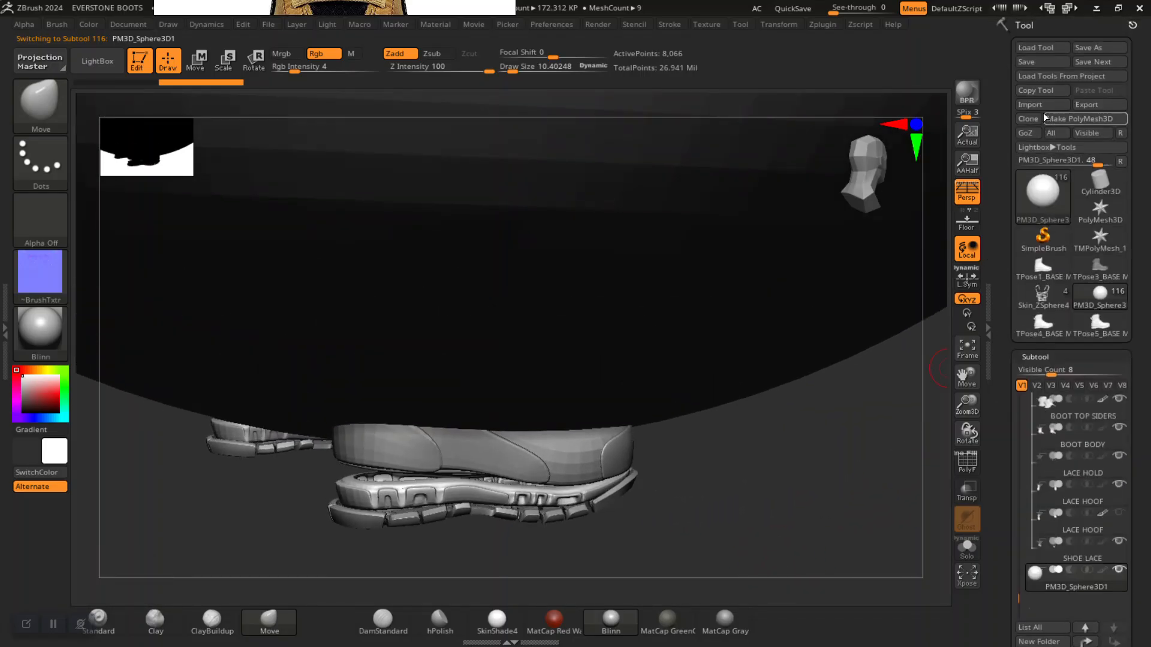
{"action": "left_click", "coordinate": [1042, 105]}
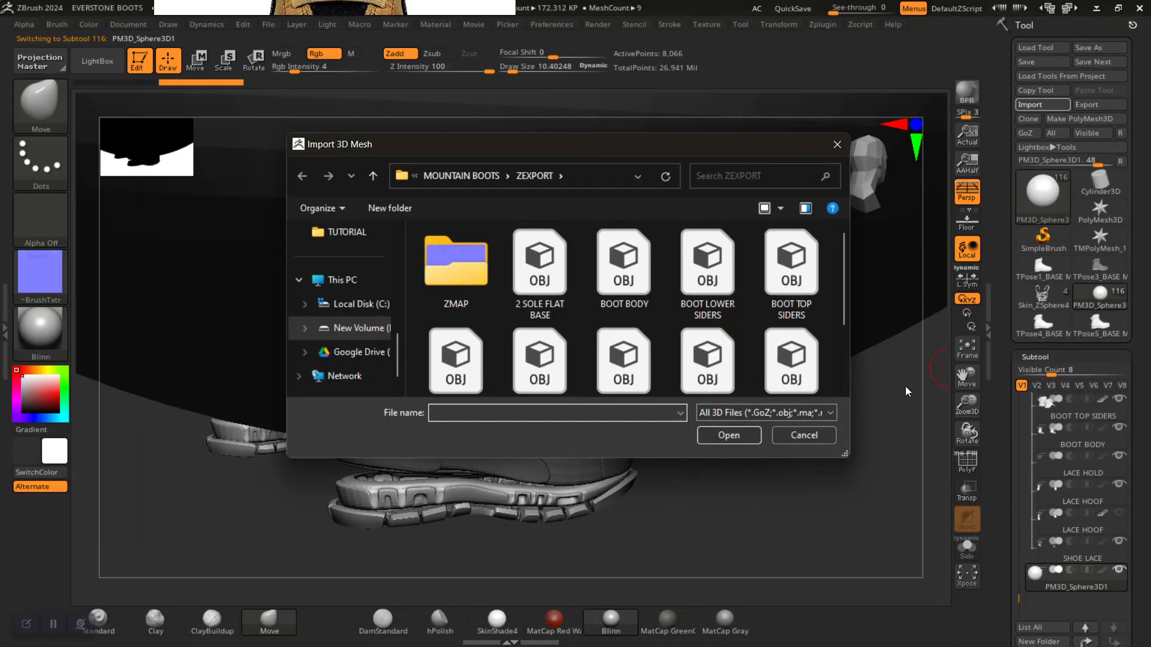
{"action": "scroll", "coordinate": [756, 359], "scroll_direction": "down", "scroll_amount": 3}
{"action": "left_click", "coordinate": [777, 282]}
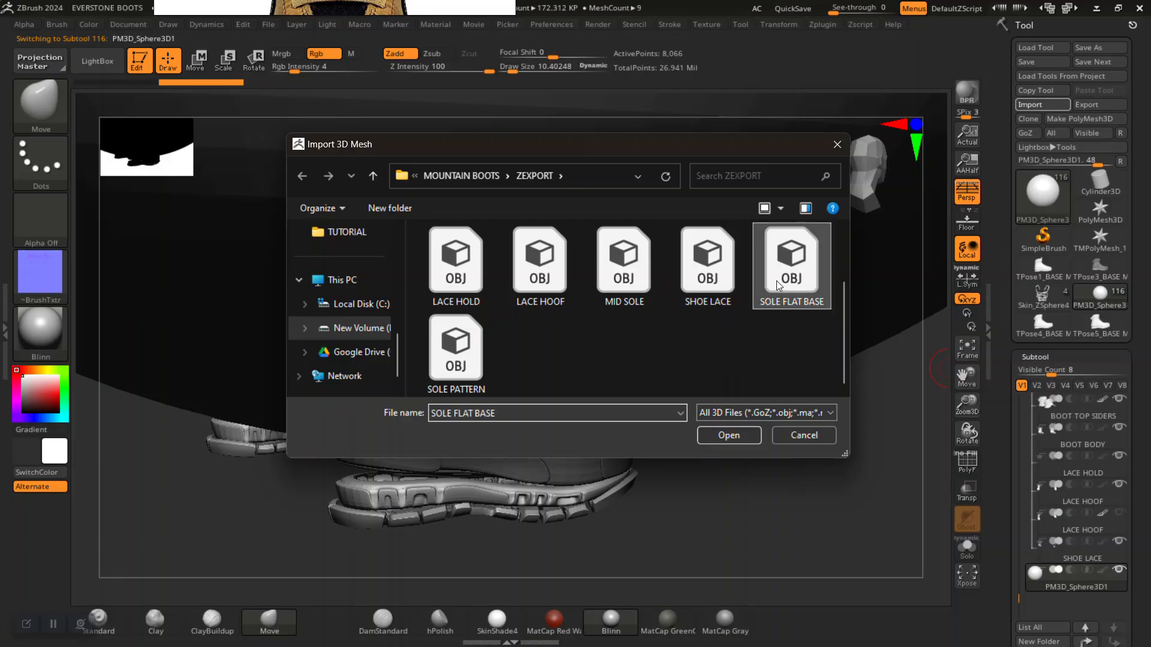
{"action": "left_click", "coordinate": [729, 436]}
{"action": "left_click", "coordinate": [753, 467], "text": "alt"}
{"action": "left_click_drag", "start_coordinate": [753, 467], "coordinate": [816, 509]}
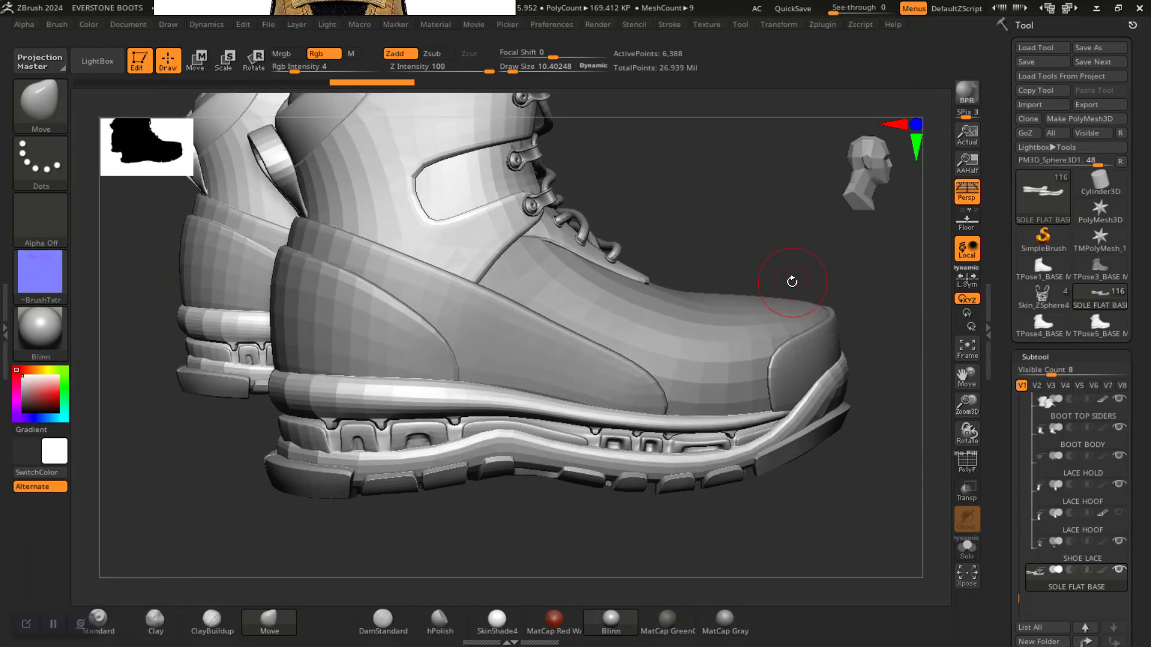
Inspect the imported sole mesh up close with its polyframe displayed
{"action": "mouse_move", "coordinate": [470, 548]}
{"action": "left_mouse_down", "text": "alt"}
{"action": "mouse_move", "coordinate": [488, 544]}
{"action": "mouse_move", "coordinate": [499, 430]}
{"action": "left_mouse_up", "text": "alt"}
{"action": "key", "text": "space"}
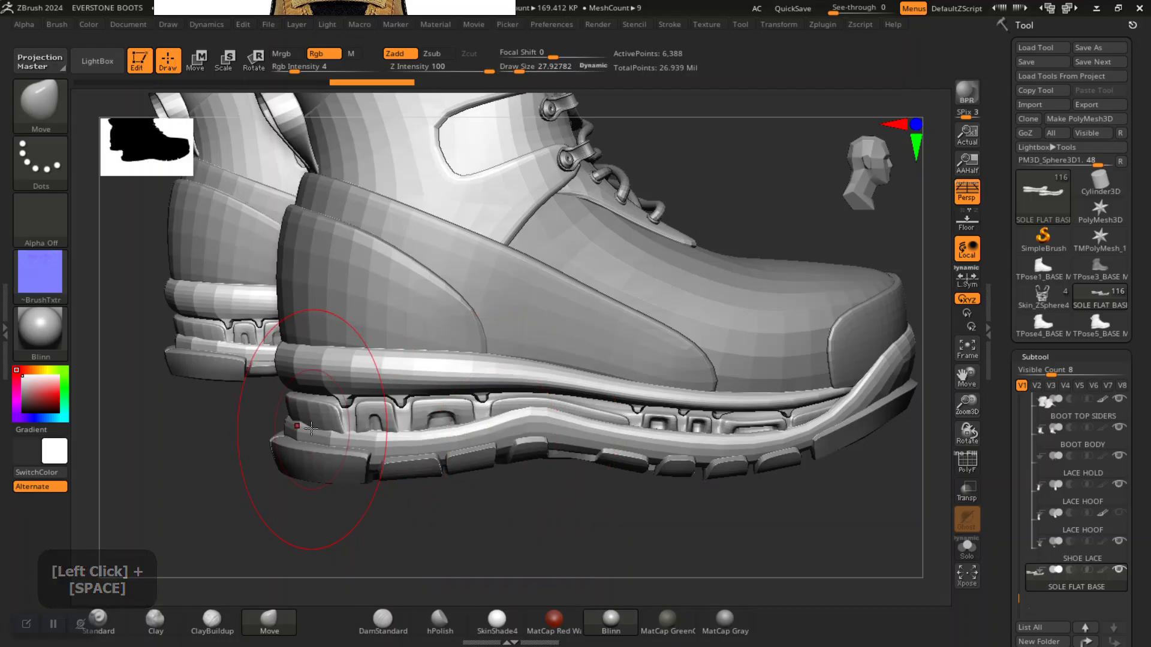
{"action": "left_click_drag", "start_coordinate": [253, 514], "coordinate": [296, 385], "text": "alt"}
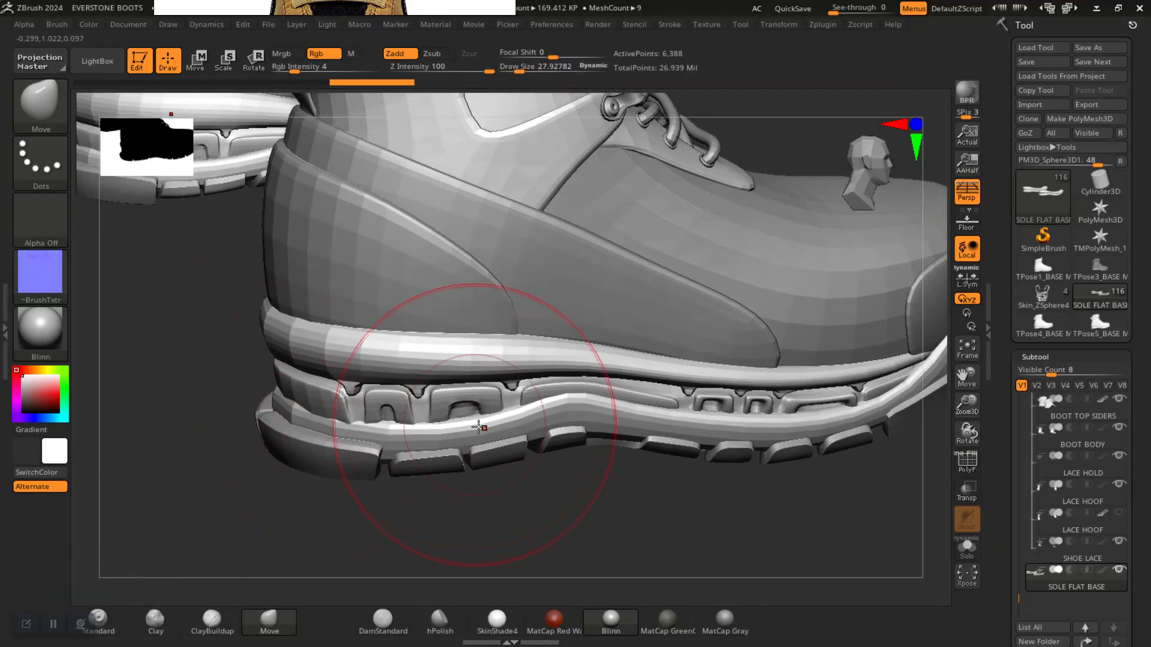
{"action": "key", "text": "shift+f"}
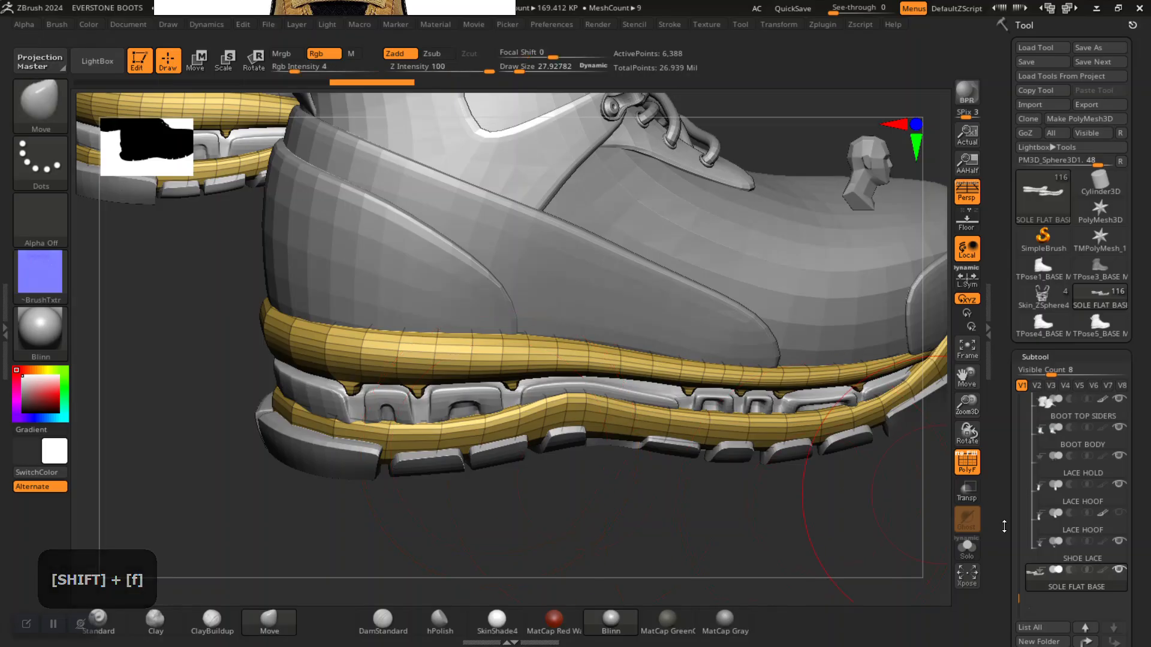
Check the UV map settings of the imported sole and try to create its normal map
{"action": "scroll", "coordinate": [998, 443], "scroll_direction": "down", "scroll_amount": 5}
{"action": "scroll", "coordinate": [1009, 530], "scroll_direction": "down", "scroll_amount": 5}
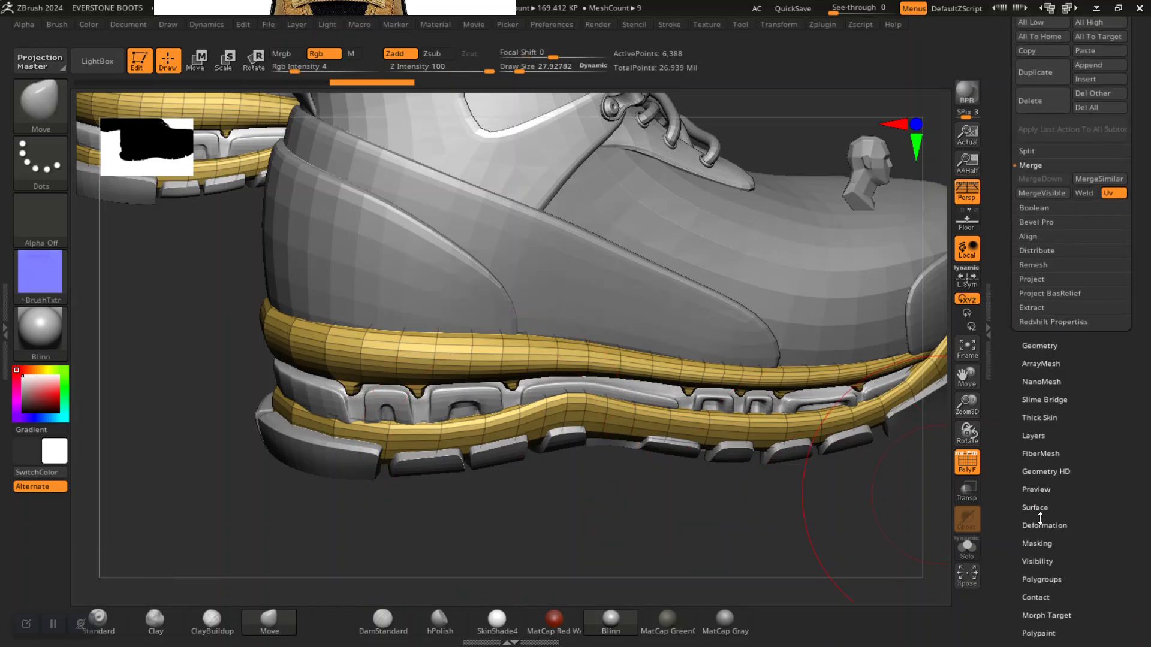
{"action": "left_click_drag", "start_coordinate": [906, 551], "coordinate": [950, 487]}
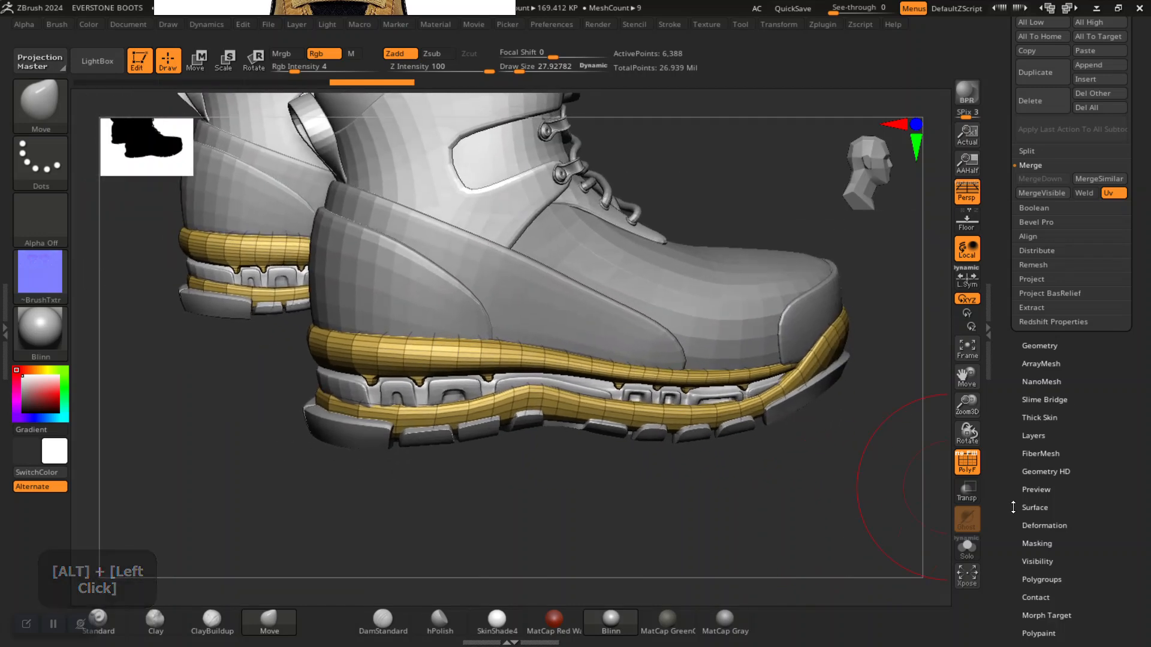
{"action": "left_click_drag", "start_coordinate": [1012, 505], "coordinate": [1013, 415]}
{"action": "left_click_drag", "start_coordinate": [1013, 458], "coordinate": [1025, 441]}
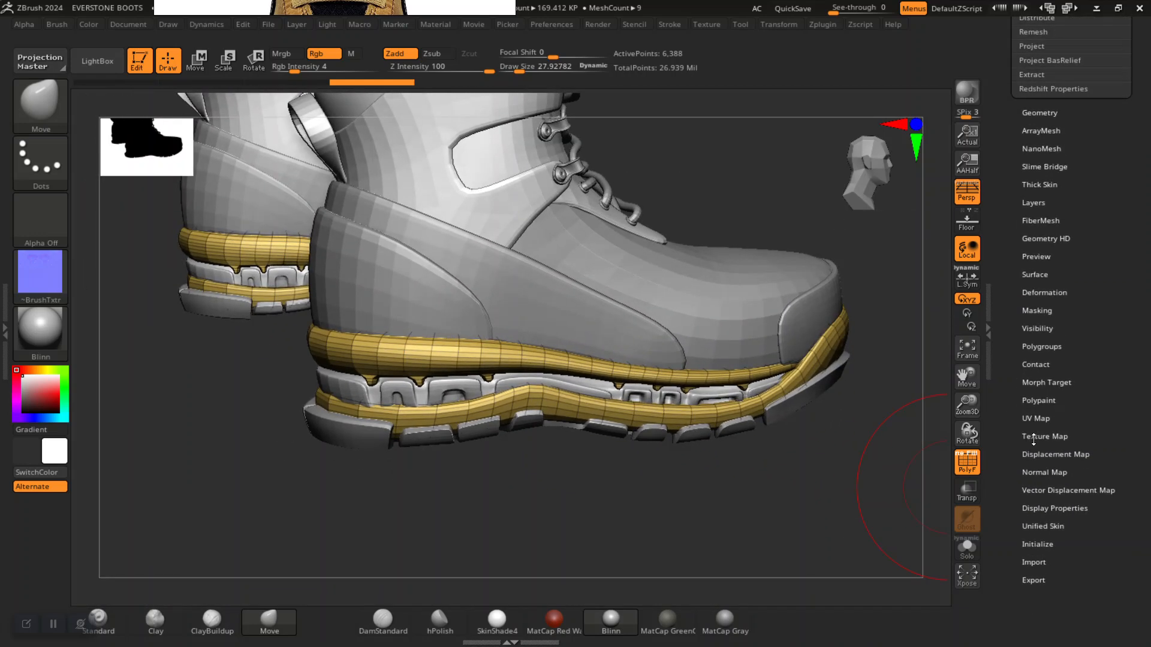
{"action": "left_click", "coordinate": [1036, 418]}
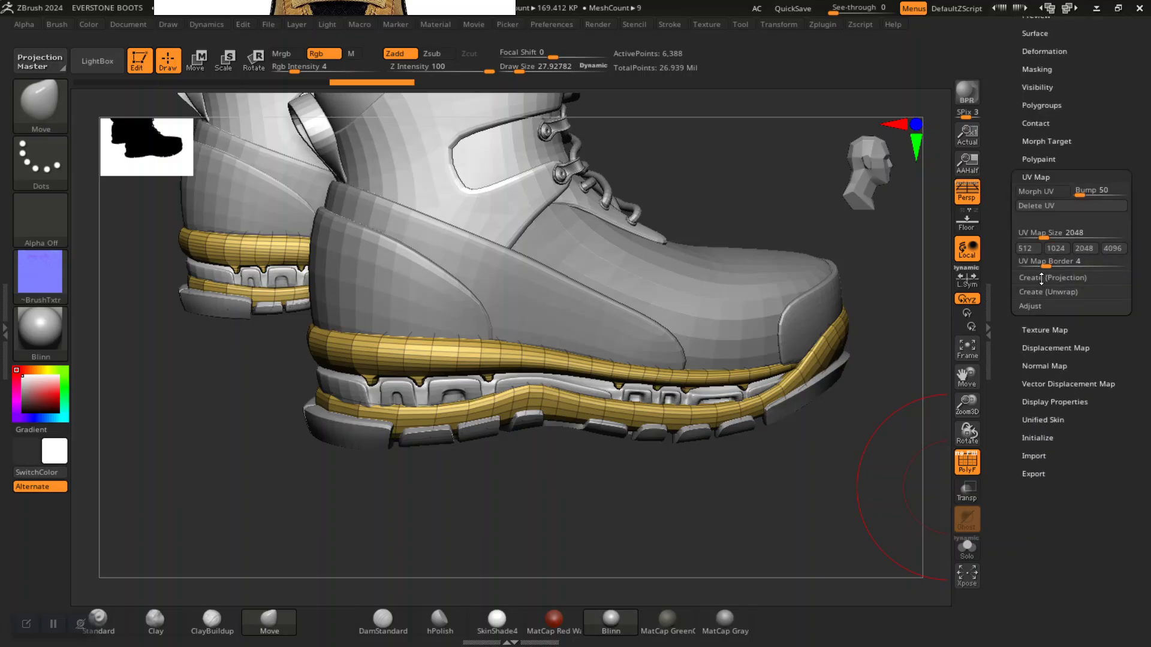
{"action": "left_click", "coordinate": [1042, 367]}
{"action": "left_click", "coordinate": [1039, 331]}
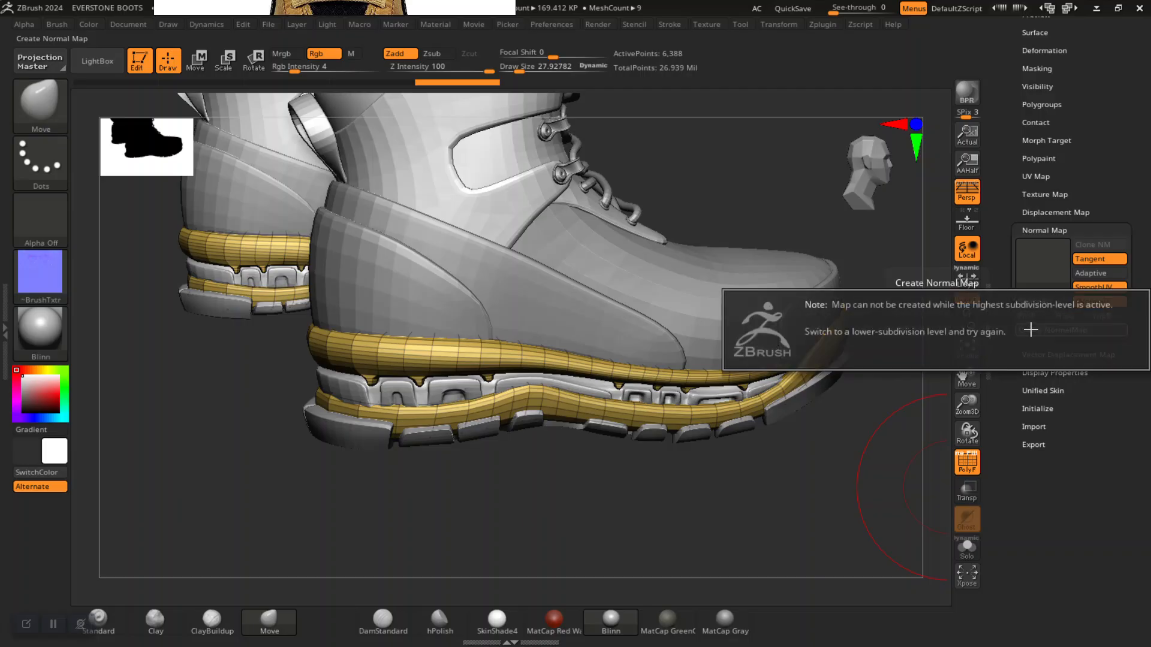
Auto-group the imported sole mesh so each separate piece gets its own polygroup
{"action": "scroll", "coordinate": [1011, 206], "scroll_direction": "up", "scroll_amount": 5}
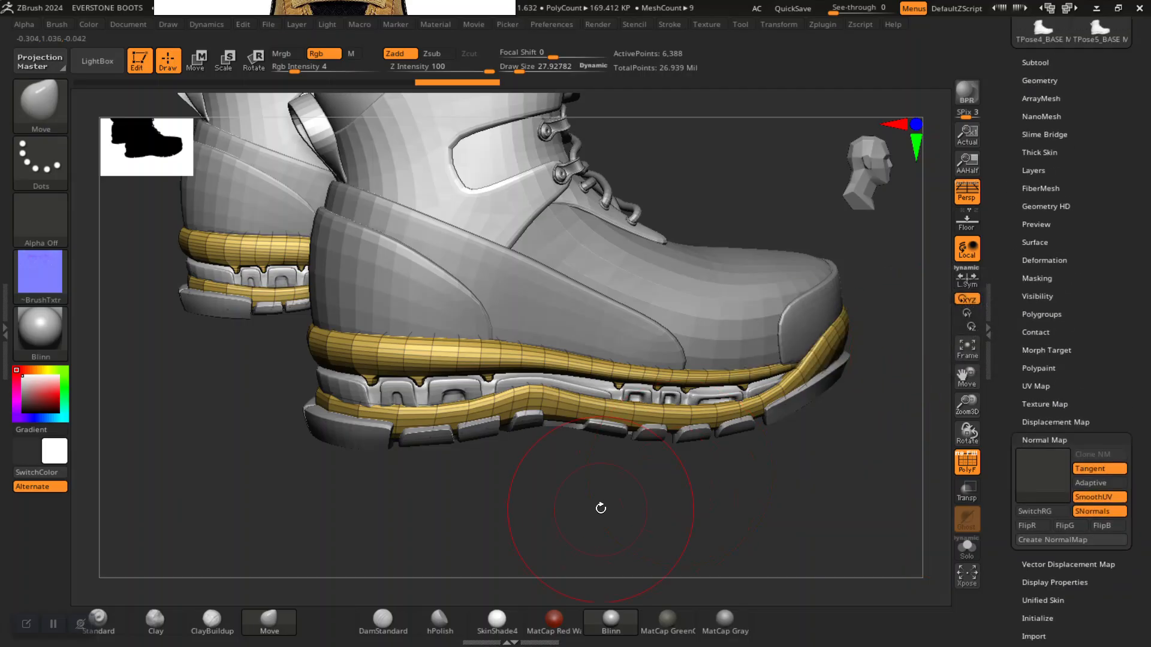
{"action": "left_click_drag", "start_coordinate": [744, 434], "coordinate": [768, 429]}
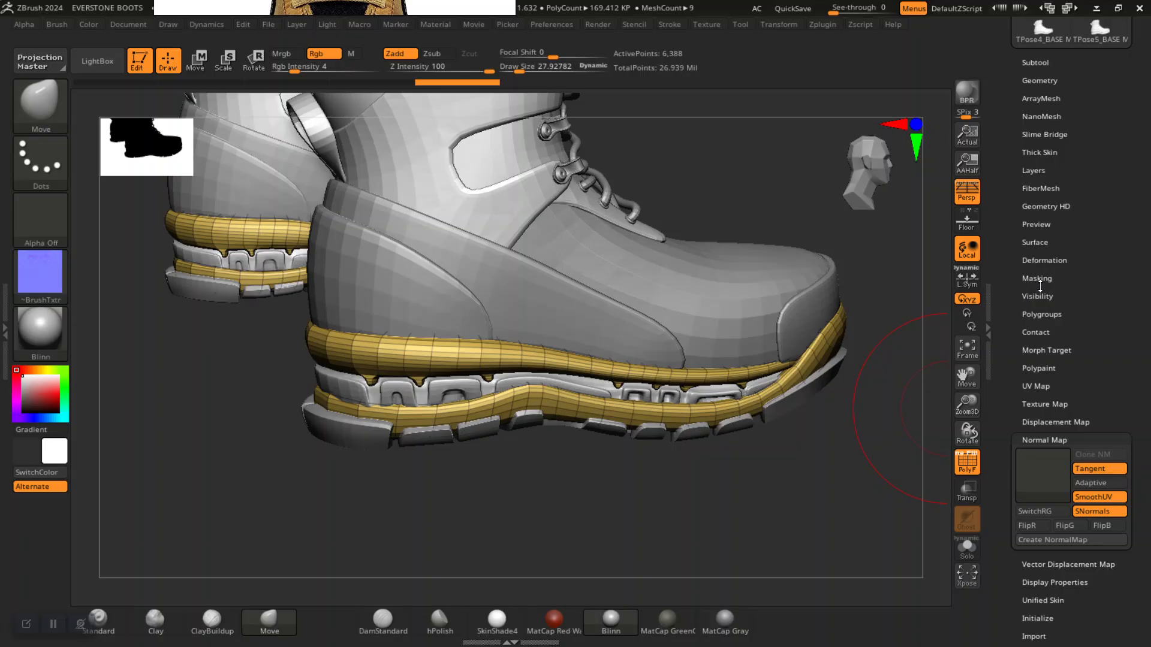
{"action": "left_click", "coordinate": [1041, 316]}
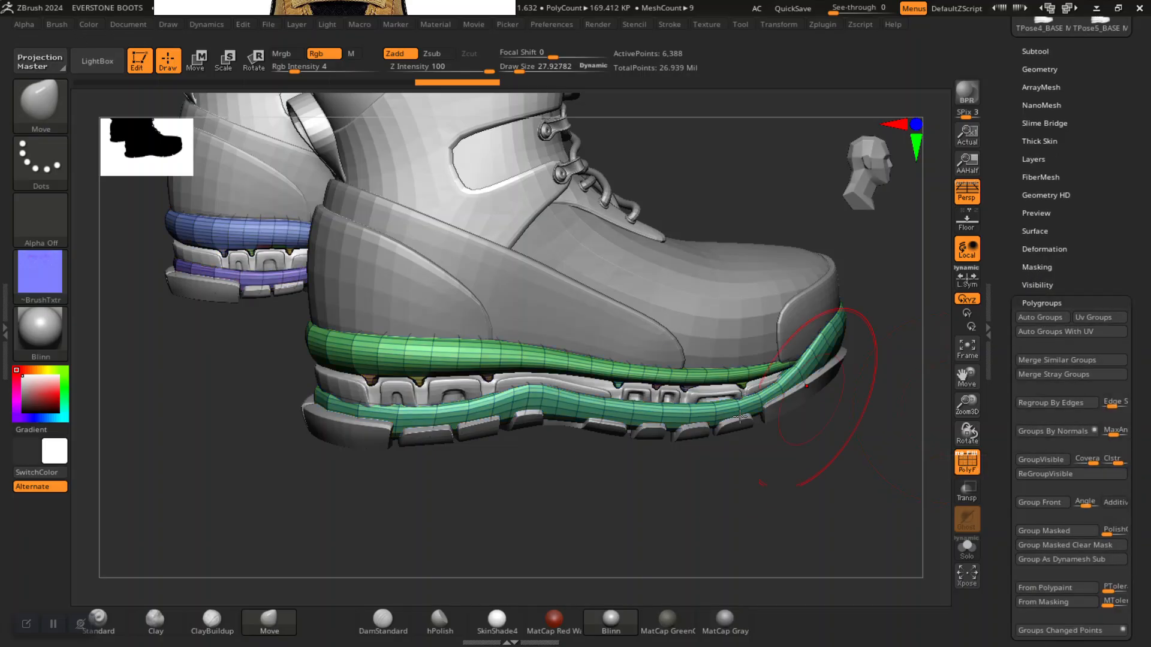
Hide the lower sole band's polygroup, restore the whole mesh and turn off the polyframe
{"action": "left_click", "coordinate": [564, 401], "text": "ctrl+shift"}
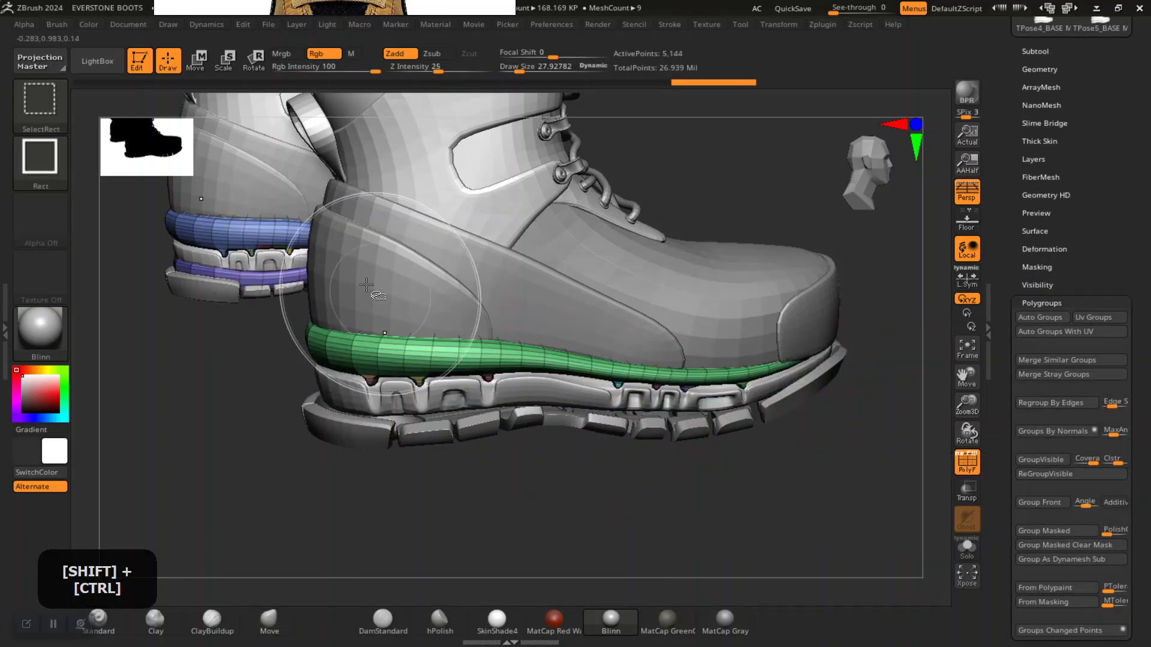
{"action": "left_click", "coordinate": [289, 276], "text": "ctrl+shift"}
{"action": "mouse_move", "coordinate": [212, 446]}
{"action": "left_mouse_down", "text": "ctrl+shift"}
{"action": "mouse_move", "coordinate": [242, 503]}
{"action": "mouse_move", "coordinate": [285, 499]}
{"action": "mouse_move", "coordinate": [260, 470]}
{"action": "mouse_move", "coordinate": [311, 455]}
{"action": "mouse_move", "coordinate": [322, 485]}
{"action": "mouse_move", "coordinate": [307, 515]}
{"action": "left_mouse_up", "text": "ctrl+shift"}
{"action": "left_click", "coordinate": [241, 499], "text": "ctrl"}
{"action": "left_click", "coordinate": [242, 499], "text": "ctrl+shift"}
{"action": "left_click", "coordinate": [241, 499], "text": "ctrl"}
{"action": "key", "text": "shift+f"}
Set the draw size to about 35.8 and subdivide the imported sole mesh once
{"action": "key", "text": "space"}
{"action": "left_click_drag", "start_coordinate": [365, 412], "coordinate": [370, 412]}
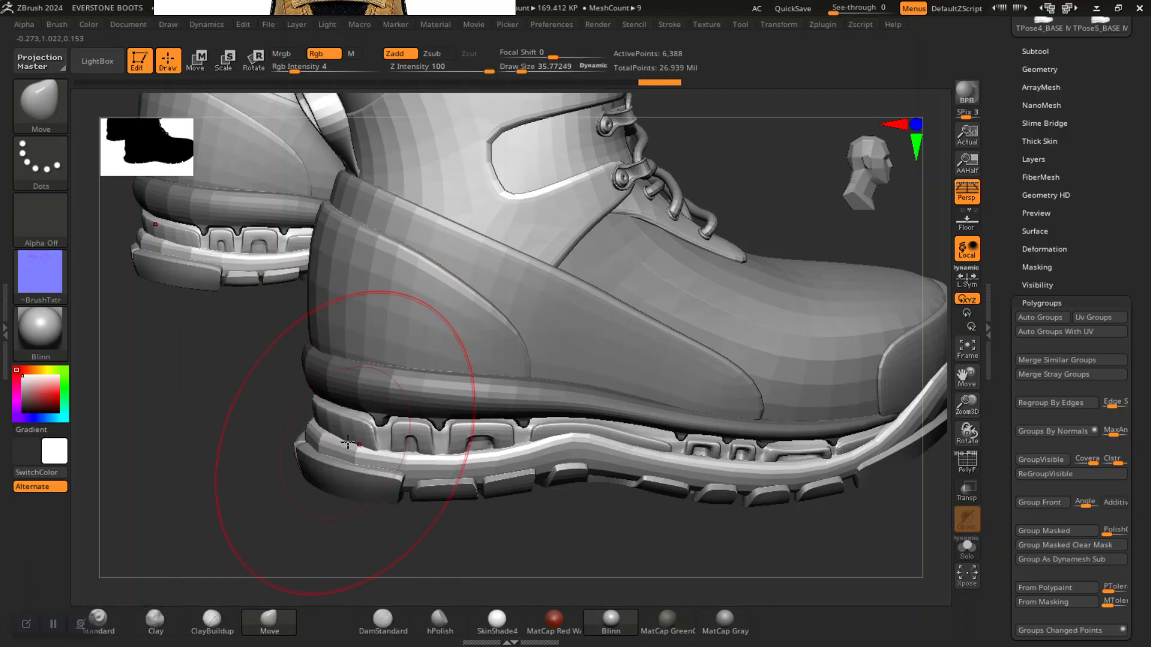
{"action": "mouse_move", "coordinate": [296, 494]}
{"action": "left_mouse_down"}
{"action": "mouse_move", "coordinate": [310, 447]}
{"action": "mouse_move", "coordinate": [290, 402]}
{"action": "left_mouse_up"}
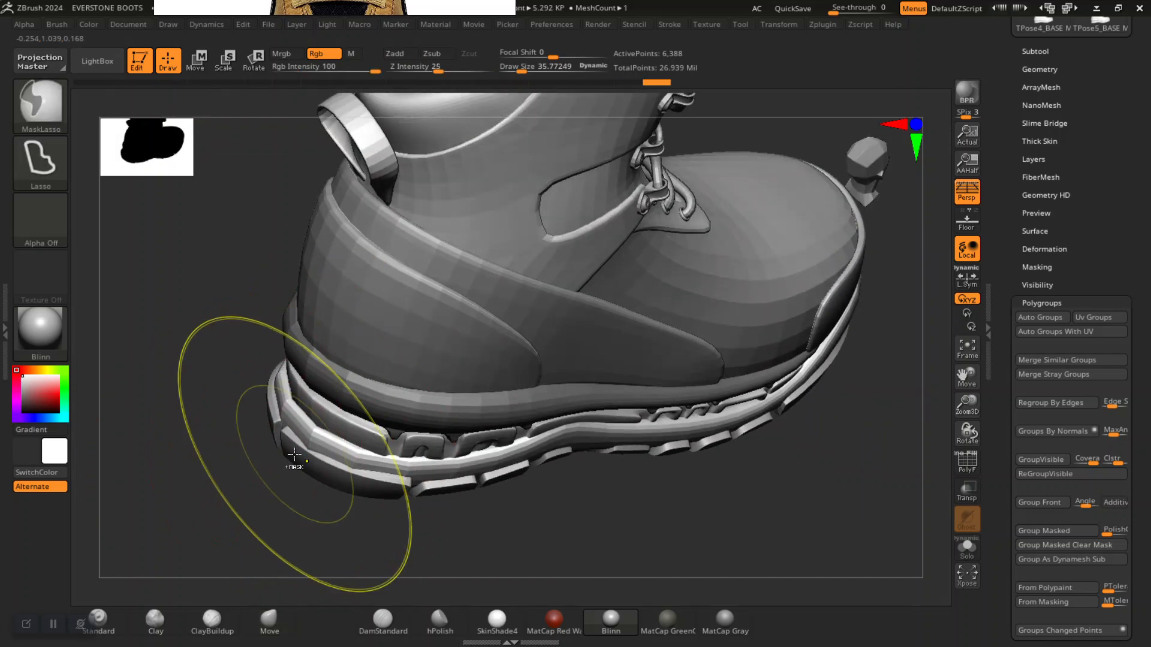
{"action": "mouse_move", "coordinate": [264, 488]}
{"action": "left_mouse_down"}
{"action": "mouse_move", "coordinate": [300, 510]}
{"action": "mouse_move", "coordinate": [290, 508]}
{"action": "left_mouse_up"}
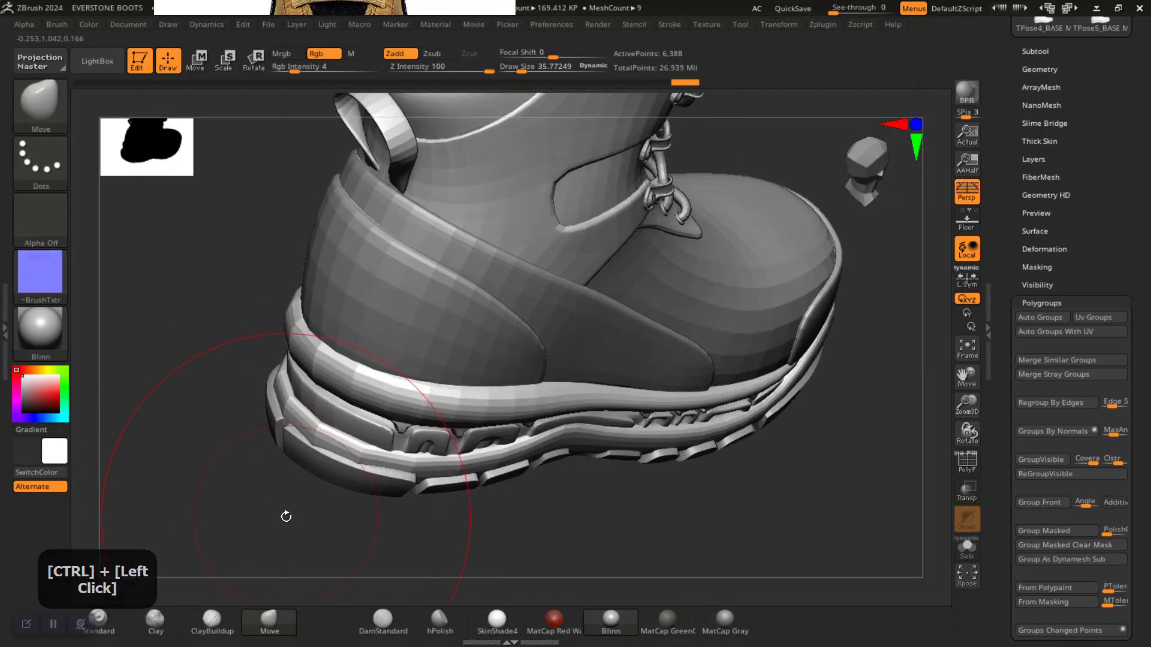
{"action": "key", "text": "ctrl+d"}
{"action": "left_click_drag", "start_coordinate": [282, 514], "coordinate": [576, 408], "text": "alt"}
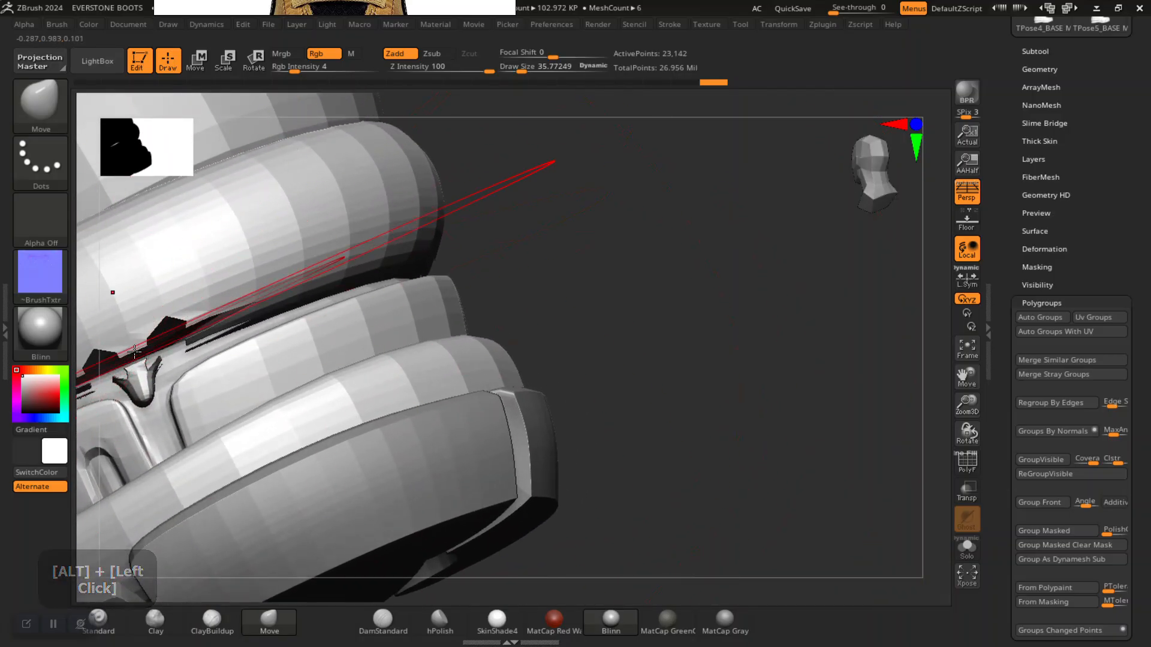
{"action": "mouse_move", "coordinate": [684, 383]}
{"action": "left_mouse_down", "text": "alt"}
{"action": "mouse_move", "coordinate": [681, 366]}
{"action": "mouse_move", "coordinate": [657, 362]}
{"action": "mouse_move", "coordinate": [548, 396]}
{"action": "mouse_move", "coordinate": [470, 445]}
{"action": "left_mouse_up", "text": "alt"}
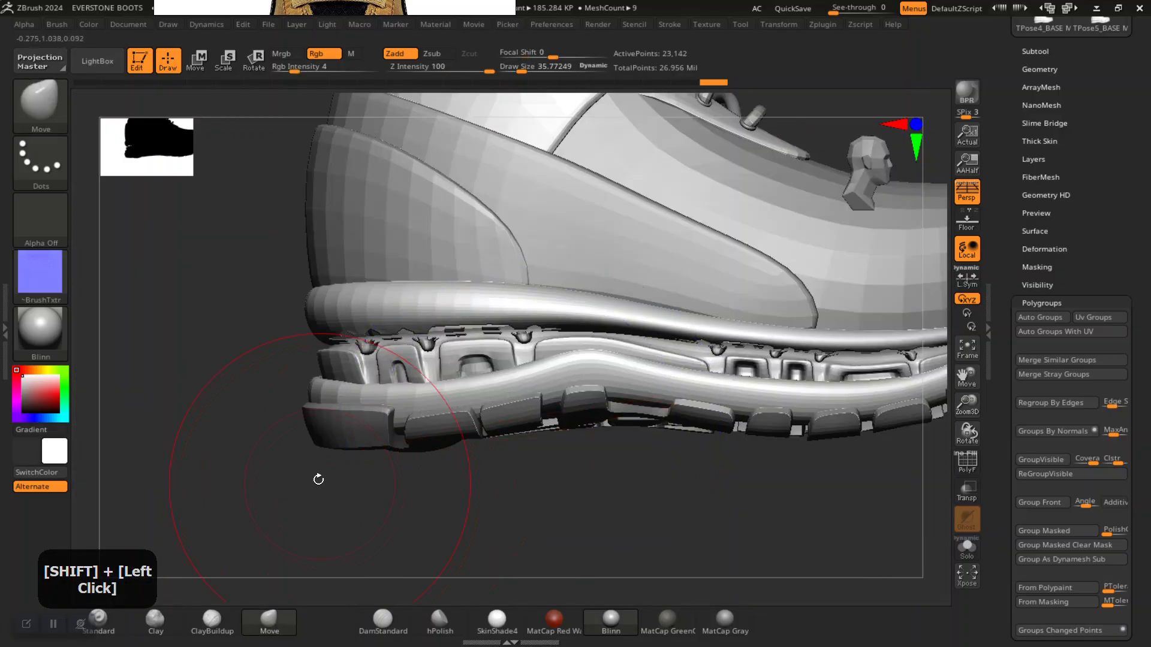
{"action": "key", "text": "space"}
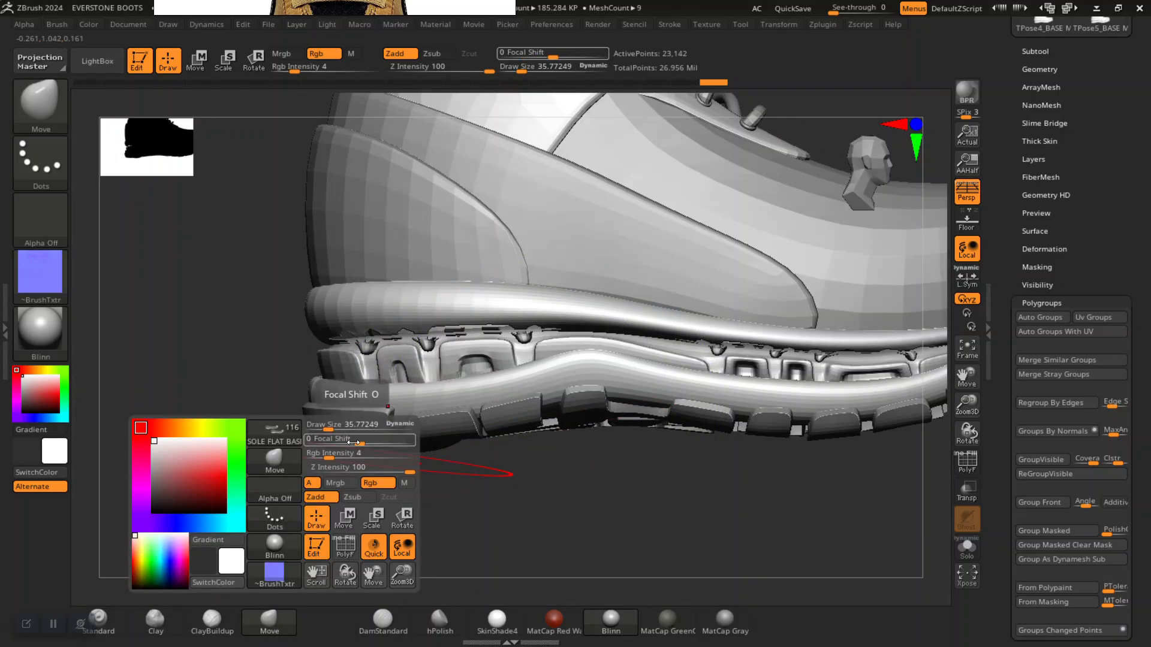
{"action": "left_click_drag", "start_coordinate": [344, 442], "coordinate": [341, 443]}
{"action": "key", "text": "space"}
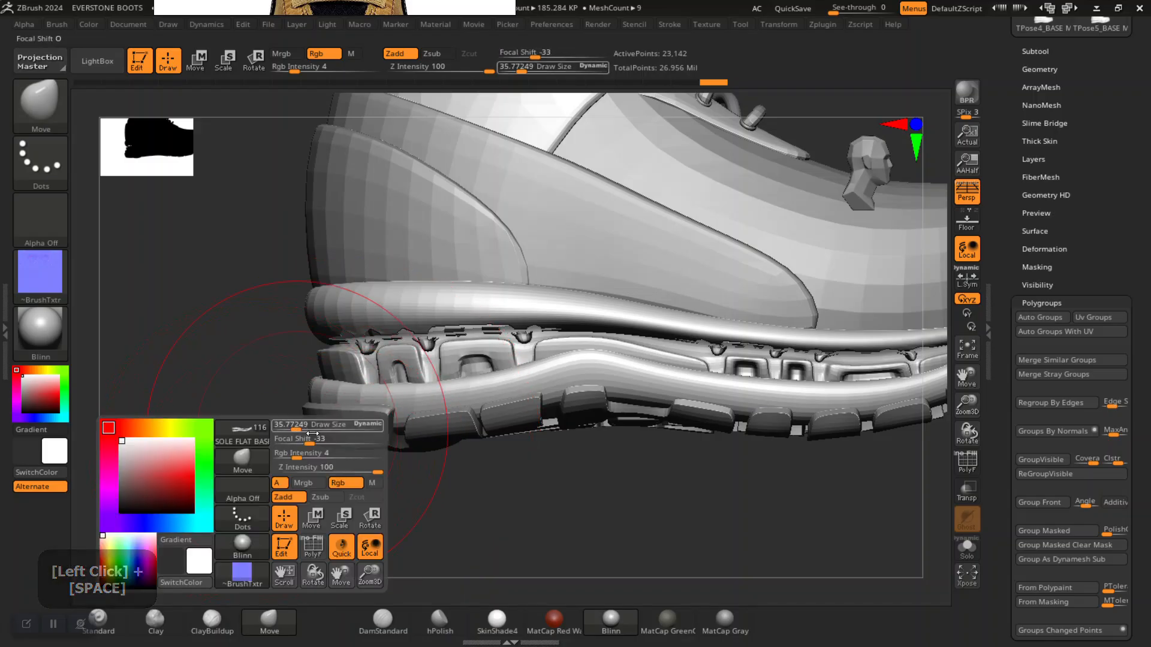
{"action": "mouse_move", "coordinate": [496, 499]}
{"action": "left_mouse_down"}
{"action": "mouse_move", "coordinate": [524, 517]}
{"action": "mouse_move", "coordinate": [478, 522]}
{"action": "mouse_move", "coordinate": [461, 506]}
{"action": "mouse_move", "coordinate": [480, 486]}
{"action": "mouse_move", "coordinate": [439, 516]}
{"action": "mouse_move", "coordinate": [478, 520]}
{"action": "mouse_move", "coordinate": [457, 524]}
{"action": "left_mouse_up"}
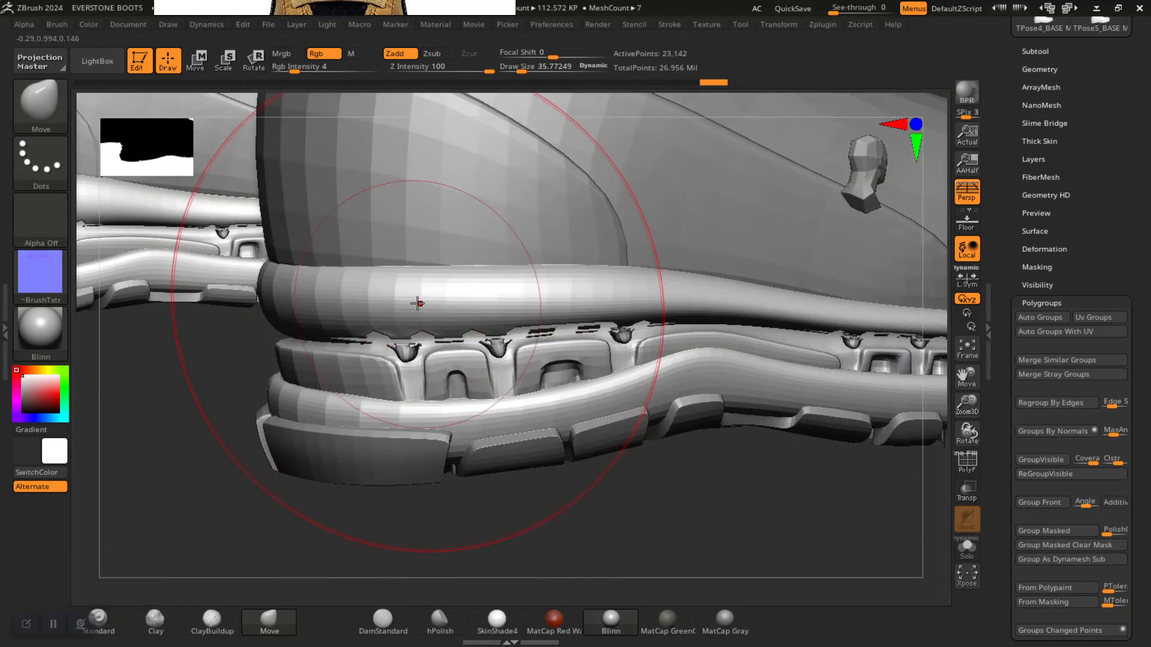
{"action": "mouse_move", "coordinate": [373, 496]}
{"action": "left_mouse_down", "text": "alt"}
{"action": "mouse_move", "coordinate": [398, 539]}
{"action": "mouse_move", "coordinate": [480, 524]}
{"action": "mouse_move", "coordinate": [437, 521]}
{"action": "mouse_move", "coordinate": [428, 510]}
{"action": "mouse_move", "coordinate": [452, 483]}
{"action": "mouse_move", "coordinate": [470, 511]}
{"action": "mouse_move", "coordinate": [440, 480]}
{"action": "mouse_move", "coordinate": [453, 477]}
{"action": "mouse_move", "coordinate": [300, 360]}
{"action": "left_mouse_up", "text": "alt"}
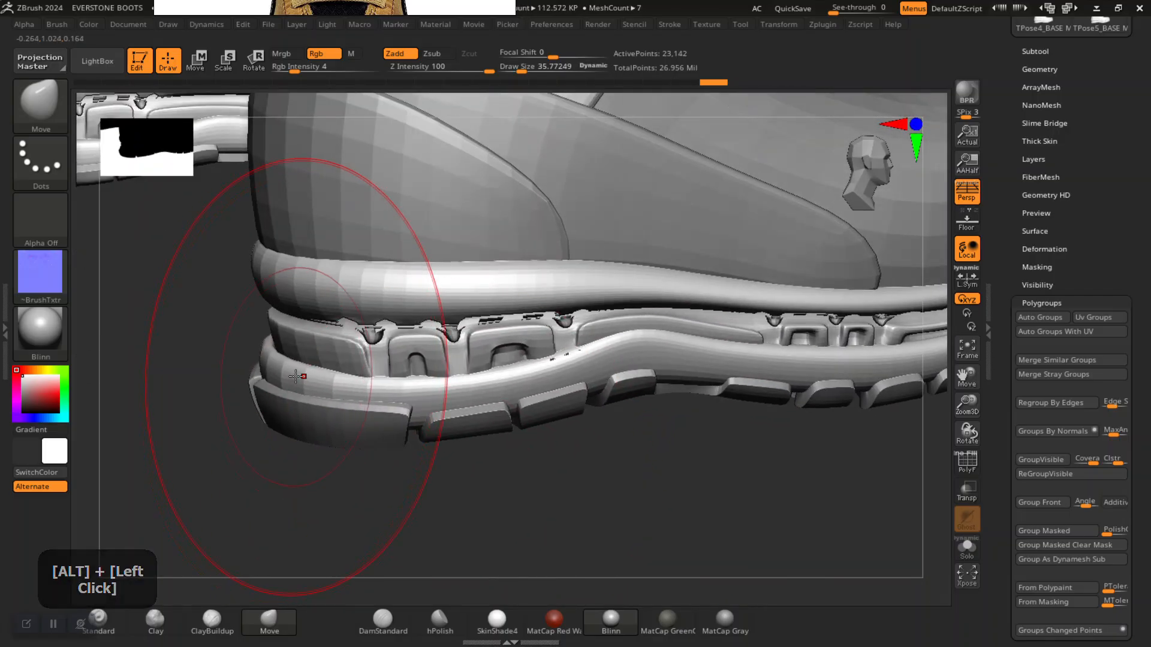
Isolate the lower sole band polygroups of both boots, hiding the upper rim bands
{"action": "left_click", "coordinate": [335, 386], "text": "ctrl+shift"}
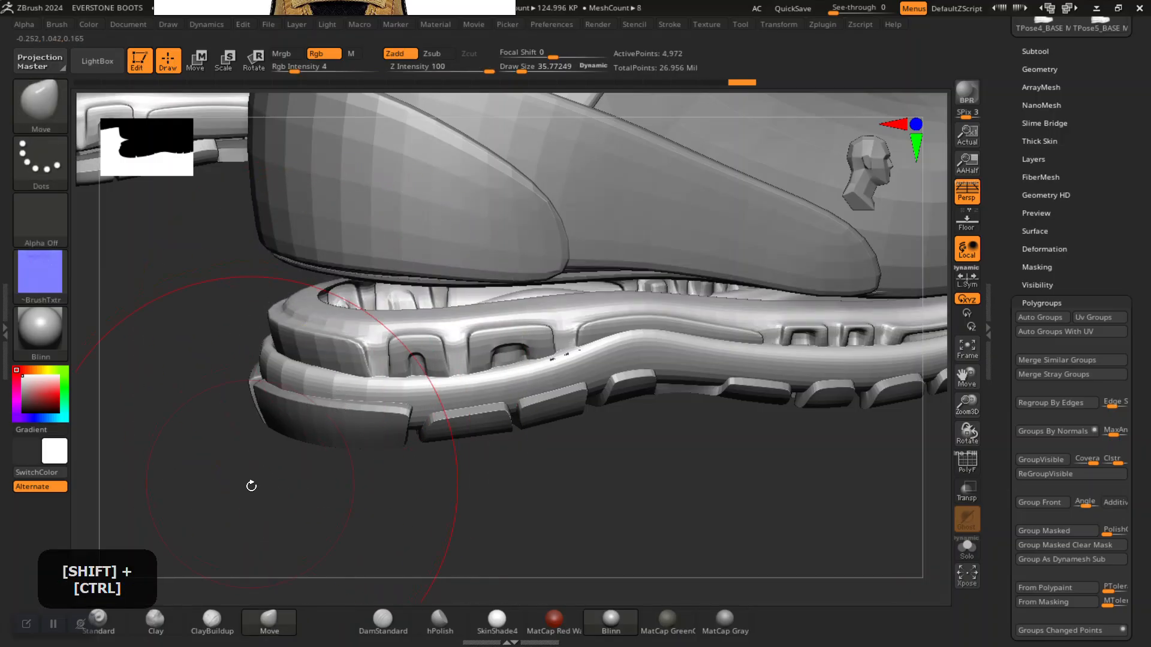
{"action": "left_click", "coordinate": [342, 387], "text": "ctrl+shift"}
{"action": "left_click_drag", "start_coordinate": [235, 446], "coordinate": [300, 350], "text": "alt"}
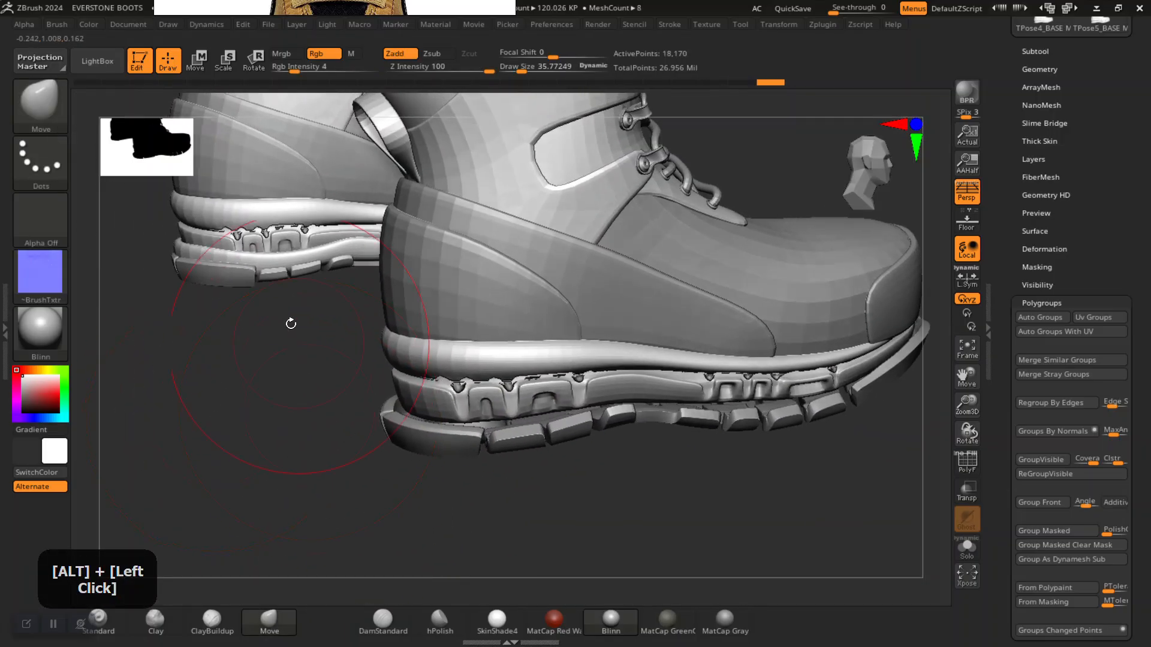
{"action": "left_click", "coordinate": [264, 261], "text": "ctrl+shift"}
{"action": "mouse_move", "coordinate": [250, 405]}
{"action": "left_mouse_down", "text": "ctrl+shift"}
{"action": "mouse_move", "coordinate": [280, 478]}
{"action": "mouse_move", "coordinate": [296, 459]}
{"action": "mouse_move", "coordinate": [303, 488]}
{"action": "mouse_move", "coordinate": [288, 416]}
{"action": "mouse_move", "coordinate": [324, 426]}
{"action": "mouse_move", "coordinate": [312, 399]}
{"action": "mouse_move", "coordinate": [361, 403]}
{"action": "left_mouse_up", "text": "ctrl+shift"}
Try draw sizes of about 17 and 41.6 for the Move brush around the heel of the sole
{"action": "key", "text": "space"}
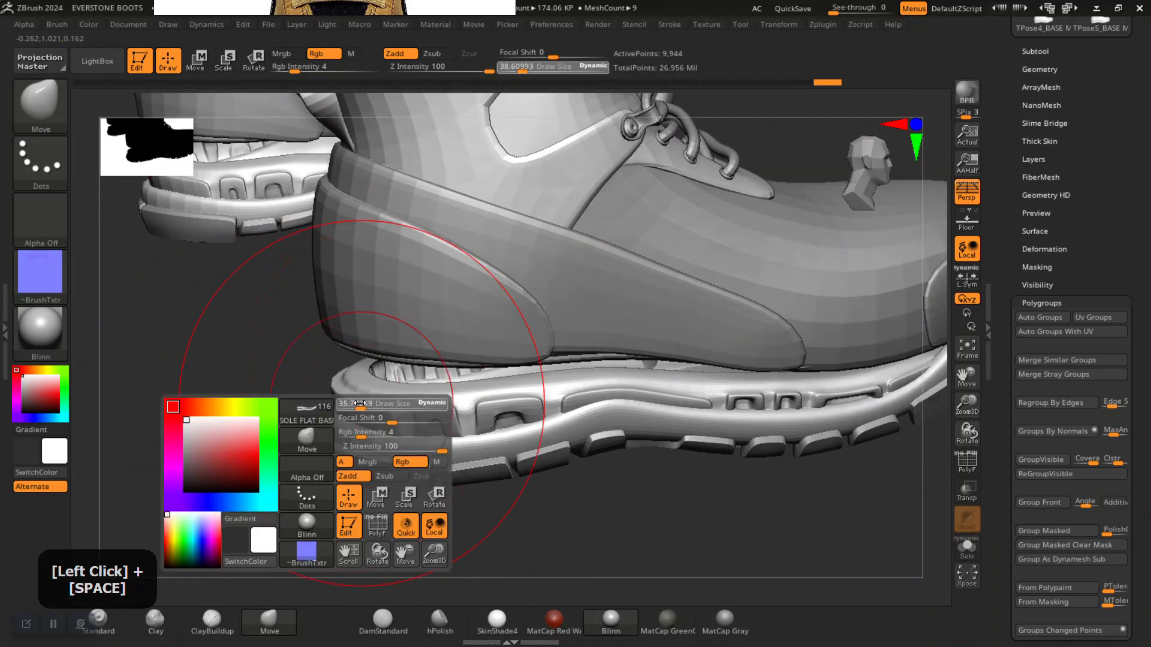
{"action": "mouse_move", "coordinate": [257, 467]}
{"action": "left_mouse_down"}
{"action": "mouse_move", "coordinate": [286, 488]}
{"action": "mouse_move", "coordinate": [288, 457]}
{"action": "mouse_move", "coordinate": [329, 445]}
{"action": "left_mouse_up"}
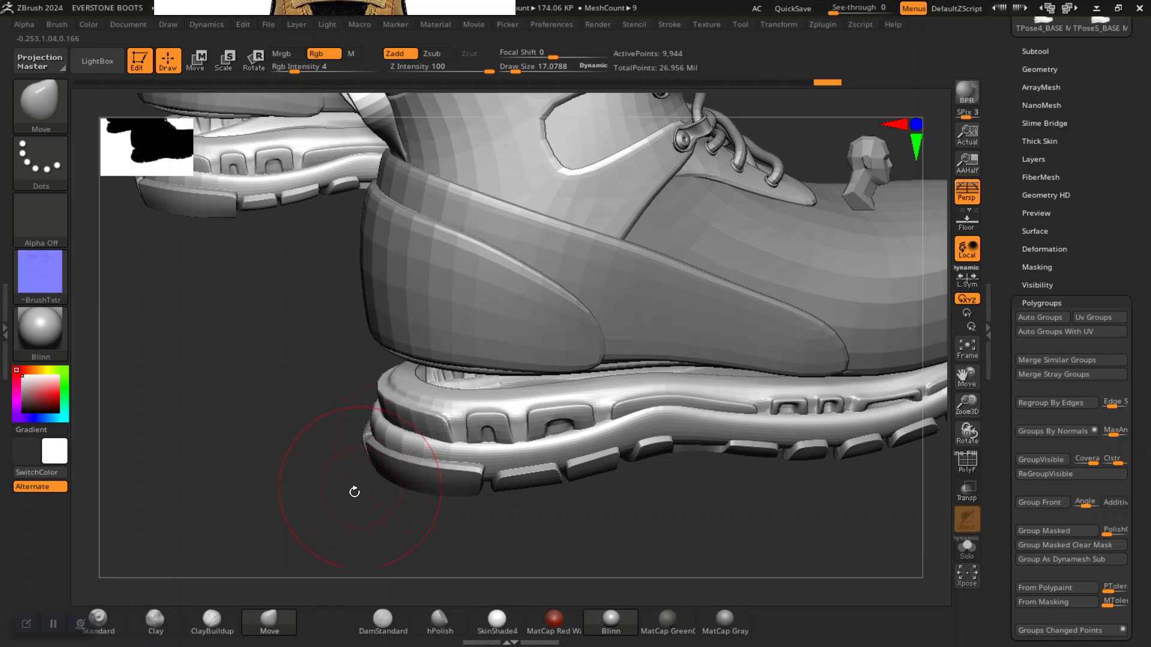
{"action": "left_click_drag", "start_coordinate": [355, 493], "coordinate": [357, 510]}
{"action": "key", "text": "space"}
{"action": "left_click_drag", "start_coordinate": [470, 439], "coordinate": [466, 438]}
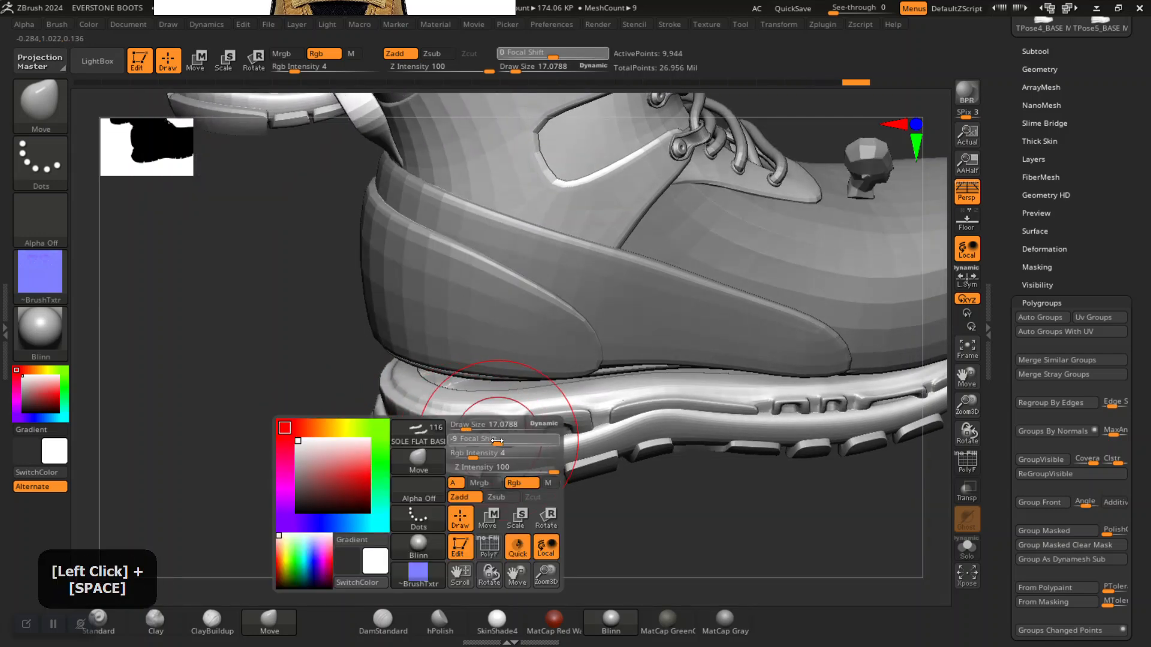
{"action": "left_click_drag", "start_coordinate": [320, 477], "coordinate": [374, 486]}
{"action": "key", "text": "space"}
{"action": "left_click", "coordinate": [481, 444]}
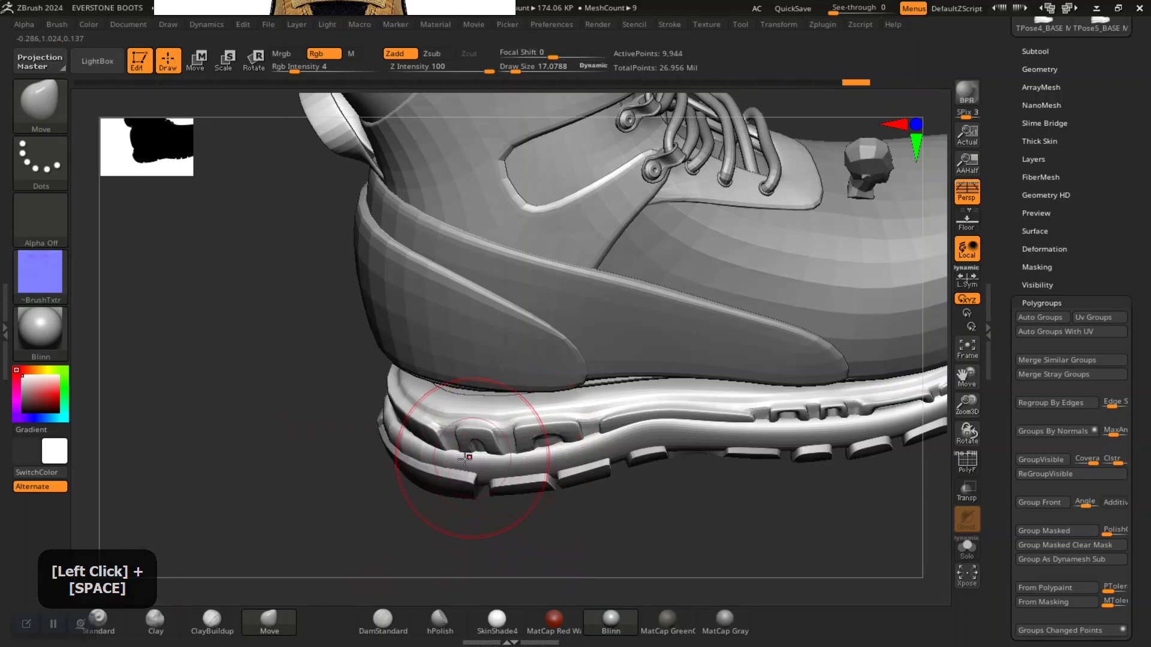
{"action": "key", "text": "space"}
{"action": "left_click_drag", "start_coordinate": [445, 424], "coordinate": [451, 423]}
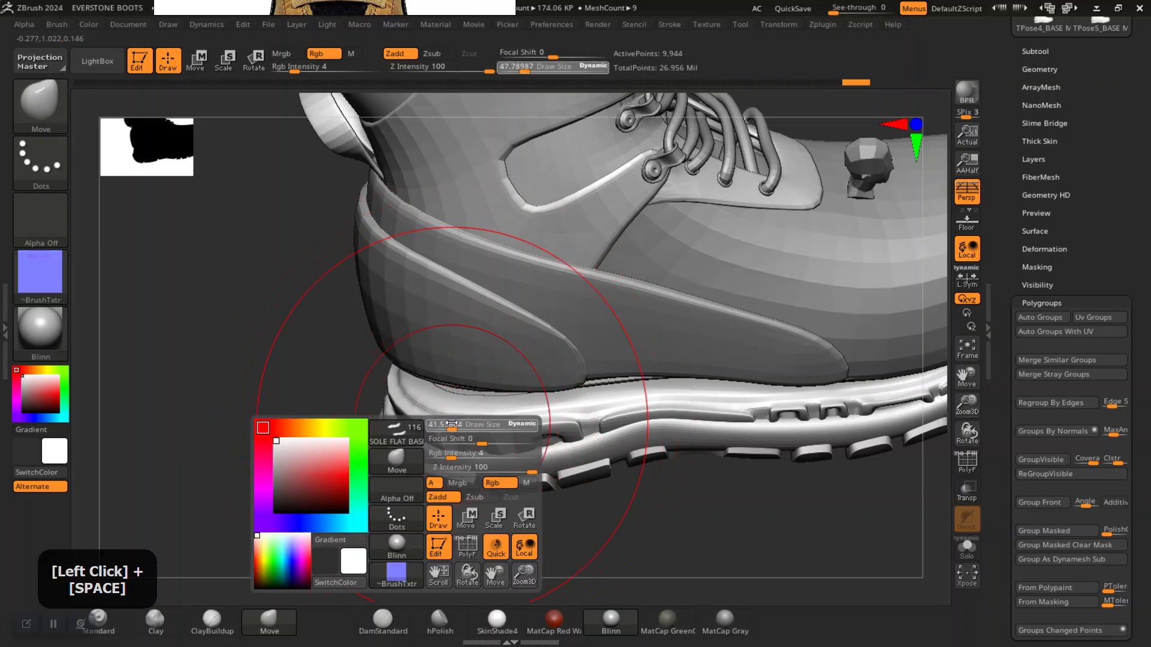
{"action": "key", "text": "ctrl+z"}
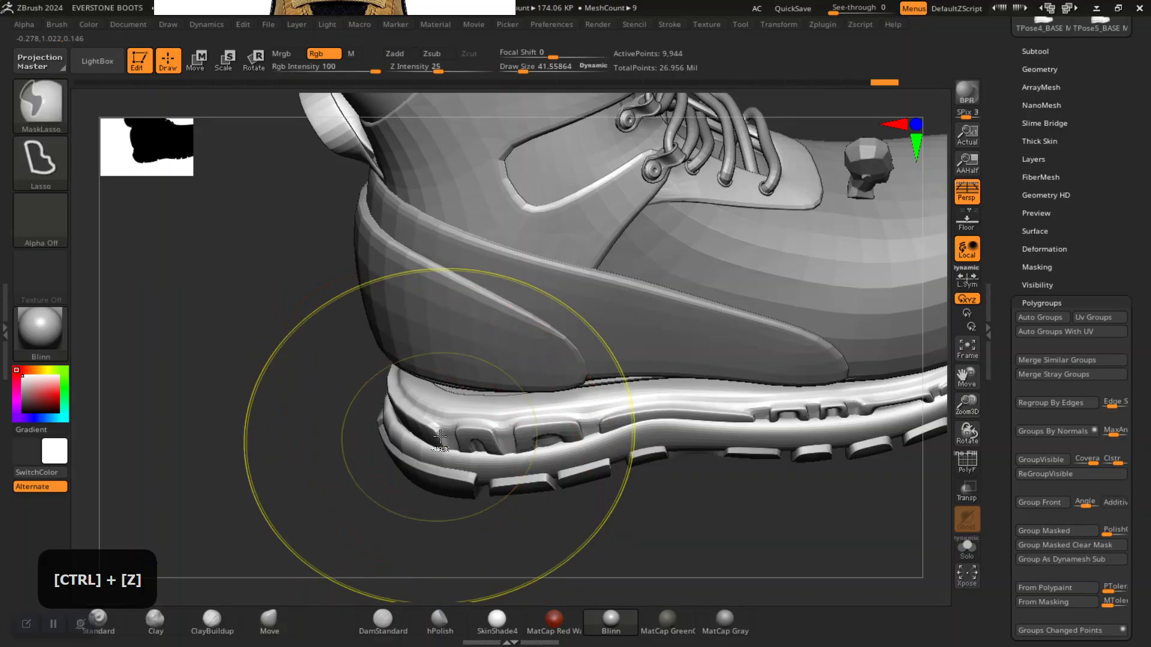
Set the draw size to about 30.4 and switch the isolated sole to its lower subdivision level and back
{"action": "key", "text": "space"}
{"action": "left_click_drag", "start_coordinate": [455, 424], "coordinate": [457, 422]}
{"action": "left_click_drag", "start_coordinate": [390, 494], "coordinate": [385, 509]}
{"action": "left_click_drag", "start_coordinate": [453, 457], "coordinate": [489, 425]}
{"action": "left_click_drag", "start_coordinate": [336, 479], "coordinate": [405, 472]}
{"action": "left_click_drag", "start_coordinate": [345, 373], "coordinate": [344, 374]}
{"action": "left_click_drag", "start_coordinate": [269, 414], "coordinate": [341, 452]}
{"action": "left_click_drag", "start_coordinate": [354, 494], "coordinate": [272, 458], "text": "alt"}
{"action": "mouse_move", "coordinate": [302, 491]}
{"action": "left_mouse_down", "text": "alt"}
{"action": "mouse_move", "coordinate": [305, 467]}
{"action": "mouse_move", "coordinate": [322, 540]}
{"action": "mouse_move", "coordinate": [321, 497]}
{"action": "mouse_move", "coordinate": [339, 488]}
{"action": "left_mouse_up", "text": "alt"}
{"action": "key", "text": "shift+d"}
{"action": "key", "text": "d"}
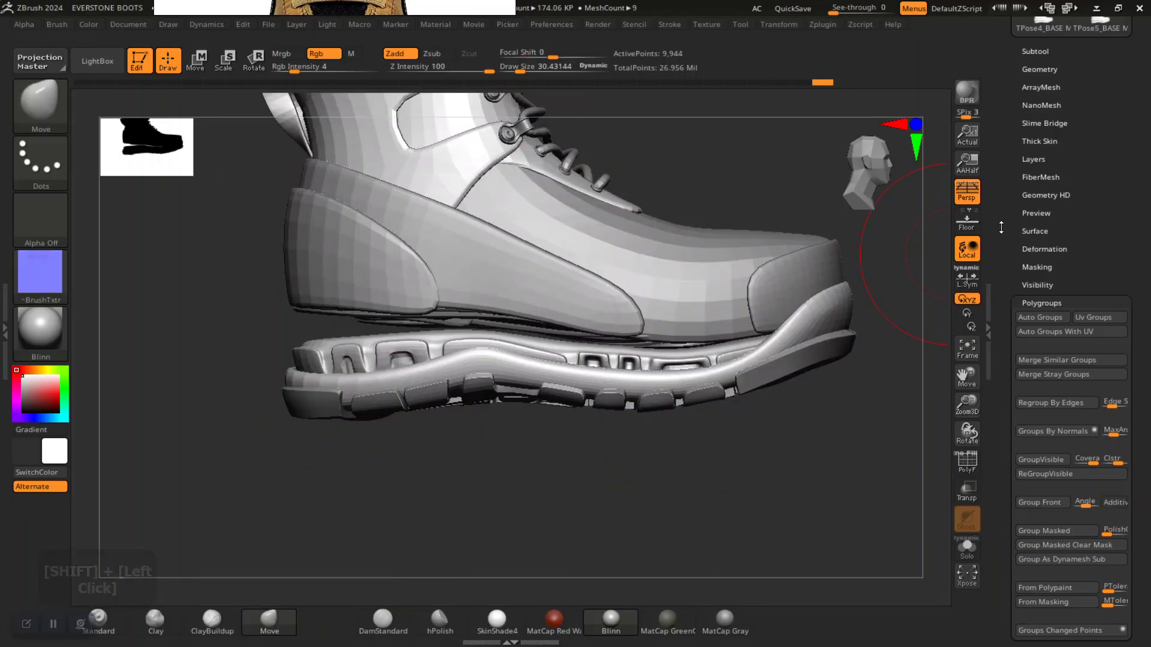
Show the subtool list and examine the isolated lower sole from the side, toe and heel
{"action": "scroll", "coordinate": [1010, 274], "scroll_direction": "up", "scroll_amount": 4}
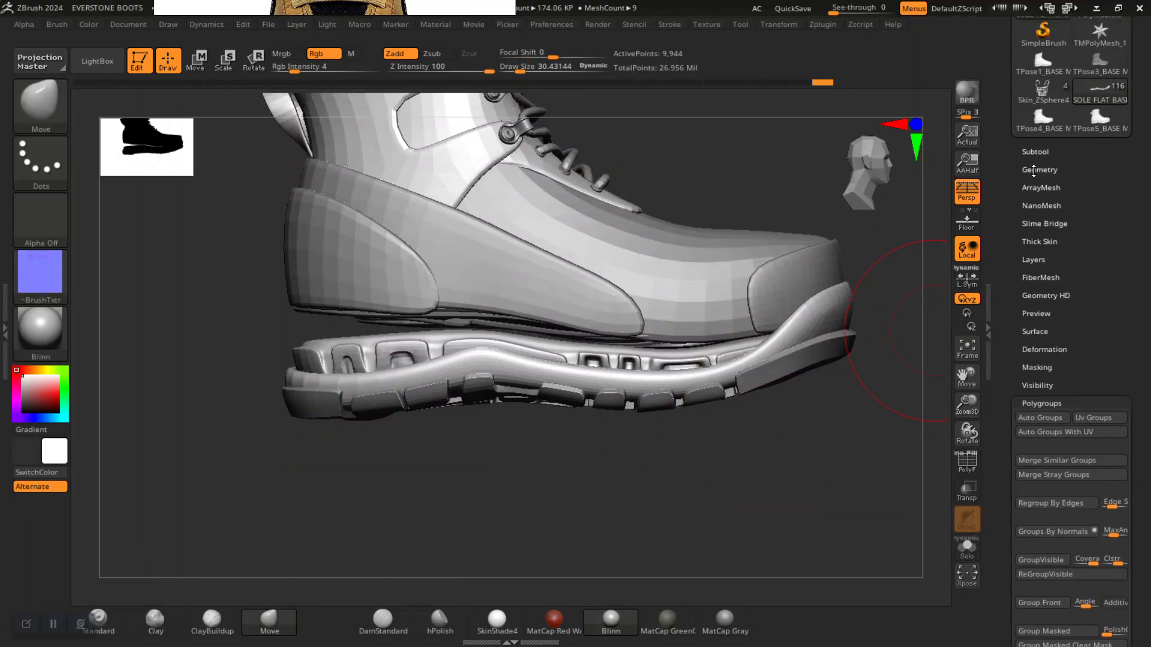
{"action": "left_click", "coordinate": [1036, 152]}
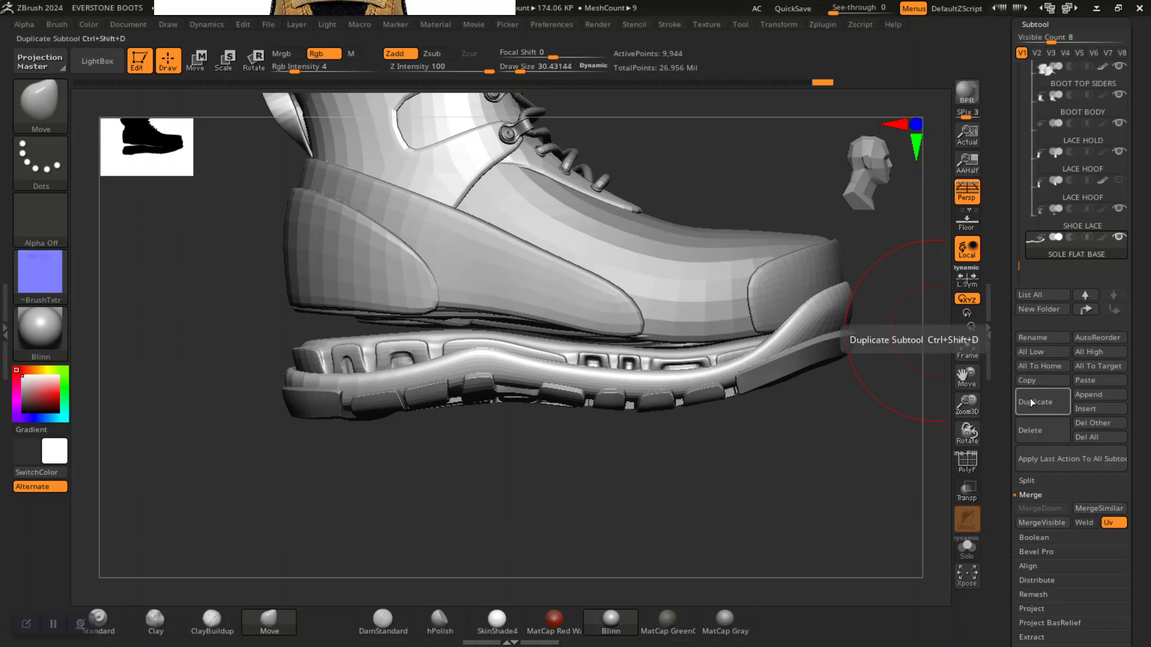
{"action": "left_click_drag", "start_coordinate": [765, 514], "coordinate": [851, 473], "text": "alt"}
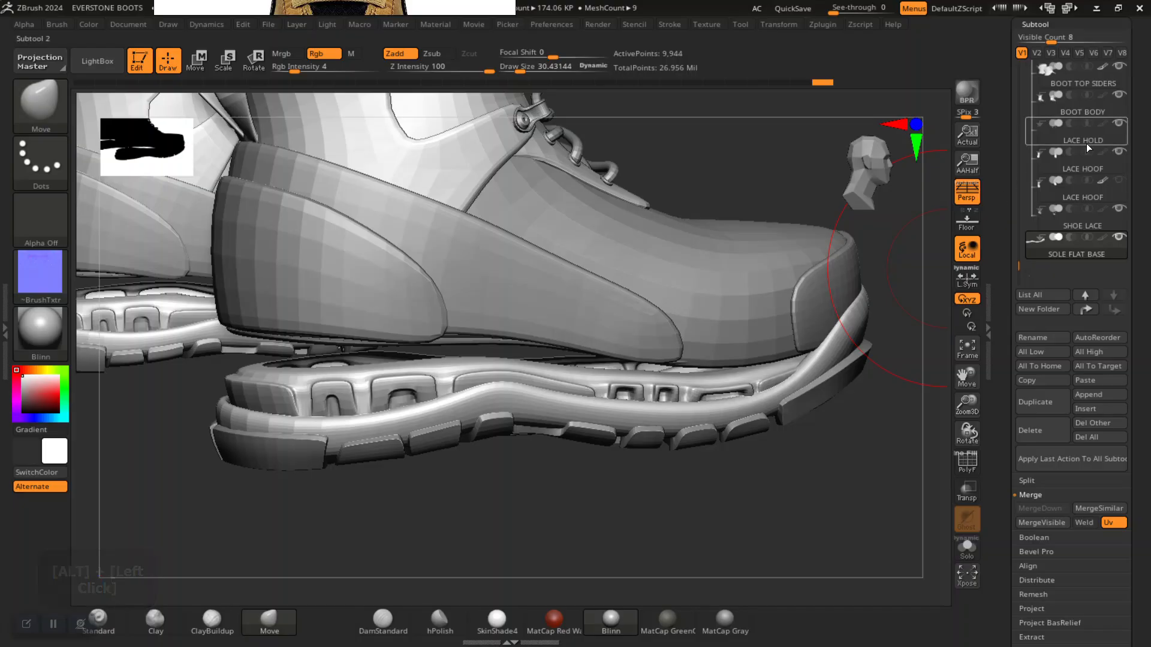
{"action": "left_click_drag", "start_coordinate": [773, 480], "coordinate": [757, 483]}
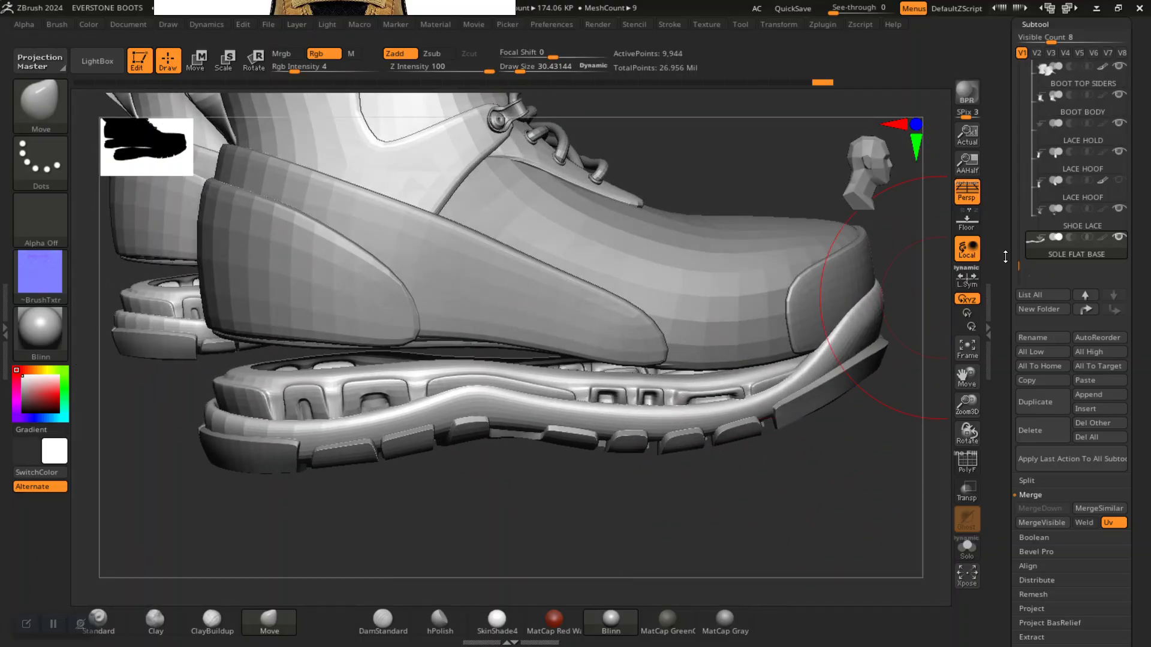
{"action": "scroll", "coordinate": [1048, 208], "scroll_direction": "up", "scroll_amount": 3}
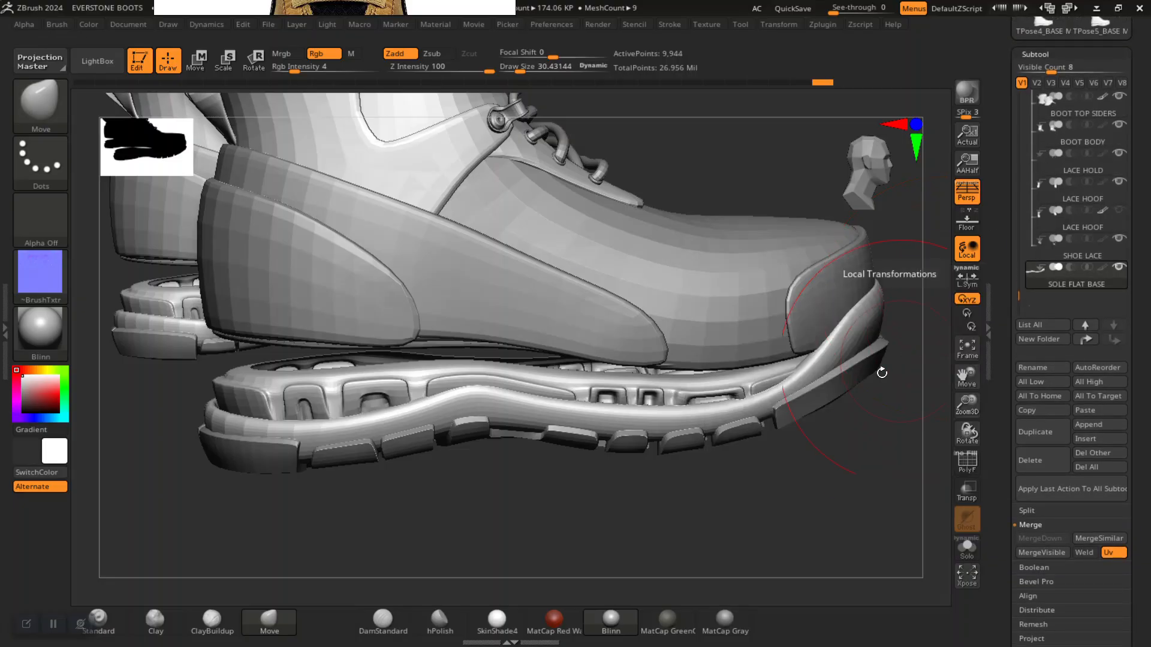
{"action": "left_click_drag", "start_coordinate": [833, 465], "coordinate": [848, 487], "text": "alt"}
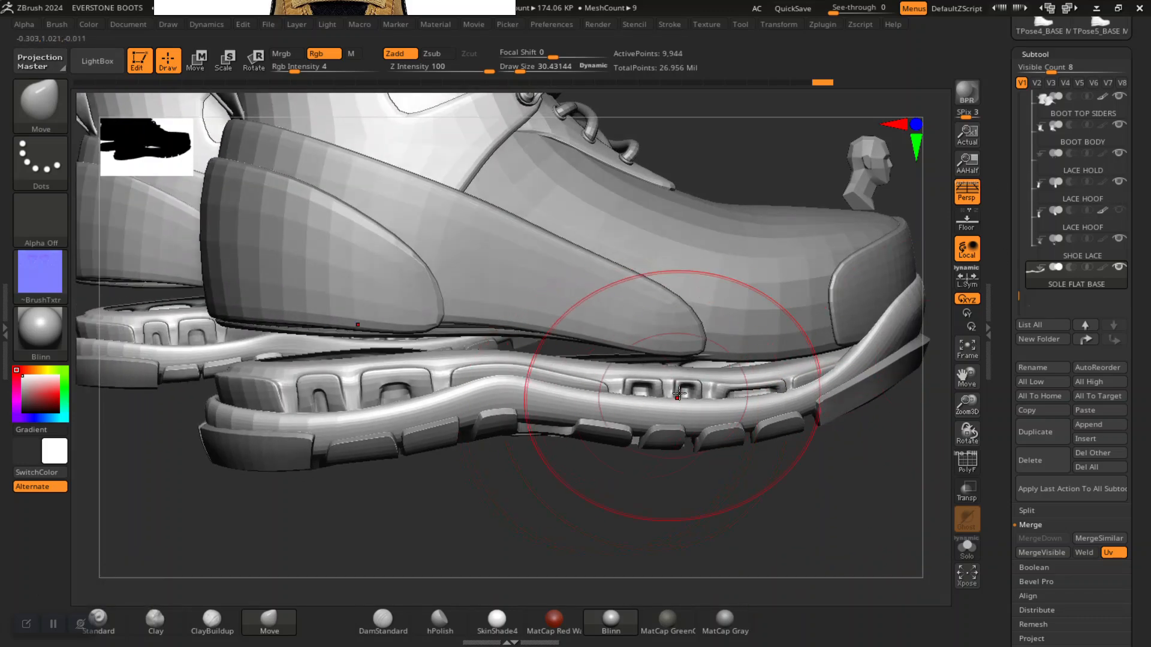
{"action": "mouse_move", "coordinate": [643, 512]}
{"action": "left_mouse_down"}
{"action": "mouse_move", "coordinate": [611, 437]}
{"action": "mouse_move", "coordinate": [655, 427]}
{"action": "left_mouse_up"}
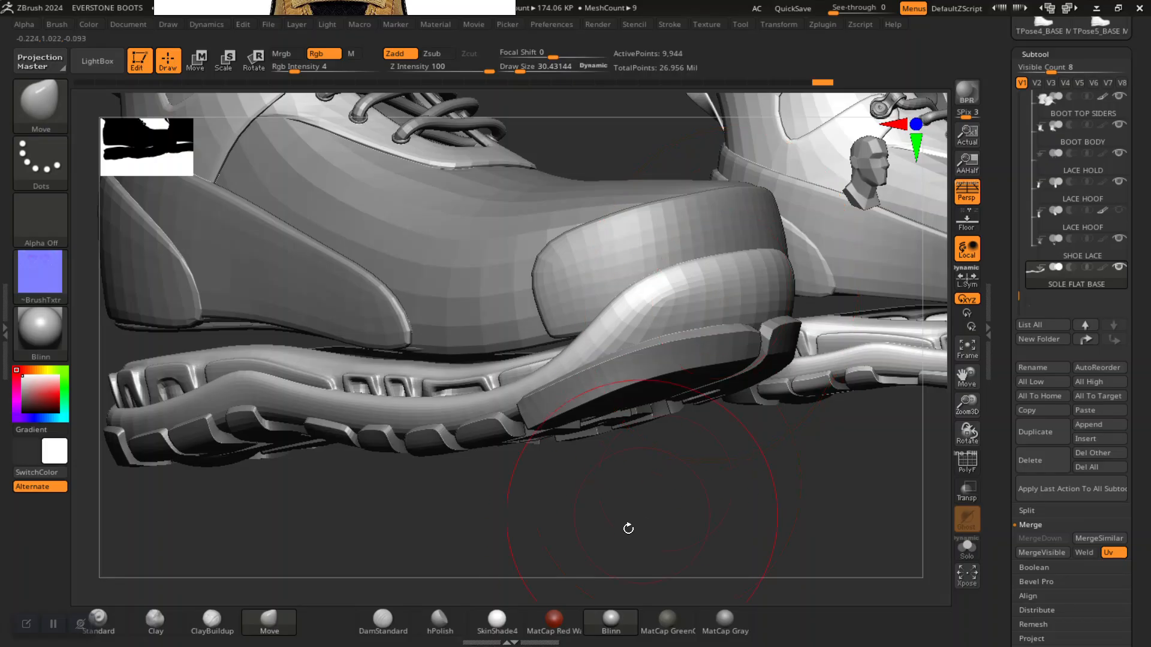
{"action": "left_click_drag", "start_coordinate": [627, 527], "coordinate": [683, 463]}
{"action": "left_click_drag", "start_coordinate": [627, 530], "coordinate": [679, 519]}
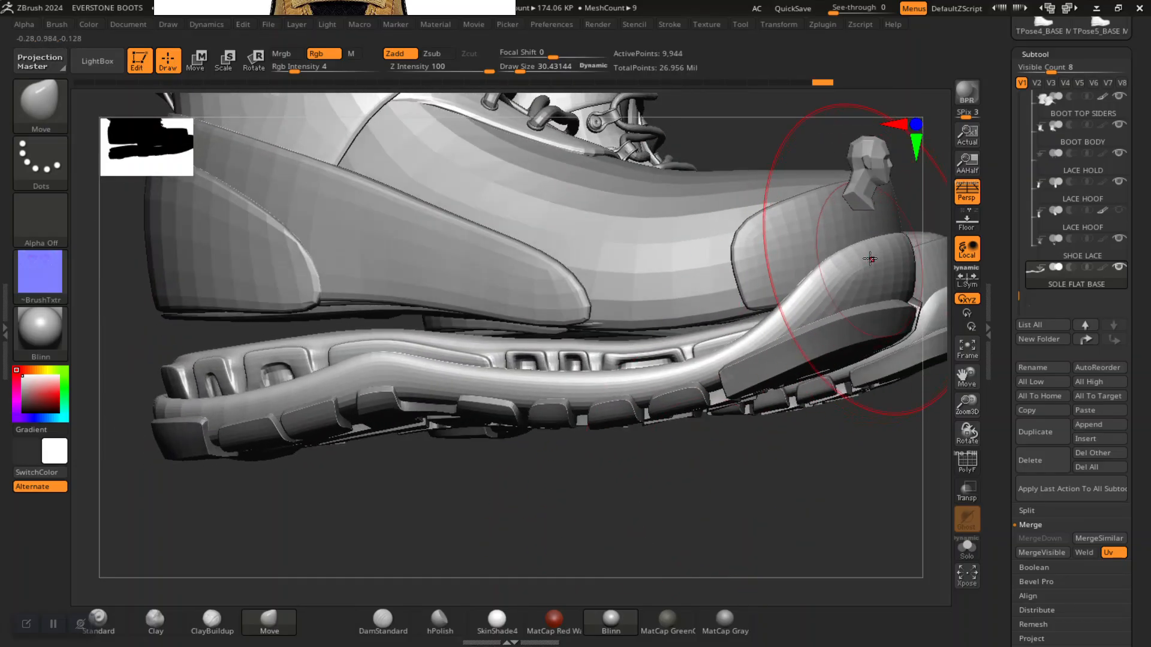
{"action": "mouse_move", "coordinate": [623, 528]}
{"action": "left_mouse_down", "text": "shift"}
{"action": "mouse_move", "coordinate": [756, 462]}
{"action": "mouse_move", "coordinate": [767, 473]}
{"action": "mouse_move", "coordinate": [612, 504]}
{"action": "mouse_move", "coordinate": [656, 455]}
{"action": "mouse_move", "coordinate": [575, 509]}
{"action": "mouse_move", "coordinate": [594, 529]}
{"action": "mouse_move", "coordinate": [642, 519]}
{"action": "mouse_move", "coordinate": [607, 506]}
{"action": "mouse_move", "coordinate": [563, 512]}
{"action": "mouse_move", "coordinate": [583, 524]}
{"action": "mouse_move", "coordinate": [553, 463]}
{"action": "mouse_move", "coordinate": [468, 432]}
{"action": "mouse_move", "coordinate": [429, 394]}
{"action": "left_mouse_up", "text": "shift"}
Unhide the whole SOLE FLAT BASE mesh and delete its lower subdivision levels
{"action": "left_click_drag", "start_coordinate": [1006, 154], "coordinate": [1003, 232]}
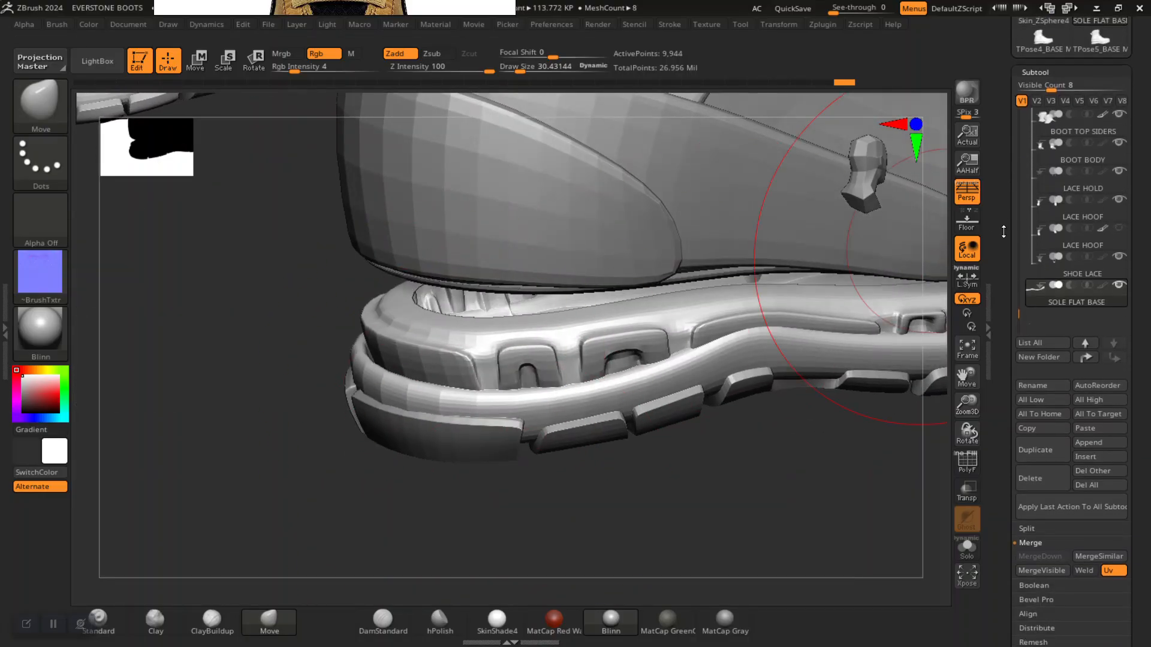
{"action": "left_click_drag", "start_coordinate": [1043, 71], "coordinate": [1043, 73]}
{"action": "left_click", "coordinate": [802, 478], "text": "ctrl+shift"}
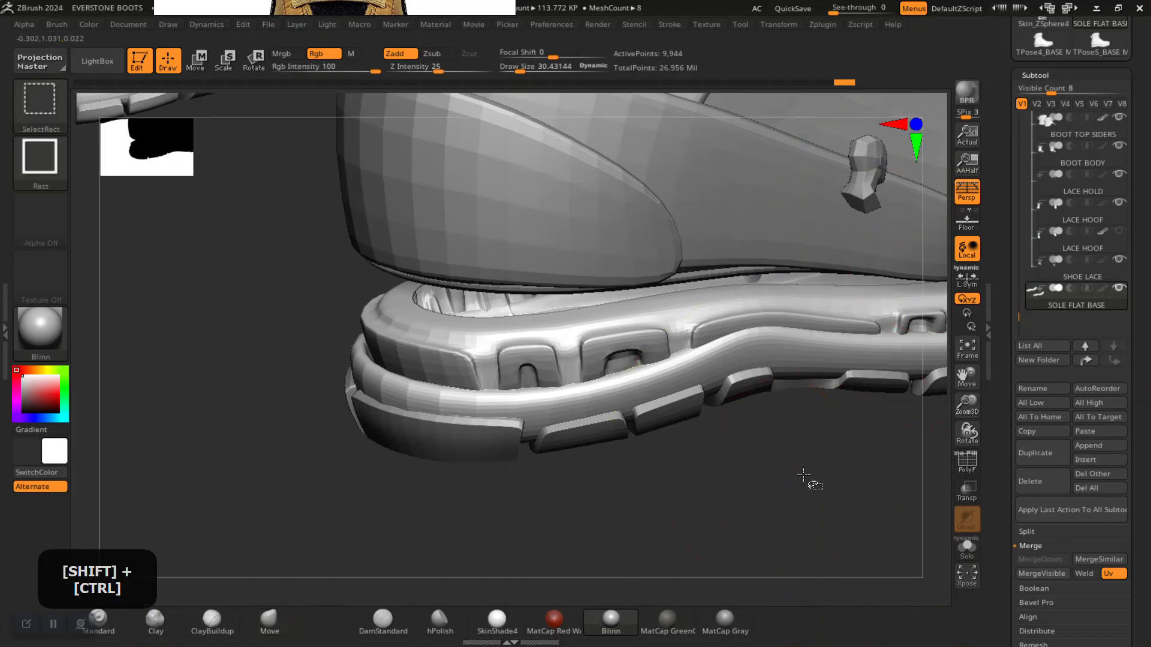
{"action": "scroll", "coordinate": [1007, 348], "scroll_direction": "down", "scroll_amount": 5}
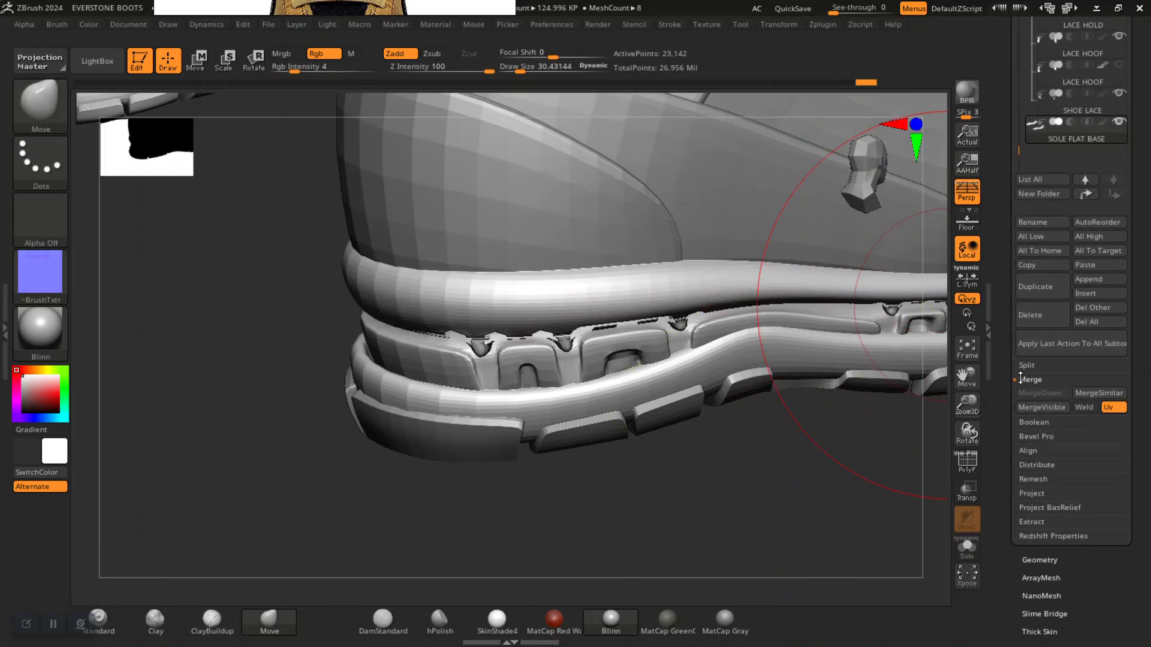
{"action": "left_click_drag", "start_coordinate": [1006, 432], "coordinate": [1000, 400]}
{"action": "left_click", "coordinate": [1042, 515]}
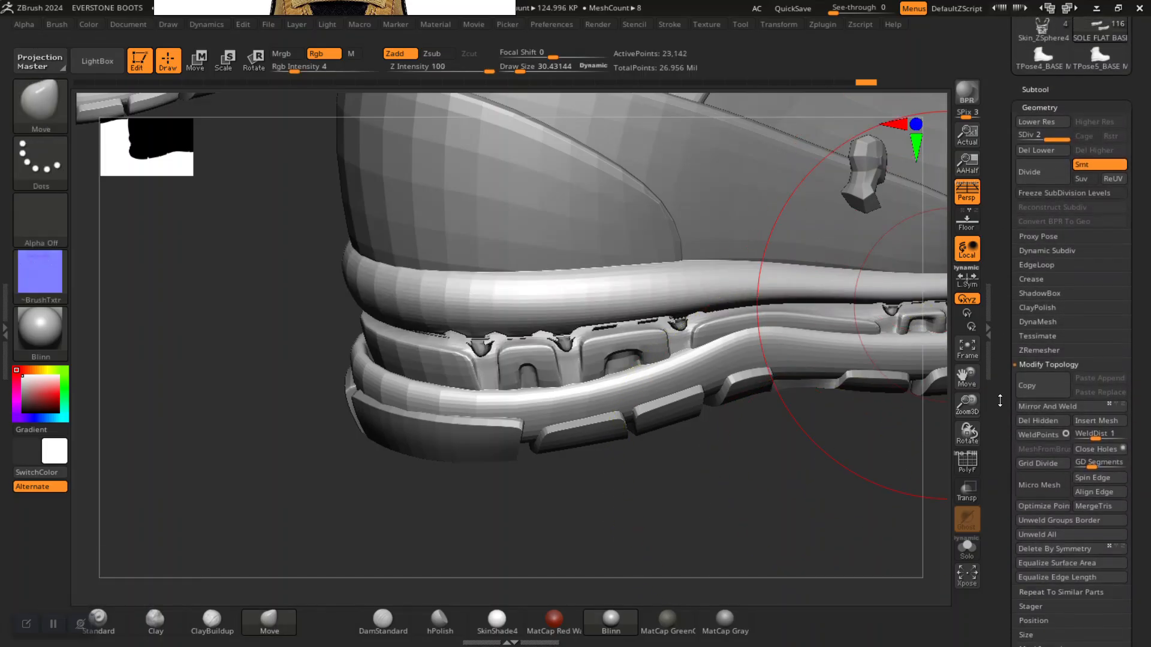
{"action": "left_click", "coordinate": [1043, 151]}
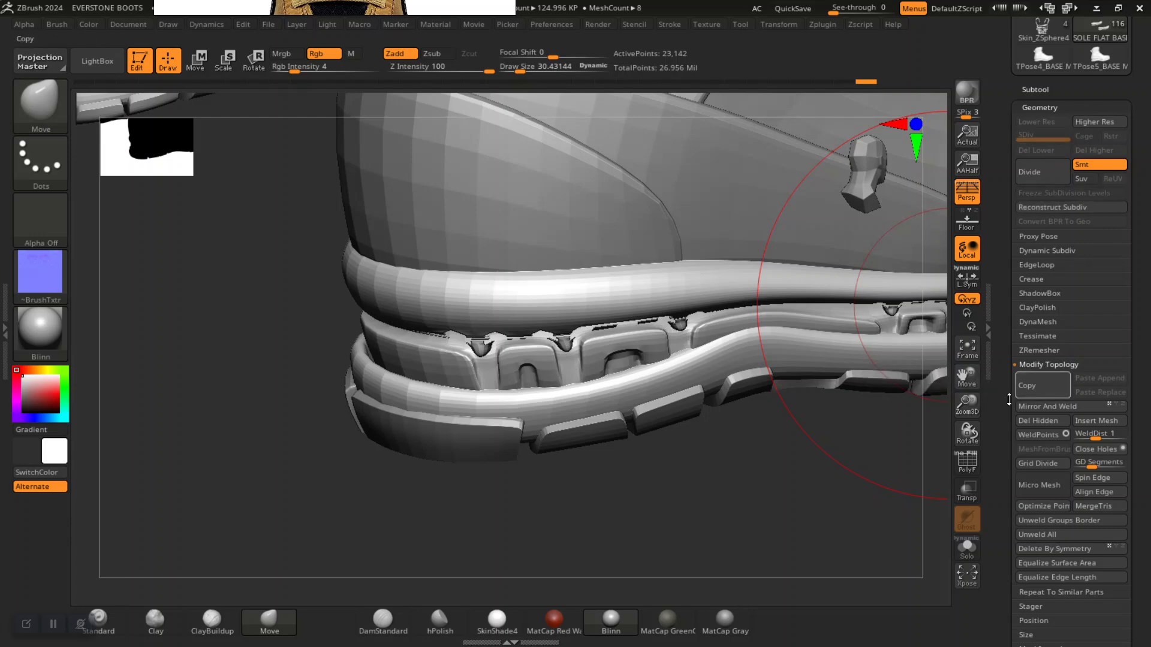
{"action": "left_click_drag", "start_coordinate": [1006, 425], "coordinate": [1006, 416]}
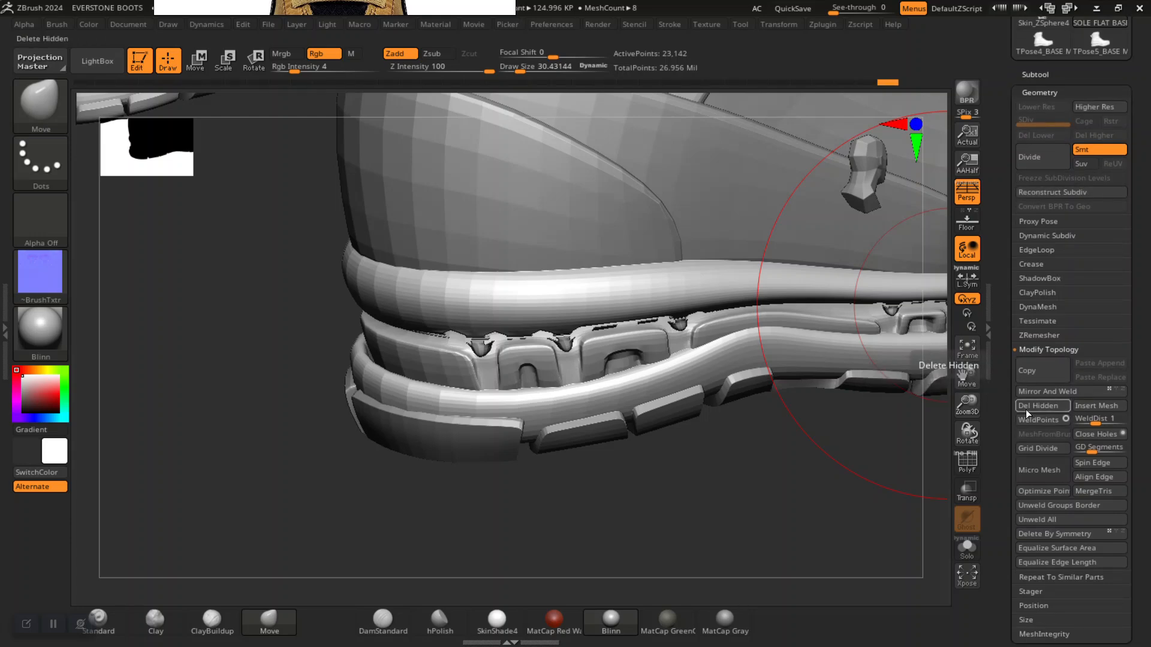
Isolate the lower sole bands of both boots and delete the hidden upper rim geometry
{"action": "left_click", "coordinate": [680, 381], "text": "ctrl+shift"}
{"action": "left_click_drag", "start_coordinate": [346, 458], "coordinate": [342, 290], "text": "alt"}
{"action": "left_click", "coordinate": [359, 430], "text": "ctrl+shift"}
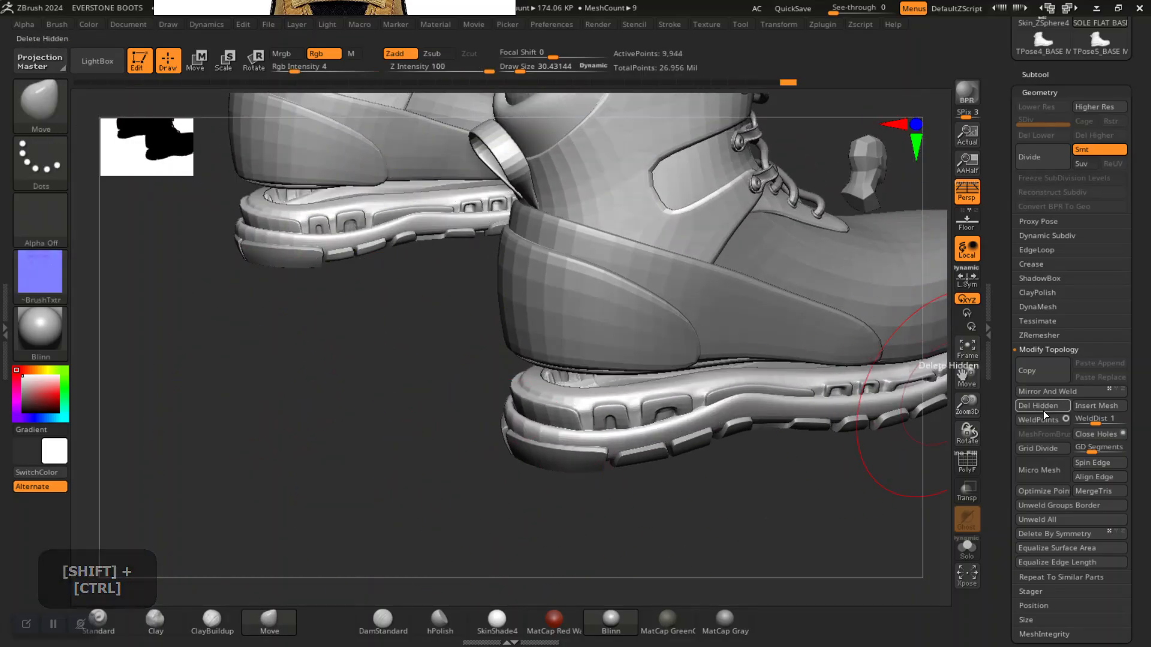
{"action": "left_click_drag", "start_coordinate": [696, 483], "coordinate": [1009, 203]}
Subdivide the remaining lower sole mesh up to subdivision level 4
{"action": "left_click", "coordinate": [1038, 154]}
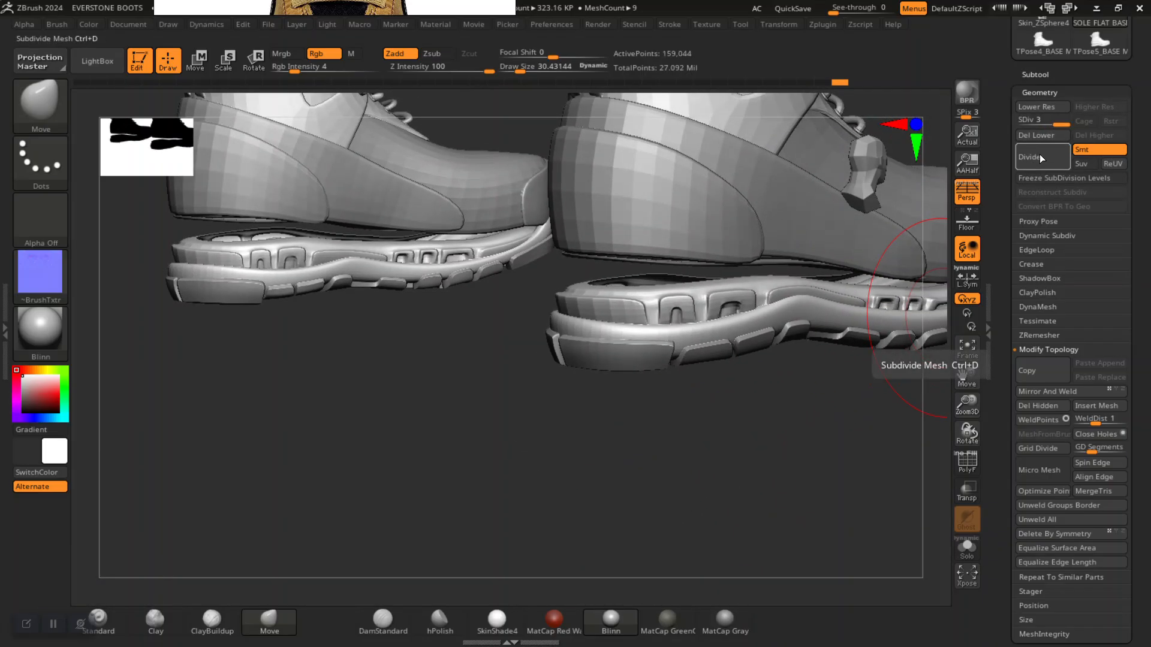
{"action": "left_click", "coordinate": [1039, 155]}
{"action": "left_click_drag", "start_coordinate": [687, 483], "coordinate": [806, 473], "text": "alt"}
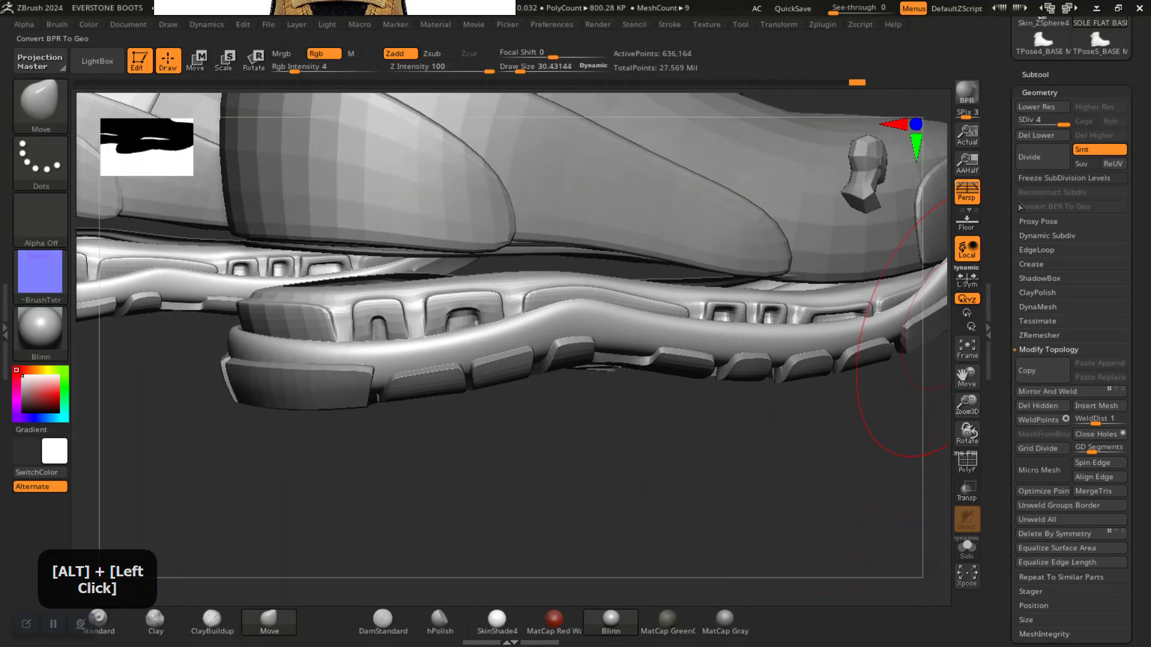
Look through the mesh's polygroup options and check its UV map size settings
{"action": "scroll", "coordinate": [1007, 306], "scroll_direction": "down", "scroll_amount": 5}
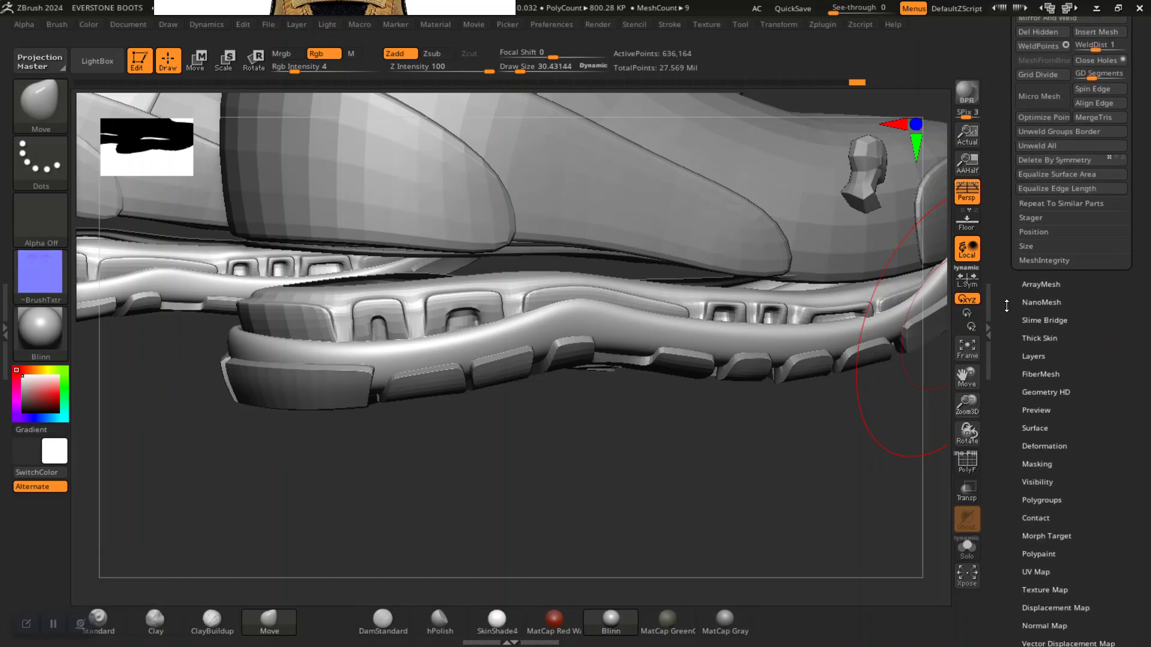
{"action": "scroll", "coordinate": [1007, 307], "scroll_direction": "down", "scroll_amount": 2}
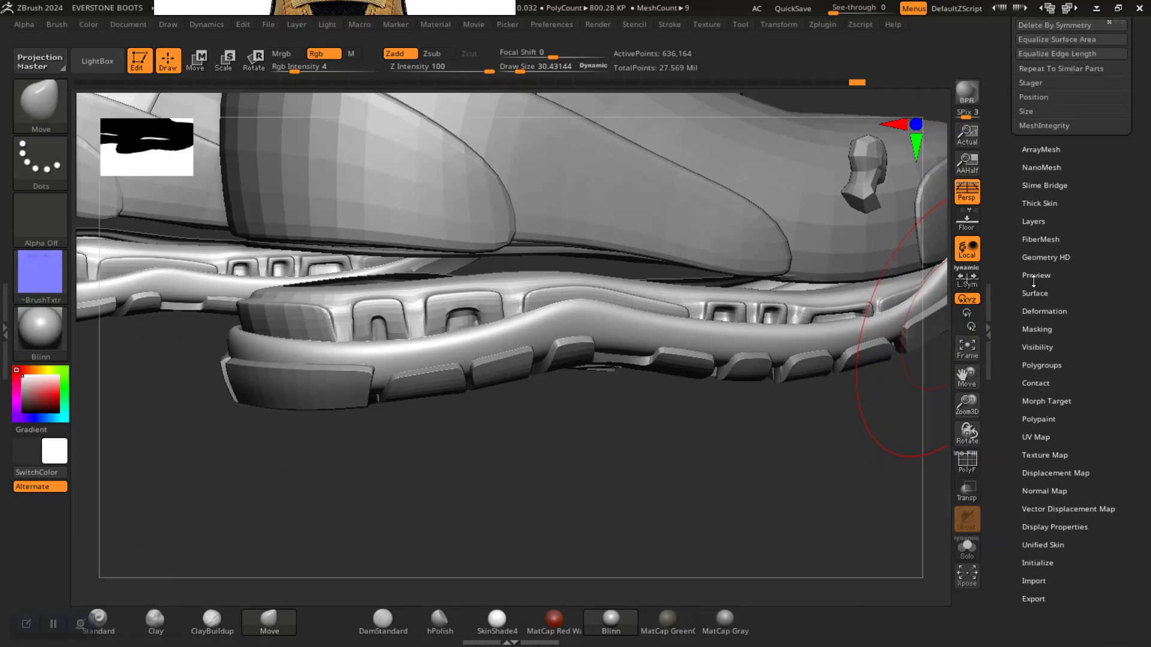
{"action": "left_click", "coordinate": [1043, 365]}
{"action": "scroll", "coordinate": [1013, 390], "scroll_direction": "down", "scroll_amount": 1}
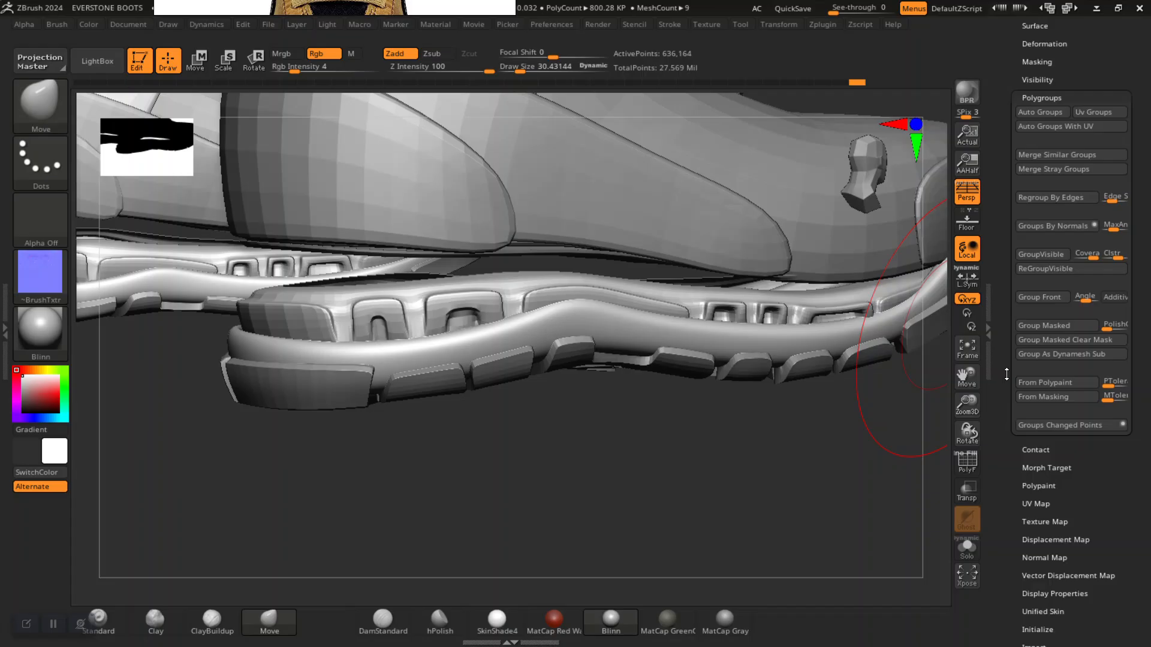
{"action": "scroll", "coordinate": [1003, 432], "scroll_direction": "up", "scroll_amount": 1}
{"action": "scroll", "coordinate": [1040, 359], "scroll_direction": "down", "scroll_amount": 4}
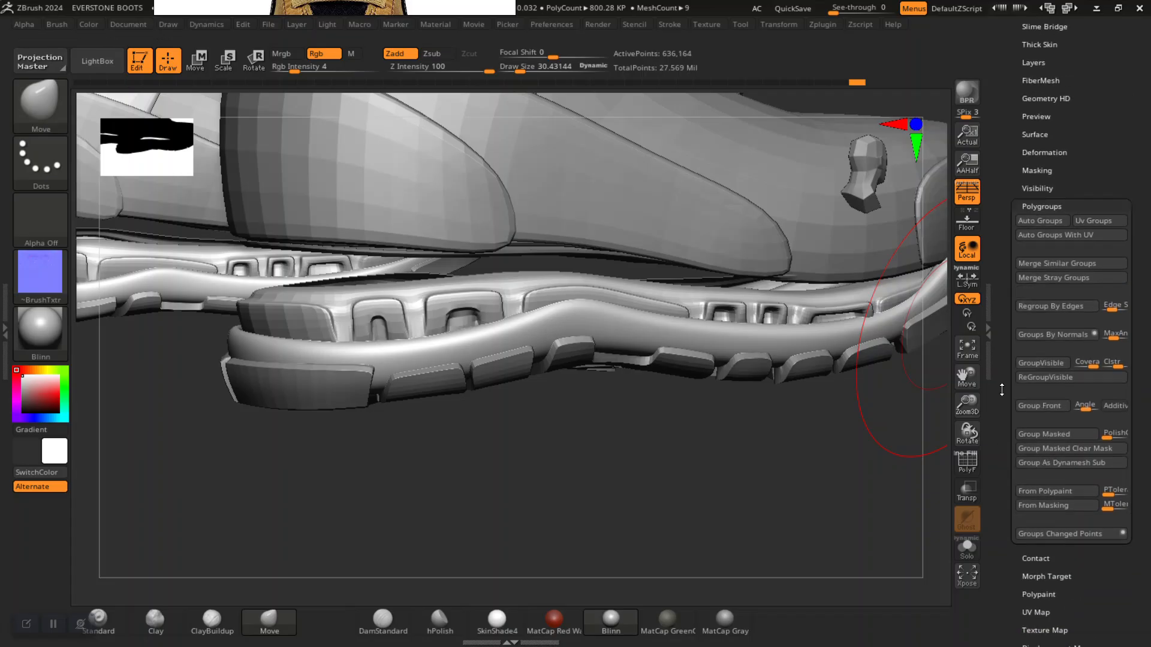
{"action": "left_click", "coordinate": [1041, 335]}
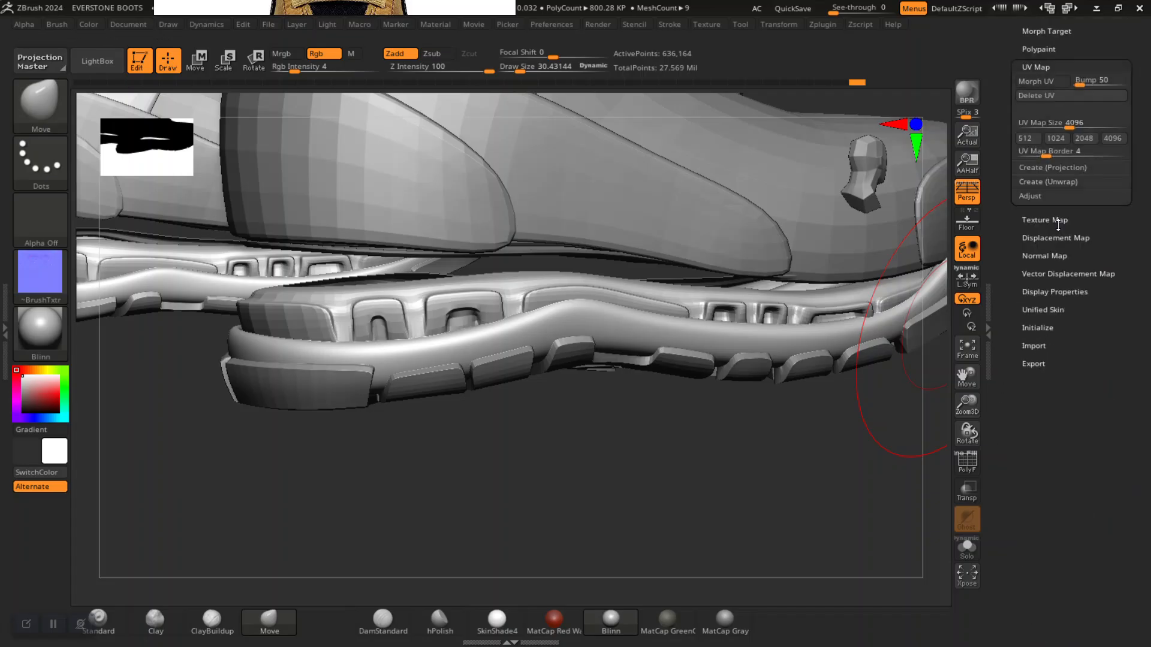
{"action": "scroll", "coordinate": [1012, 248], "scroll_direction": "up", "scroll_amount": 2}
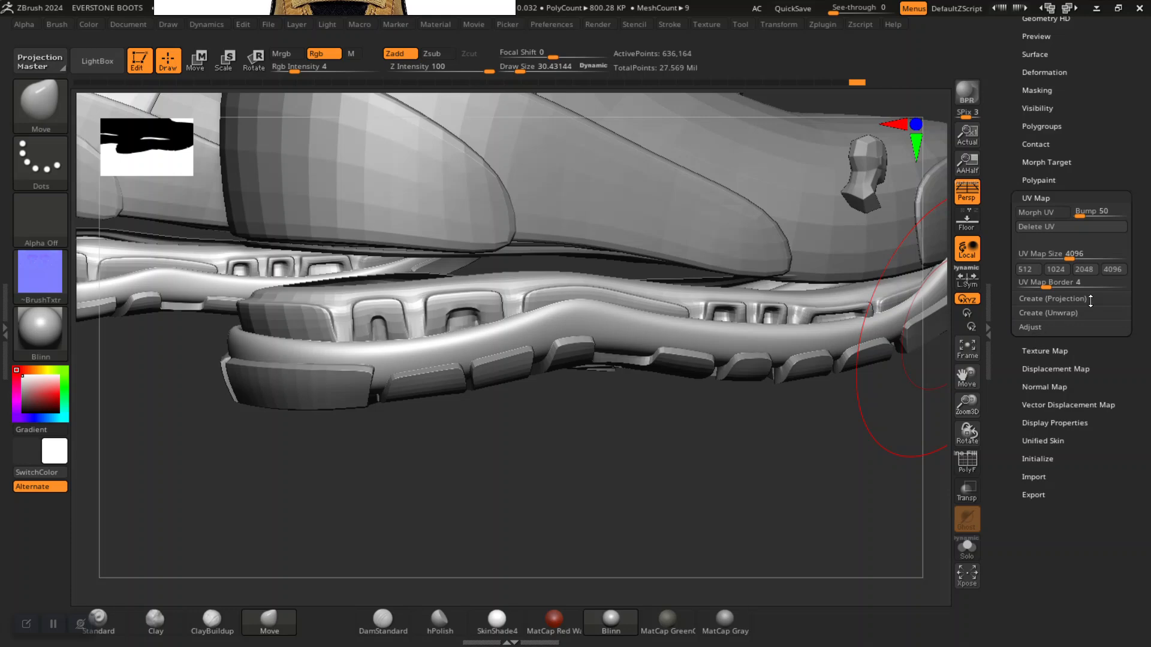
Drop the lower sole to its lowest subdivision level, create its tangent normal map and clone it into the textures
{"action": "left_click", "coordinate": [1035, 387]}
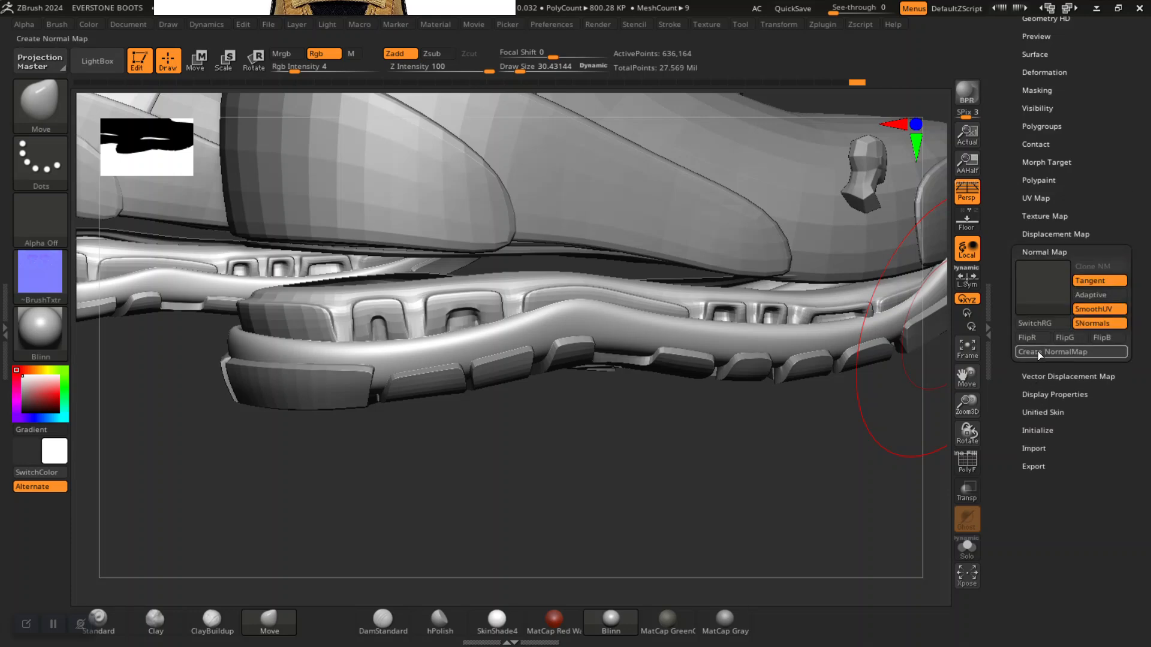
{"action": "left_click", "coordinate": [1038, 352]}
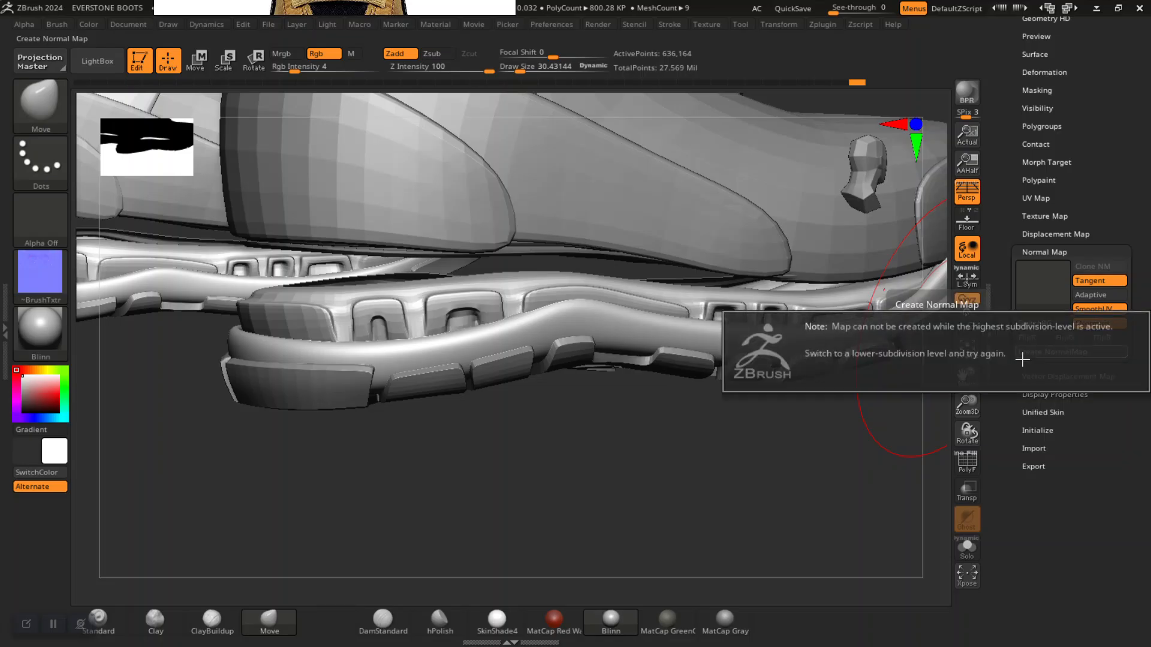
{"action": "key", "text": "shift"}
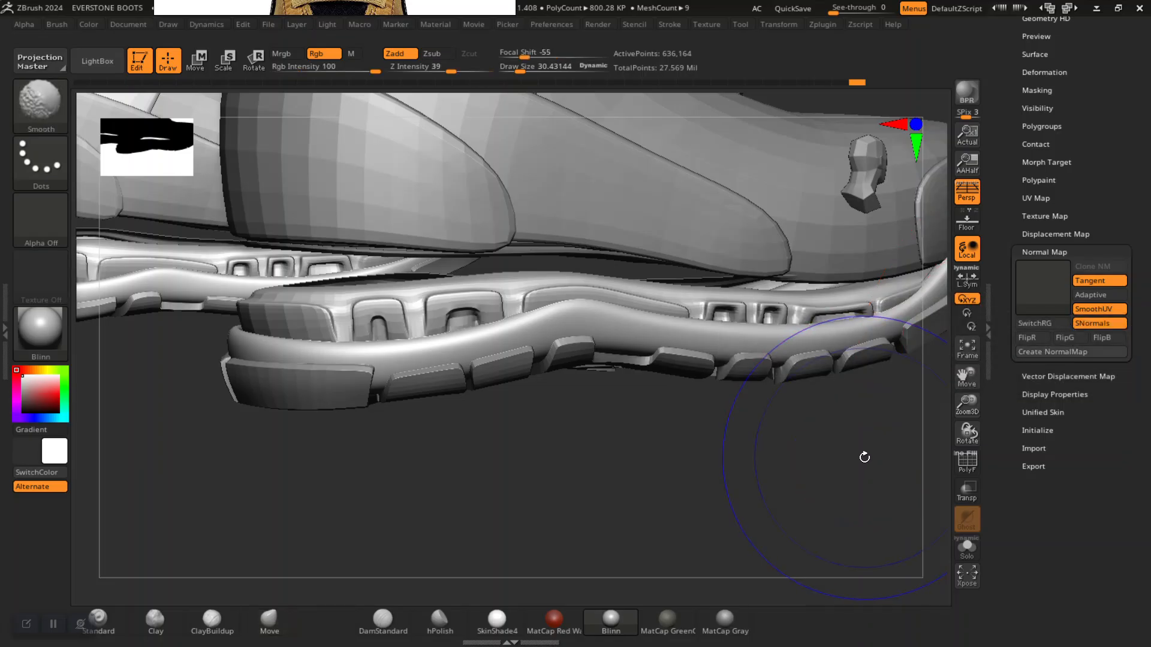
{"action": "key", "text": "shift+d"}
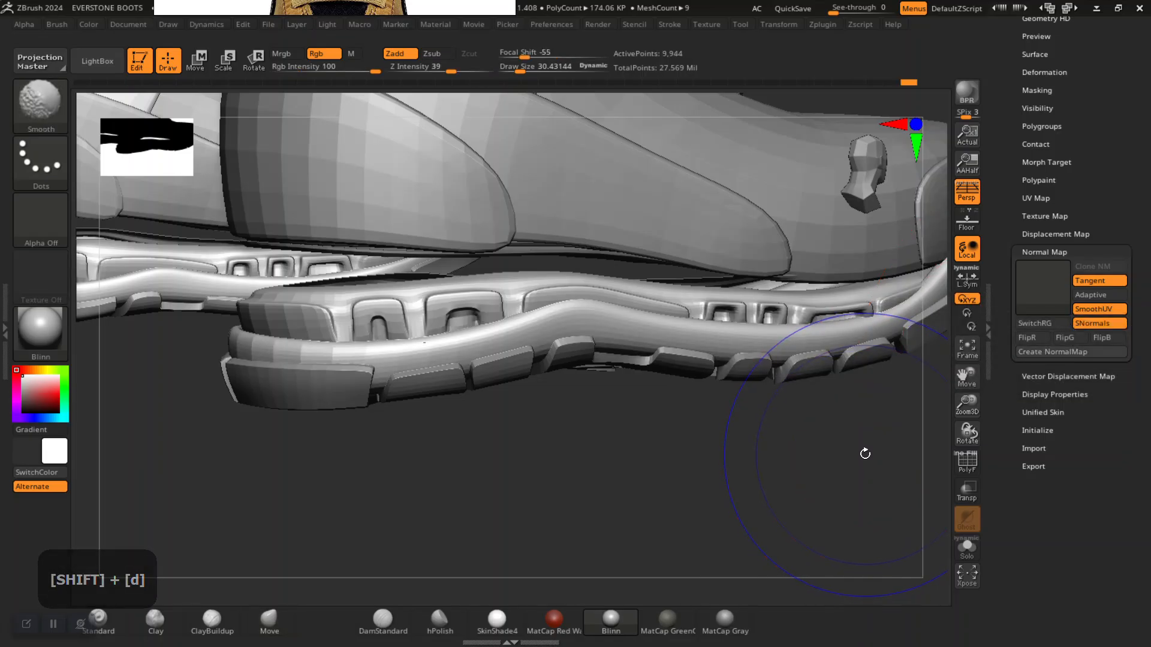
{"action": "left_click", "coordinate": [1041, 350]}
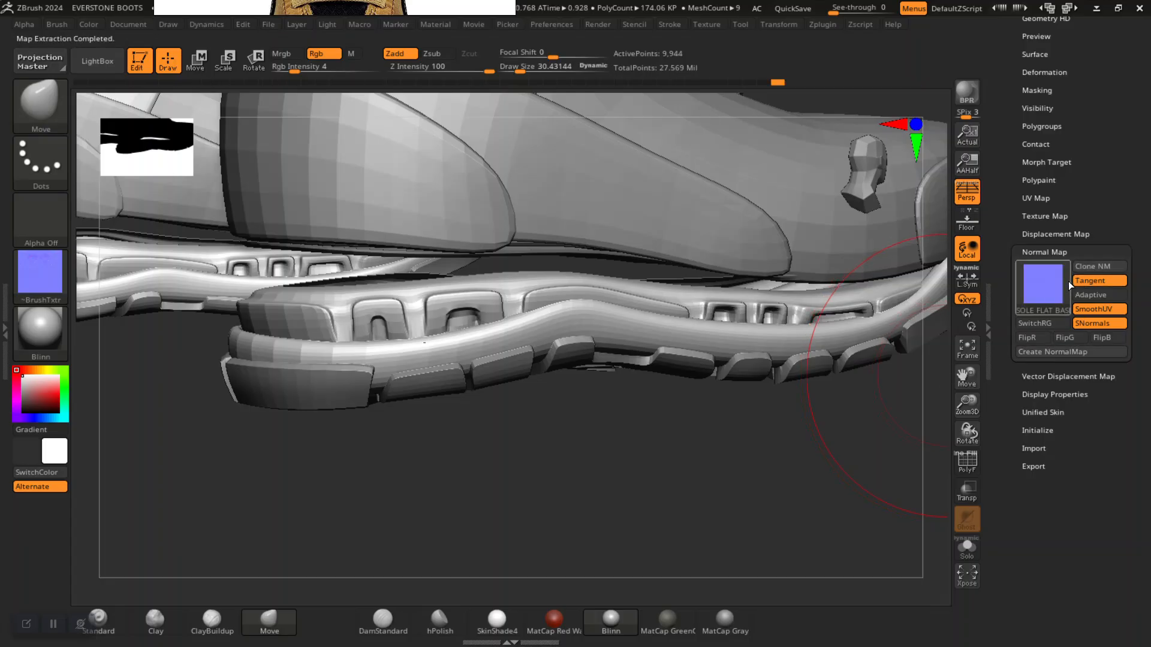
{"action": "left_click", "coordinate": [1091, 266]}
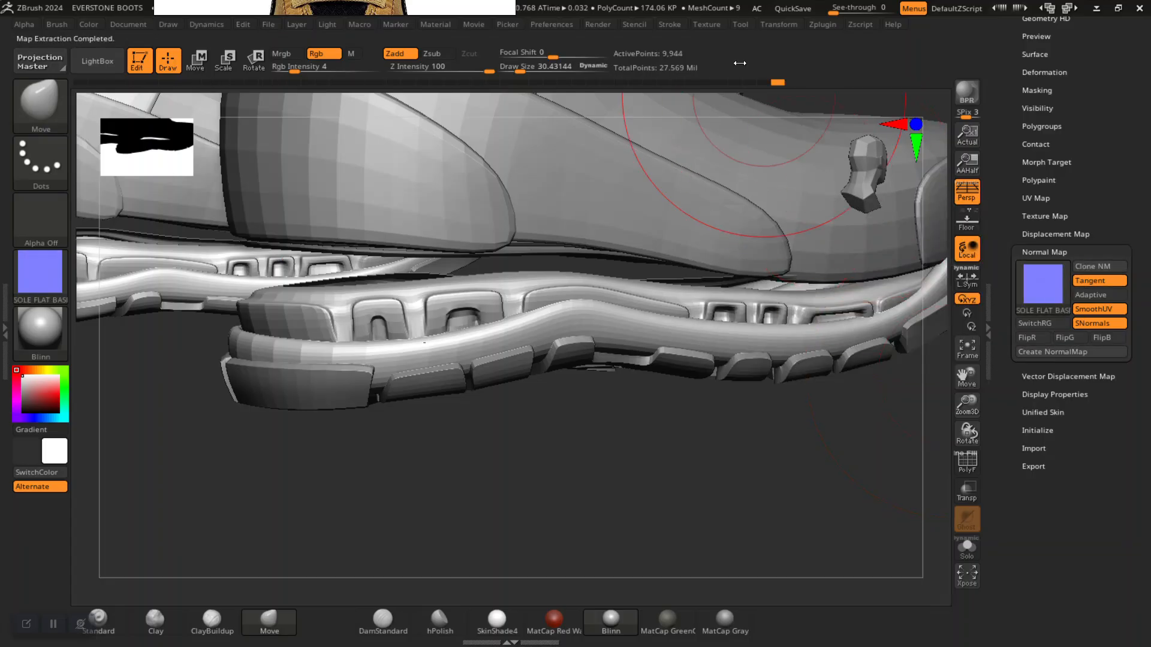
Export the sole's normal map as PNG file SOLE FLAT BASE 01 into the ZMAP folder and check the saved file
{"action": "left_click", "coordinate": [712, 25]}
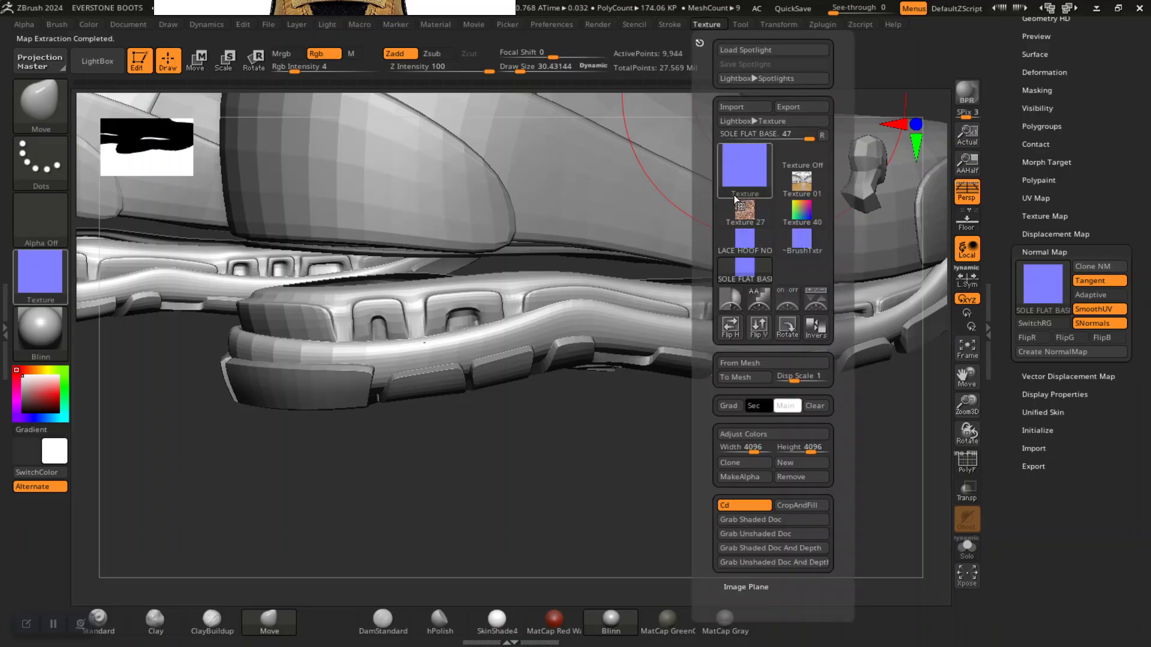
{"action": "left_click", "coordinate": [758, 329]}
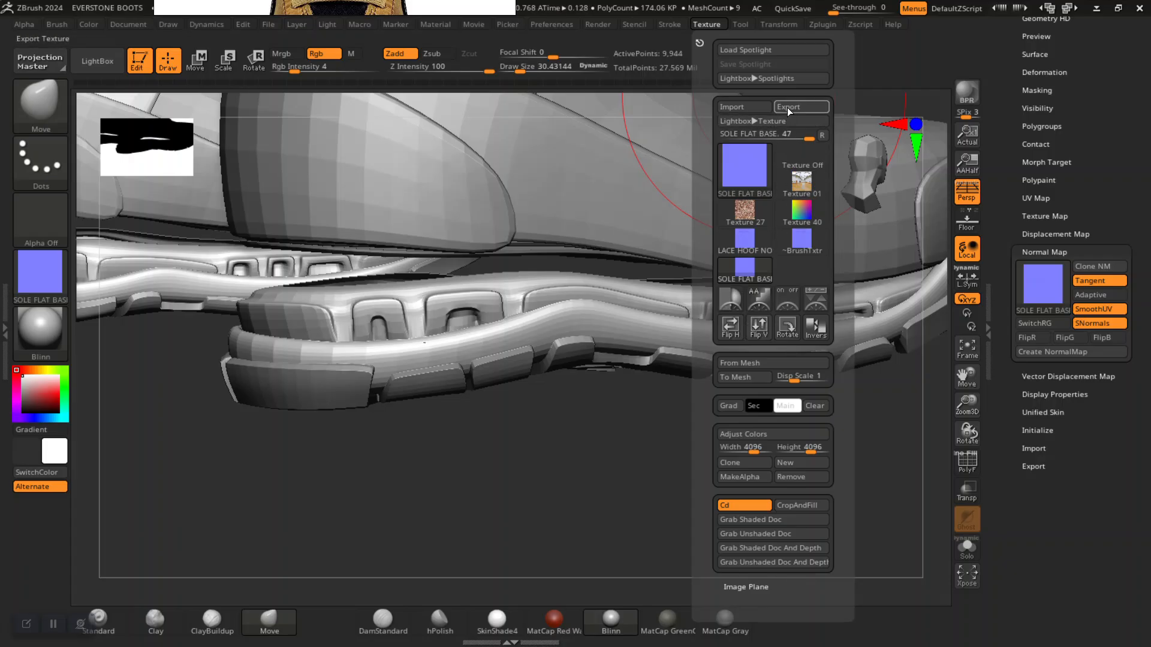
{"action": "double_click", "coordinate": [452, 267]}
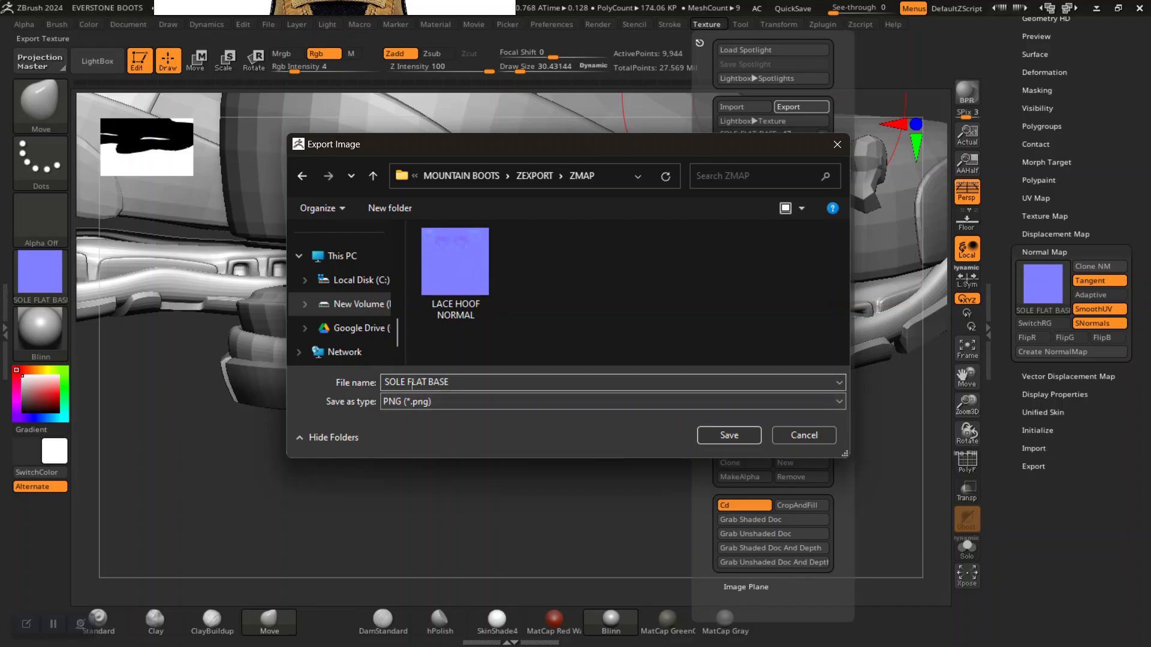
{"action": "left_click", "coordinate": [385, 383]}
{"action": "left_click", "coordinate": [386, 381]}
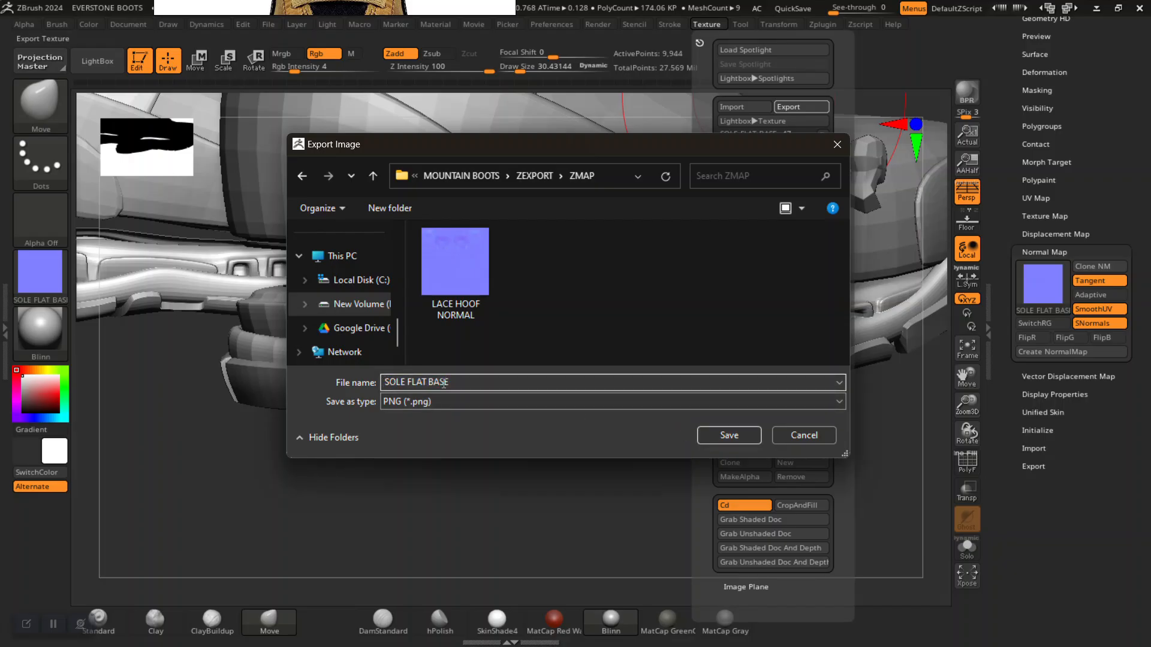
{"action": "type", "text": "01"}
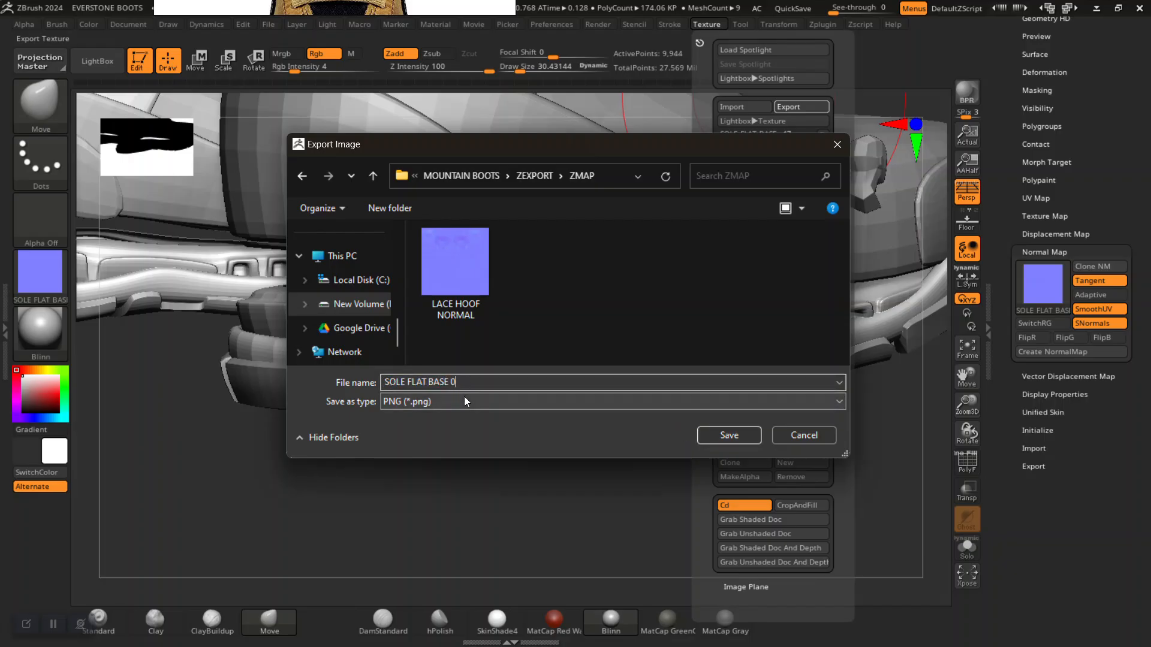
{"action": "left_click", "coordinate": [722, 435]}
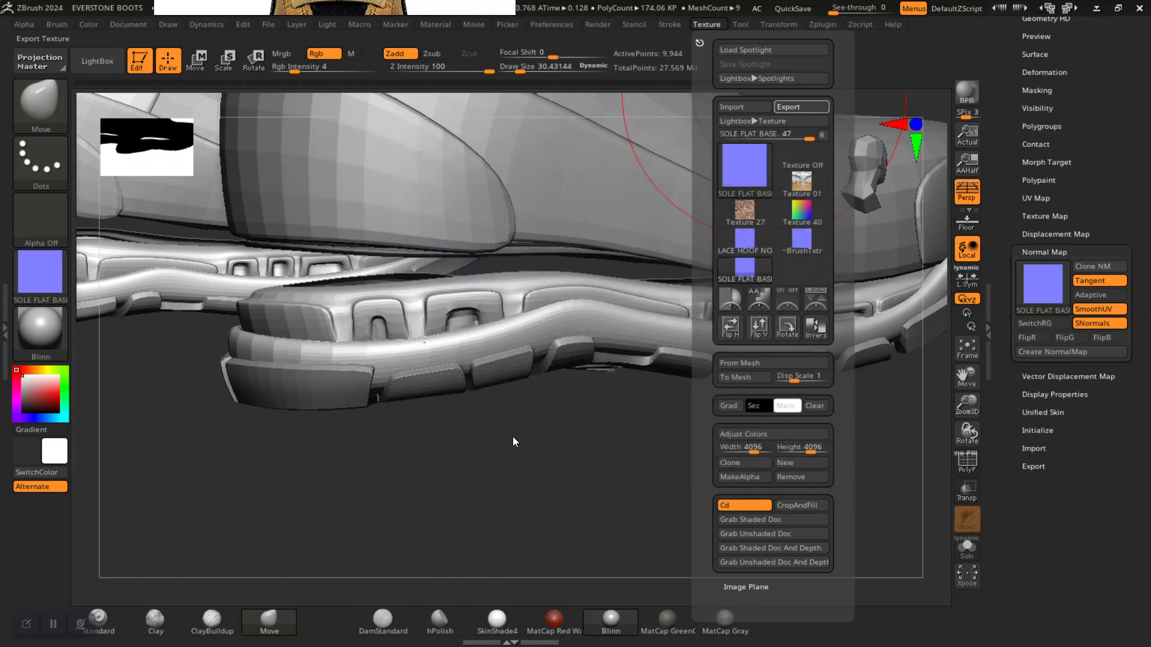
{"action": "key", "text": "alt+Tab"}
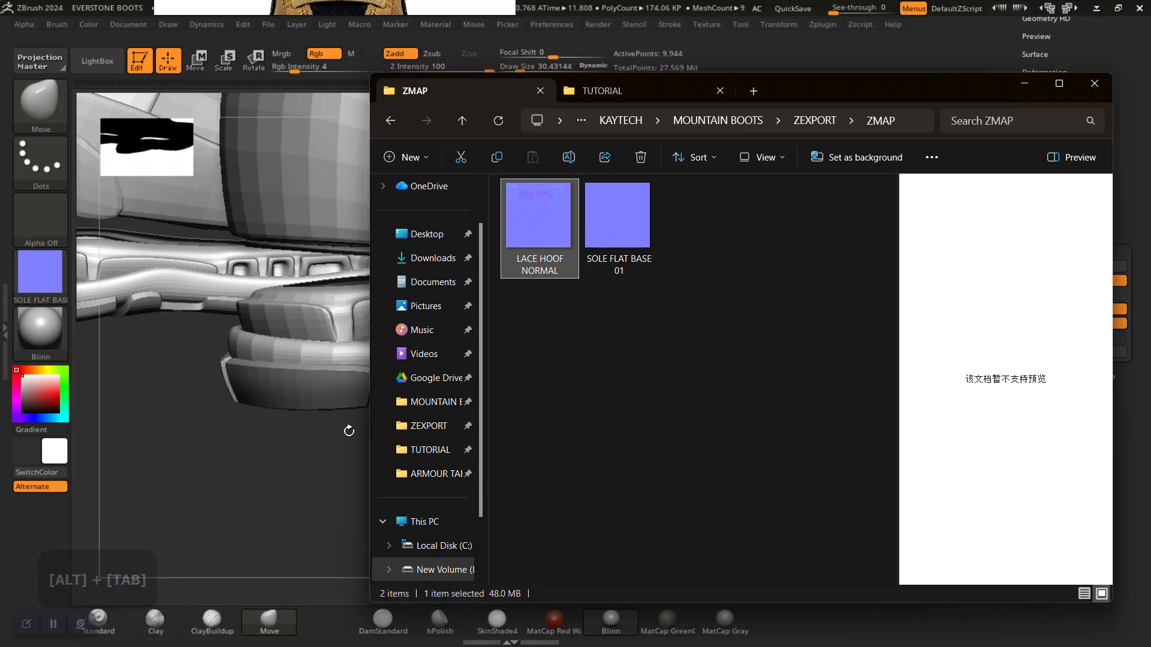
{"action": "left_click", "coordinate": [304, 492]}
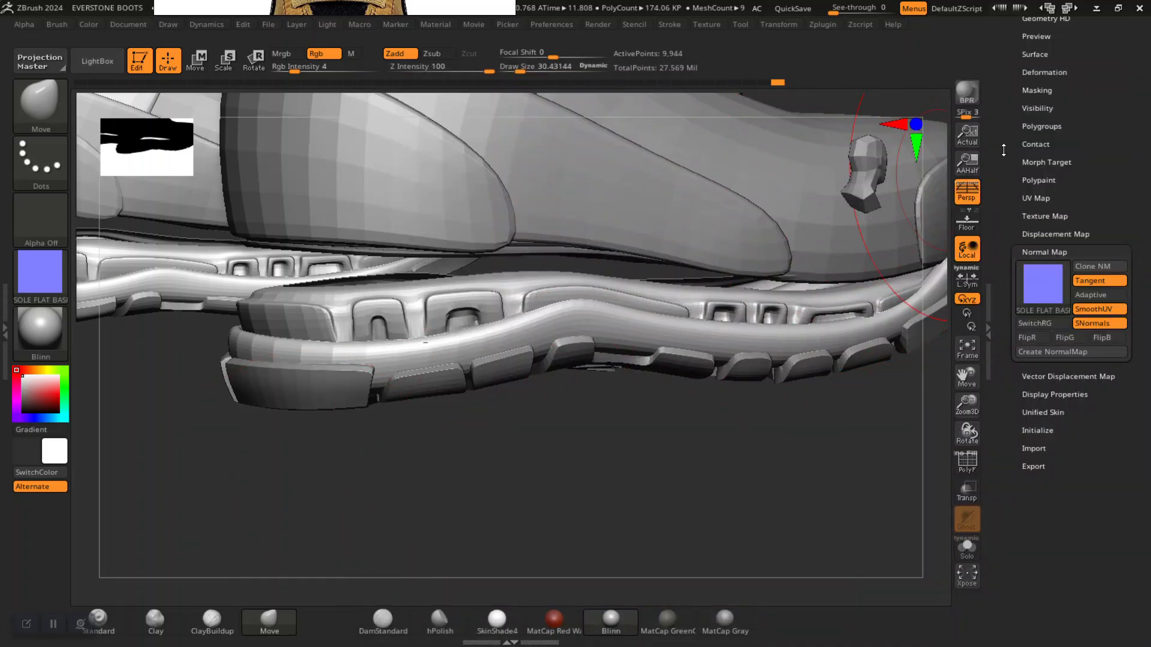
Export the lower sole mesh in OBJ format as SOLE FLAT BASE BOTTOM into the ZEXPORT folder
{"action": "left_click_drag", "start_coordinate": [1003, 151], "coordinate": [1001, 249]}
{"action": "mouse_move", "coordinate": [1007, 203]}
{"action": "left_mouse_down"}
{"action": "mouse_move", "coordinate": [1011, 264]}
{"action": "mouse_move", "coordinate": [1003, 256]}
{"action": "left_mouse_up"}
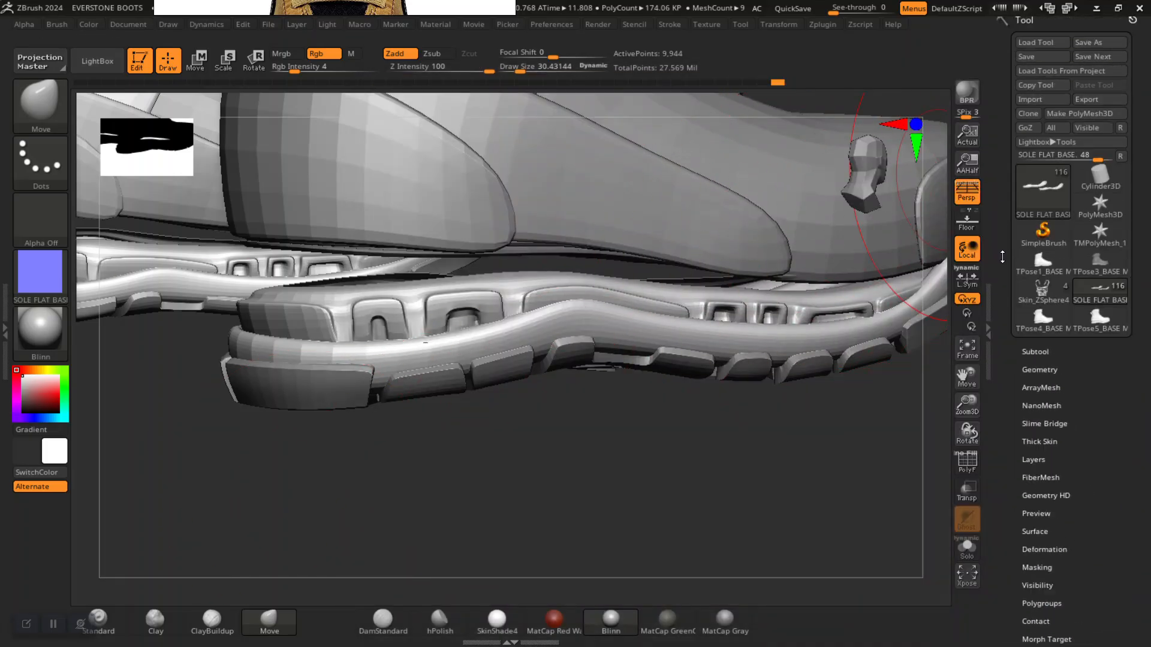
{"action": "left_click", "coordinate": [1087, 104]}
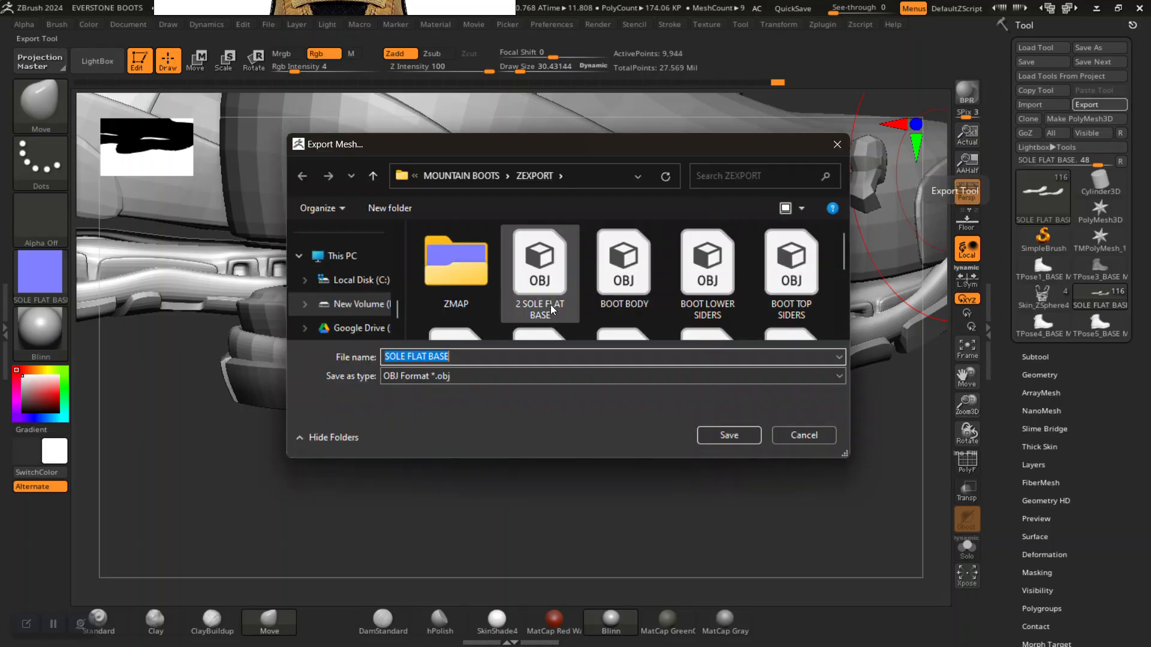
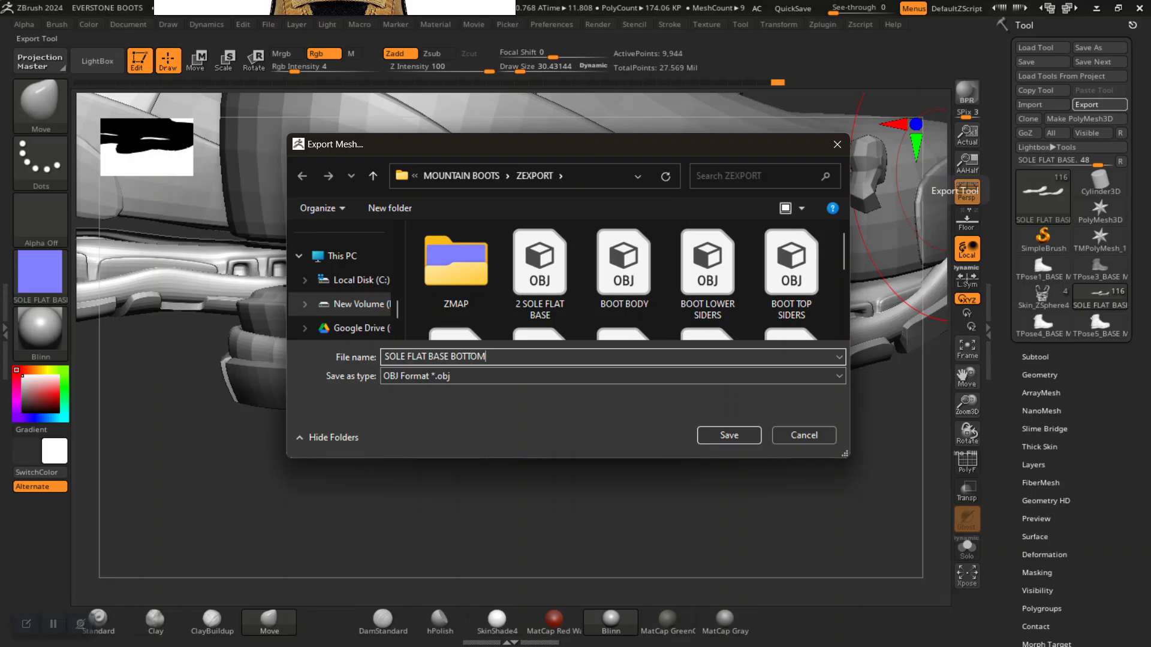
{"action": "key", "text": "Return"}
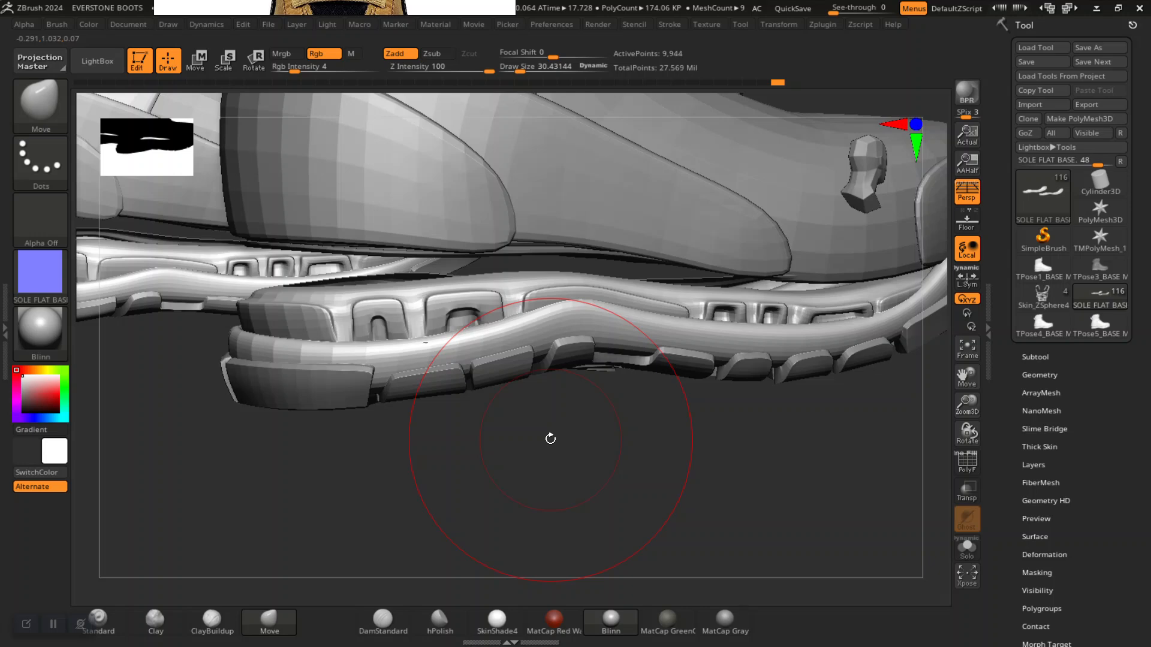
{"action": "left_click_drag", "start_coordinate": [527, 500], "coordinate": [532, 498]}
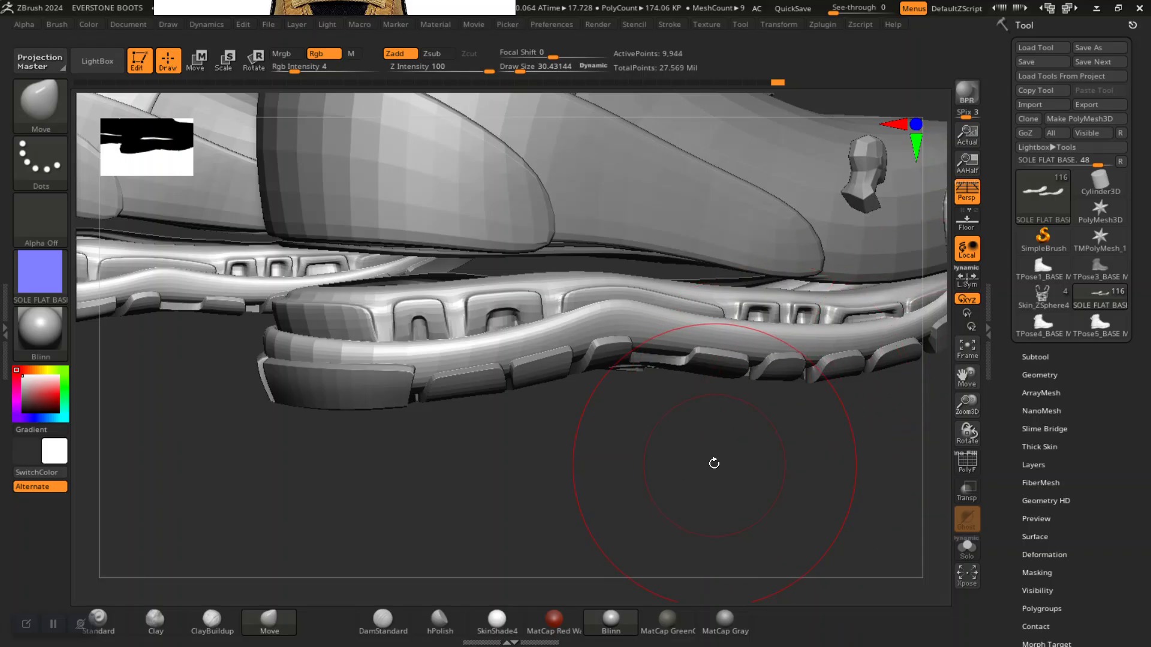
Switch to the MOUNTAIN BOOT scene in Maya and select the SOLE_FLAT_BASE mesh, with the Select tool active
{"action": "key", "text": "alt+Tab"}
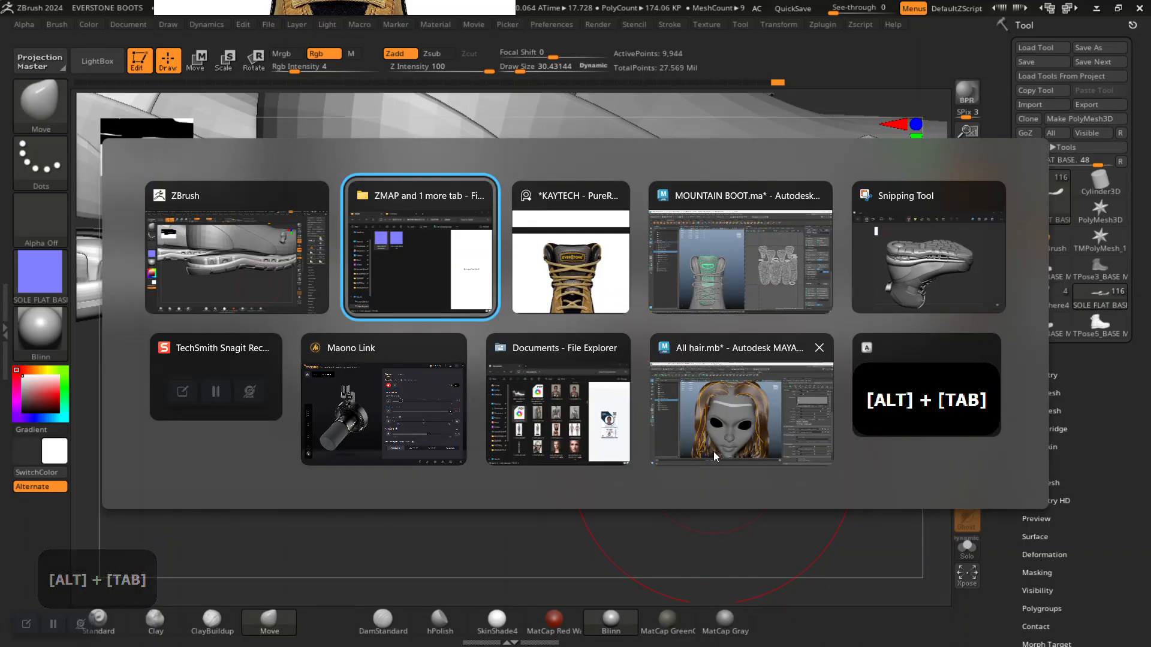
{"action": "key", "text": "alt+Tab"}
{"action": "key", "text": "alt+Tab"}
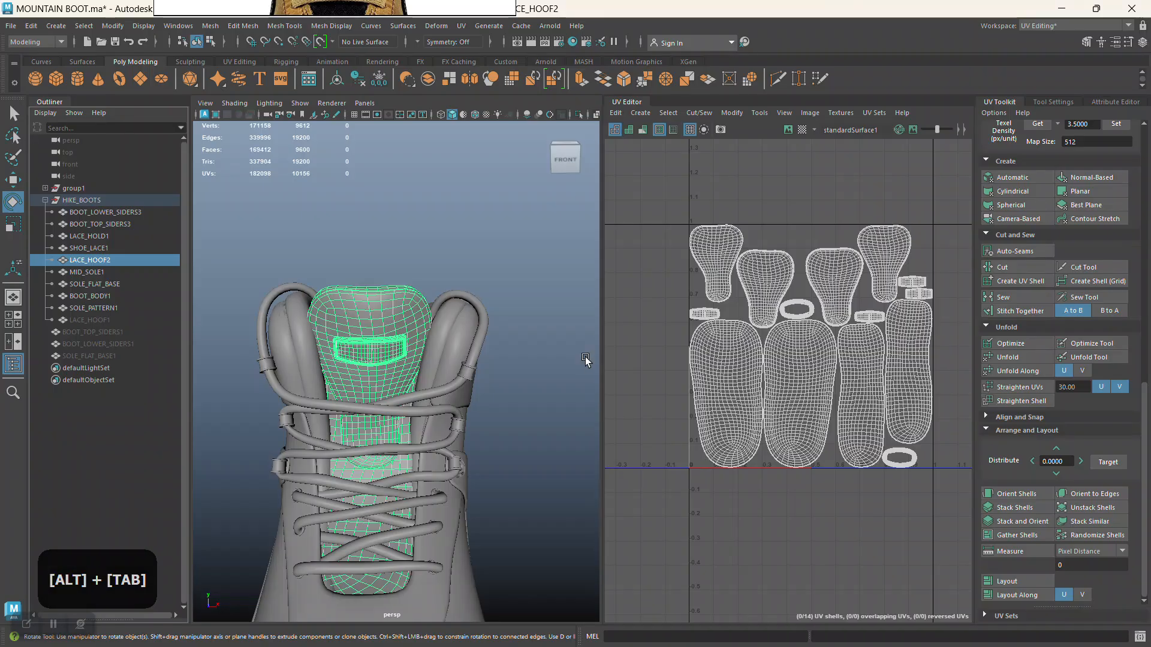
{"action": "left_click", "coordinate": [585, 356]}
{"action": "right_click_drag", "start_coordinate": [585, 356], "coordinate": [443, 336], "text": "alt"}
{"action": "left_click_drag", "start_coordinate": [444, 335], "coordinate": [498, 359], "text": "alt"}
{"action": "middle_click_drag", "start_coordinate": [498, 359], "coordinate": [477, 260], "text": "alt"}
{"action": "right_click_drag", "start_coordinate": [477, 259], "coordinate": [420, 366], "text": "alt"}
{"action": "left_click_drag", "start_coordinate": [420, 366], "coordinate": [431, 380], "text": "alt"}
{"action": "middle_click_drag", "start_coordinate": [431, 380], "coordinate": [390, 288], "text": "alt"}
{"action": "right_click_drag", "start_coordinate": [389, 288], "coordinate": [421, 361], "text": "alt"}
{"action": "middle_click_drag", "start_coordinate": [421, 361], "coordinate": [429, 358], "text": "alt"}
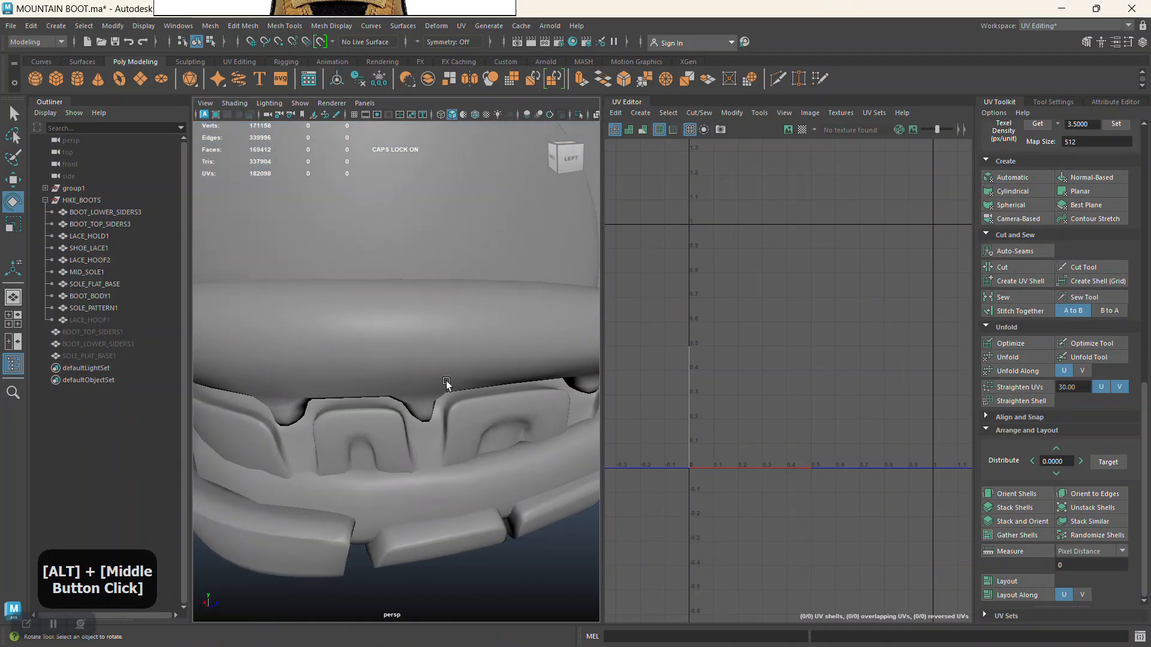
{"action": "left_click", "coordinate": [430, 357]}
{"action": "right_click_drag", "start_coordinate": [429, 357], "coordinate": [439, 340], "text": "alt"}
{"action": "left_click_drag", "start_coordinate": [440, 340], "coordinate": [431, 342], "text": "alt"}
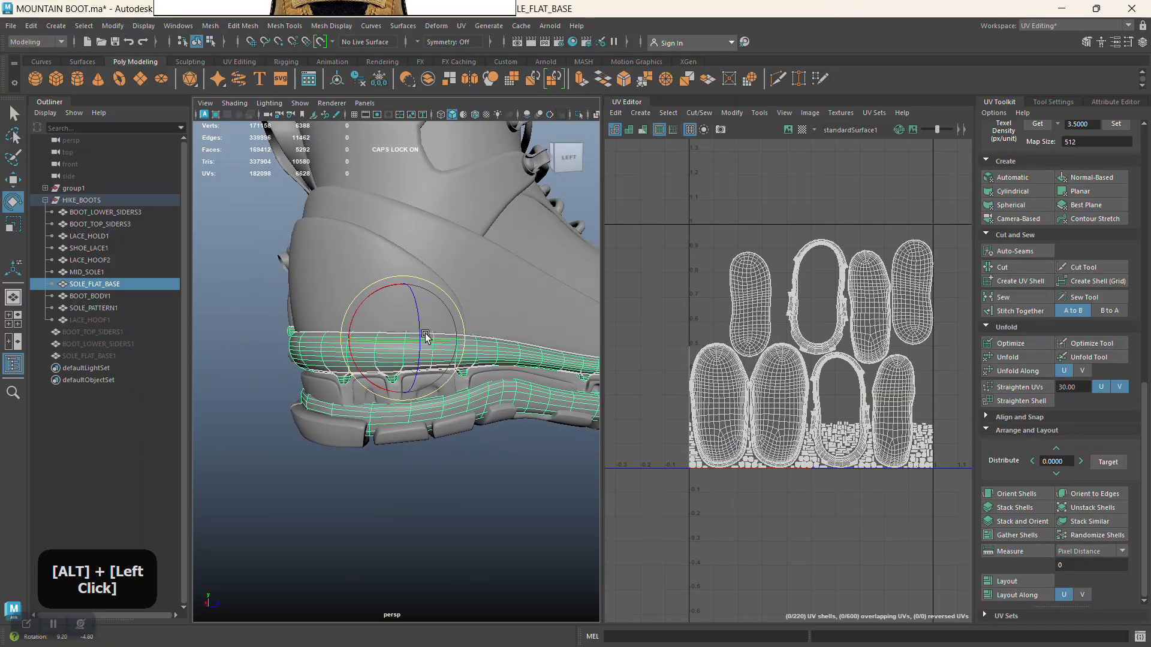
{"action": "key", "text": "q"}
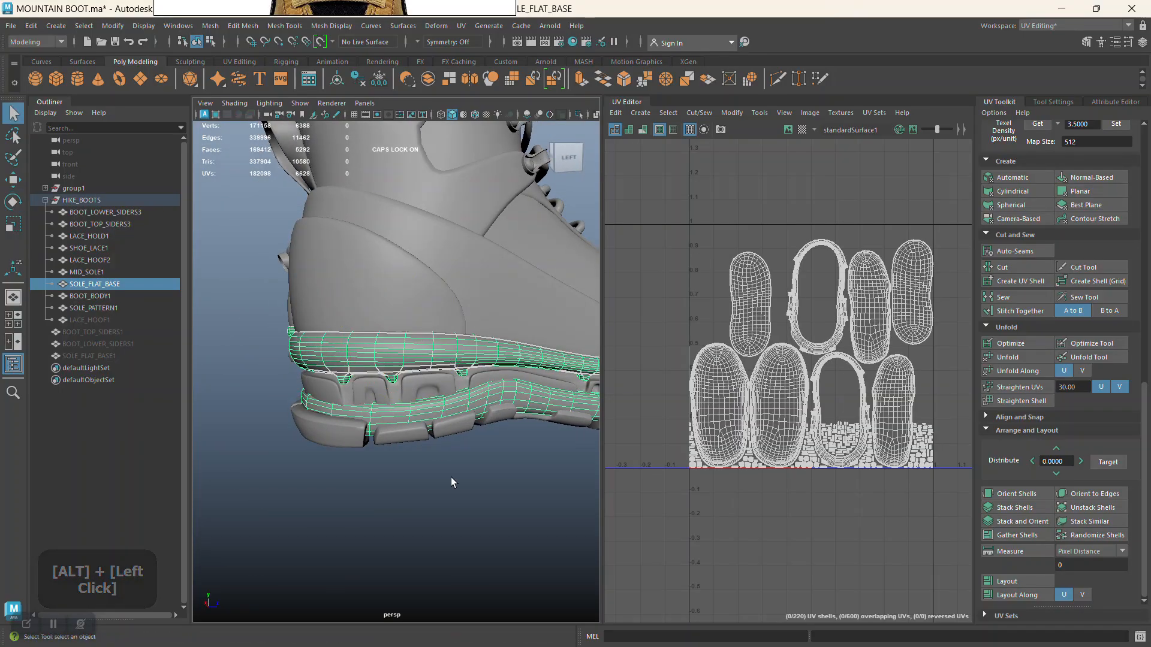
Duplicate the SOLE_FLAT_BASE mesh and hide the original
{"action": "right_click_drag", "start_coordinate": [452, 481], "coordinate": [476, 521], "text": "alt"}
{"action": "left_click_drag", "start_coordinate": [475, 521], "coordinate": [543, 461], "text": "alt"}
{"action": "left_click_drag", "start_coordinate": [404, 385], "coordinate": [363, 397], "text": "alt"}
{"action": "right_click_drag", "start_coordinate": [362, 397], "coordinate": [412, 412], "text": "alt"}
{"action": "middle_click_drag", "start_coordinate": [413, 413], "coordinate": [423, 374], "text": "alt"}
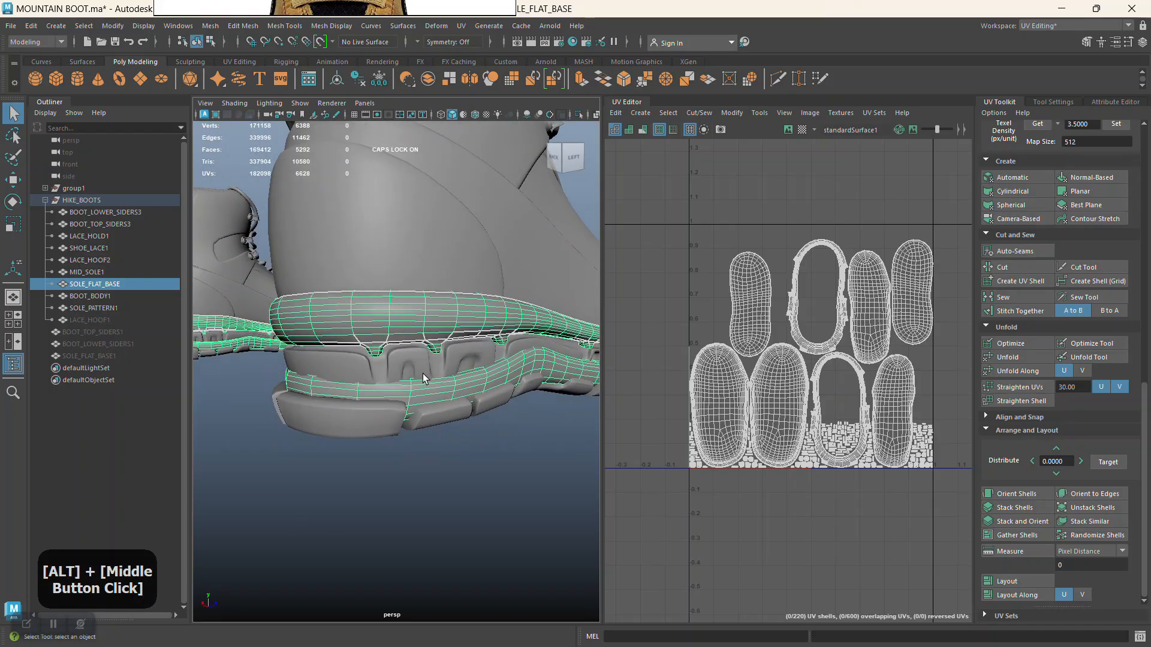
{"action": "key", "text": "ctrl+d"}
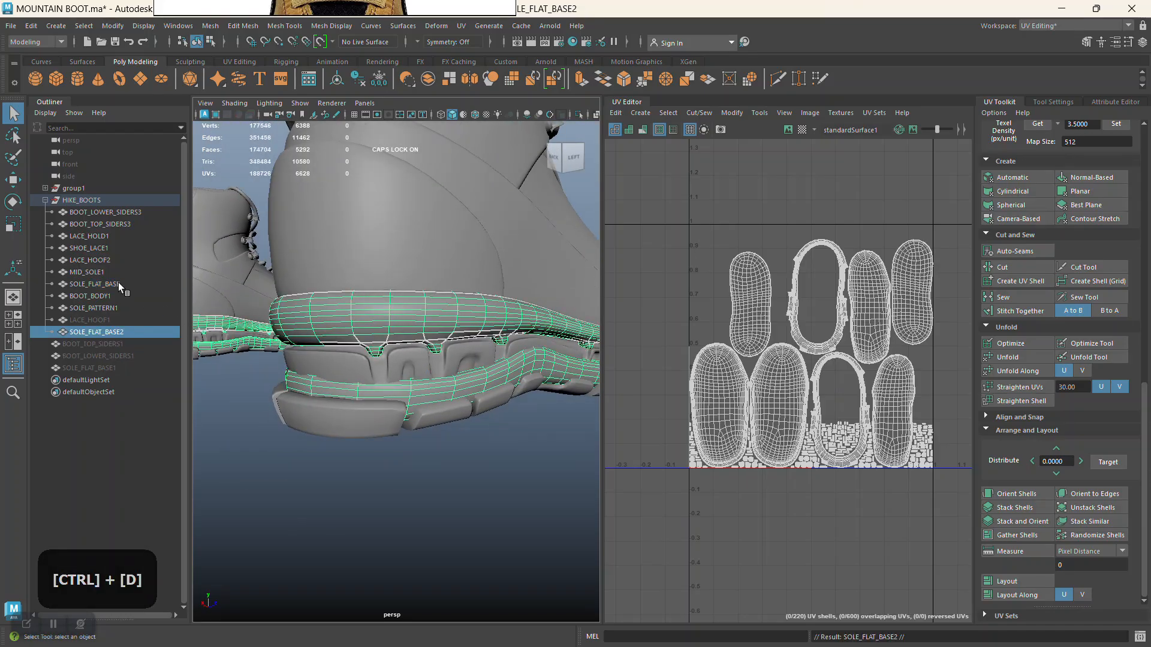
{"action": "left_click", "coordinate": [119, 283]}
{"action": "key", "text": "ctrl+h"}
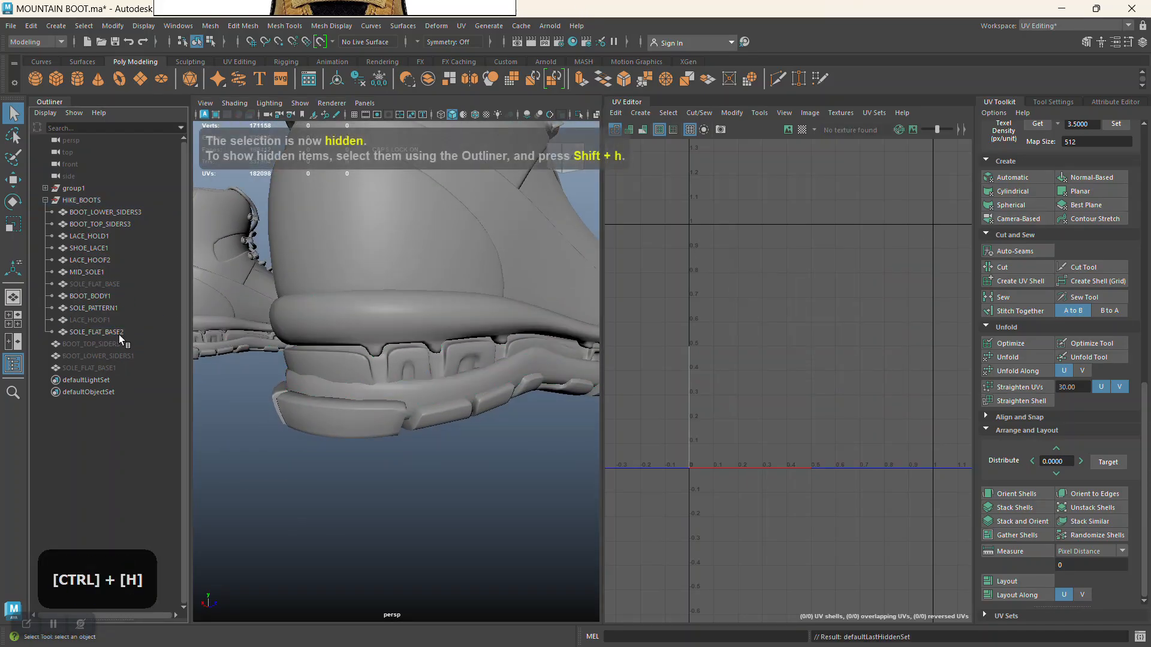
Select the lower sole band faces on the SOLE_FLAT_BASE2 duplicate and delete them
{"action": "left_click", "coordinate": [118, 333]}
{"action": "right_click_drag", "start_coordinate": [457, 367], "coordinate": [450, 404], "text": "alt"}
{"action": "mouse_move", "coordinate": [450, 404]}
{"action": "left_mouse_down", "text": "alt"}
{"action": "mouse_move", "coordinate": [457, 398]}
{"action": "mouse_move", "coordinate": [429, 408]}
{"action": "left_mouse_up", "text": "alt"}
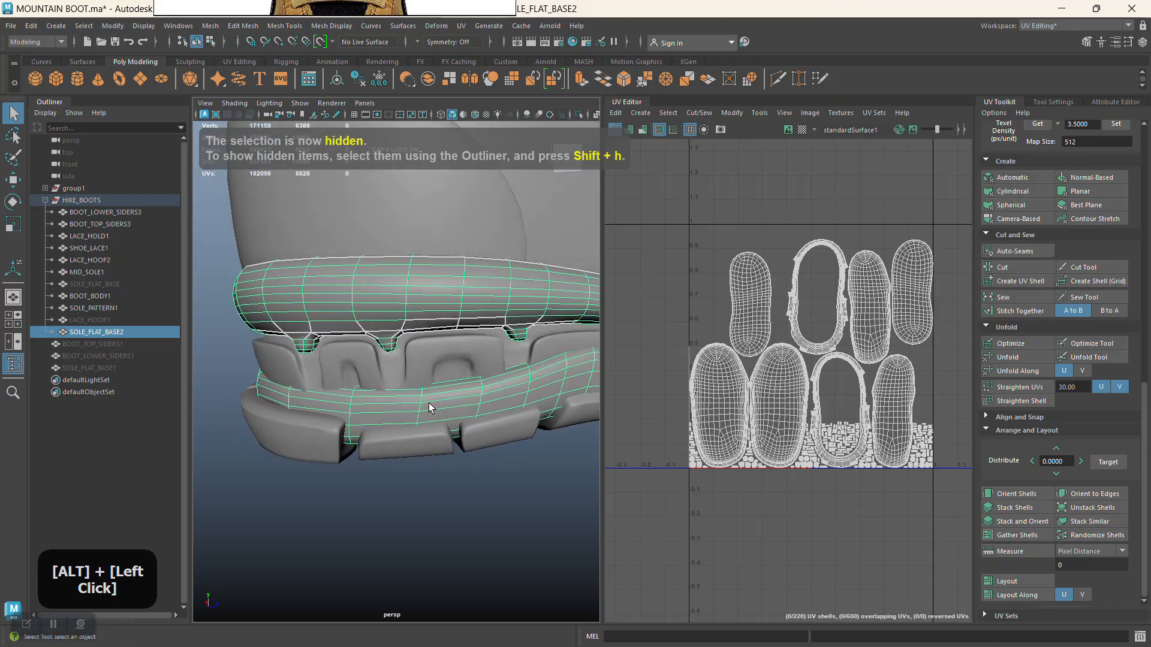
{"action": "right_click_drag", "start_coordinate": [454, 304], "coordinate": [455, 379]}
{"action": "right_click_drag", "start_coordinate": [450, 341], "coordinate": [452, 339]}
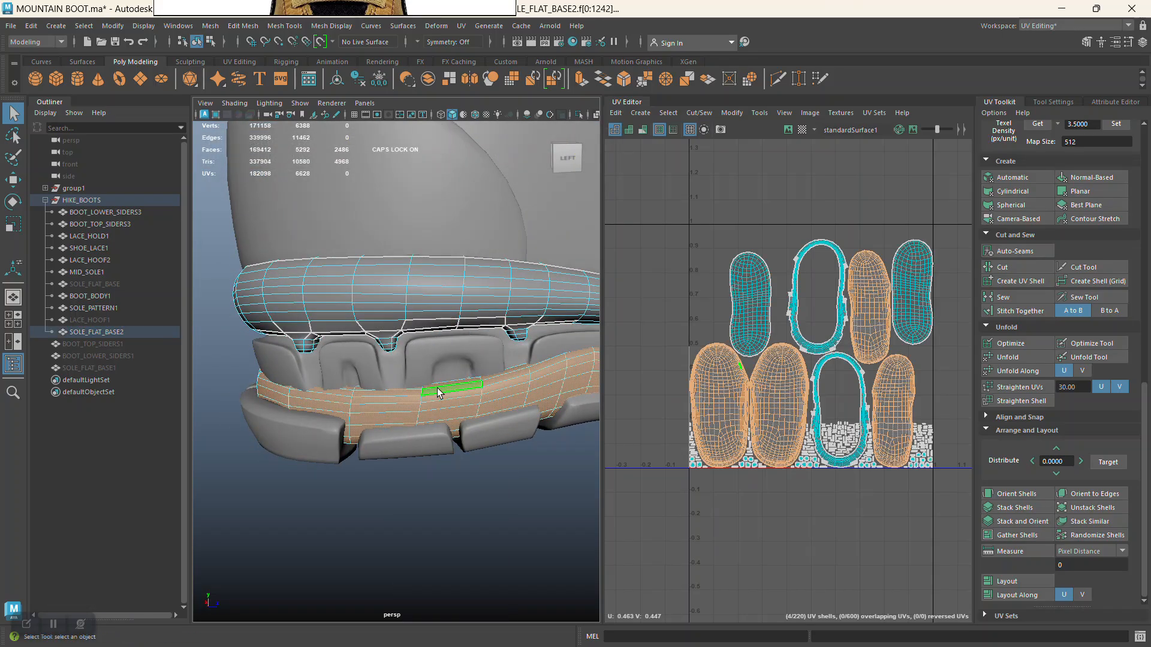
{"action": "right_click_drag", "start_coordinate": [450, 426], "coordinate": [409, 366], "text": "alt"}
{"action": "left_click_drag", "start_coordinate": [409, 366], "coordinate": [361, 372], "text": "alt"}
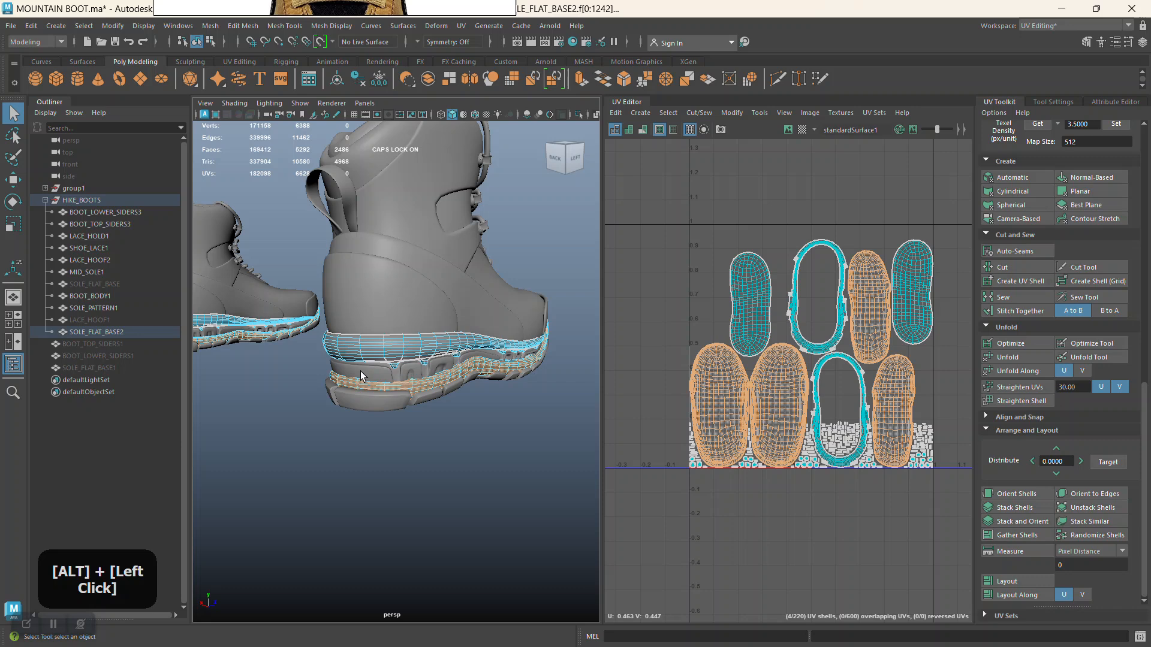
{"action": "middle_click_drag", "start_coordinate": [361, 372], "coordinate": [401, 325], "text": "alt"}
{"action": "right_click_drag", "start_coordinate": [401, 325], "coordinate": [394, 504], "text": "alt"}
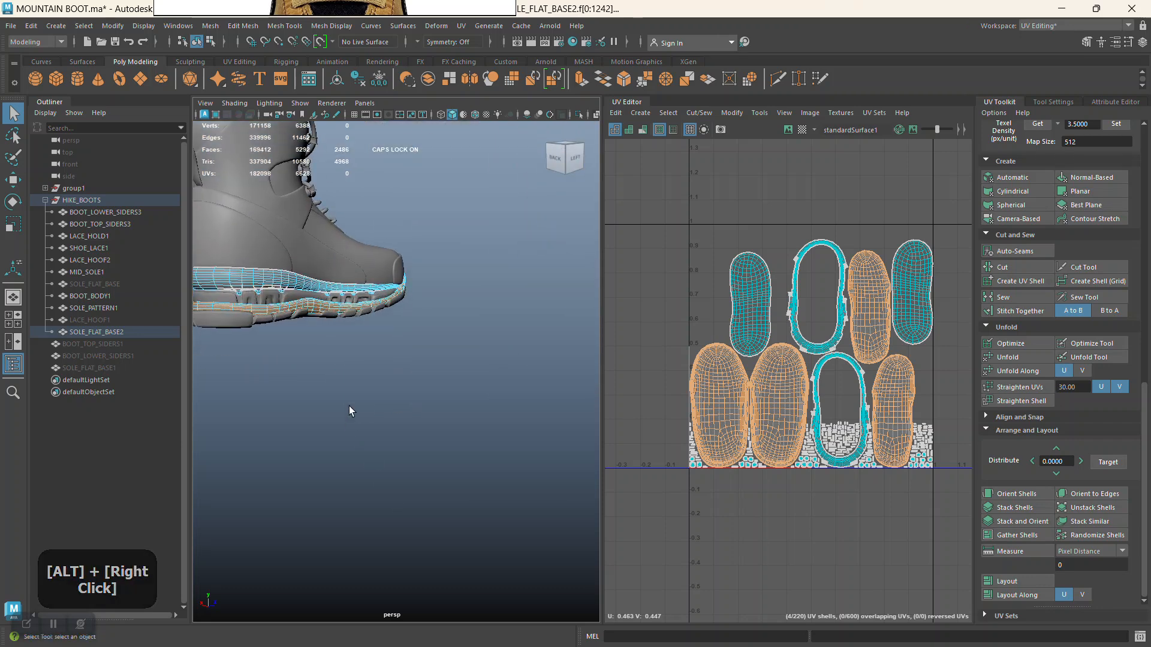
{"action": "key", "text": "Delete"}
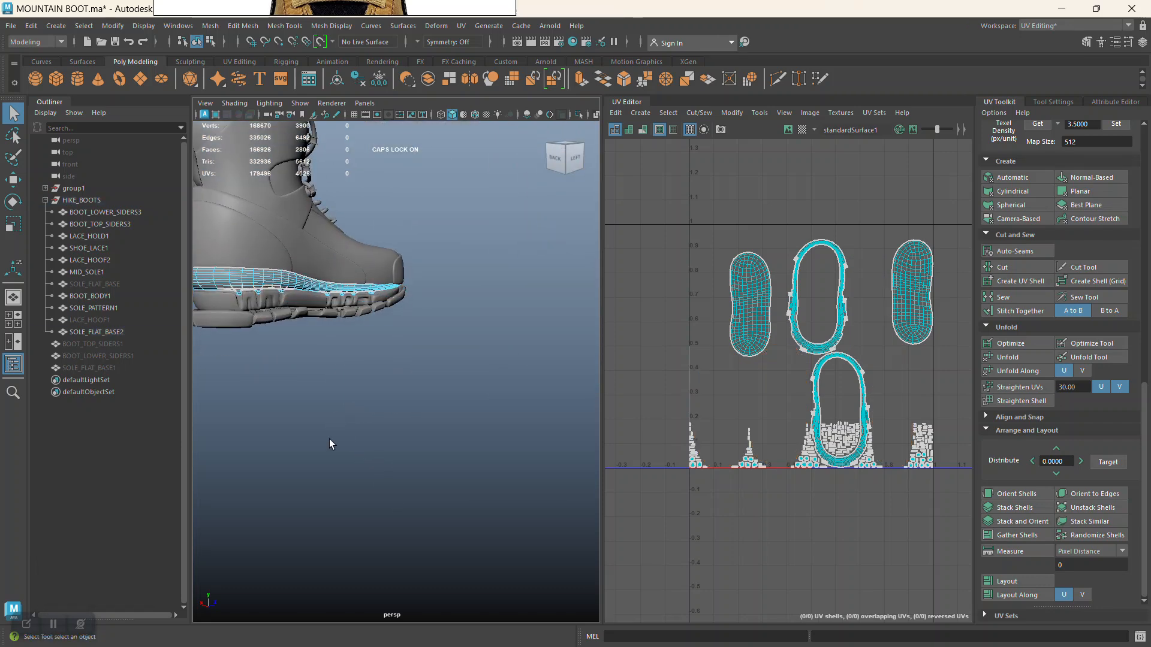
Return the remaining upper sole band to object mode and turn on its smooth mesh preview
{"action": "middle_click_drag", "start_coordinate": [321, 357], "coordinate": [417, 385], "text": "alt"}
{"action": "right_click_drag", "start_coordinate": [416, 386], "coordinate": [352, 548], "text": "alt"}
{"action": "middle_click_drag", "start_coordinate": [352, 547], "coordinate": [336, 415], "text": "alt"}
{"action": "right_click_drag", "start_coordinate": [336, 415], "coordinate": [433, 440], "text": "alt"}
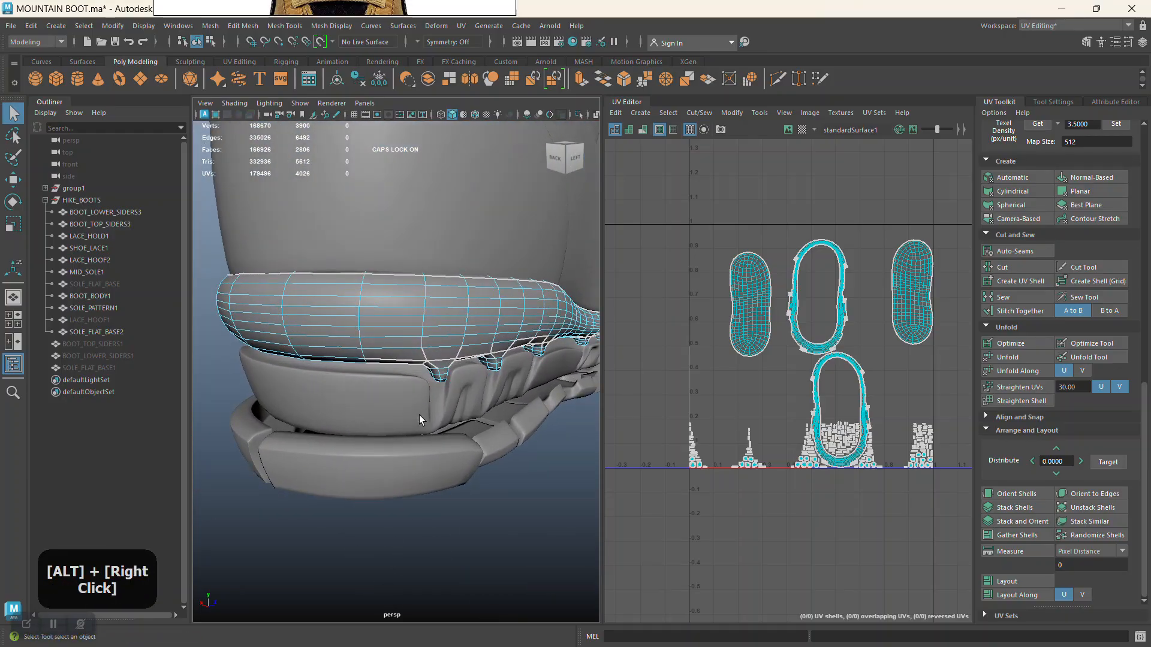
{"action": "right_click_drag", "start_coordinate": [210, 273], "coordinate": [275, 251]}
{"action": "left_click_drag", "start_coordinate": [221, 264], "coordinate": [460, 380], "text": "alt"}
{"action": "middle_click_drag", "start_coordinate": [460, 380], "coordinate": [371, 326], "text": "alt"}
{"action": "left_click", "coordinate": [375, 321]}
{"action": "right_click_drag", "start_coordinate": [410, 325], "coordinate": [433, 336], "text": "alt"}
{"action": "left_click_drag", "start_coordinate": [433, 335], "coordinate": [460, 352], "text": "alt"}
{"action": "left_click", "coordinate": [224, 276]}
{"action": "left_click", "coordinate": [312, 330]}
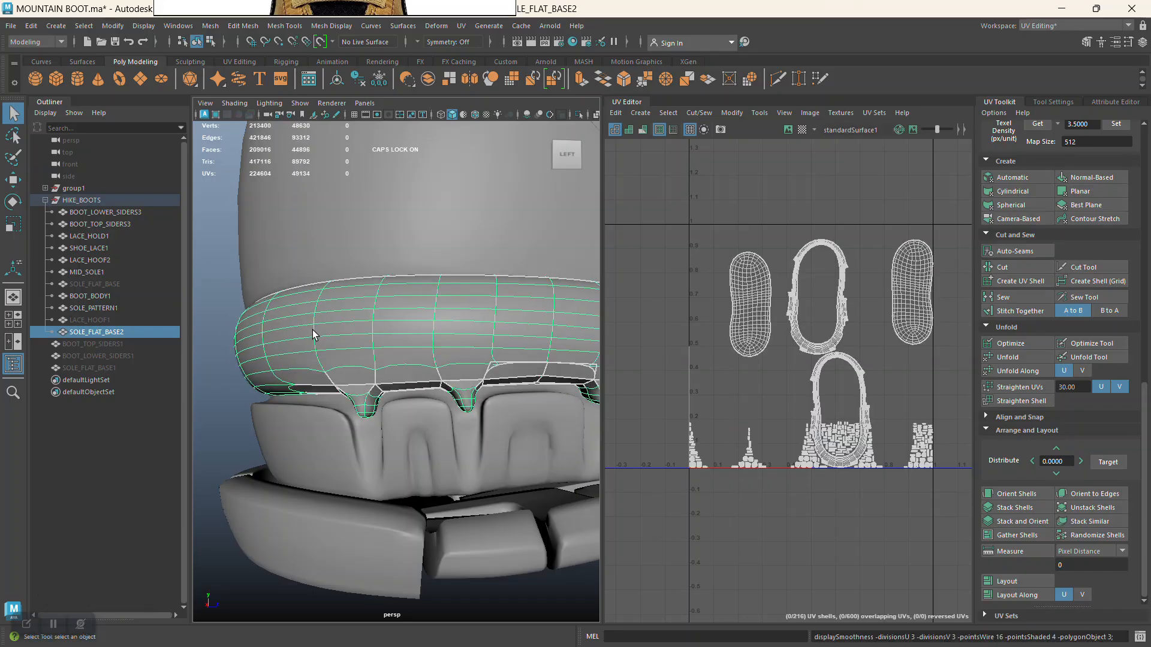
Check the smoothed upper band's lower edge up close and restore its unsmoothed display
{"action": "left_click", "coordinate": [218, 329]}
{"action": "left_click_drag", "start_coordinate": [217, 329], "coordinate": [347, 432], "text": "alt"}
{"action": "middle_click_drag", "start_coordinate": [347, 432], "coordinate": [374, 353], "text": "alt"}
{"action": "right_click_drag", "start_coordinate": [373, 353], "coordinate": [378, 480], "text": "alt"}
{"action": "middle_click_drag", "start_coordinate": [377, 480], "coordinate": [498, 351], "text": "alt"}
{"action": "key", "text": "ctrl+z"}
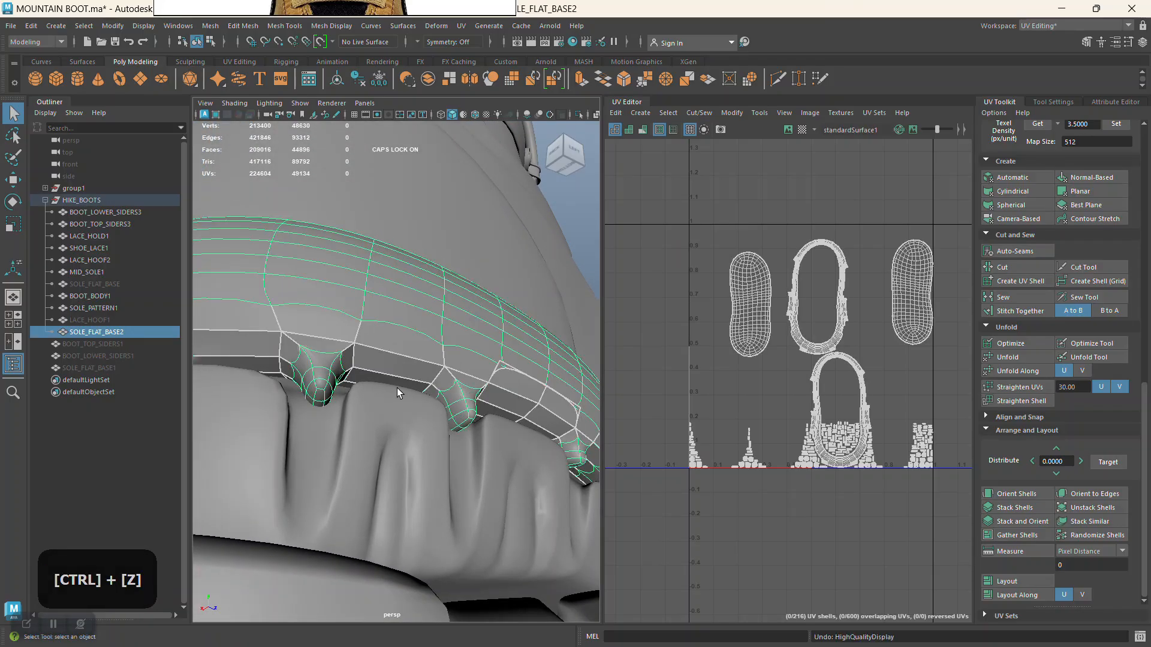
{"action": "key", "text": "1"}
Examine the upper sole band's lower edge and small tabs around the heel and sides of the boot
{"action": "right_click_drag", "start_coordinate": [445, 398], "coordinate": [452, 285], "text": "alt"}
{"action": "left_click_drag", "start_coordinate": [453, 284], "coordinate": [378, 398], "text": "alt"}
{"action": "right_click_drag", "start_coordinate": [379, 398], "coordinate": [398, 321], "text": "alt"}
{"action": "middle_click_drag", "start_coordinate": [398, 322], "coordinate": [382, 318], "text": "alt"}
{"action": "right_click_drag", "start_coordinate": [382, 319], "coordinate": [402, 543], "text": "alt"}
{"action": "middle_click_drag", "start_coordinate": [402, 543], "coordinate": [411, 517], "text": "alt"}
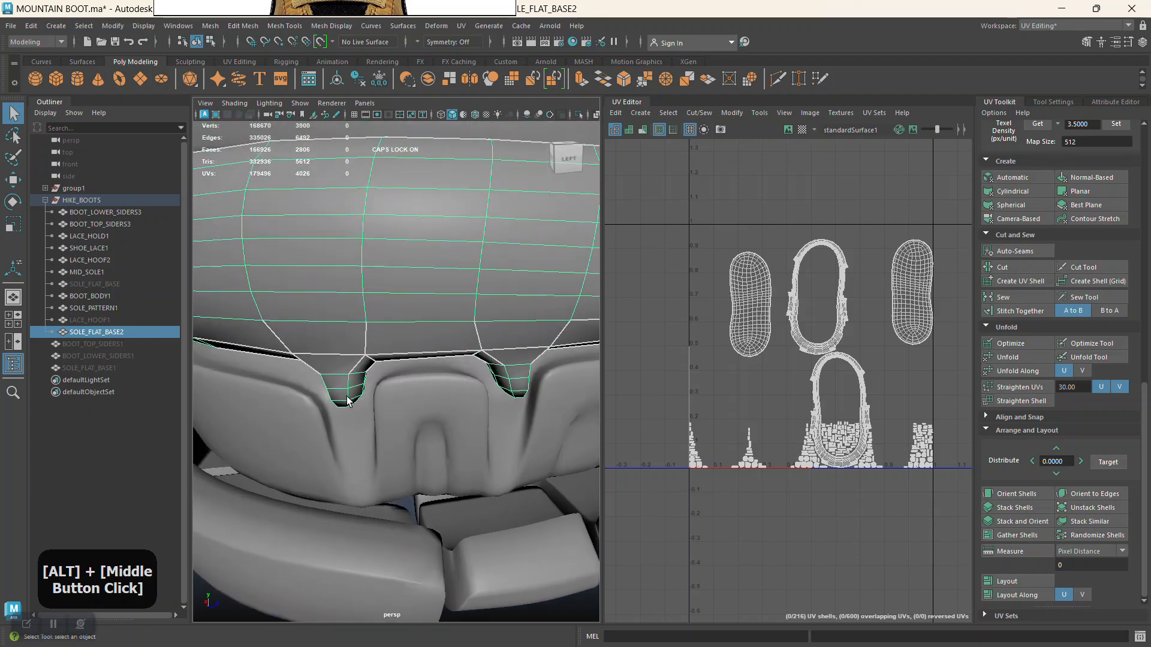
{"action": "left_click_drag", "start_coordinate": [410, 517], "coordinate": [451, 457], "text": "alt"}
{"action": "right_click_drag", "start_coordinate": [450, 457], "coordinate": [401, 419], "text": "alt"}
{"action": "middle_click_drag", "start_coordinate": [400, 420], "coordinate": [389, 364], "text": "alt"}
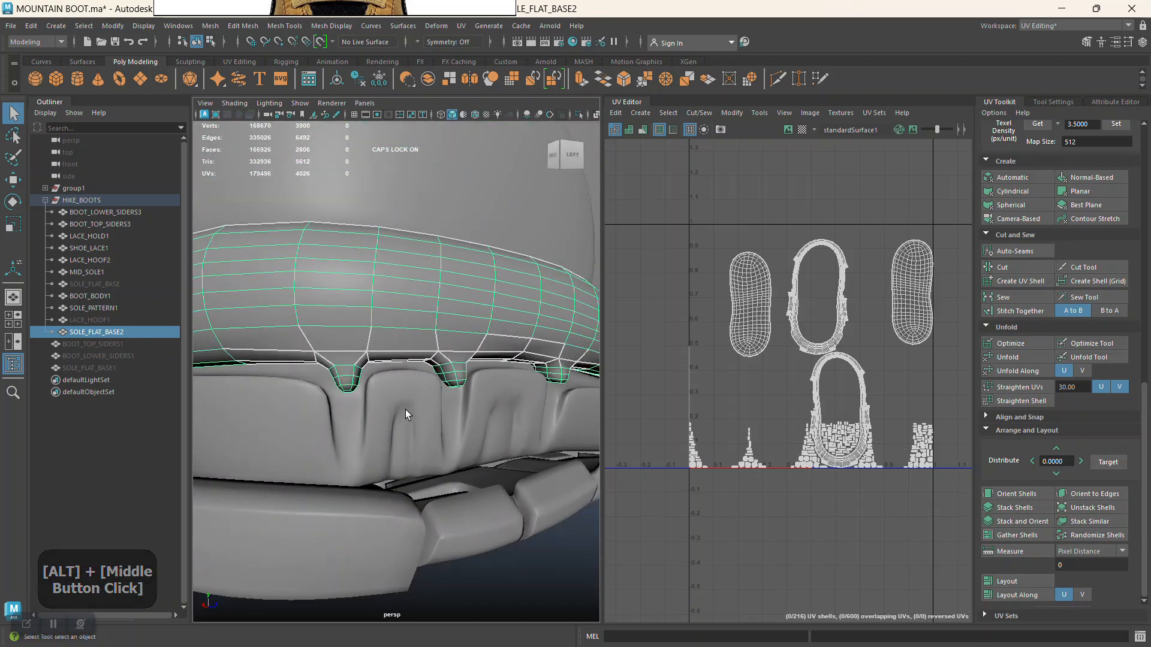
{"action": "left_click_drag", "start_coordinate": [405, 409], "coordinate": [396, 389], "text": "alt"}
{"action": "middle_click_drag", "start_coordinate": [395, 389], "coordinate": [420, 362], "text": "alt"}
{"action": "left_click_drag", "start_coordinate": [420, 362], "coordinate": [396, 360], "text": "alt"}
{"action": "middle_click_drag", "start_coordinate": [395, 360], "coordinate": [414, 378], "text": "alt"}
{"action": "right_click_drag", "start_coordinate": [413, 378], "coordinate": [462, 384], "text": "alt"}
{"action": "left_click_drag", "start_coordinate": [462, 384], "coordinate": [446, 379], "text": "alt"}
{"action": "middle_click_drag", "start_coordinate": [447, 379], "coordinate": [446, 375], "text": "alt"}
{"action": "left_click_drag", "start_coordinate": [447, 375], "coordinate": [362, 390], "text": "alt"}
{"action": "middle_click_drag", "start_coordinate": [362, 391], "coordinate": [355, 368], "text": "alt"}
{"action": "left_click_drag", "start_coordinate": [355, 367], "coordinate": [372, 380], "text": "alt"}
{"action": "middle_click_drag", "start_coordinate": [372, 380], "coordinate": [393, 376], "text": "alt"}
{"action": "right_click_drag", "start_coordinate": [394, 375], "coordinate": [396, 365], "text": "alt"}
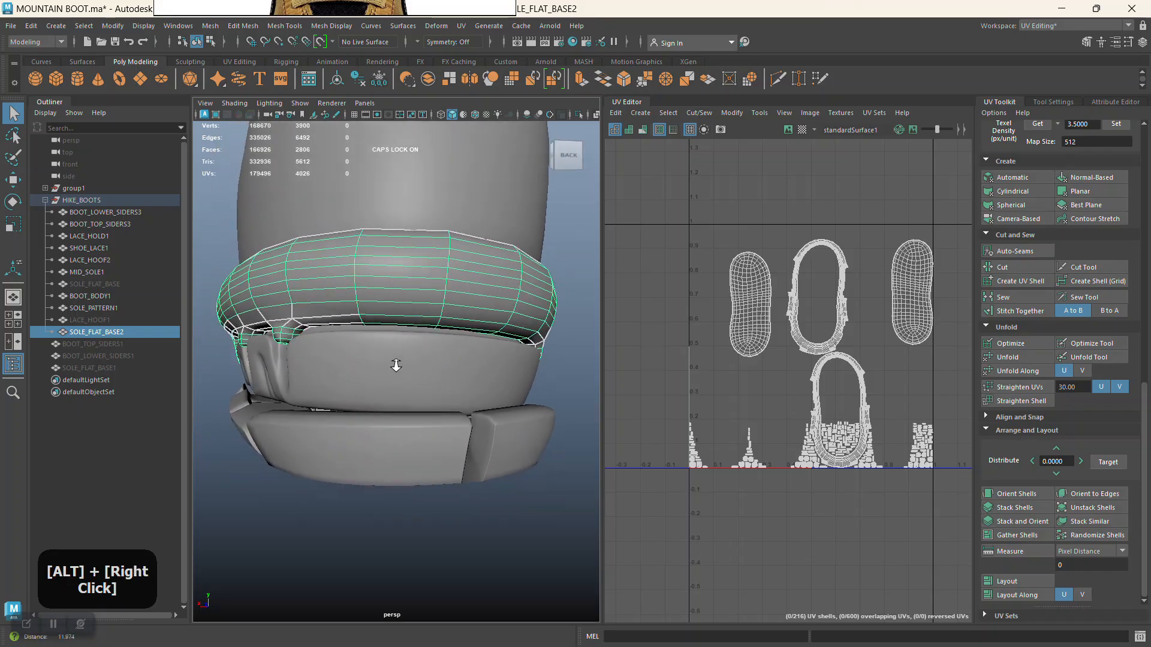
Undo the deletion of the lower sole band faces on SOLE_FLAT_BASE2
{"action": "key", "text": "ctrl+z"}
{"action": "key", "text": "ctrl+z"}
{"action": "key", "text": "ctrl+z"}
{"action": "key", "text": "ctrl+z"}
{"action": "key", "text": "ctrl+z"}
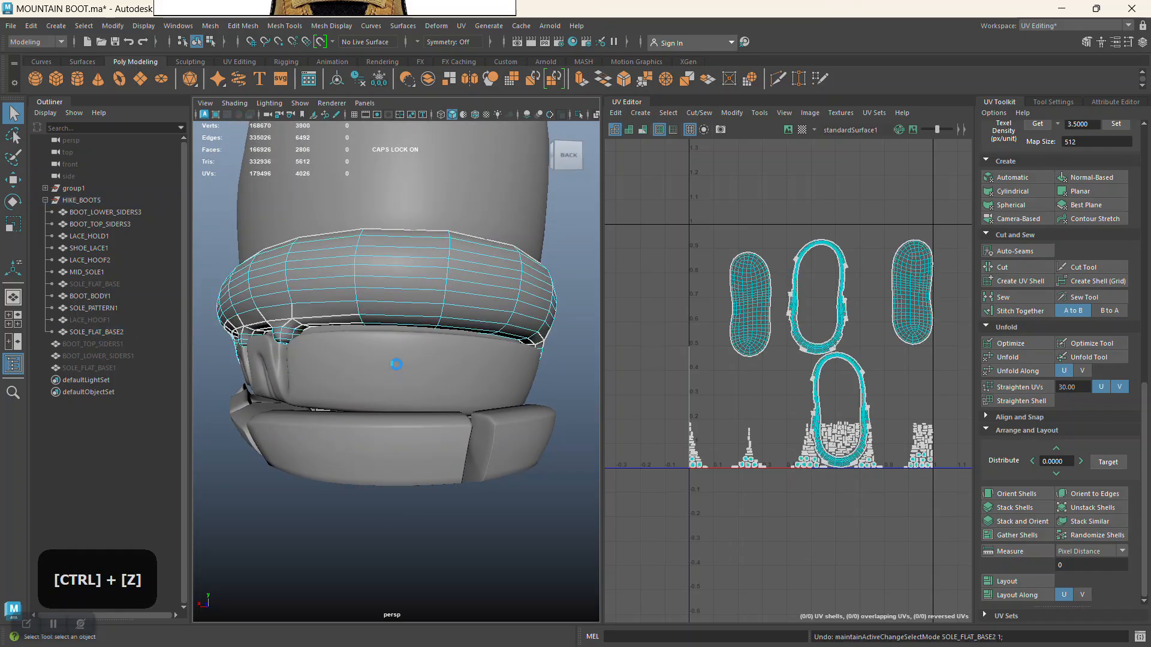
{"action": "key", "text": "ctrl+z"}
Isolate the SOLE_FLAT_BASE2 mesh in the perspective view
{"action": "middle_click_drag", "start_coordinate": [505, 423], "coordinate": [507, 389], "text": "alt"}
{"action": "right_click_drag", "start_coordinate": [507, 390], "coordinate": [541, 293], "text": "alt"}
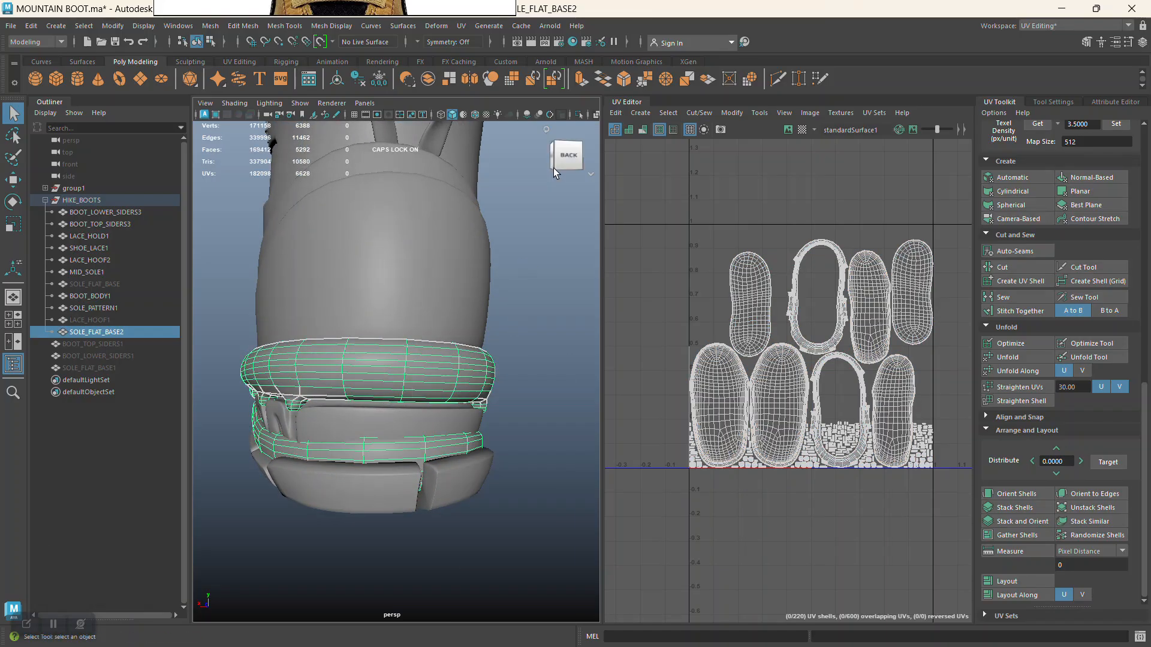
{"action": "right_click_drag", "start_coordinate": [506, 271], "coordinate": [550, 314], "text": "alt"}
{"action": "left_click", "coordinate": [549, 314]}
{"action": "left_click", "coordinate": [451, 383]}
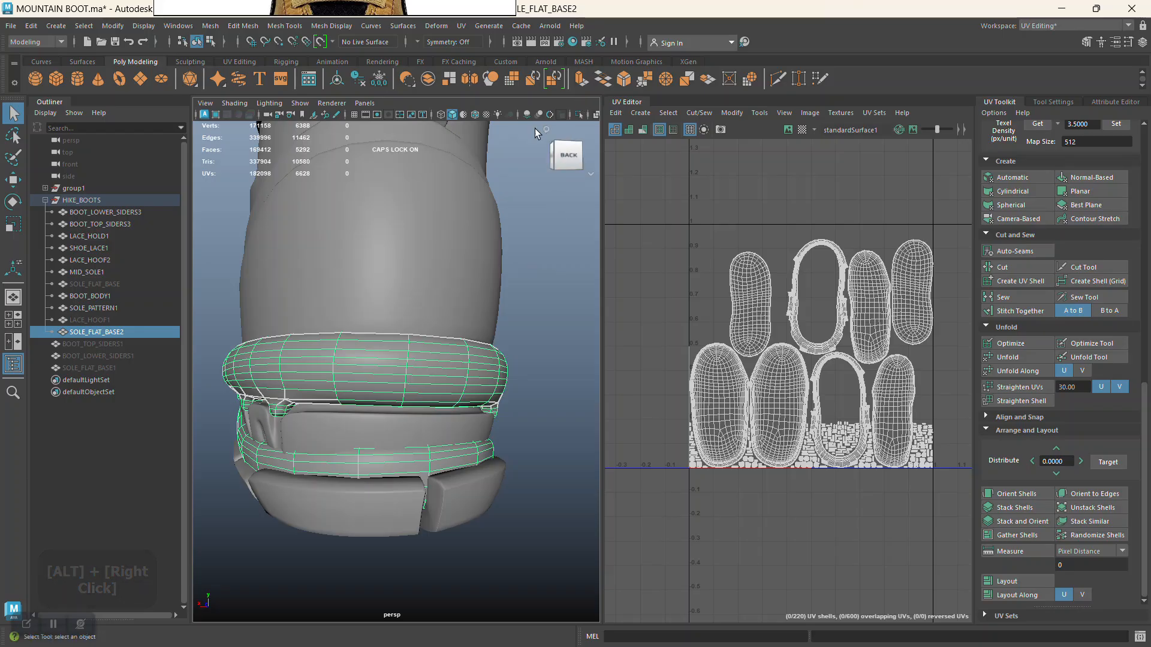
{"action": "left_click", "coordinate": [578, 117]}
Select all faces of the lower sole bands on SOLE_FLAT_BASE2 in face mode
{"action": "left_click_drag", "start_coordinate": [541, 276], "coordinate": [455, 355], "text": "alt"}
{"action": "middle_click_drag", "start_coordinate": [454, 355], "coordinate": [445, 361], "text": "alt"}
{"action": "left_click_drag", "start_coordinate": [447, 365], "coordinate": [420, 336], "text": "alt"}
{"action": "middle_click_drag", "start_coordinate": [420, 336], "coordinate": [384, 304], "text": "alt"}
{"action": "right_click_drag", "start_coordinate": [383, 304], "coordinate": [382, 337]}
{"action": "double_click", "coordinate": [379, 390]}
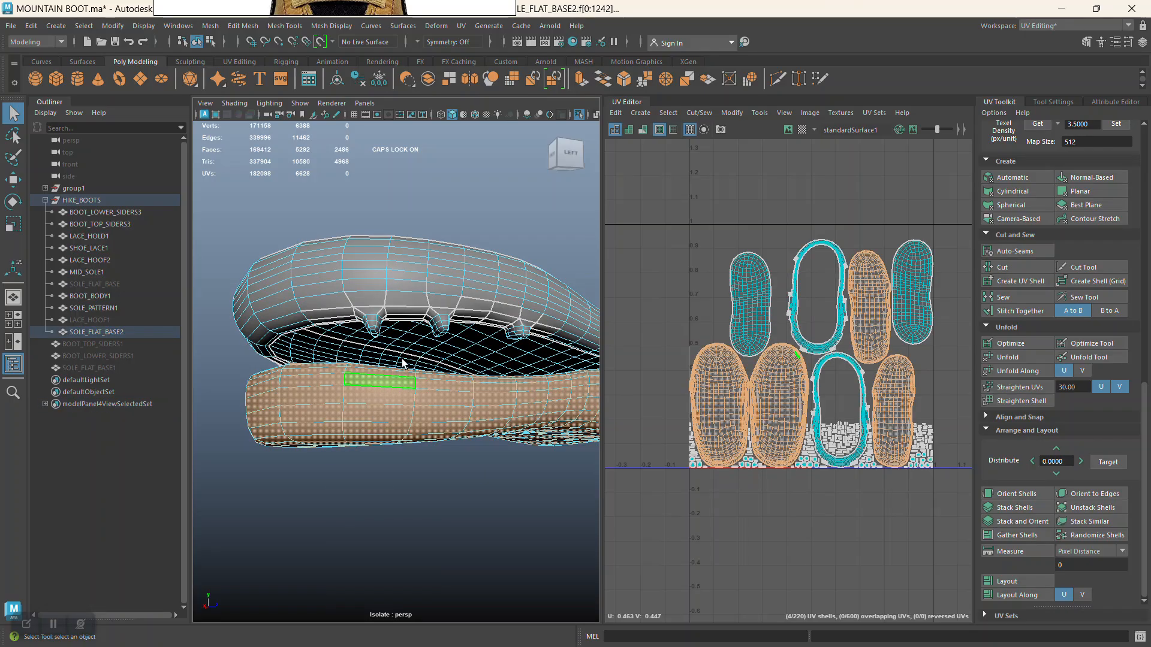
Select the connected faces of the upper sole band on SOLE_FLAT_BASE2 instead
{"action": "right_click_drag", "start_coordinate": [465, 403], "coordinate": [443, 336], "text": "alt"}
{"action": "middle_click_drag", "start_coordinate": [444, 336], "coordinate": [389, 282], "text": "alt"}
{"action": "left_click_drag", "start_coordinate": [390, 282], "coordinate": [397, 262], "text": "alt"}
{"action": "middle_click_drag", "start_coordinate": [397, 262], "coordinate": [419, 324], "text": "alt"}
{"action": "right_click_drag", "start_coordinate": [415, 297], "coordinate": [385, 389], "text": "alt"}
{"action": "left_click_drag", "start_coordinate": [385, 390], "coordinate": [376, 318], "text": "alt"}
{"action": "left_click", "coordinate": [432, 223]}
{"action": "right_click_drag", "start_coordinate": [431, 223], "coordinate": [381, 238], "text": "alt"}
{"action": "double_click", "coordinate": [405, 228]}
Examine the upper sole band's underside, the gaps between its tabs and the unselected faces on both sides
{"action": "left_click_drag", "start_coordinate": [381, 238], "coordinate": [336, 249], "text": "alt"}
{"action": "right_click_drag", "start_coordinate": [336, 249], "coordinate": [356, 316], "text": "alt"}
{"action": "middle_click_drag", "start_coordinate": [356, 317], "coordinate": [338, 273], "text": "alt"}
{"action": "right_click_drag", "start_coordinate": [338, 273], "coordinate": [359, 282], "text": "alt"}
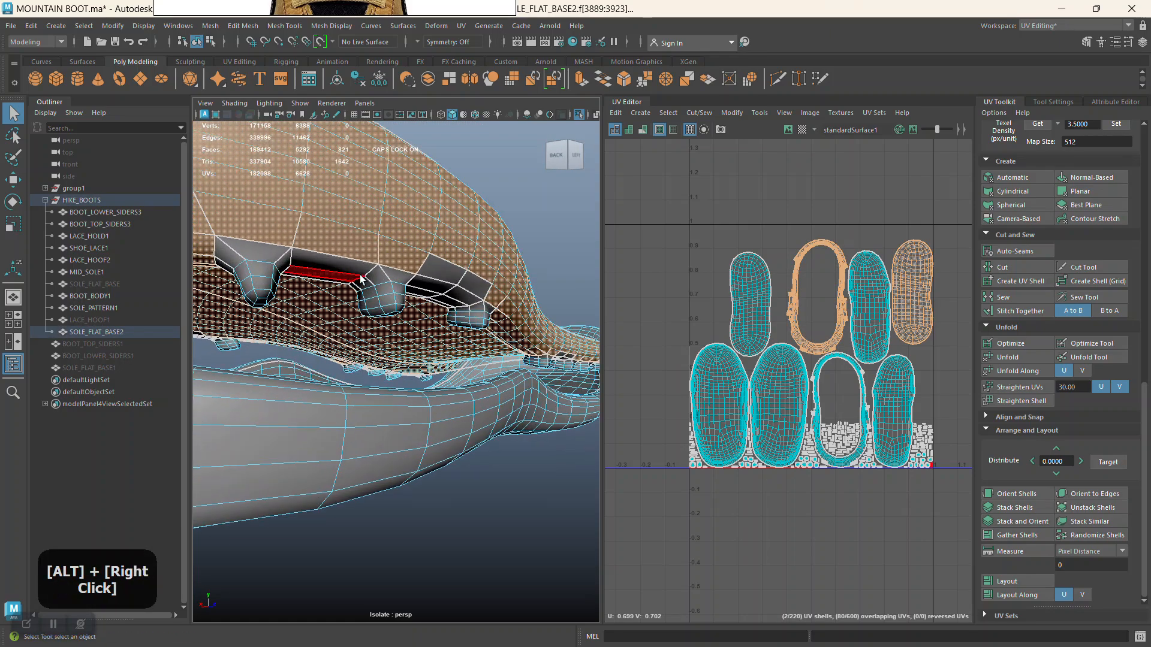
{"action": "left_click_drag", "start_coordinate": [360, 282], "coordinate": [378, 288], "text": "alt"}
{"action": "middle_click_drag", "start_coordinate": [377, 288], "coordinate": [451, 292], "text": "alt"}
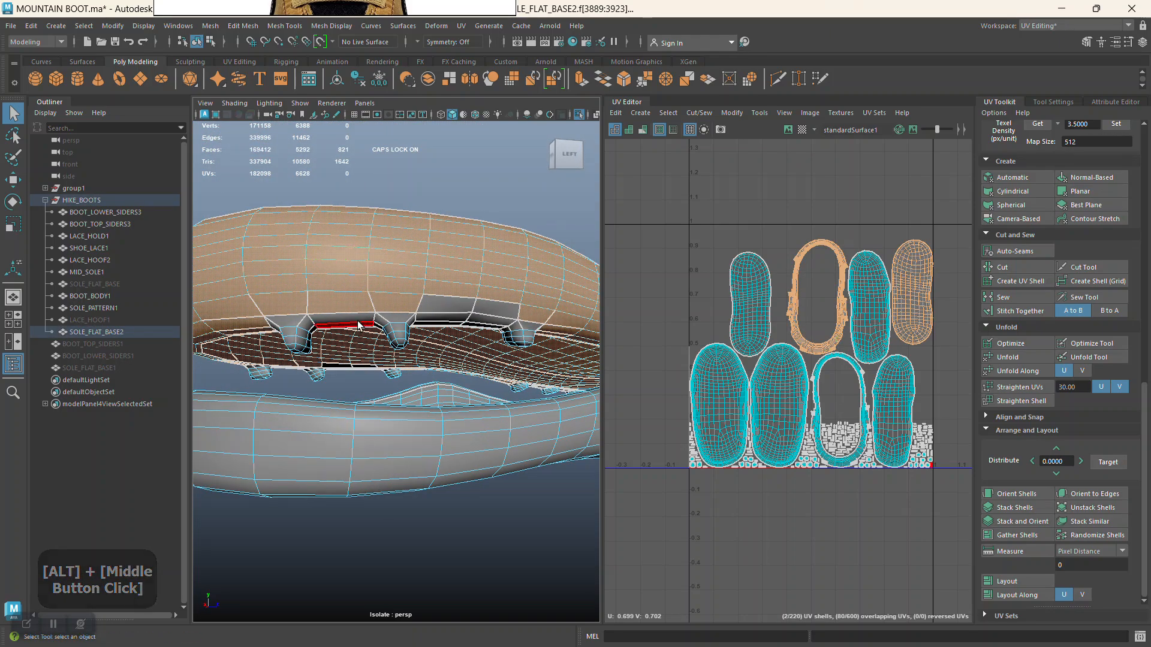
{"action": "middle_click_drag", "start_coordinate": [358, 325], "coordinate": [423, 322], "text": "alt"}
{"action": "right_click_drag", "start_coordinate": [420, 322], "coordinate": [409, 365], "text": "alt"}
{"action": "middle_click_drag", "start_coordinate": [444, 293], "coordinate": [374, 329], "text": "alt"}
{"action": "right_click_drag", "start_coordinate": [373, 329], "coordinate": [401, 340], "text": "alt"}
{"action": "left_click_drag", "start_coordinate": [401, 340], "coordinate": [383, 326], "text": "alt"}
{"action": "middle_click_drag", "start_coordinate": [383, 326], "coordinate": [393, 319], "text": "alt"}
{"action": "right_click_drag", "start_coordinate": [394, 319], "coordinate": [397, 368], "text": "alt"}
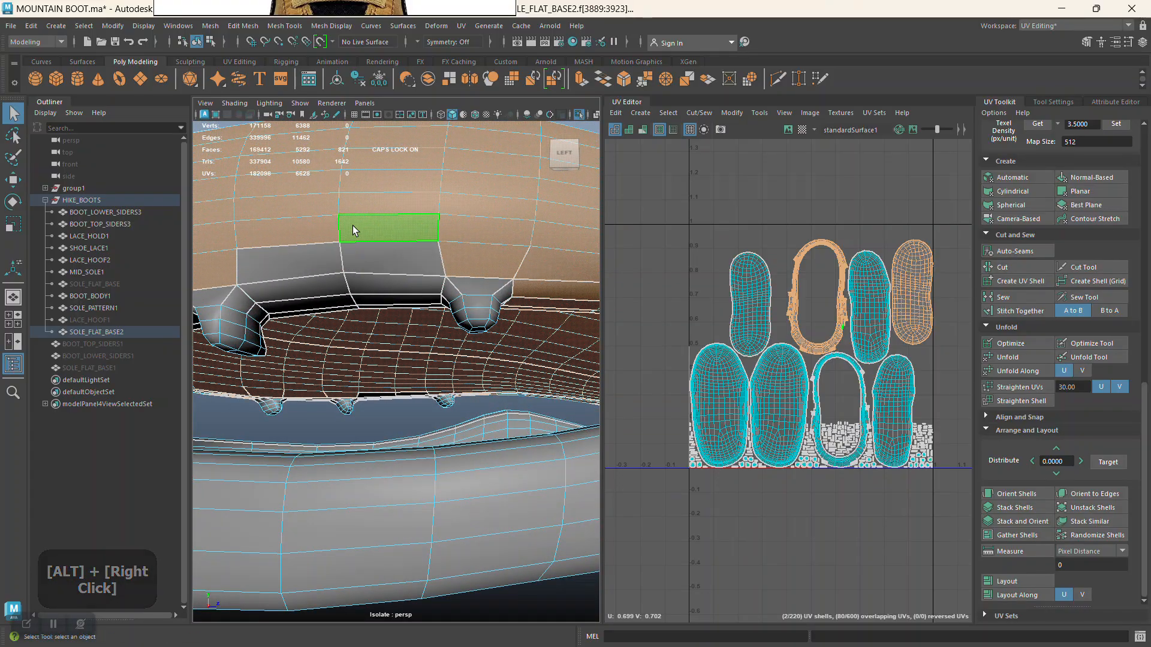
{"action": "mouse_move", "coordinate": [352, 237]}
{"action": "middle_mouse_down", "text": "alt"}
{"action": "mouse_move", "coordinate": [362, 254]}
{"action": "mouse_move", "coordinate": [353, 260]}
{"action": "middle_mouse_up", "text": "alt"}
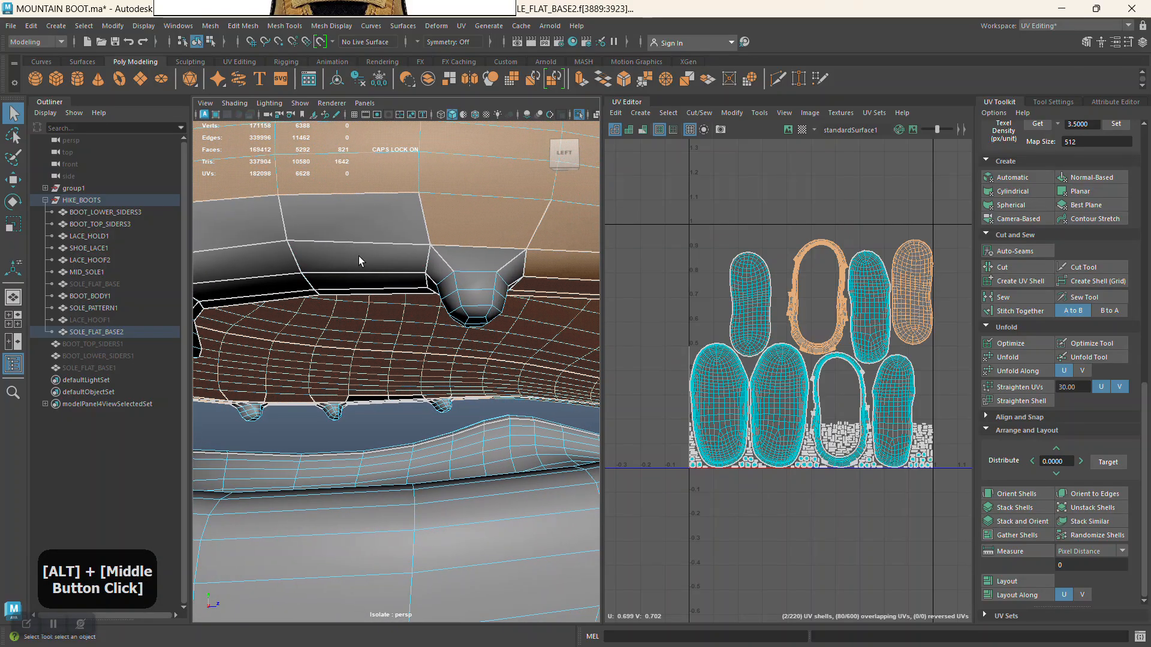
{"action": "right_click_drag", "start_coordinate": [411, 295], "coordinate": [352, 256], "text": "alt"}
{"action": "left_click_drag", "start_coordinate": [352, 256], "coordinate": [542, 265], "text": "alt"}
{"action": "middle_click_drag", "start_coordinate": [542, 264], "coordinate": [480, 275], "text": "alt"}
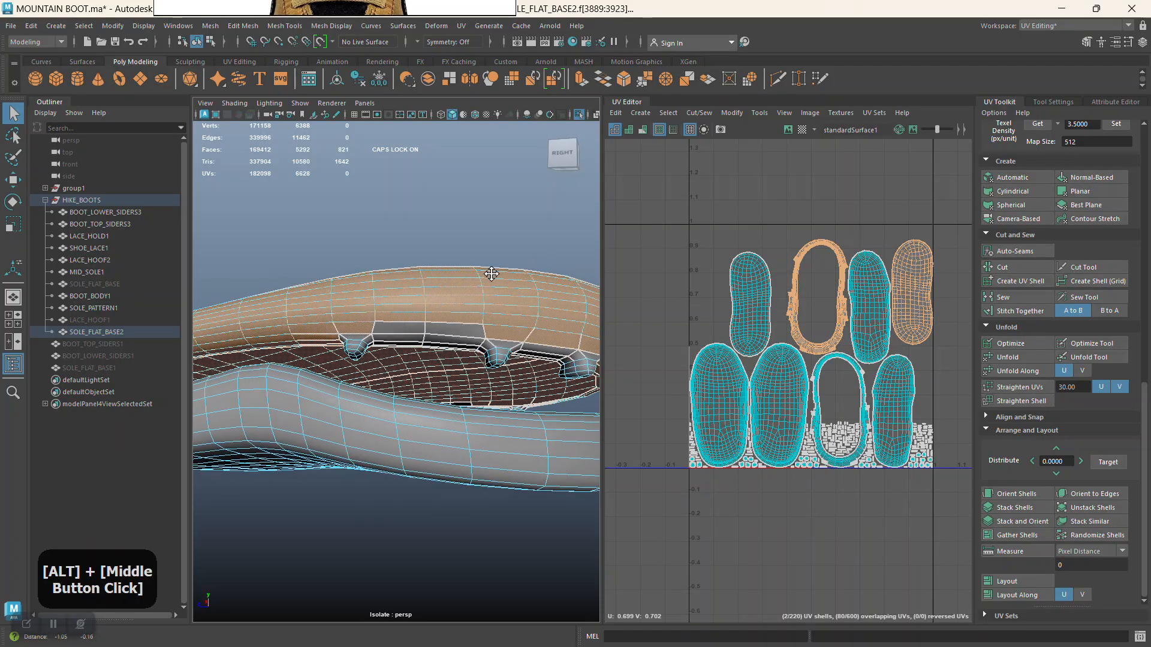
{"action": "right_click_drag", "start_coordinate": [481, 275], "coordinate": [457, 288], "text": "alt"}
{"action": "left_click_drag", "start_coordinate": [458, 288], "coordinate": [440, 274], "text": "alt"}
{"action": "right_click_drag", "start_coordinate": [440, 274], "coordinate": [382, 218], "text": "alt"}
{"action": "left_click_drag", "start_coordinate": [383, 217], "coordinate": [369, 297], "text": "alt"}
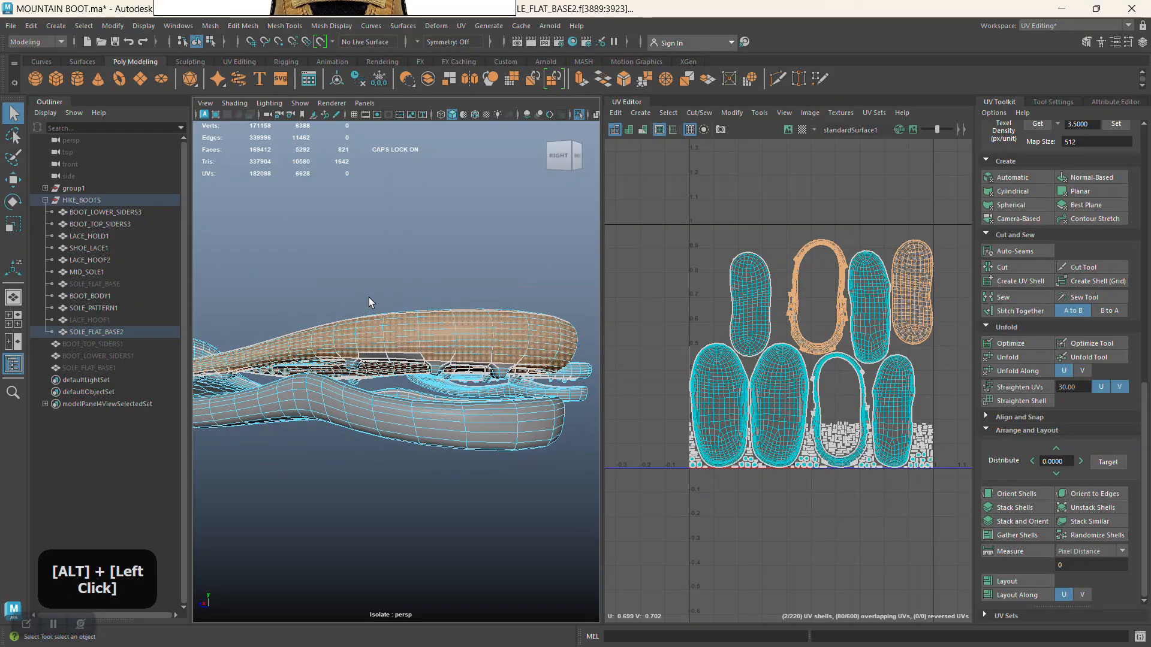
Return to object mode and hide the SOLE_FLAT_BASE2 mesh
{"action": "right_click_drag", "start_coordinate": [392, 242], "coordinate": [415, 225]}
{"action": "left_click", "coordinate": [363, 259]}
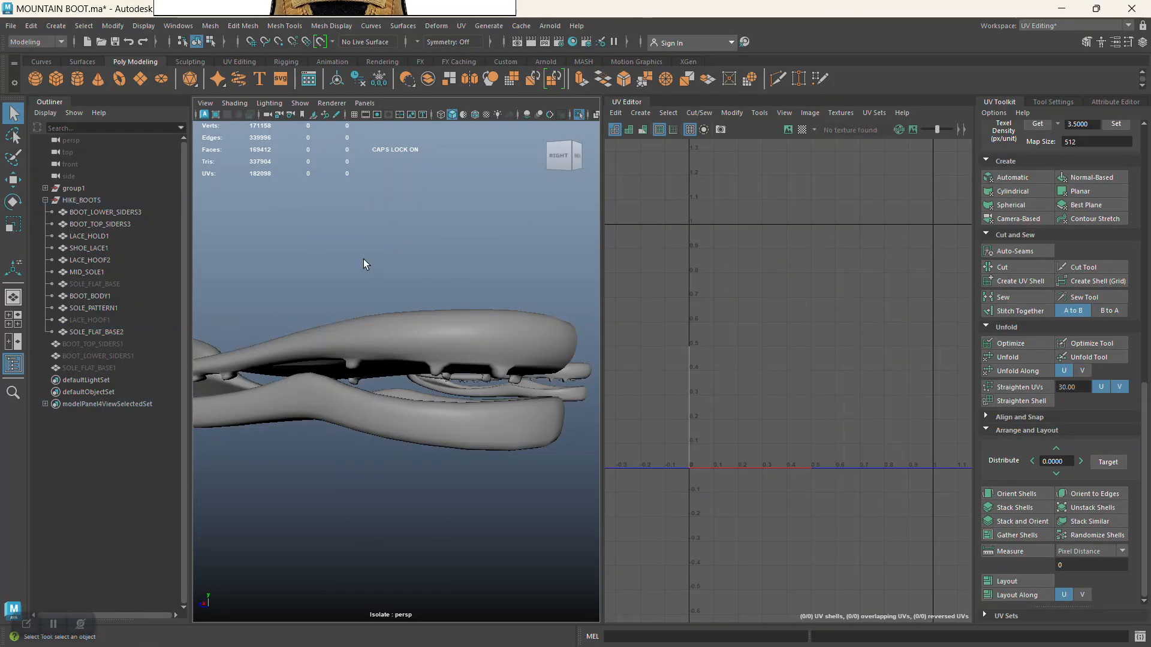
{"action": "left_click", "coordinate": [109, 332]}
{"action": "key", "text": "ctrl+h"}
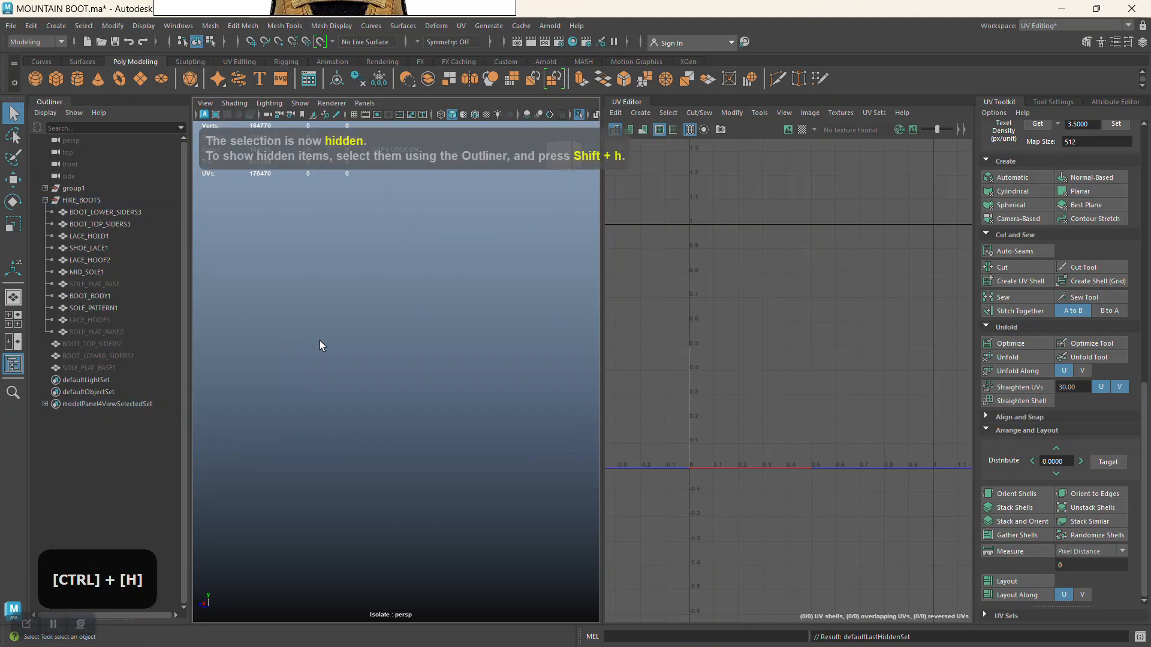
Undo the last hide and duplicate SOLE_FLAT_BASE2, hiding the original and selecting the copy
{"action": "key", "text": "ctrl+z"}
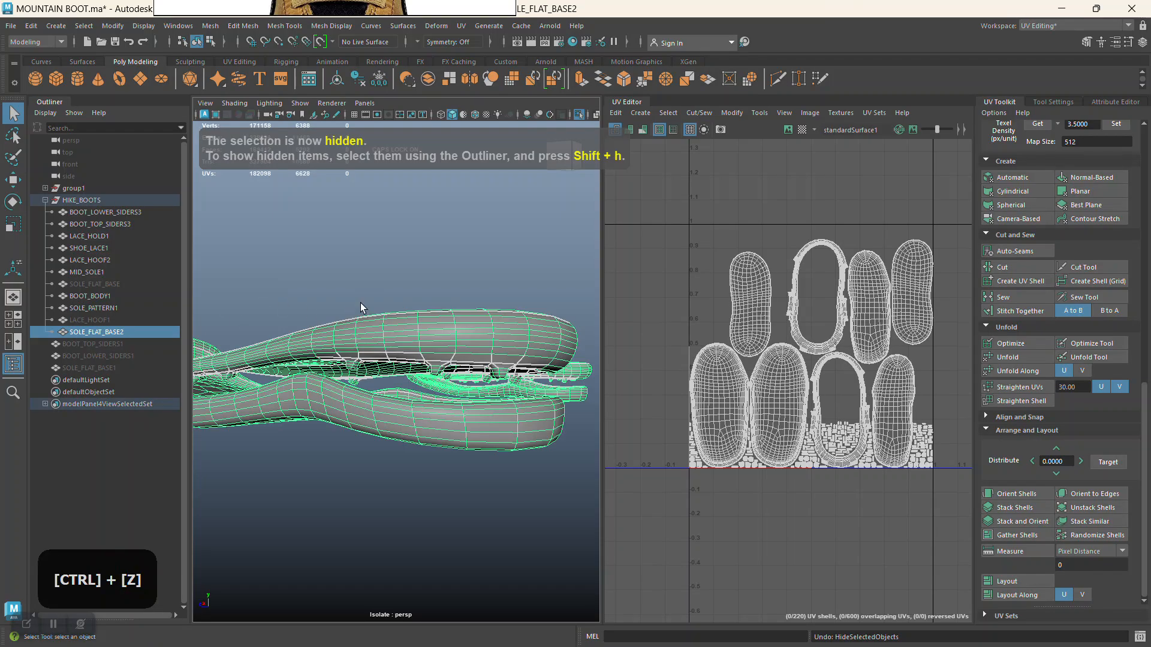
{"action": "key", "text": "ctrl+d"}
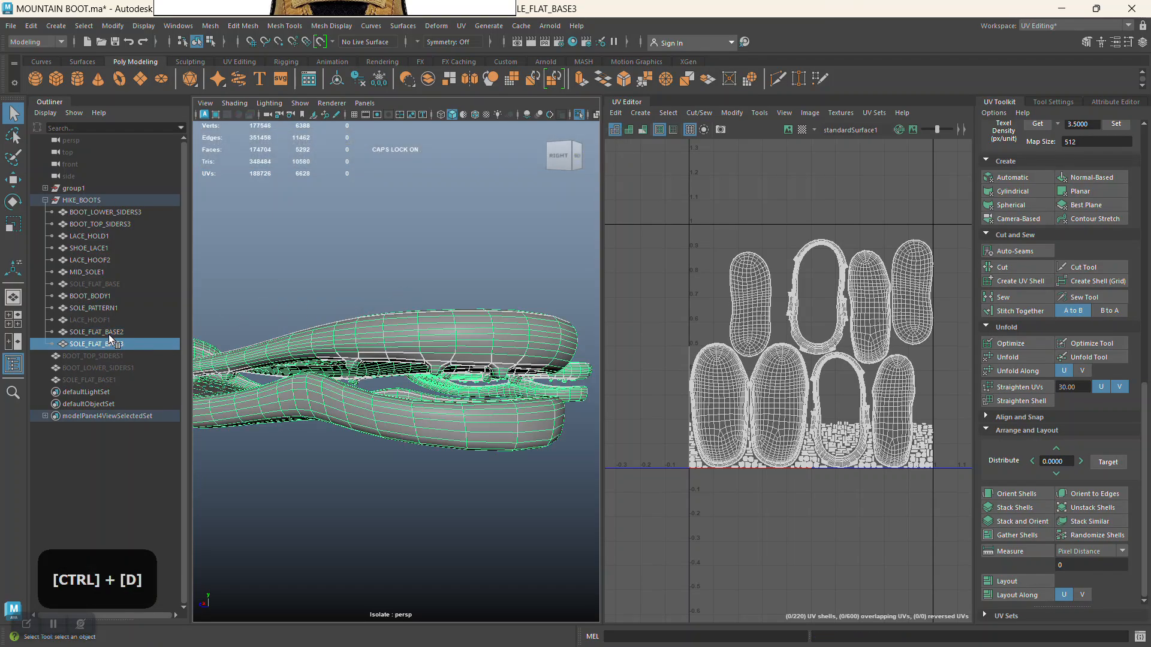
{"action": "key", "text": "ctrl+h"}
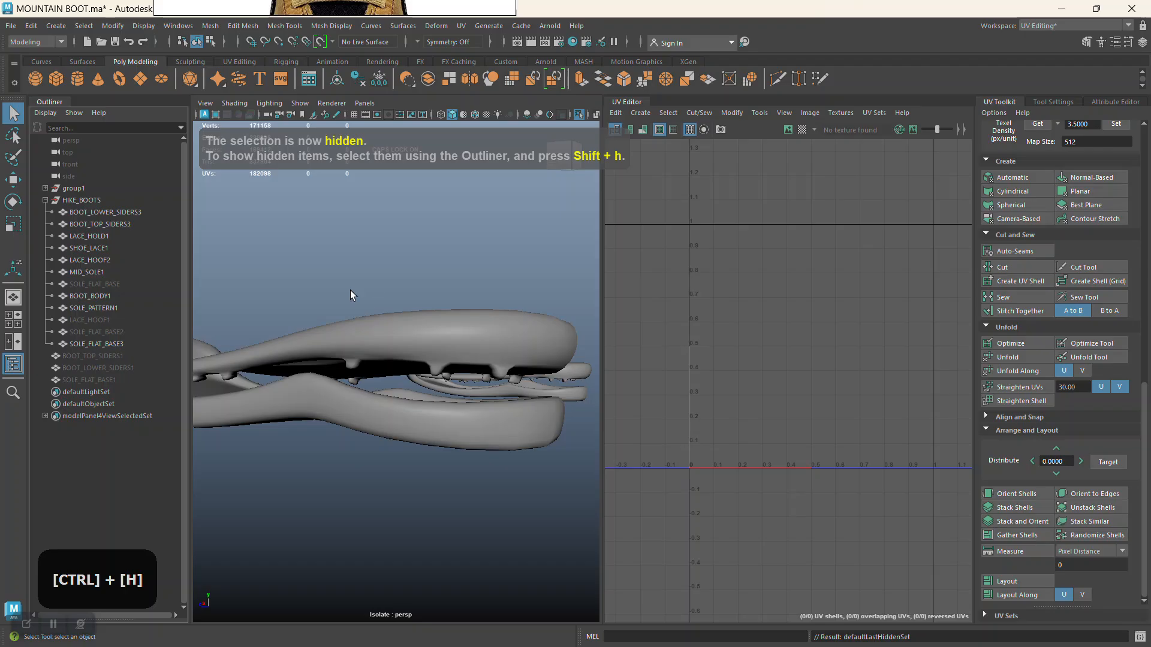
{"action": "left_click", "coordinate": [96, 345]}
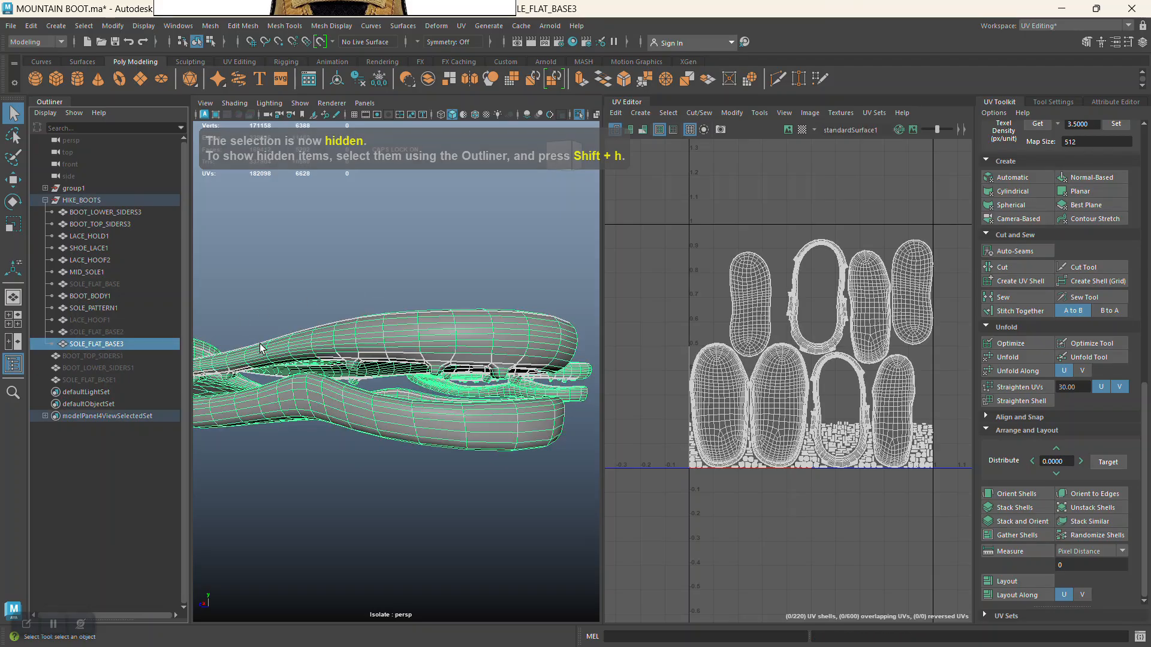
Extract the faces of both boots' lower sole shells from the duplicated SOLE_FLAT_BASE3 and return to object mode
{"action": "right_click_drag", "start_coordinate": [449, 308], "coordinate": [394, 266], "text": "alt"}
{"action": "left_click_drag", "start_coordinate": [393, 266], "coordinate": [352, 275], "text": "alt"}
{"action": "middle_click_drag", "start_coordinate": [352, 275], "coordinate": [465, 301], "text": "alt"}
{"action": "mouse_move", "coordinate": [338, 326]}
{"action": "left_mouse_down", "text": "alt"}
{"action": "mouse_move", "coordinate": [360, 318]}
{"action": "mouse_move", "coordinate": [341, 336]}
{"action": "left_mouse_up", "text": "alt"}
{"action": "right_click_drag", "start_coordinate": [342, 336], "coordinate": [344, 349], "text": "alt"}
{"action": "left_click_drag", "start_coordinate": [344, 349], "coordinate": [393, 377], "text": "alt"}
{"action": "middle_click_drag", "start_coordinate": [392, 378], "coordinate": [393, 372], "text": "alt"}
{"action": "right_click_drag", "start_coordinate": [393, 373], "coordinate": [388, 390], "text": "alt"}
{"action": "left_click_drag", "start_coordinate": [388, 391], "coordinate": [372, 383], "text": "alt"}
{"action": "right_click_drag", "start_coordinate": [401, 348], "coordinate": [405, 312], "text": "alt"}
{"action": "double_click", "coordinate": [423, 341]}
{"action": "middle_click_drag", "start_coordinate": [405, 312], "coordinate": [431, 368], "text": "alt"}
{"action": "double_click", "coordinate": [433, 393], "text": "shift"}
{"action": "right_click_drag", "start_coordinate": [280, 355], "coordinate": [437, 398], "text": "alt"}
{"action": "right_click", "coordinate": [395, 345], "text": "shift"}
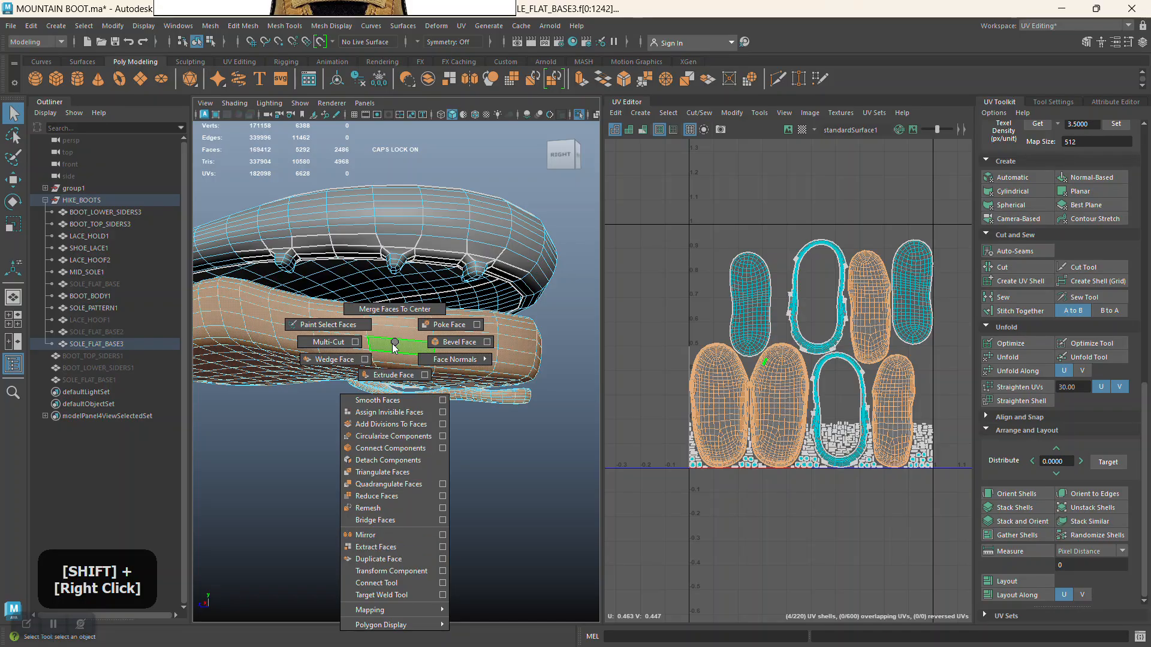
{"action": "left_click", "coordinate": [373, 548]}
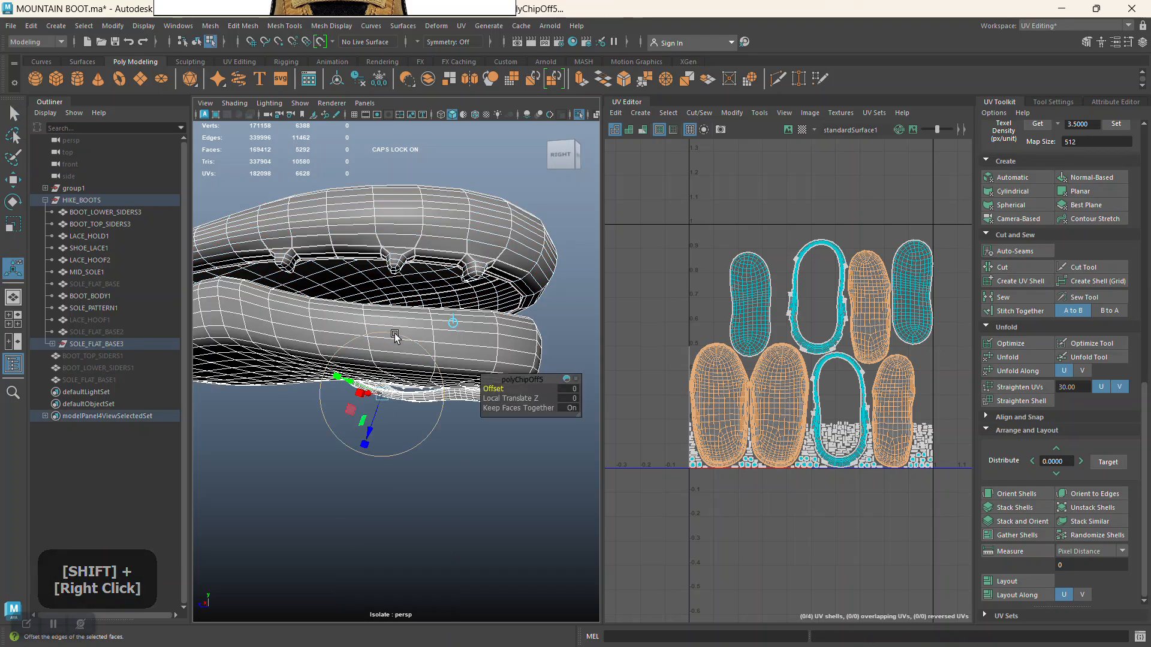
{"action": "right_click_drag", "start_coordinate": [452, 218], "coordinate": [469, 203]}
{"action": "left_click", "coordinate": [470, 203]}
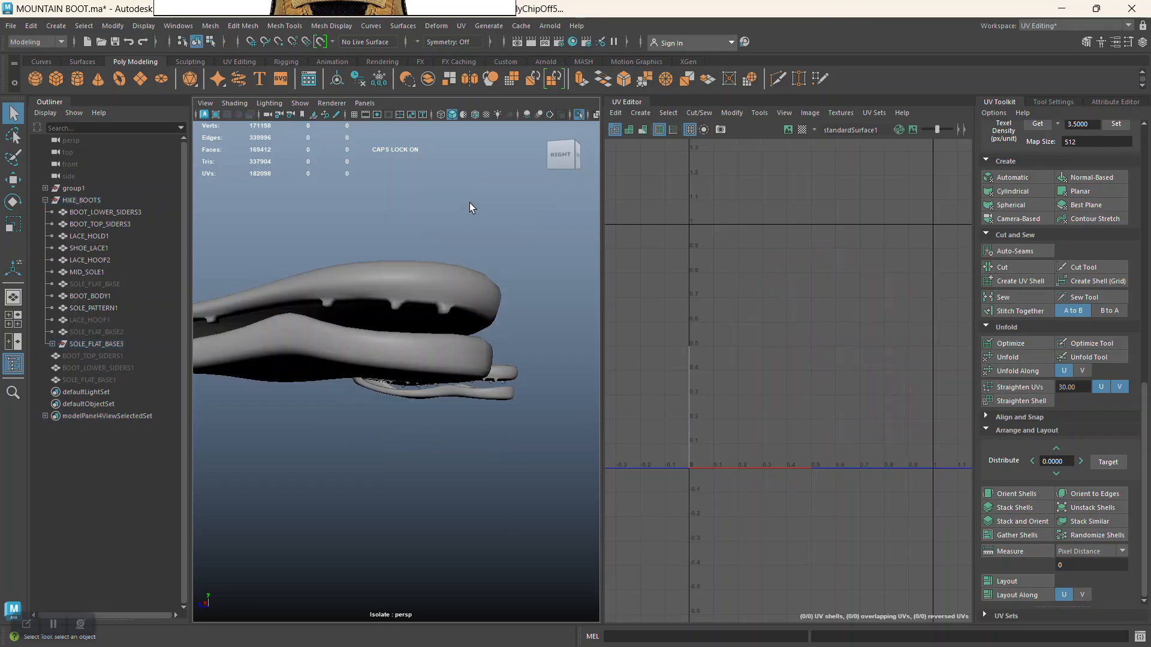
Select the upper sole part with the lugs and isolate it in the viewport
{"action": "left_click", "coordinate": [405, 343]}
{"action": "left_click_drag", "start_coordinate": [502, 346], "coordinate": [437, 296], "text": "alt"}
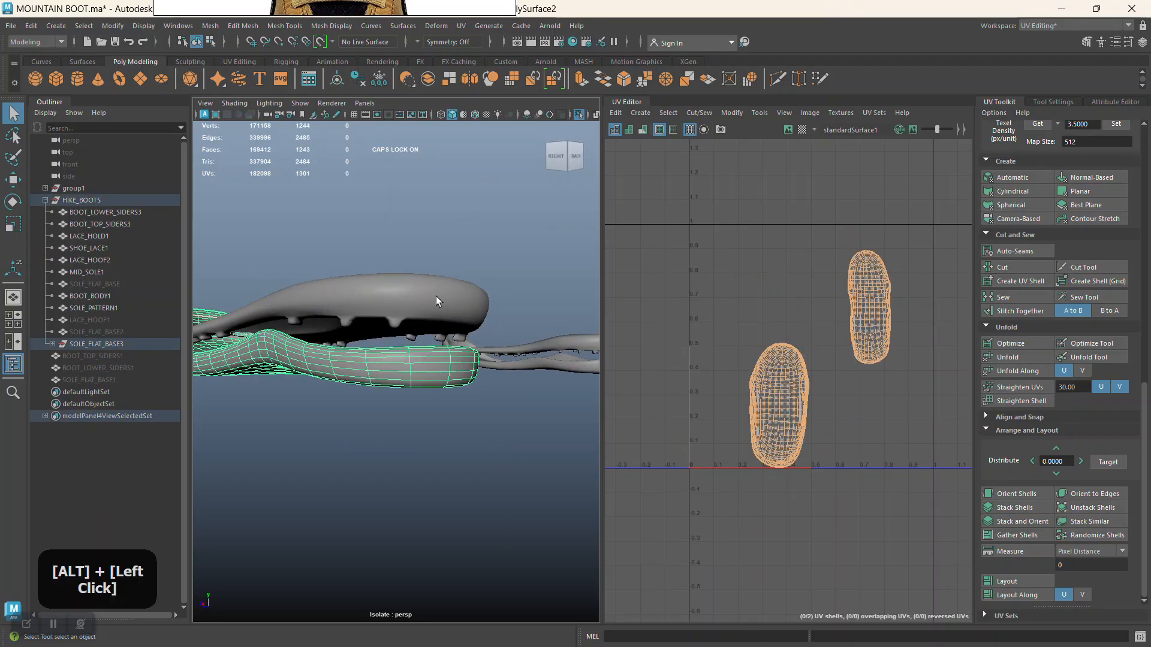
{"action": "left_click", "coordinate": [436, 296]}
{"action": "middle_click_drag", "start_coordinate": [495, 326], "coordinate": [422, 313], "text": "alt"}
{"action": "left_click", "coordinate": [578, 114]}
{"action": "left_click", "coordinate": [578, 114]}
Examine the isolated sole's rim, lugs and border edges up close from several angles
{"action": "right_click_drag", "start_coordinate": [422, 313], "coordinate": [396, 386], "text": "alt"}
{"action": "left_click_drag", "start_coordinate": [395, 386], "coordinate": [432, 359], "text": "alt"}
{"action": "right_click_drag", "start_coordinate": [431, 359], "coordinate": [406, 404], "text": "alt"}
{"action": "left_click_drag", "start_coordinate": [406, 404], "coordinate": [390, 359], "text": "alt"}
{"action": "right_click_drag", "start_coordinate": [390, 360], "coordinate": [395, 339], "text": "alt"}
{"action": "middle_click_drag", "start_coordinate": [396, 338], "coordinate": [380, 403], "text": "alt"}
{"action": "left_click_drag", "start_coordinate": [380, 403], "coordinate": [383, 368], "text": "alt"}
{"action": "middle_click_drag", "start_coordinate": [383, 367], "coordinate": [391, 380], "text": "alt"}
{"action": "mouse_move", "coordinate": [390, 381]}
{"action": "right_mouse_down", "text": "alt"}
{"action": "mouse_move", "coordinate": [395, 393]}
{"action": "mouse_move", "coordinate": [391, 376]}
{"action": "right_mouse_up", "text": "alt"}
{"action": "right_click_drag", "start_coordinate": [386, 336], "coordinate": [381, 309], "text": "alt"}
{"action": "left_click_drag", "start_coordinate": [381, 308], "coordinate": [376, 323], "text": "alt"}
{"action": "middle_click_drag", "start_coordinate": [376, 322], "coordinate": [406, 345], "text": "alt"}
{"action": "right_click_drag", "start_coordinate": [405, 345], "coordinate": [362, 432], "text": "alt"}
{"action": "middle_click_drag", "start_coordinate": [362, 431], "coordinate": [380, 412], "text": "alt"}
{"action": "right_click_drag", "start_coordinate": [380, 412], "coordinate": [387, 339], "text": "alt"}
{"action": "middle_click_drag", "start_coordinate": [387, 340], "coordinate": [420, 273], "text": "alt"}
{"action": "right_click_drag", "start_coordinate": [420, 273], "coordinate": [426, 276], "text": "alt"}
{"action": "middle_click_drag", "start_coordinate": [427, 276], "coordinate": [423, 281], "text": "alt"}
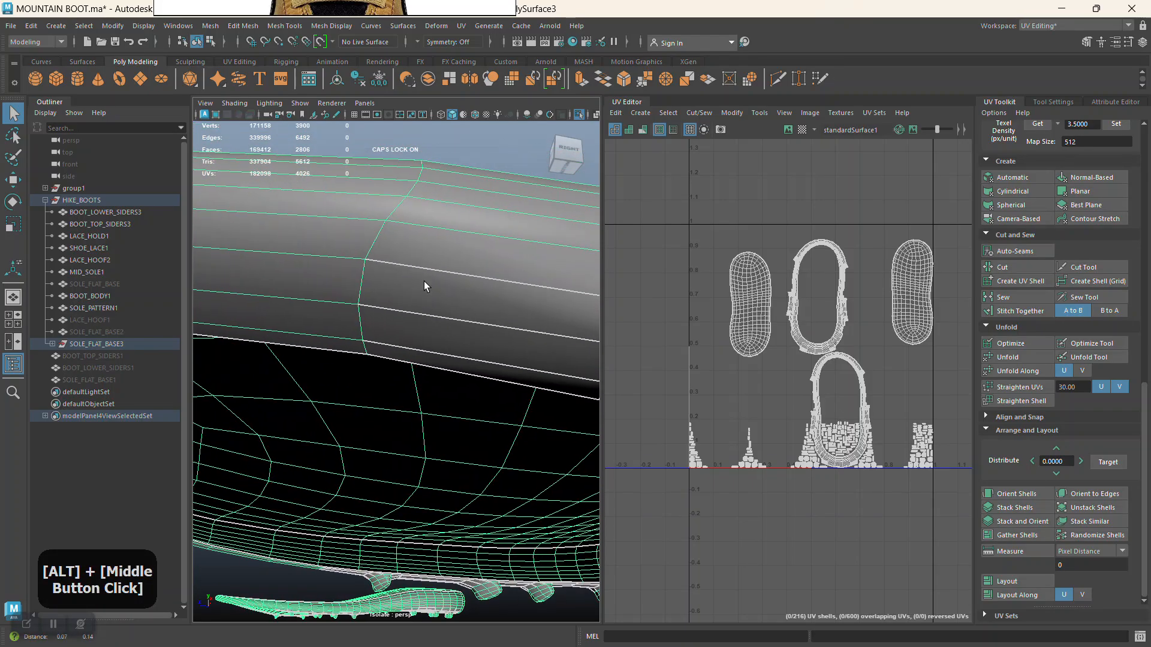
{"action": "left_click_drag", "start_coordinate": [397, 271], "coordinate": [372, 286], "text": "alt"}
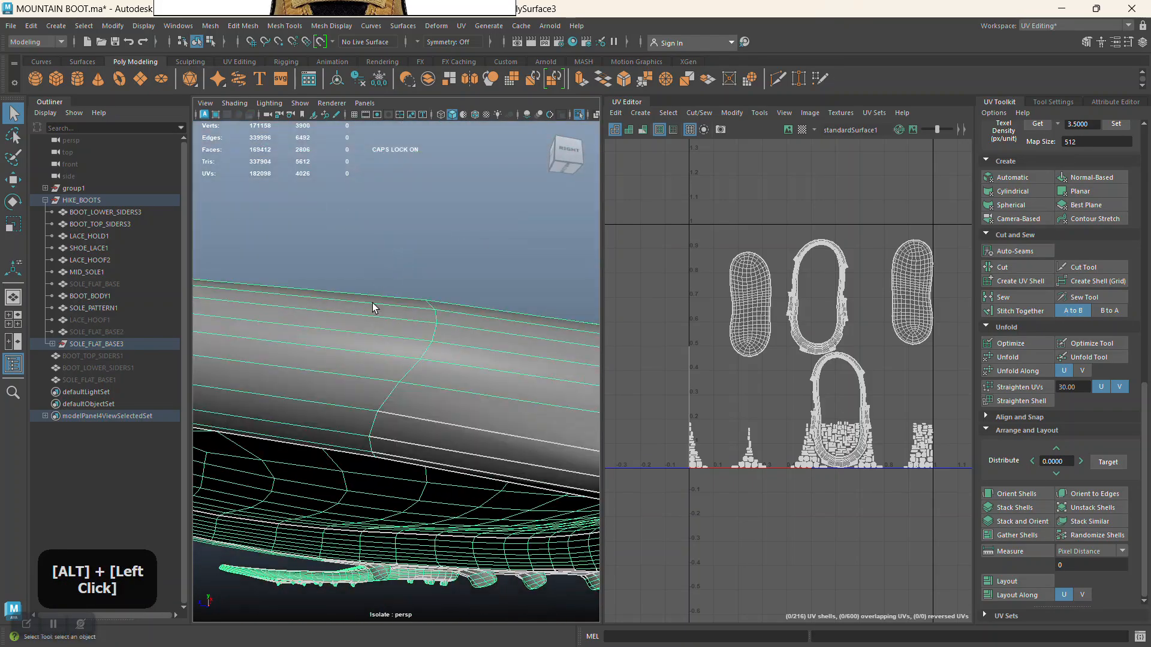
{"action": "middle_click_drag", "start_coordinate": [372, 287], "coordinate": [374, 292], "text": "alt"}
{"action": "right_click_drag", "start_coordinate": [414, 297], "coordinate": [359, 306], "text": "alt"}
{"action": "right_click_drag", "start_coordinate": [362, 305], "coordinate": [367, 276], "text": "alt"}
Try to merge the vertices of one lugged sole with a threshold of 0.1
{"action": "left_click_drag", "start_coordinate": [368, 275], "coordinate": [459, 373], "text": "alt"}
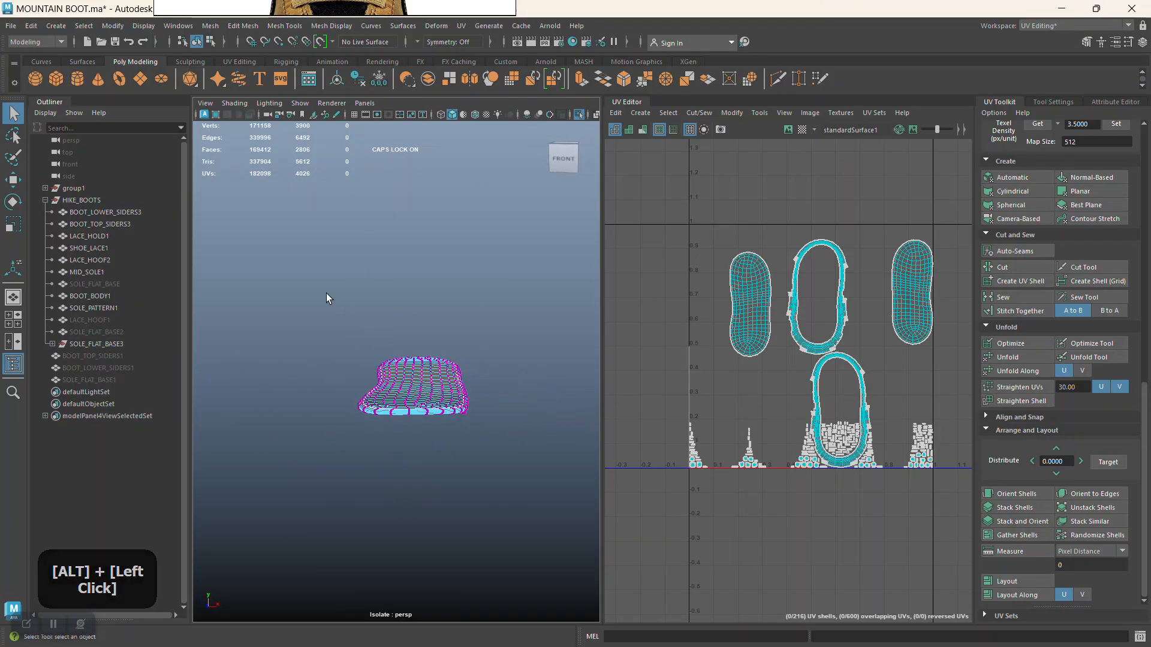
{"action": "left_click_drag", "start_coordinate": [487, 520], "coordinate": [485, 515]}
{"action": "left_click_drag", "start_coordinate": [470, 401], "coordinate": [354, 393], "text": "alt"}
{"action": "right_click_drag", "start_coordinate": [353, 393], "coordinate": [381, 373], "text": "alt"}
{"action": "middle_click_drag", "start_coordinate": [381, 373], "coordinate": [343, 369], "text": "alt"}
{"action": "right_click_drag", "start_coordinate": [343, 369], "coordinate": [387, 377], "text": "alt"}
{"action": "left_click_drag", "start_coordinate": [387, 376], "coordinate": [433, 367], "text": "alt"}
{"action": "right_click_drag", "start_coordinate": [432, 367], "coordinate": [411, 374], "text": "alt"}
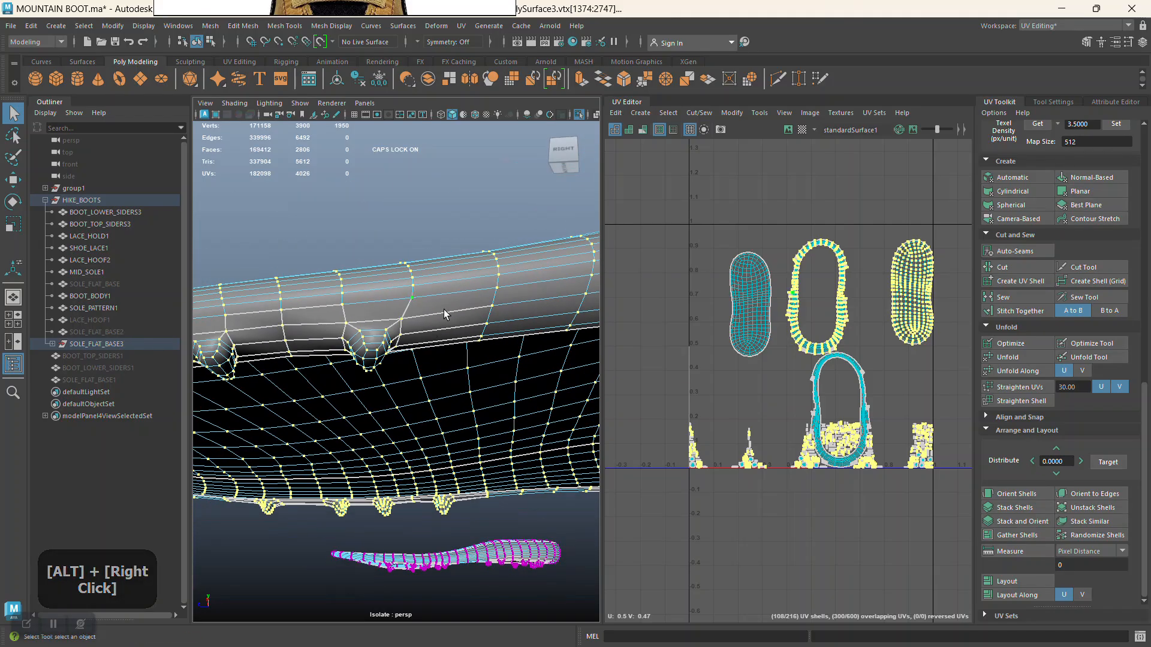
{"action": "right_click", "coordinate": [451, 300], "text": "shift"}
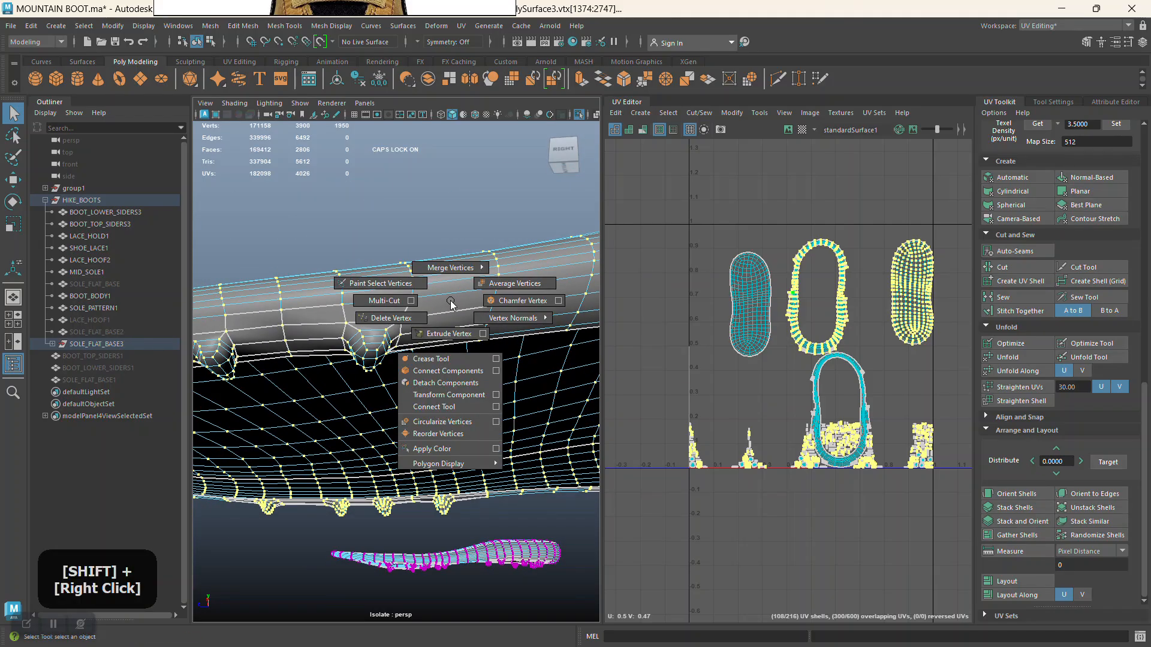
{"action": "mouse_move", "coordinate": [468, 276]}
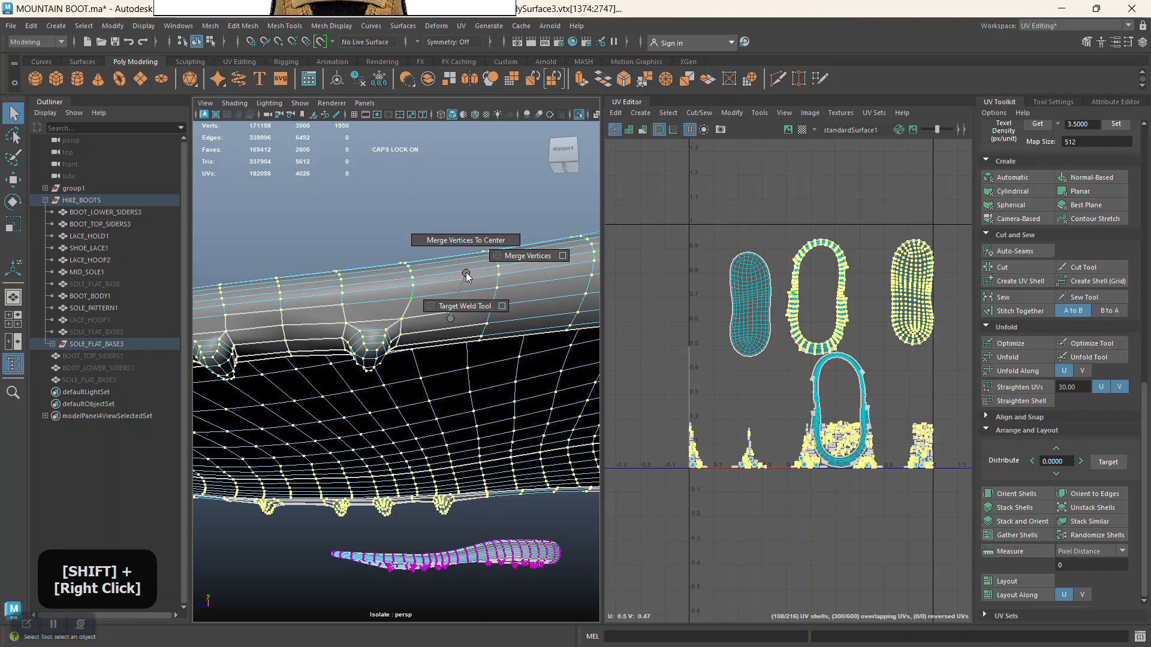
{"action": "left_click", "coordinate": [562, 257]}
{"action": "left_click_drag", "start_coordinate": [447, 139], "coordinate": [613, 206]}
{"action": "right_click_drag", "start_coordinate": [311, 289], "coordinate": [372, 298], "text": "alt"}
{"action": "middle_click_drag", "start_coordinate": [321, 297], "coordinate": [378, 323], "text": "alt"}
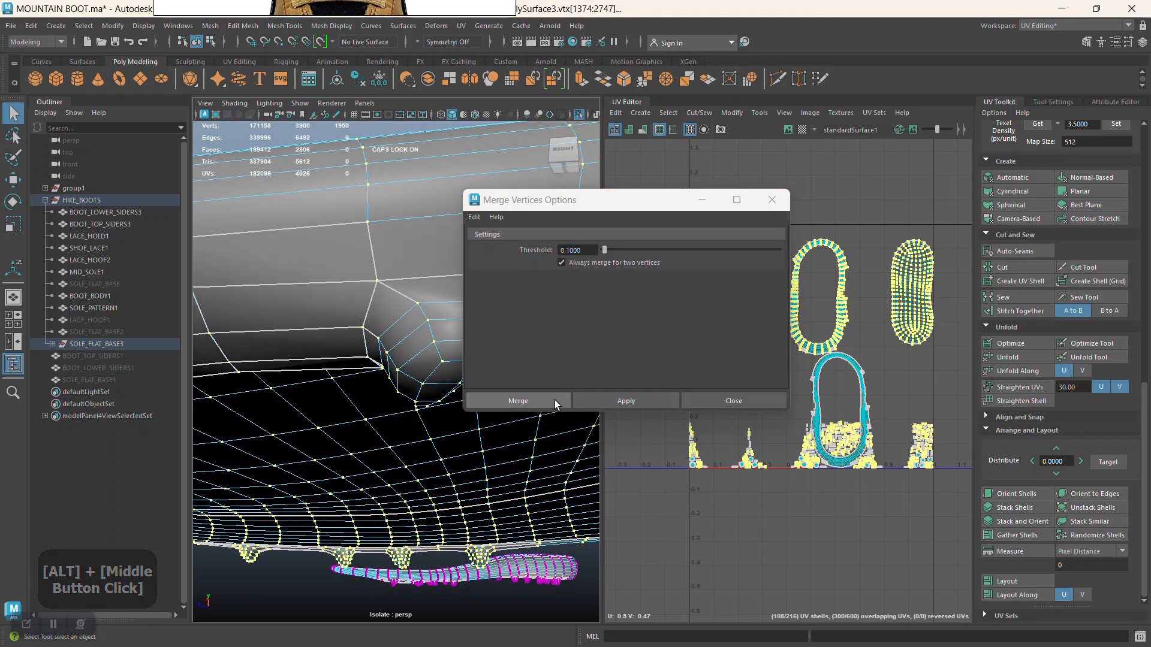
{"action": "left_click", "coordinate": [533, 398]}
{"action": "middle_click_drag", "start_coordinate": [426, 348], "coordinate": [478, 341], "text": "alt"}
{"action": "right_click_drag", "start_coordinate": [477, 341], "coordinate": [458, 334], "text": "alt"}
{"action": "key", "text": "ctrl+z"}
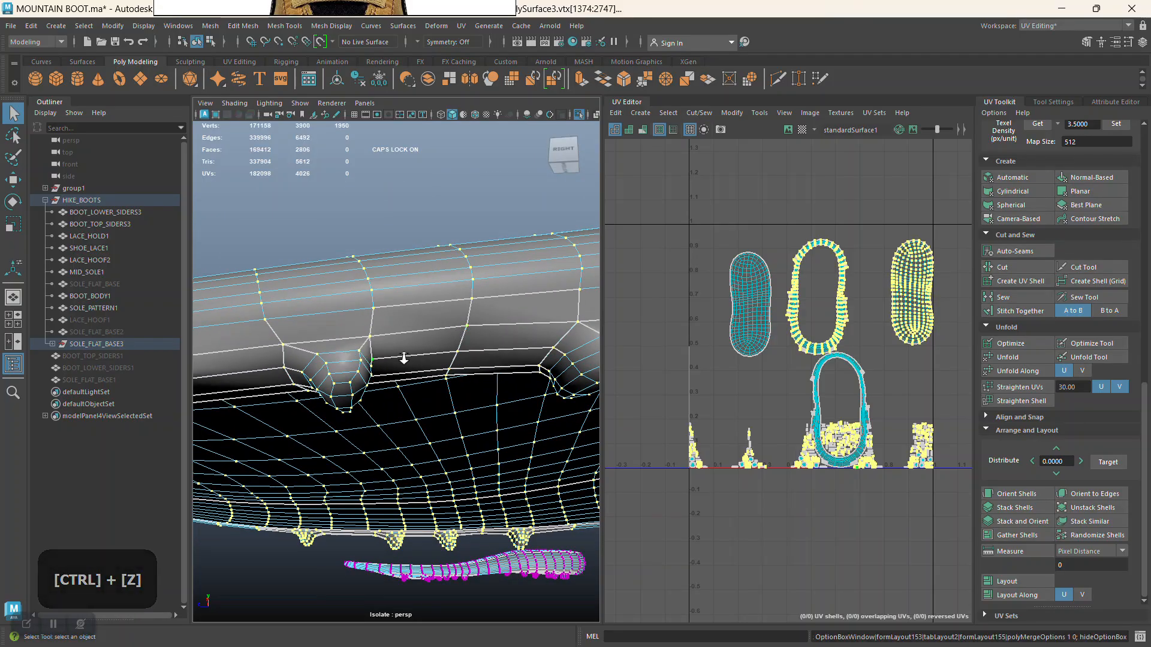
Collapse the UV Editor to give the viewport more room for a close view of the sole's lugs
{"action": "right_click_drag", "start_coordinate": [404, 358], "coordinate": [404, 371], "text": "alt"}
{"action": "middle_click_drag", "start_coordinate": [405, 370], "coordinate": [409, 358], "text": "alt"}
{"action": "right_click_drag", "start_coordinate": [409, 358], "coordinate": [388, 259], "text": "alt"}
{"action": "left_click_drag", "start_coordinate": [388, 259], "coordinate": [404, 227], "text": "alt"}
{"action": "middle_click_drag", "start_coordinate": [403, 226], "coordinate": [401, 391], "text": "alt"}
{"action": "right_click_drag", "start_coordinate": [401, 391], "coordinate": [422, 457], "text": "alt"}
{"action": "left_click_drag", "start_coordinate": [421, 458], "coordinate": [424, 406], "text": "alt"}
{"action": "middle_click_drag", "start_coordinate": [424, 405], "coordinate": [462, 323], "text": "alt"}
{"action": "right_click_drag", "start_coordinate": [462, 323], "coordinate": [485, 289], "text": "alt"}
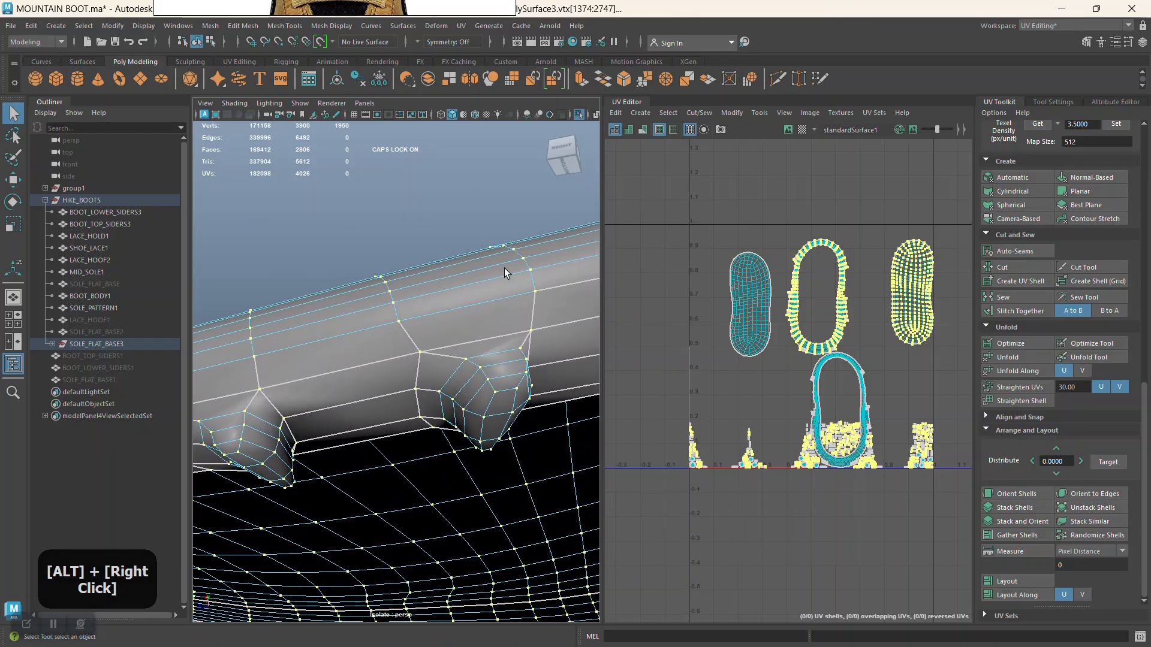
{"action": "left_click", "coordinate": [621, 104]}
{"action": "right_click_drag", "start_coordinate": [509, 385], "coordinate": [458, 344], "text": "alt"}
{"action": "middle_click_drag", "start_coordinate": [504, 354], "coordinate": [488, 351], "text": "alt"}
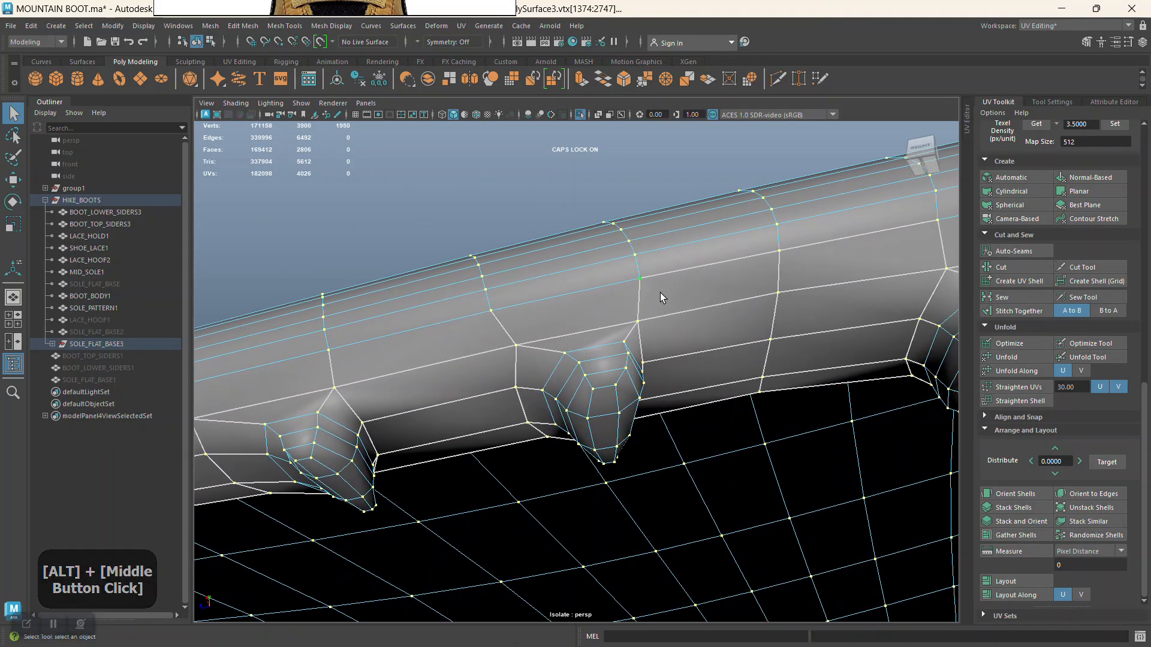
Merge the selected vertices of the lugged sole with a threshold of 0.01
{"action": "right_click", "coordinate": [637, 276], "text": "shift"}
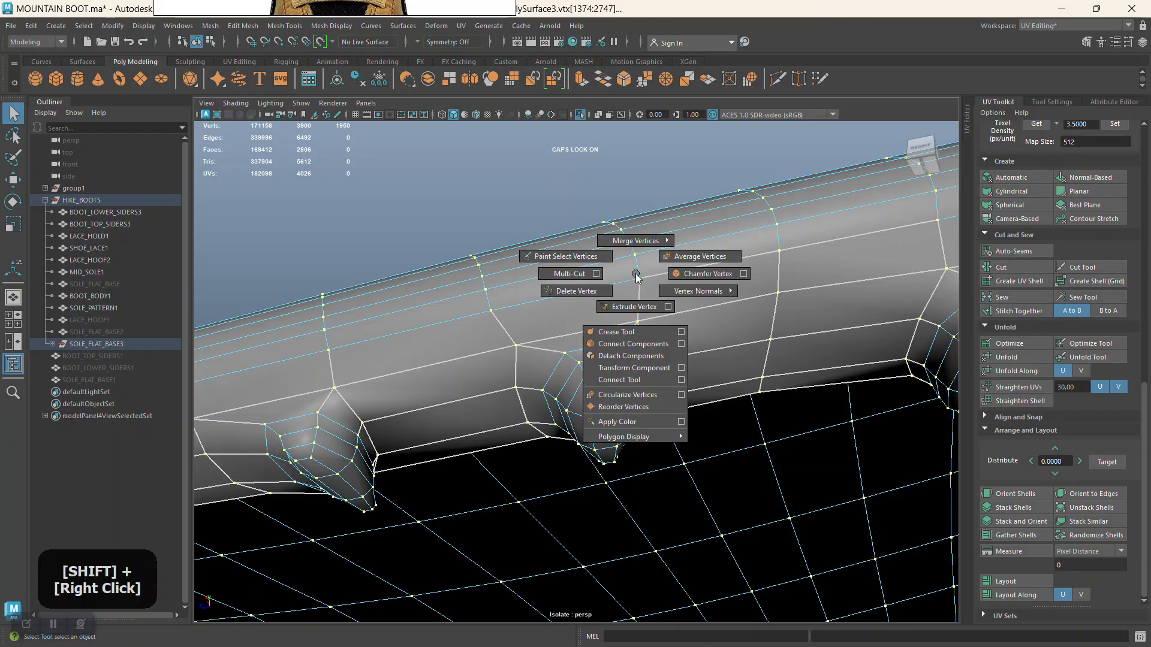
{"action": "right_click_drag", "start_coordinate": [633, 252], "coordinate": [637, 246], "text": "shift"}
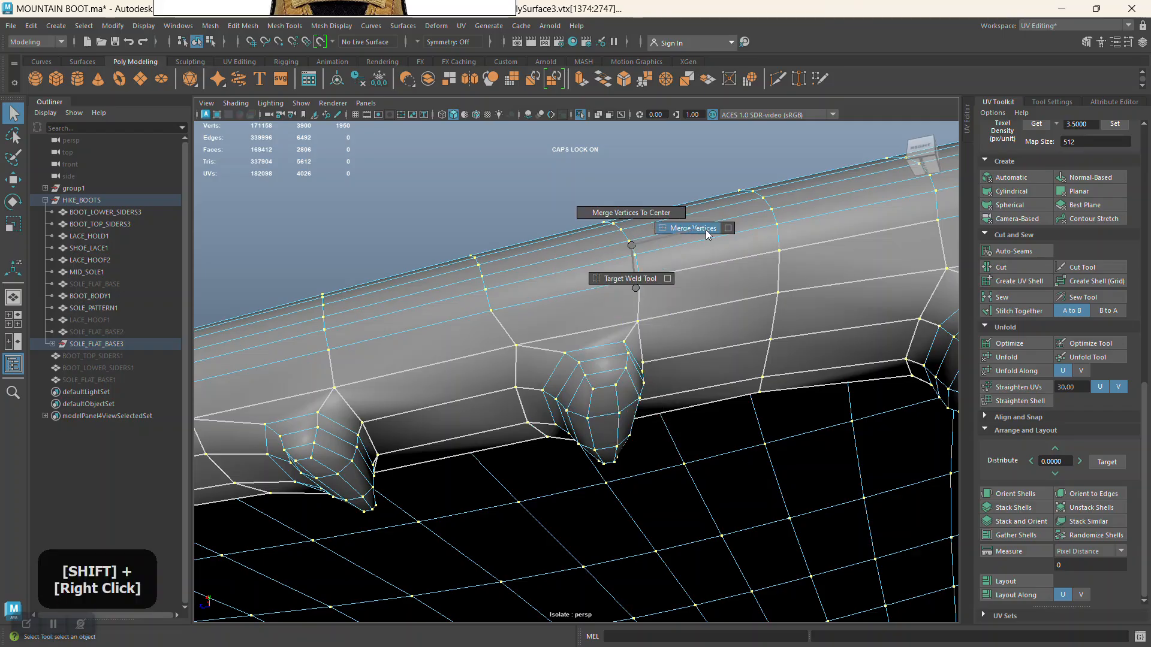
{"action": "right_click_drag", "start_coordinate": [729, 233], "coordinate": [728, 229], "text": "shift"}
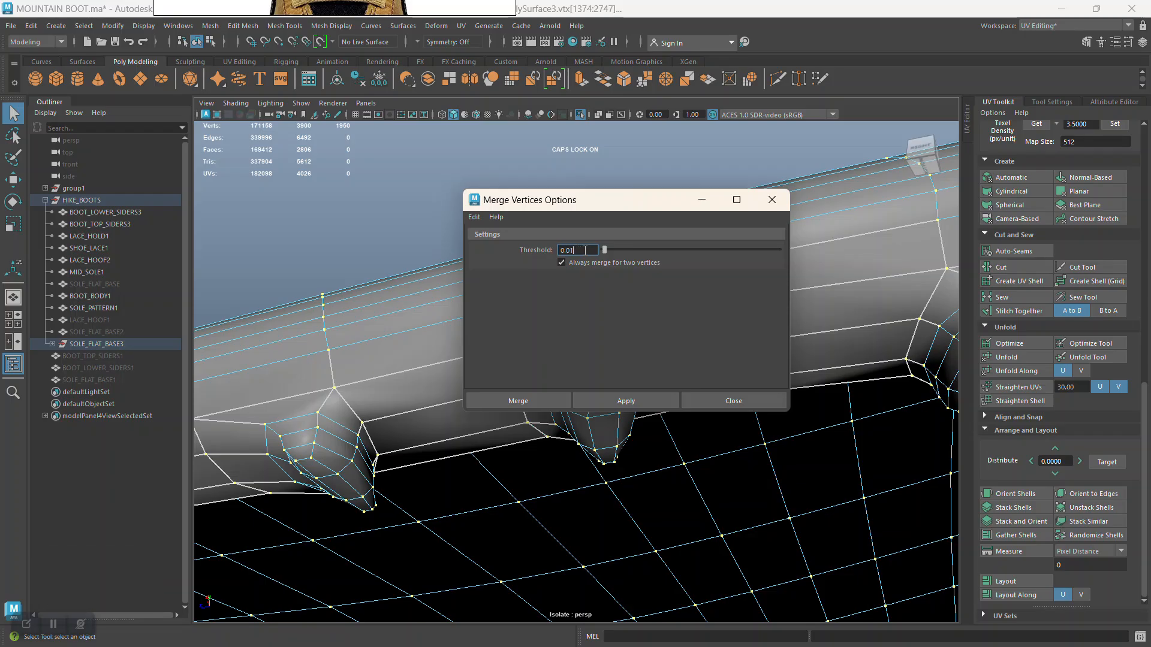
{"action": "left_click", "coordinate": [505, 401]}
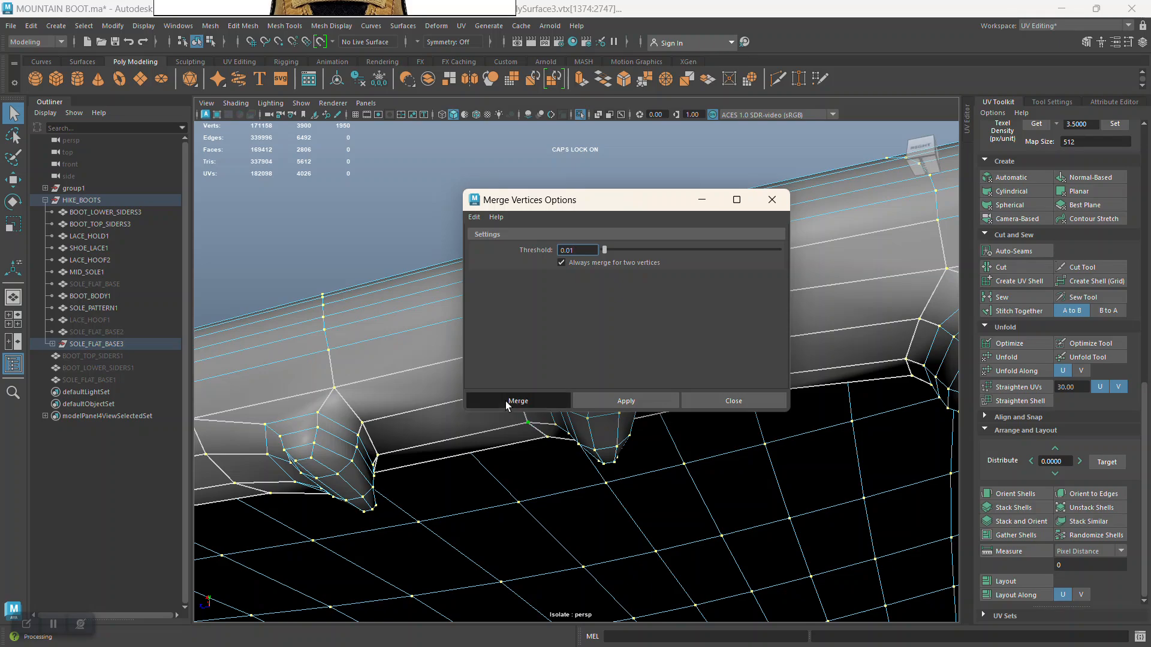
Examine the merged vertices around the sole's rim and lugs from the heel, underside and side
{"action": "right_click_drag", "start_coordinate": [566, 408], "coordinate": [476, 255], "text": "alt"}
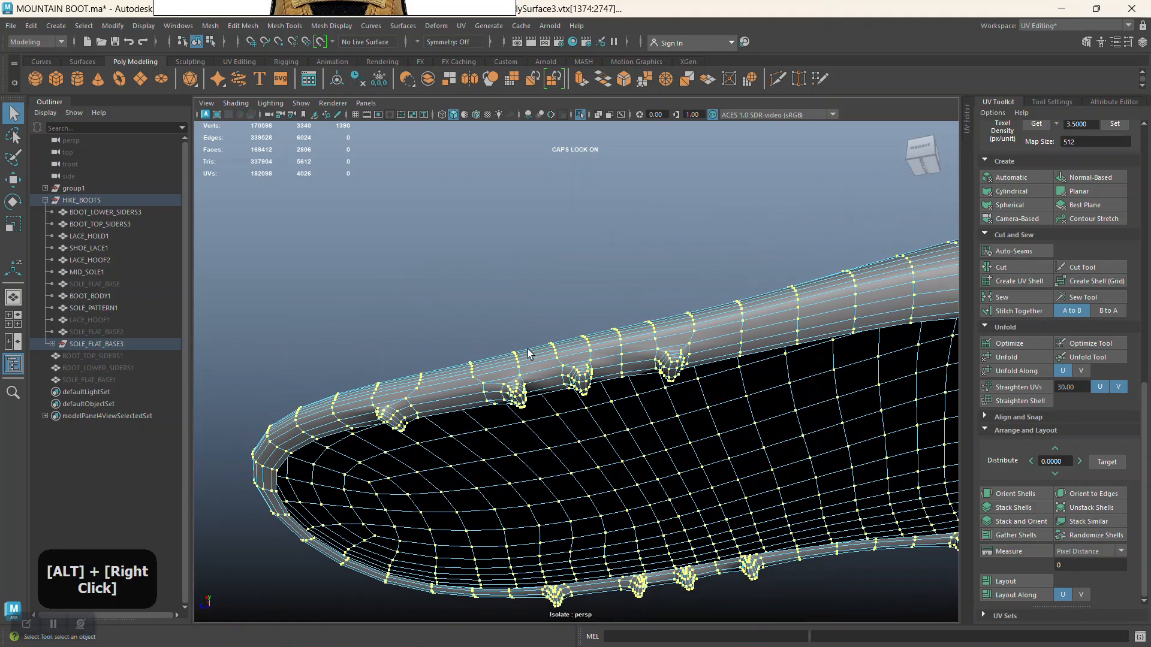
{"action": "middle_click_drag", "start_coordinate": [574, 408], "coordinate": [495, 344], "text": "alt"}
{"action": "middle_click_drag", "start_coordinate": [596, 353], "coordinate": [578, 380], "text": "alt"}
{"action": "left_click_drag", "start_coordinate": [578, 380], "coordinate": [508, 362], "text": "alt"}
{"action": "right_click_drag", "start_coordinate": [508, 362], "coordinate": [489, 322], "text": "alt"}
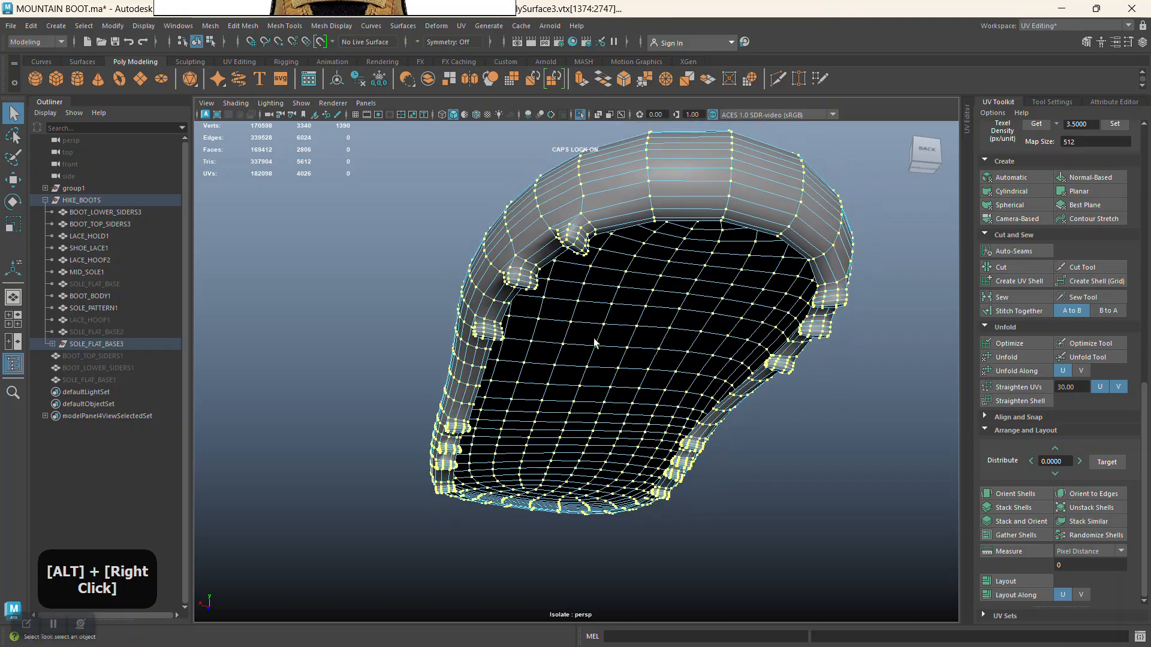
{"action": "left_click_drag", "start_coordinate": [608, 325], "coordinate": [548, 326], "text": "alt"}
{"action": "right_click_drag", "start_coordinate": [547, 326], "coordinate": [578, 347], "text": "alt"}
{"action": "left_click_drag", "start_coordinate": [578, 347], "coordinate": [525, 362], "text": "alt"}
{"action": "middle_click_drag", "start_coordinate": [561, 354], "coordinate": [562, 365], "text": "alt"}
{"action": "left_click_drag", "start_coordinate": [562, 364], "coordinate": [403, 334], "text": "alt"}
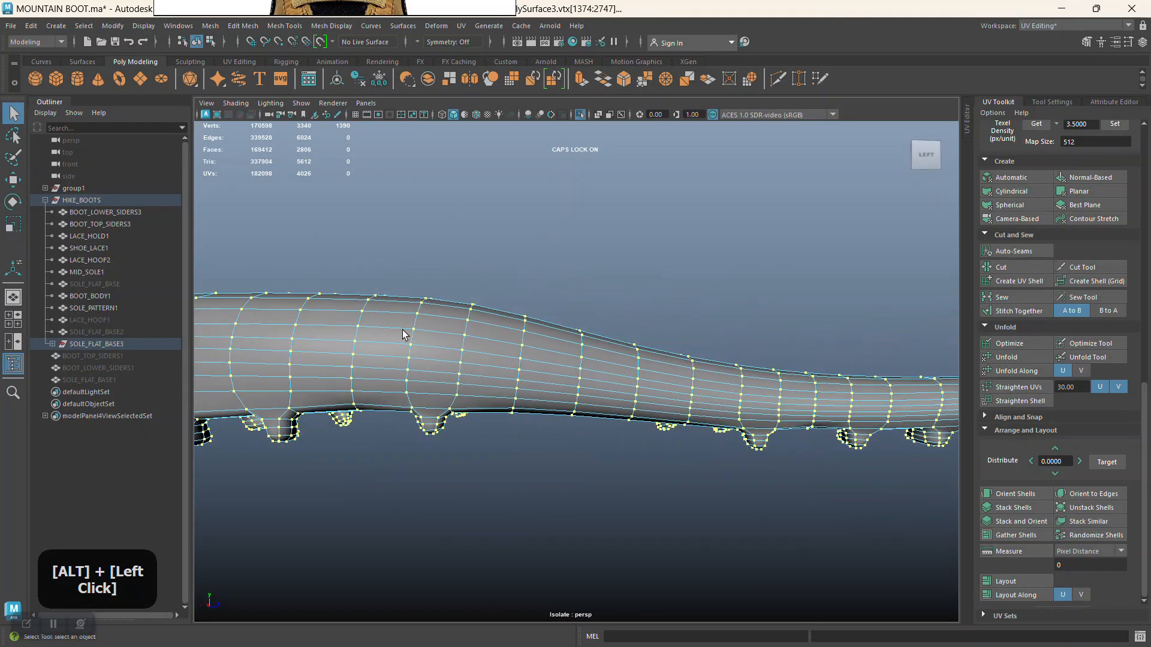
{"action": "middle_click_drag", "start_coordinate": [407, 332], "coordinate": [409, 373], "text": "alt"}
Return to object mode and select the lugged sole object
{"action": "right_click_drag", "start_coordinate": [512, 228], "coordinate": [537, 215]}
{"action": "left_click", "coordinate": [541, 220]}
{"action": "right_click_drag", "start_coordinate": [506, 329], "coordinate": [509, 414], "text": "alt"}
{"action": "left_click_drag", "start_coordinate": [509, 420], "coordinate": [514, 303], "text": "alt"}
{"action": "right_click_drag", "start_coordinate": [514, 303], "coordinate": [534, 264], "text": "alt"}
{"action": "left_click", "coordinate": [563, 240]}
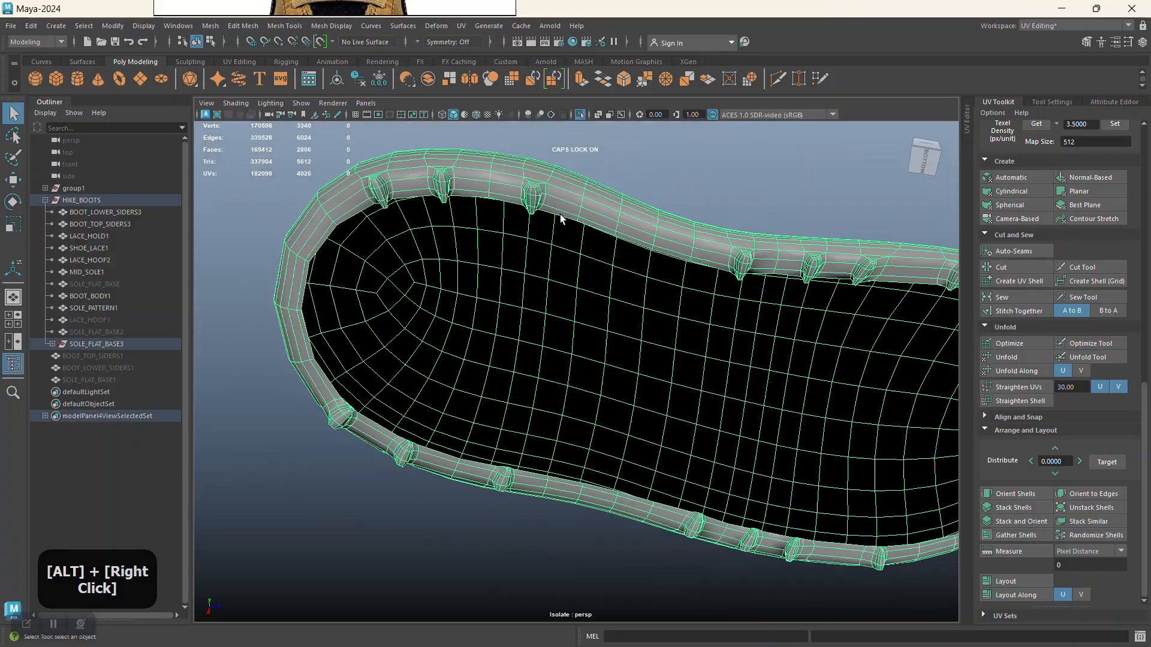
Inspect the lugged sole's wireframe along the sides and underside
{"action": "middle_click_drag", "start_coordinate": [564, 239], "coordinate": [532, 359], "text": "alt"}
{"action": "right_click_drag", "start_coordinate": [532, 360], "coordinate": [462, 300], "text": "alt"}
{"action": "left_click_drag", "start_coordinate": [462, 300], "coordinate": [480, 403], "text": "alt"}
{"action": "right_click_drag", "start_coordinate": [481, 404], "coordinate": [565, 380], "text": "alt"}
{"action": "middle_click_drag", "start_coordinate": [566, 380], "coordinate": [516, 468], "text": "alt"}
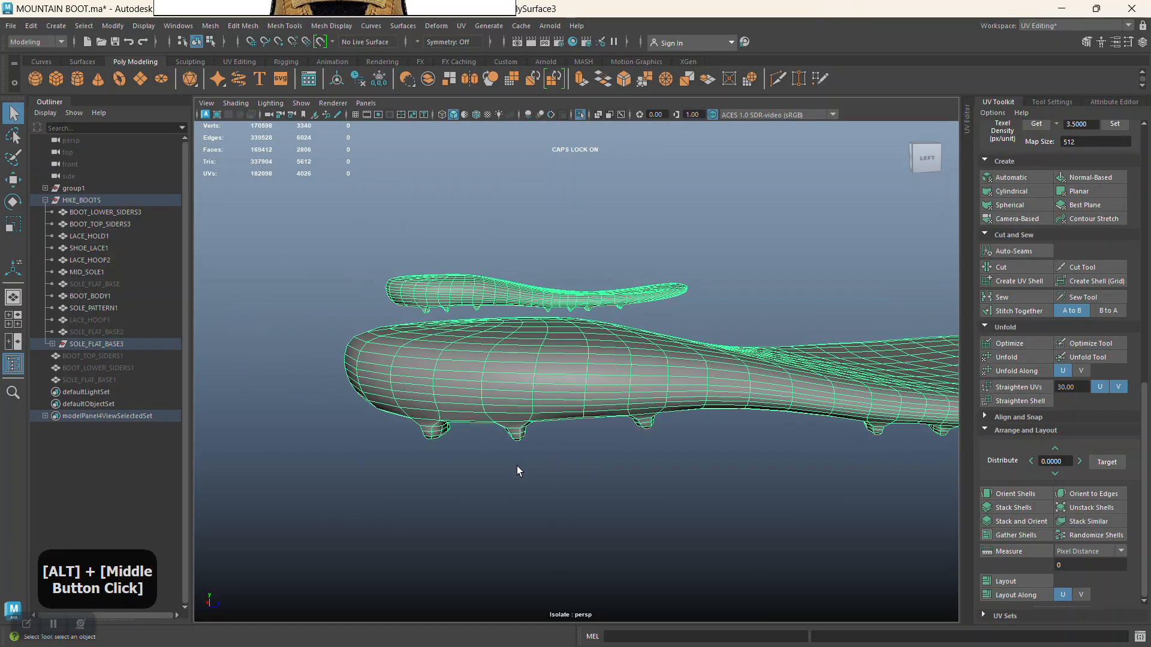
{"action": "right_click_drag", "start_coordinate": [517, 467], "coordinate": [519, 515], "text": "alt"}
{"action": "left_click_drag", "start_coordinate": [519, 516], "coordinate": [530, 427], "text": "alt"}
{"action": "middle_click_drag", "start_coordinate": [531, 364], "coordinate": [537, 424], "text": "alt"}
{"action": "right_click_drag", "start_coordinate": [509, 370], "coordinate": [524, 403], "text": "alt"}
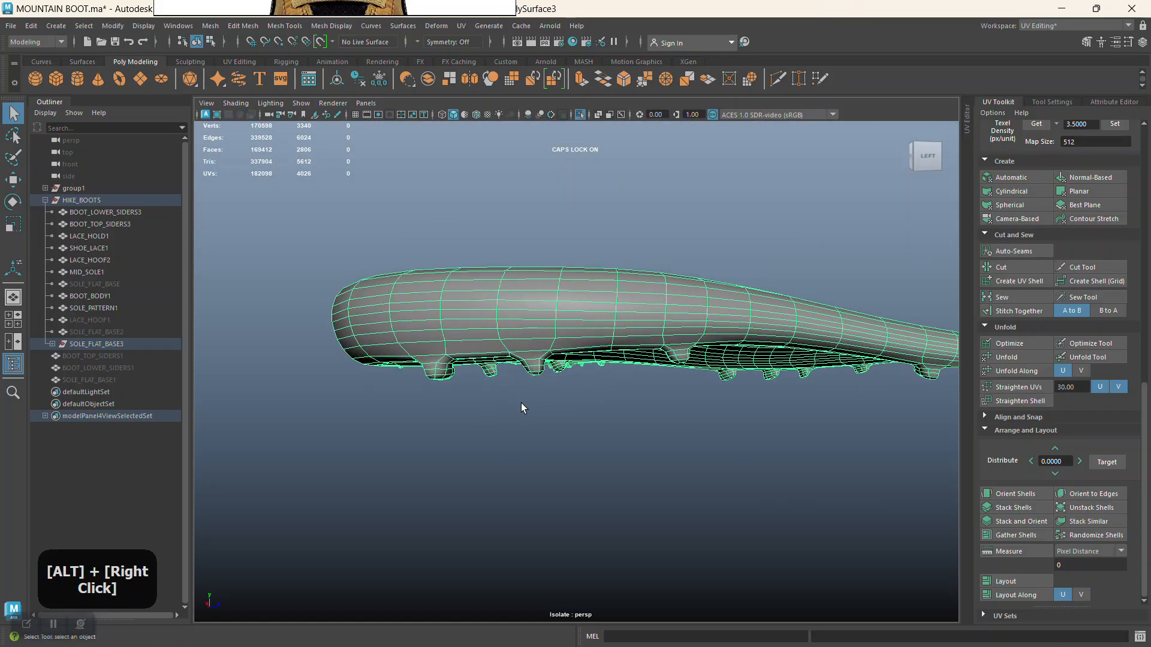
{"action": "left_click_drag", "start_coordinate": [524, 403], "coordinate": [552, 388], "text": "alt"}
{"action": "middle_click_drag", "start_coordinate": [553, 387], "coordinate": [455, 429], "text": "alt"}
{"action": "right_click_drag", "start_coordinate": [455, 429], "coordinate": [532, 452], "text": "alt"}
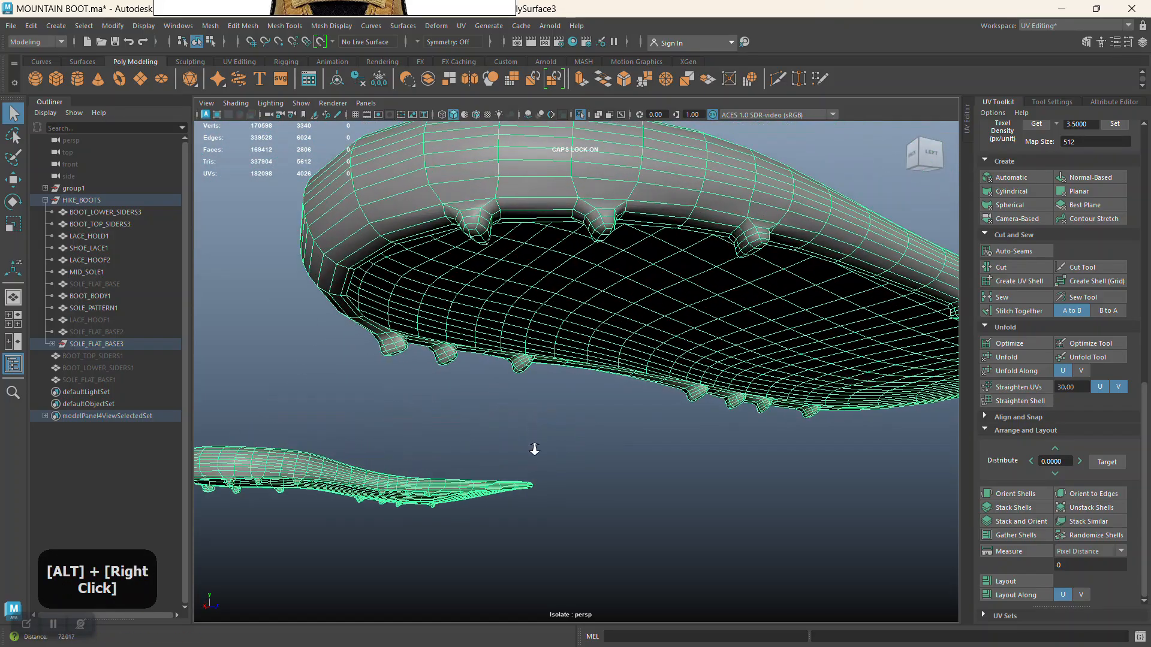
{"action": "middle_click_drag", "start_coordinate": [547, 403], "coordinate": [543, 424], "text": "alt"}
{"action": "right_click_drag", "start_coordinate": [543, 424], "coordinate": [558, 471], "text": "alt"}
Preview the lugged sole smoothed and switch it back to the unsmoothed display
{"action": "key", "text": "3"}
{"action": "left_click", "coordinate": [566, 475]}
{"action": "left_click_drag", "start_coordinate": [558, 472], "coordinate": [538, 383], "text": "alt"}
{"action": "middle_click_drag", "start_coordinate": [537, 383], "coordinate": [560, 318], "text": "alt"}
{"action": "left_click", "coordinate": [556, 321]}
{"action": "key", "text": "1"}
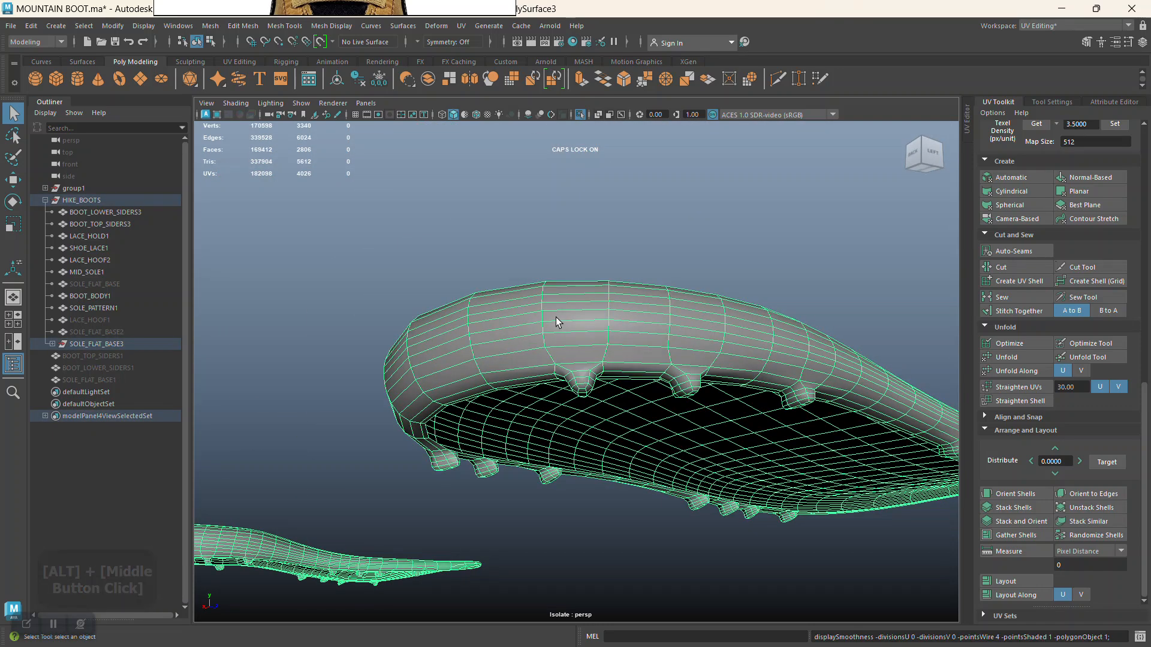
Check the deselected sole's rim and underside in smooth preview, restoring the unsmoothed display and reselecting it at the end
{"action": "right_click_drag", "start_coordinate": [556, 321], "coordinate": [528, 381], "text": "alt"}
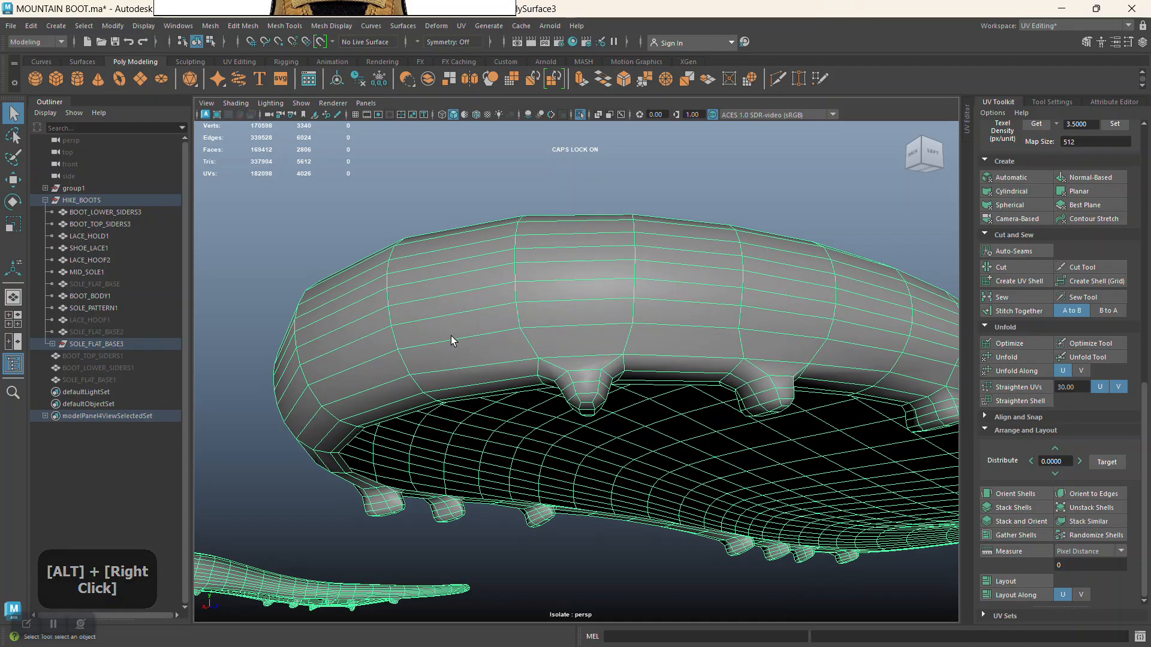
{"action": "key", "text": "3"}
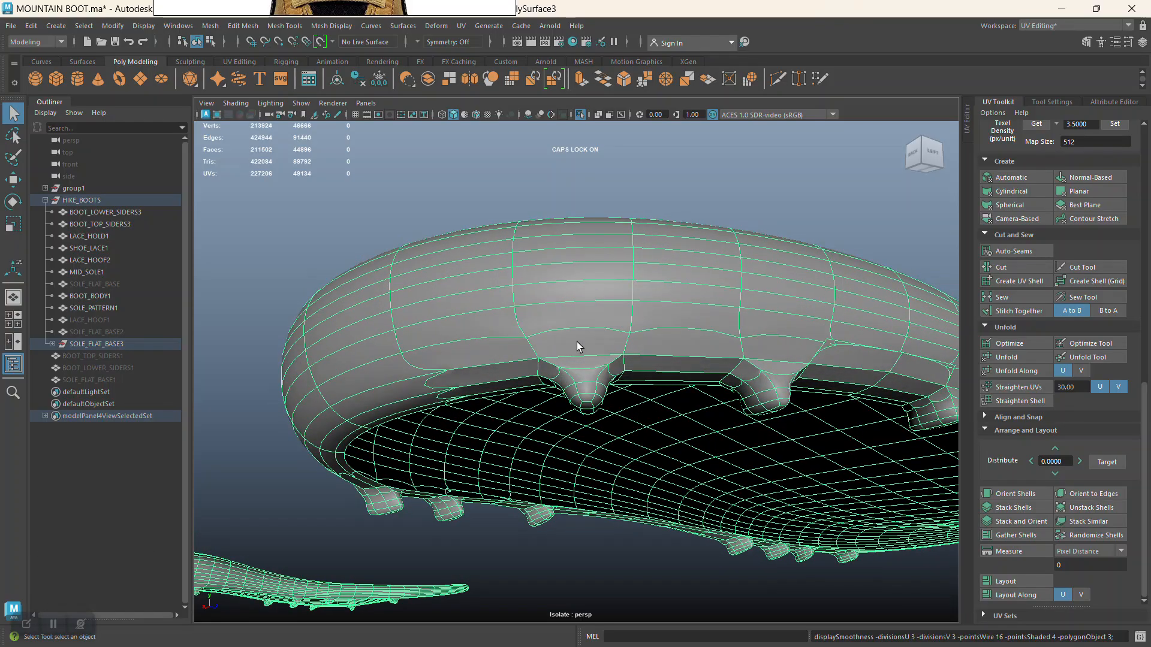
{"action": "left_click", "coordinate": [673, 204]}
{"action": "right_click_drag", "start_coordinate": [682, 311], "coordinate": [610, 337], "text": "alt"}
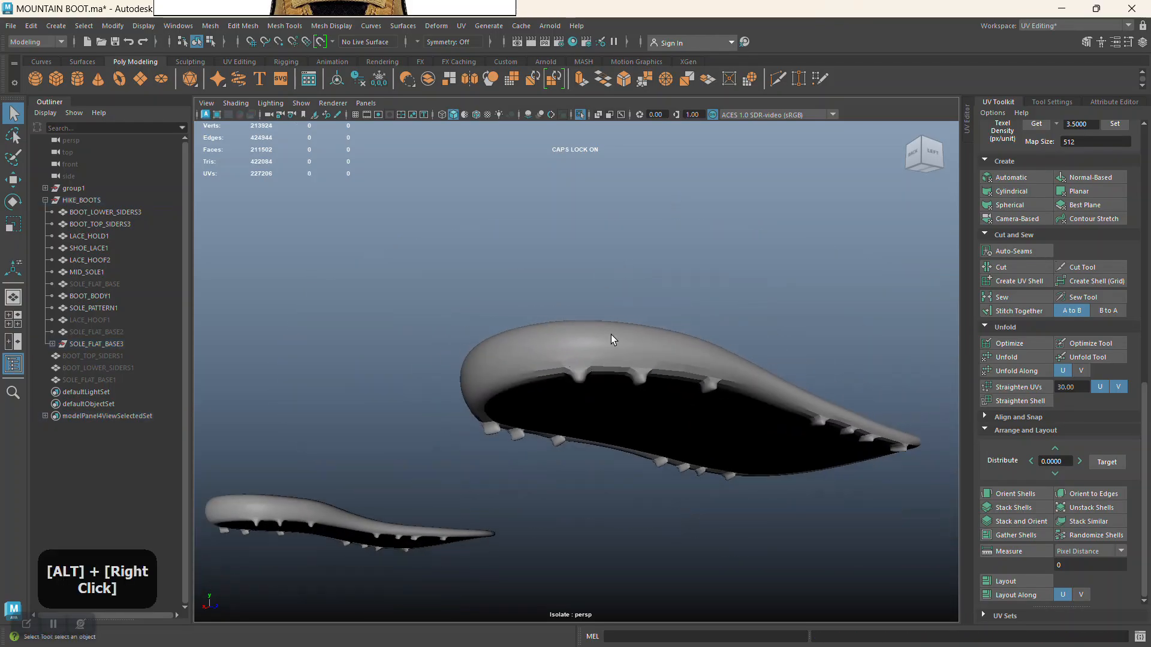
{"action": "left_click_drag", "start_coordinate": [611, 337], "coordinate": [576, 300], "text": "alt"}
{"action": "middle_click_drag", "start_coordinate": [575, 301], "coordinate": [570, 324], "text": "alt"}
{"action": "right_click_drag", "start_coordinate": [570, 324], "coordinate": [557, 379], "text": "alt"}
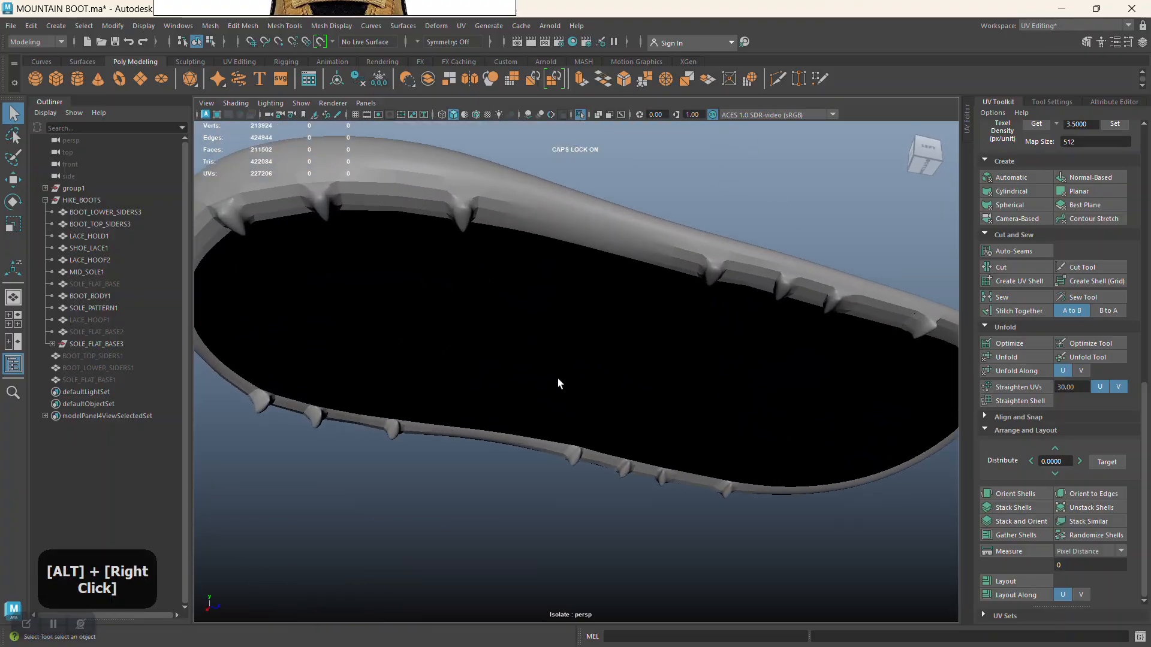
{"action": "middle_click_drag", "start_coordinate": [557, 379], "coordinate": [578, 379], "text": "alt"}
{"action": "left_click", "coordinate": [535, 280]}
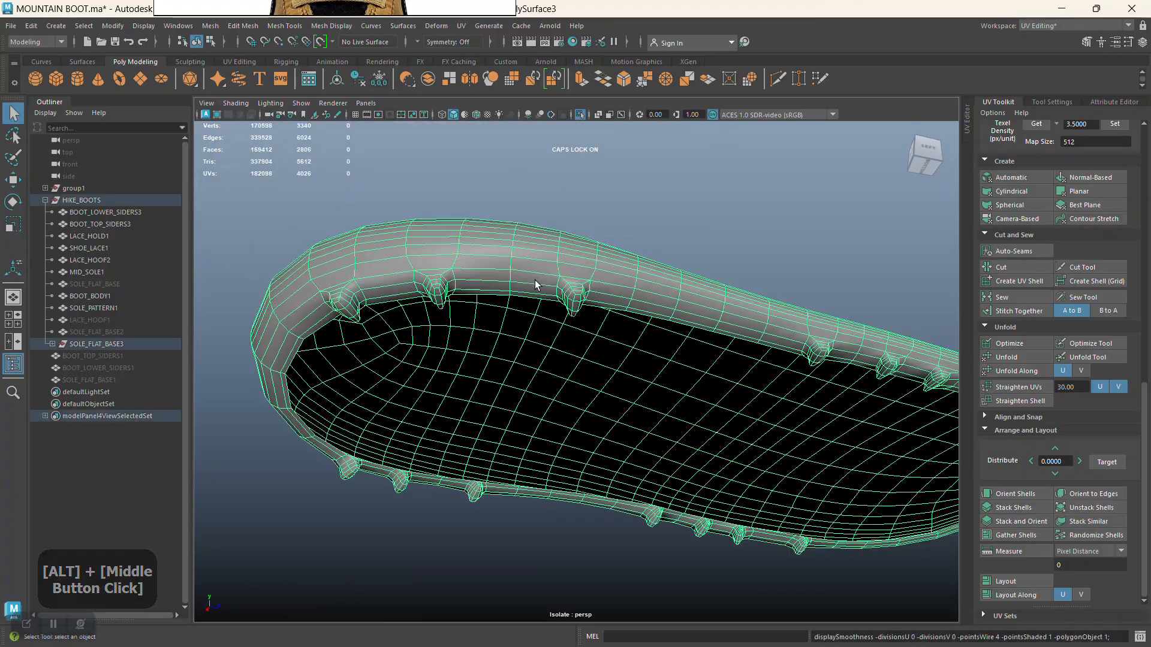
Examine the lugs along the sole's lower side edge up close, both deselected and with the wireframe shown
{"action": "left_click", "coordinate": [577, 180]}
{"action": "left_click_drag", "start_coordinate": [537, 334], "coordinate": [539, 412], "text": "alt"}
{"action": "middle_click_drag", "start_coordinate": [540, 411], "coordinate": [558, 319], "text": "alt"}
{"action": "right_click_drag", "start_coordinate": [558, 318], "coordinate": [548, 391], "text": "alt"}
{"action": "middle_click_drag", "start_coordinate": [547, 390], "coordinate": [544, 380], "text": "alt"}
{"action": "right_click_drag", "start_coordinate": [545, 380], "coordinate": [496, 331], "text": "alt"}
{"action": "left_click", "coordinate": [506, 360]}
{"action": "middle_click_drag", "start_coordinate": [506, 359], "coordinate": [524, 329], "text": "alt"}
{"action": "right_click_drag", "start_coordinate": [524, 330], "coordinate": [514, 373], "text": "alt"}
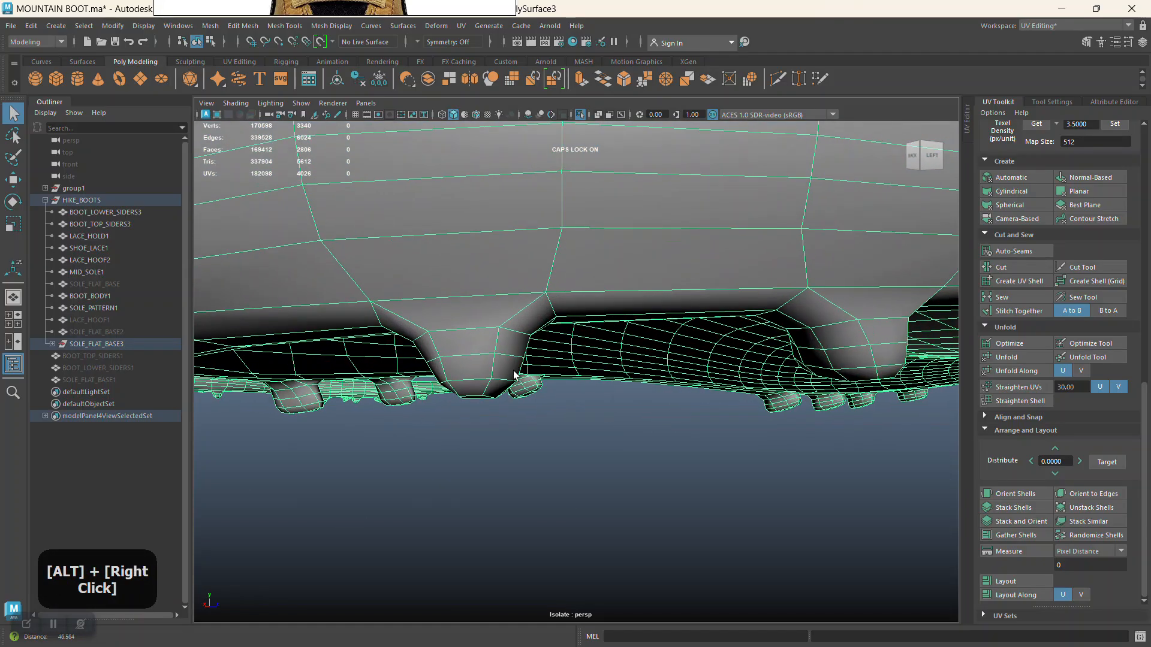
{"action": "middle_click_drag", "start_coordinate": [514, 372], "coordinate": [514, 373], "text": "alt"}
{"action": "right_click_drag", "start_coordinate": [514, 372], "coordinate": [534, 386], "text": "alt"}
{"action": "right_click_drag", "start_coordinate": [502, 305], "coordinate": [437, 305], "text": "shift"}
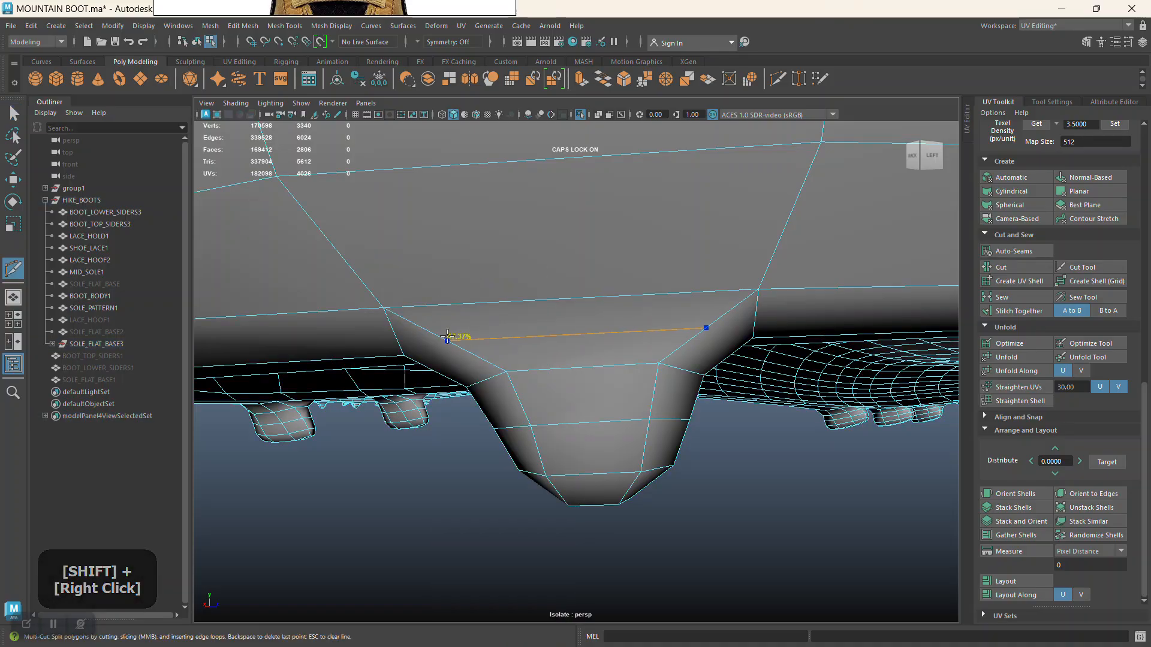
{"action": "right_click_drag", "start_coordinate": [567, 394], "coordinate": [552, 371], "text": "alt"}
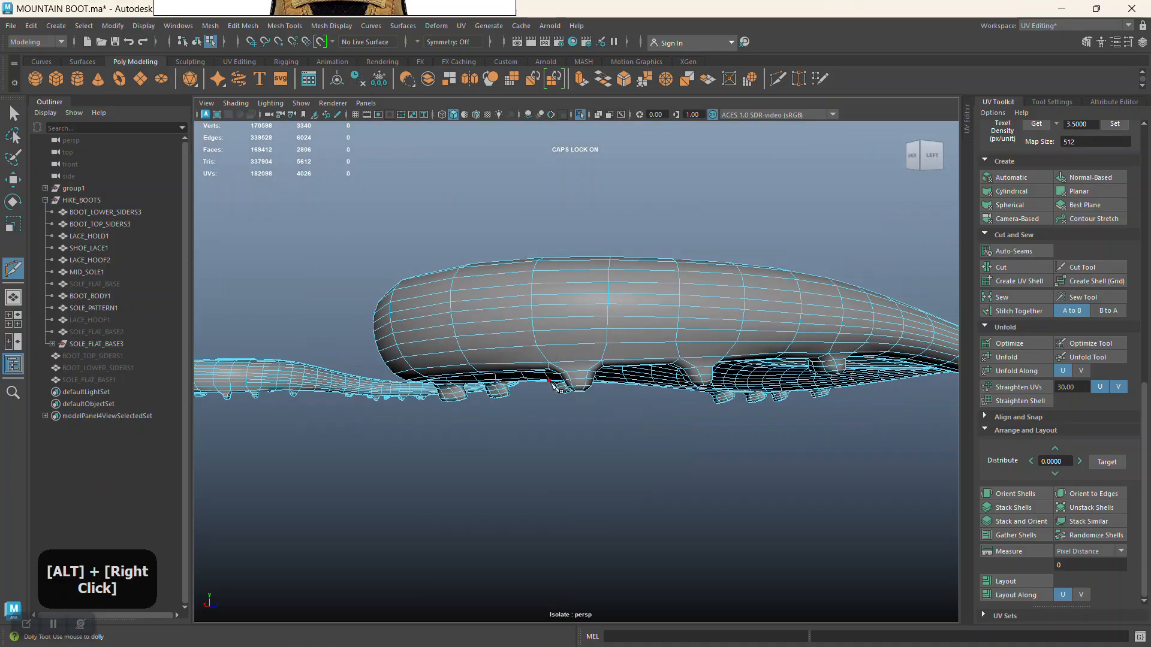
{"action": "left_click_drag", "start_coordinate": [552, 372], "coordinate": [540, 336], "text": "alt"}
{"action": "middle_click_drag", "start_coordinate": [539, 336], "coordinate": [540, 279], "text": "alt"}
{"action": "mouse_move", "coordinate": [545, 285]}
{"action": "right_mouse_down", "text": "alt"}
{"action": "mouse_move", "coordinate": [570, 359]}
{"action": "mouse_move", "coordinate": [545, 288]}
{"action": "right_mouse_up", "text": "alt"}
{"action": "left_click_drag", "start_coordinate": [544, 288], "coordinate": [527, 249], "text": "alt"}
{"action": "middle_click_drag", "start_coordinate": [527, 249], "coordinate": [532, 357], "text": "alt"}
{"action": "middle_click_drag", "start_coordinate": [561, 193], "coordinate": [545, 231], "text": "alt"}
{"action": "right_click_drag", "start_coordinate": [555, 270], "coordinate": [583, 240], "text": "alt"}
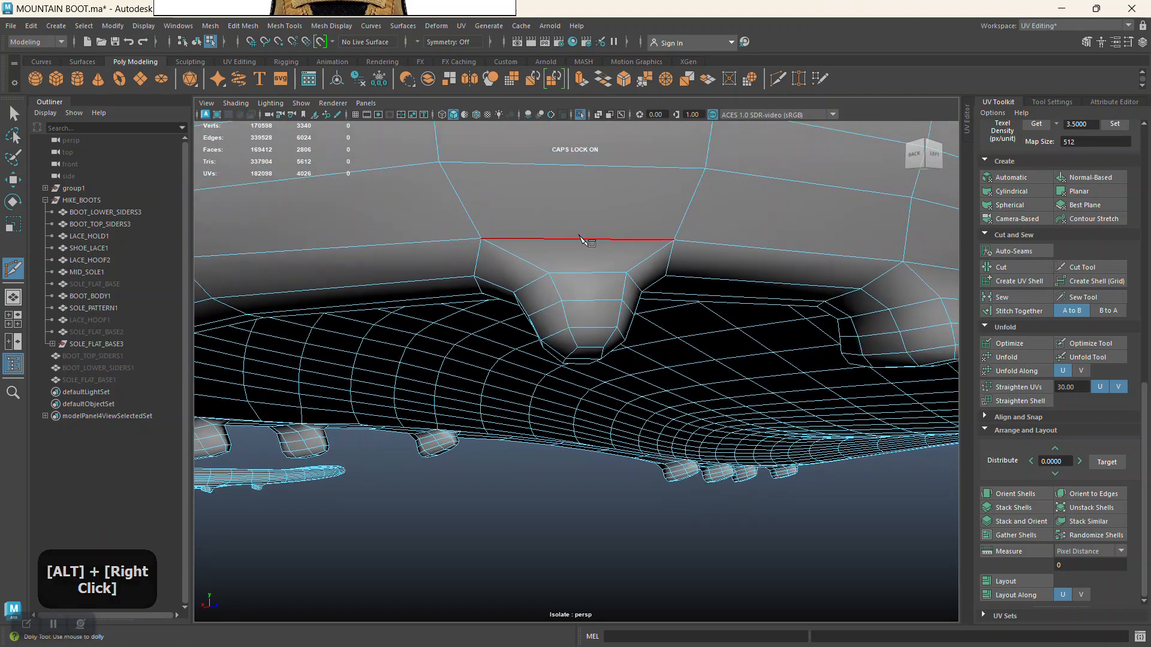
{"action": "right_click_drag", "start_coordinate": [596, 301], "coordinate": [552, 308], "text": "alt"}
{"action": "middle_click_drag", "start_coordinate": [552, 308], "coordinate": [553, 365], "text": "alt"}
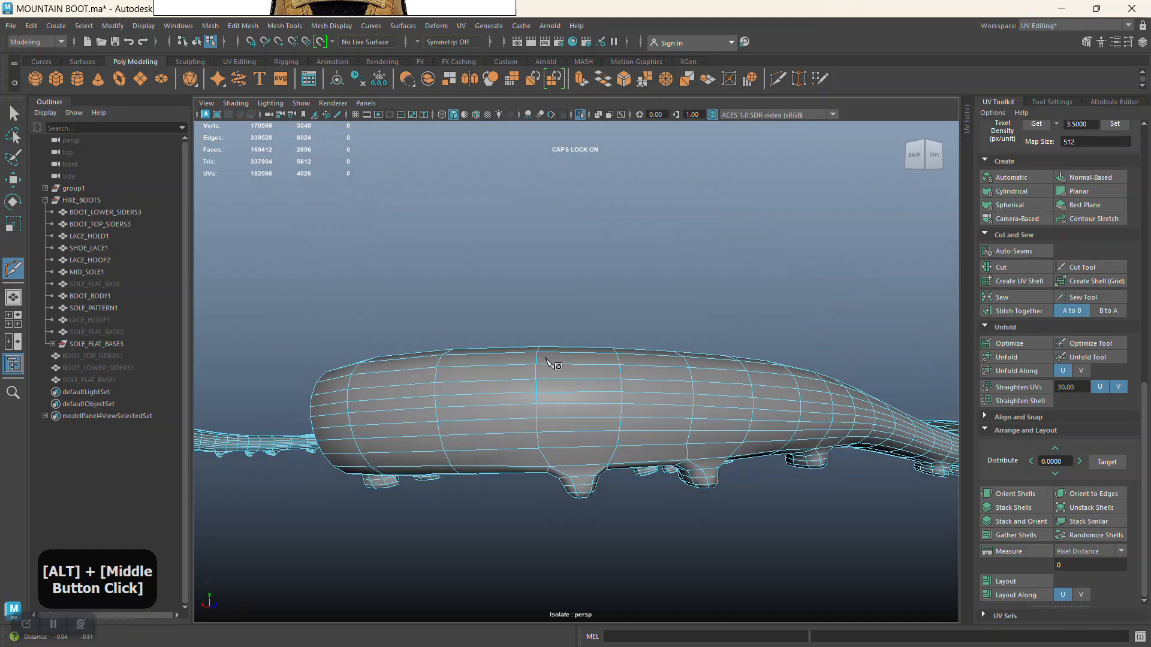
{"action": "right_click_drag", "start_coordinate": [552, 365], "coordinate": [547, 359], "text": "alt"}
{"action": "middle_click_drag", "start_coordinate": [546, 360], "coordinate": [554, 368], "text": "alt"}
{"action": "right_click_drag", "start_coordinate": [554, 368], "coordinate": [559, 373], "text": "alt"}
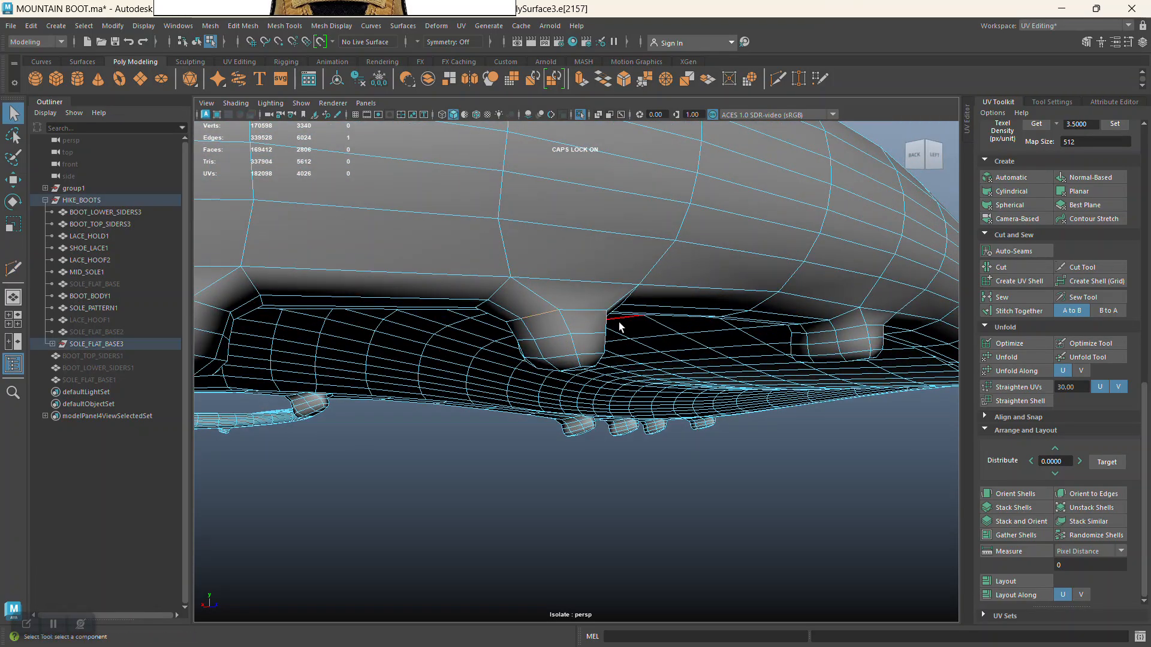
Select all vertices of the lugged sole and merge them with a threshold of 0.03
{"action": "middle_click_drag", "start_coordinate": [567, 331], "coordinate": [557, 348], "text": "alt"}
{"action": "right_click_drag", "start_coordinate": [558, 348], "coordinate": [483, 221], "text": "alt"}
{"action": "middle_click_drag", "start_coordinate": [483, 221], "coordinate": [521, 255], "text": "alt"}
{"action": "right_click_drag", "start_coordinate": [522, 254], "coordinate": [345, 251], "text": "alt"}
{"action": "right_click", "coordinate": [513, 233]}
{"action": "left_click", "coordinate": [471, 233]}
{"action": "left_click_drag", "start_coordinate": [693, 502], "coordinate": [693, 502]}
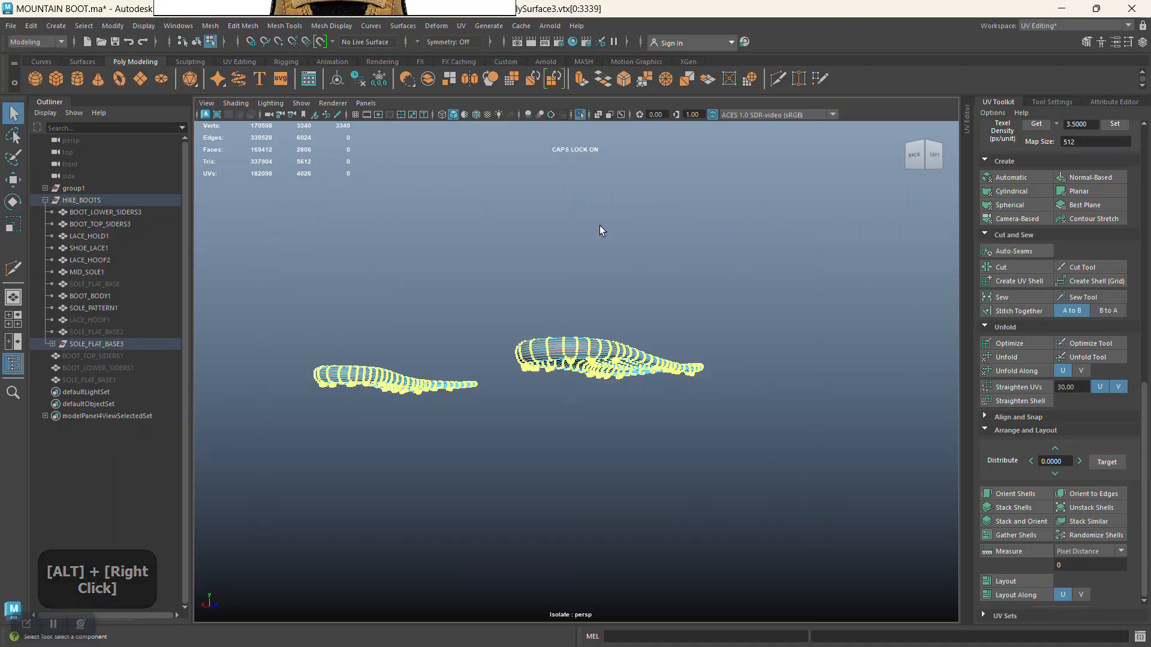
{"action": "right_click_drag", "start_coordinate": [601, 228], "coordinate": [599, 295], "text": "alt"}
{"action": "right_click", "coordinate": [580, 267], "text": "shift"}
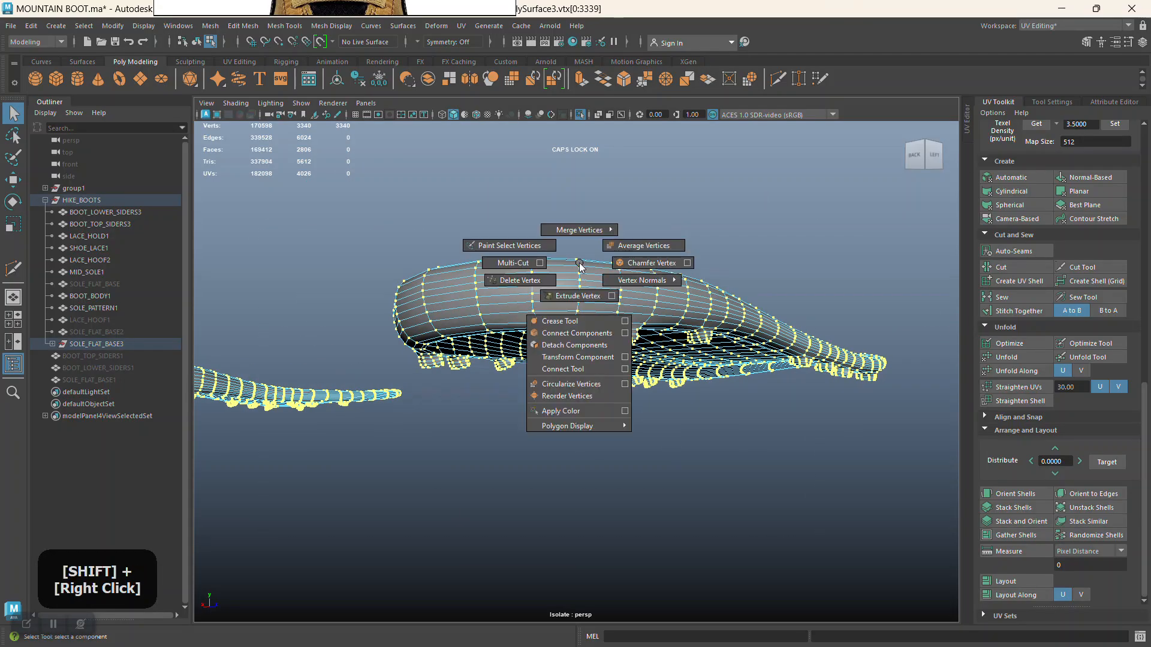
{"action": "mouse_move", "coordinate": [580, 233]}
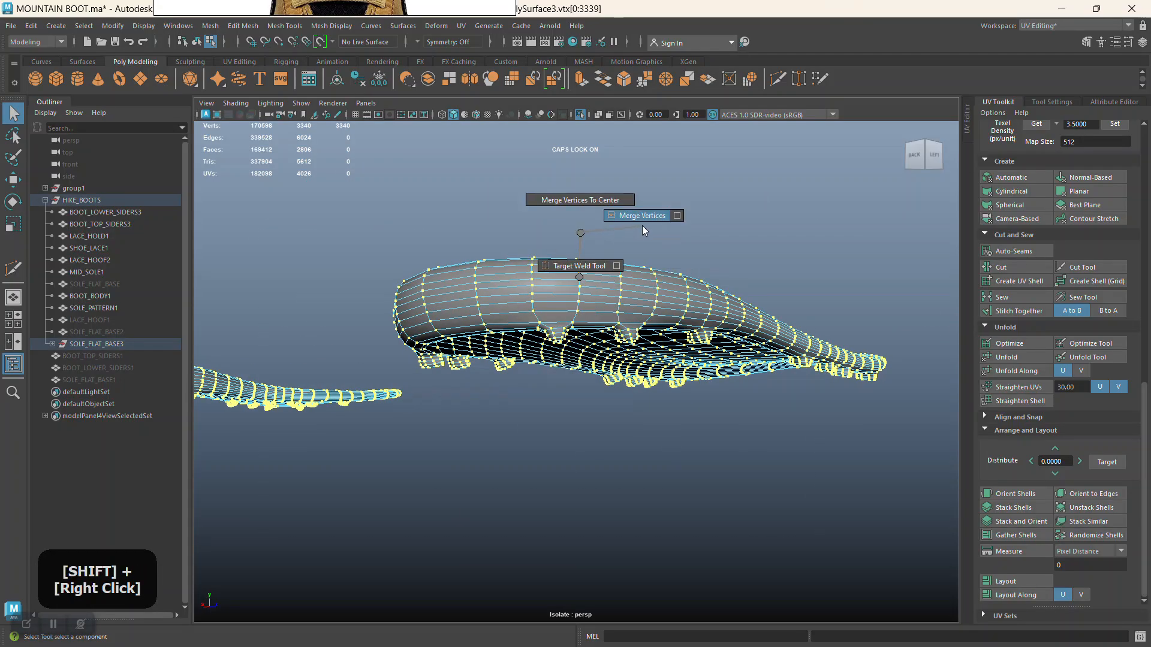
{"action": "left_click", "coordinate": [676, 216]}
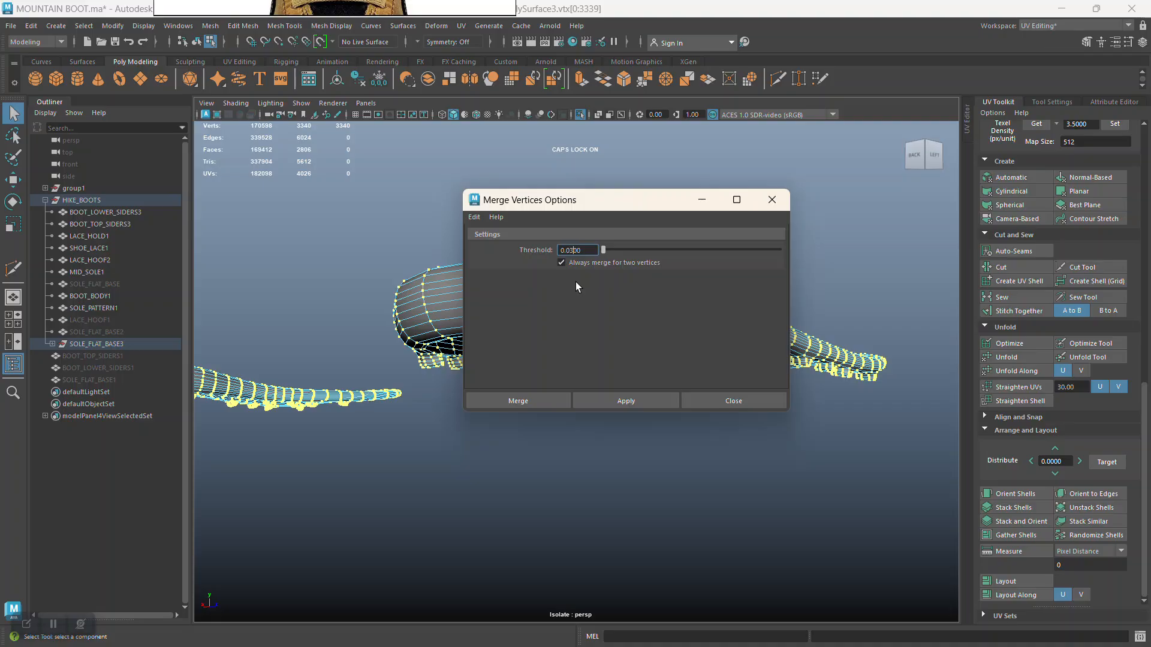
{"action": "left_click", "coordinate": [539, 400]}
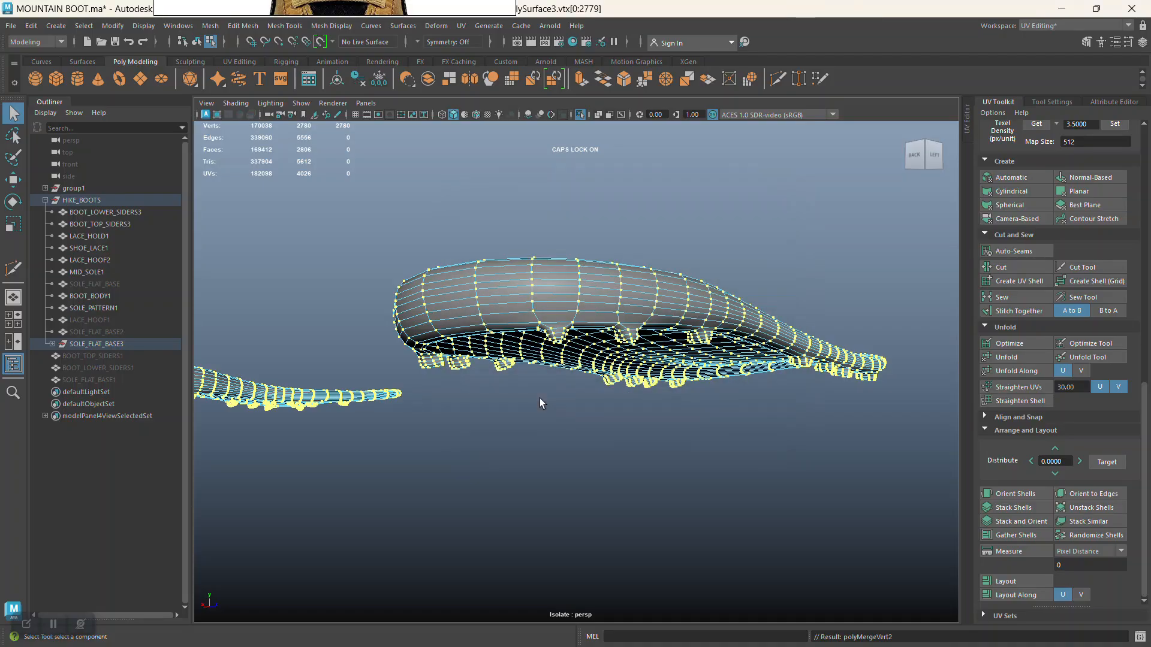
Return the sole to object mode and turn on its smooth preview
{"action": "right_click_drag", "start_coordinate": [607, 348], "coordinate": [642, 409], "text": "alt"}
{"action": "middle_click_drag", "start_coordinate": [641, 409], "coordinate": [624, 401], "text": "alt"}
{"action": "right_click_drag", "start_coordinate": [625, 402], "coordinate": [604, 290], "text": "alt"}
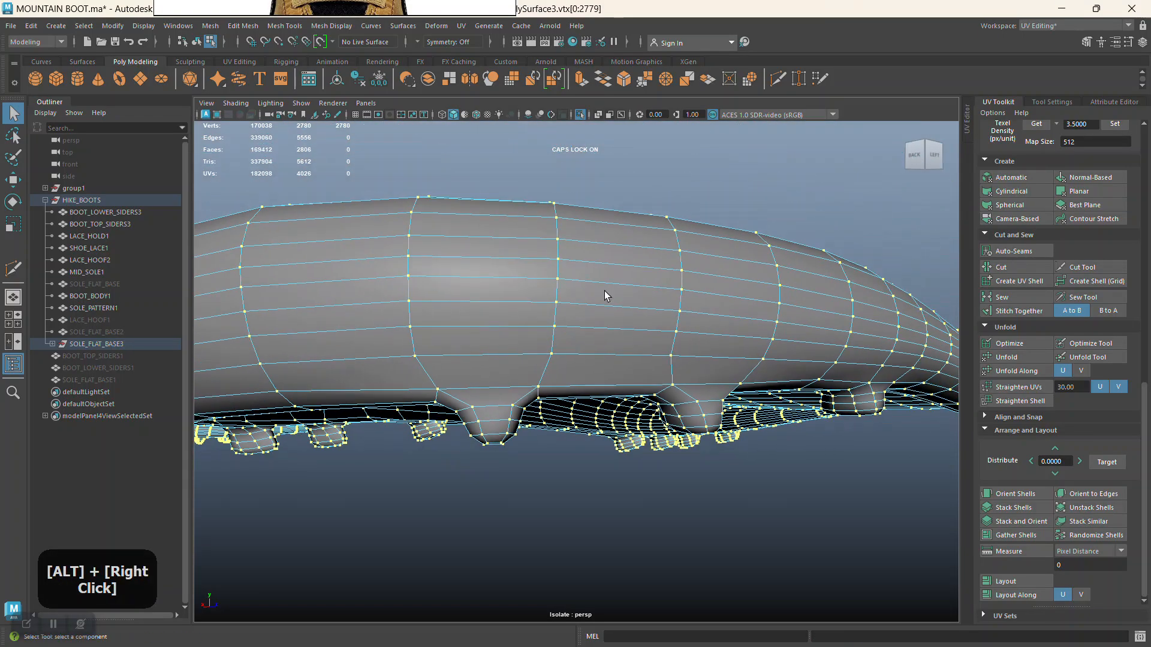
{"action": "right_click", "coordinate": [612, 260]}
{"action": "left_click", "coordinate": [645, 243]}
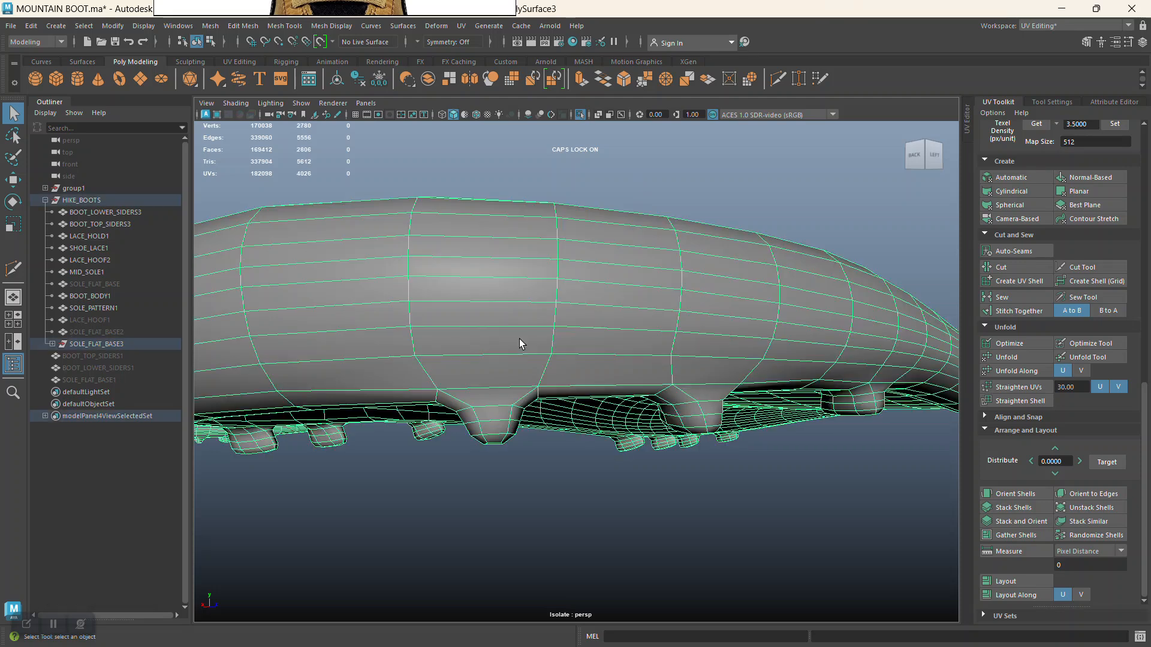
{"action": "key", "text": "3"}
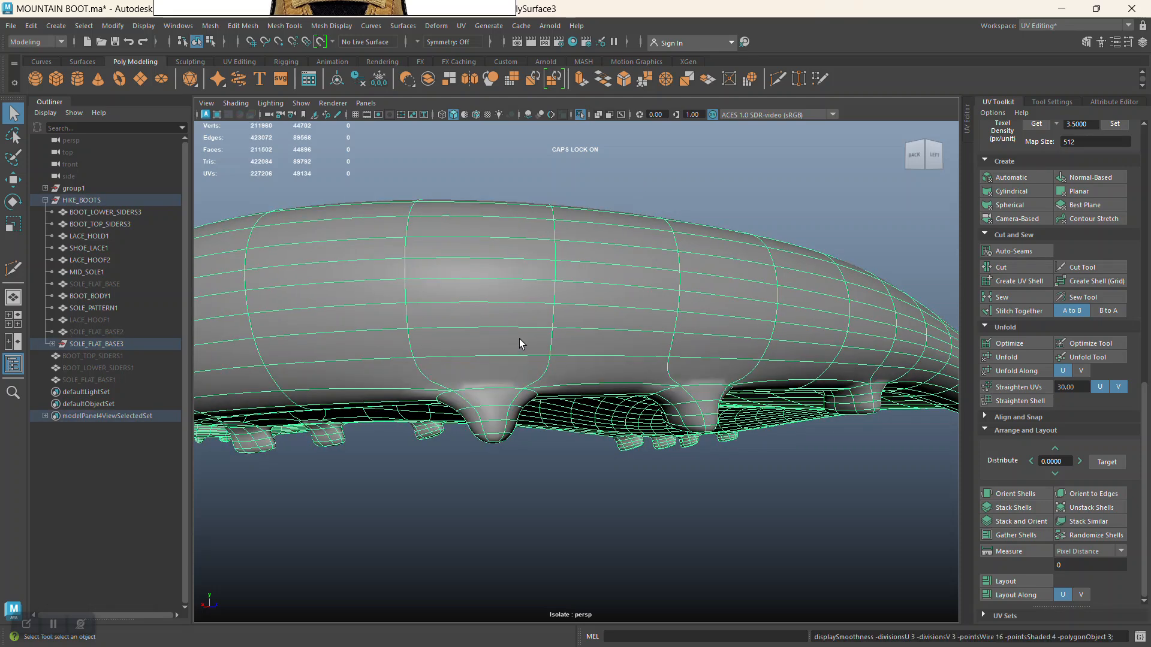
Deselect the smoothed sole and inspect its lugs and rim from below
{"action": "left_click", "coordinate": [631, 160]}
{"action": "right_click_drag", "start_coordinate": [658, 294], "coordinate": [577, 242], "text": "alt"}
{"action": "right_click_drag", "start_coordinate": [548, 331], "coordinate": [602, 354], "text": "alt"}
{"action": "left_click_drag", "start_coordinate": [602, 353], "coordinate": [571, 290], "text": "alt"}
{"action": "middle_click_drag", "start_coordinate": [571, 290], "coordinate": [663, 404], "text": "alt"}
{"action": "right_click_drag", "start_coordinate": [663, 404], "coordinate": [521, 301], "text": "alt"}
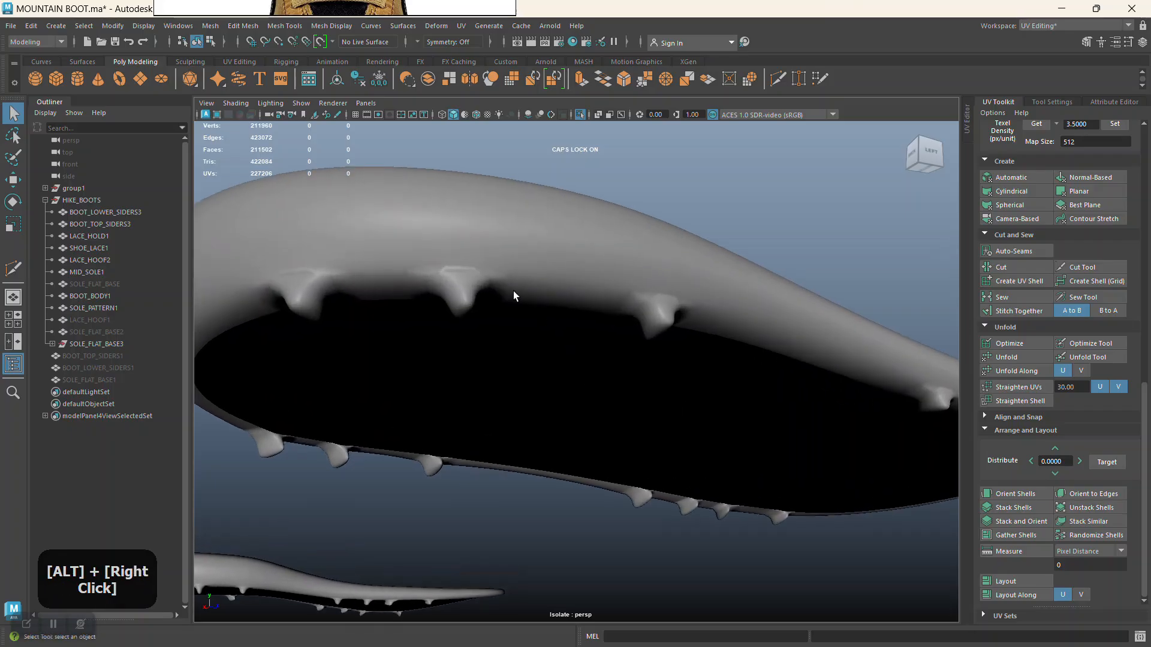
Reselect the smoothed sole and save the scene
{"action": "left_click", "coordinate": [516, 294]}
{"action": "middle_click_drag", "start_coordinate": [515, 293], "coordinate": [540, 287], "text": "alt"}
{"action": "right_click_drag", "start_coordinate": [540, 287], "coordinate": [530, 264], "text": "alt"}
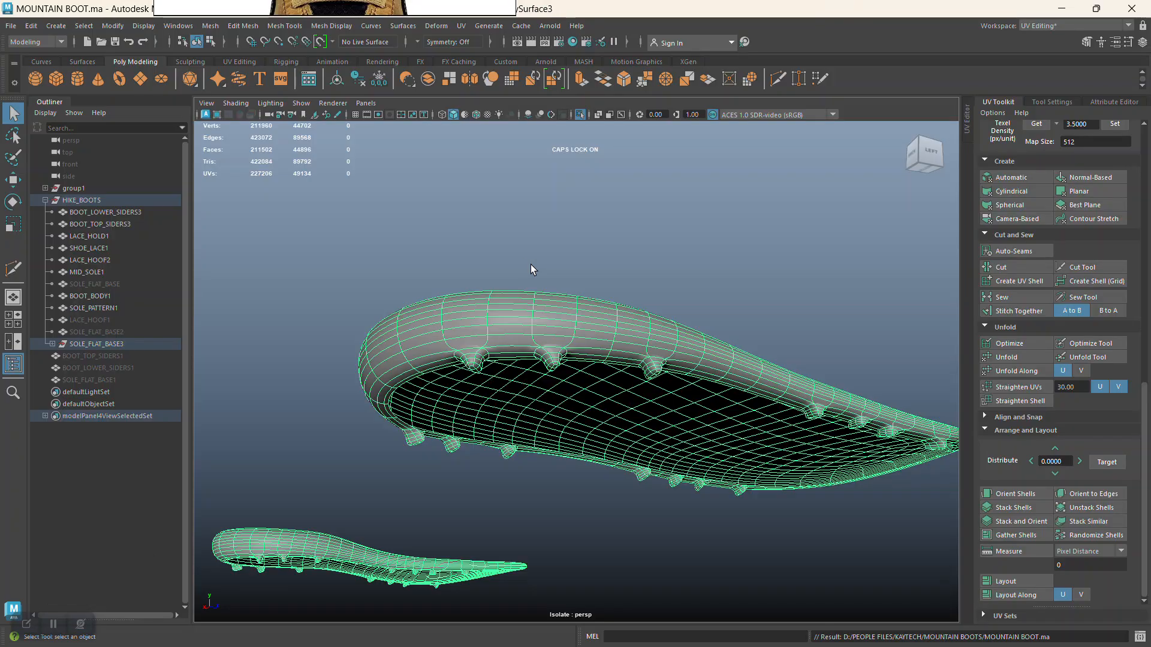
Check the smoothed sole's side profile and lugs, then restore its unsmoothed display
{"action": "right_click_drag", "start_coordinate": [536, 298], "coordinate": [566, 363], "text": "alt"}
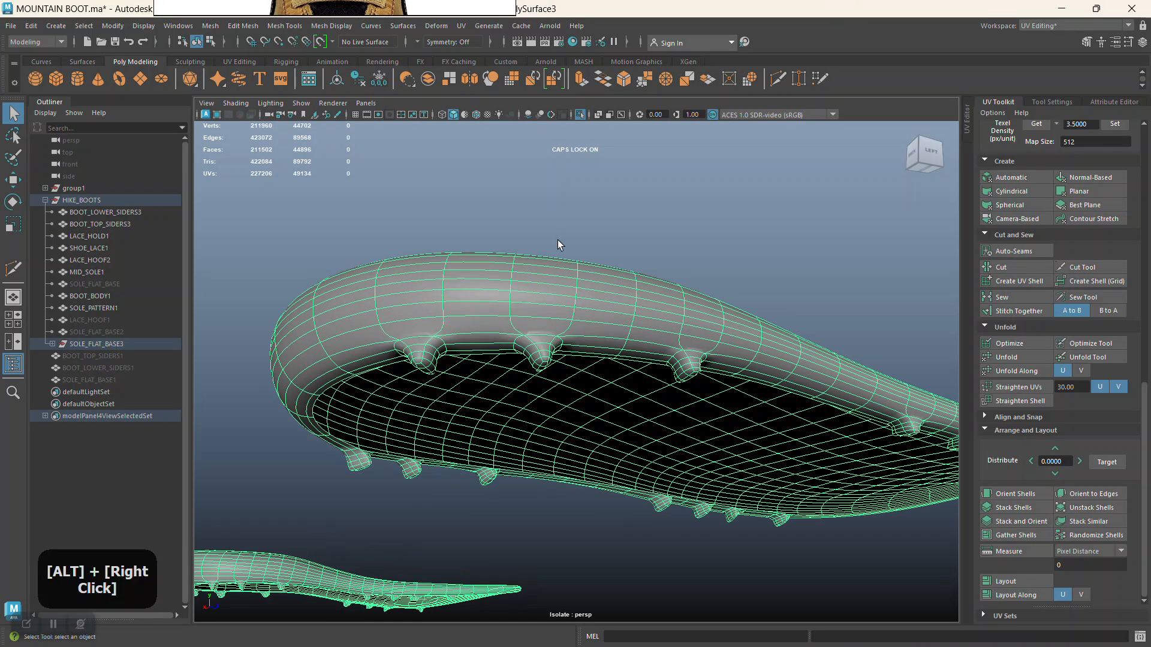
{"action": "left_click", "coordinate": [560, 247]}
{"action": "left_click_drag", "start_coordinate": [528, 295], "coordinate": [514, 344], "text": "alt"}
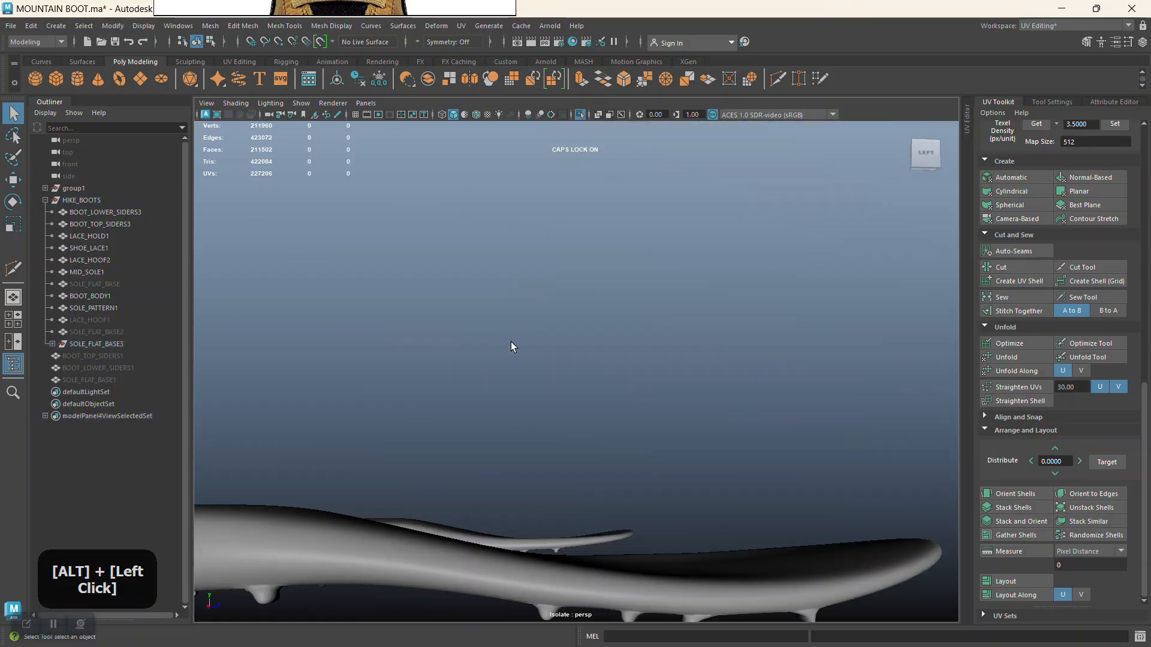
{"action": "middle_click_drag", "start_coordinate": [514, 344], "coordinate": [642, 315], "text": "alt"}
{"action": "right_click_drag", "start_coordinate": [642, 314], "coordinate": [481, 326], "text": "alt"}
{"action": "left_click", "coordinate": [480, 326]}
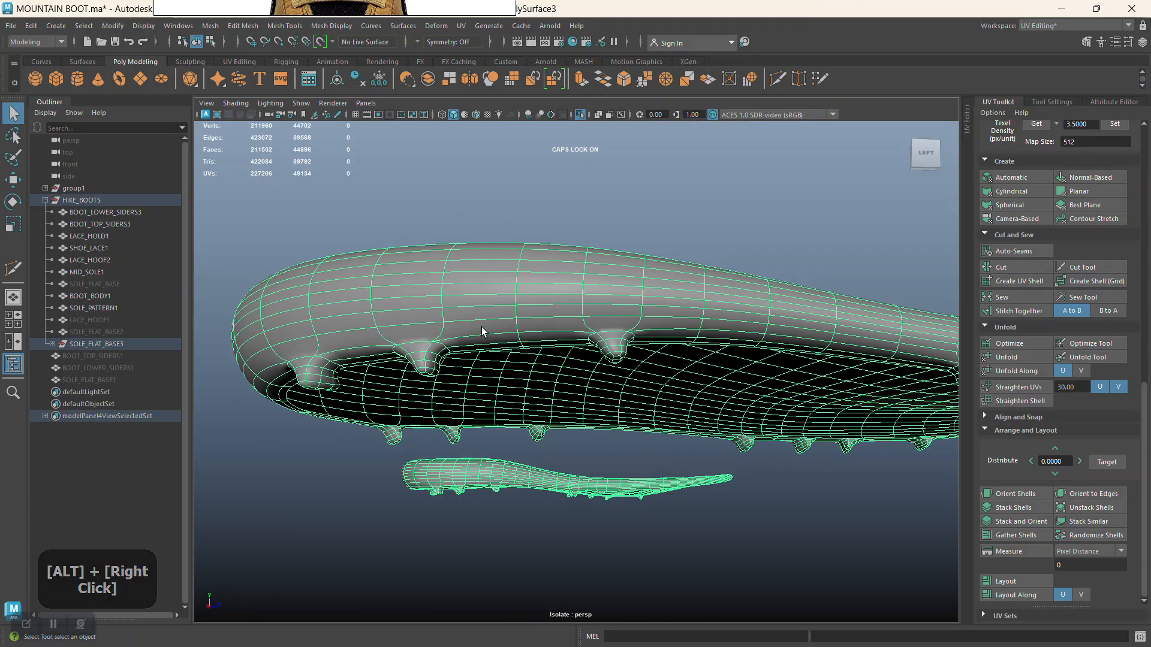
{"action": "key", "text": "1"}
Inspect the deselected, unsmoothed soles from the heel and side, then reselect them
{"action": "left_click", "coordinate": [521, 200]}
{"action": "left_click_drag", "start_coordinate": [588, 357], "coordinate": [480, 346], "text": "alt"}
{"action": "middle_click_drag", "start_coordinate": [480, 347], "coordinate": [546, 347], "text": "alt"}
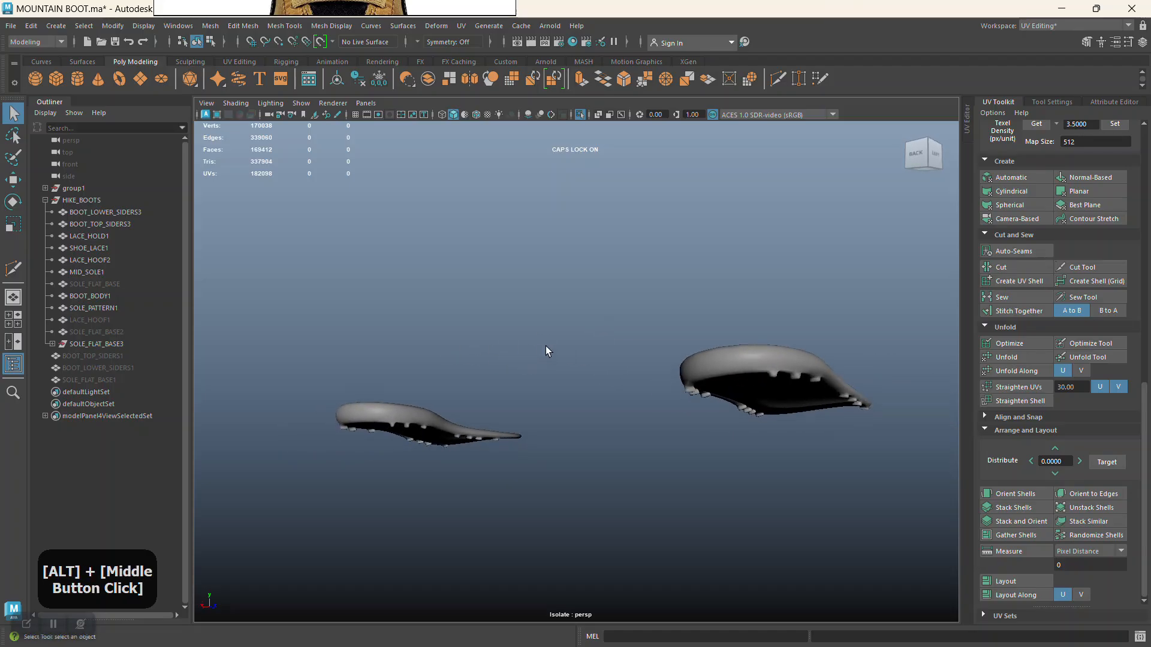
{"action": "right_click_drag", "start_coordinate": [545, 346], "coordinate": [555, 457], "text": "alt"}
{"action": "middle_click_drag", "start_coordinate": [555, 457], "coordinate": [462, 394], "text": "alt"}
{"action": "right_click_drag", "start_coordinate": [462, 394], "coordinate": [453, 432], "text": "alt"}
{"action": "left_click_drag", "start_coordinate": [453, 432], "coordinate": [394, 408], "text": "alt"}
{"action": "right_click_drag", "start_coordinate": [394, 408], "coordinate": [348, 430], "text": "alt"}
{"action": "left_click", "coordinate": [348, 431]}
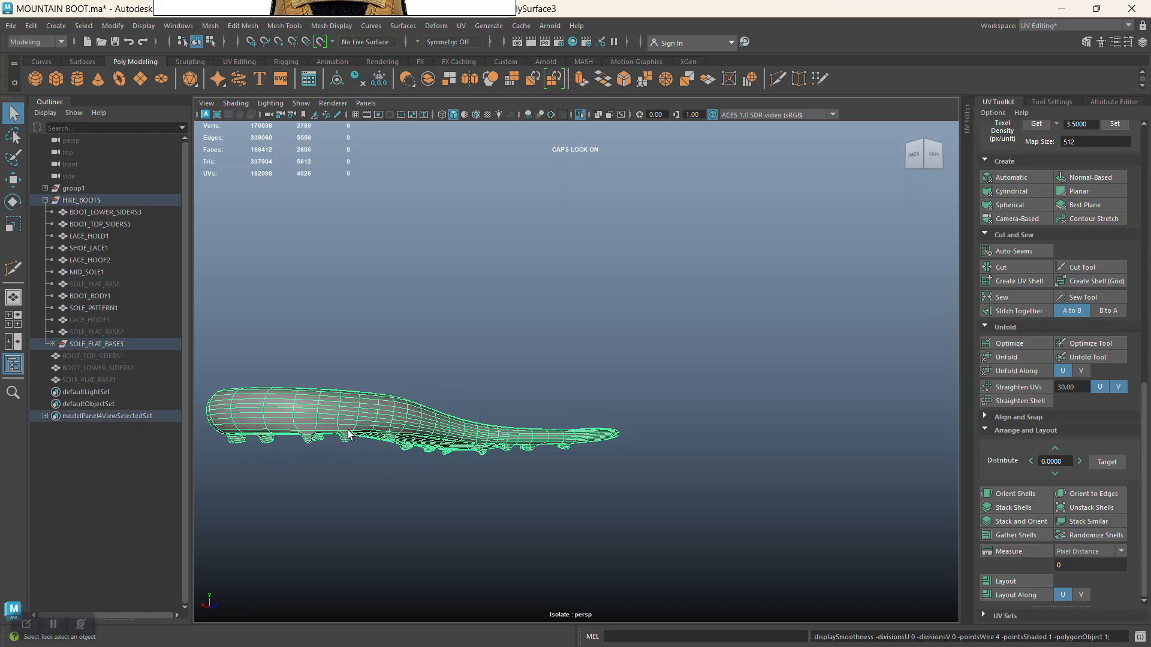
Compare the sole's smooth preview with its unsmoothed display from the side and above
{"action": "key", "text": "3"}
{"action": "middle_click_drag", "start_coordinate": [470, 488], "coordinate": [506, 462], "text": "alt"}
{"action": "left_click", "coordinate": [506, 462]}
{"action": "right_click_drag", "start_coordinate": [423, 401], "coordinate": [359, 484], "text": "alt"}
{"action": "middle_click_drag", "start_coordinate": [482, 415], "coordinate": [463, 349], "text": "alt"}
{"action": "left_click_drag", "start_coordinate": [462, 349], "coordinate": [372, 348], "text": "alt"}
{"action": "right_click_drag", "start_coordinate": [372, 348], "coordinate": [580, 418], "text": "alt"}
{"action": "middle_click_drag", "start_coordinate": [579, 419], "coordinate": [506, 465], "text": "alt"}
{"action": "left_click_drag", "start_coordinate": [506, 465], "coordinate": [519, 501], "text": "alt"}
{"action": "left_click", "coordinate": [520, 502]}
{"action": "middle_click_drag", "start_coordinate": [548, 473], "coordinate": [506, 345], "text": "alt"}
{"action": "right_click_drag", "start_coordinate": [506, 360], "coordinate": [480, 441], "text": "alt"}
{"action": "middle_click_drag", "start_coordinate": [464, 424], "coordinate": [515, 433], "text": "alt"}
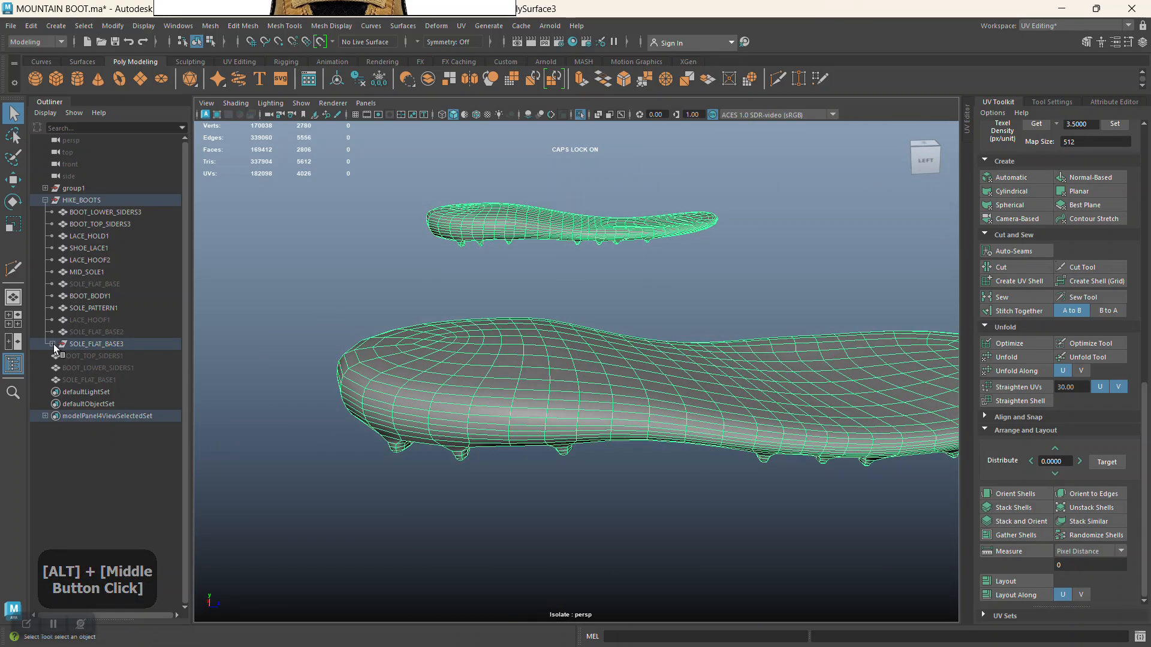
Exit isolation and inspect how the lugged sole sits on the full boot
{"action": "left_click", "coordinate": [580, 114]}
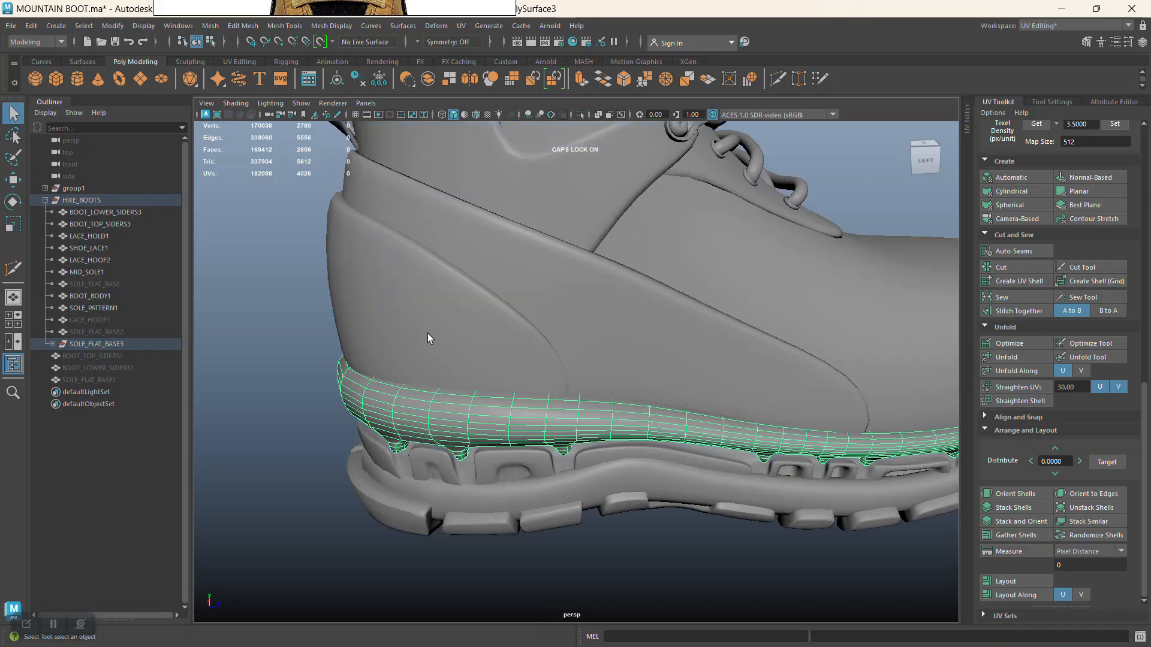
{"action": "left_click_drag", "start_coordinate": [293, 322], "coordinate": [300, 303], "text": "alt"}
{"action": "middle_click_drag", "start_coordinate": [300, 303], "coordinate": [314, 332], "text": "alt"}
{"action": "right_click_drag", "start_coordinate": [314, 332], "coordinate": [348, 380], "text": "alt"}
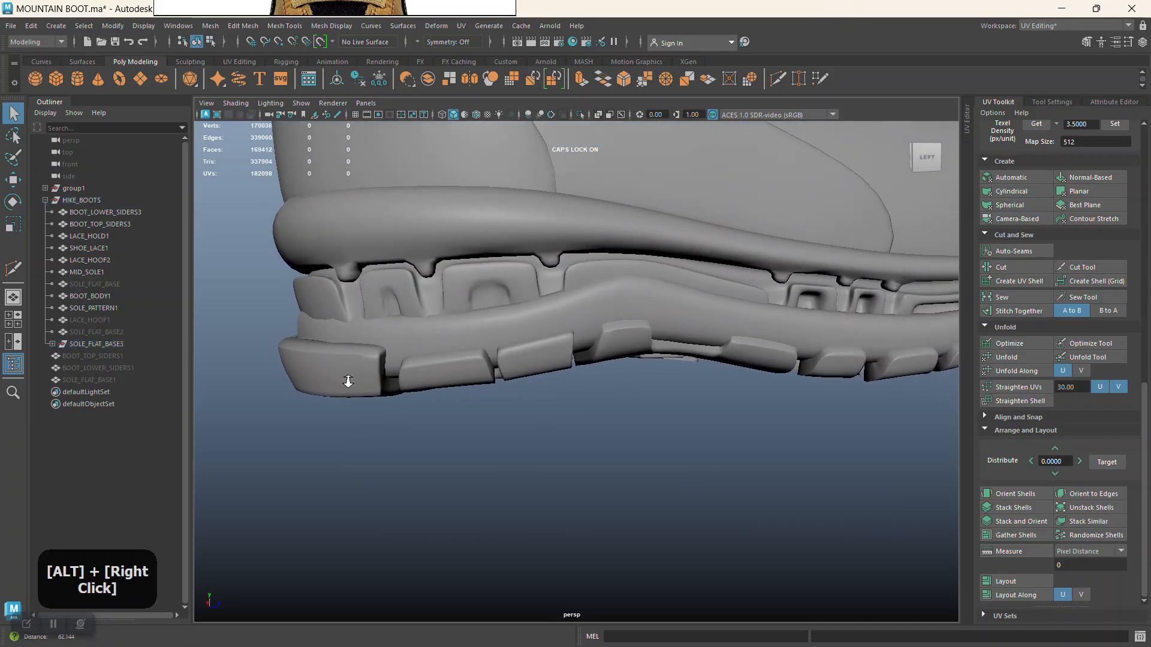
{"action": "middle_click_drag", "start_coordinate": [347, 380], "coordinate": [390, 355], "text": "alt"}
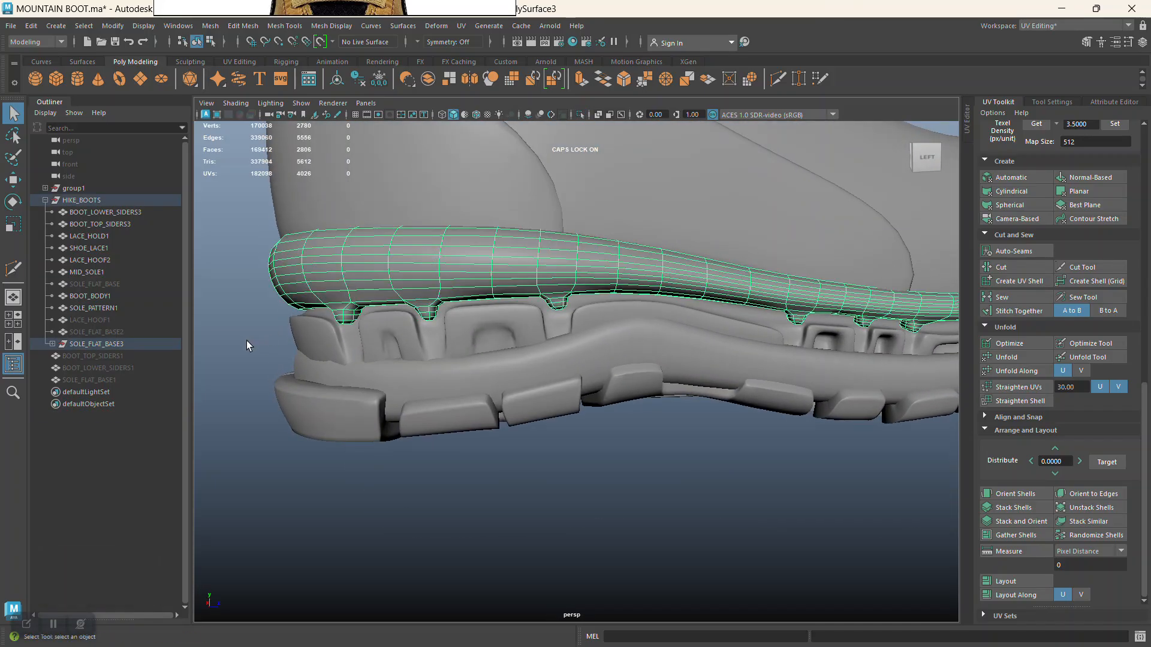
Check the separate sole pieces on the boot and isolate the SOLE_FLAT_BASE3 group
{"action": "left_click", "coordinate": [264, 353]}
{"action": "left_click", "coordinate": [459, 361]}
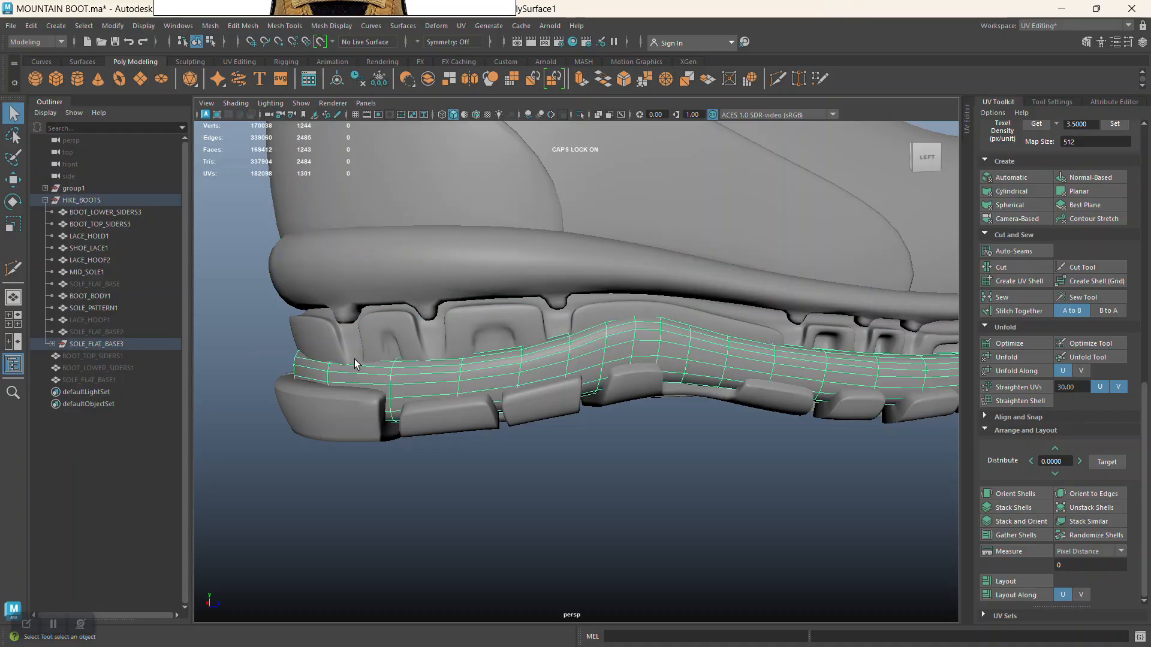
{"action": "left_click", "coordinate": [359, 266]}
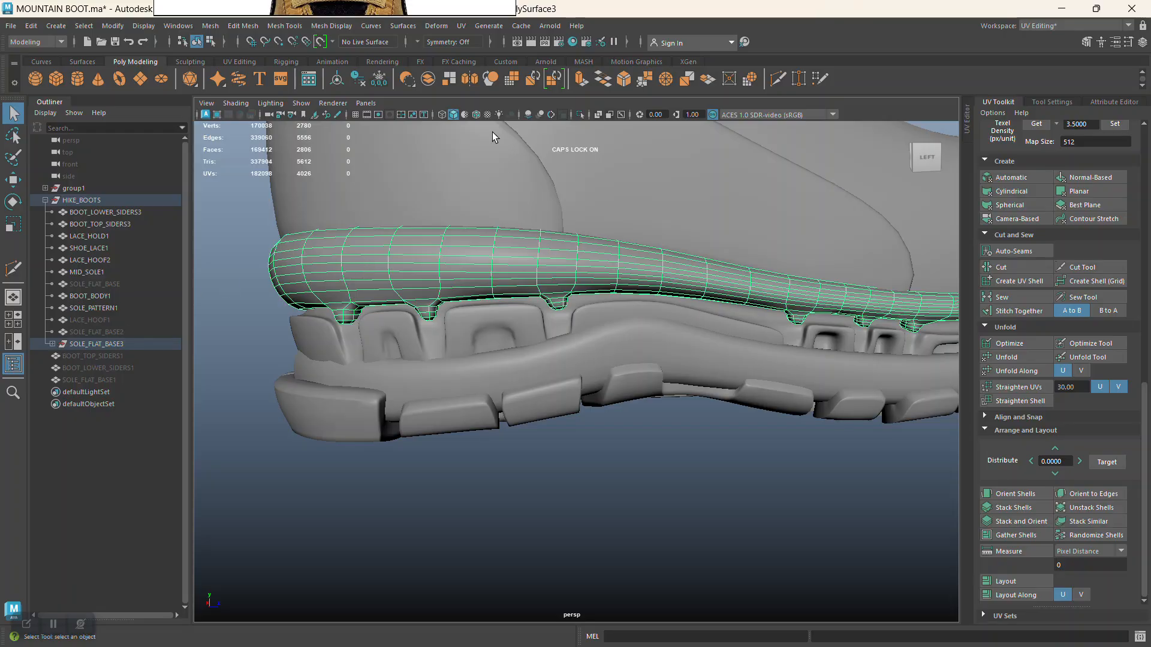
{"action": "left_click", "coordinate": [131, 343]}
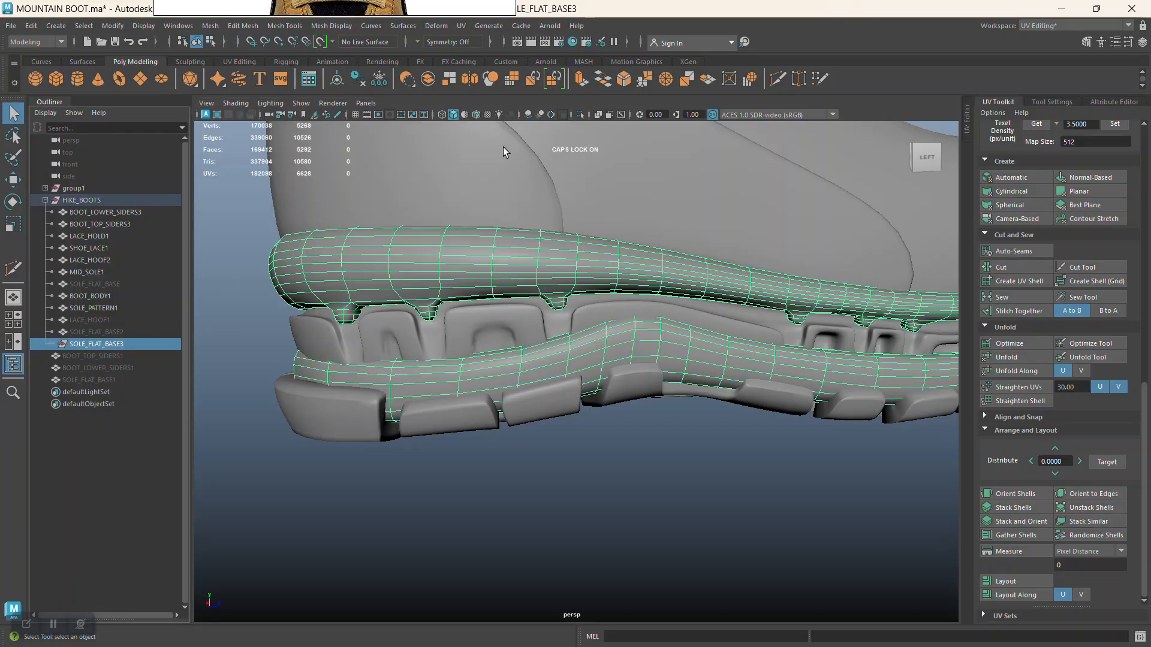
{"action": "left_click", "coordinate": [575, 114]}
{"action": "right_click_drag", "start_coordinate": [465, 483], "coordinate": [402, 238], "text": "alt"}
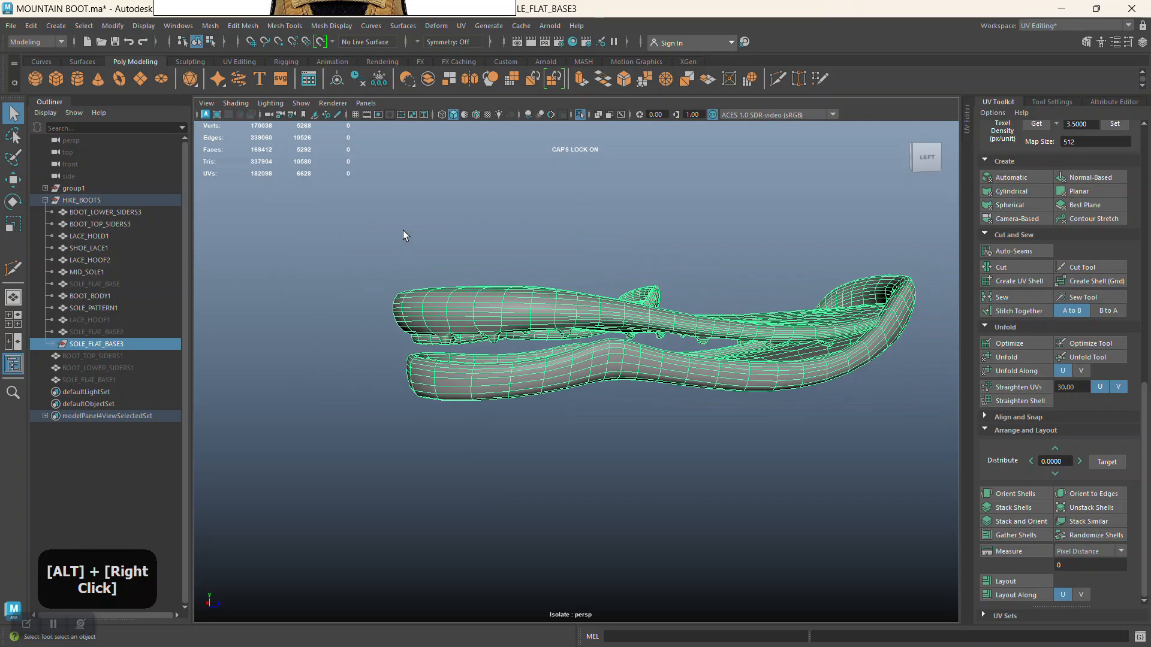
Select all the isolated sole pieces, combine them into one mesh, and save the scene
{"action": "left_click_drag", "start_coordinate": [694, 535], "coordinate": [694, 536]}
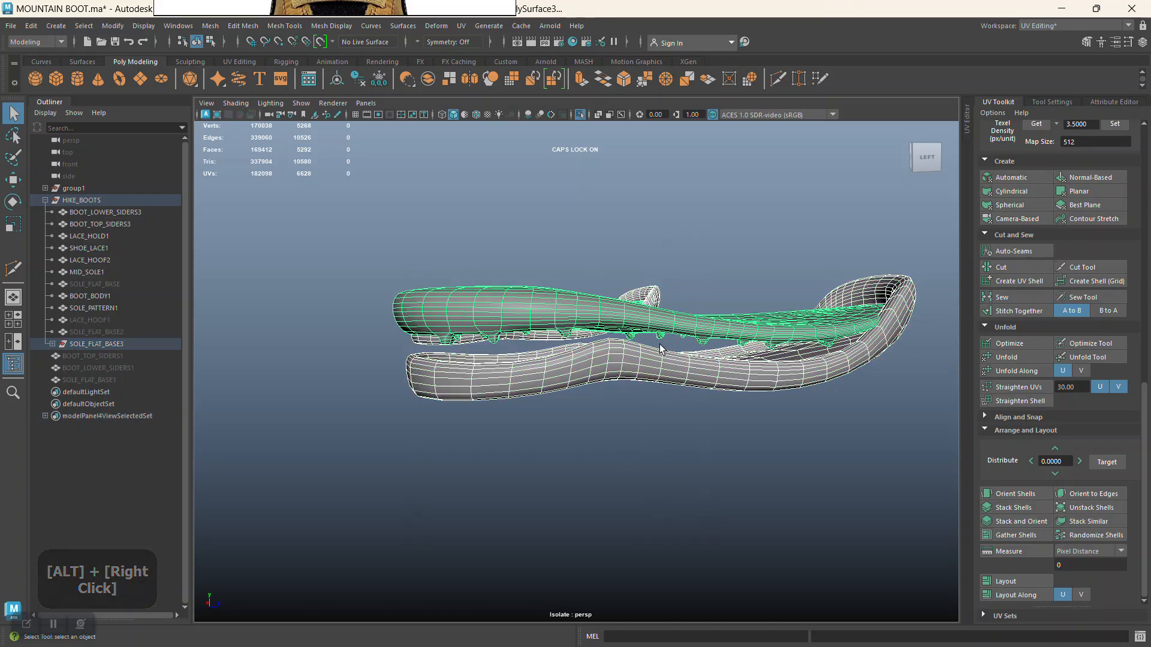
{"action": "left_click", "coordinate": [423, 84]}
{"action": "left_click", "coordinate": [333, 300]}
{"action": "right_click_drag", "start_coordinate": [333, 300], "coordinate": [429, 327], "text": "alt"}
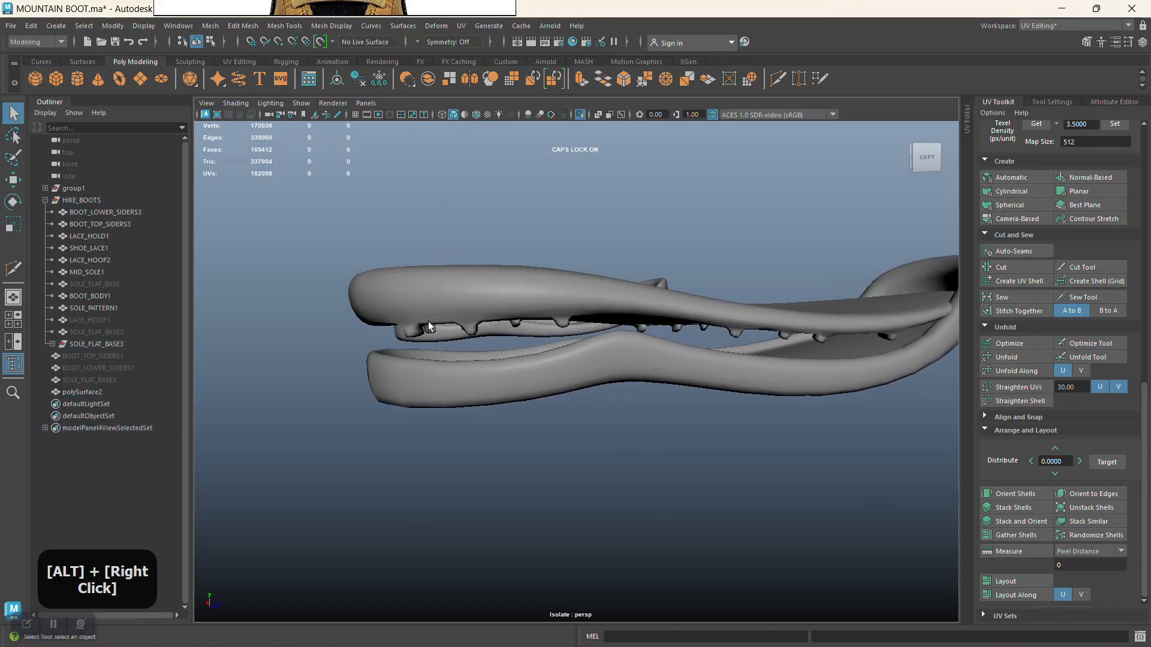
{"action": "key", "text": "ctrl+s"}
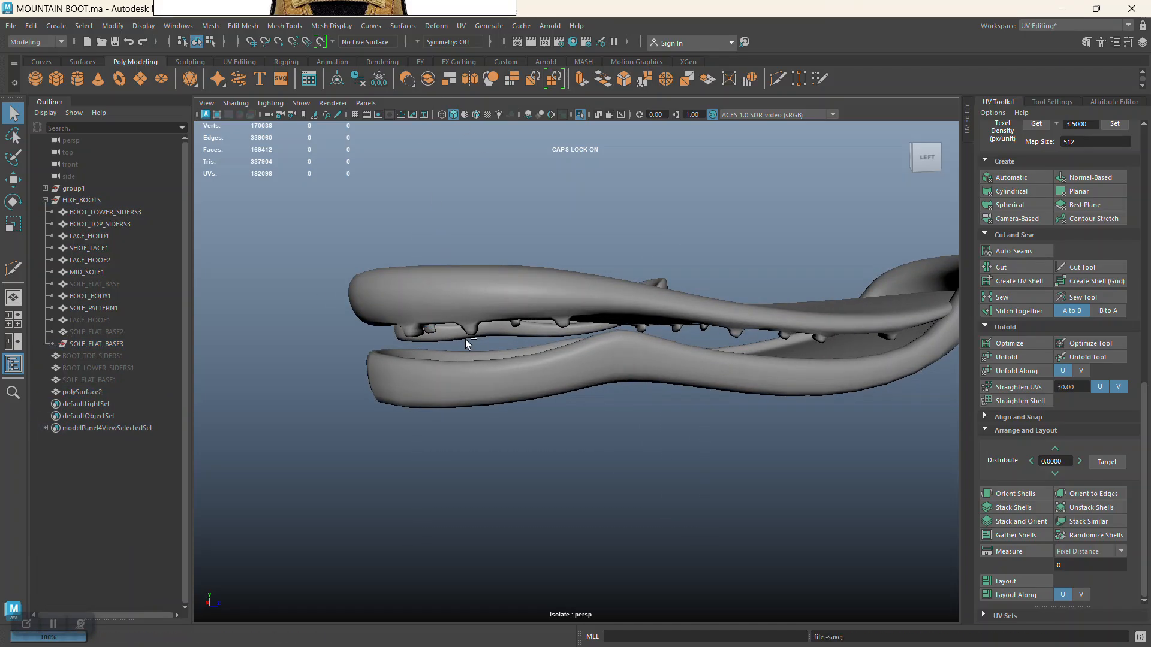
Inspect the combined sole mesh around the lugs and toe, selecting it to show its wireframe
{"action": "right_click_drag", "start_coordinate": [467, 344], "coordinate": [470, 360], "text": "alt"}
{"action": "left_click_drag", "start_coordinate": [470, 360], "coordinate": [488, 365], "text": "alt"}
{"action": "right_click_drag", "start_coordinate": [488, 364], "coordinate": [527, 400], "text": "alt"}
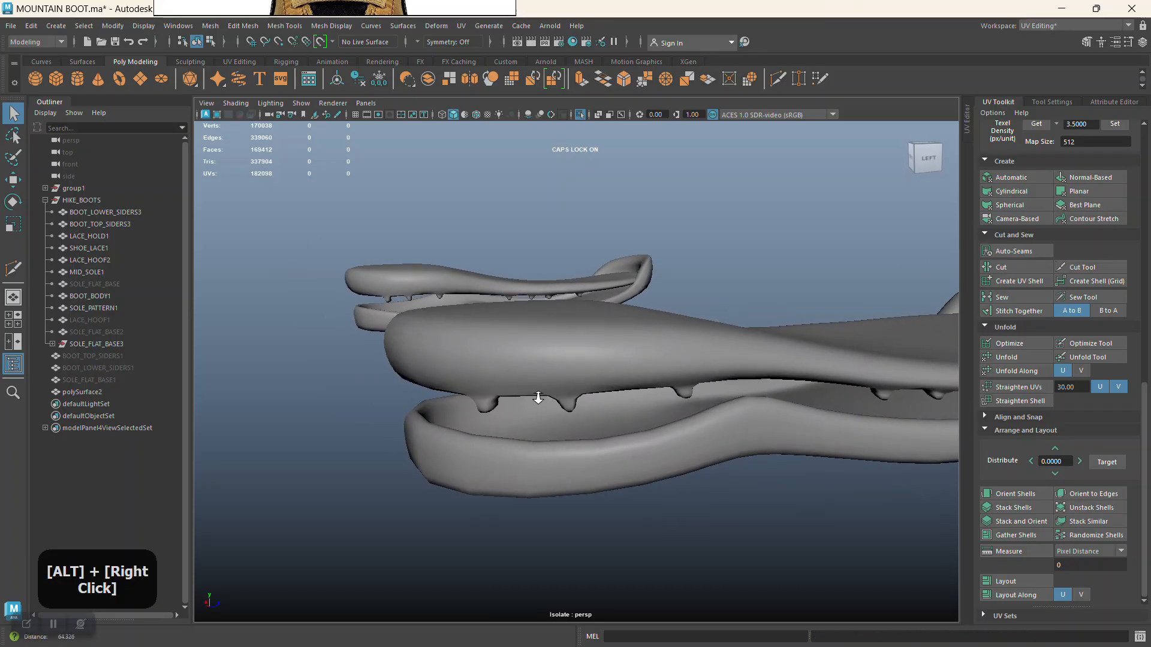
{"action": "left_click_drag", "start_coordinate": [527, 400], "coordinate": [576, 398], "text": "alt"}
{"action": "middle_click_drag", "start_coordinate": [576, 398], "coordinate": [600, 430], "text": "alt"}
{"action": "left_click", "coordinate": [599, 431]}
{"action": "left_click_drag", "start_coordinate": [639, 420], "coordinate": [602, 373], "text": "alt"}
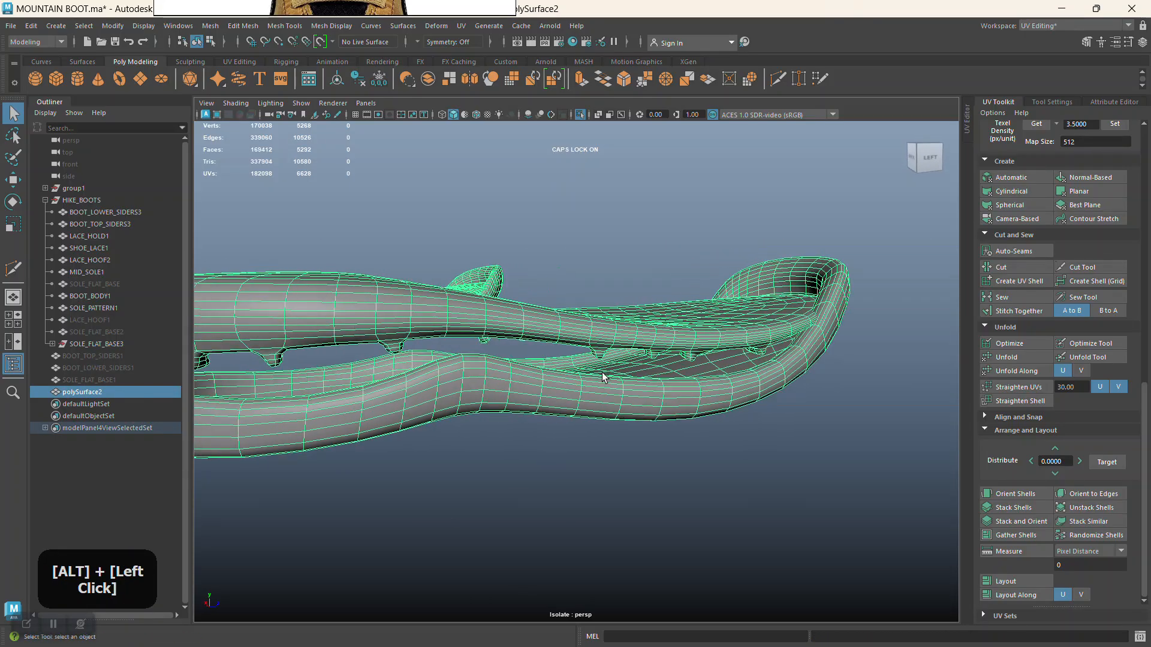
{"action": "right_click_drag", "start_coordinate": [592, 291], "coordinate": [380, 294], "text": "alt"}
{"action": "middle_click_drag", "start_coordinate": [380, 293], "coordinate": [393, 314], "text": "alt"}
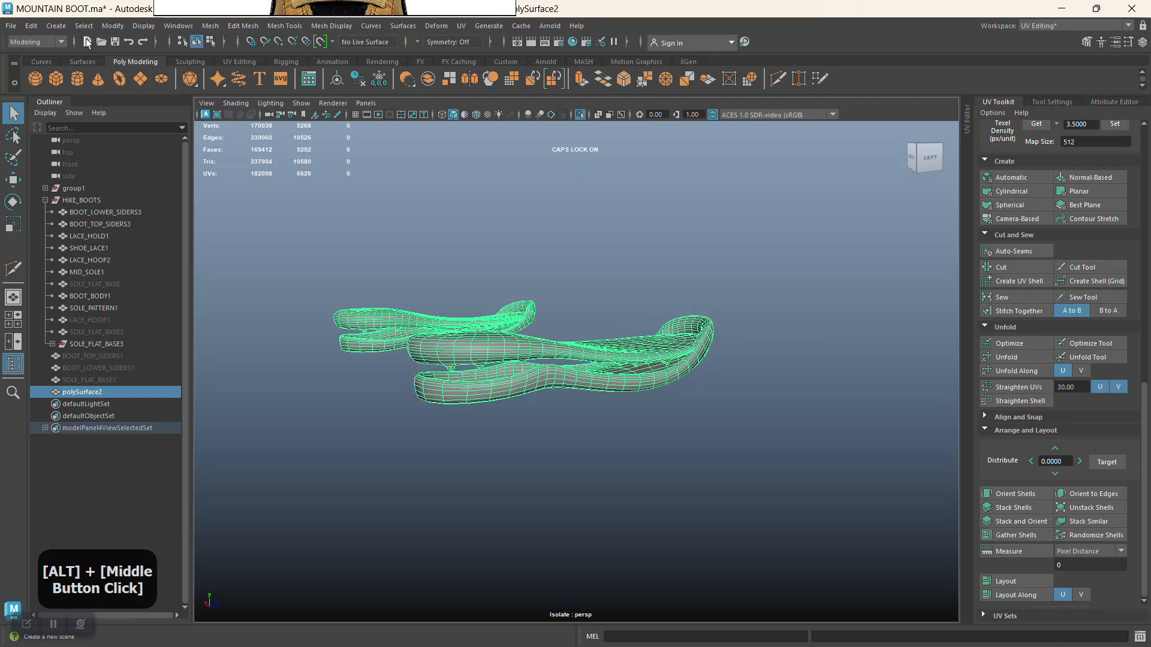
{"action": "left_click", "coordinate": [8, 28]}
{"action": "left_click", "coordinate": [51, 186]}
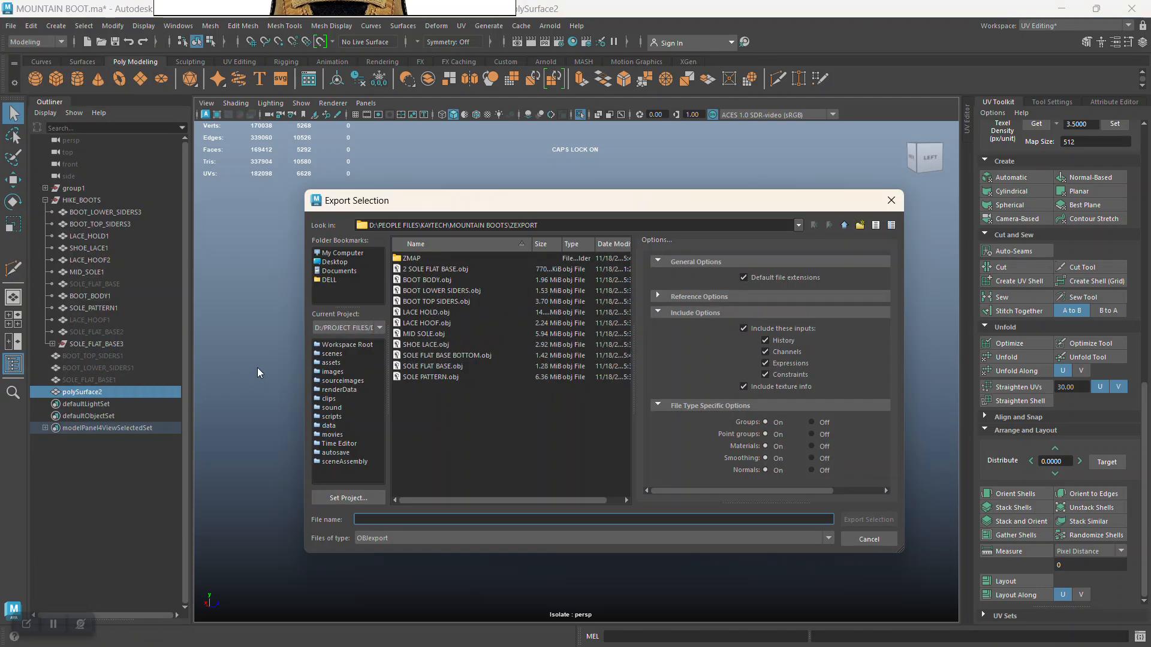
{"action": "left_click", "coordinate": [888, 203]}
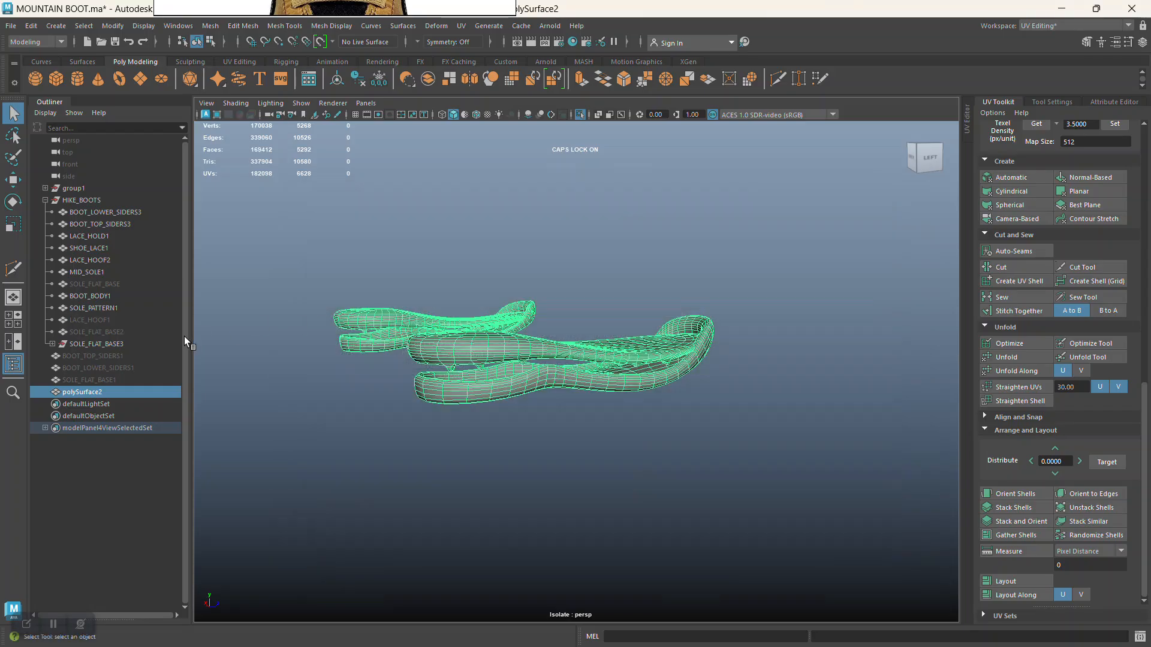
Rename the combined sole mesh polySurface2 as SOLE_FLAT_BASE3_FIXED, reusing the name of the old SOLE_FLAT_BASE3 group
{"action": "double_click", "coordinate": [115, 343]}
{"action": "key", "text": "ctrl+c"}
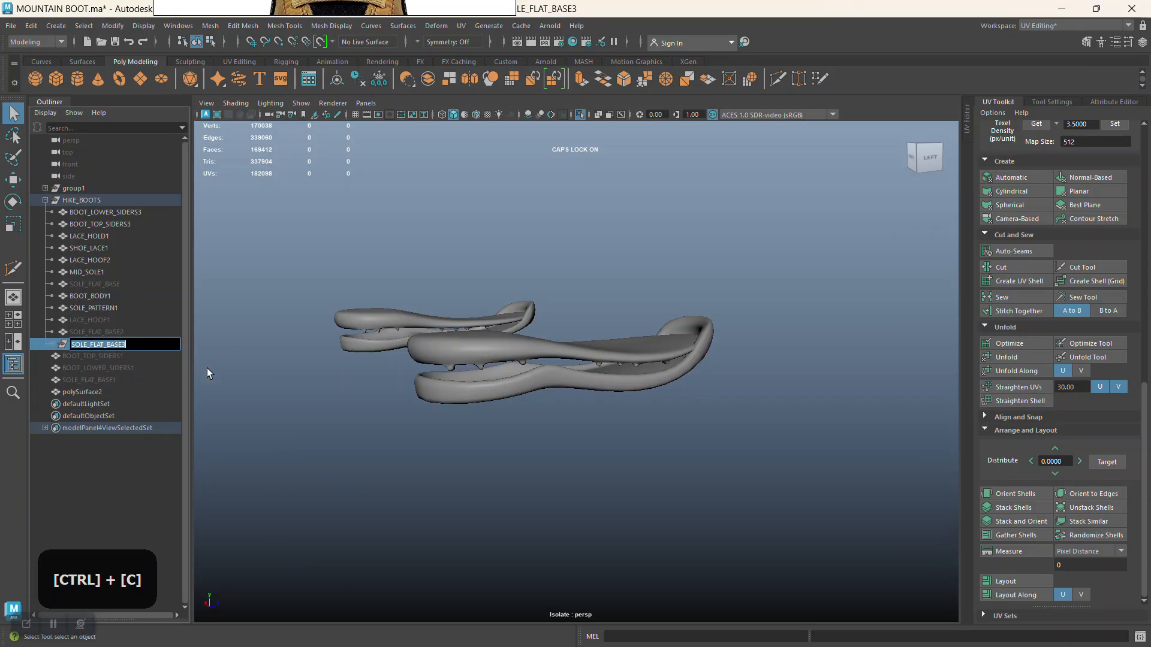
{"action": "double_click", "coordinate": [107, 391]}
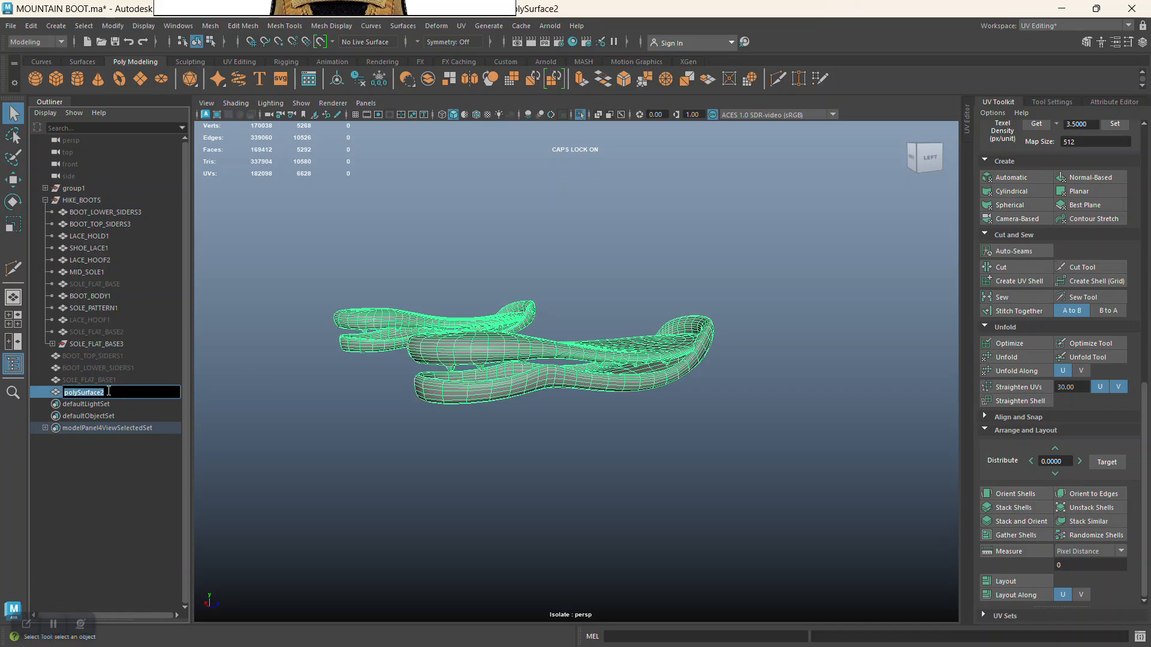
{"action": "key", "text": "ctrl+v"}
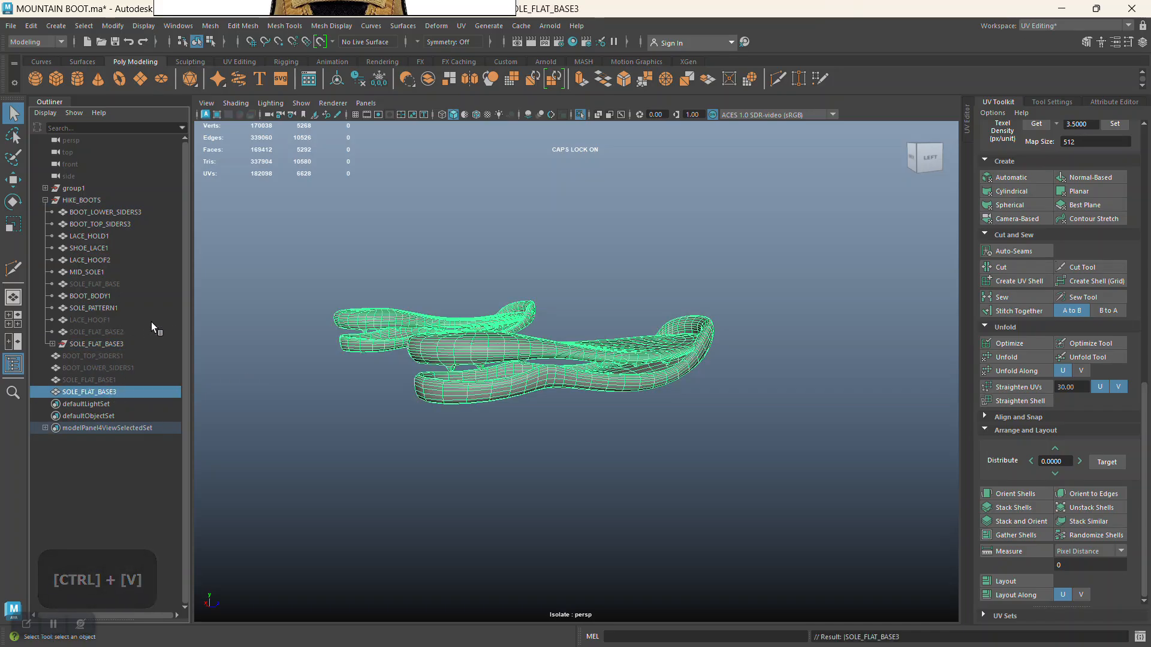
{"action": "left_click", "coordinate": [199, 324]}
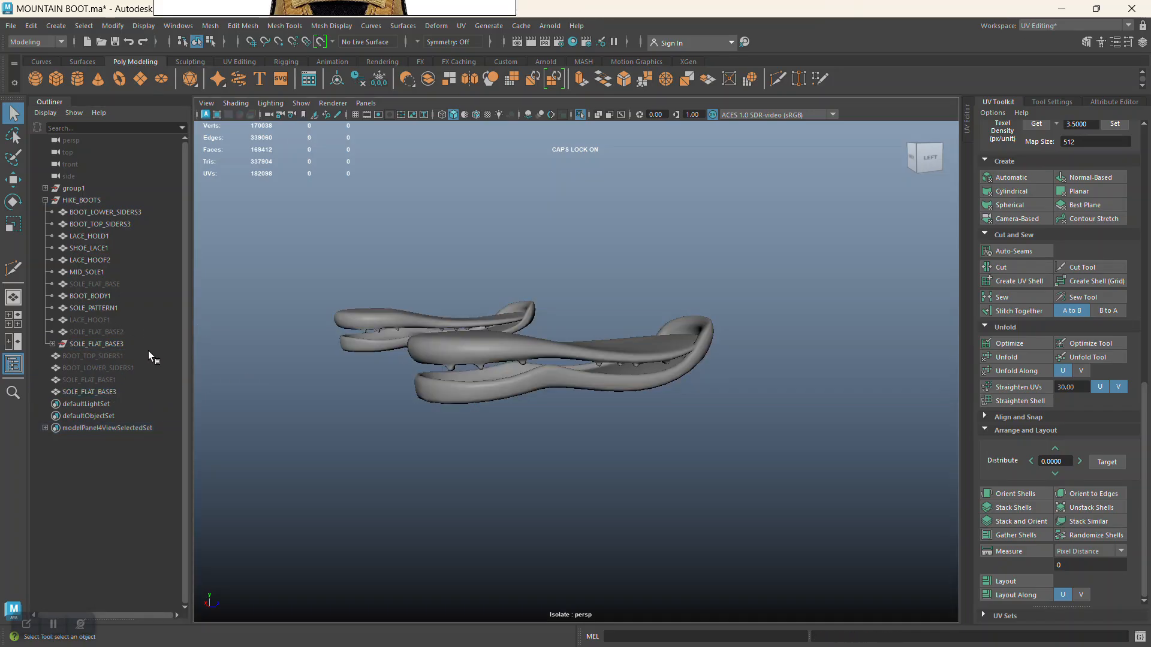
{"action": "left_click", "coordinate": [60, 391]}
{"action": "double_click", "coordinate": [118, 391]}
{"action": "left_click", "coordinate": [122, 392]}
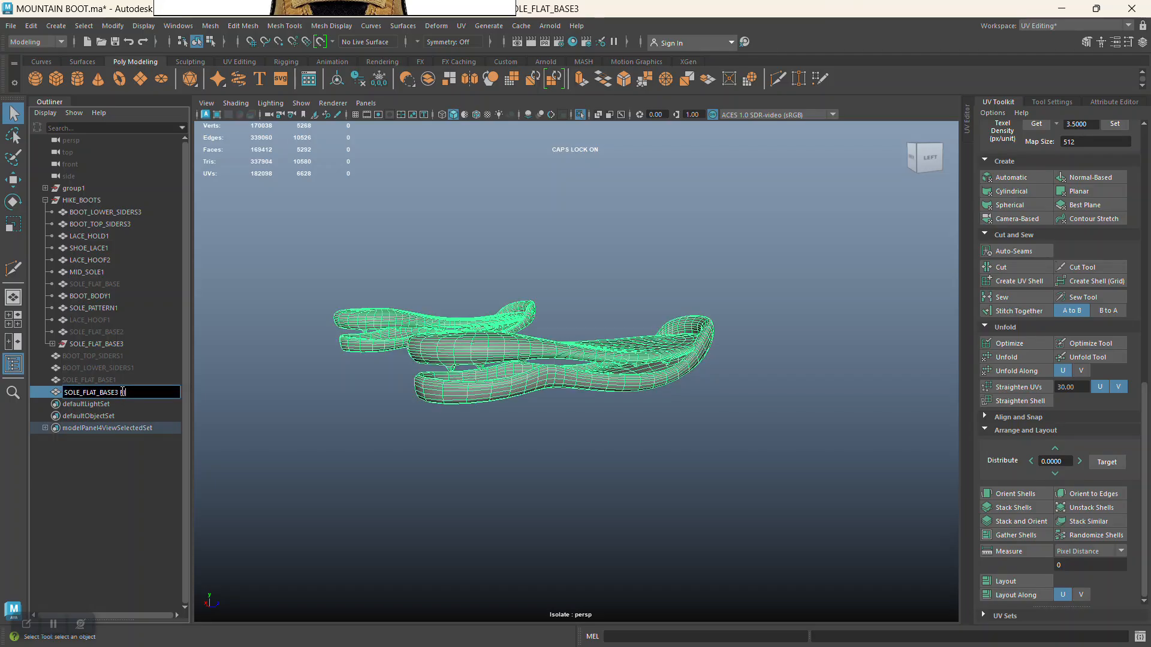
{"action": "key", "text": "BackSpace"}
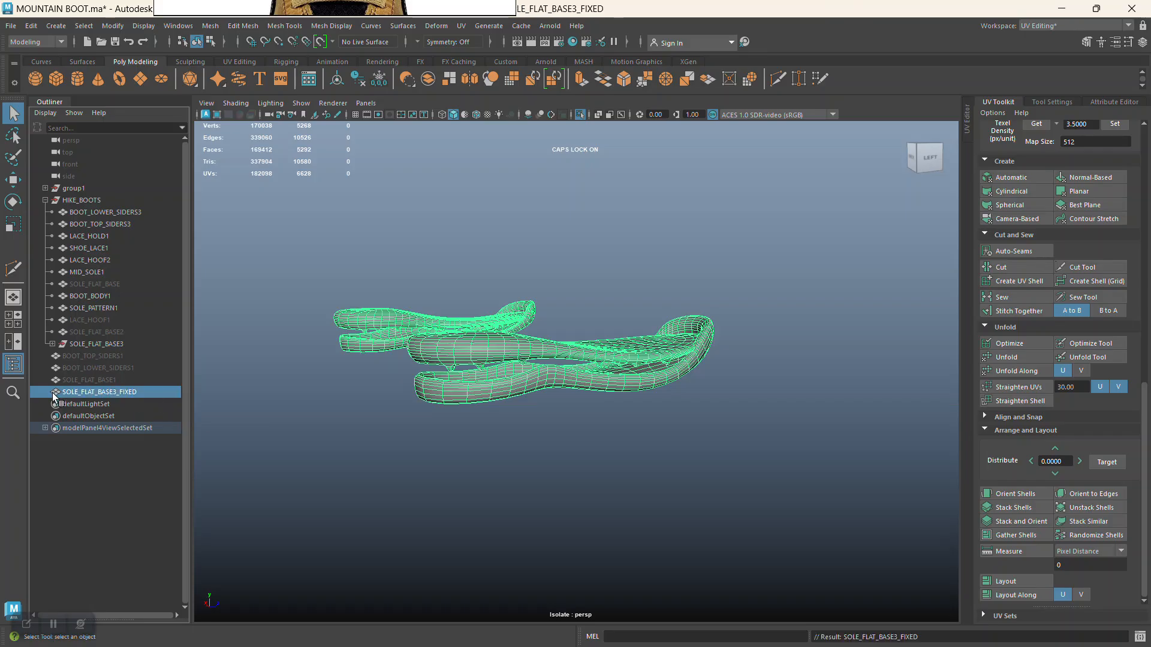
Move the hidden SOLE_FLAT_BASE out of the HIKE_BOOTS group and place SOLE_FLAT_BASE3_FIXED inside it, below MID_SOLE1
{"action": "left_click_drag", "start_coordinate": [91, 280], "coordinate": [74, 397]}
{"action": "left_click", "coordinate": [78, 297]}
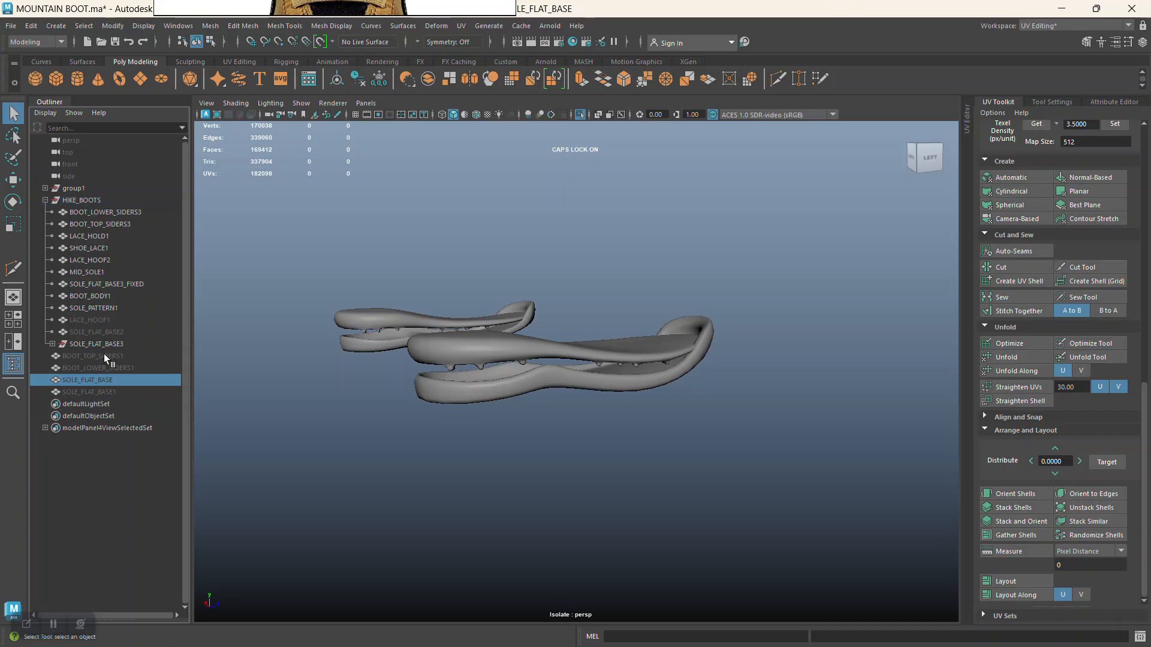
Delete the construction history of SOLE_FLAT_BASE3_FIXED and remove the leftover SOLE_FLAT_BASE3 group
{"action": "left_click", "coordinate": [496, 370]}
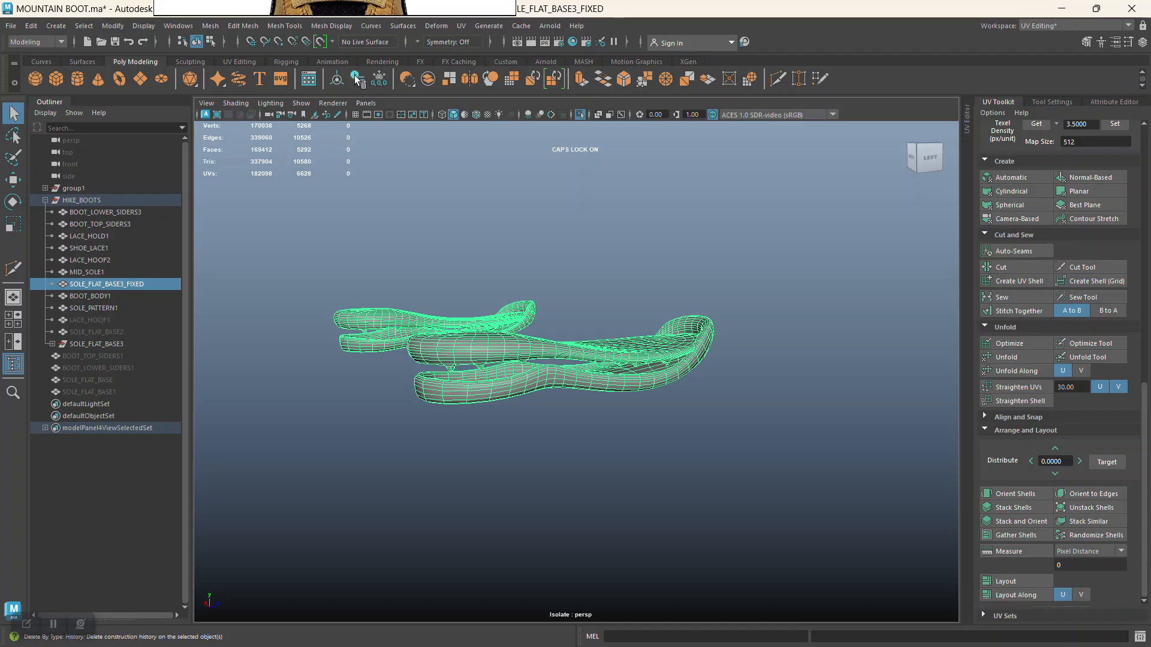
{"action": "left_click", "coordinate": [109, 344]}
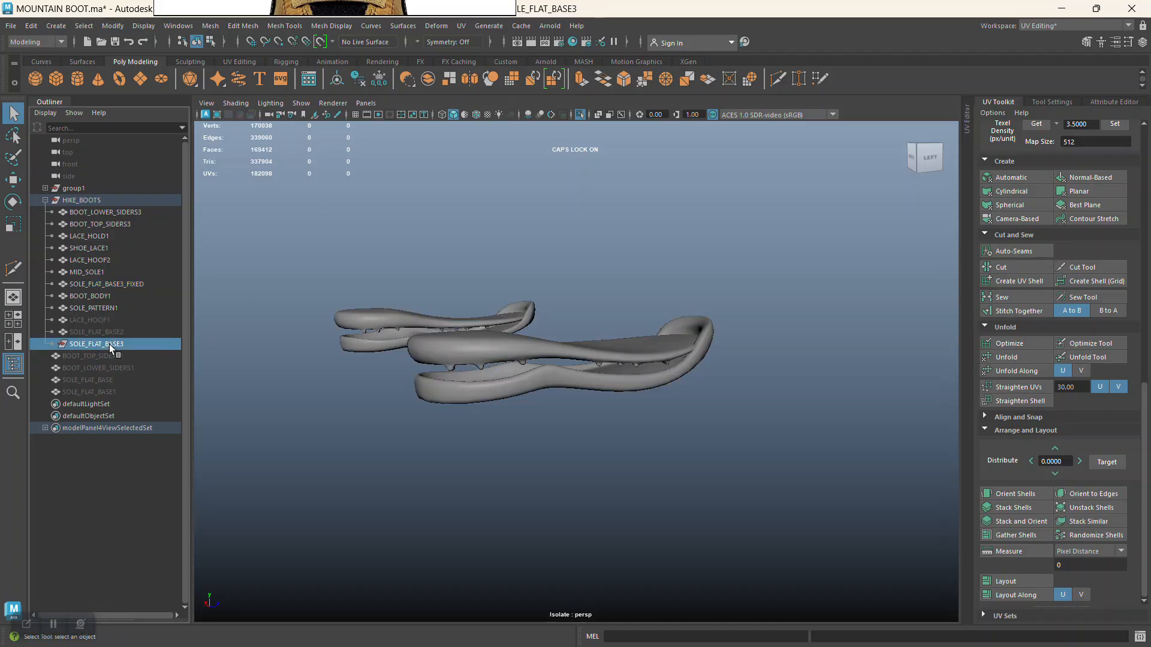
{"action": "key", "text": "Delete"}
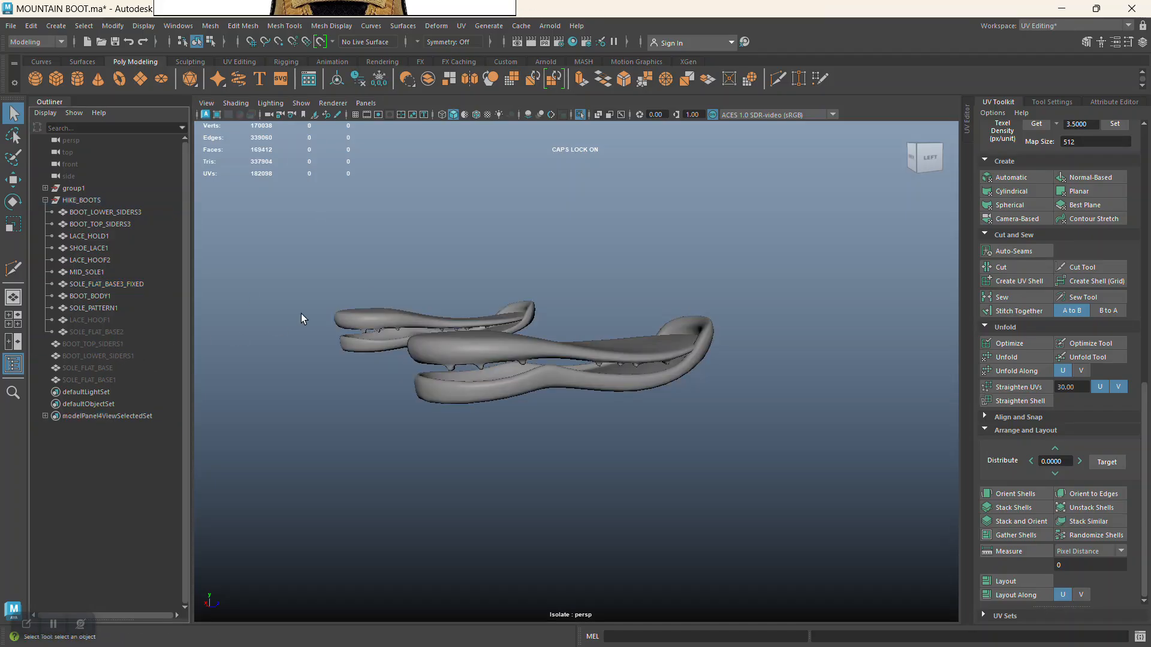
Exit isolation and examine how the combined sole fits the full boot around the heel
{"action": "left_click", "coordinate": [577, 115]}
{"action": "right_click_drag", "start_coordinate": [420, 528], "coordinate": [493, 558], "text": "alt"}
{"action": "left_click_drag", "start_coordinate": [488, 551], "coordinate": [518, 546], "text": "alt"}
{"action": "middle_click_drag", "start_coordinate": [518, 546], "coordinate": [533, 530], "text": "alt"}
{"action": "right_click_drag", "start_coordinate": [532, 530], "coordinate": [421, 361], "text": "alt"}
{"action": "left_click", "coordinate": [409, 373]}
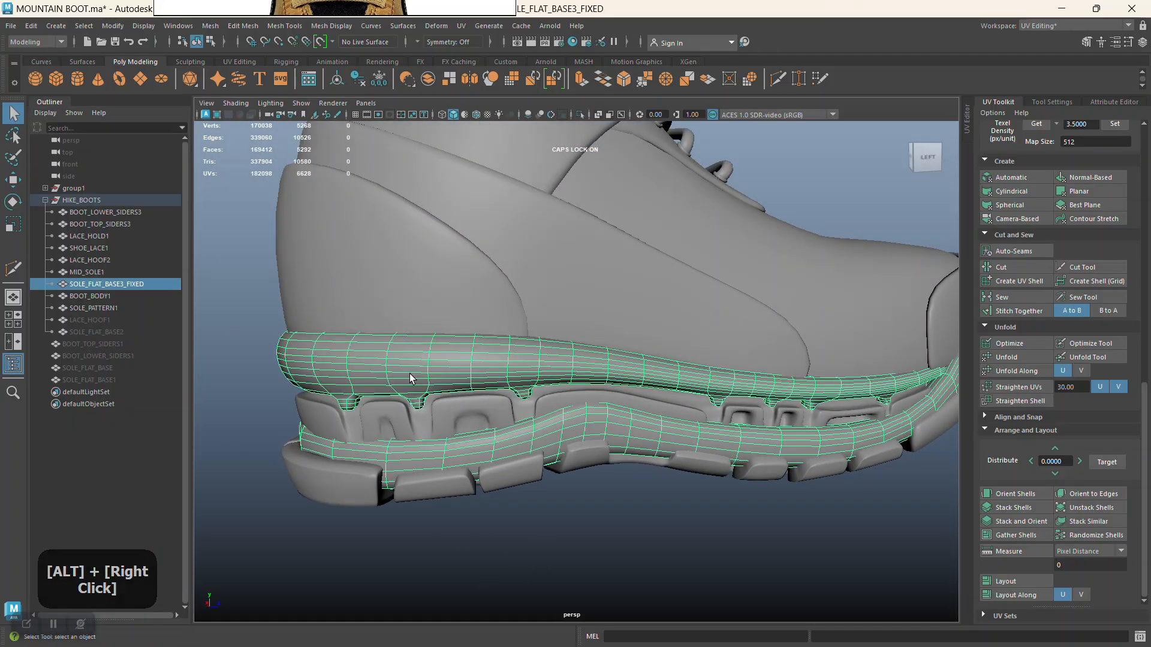
{"action": "left_click_drag", "start_coordinate": [411, 376], "coordinate": [420, 392], "text": "alt"}
{"action": "right_click_drag", "start_coordinate": [441, 423], "coordinate": [433, 544], "text": "alt"}
{"action": "left_click", "coordinate": [433, 544]}
{"action": "left_click_drag", "start_coordinate": [440, 524], "coordinate": [424, 478], "text": "alt"}
{"action": "middle_click_drag", "start_coordinate": [424, 478], "coordinate": [424, 458], "text": "alt"}
{"action": "right_click_drag", "start_coordinate": [424, 458], "coordinate": [419, 461], "text": "alt"}
Examine the sole's lugs and their shading along the midfoot and side of the boot
{"action": "middle_click_drag", "start_coordinate": [418, 461], "coordinate": [454, 311], "text": "alt"}
{"action": "left_click", "coordinate": [467, 307]}
{"action": "right_click_drag", "start_coordinate": [489, 303], "coordinate": [478, 352], "text": "alt"}
{"action": "left_click", "coordinate": [382, 505]}
{"action": "left_click_drag", "start_coordinate": [381, 505], "coordinate": [405, 523], "text": "alt"}
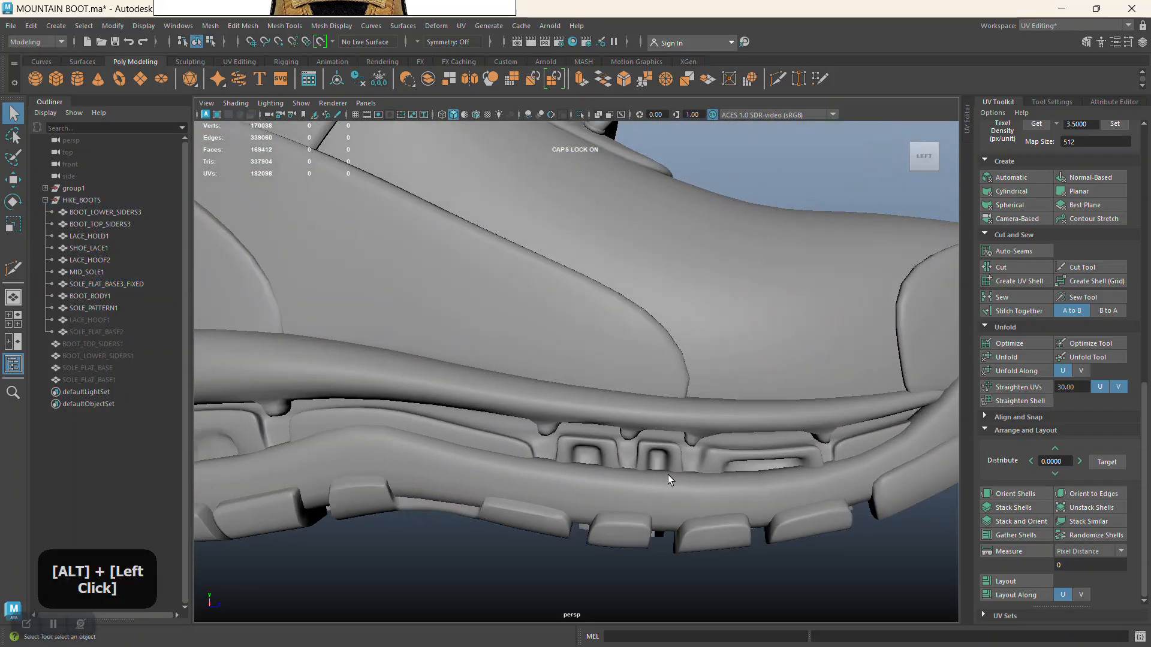
{"action": "right_click_drag", "start_coordinate": [671, 439], "coordinate": [457, 537], "text": "alt"}
{"action": "middle_click_drag", "start_coordinate": [457, 538], "coordinate": [604, 430], "text": "alt"}
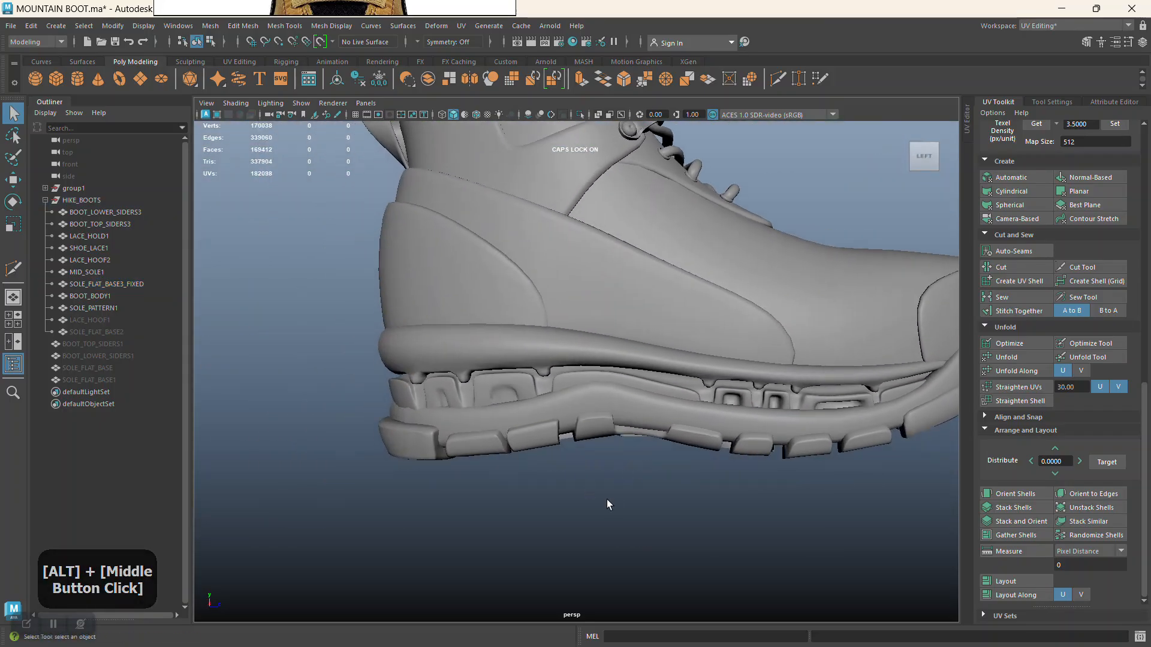
{"action": "middle_click_drag", "start_coordinate": [606, 505], "coordinate": [586, 491], "text": "alt"}
{"action": "left_click_drag", "start_coordinate": [586, 491], "coordinate": [539, 470], "text": "alt"}
{"action": "right_click_drag", "start_coordinate": [539, 470], "coordinate": [587, 387], "text": "alt"}
Isolate SOLE_FLAT_BASE3_FIXED, switch it to edge selection and activate Multi-Cut at a heel lug
{"action": "left_click", "coordinate": [612, 342]}
{"action": "right_click_drag", "start_coordinate": [490, 425], "coordinate": [505, 345], "text": "alt"}
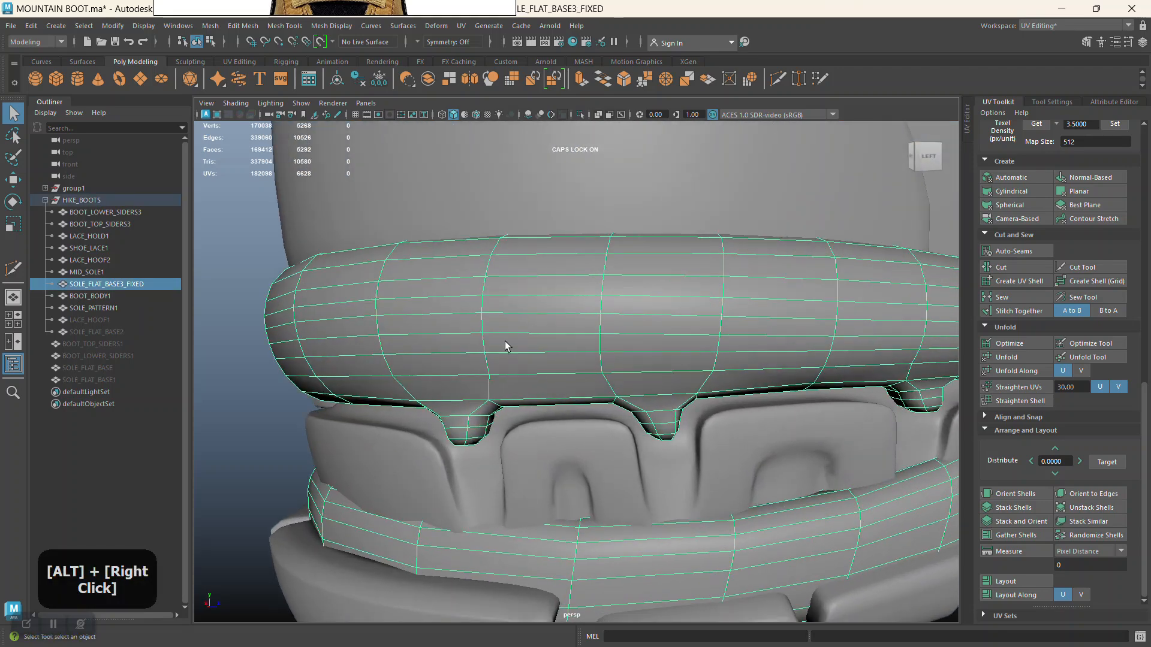
{"action": "left_click", "coordinate": [580, 114]}
{"action": "right_click_drag", "start_coordinate": [501, 420], "coordinate": [501, 406], "text": "alt"}
{"action": "left_click_drag", "start_coordinate": [502, 405], "coordinate": [501, 398], "text": "alt"}
{"action": "middle_click_drag", "start_coordinate": [501, 398], "coordinate": [467, 406], "text": "alt"}
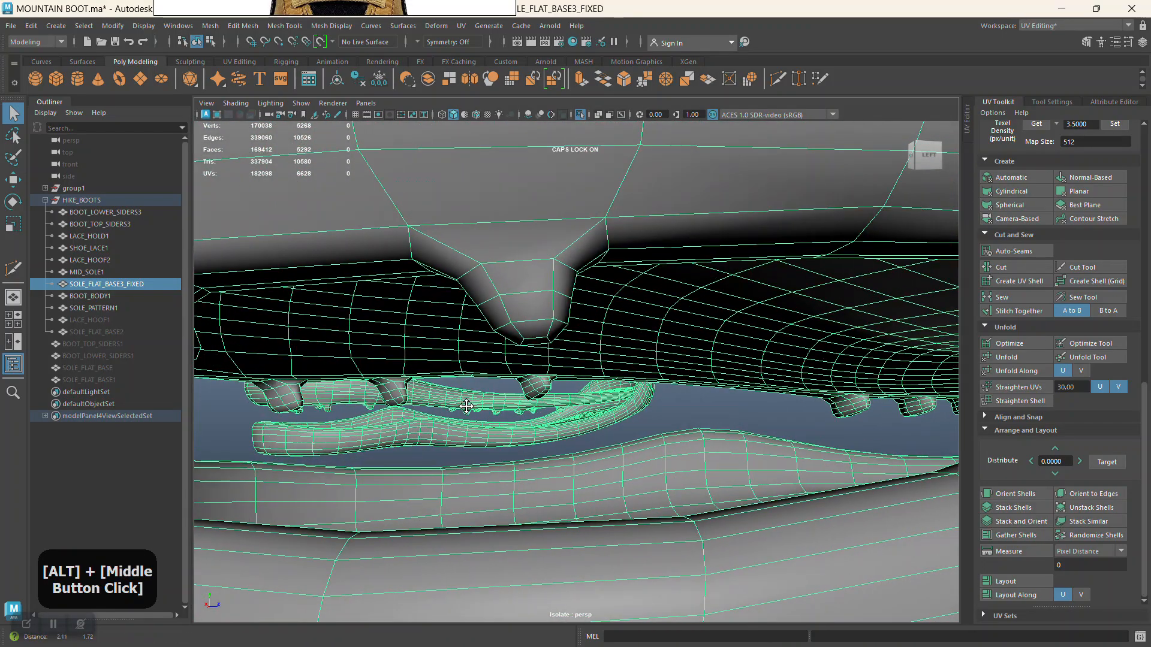
{"action": "right_click_drag", "start_coordinate": [554, 362], "coordinate": [492, 267], "text": "alt"}
{"action": "right_click", "coordinate": [503, 267]}
{"action": "left_click", "coordinate": [507, 242]}
{"action": "left_click", "coordinate": [473, 254]}
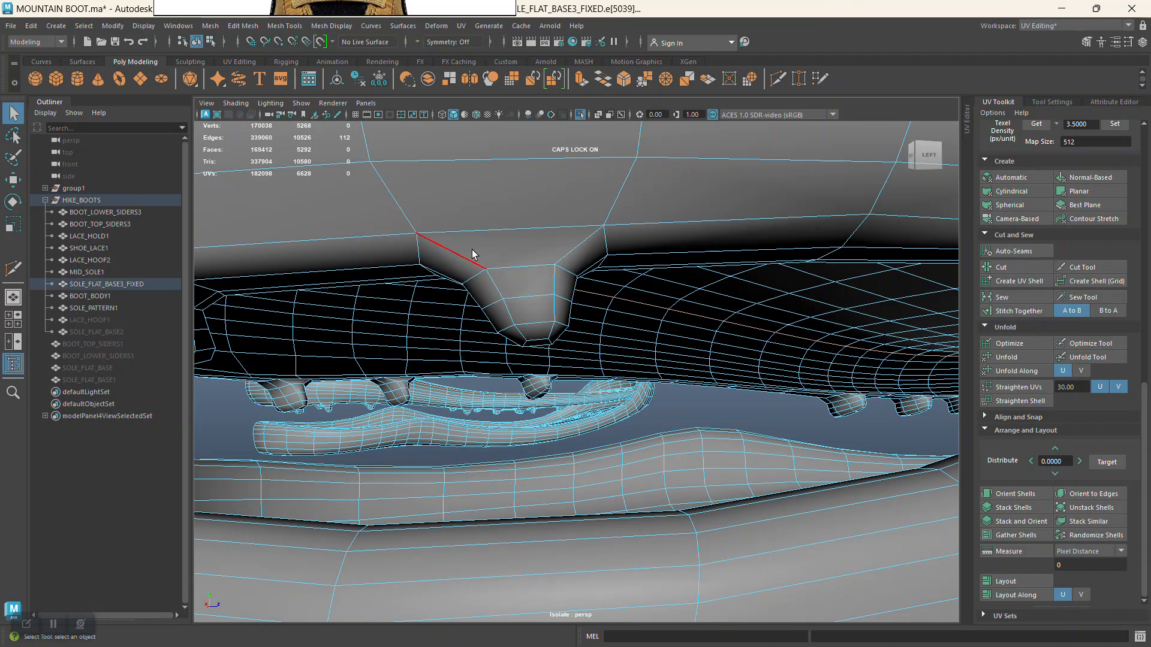
{"action": "right_click", "coordinate": [530, 275], "text": "shift"}
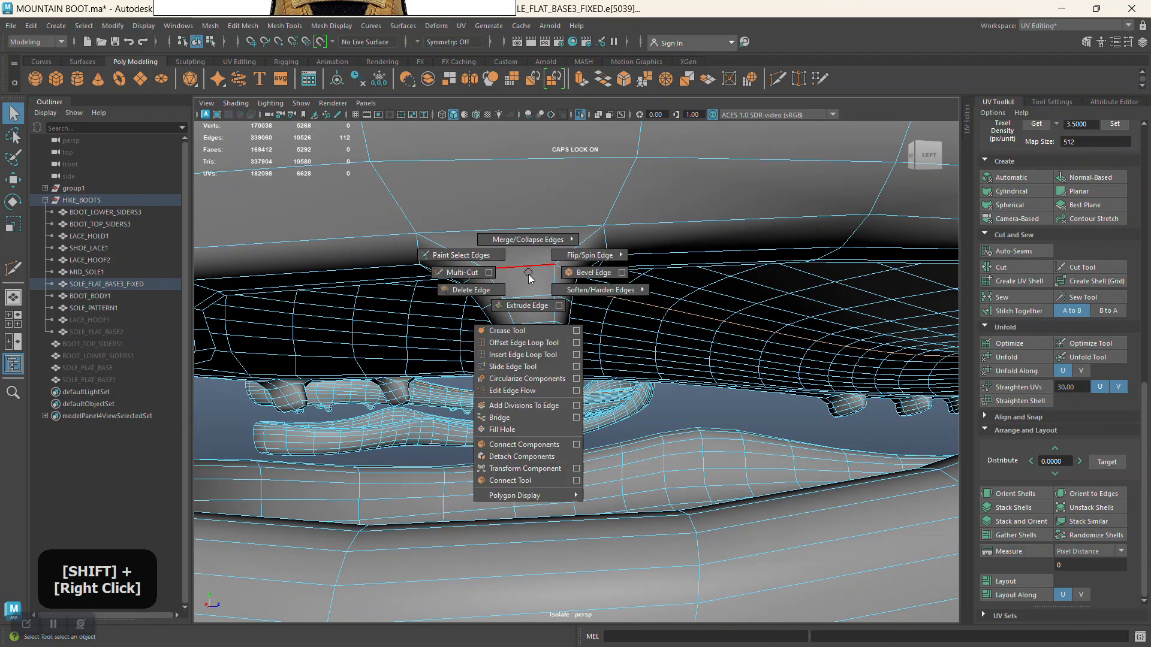
{"action": "left_click", "coordinate": [470, 274]}
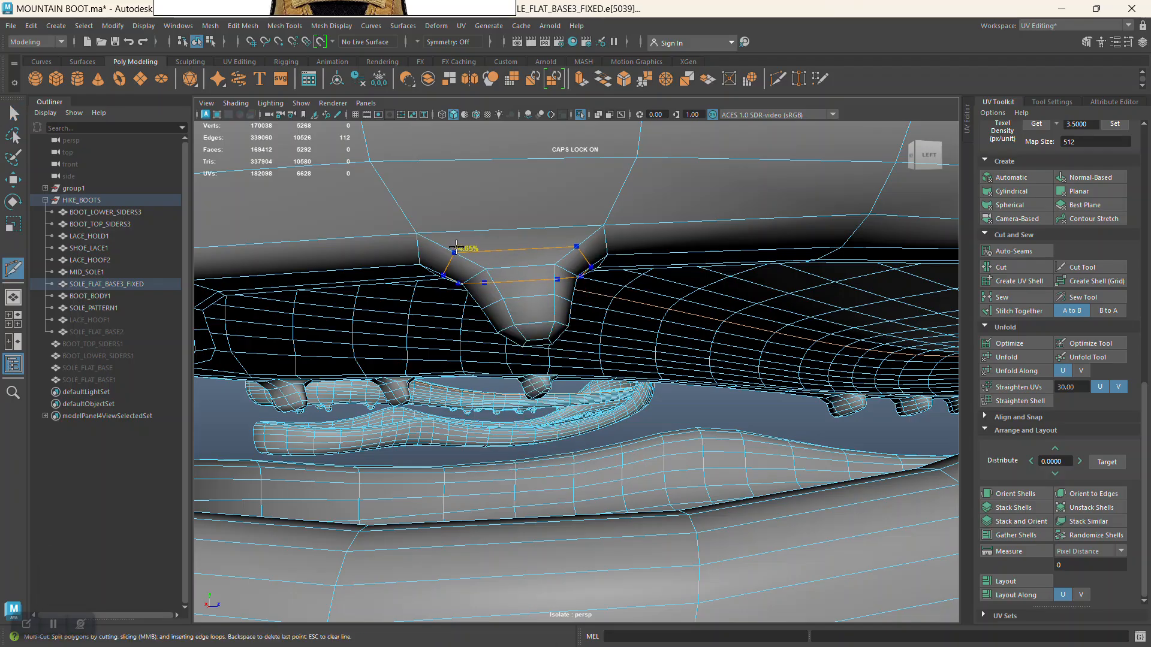
Try an edge loop around the base of the heel lug without symmetry, and undo it
{"action": "left_click", "coordinate": [454, 245], "text": "ctrl"}
{"action": "mouse_move", "coordinate": [610, 381]}
{"action": "right_mouse_down", "text": "alt"}
{"action": "mouse_move", "coordinate": [526, 323]}
{"action": "mouse_move", "coordinate": [576, 375]}
{"action": "mouse_move", "coordinate": [586, 446]}
{"action": "mouse_move", "coordinate": [594, 366]}
{"action": "right_mouse_up", "text": "alt"}
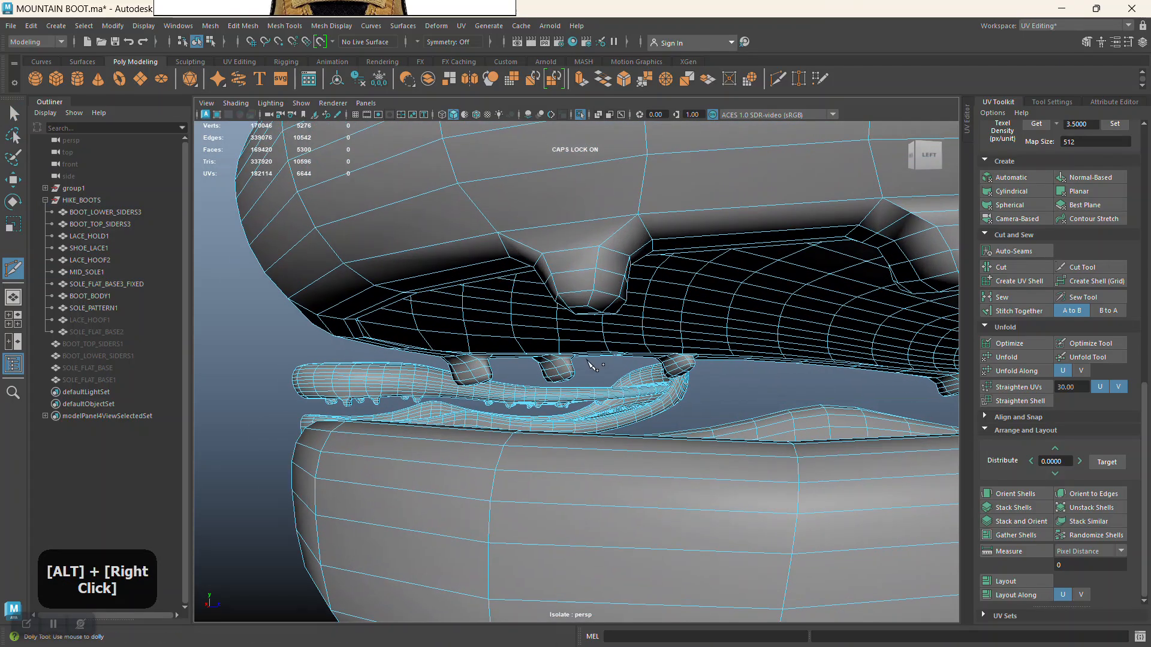
{"action": "key", "text": "ctrl+z"}
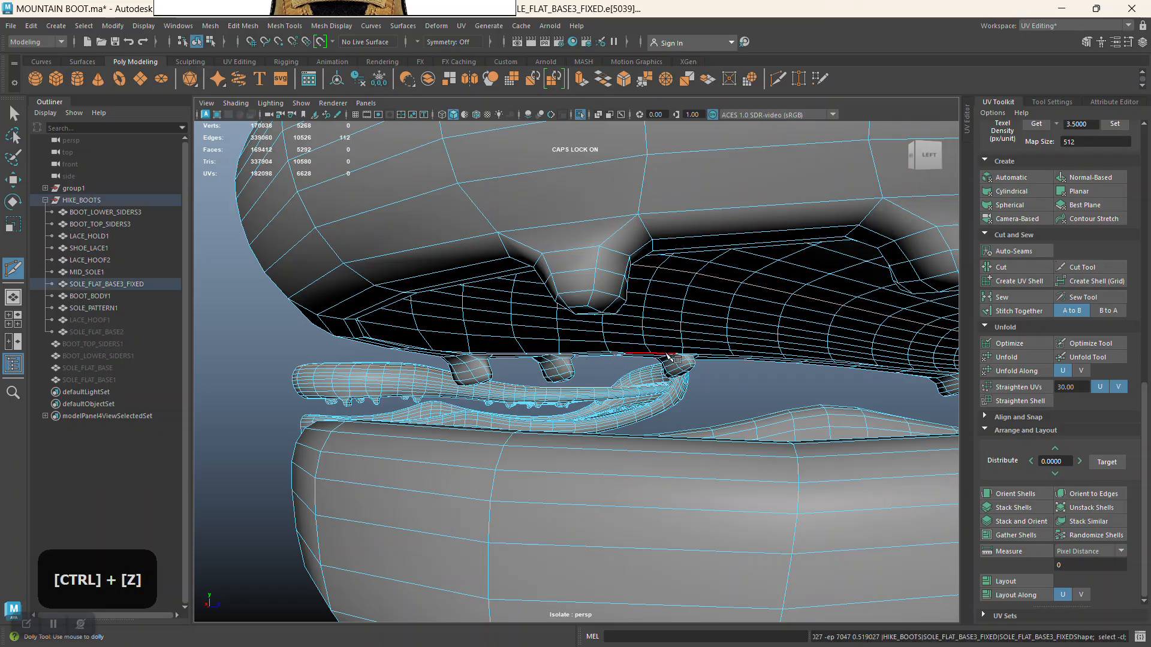
Turn on Object X symmetry and insert edge loops around the bases of the first two heel lugs
{"action": "left_click", "coordinate": [415, 38]}
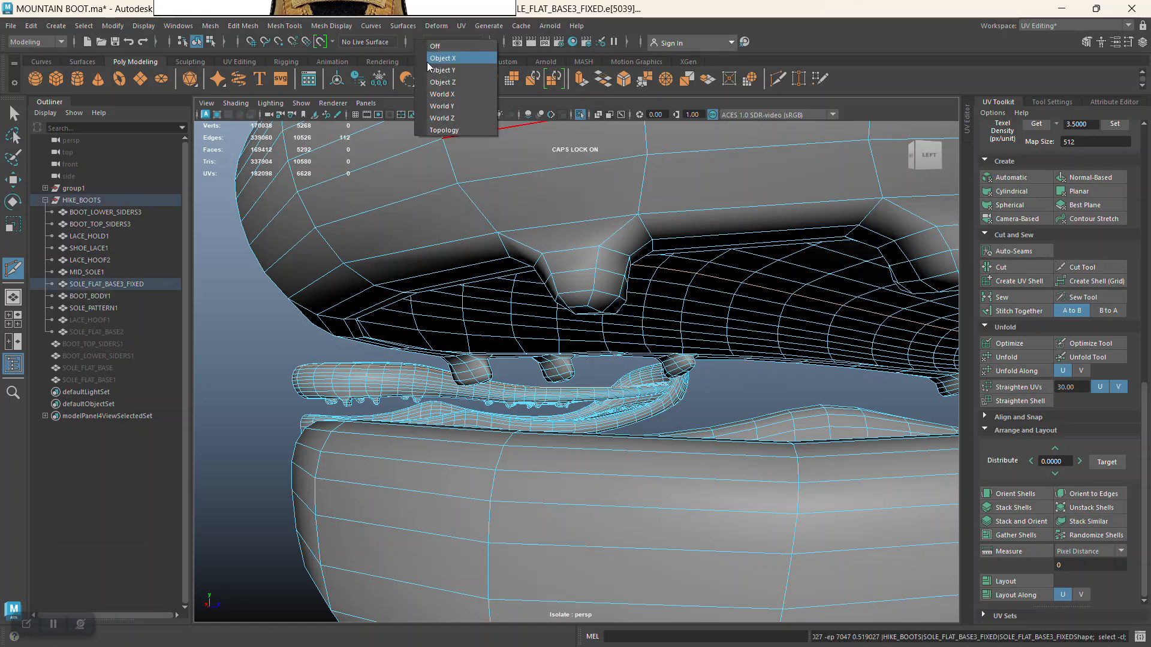
{"action": "left_click", "coordinate": [461, 54]}
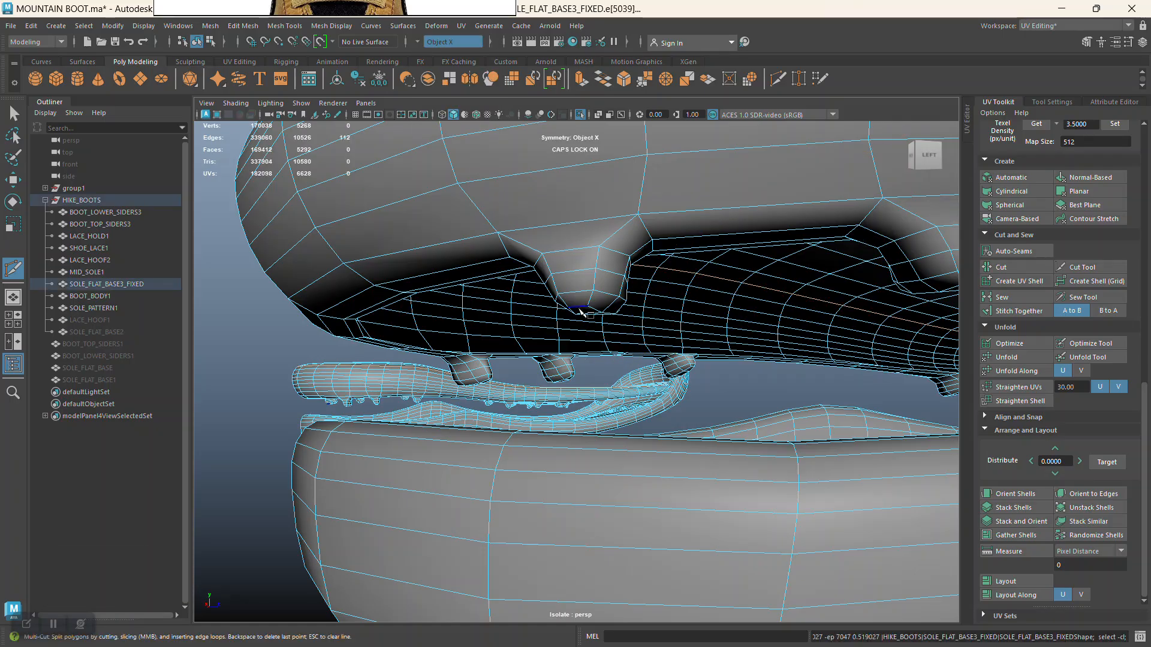
{"action": "left_click", "coordinate": [610, 228], "text": "ctrl"}
{"action": "middle_click_drag", "start_coordinate": [611, 228], "coordinate": [660, 311], "text": "alt"}
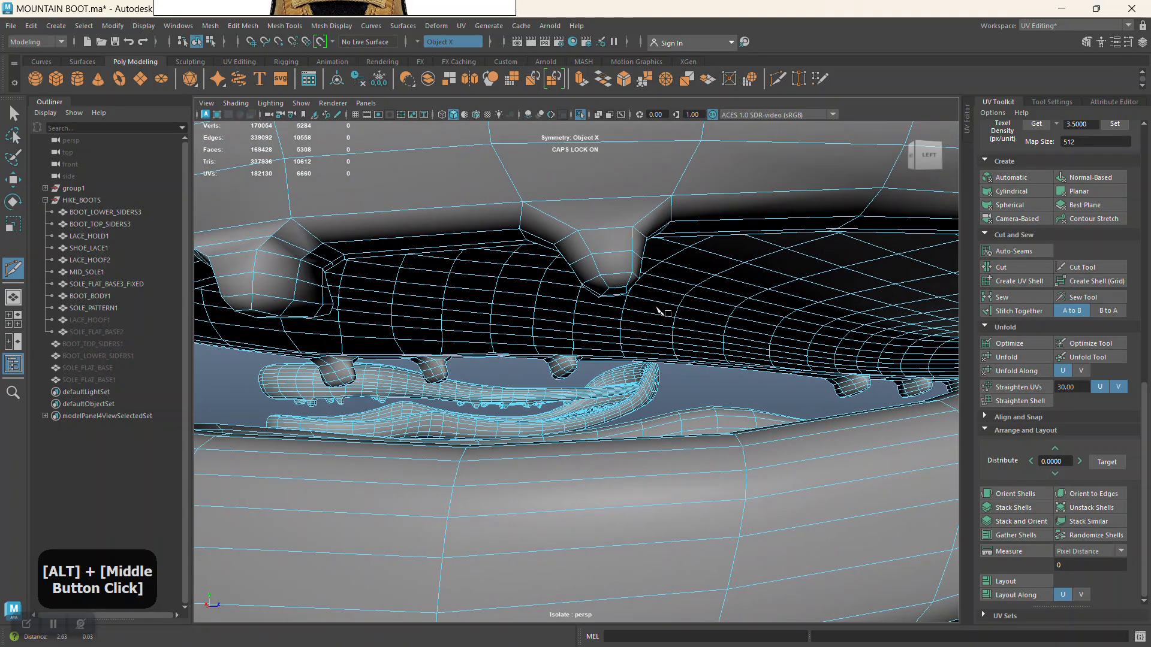
{"action": "left_click", "coordinate": [552, 213], "text": "ctrl"}
{"action": "middle_click_drag", "start_coordinate": [738, 348], "coordinate": [671, 278], "text": "alt"}
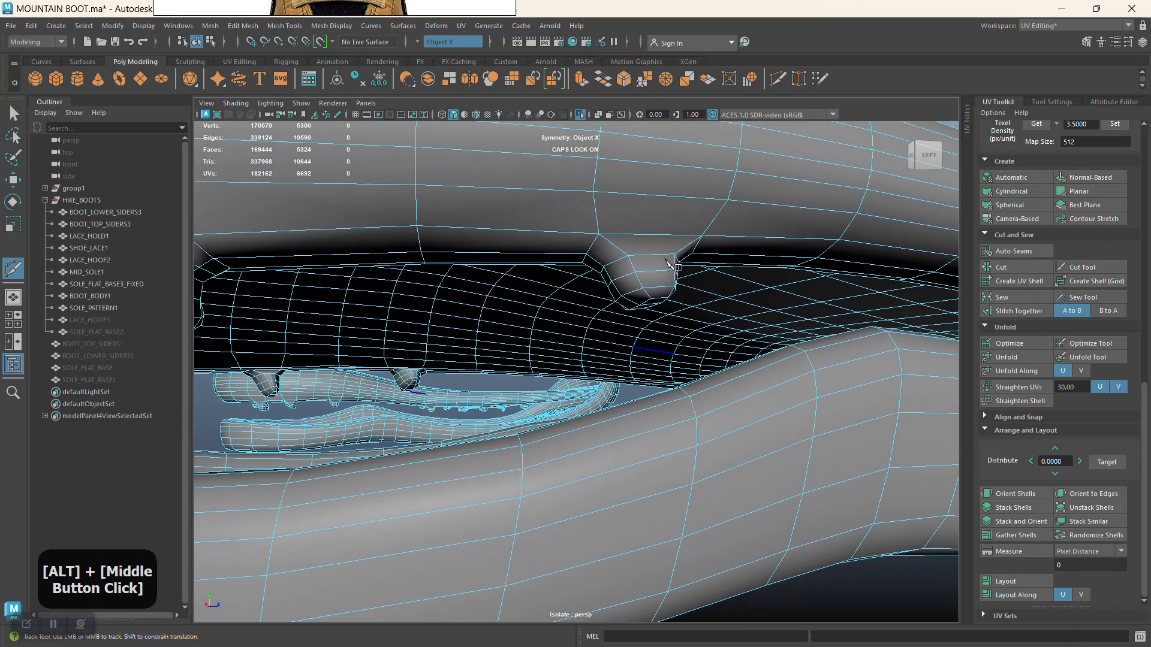
Insert edge loops around the bases of the following lugs along the same side towards the toe
{"action": "left_click", "coordinate": [611, 242], "text": "ctrl"}
{"action": "middle_click_drag", "start_coordinate": [611, 242], "coordinate": [655, 342], "text": "alt"}
{"action": "right_click_drag", "start_coordinate": [655, 342], "coordinate": [609, 355], "text": "alt"}
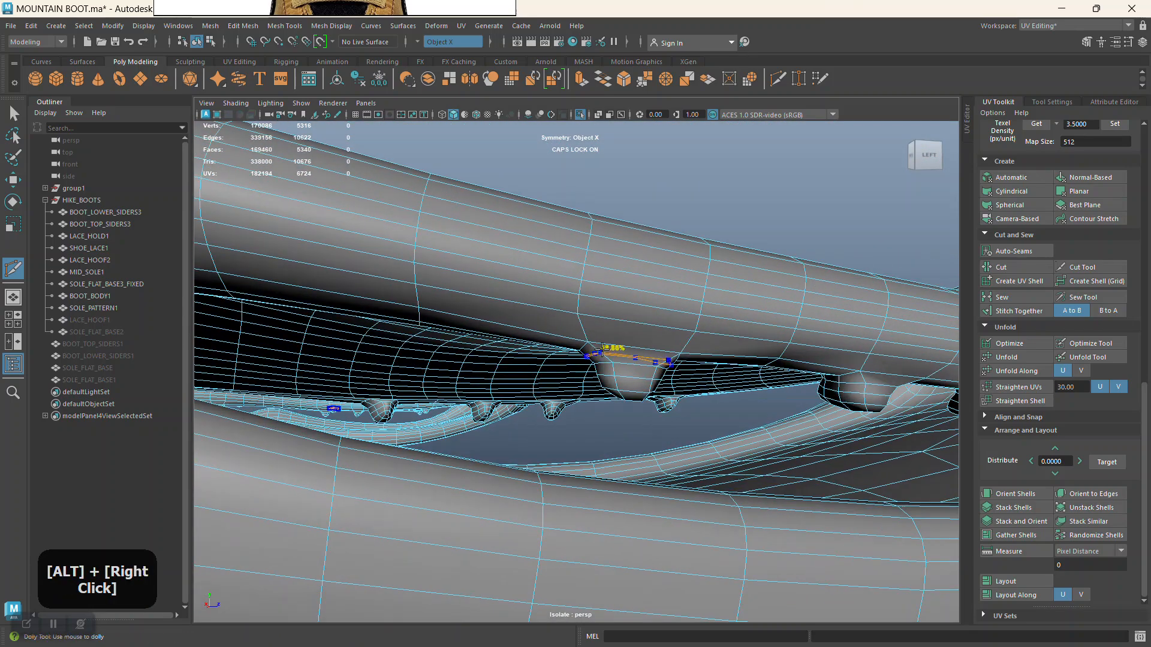
{"action": "middle_click_drag", "start_coordinate": [718, 384], "coordinate": [550, 346], "text": "alt"}
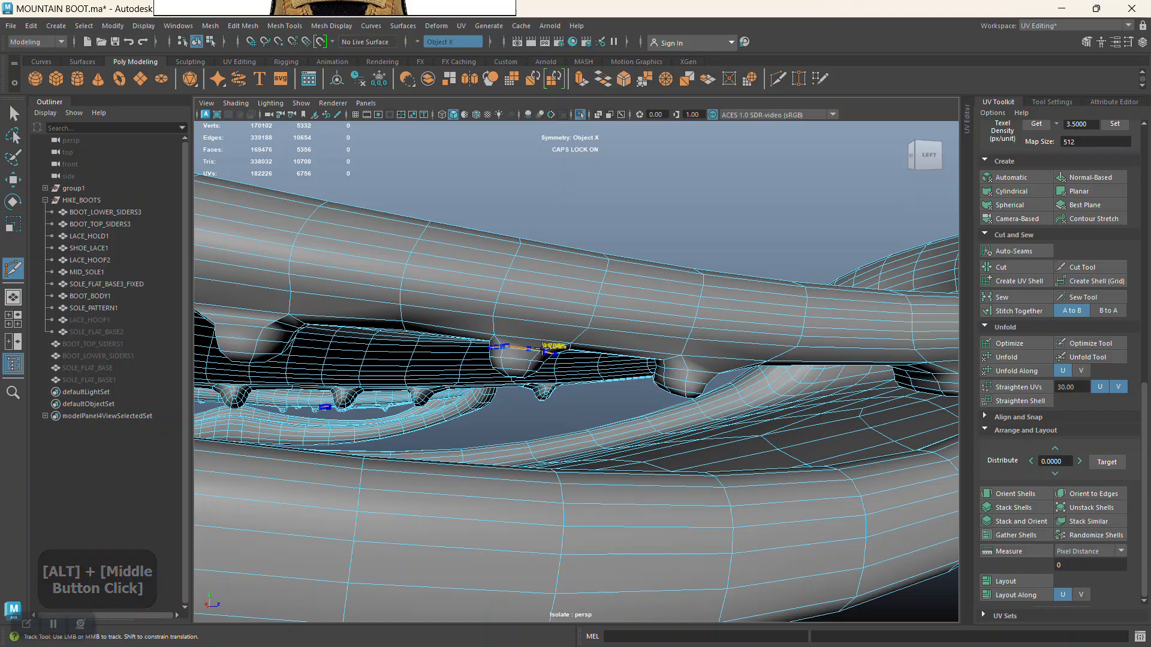
{"action": "right_click_drag", "start_coordinate": [553, 347], "coordinate": [587, 352], "text": "alt"}
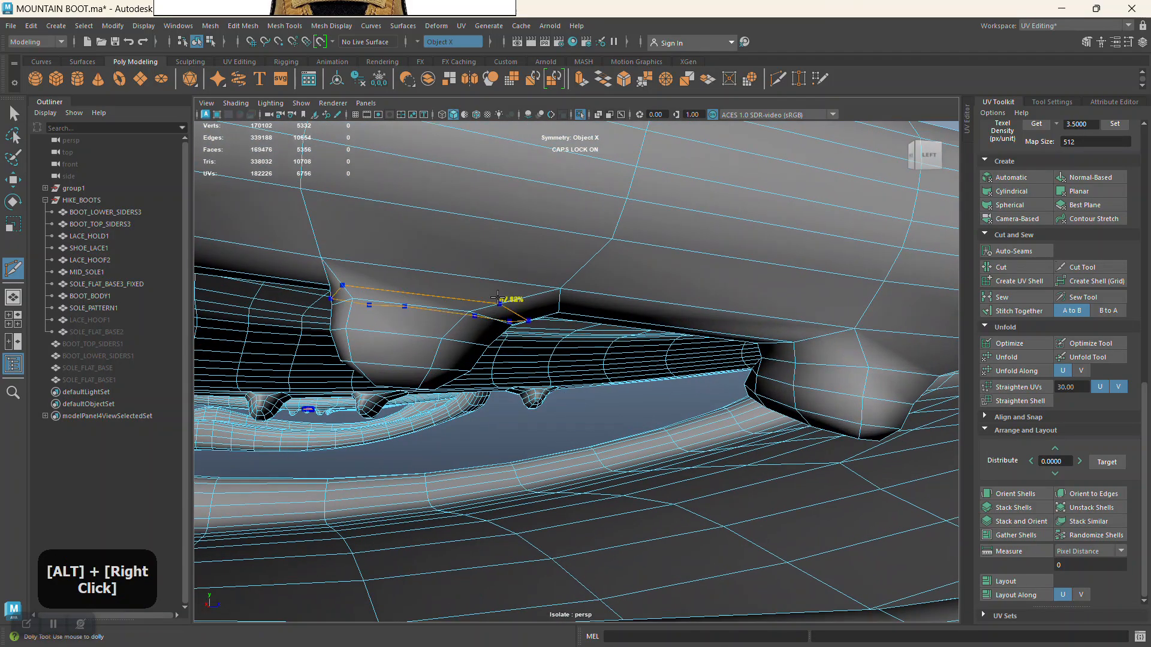
{"action": "left_click", "coordinate": [521, 295], "text": "ctrl"}
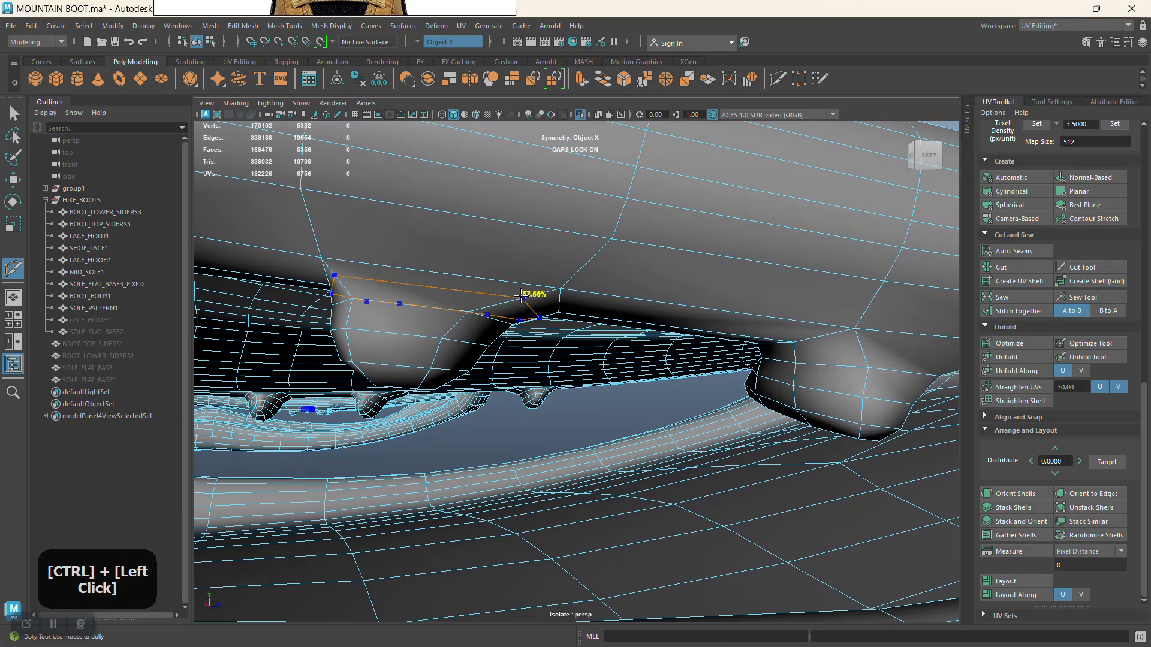
{"action": "middle_click_drag", "start_coordinate": [870, 398], "coordinate": [706, 351], "text": "alt"}
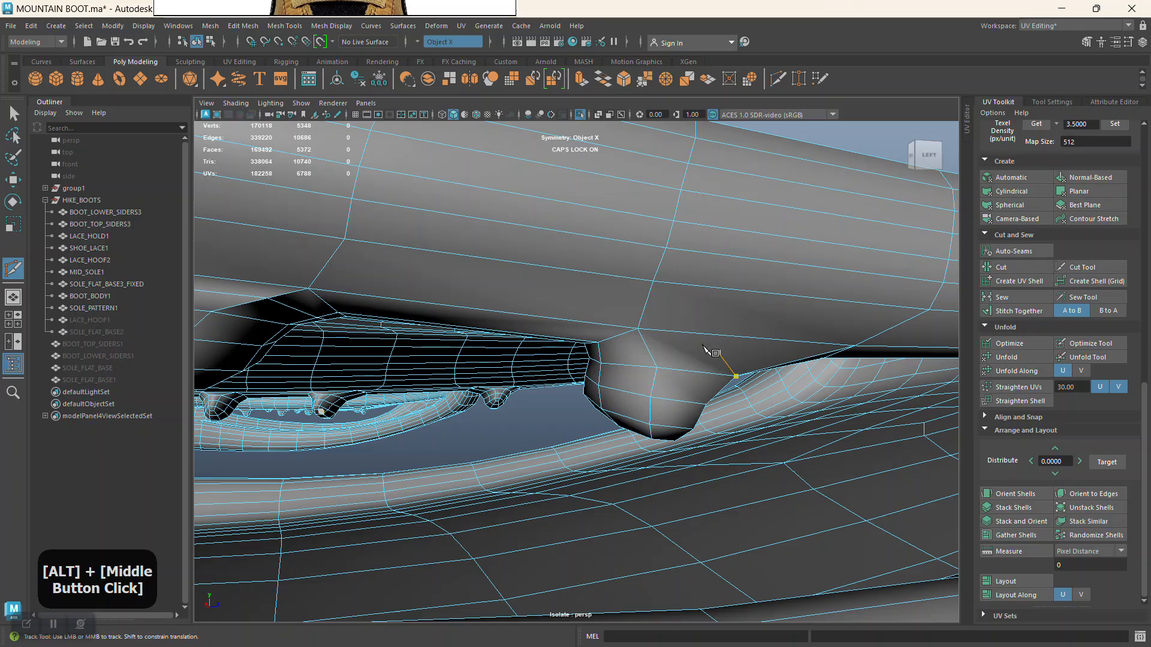
{"action": "left_click", "coordinate": [646, 345], "text": "ctrl"}
Insert an edge loop around the base of the lug nearest the heel on the sole's opposite side
{"action": "right_click_drag", "start_coordinate": [816, 439], "coordinate": [771, 457], "text": "alt"}
{"action": "left_click_drag", "start_coordinate": [770, 458], "coordinate": [745, 420], "text": "alt"}
{"action": "middle_click_drag", "start_coordinate": [745, 419], "coordinate": [742, 414], "text": "alt"}
{"action": "right_click_drag", "start_coordinate": [743, 416], "coordinate": [540, 359], "text": "alt"}
{"action": "left_click_drag", "start_coordinate": [659, 433], "coordinate": [558, 371], "text": "alt"}
{"action": "middle_click_drag", "start_coordinate": [558, 371], "coordinate": [526, 360], "text": "alt"}
{"action": "left_click_drag", "start_coordinate": [526, 360], "coordinate": [474, 386], "text": "alt"}
{"action": "middle_click_drag", "start_coordinate": [474, 386], "coordinate": [586, 377], "text": "alt"}
{"action": "right_click_drag", "start_coordinate": [586, 377], "coordinate": [688, 419], "text": "alt"}
{"action": "middle_click_drag", "start_coordinate": [688, 419], "coordinate": [528, 392], "text": "alt"}
{"action": "right_click_drag", "start_coordinate": [528, 392], "coordinate": [580, 424], "text": "alt"}
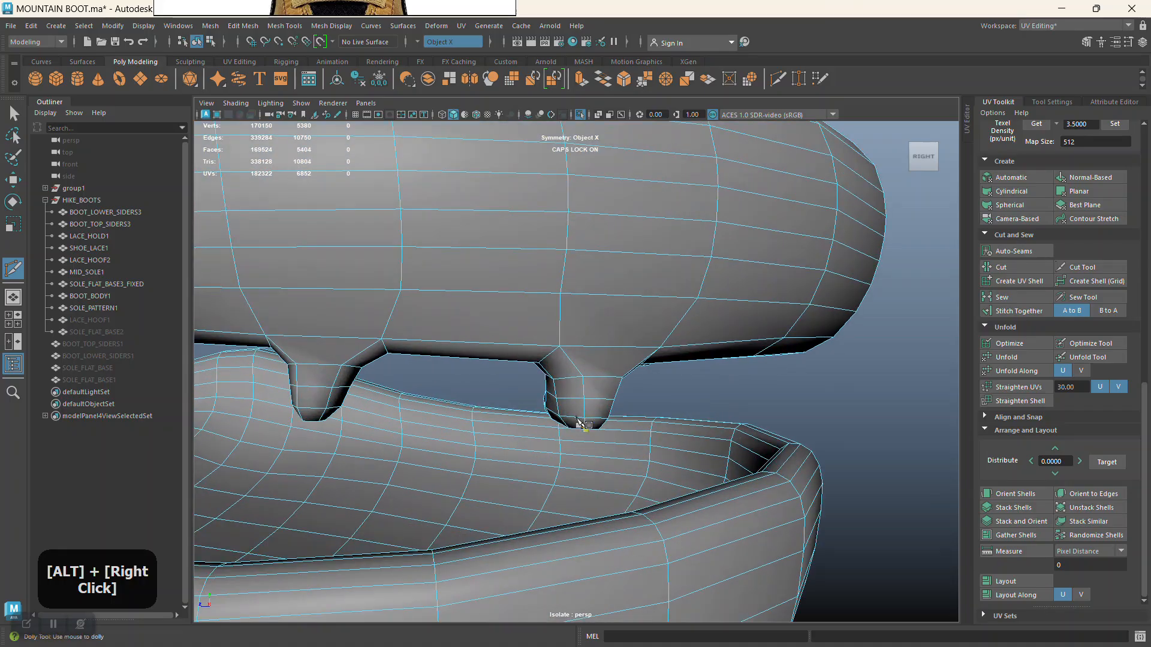
{"action": "left_click", "coordinate": [577, 360], "text": "ctrl"}
{"action": "middle_click_drag", "start_coordinate": [577, 360], "coordinate": [459, 367], "text": "alt"}
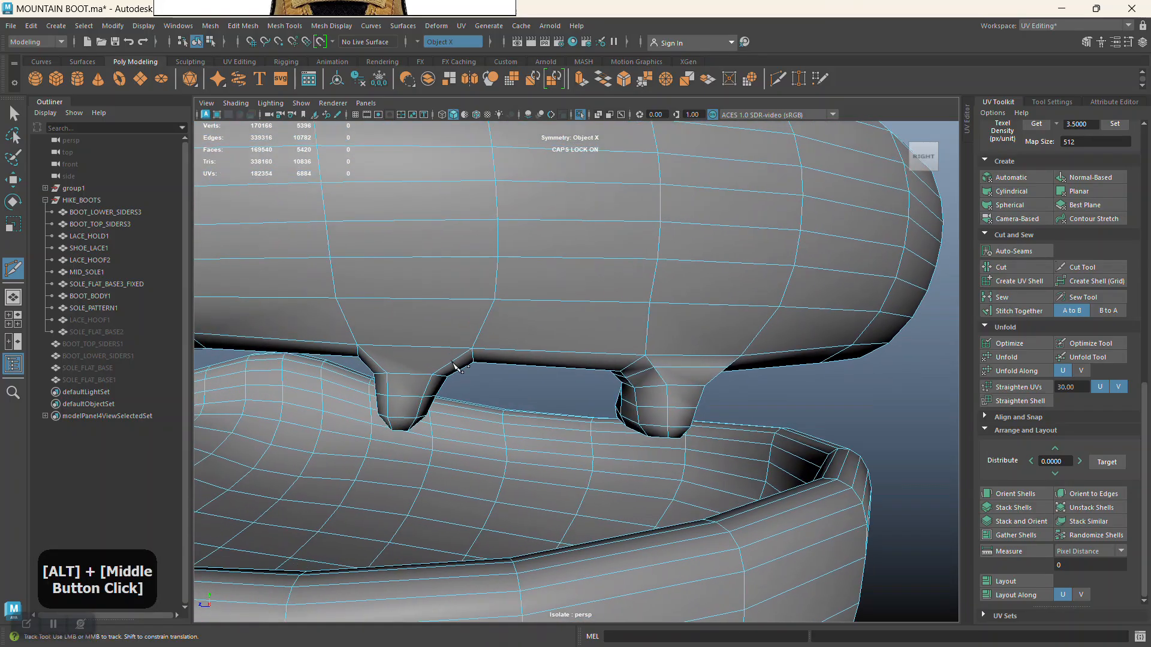
Insert edge loops around the bases of the next two lugs on the sole's opposite side
{"action": "left_click", "coordinate": [458, 359], "text": "ctrl"}
{"action": "middle_click_drag", "start_coordinate": [458, 359], "coordinate": [408, 373], "text": "alt"}
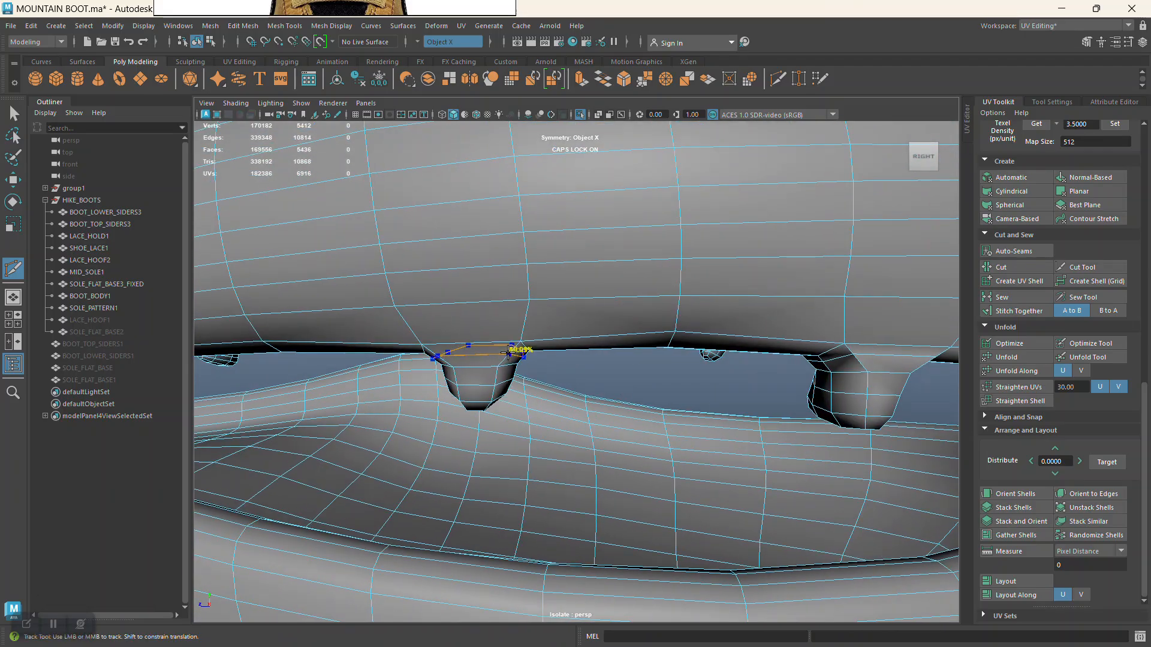
{"action": "middle_click_drag", "start_coordinate": [397, 386], "coordinate": [585, 358], "text": "alt"}
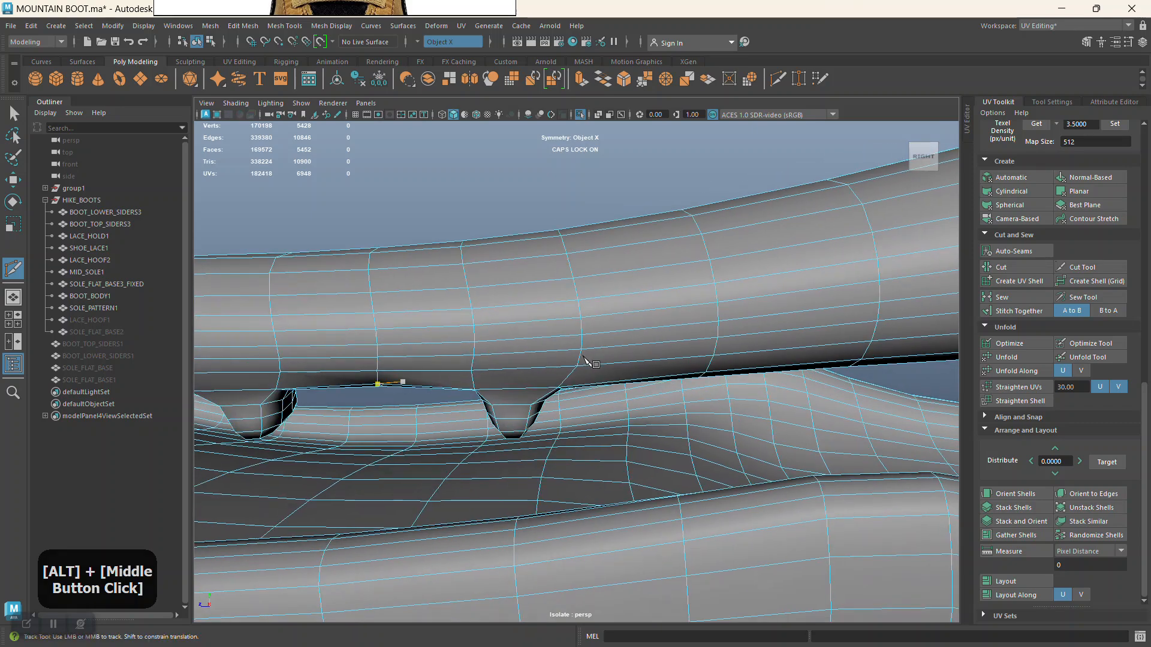
Insert edge loops around the bases of two more lugs further along the sole's opposite side
{"action": "left_click", "coordinate": [537, 393], "text": "ctrl"}
{"action": "middle_click_drag", "start_coordinate": [376, 405], "coordinate": [438, 396], "text": "alt"}
{"action": "right_click_drag", "start_coordinate": [437, 396], "coordinate": [495, 387], "text": "alt"}
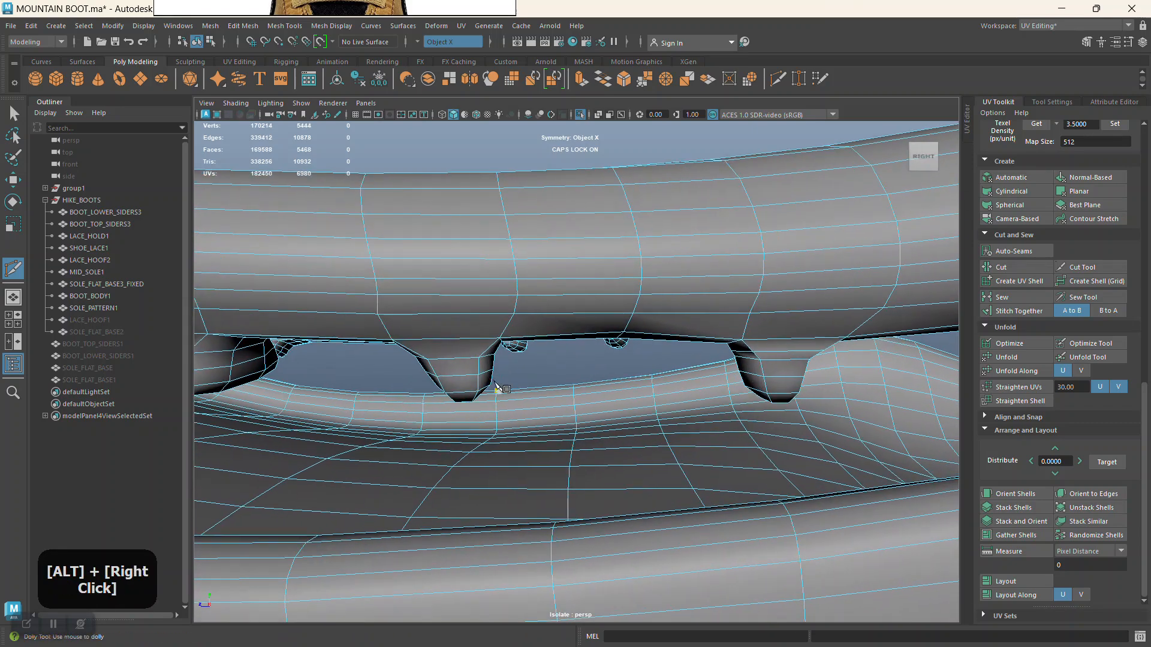
{"action": "left_click", "coordinate": [496, 343], "text": "ctrl"}
{"action": "middle_click_drag", "start_coordinate": [403, 402], "coordinate": [532, 426], "text": "alt"}
{"action": "right_click_drag", "start_coordinate": [532, 426], "coordinate": [442, 360], "text": "alt"}
Insert edge loops around the bases of the remaining two lugs along that same side of the sole
{"action": "left_click", "coordinate": [452, 362], "text": "ctrl"}
{"action": "middle_click_drag", "start_coordinate": [535, 431], "coordinate": [455, 390], "text": "alt"}
{"action": "right_click_drag", "start_coordinate": [456, 390], "coordinate": [393, 399], "text": "alt"}
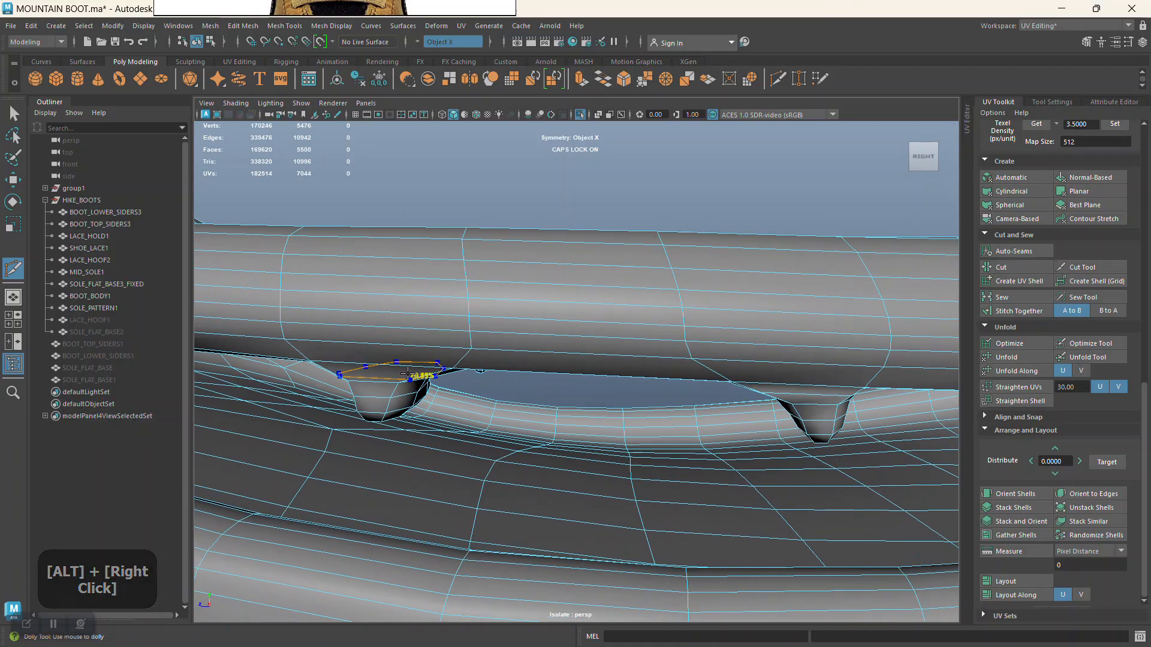
{"action": "left_click", "coordinate": [424, 372], "text": "ctrl"}
{"action": "middle_click_drag", "start_coordinate": [475, 406], "coordinate": [591, 426], "text": "alt"}
{"action": "right_click_drag", "start_coordinate": [590, 424], "coordinate": [465, 378], "text": "alt"}
{"action": "left_click_drag", "start_coordinate": [601, 392], "coordinate": [488, 425], "text": "alt"}
{"action": "right_click_drag", "start_coordinate": [488, 425], "coordinate": [384, 366], "text": "alt"}
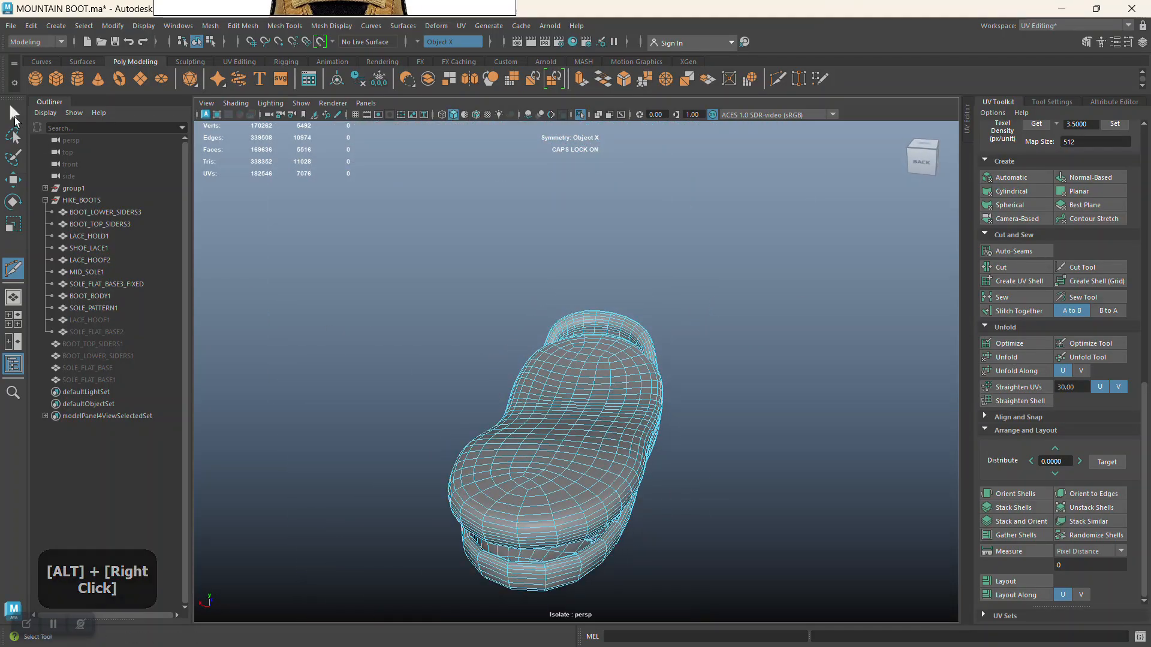
Leave the edge loop tool and examine the whole sole from the back, heel and side
{"action": "middle_click_drag", "start_coordinate": [336, 420], "coordinate": [602, 329], "text": "alt"}
{"action": "right_click_drag", "start_coordinate": [596, 324], "coordinate": [540, 437], "text": "alt"}
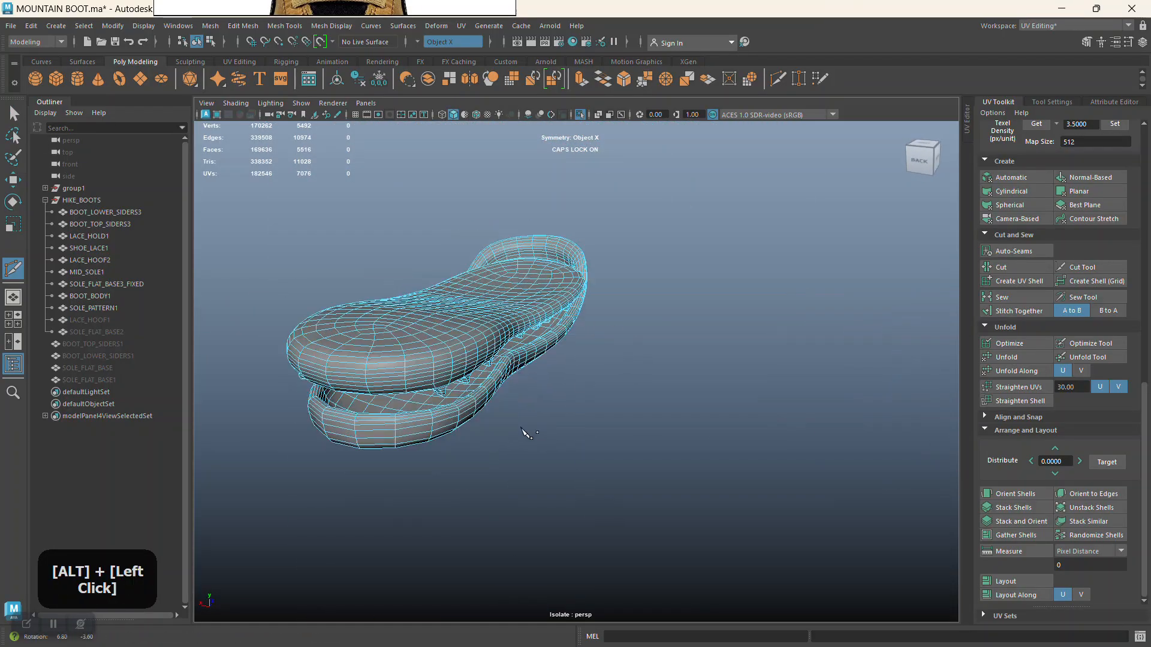
{"action": "left_click_drag", "start_coordinate": [541, 437], "coordinate": [467, 400], "text": "alt"}
{"action": "middle_click_drag", "start_coordinate": [468, 401], "coordinate": [514, 429], "text": "alt"}
{"action": "right_click_drag", "start_coordinate": [479, 312], "coordinate": [414, 459], "text": "alt"}
{"action": "middle_click_drag", "start_coordinate": [414, 459], "coordinate": [576, 434], "text": "alt"}
{"action": "left_click_drag", "start_coordinate": [576, 435], "coordinate": [567, 369], "text": "alt"}
{"action": "left_click", "coordinate": [13, 110]}
{"action": "right_click_drag", "start_coordinate": [567, 384], "coordinate": [614, 289], "text": "alt"}
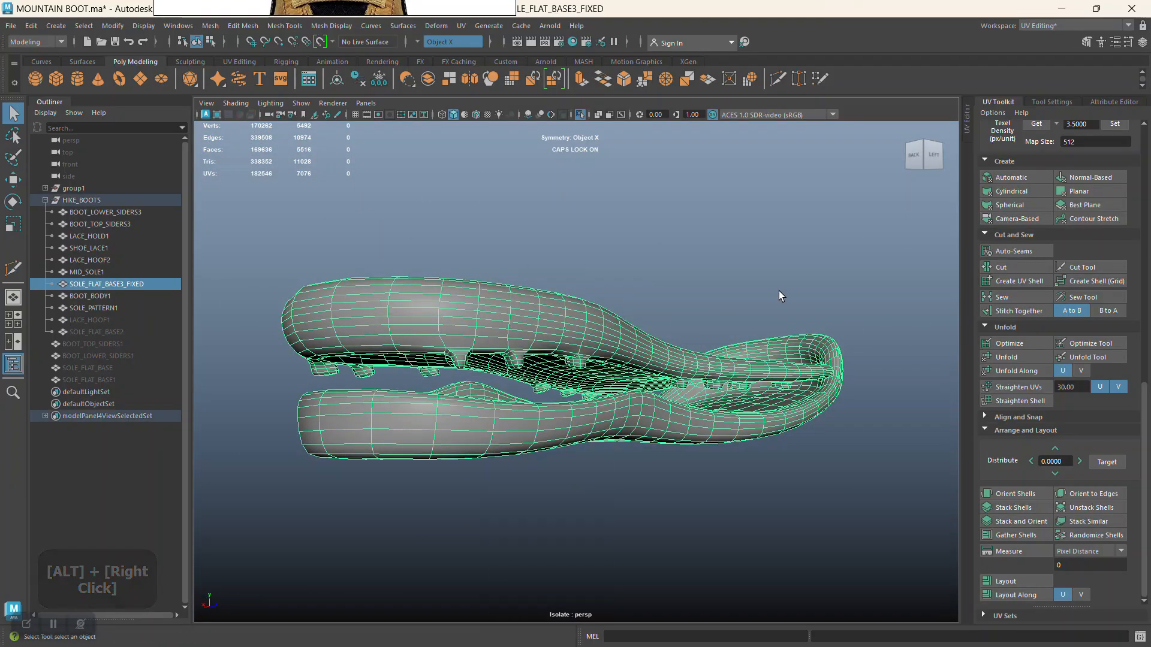
Show the UV Editor beside the viewport with the sole mesh's UV shells in it
{"action": "left_click", "coordinate": [967, 125]}
{"action": "right_click_drag", "start_coordinate": [714, 325], "coordinate": [659, 305]}
{"action": "right_click_drag", "start_coordinate": [804, 351], "coordinate": [823, 407], "text": "alt"}
{"action": "middle_click_drag", "start_coordinate": [731, 408], "coordinate": [749, 403], "text": "alt"}
{"action": "right_click_drag", "start_coordinate": [717, 414], "coordinate": [709, 457], "text": "alt"}
{"action": "left_click_drag", "start_coordinate": [402, 410], "coordinate": [391, 406], "text": "alt"}
{"action": "middle_click_drag", "start_coordinate": [391, 405], "coordinate": [399, 399], "text": "alt"}
{"action": "right_click_drag", "start_coordinate": [403, 414], "coordinate": [435, 505], "text": "alt"}
{"action": "left_click_drag", "start_coordinate": [435, 480], "coordinate": [397, 413], "text": "alt"}
{"action": "right_click_drag", "start_coordinate": [396, 413], "coordinate": [393, 393], "text": "alt"}
{"action": "middle_click_drag", "start_coordinate": [392, 394], "coordinate": [441, 391], "text": "alt"}
Select all faces of the upper sole piece and create a Camera-Based UV projection for them
{"action": "right_click_drag", "start_coordinate": [375, 305], "coordinate": [307, 280]}
{"action": "double_click", "coordinate": [351, 344]}
{"action": "middle_click_drag", "start_coordinate": [307, 281], "coordinate": [510, 373], "text": "alt"}
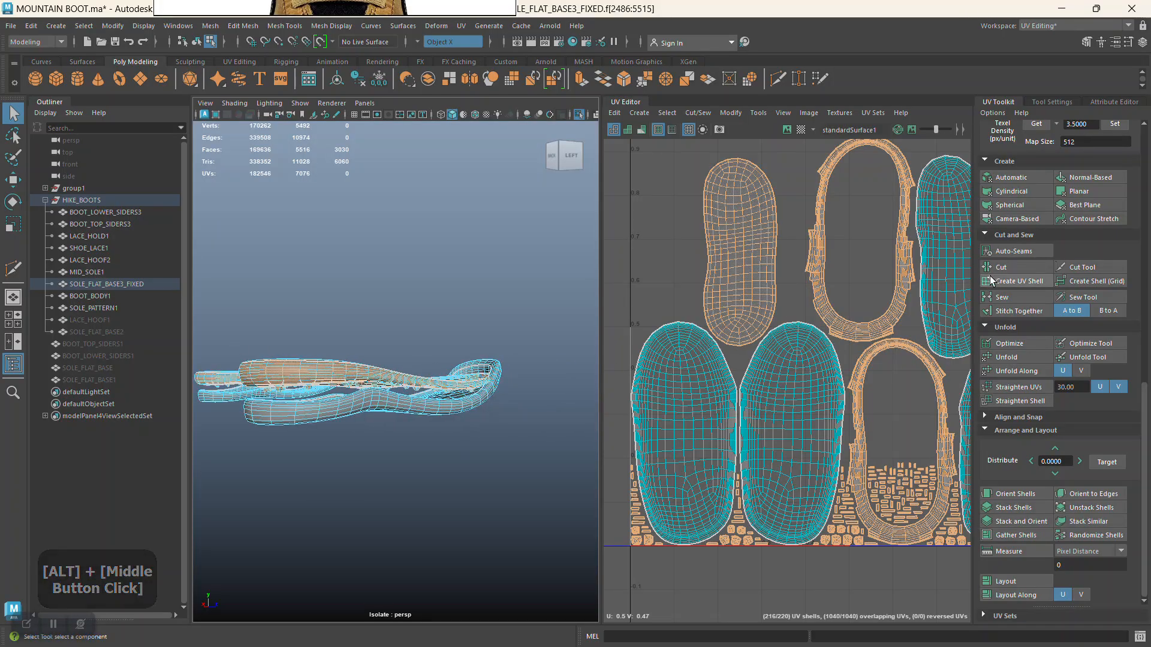
{"action": "left_click", "coordinate": [1008, 220]}
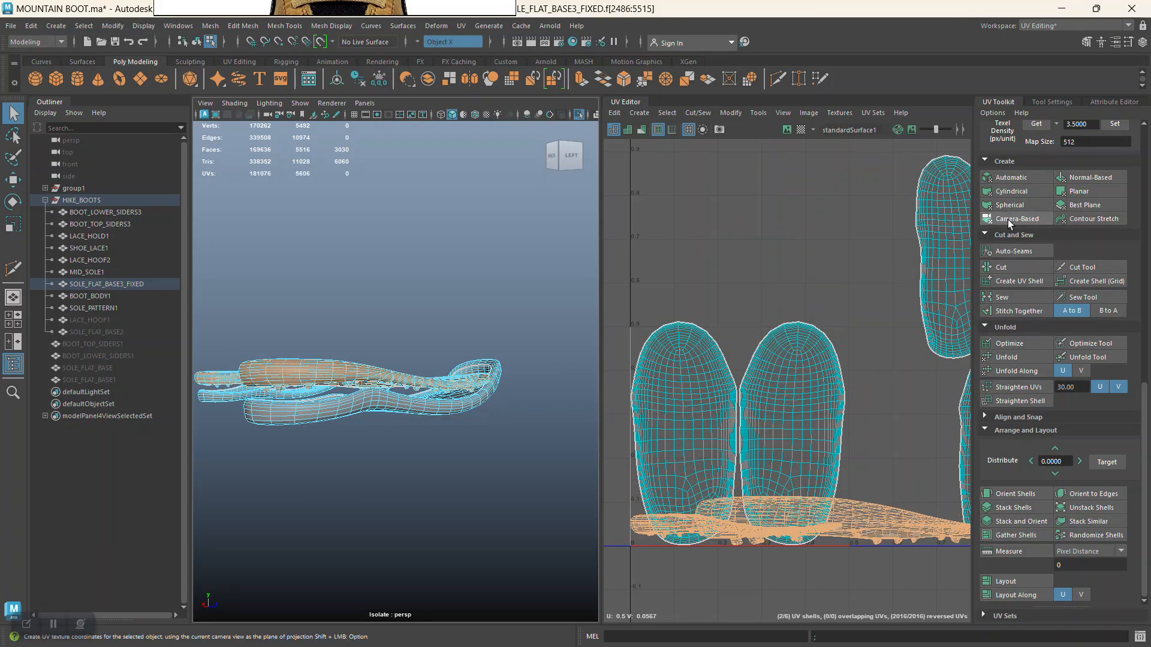
{"action": "middle_click_drag", "start_coordinate": [835, 422], "coordinate": [812, 380], "text": "alt"}
Select the edge loop running around the upper sole piece's side and cut the UVs along it
{"action": "left_click_drag", "start_coordinate": [377, 383], "coordinate": [375, 393], "text": "alt"}
{"action": "scroll", "coordinate": [376, 393], "scroll_direction": "up", "scroll_amount": 3}
{"action": "middle_click_drag", "start_coordinate": [376, 393], "coordinate": [374, 374], "text": "alt"}
{"action": "scroll", "coordinate": [387, 389], "scroll_direction": "up", "scroll_amount": 3}
{"action": "middle_click_drag", "start_coordinate": [408, 431], "coordinate": [383, 365], "text": "alt"}
{"action": "right_click_drag", "start_coordinate": [384, 367], "coordinate": [378, 279]}
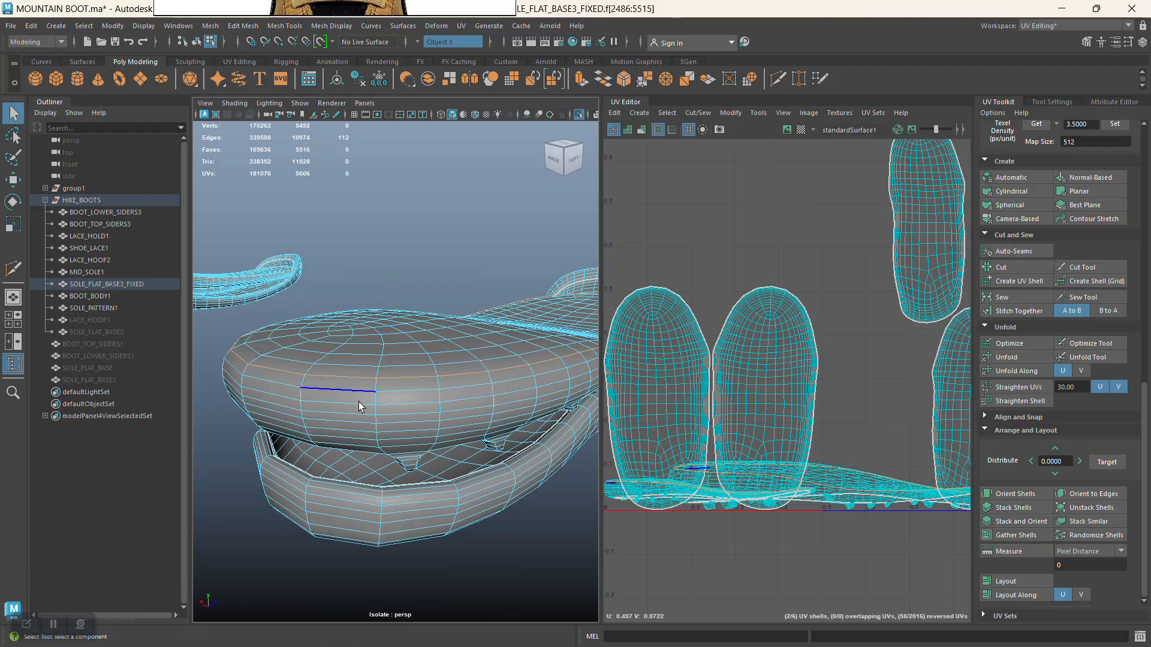
{"action": "double_click", "coordinate": [348, 402]}
{"action": "left_click_drag", "start_coordinate": [351, 401], "coordinate": [356, 413], "text": "alt"}
{"action": "right_click_drag", "start_coordinate": [355, 414], "coordinate": [336, 393], "text": "alt"}
{"action": "left_click_drag", "start_coordinate": [336, 393], "coordinate": [375, 403], "text": "alt"}
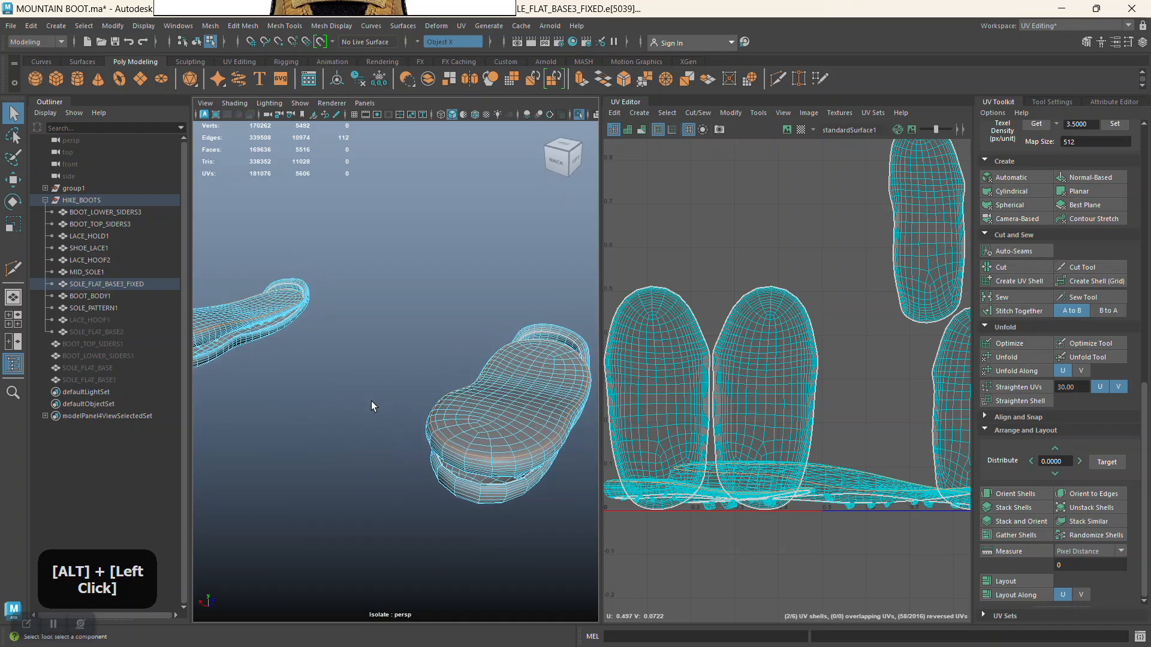
{"action": "middle_click_drag", "start_coordinate": [375, 403], "coordinate": [464, 416], "text": "alt"}
{"action": "left_click_drag", "start_coordinate": [464, 416], "coordinate": [410, 403], "text": "alt"}
{"action": "middle_click_drag", "start_coordinate": [410, 402], "coordinate": [411, 381], "text": "alt"}
{"action": "right_click_drag", "start_coordinate": [411, 380], "coordinate": [404, 513], "text": "alt"}
{"action": "left_click_drag", "start_coordinate": [404, 514], "coordinate": [420, 424], "text": "alt"}
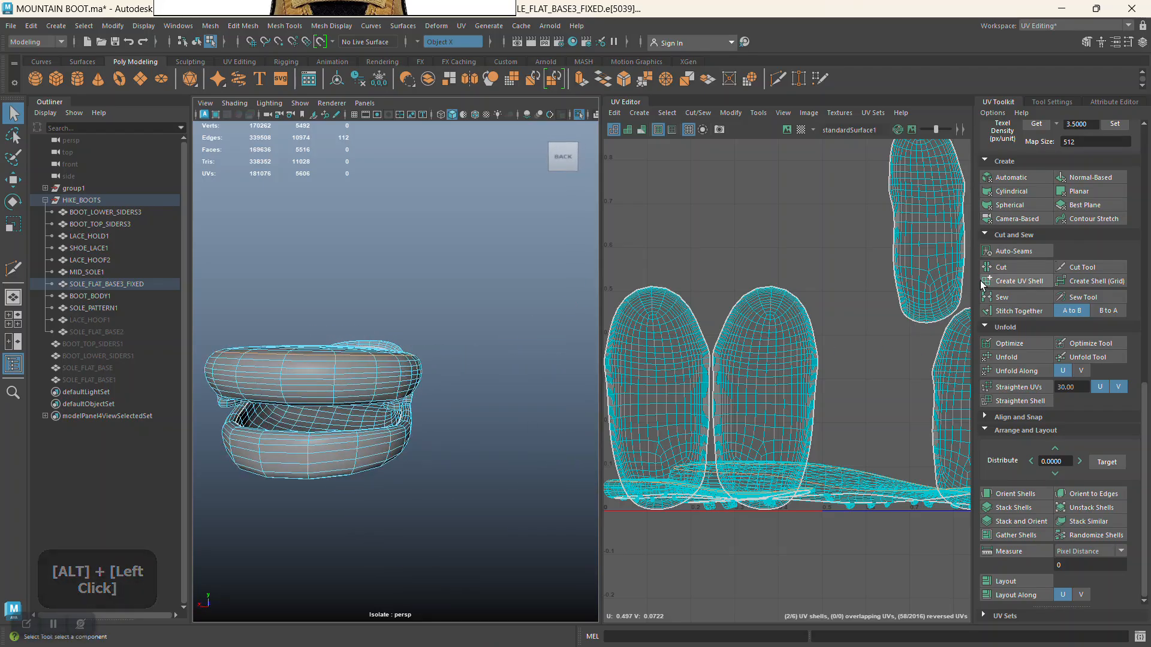
Select the upper sole piece's projected UV shells and unfold them
{"action": "middle_click_drag", "start_coordinate": [850, 430], "coordinate": [797, 409], "text": "alt"}
{"action": "right_click_drag", "start_coordinate": [812, 398], "coordinate": [758, 379]}
{"action": "left_click_drag", "start_coordinate": [808, 409], "coordinate": [800, 549]}
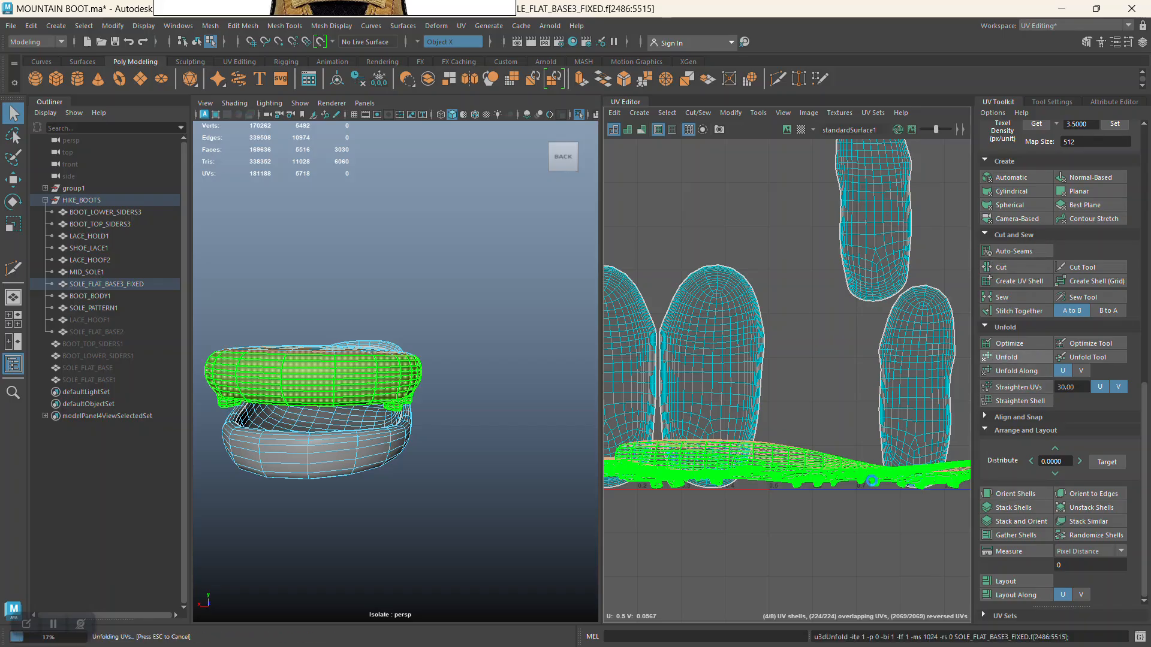
{"action": "middle_click_drag", "start_coordinate": [791, 538], "coordinate": [815, 521], "text": "alt"}
{"action": "left_click_drag", "start_coordinate": [529, 502], "coordinate": [430, 418], "text": "alt"}
{"action": "right_click_drag", "start_coordinate": [430, 418], "coordinate": [443, 432], "text": "alt"}
{"action": "left_click_drag", "start_coordinate": [444, 431], "coordinate": [434, 442], "text": "alt"}
{"action": "right_click_drag", "start_coordinate": [434, 441], "coordinate": [401, 419], "text": "alt"}
{"action": "middle_click_drag", "start_coordinate": [401, 419], "coordinate": [341, 450], "text": "alt"}
{"action": "left_click_drag", "start_coordinate": [341, 450], "coordinate": [455, 454], "text": "alt"}
{"action": "right_click_drag", "start_coordinate": [456, 455], "coordinate": [469, 453], "text": "alt"}
{"action": "middle_click_drag", "start_coordinate": [469, 453], "coordinate": [448, 394], "text": "alt"}
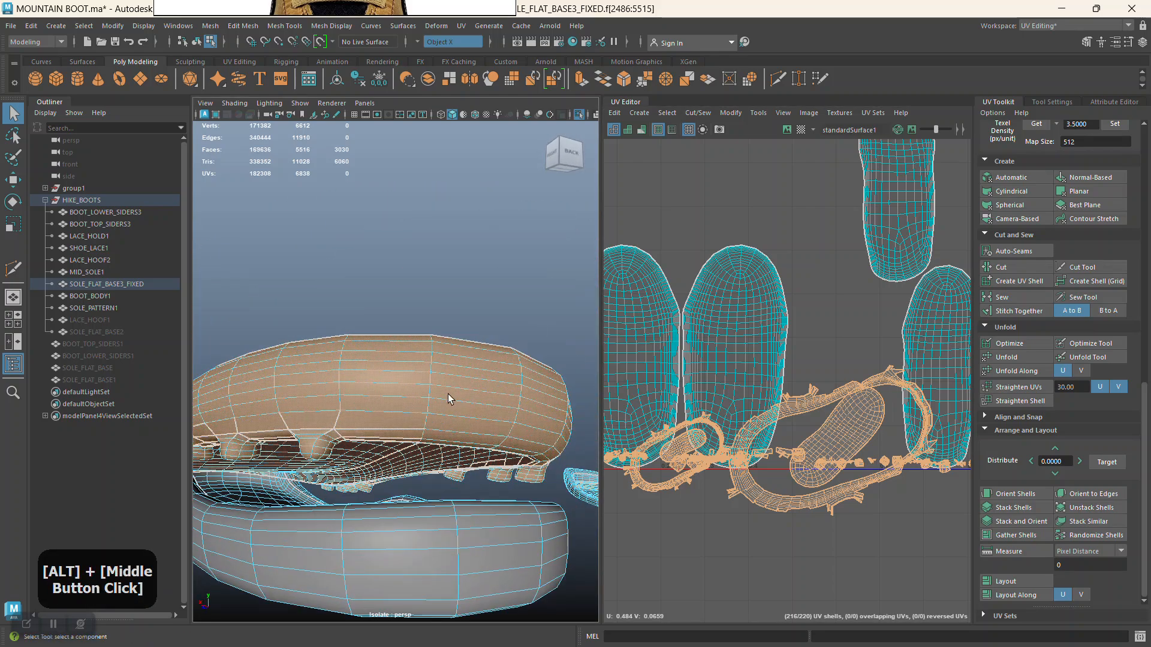
Return to object mode and examine the lugs of the smoothed sole with nothing selected
{"action": "right_click_drag", "start_coordinate": [448, 394], "coordinate": [483, 283]}
{"action": "left_click", "coordinate": [420, 366]}
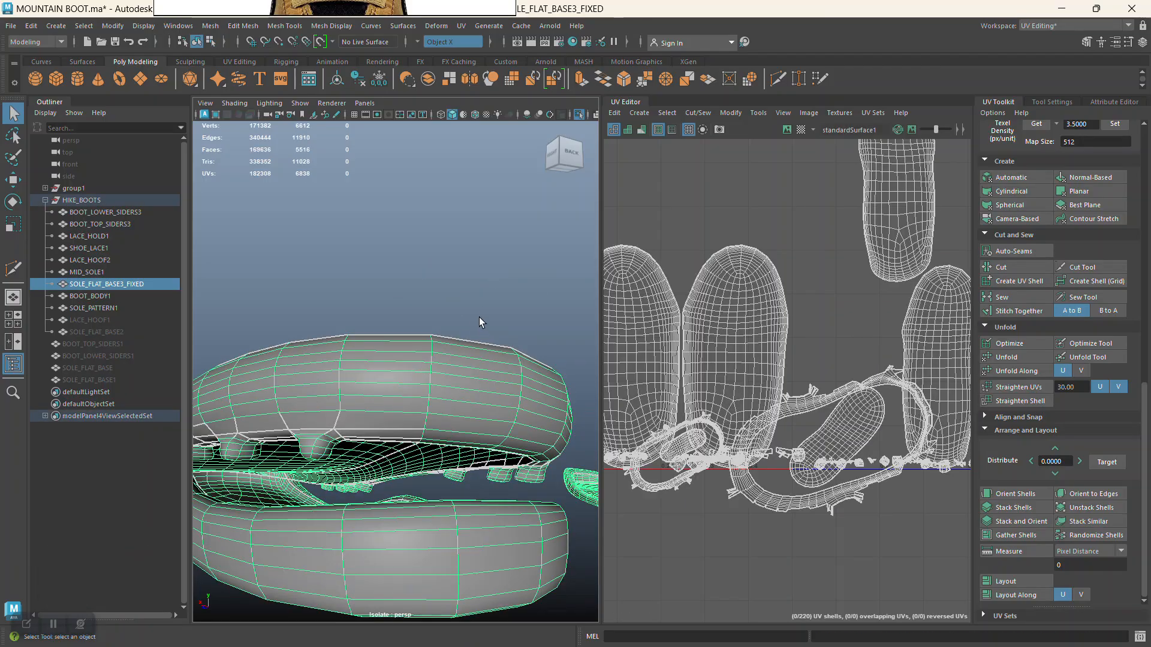
{"action": "left_click", "coordinate": [470, 304]}
{"action": "left_click_drag", "start_coordinate": [470, 304], "coordinate": [469, 381], "text": "alt"}
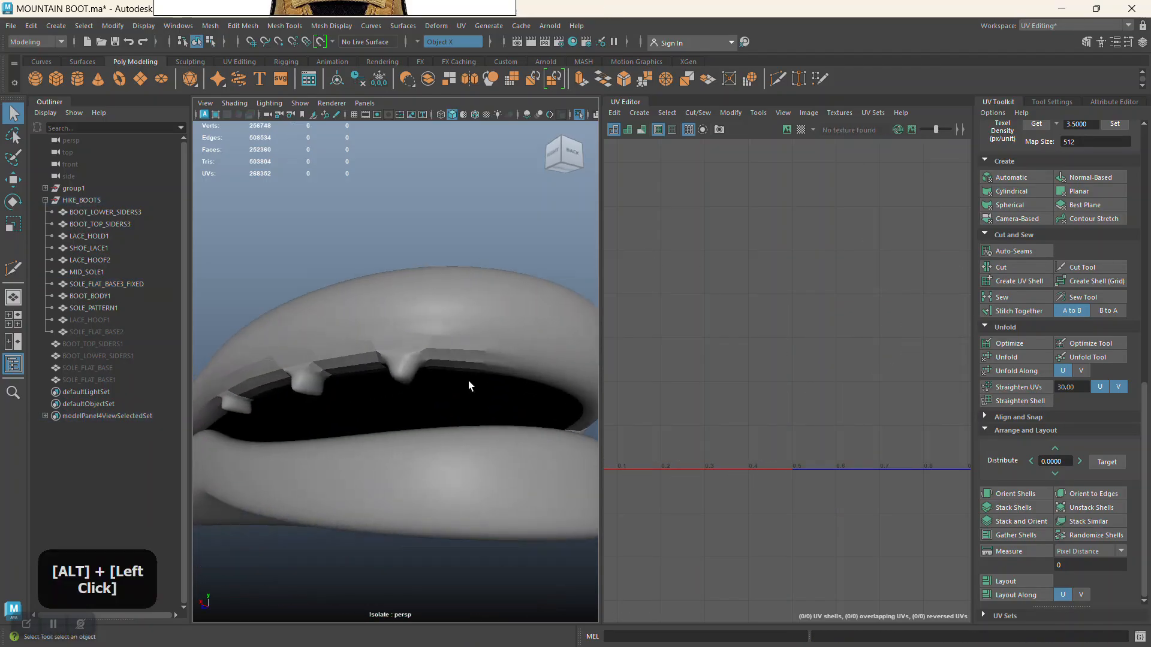
{"action": "right_click_drag", "start_coordinate": [494, 465], "coordinate": [380, 440], "text": "alt"}
{"action": "left_click_drag", "start_coordinate": [380, 439], "coordinate": [326, 478], "text": "alt"}
{"action": "middle_click_drag", "start_coordinate": [326, 478], "coordinate": [331, 484], "text": "alt"}
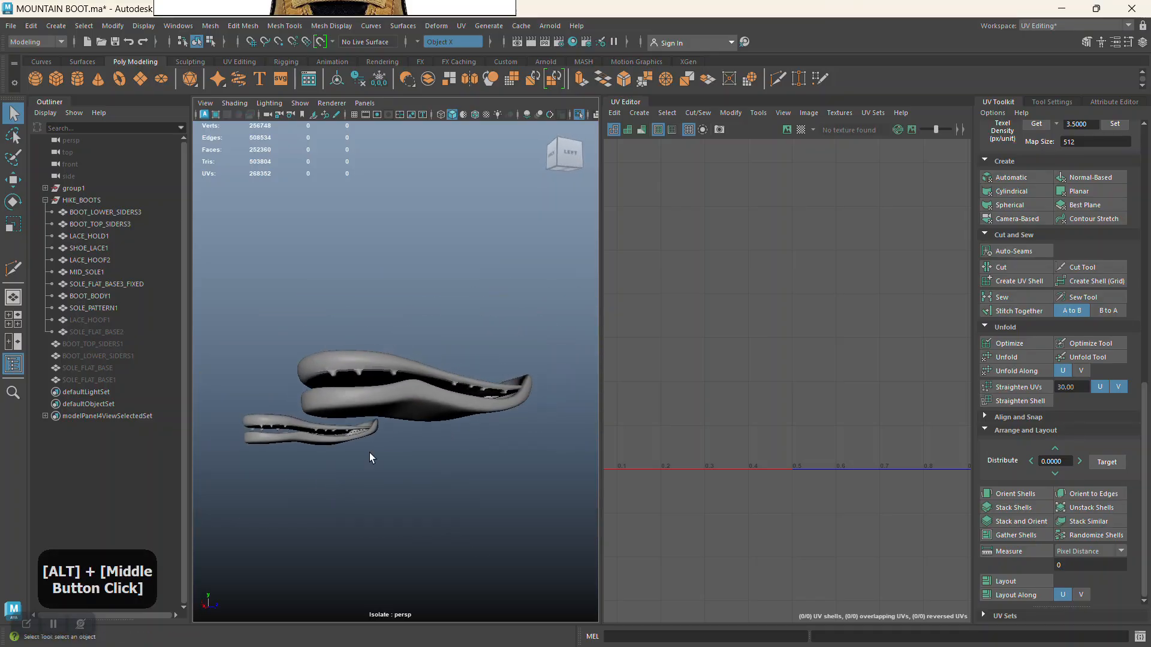
{"action": "left_click_drag", "start_coordinate": [331, 487], "coordinate": [419, 495], "text": "alt"}
{"action": "middle_click_drag", "start_coordinate": [419, 496], "coordinate": [486, 480], "text": "alt"}
{"action": "right_click_drag", "start_coordinate": [486, 480], "coordinate": [466, 465], "text": "alt"}
Undo the unfold, the UV cut and the camera-based projection on the upper sole piece
{"action": "key", "text": "ctrl+z"}
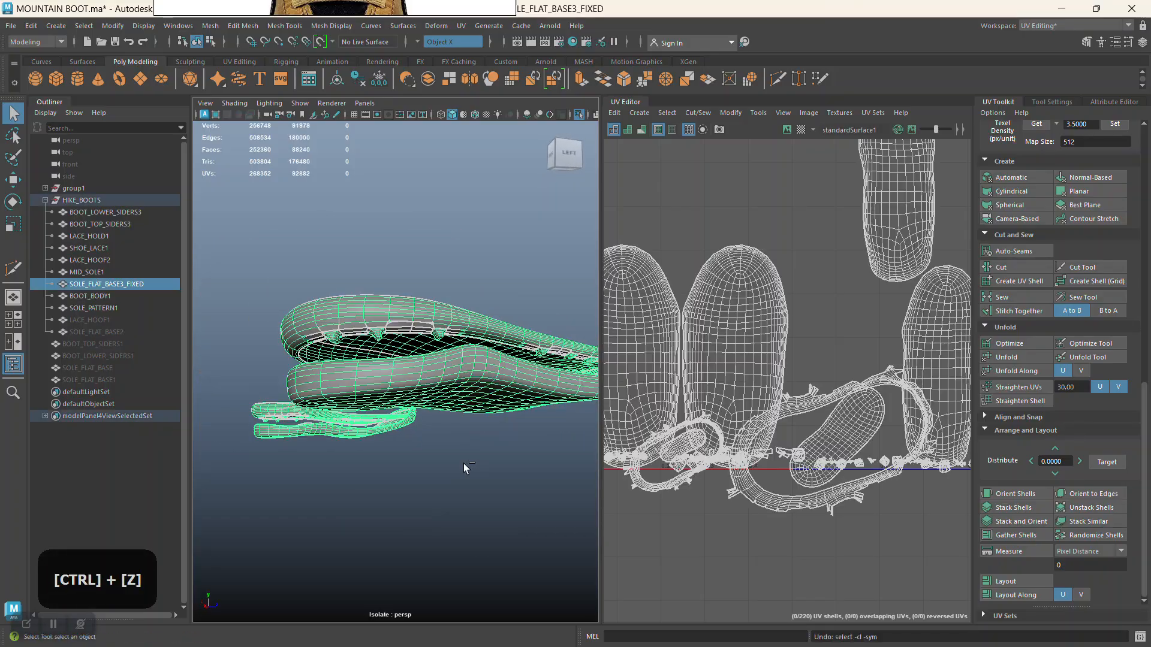
{"action": "key", "text": "ctrl+z"}
{"action": "key", "text": "ctrl+z"}
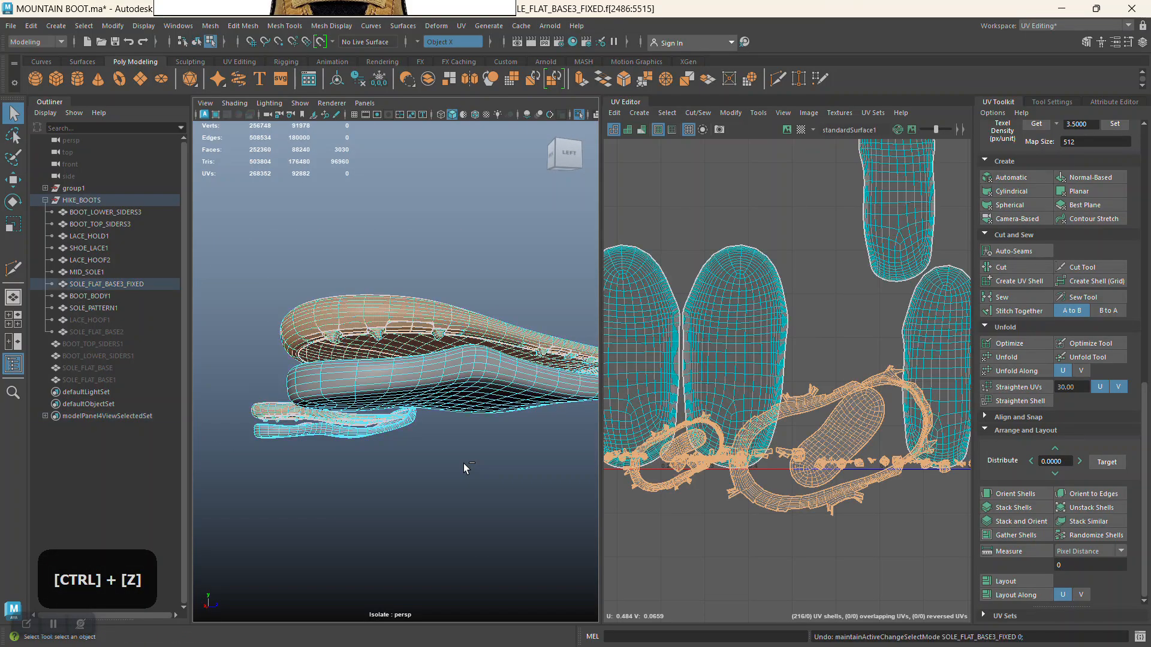
{"action": "key", "text": "ctrl+z"}
{"action": "key", "text": "ctrl+z"}
{"action": "key", "text": "ctrl+z"}
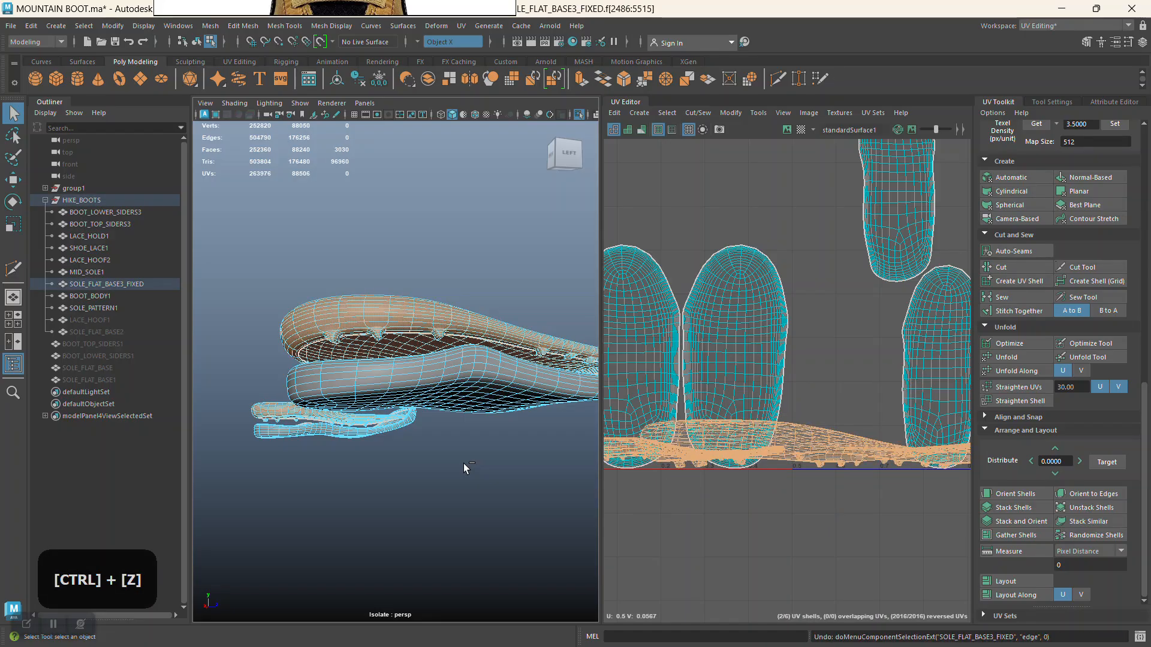
{"action": "key", "text": "ctrl+z"}
{"action": "key", "text": "ctrl+z"}
{"action": "key", "text": "ctrl+z"}
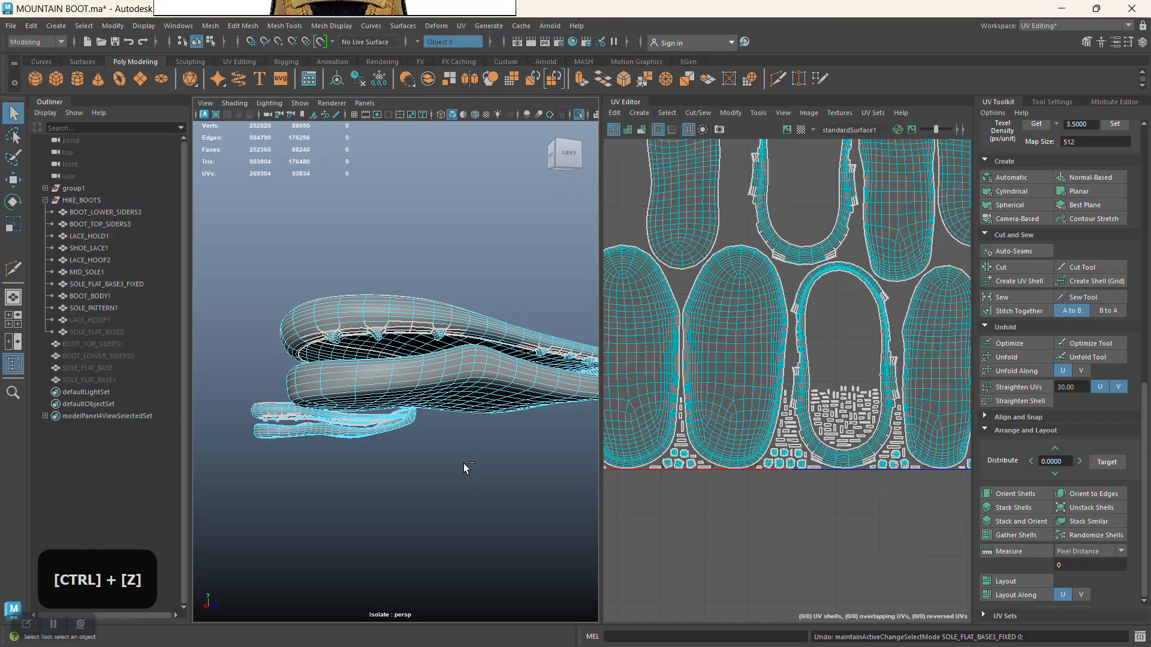
Undo the latest edge loops inserted around the lug bases
{"action": "key", "text": "ctrl+z"}
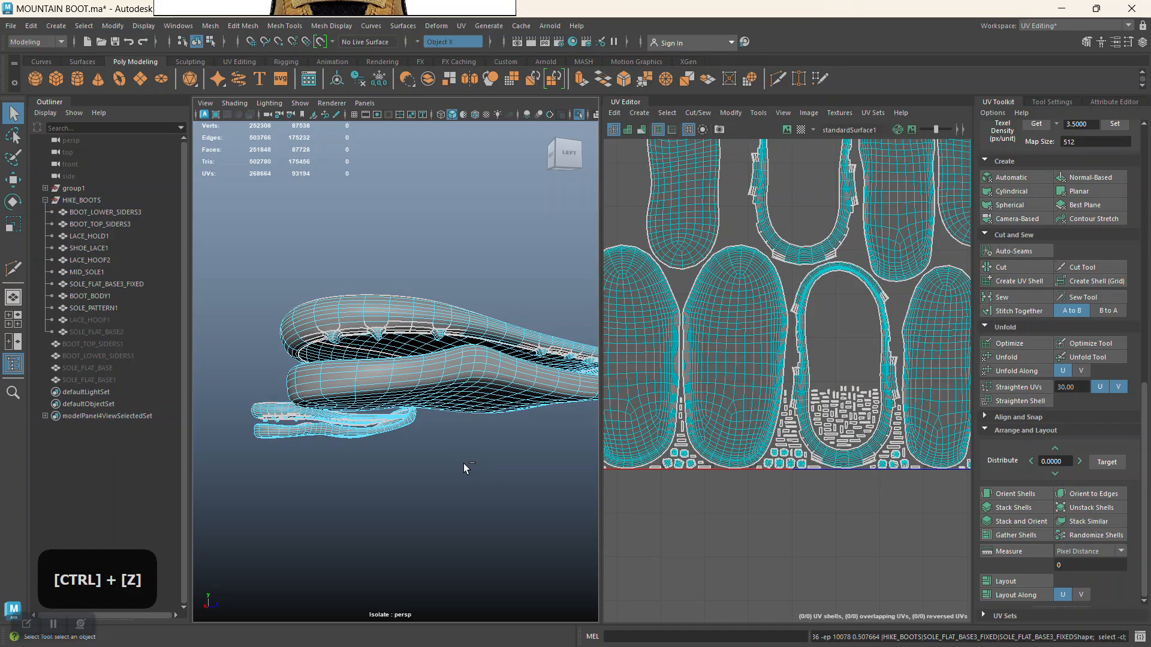
{"action": "right_click_drag", "start_coordinate": [465, 468], "coordinate": [489, 476], "text": "alt"}
{"action": "key", "text": "ctrl+z"}
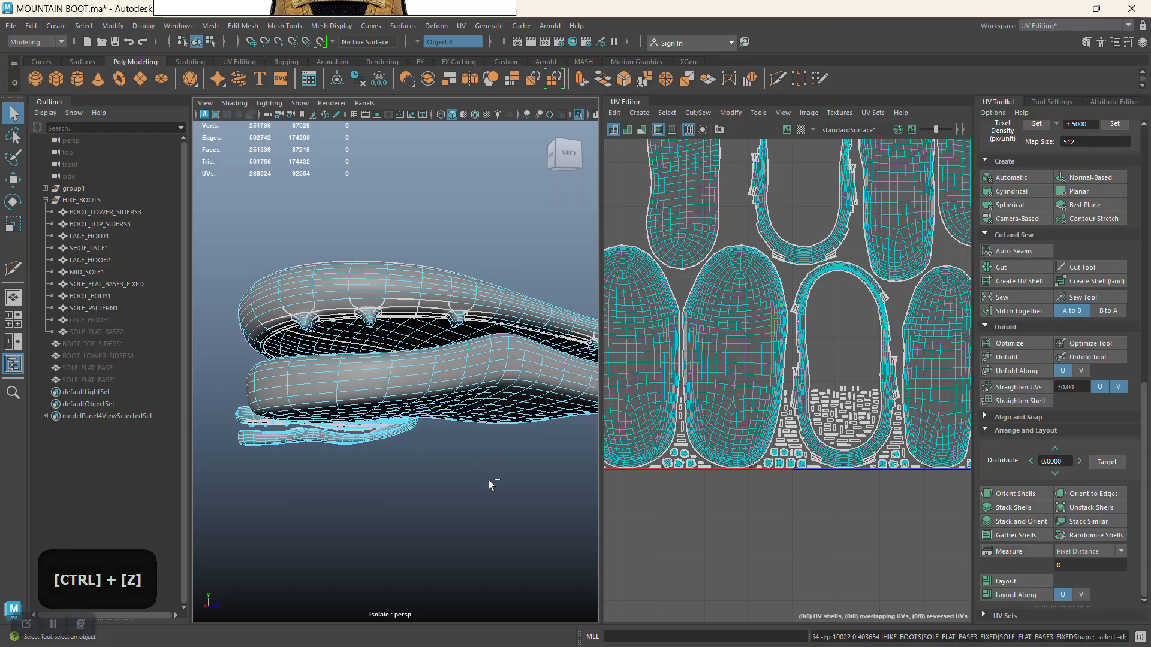
{"action": "right_click_drag", "start_coordinate": [468, 285], "coordinate": [466, 290], "text": "alt"}
{"action": "middle_click_drag", "start_coordinate": [465, 290], "coordinate": [470, 207], "text": "alt"}
{"action": "right_click_drag", "start_coordinate": [459, 174], "coordinate": [487, 152]}
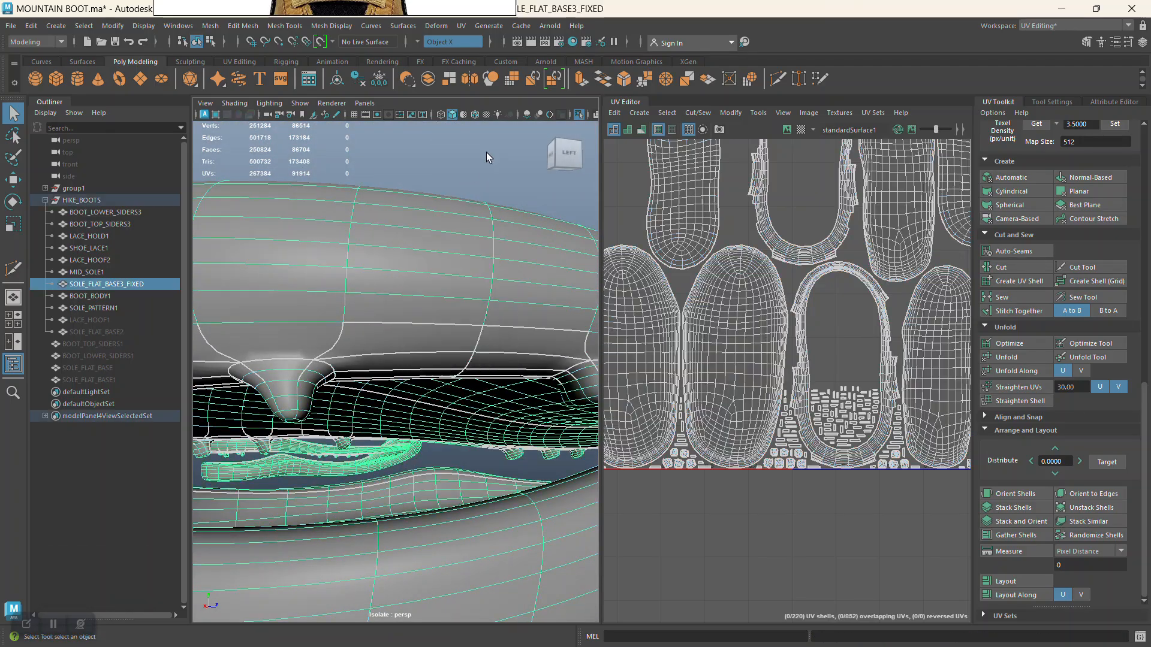
Undo the earlier lug edge loops further back and turn off the sole's smooth preview
{"action": "left_click", "coordinate": [486, 153]}
{"action": "right_click_drag", "start_coordinate": [458, 237], "coordinate": [434, 411], "text": "alt"}
{"action": "left_click", "coordinate": [385, 341]}
{"action": "left_click", "coordinate": [432, 295]}
{"action": "right_click_drag", "start_coordinate": [433, 302], "coordinate": [426, 331], "text": "alt"}
{"action": "left_click", "coordinate": [428, 342]}
{"action": "right_click_drag", "start_coordinate": [734, 338], "coordinate": [725, 284], "text": "alt"}
{"action": "left_click_drag", "start_coordinate": [399, 438], "coordinate": [401, 375], "text": "alt"}
{"action": "right_click_drag", "start_coordinate": [402, 375], "coordinate": [488, 377], "text": "alt"}
{"action": "left_click", "coordinate": [488, 377]}
{"action": "left_click_drag", "start_coordinate": [502, 453], "coordinate": [485, 403], "text": "alt"}
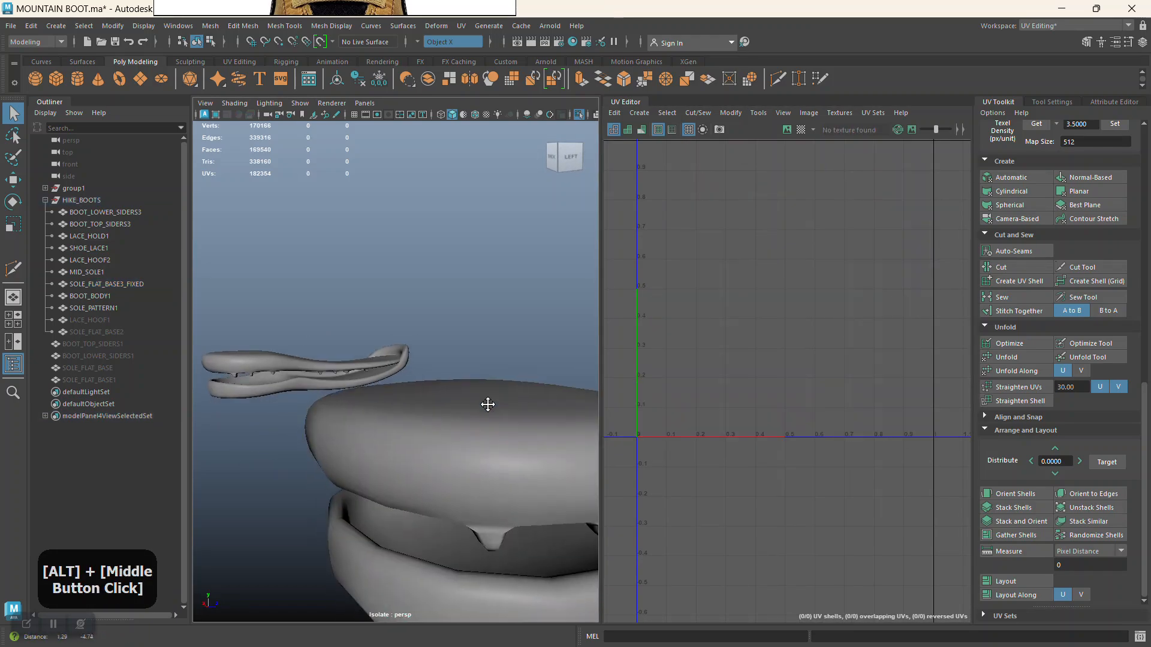
Examine the reverted sole's surface and lug bases from several angles, both selected and unselected
{"action": "left_click", "coordinate": [431, 429]}
{"action": "right_click_drag", "start_coordinate": [432, 429], "coordinate": [426, 387], "text": "alt"}
{"action": "left_click_drag", "start_coordinate": [453, 389], "coordinate": [428, 391], "text": "alt"}
{"action": "right_click_drag", "start_coordinate": [430, 390], "coordinate": [437, 431], "text": "alt"}
{"action": "middle_click_drag", "start_coordinate": [437, 432], "coordinate": [432, 425], "text": "alt"}
{"action": "right_click_drag", "start_coordinate": [432, 426], "coordinate": [420, 384], "text": "alt"}
{"action": "left_click_drag", "start_coordinate": [420, 383], "coordinate": [379, 362], "text": "alt"}
{"action": "right_click_drag", "start_coordinate": [435, 353], "coordinate": [440, 420], "text": "alt"}
{"action": "middle_click_drag", "start_coordinate": [440, 419], "coordinate": [442, 419], "text": "alt"}
{"action": "left_click_drag", "start_coordinate": [442, 420], "coordinate": [295, 450], "text": "alt"}
{"action": "right_click_drag", "start_coordinate": [296, 449], "coordinate": [414, 452], "text": "alt"}
{"action": "left_click", "coordinate": [409, 321]}
{"action": "left_click", "coordinate": [390, 423]}
{"action": "left_click", "coordinate": [418, 279]}
{"action": "left_click_drag", "start_coordinate": [407, 352], "coordinate": [398, 398], "text": "alt"}
{"action": "left_click", "coordinate": [393, 348]}
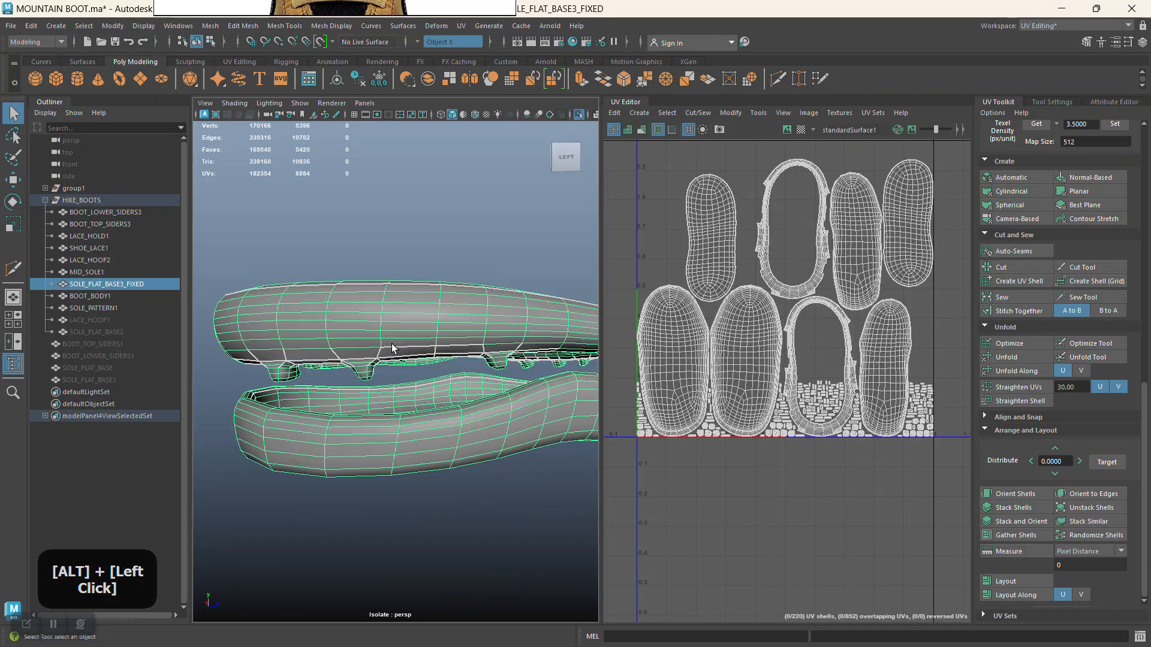
{"action": "left_click", "coordinate": [404, 244]}
{"action": "right_click_drag", "start_coordinate": [404, 244], "coordinate": [381, 337], "text": "alt"}
{"action": "left_click", "coordinate": [418, 307]}
{"action": "left_click", "coordinate": [434, 252]}
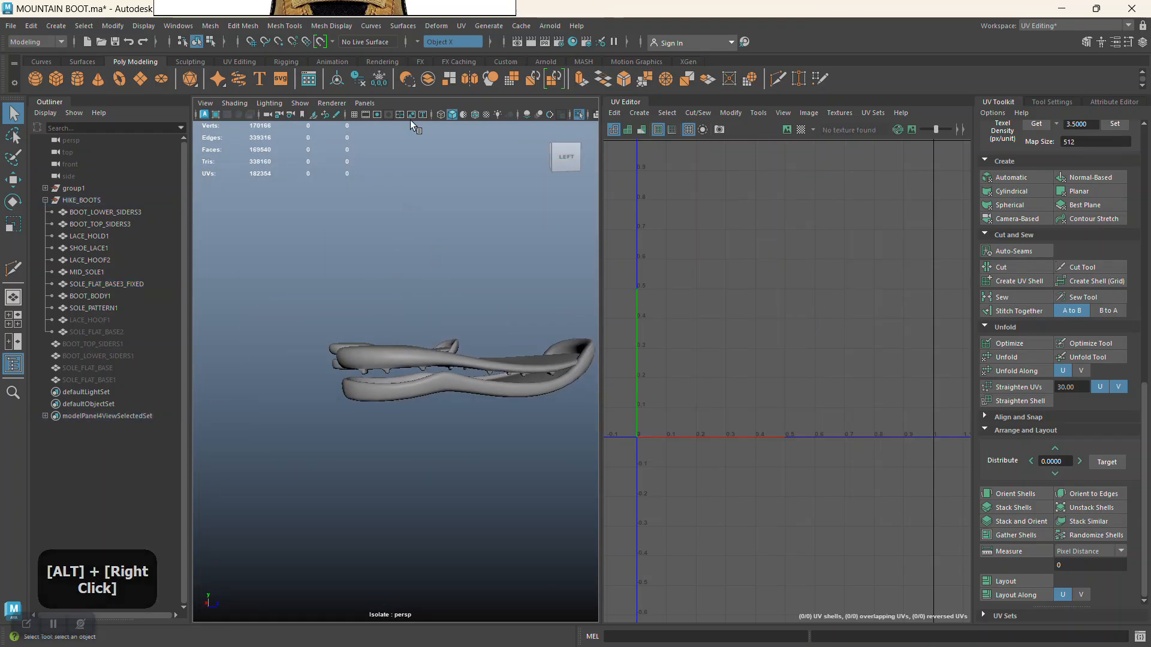
Turn symmetry off and select the SOLE_FLAT_BASE3_FIXED mesh
{"action": "left_click", "coordinate": [444, 42]}
{"action": "left_click", "coordinate": [439, 50]}
{"action": "right_click_drag", "start_coordinate": [368, 256], "coordinate": [398, 342], "text": "alt"}
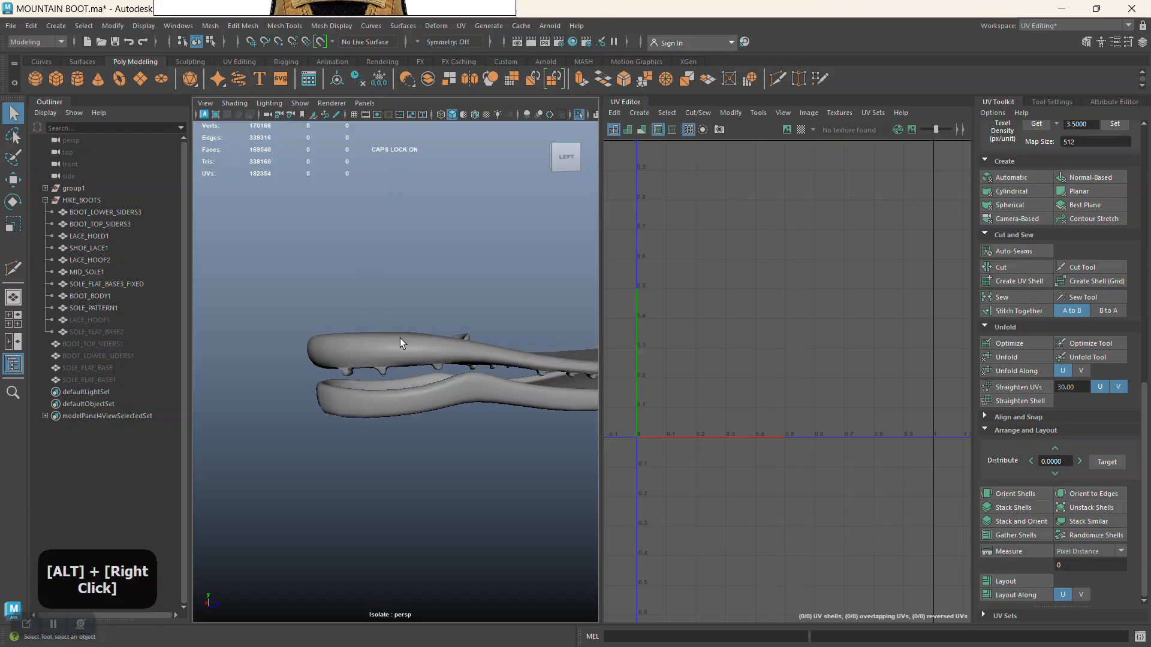
{"action": "left_click_drag", "start_coordinate": [398, 342], "coordinate": [424, 380], "text": "alt"}
{"action": "middle_click_drag", "start_coordinate": [423, 380], "coordinate": [387, 362], "text": "alt"}
{"action": "right_click_drag", "start_coordinate": [387, 362], "coordinate": [381, 360], "text": "alt"}
{"action": "left_click_drag", "start_coordinate": [381, 359], "coordinate": [384, 407], "text": "alt"}
{"action": "right_click_drag", "start_coordinate": [383, 408], "coordinate": [374, 430], "text": "alt"}
{"action": "middle_click_drag", "start_coordinate": [374, 430], "coordinate": [380, 386], "text": "alt"}
{"action": "left_click_drag", "start_coordinate": [380, 385], "coordinate": [386, 355], "text": "alt"}
{"action": "right_click_drag", "start_coordinate": [386, 354], "coordinate": [384, 359], "text": "alt"}
{"action": "middle_click_drag", "start_coordinate": [384, 360], "coordinate": [367, 376], "text": "alt"}
{"action": "left_click", "coordinate": [367, 376]}
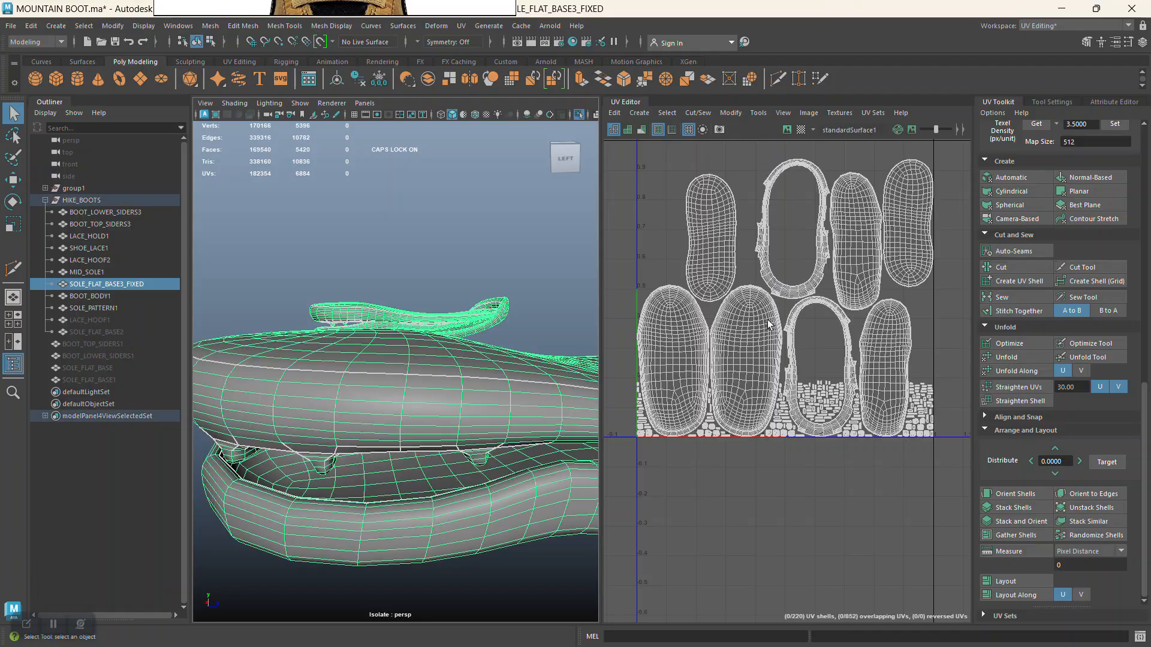
Save the current scene with the sole mesh selected
{"action": "right_click_drag", "start_coordinate": [401, 427], "coordinate": [401, 394], "text": "alt"}
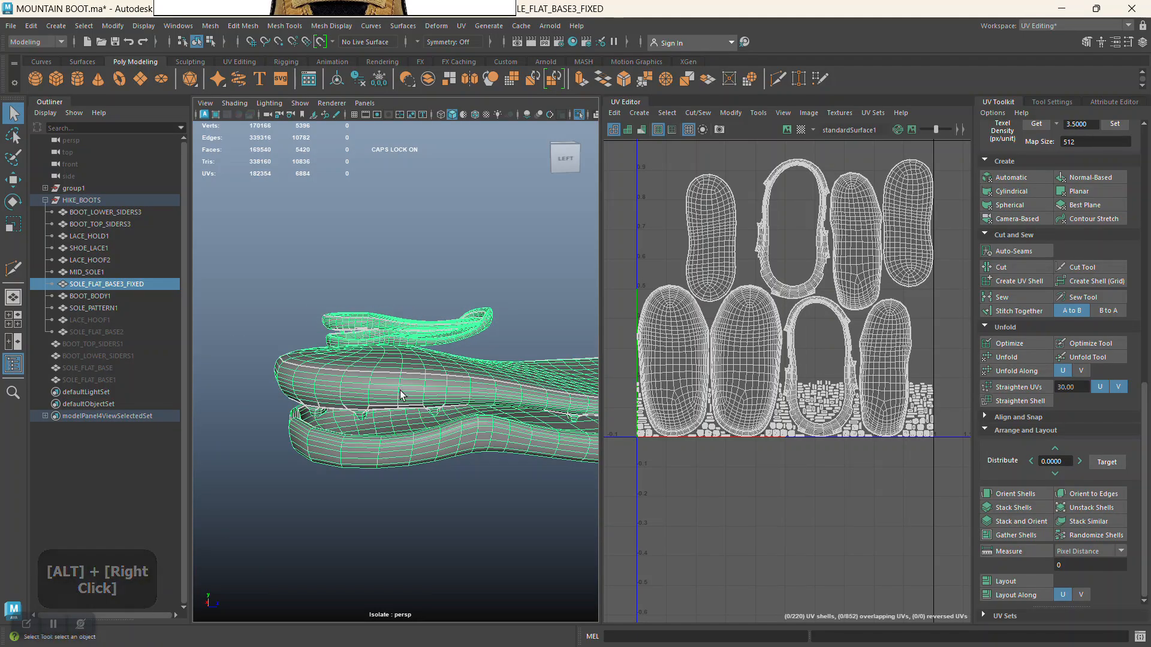
{"action": "right_click_drag", "start_coordinate": [401, 394], "coordinate": [406, 406], "text": "alt"}
{"action": "key", "text": "ctrl+s"}
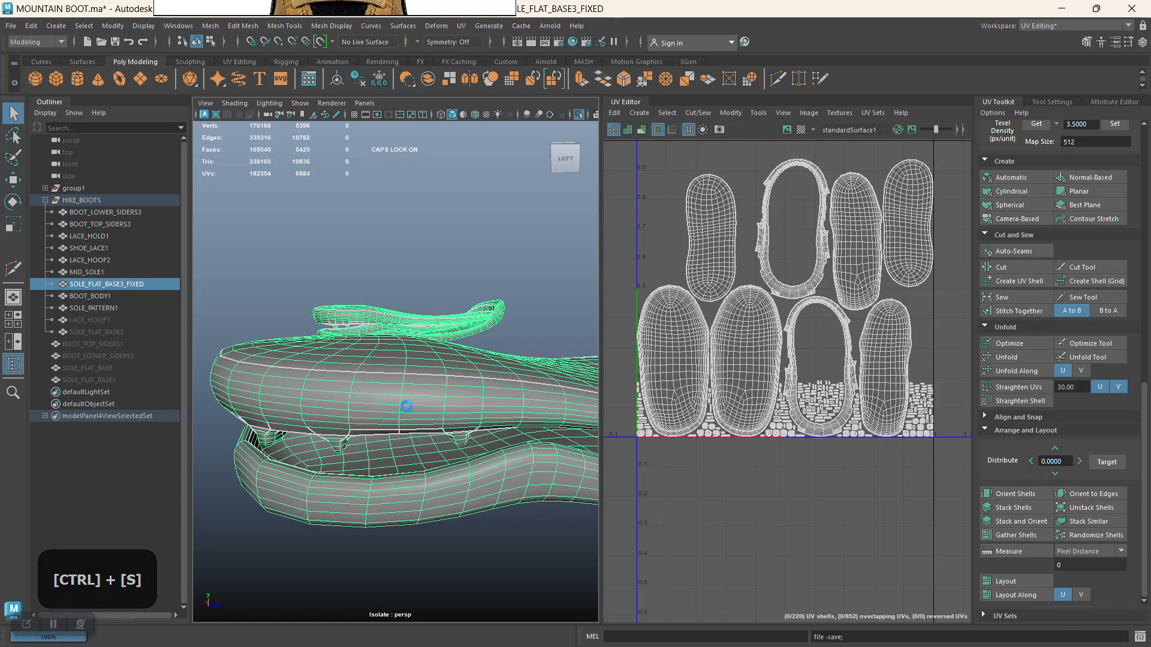
{"action": "right_click_drag", "start_coordinate": [473, 287], "coordinate": [410, 390], "text": "alt"}
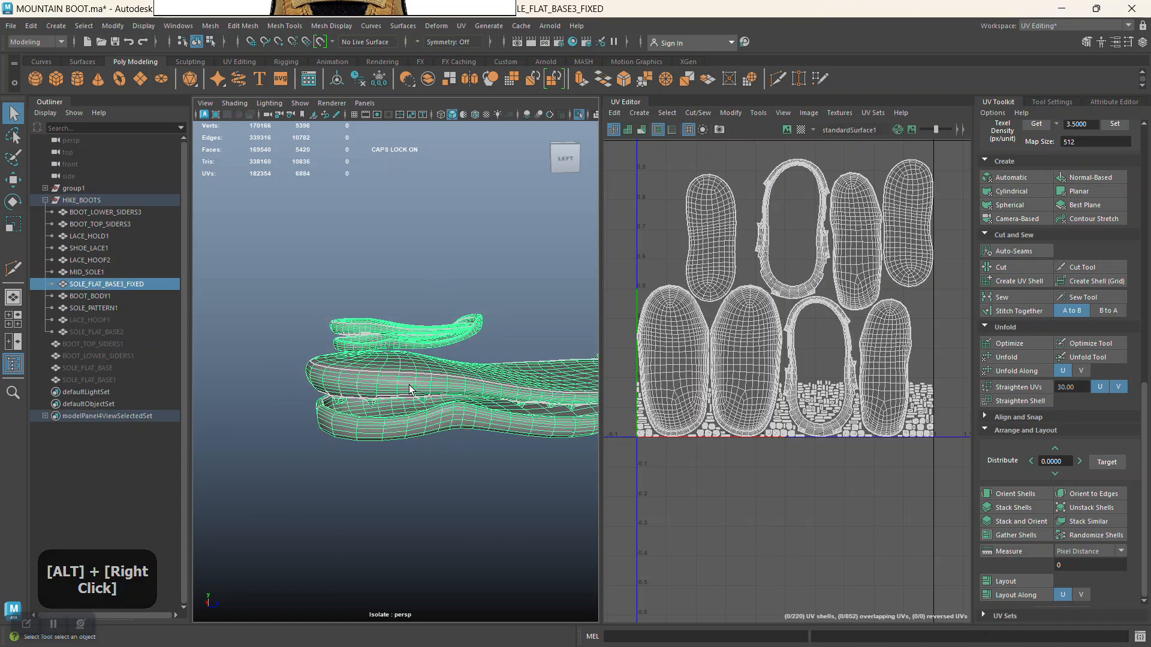
Export the selected fixed sole mesh as an OBJ named SOLE FLAT BASE FIXED in the ZEXPORT folder
{"action": "left_click", "coordinate": [10, 28]}
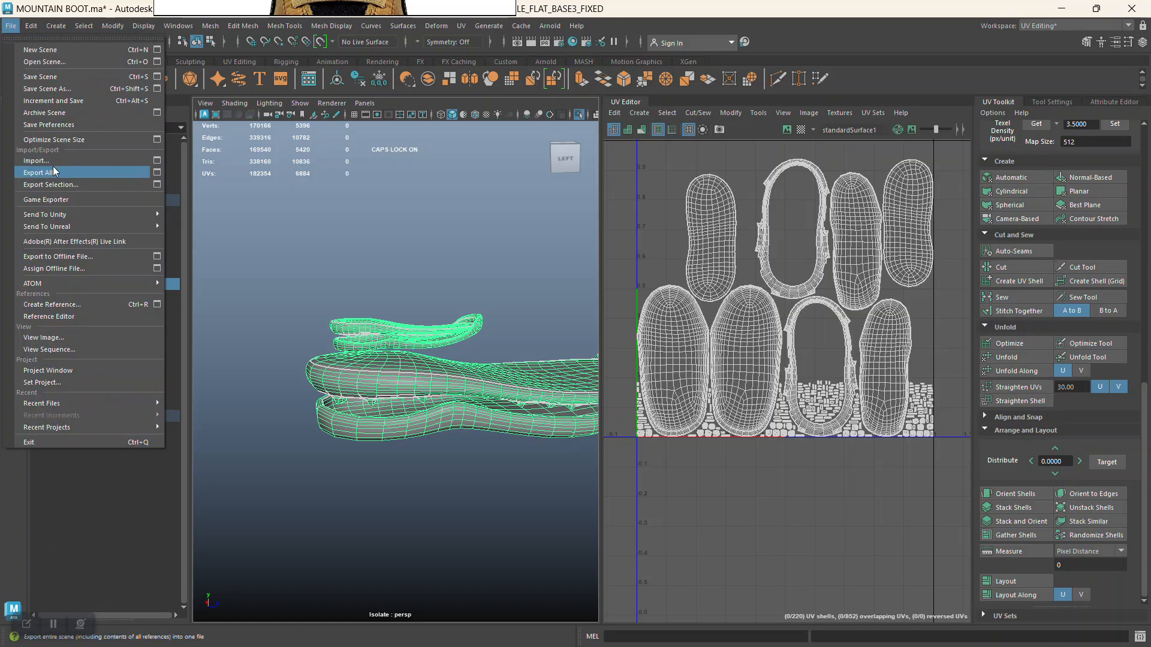
{"action": "left_click", "coordinate": [52, 187]}
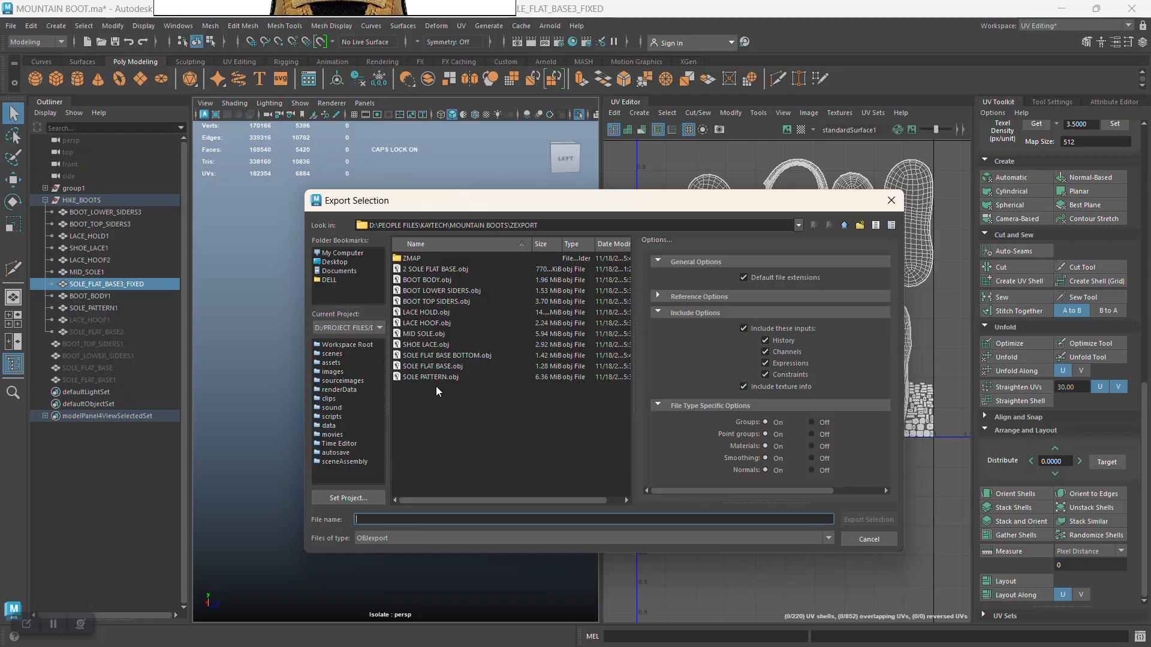
{"action": "left_click", "coordinate": [446, 358]}
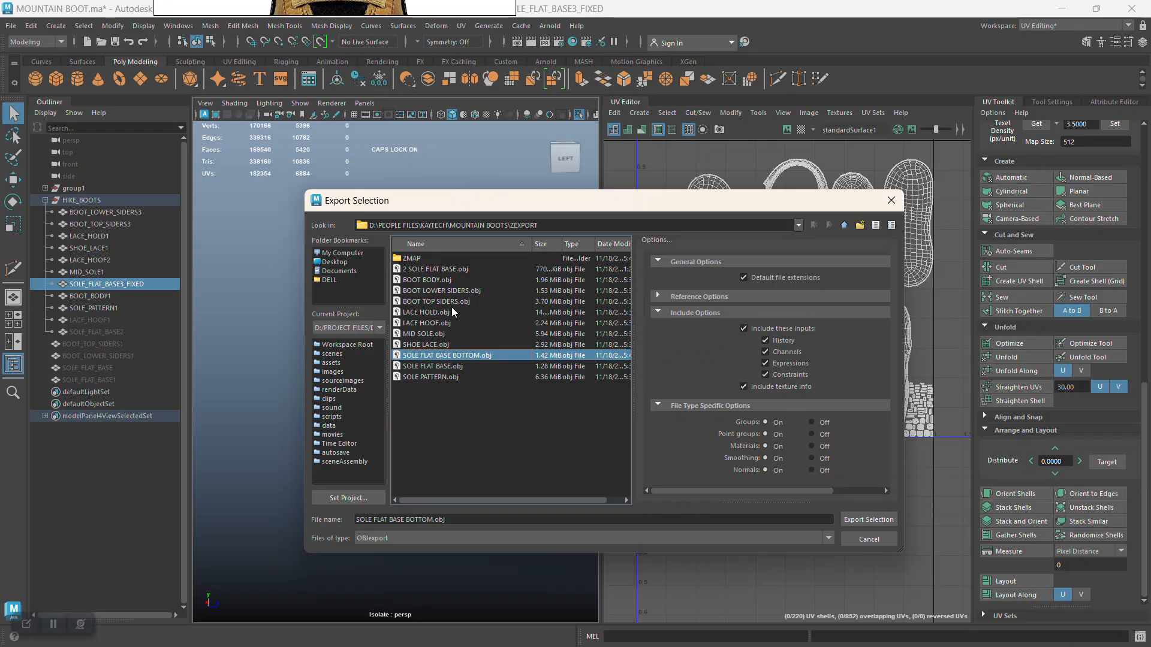
{"action": "left_click", "coordinate": [445, 368]}
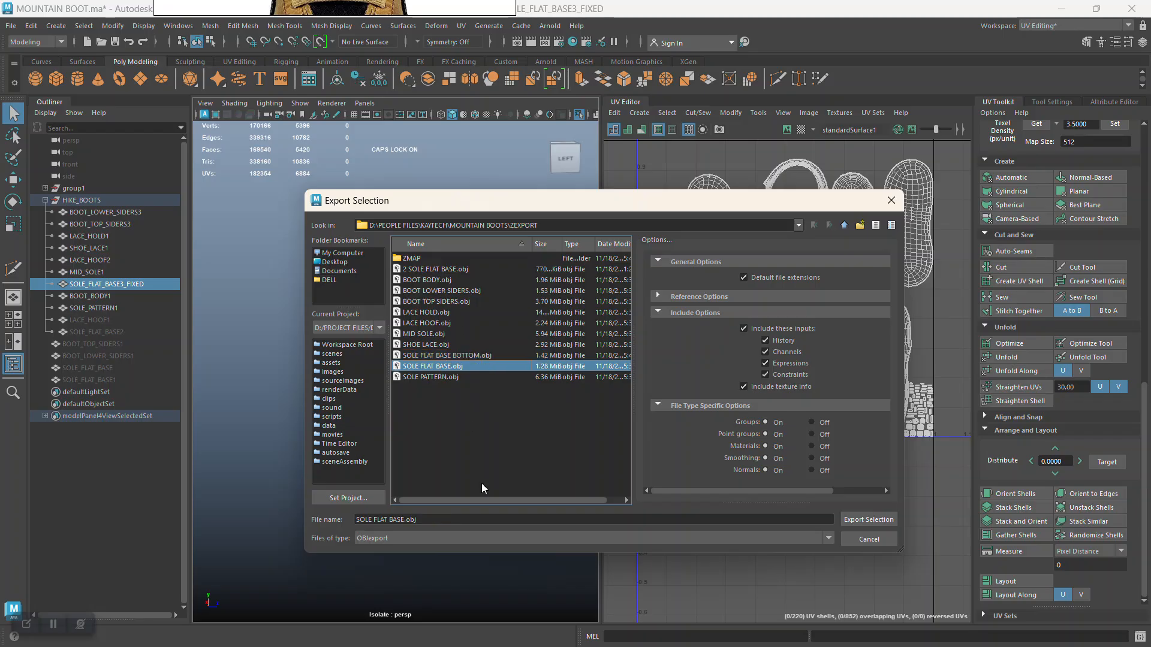
{"action": "left_click", "coordinate": [458, 520]}
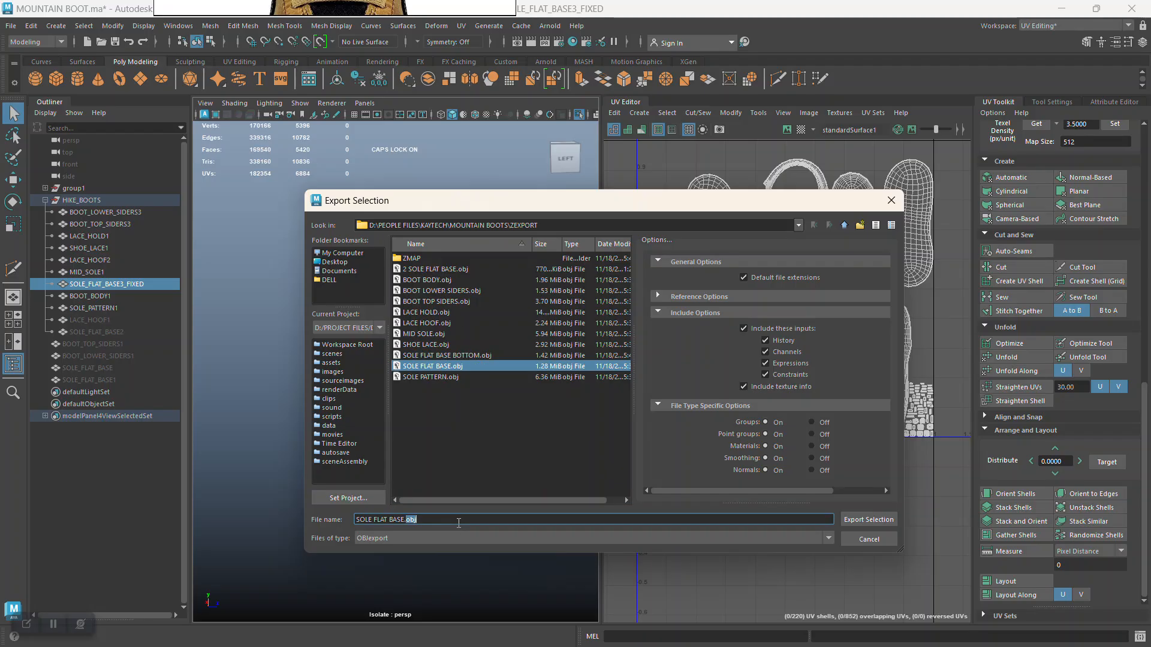
{"action": "key", "text": "BackSpace"}
{"action": "type", "text": "F"}
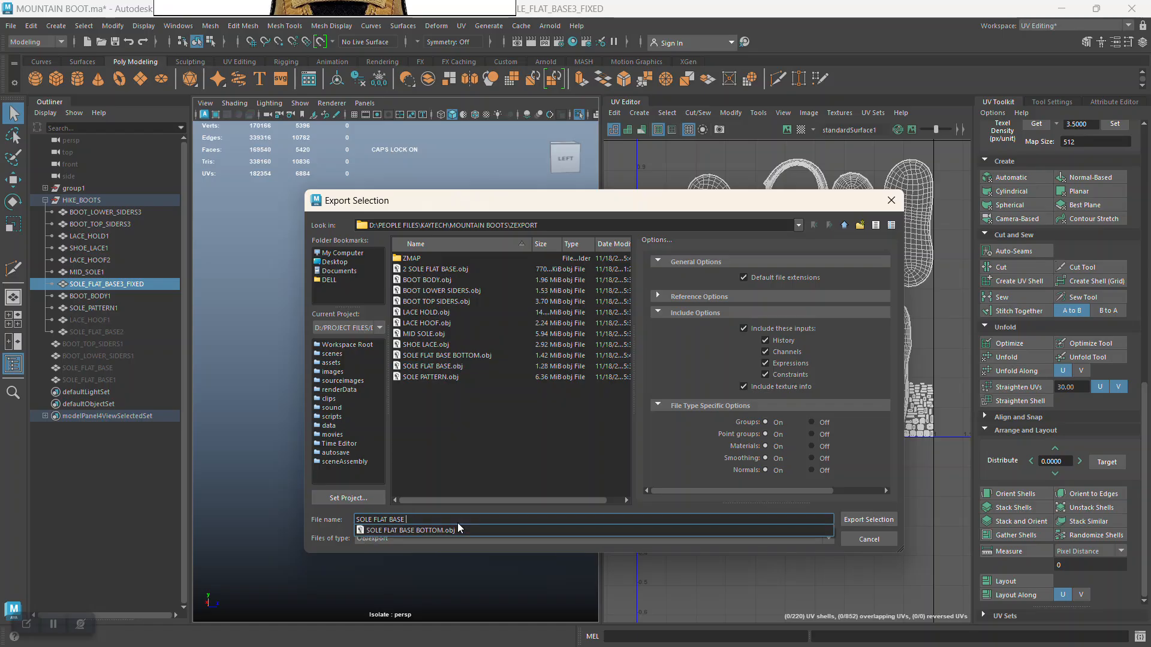
{"action": "type", "text": "IXED"}
{"action": "key", "text": "Return"}
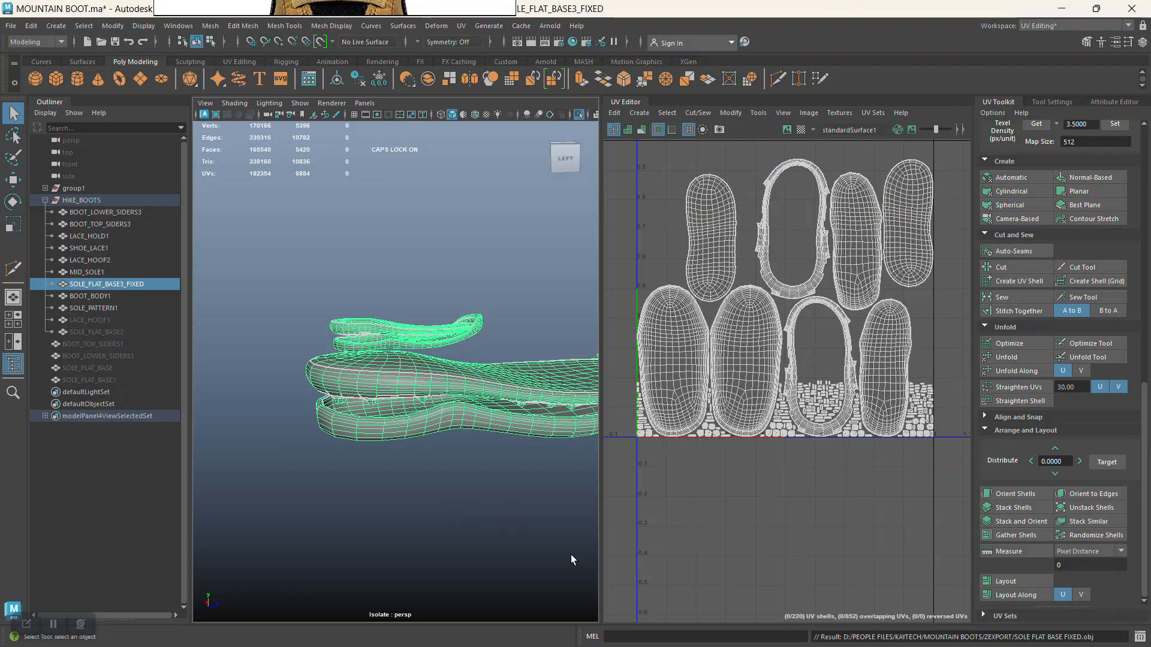
Switch to ZBrush, hide the SOLE FLAT BASE subtool and append a Sphere3D as a placeholder subtool
{"action": "key", "text": "alt+Tab"}
{"action": "key", "text": "alt+Tab"}
{"action": "left_click_drag", "start_coordinate": [687, 500], "coordinate": [998, 384], "text": "alt"}
{"action": "left_click", "coordinate": [1035, 357]}
{"action": "scroll", "coordinate": [1034, 347], "scroll_direction": "down", "scroll_amount": 5}
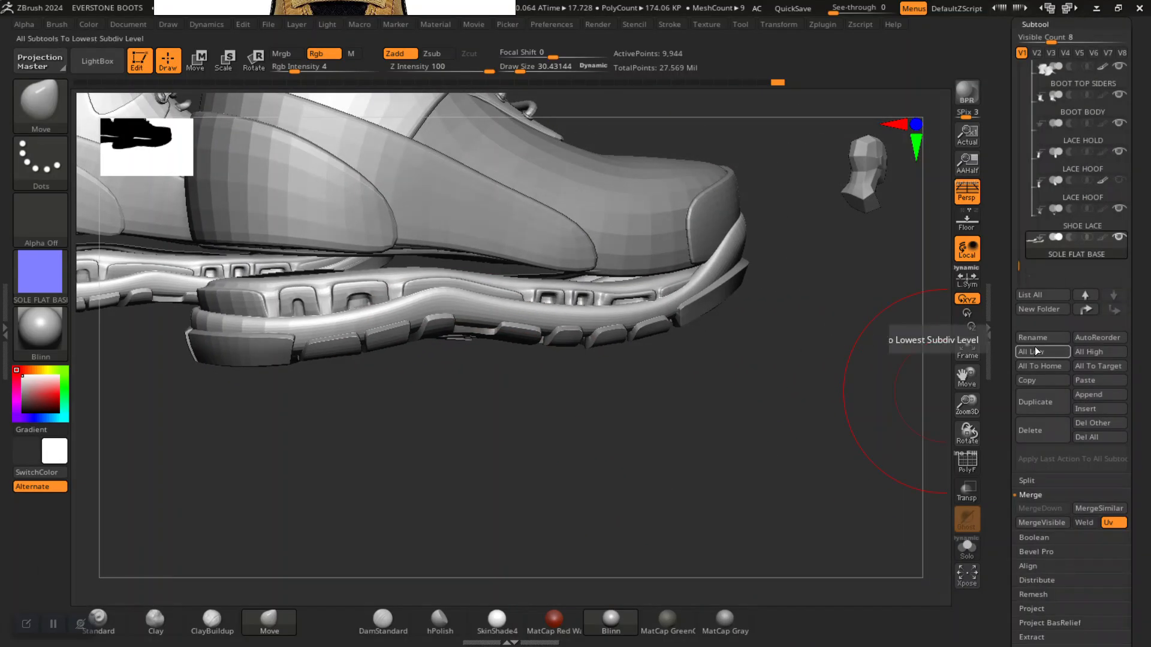
{"action": "left_click", "coordinate": [1118, 238]}
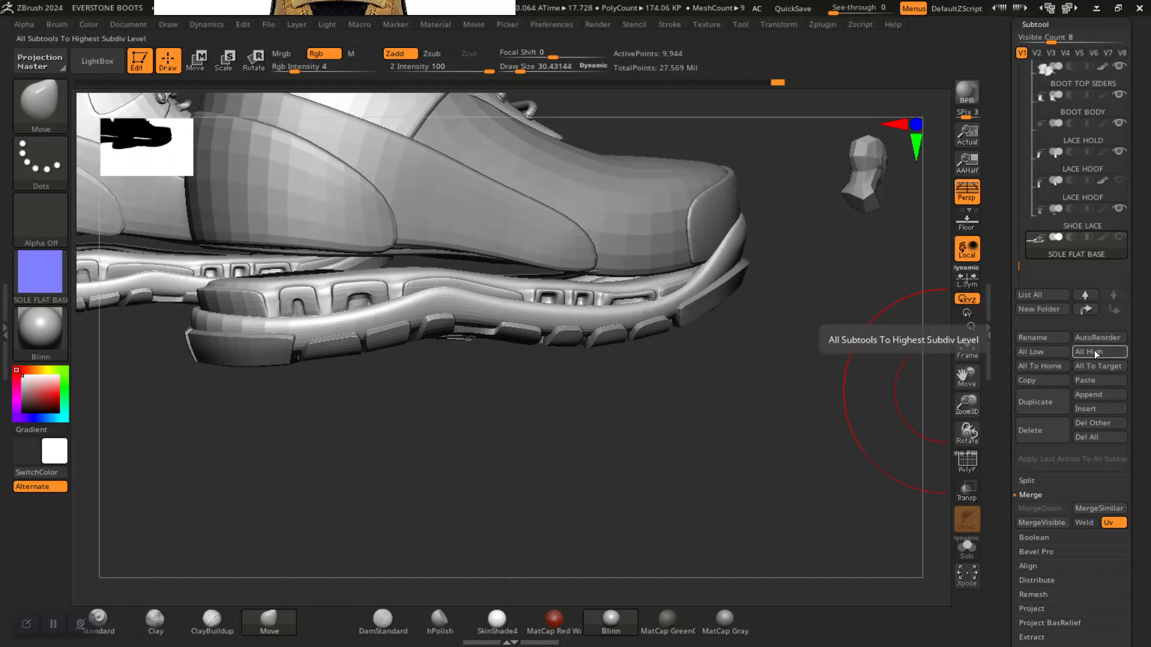
{"action": "left_click", "coordinate": [1090, 394]}
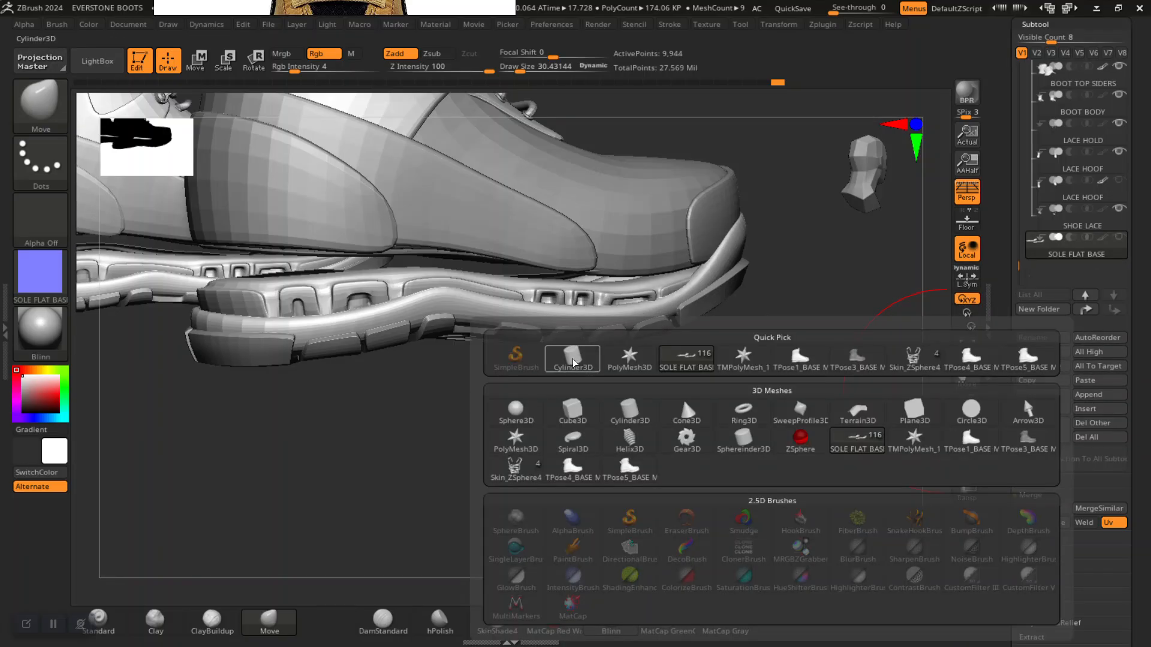
{"action": "left_click", "coordinate": [514, 411]}
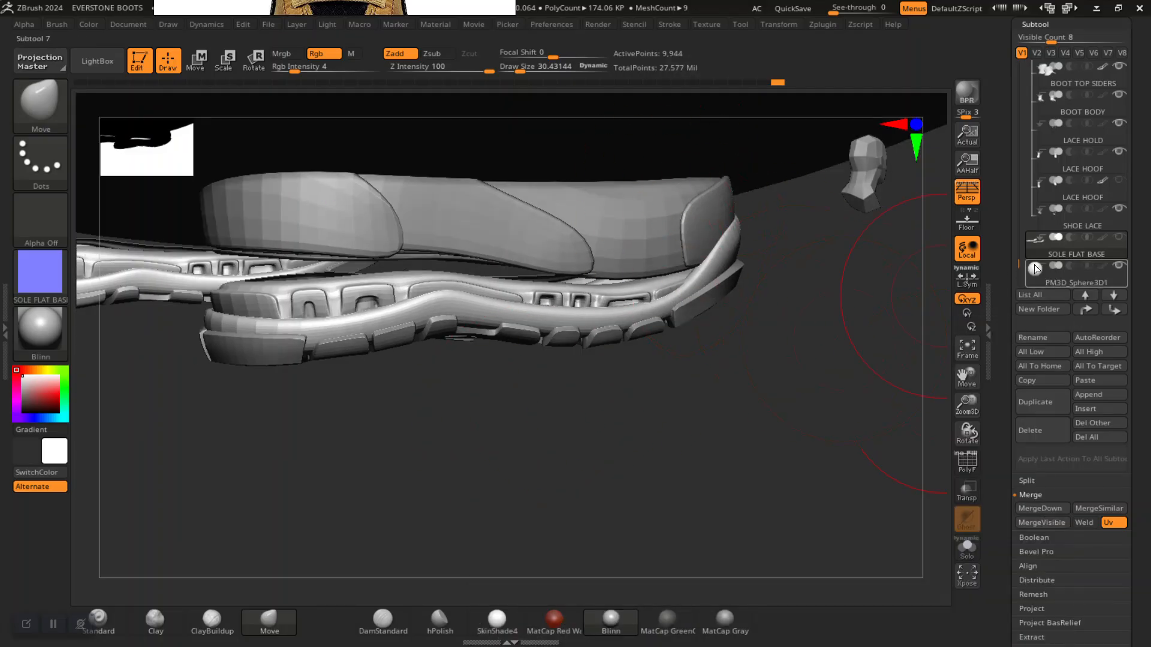
Replace the appended sphere subtool by importing the SOLE FLAT BASE FIXED OBJ from the ZEXPORT folder
{"action": "left_click", "coordinate": [1035, 269]}
{"action": "scroll", "coordinate": [1035, 252], "scroll_direction": "up", "scroll_amount": 5}
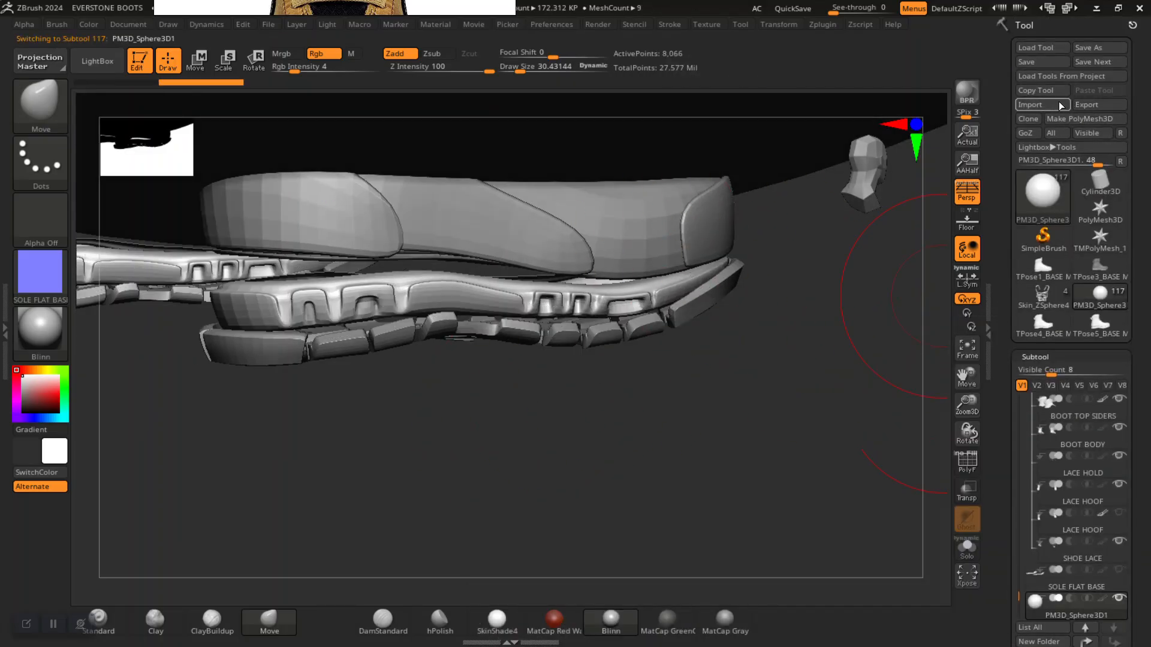
{"action": "left_click", "coordinate": [1032, 105]}
{"action": "scroll", "coordinate": [567, 330], "scroll_direction": "down", "scroll_amount": 3}
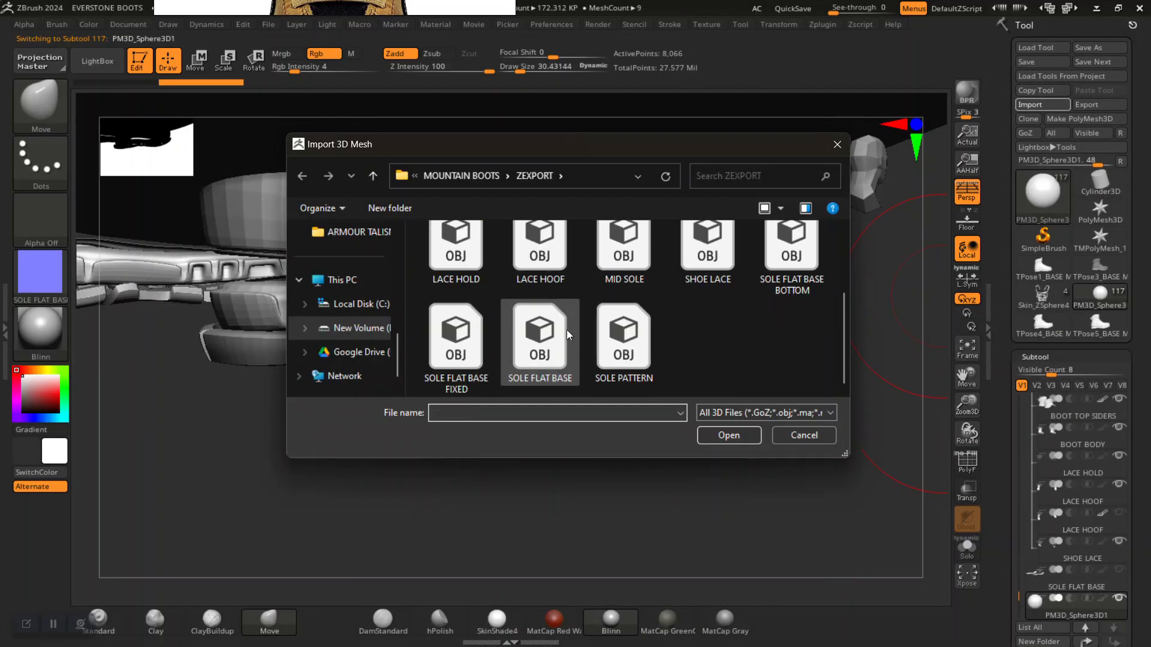
{"action": "left_click", "coordinate": [464, 350]}
{"action": "left_click", "coordinate": [718, 435]}
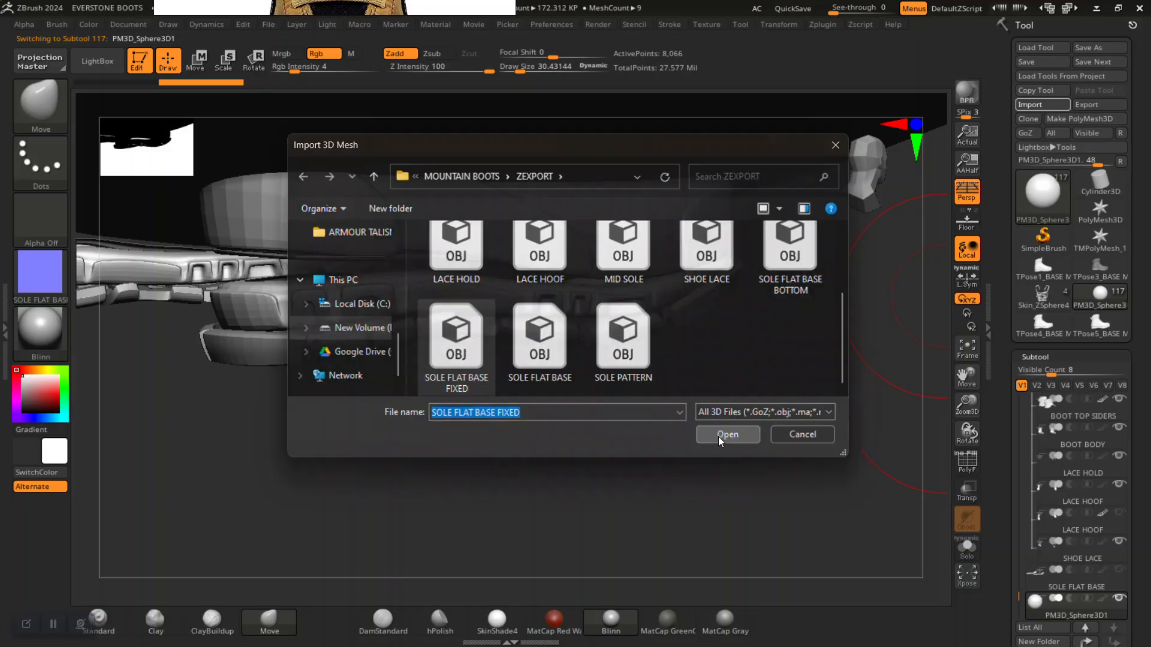
{"action": "left_click_drag", "start_coordinate": [696, 476], "coordinate": [698, 484]}
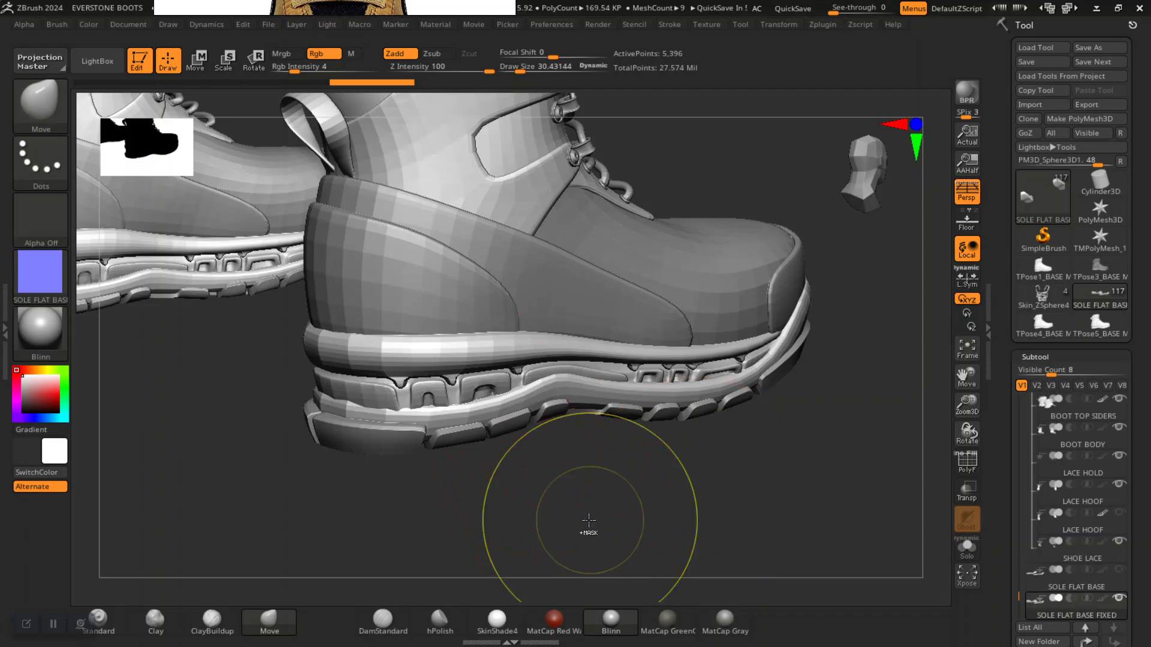
Subdivide the imported sole once and inspect its heel with the polyframe shown
{"action": "key", "text": "ctrl+d"}
{"action": "mouse_move", "coordinate": [588, 509]}
{"action": "left_mouse_down", "text": "alt"}
{"action": "mouse_move", "coordinate": [666, 527]}
{"action": "mouse_move", "coordinate": [596, 521]}
{"action": "mouse_move", "coordinate": [610, 532]}
{"action": "mouse_move", "coordinate": [553, 514]}
{"action": "mouse_move", "coordinate": [685, 502]}
{"action": "mouse_move", "coordinate": [614, 528]}
{"action": "left_mouse_up", "text": "alt"}
{"action": "left_click_drag", "start_coordinate": [295, 479], "coordinate": [368, 501], "text": "alt"}
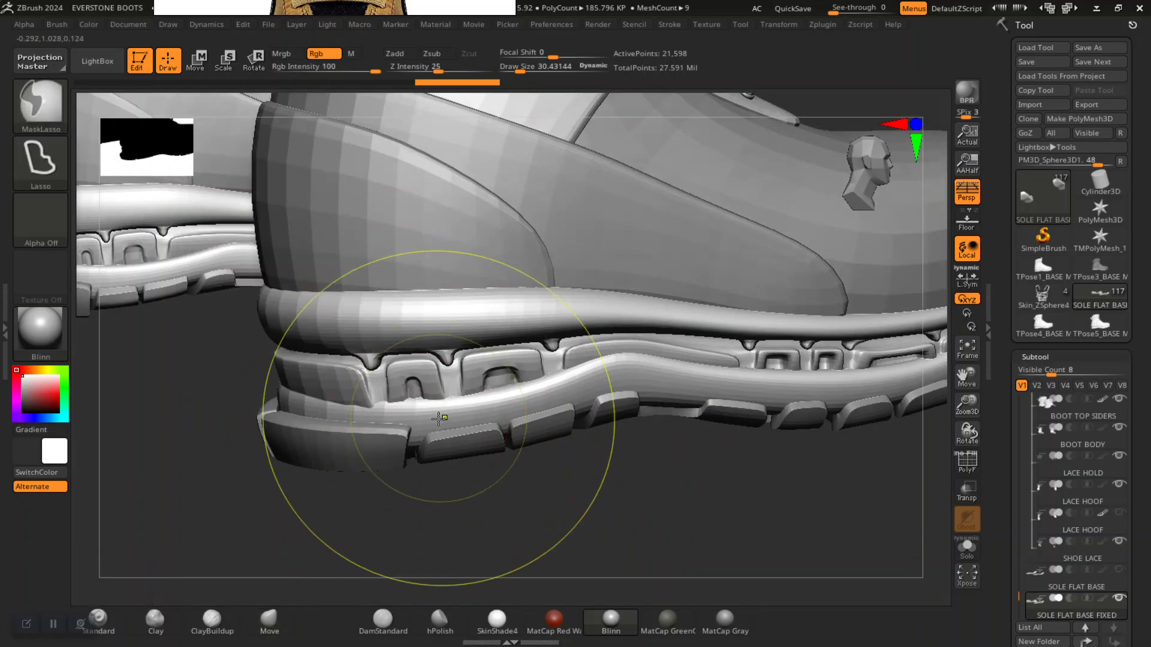
{"action": "key", "text": "shift+f"}
{"action": "scroll", "coordinate": [996, 487], "scroll_direction": "down", "scroll_amount": 8}
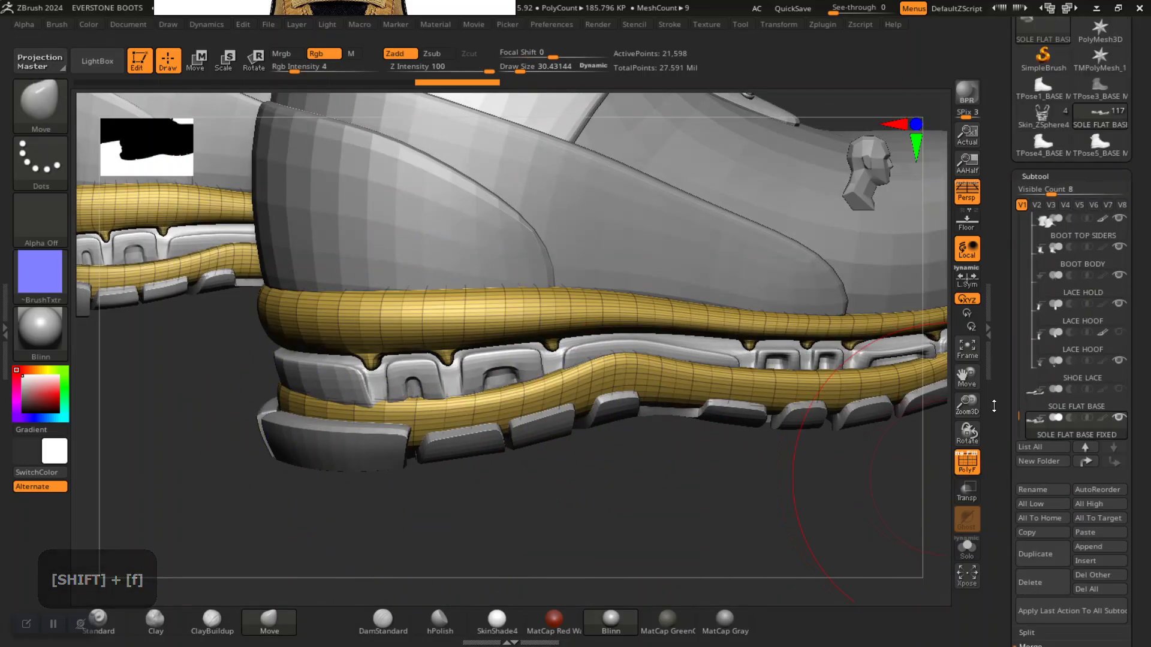
{"action": "scroll", "coordinate": [1001, 482], "scroll_direction": "down", "scroll_amount": 3}
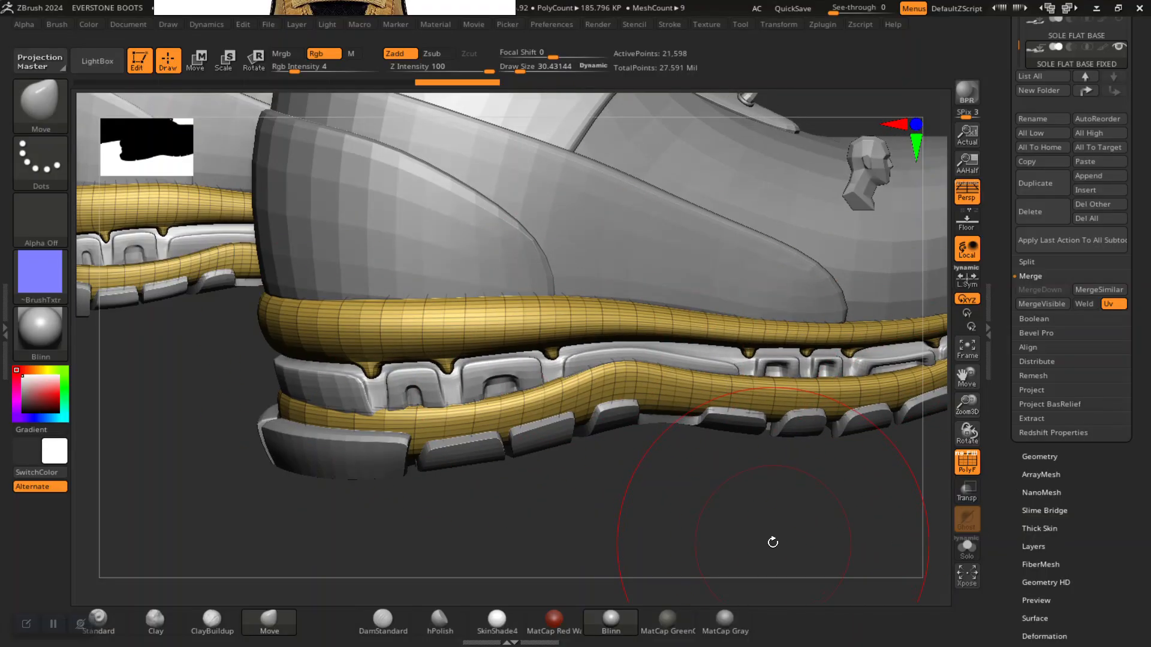
Compare the subdivided sole with the polyframe on and off, and undo the subdivision
{"action": "key", "text": "shift+f"}
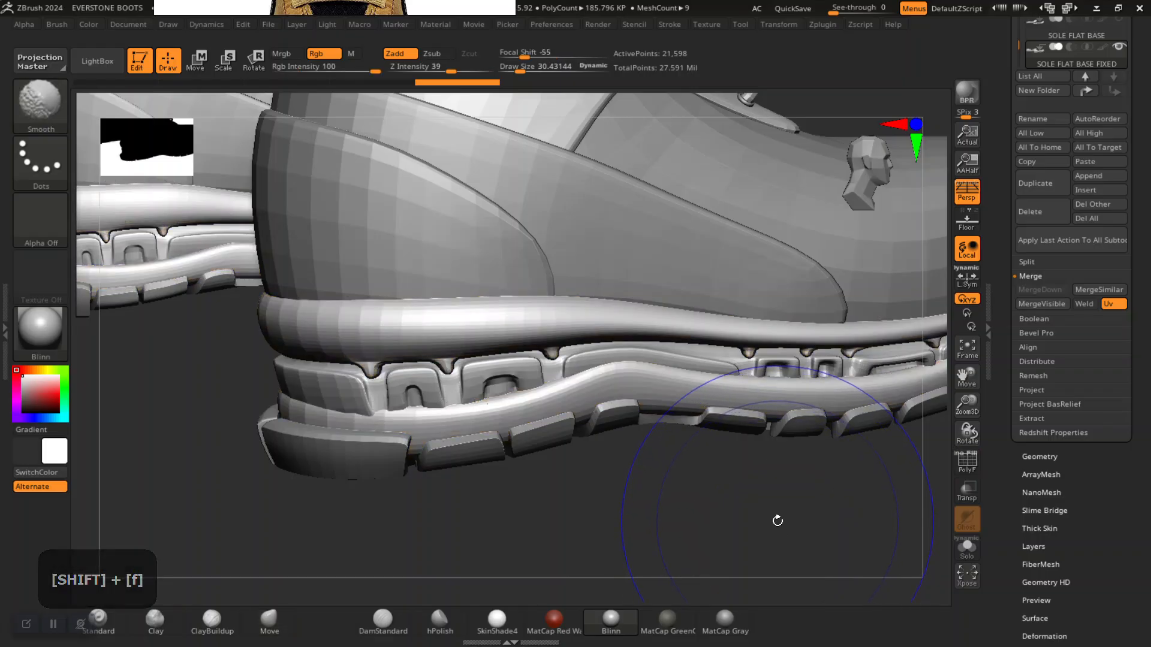
{"action": "key", "text": "shift+f"}
{"action": "key", "text": "shift+f"}
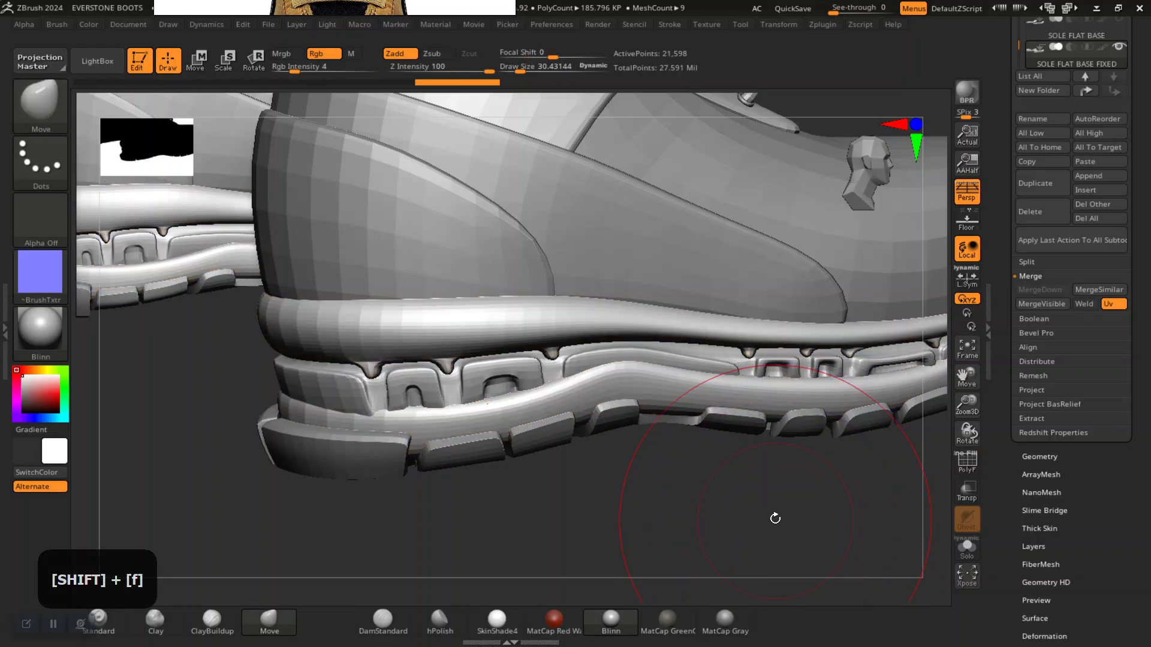
{"action": "scroll", "coordinate": [998, 467], "scroll_direction": "down", "scroll_amount": 3}
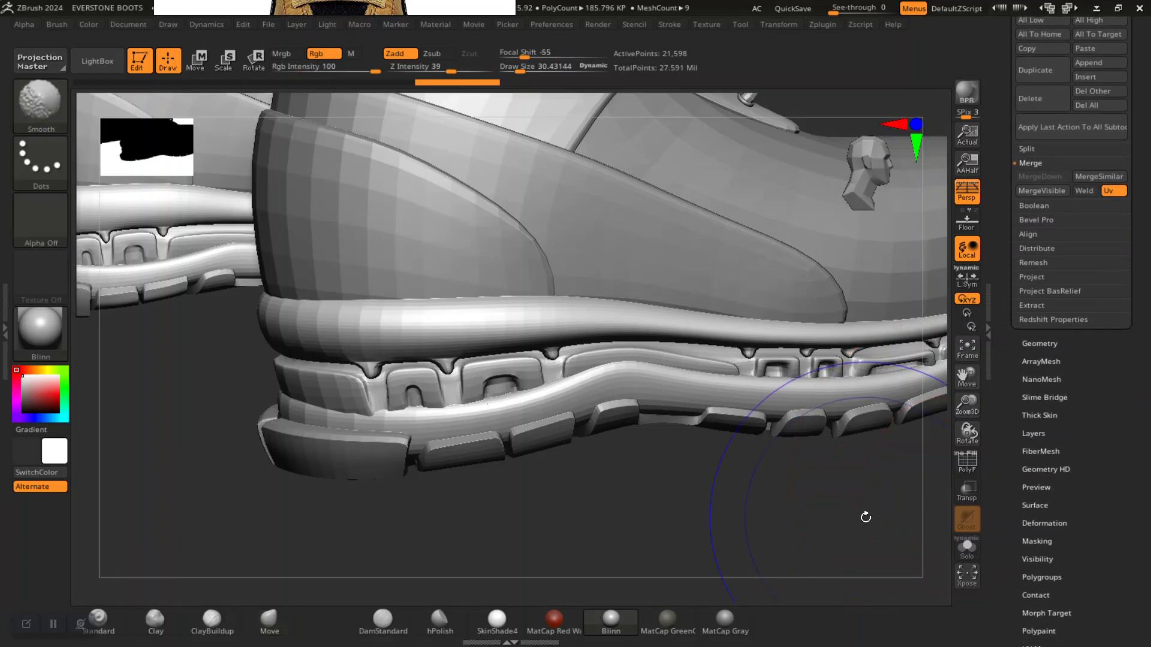
{"action": "key", "text": "shift+f"}
{"action": "key", "text": "shift+f"}
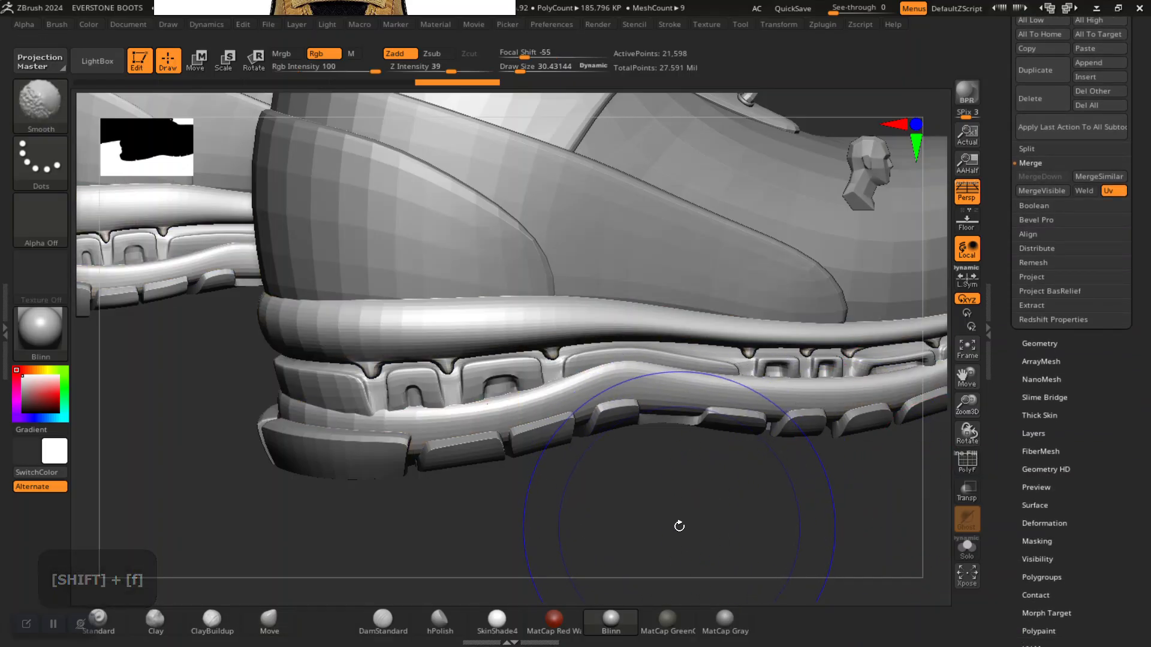
{"action": "key", "text": "ctrl"}
{"action": "key", "text": "ctrl+z"}
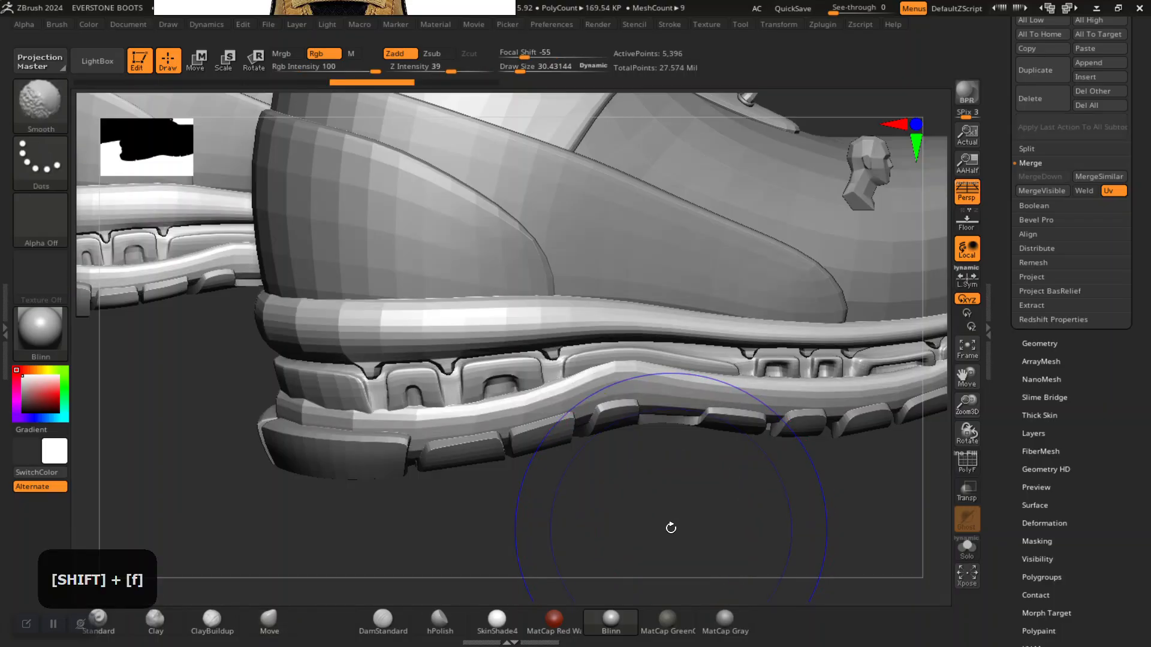
Show the sole's polyframe and split its separate pieces into polygroups with Auto Groups
{"action": "key", "text": "shift+f"}
{"action": "mouse_move", "coordinate": [663, 527]}
{"action": "left_mouse_down", "text": "alt"}
{"action": "mouse_move", "coordinate": [637, 534]}
{"action": "mouse_move", "coordinate": [648, 553]}
{"action": "mouse_move", "coordinate": [673, 527]}
{"action": "left_mouse_up", "text": "alt"}
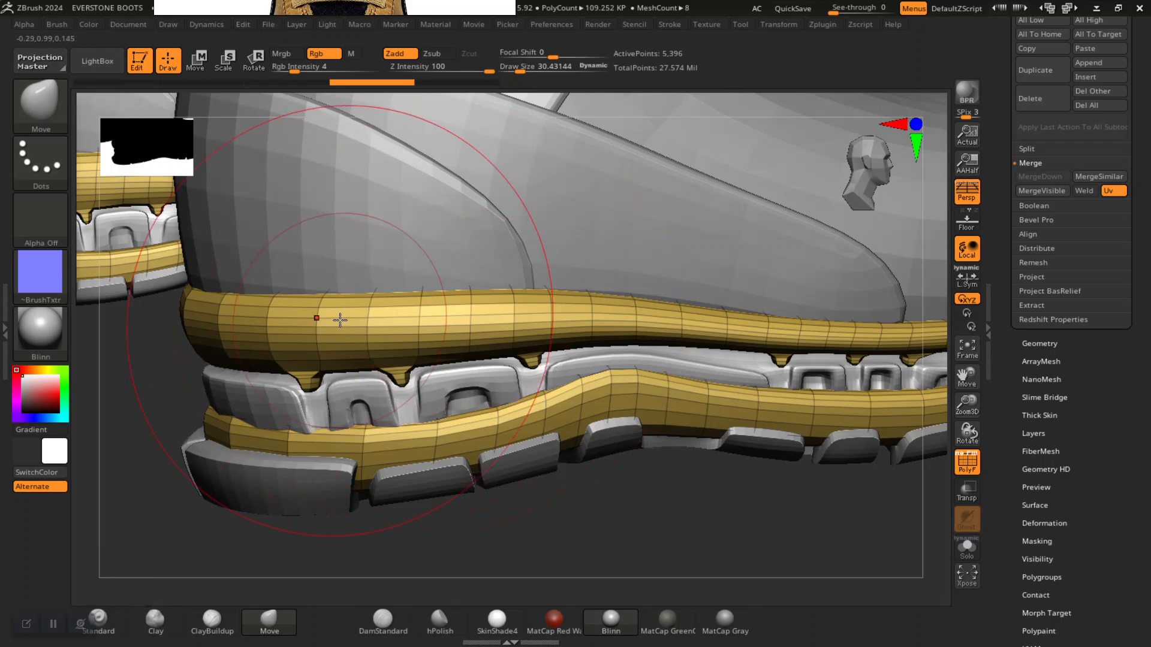
{"action": "mouse_move", "coordinate": [593, 537]}
{"action": "left_mouse_down", "text": "alt"}
{"action": "mouse_move", "coordinate": [590, 550]}
{"action": "mouse_move", "coordinate": [668, 391]}
{"action": "mouse_move", "coordinate": [670, 358]}
{"action": "left_mouse_up", "text": "alt"}
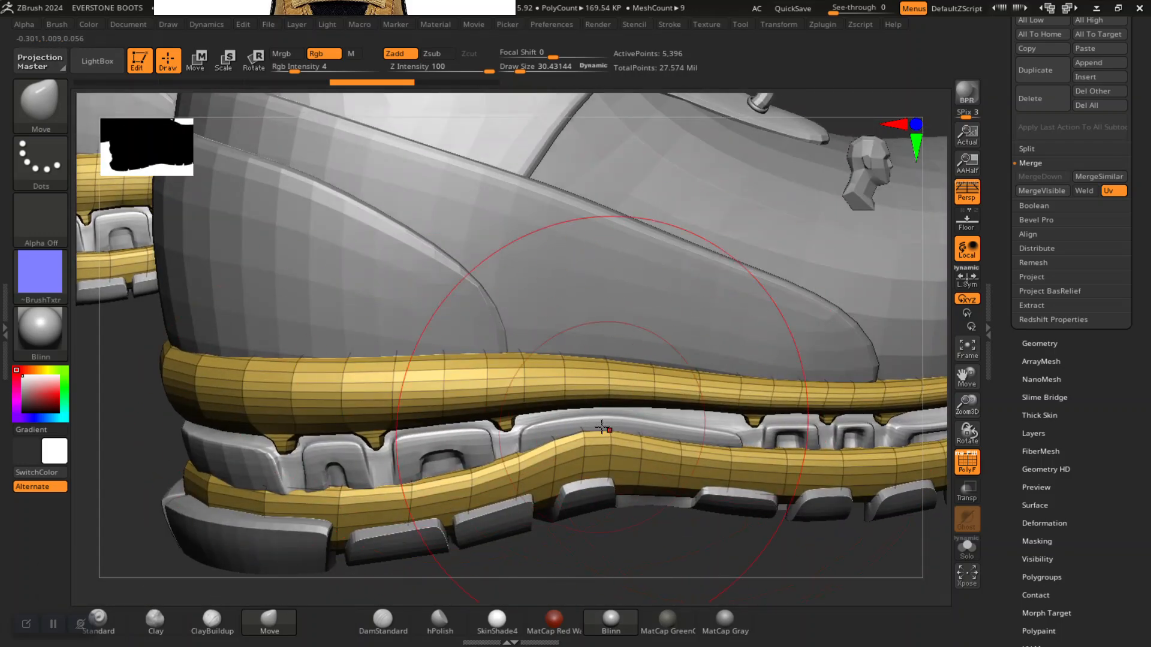
{"action": "mouse_move", "coordinate": [617, 570]}
{"action": "left_mouse_down", "text": "alt"}
{"action": "mouse_move", "coordinate": [565, 524]}
{"action": "mouse_move", "coordinate": [573, 534]}
{"action": "mouse_move", "coordinate": [811, 449]}
{"action": "left_mouse_up", "text": "alt"}
{"action": "scroll", "coordinate": [1024, 438], "scroll_direction": "down", "scroll_amount": 4}
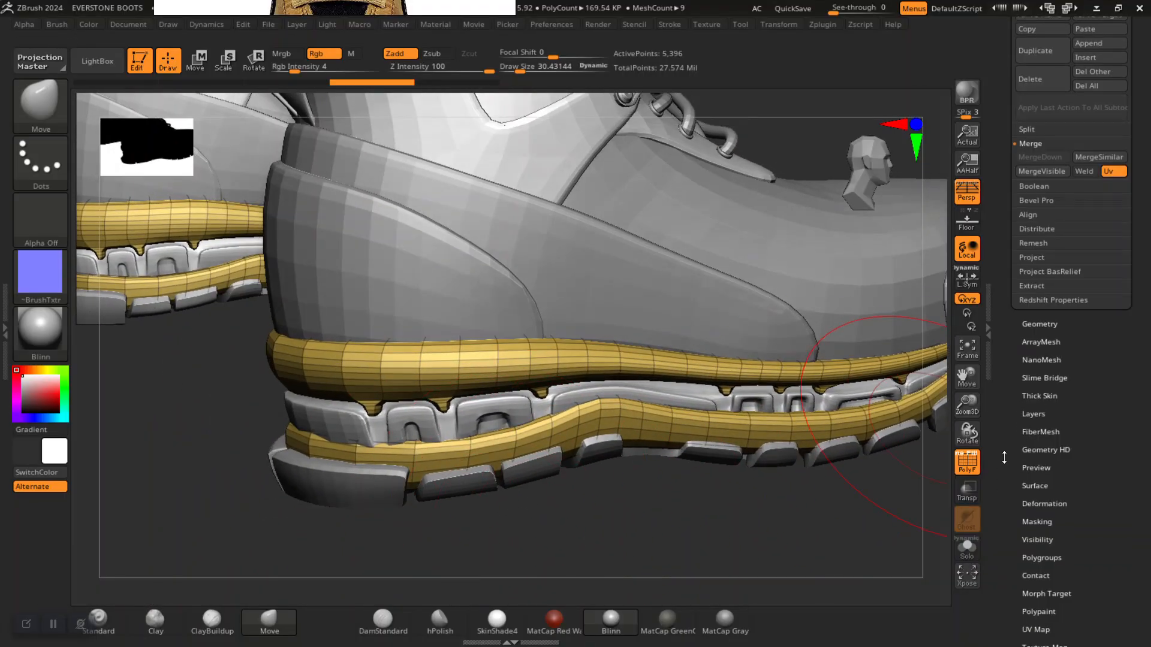
{"action": "left_click", "coordinate": [1039, 449]}
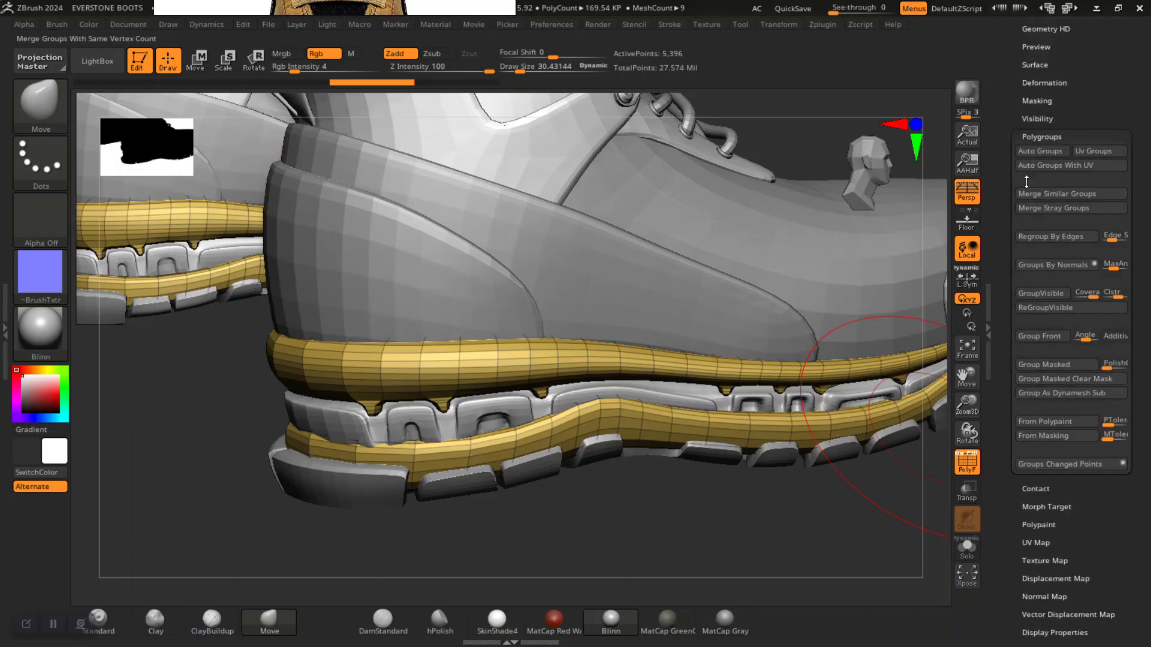
{"action": "left_click", "coordinate": [1038, 151]}
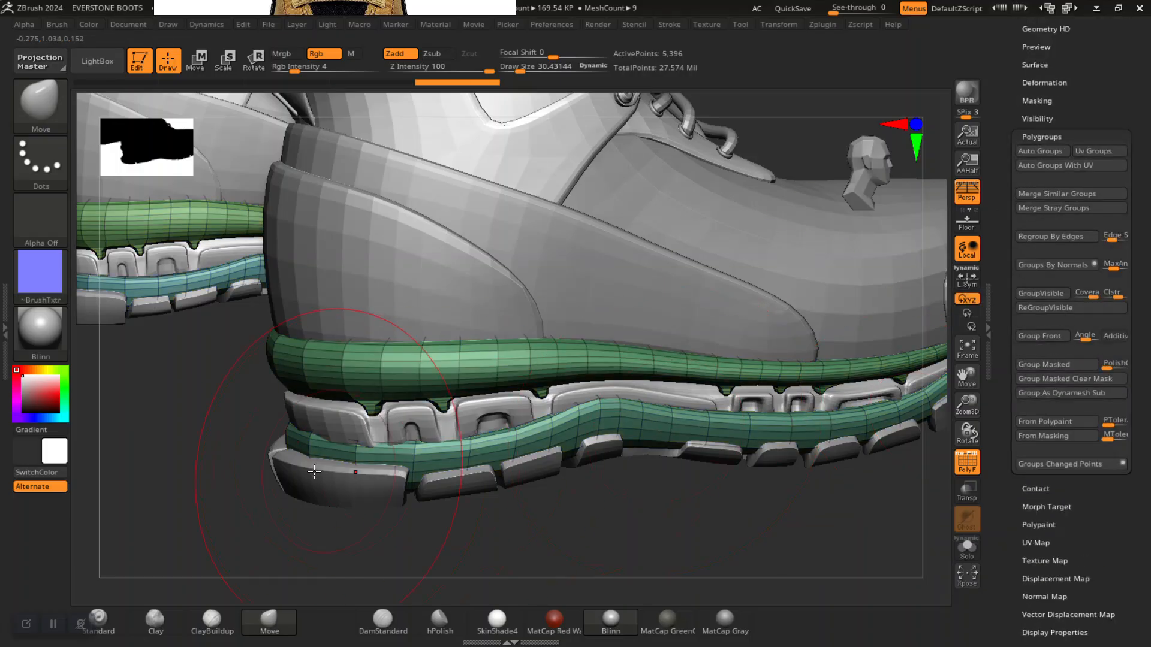
Mask the sole's upper band by isolating polygroups, restore the whole sole's visibility and turn off the polyframe
{"action": "left_click_drag", "start_coordinate": [234, 416], "coordinate": [312, 372], "text": "alt"}
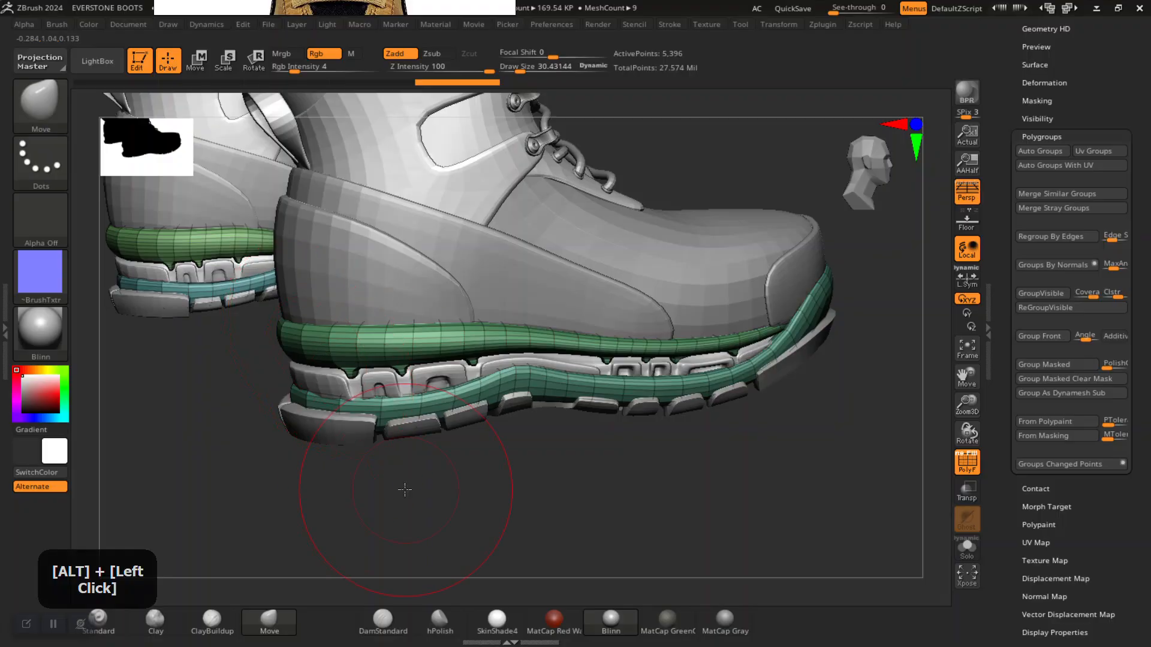
{"action": "left_click_drag", "start_coordinate": [406, 489], "coordinate": [476, 424], "text": "alt"}
{"action": "key", "text": "shift+ctrl"}
{"action": "left_click", "coordinate": [487, 424], "text": "ctrl+shift"}
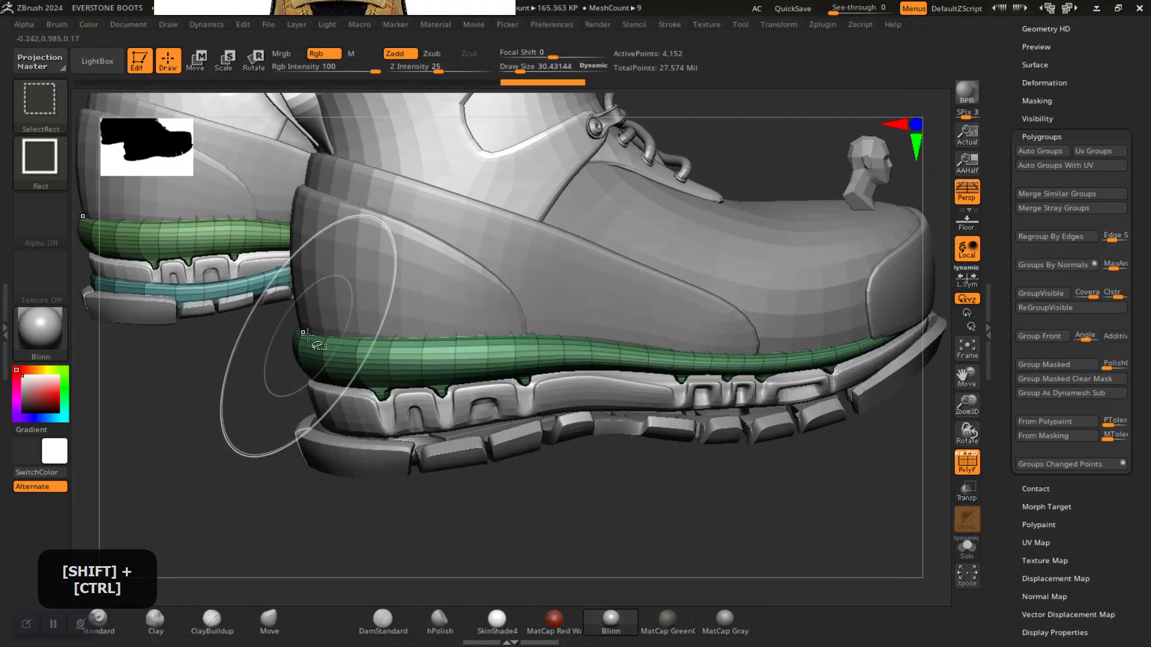
{"action": "left_click_drag", "start_coordinate": [209, 418], "coordinate": [240, 474], "text": "ctrl+shift"}
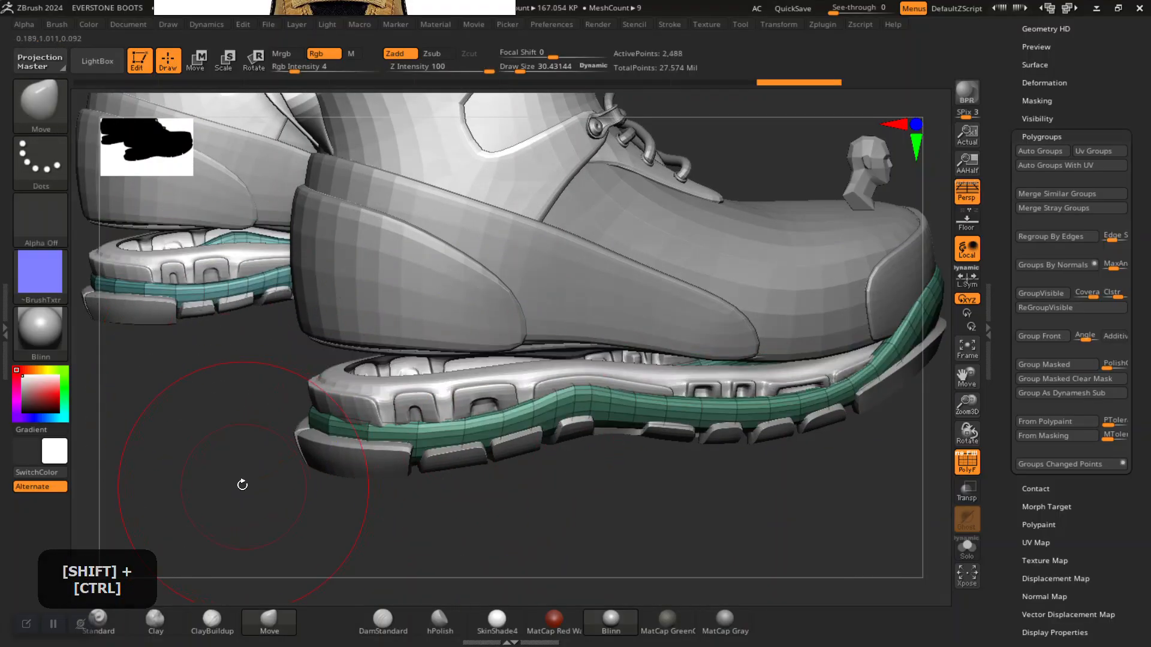
{"action": "left_click", "coordinate": [216, 465], "text": "ctrl"}
{"action": "left_click", "coordinate": [218, 467], "text": "ctrl+shift"}
{"action": "left_click", "coordinate": [222, 468], "text": "ctrl"}
{"action": "key", "text": "f"}
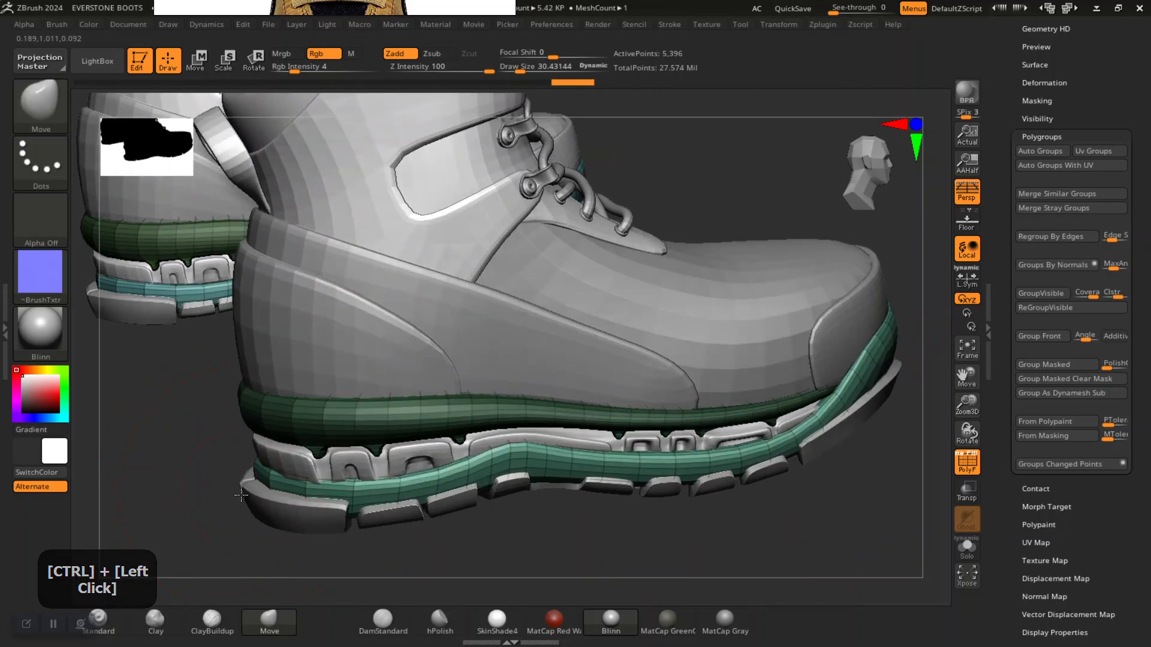
{"action": "key", "text": "shift+f"}
Try reshaping the lower band at the heel with the Move brush, and undo the strokes back to the masked state
{"action": "left_click_drag", "start_coordinate": [213, 498], "coordinate": [235, 475], "text": "alt"}
{"action": "left_click_drag", "start_coordinate": [296, 453], "coordinate": [327, 454], "text": "alt"}
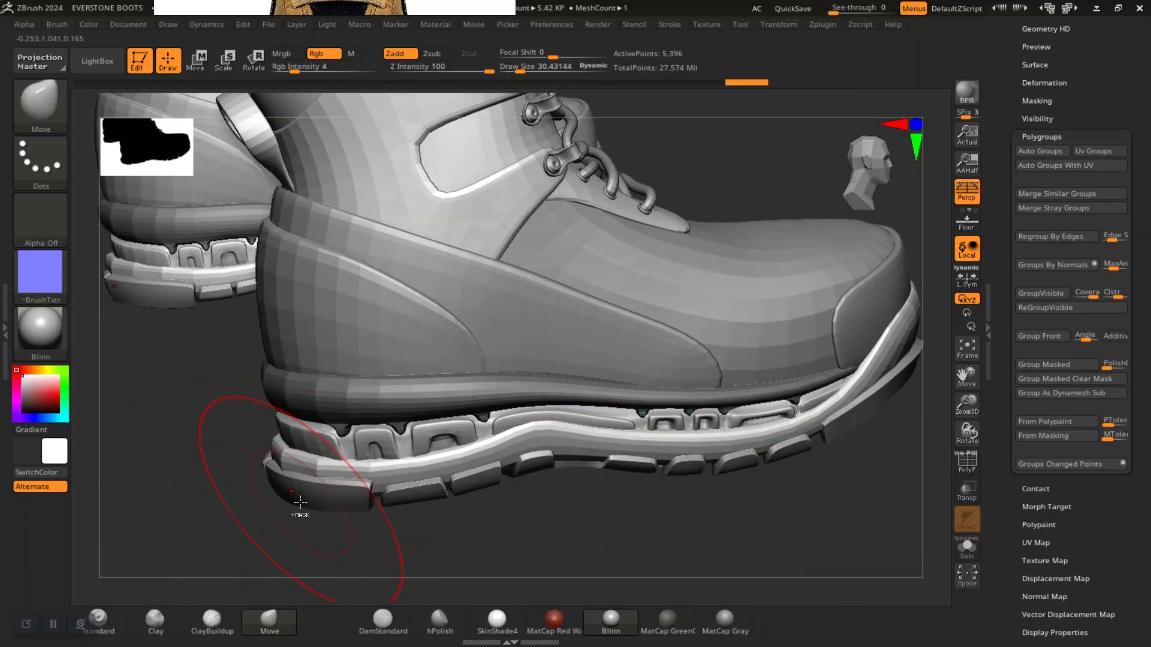
{"action": "key", "text": "ctrl+z"}
{"action": "key", "text": "ctrl+z"}
{"action": "key", "text": "ctrl+z"}
{"action": "key", "text": "ctrl+z"}
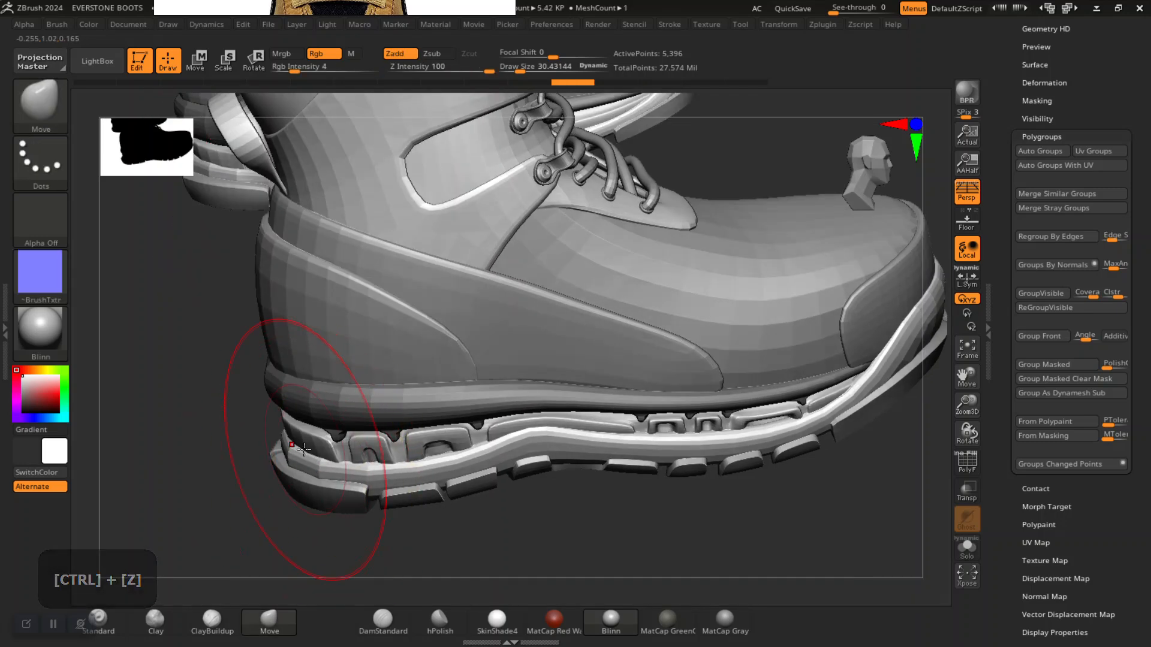
Reshape the sole's lower band around the heel and sides with the Move brush to fit the neighbouring parts
{"action": "mouse_move", "coordinate": [242, 514]}
{"action": "left_mouse_down"}
{"action": "mouse_move", "coordinate": [239, 445]}
{"action": "mouse_move", "coordinate": [206, 532]}
{"action": "mouse_move", "coordinate": [195, 524]}
{"action": "mouse_move", "coordinate": [180, 420]}
{"action": "left_mouse_up"}
{"action": "left_click_drag", "start_coordinate": [205, 486], "coordinate": [172, 456]}
{"action": "mouse_move", "coordinate": [336, 474]}
{"action": "left_mouse_down"}
{"action": "mouse_move", "coordinate": [371, 496]}
{"action": "mouse_move", "coordinate": [367, 480]}
{"action": "left_mouse_up"}
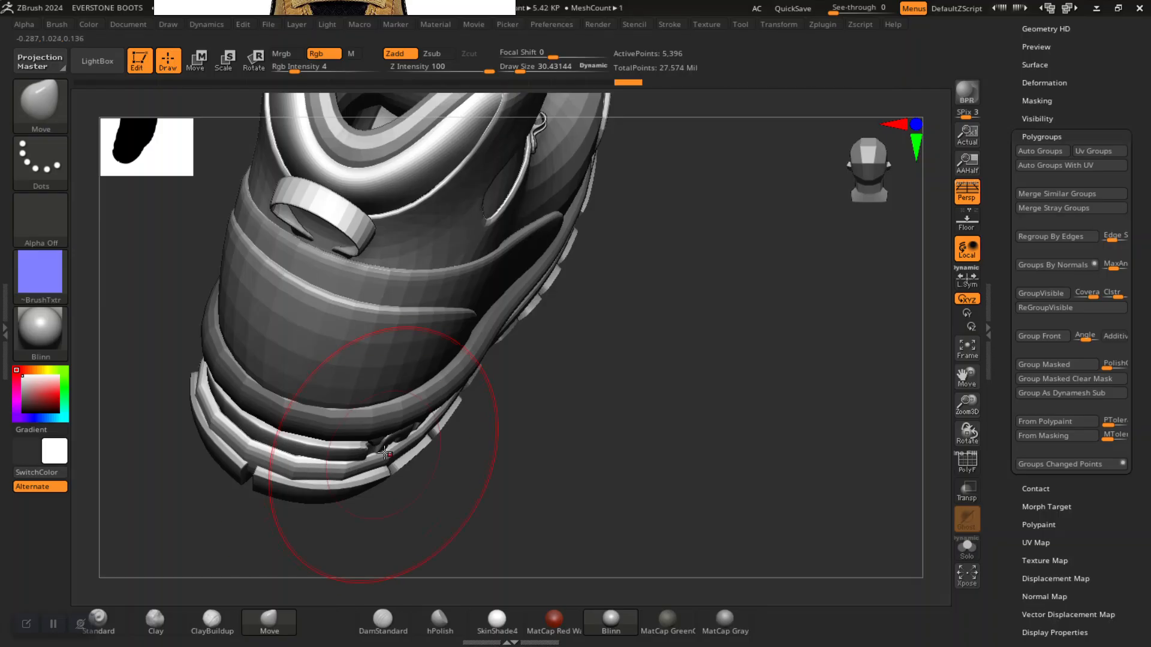
{"action": "left_click_drag", "start_coordinate": [393, 450], "coordinate": [555, 527]}
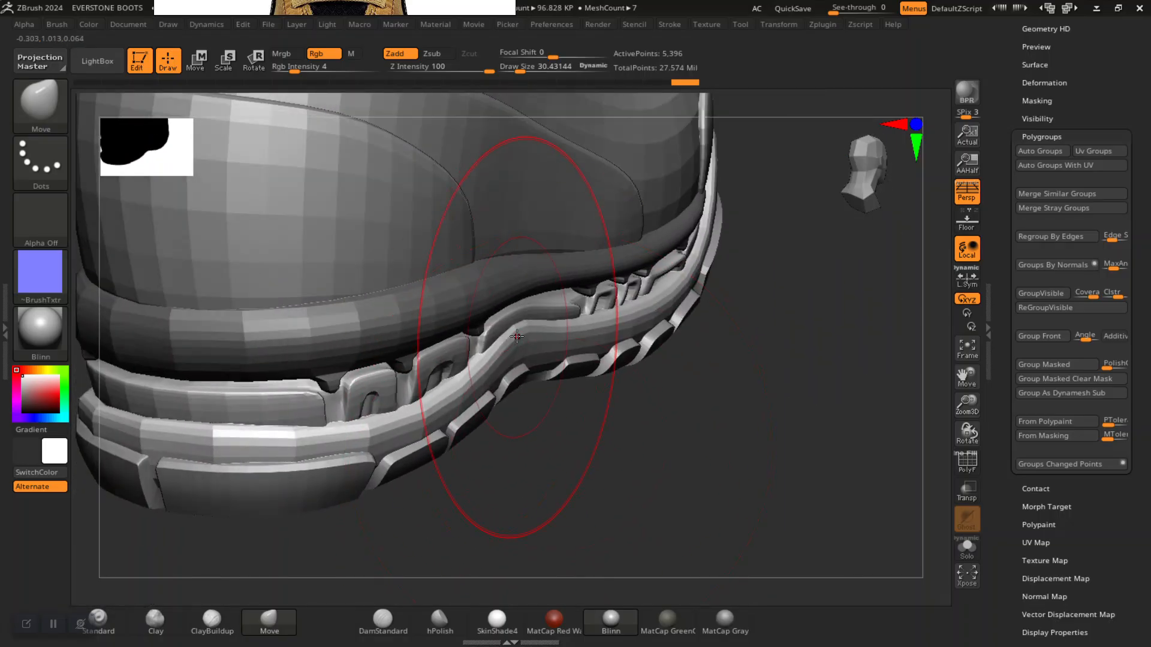
{"action": "left_click_drag", "start_coordinate": [542, 450], "coordinate": [569, 458]}
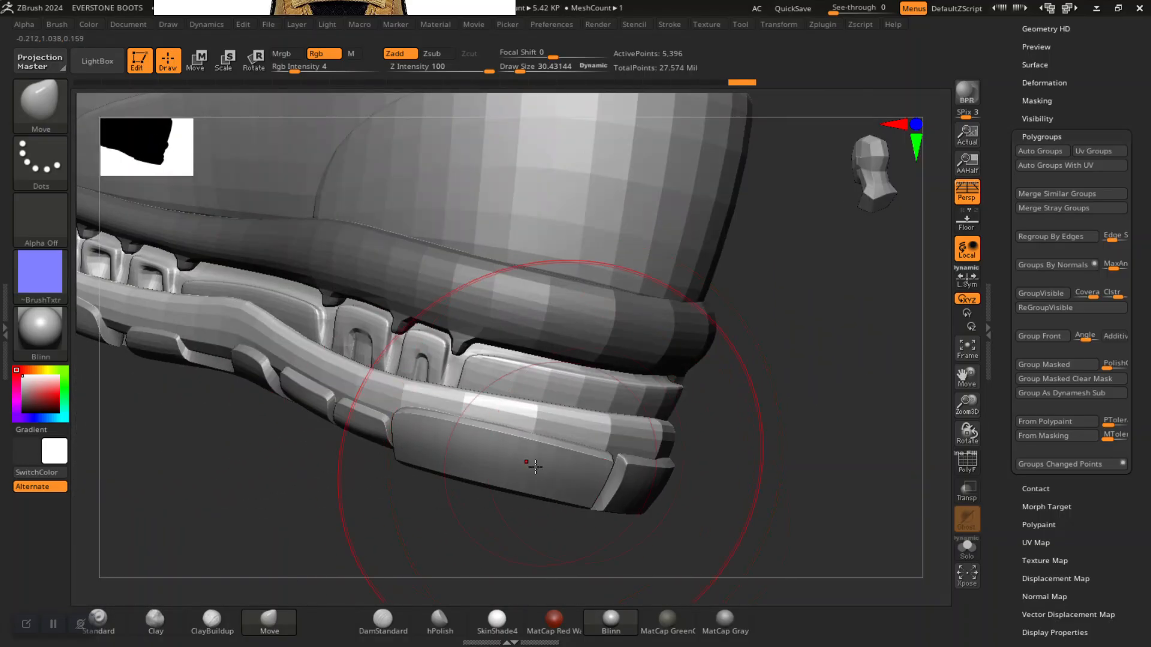
{"action": "left_click_drag", "start_coordinate": [251, 497], "coordinate": [133, 383]}
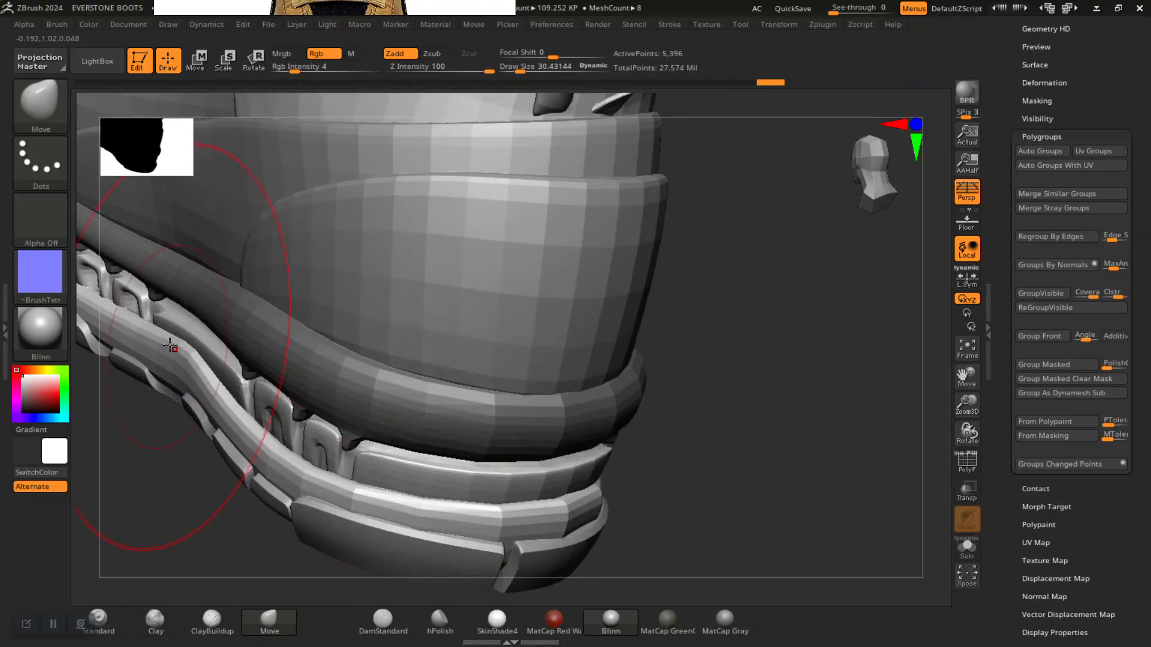
{"action": "left_click_drag", "start_coordinate": [663, 429], "coordinate": [522, 484]}
Show the polyframe and refine the lower band's heel with the Move brush at a Draw Size of about 21
{"action": "left_click", "coordinate": [549, 459], "text": "ctrl"}
{"action": "key", "text": "shift+f"}
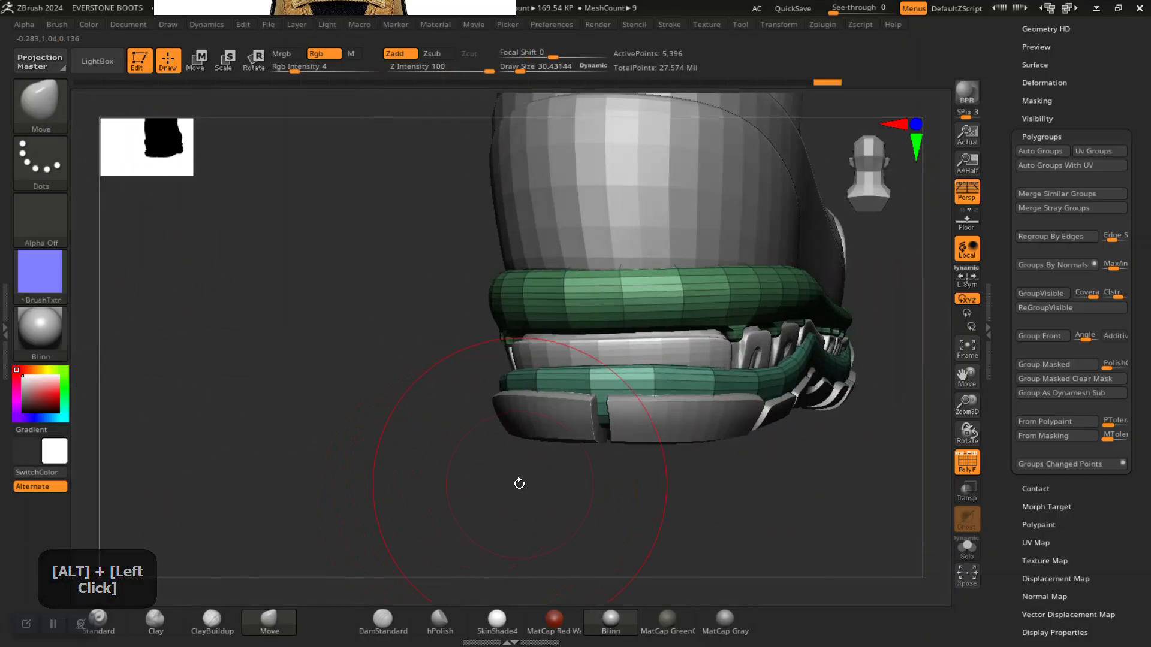
{"action": "key", "text": "ctrl+z"}
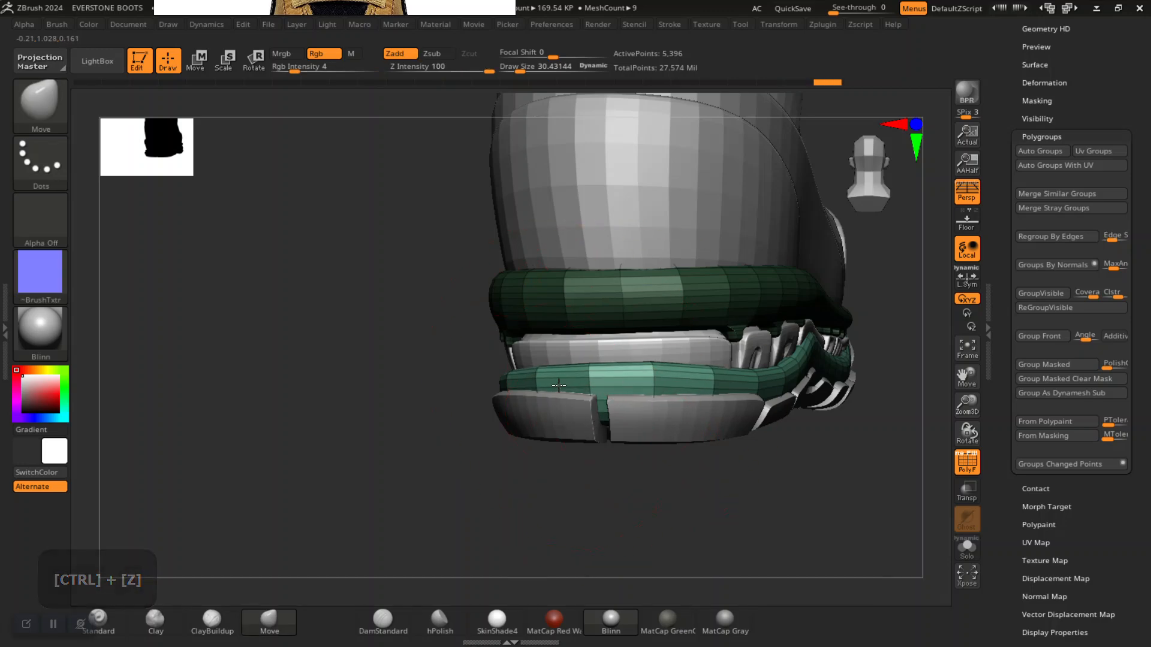
{"action": "key", "text": "space"}
{"action": "left_click_drag", "start_coordinate": [562, 382], "coordinate": [553, 382]}
{"action": "left_click_drag", "start_coordinate": [457, 440], "coordinate": [520, 442]}
{"action": "left_click_drag", "start_coordinate": [512, 376], "coordinate": [514, 367]}
{"action": "mouse_move", "coordinate": [467, 487]}
{"action": "left_mouse_down"}
{"action": "mouse_move", "coordinate": [417, 507]}
{"action": "mouse_move", "coordinate": [360, 460]}
{"action": "mouse_move", "coordinate": [391, 501]}
{"action": "left_mouse_up"}
{"action": "left_click_drag", "start_coordinate": [350, 450], "coordinate": [372, 417], "text": "shift"}
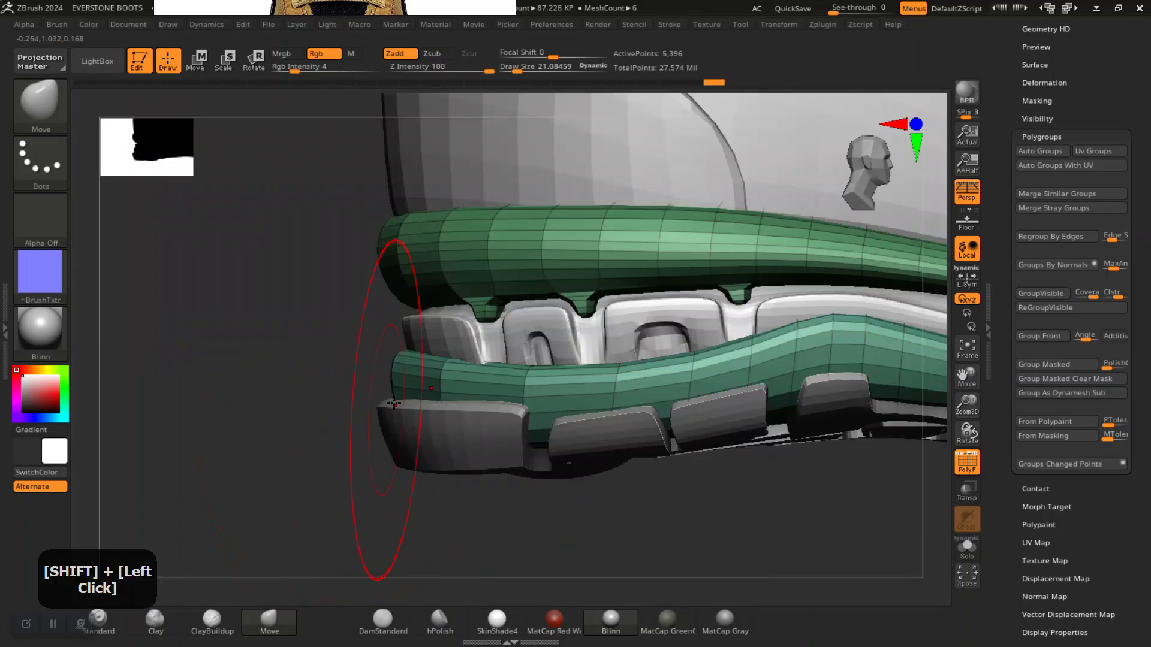
Open the sole's Geometry settings and select the ZModeler brush
{"action": "left_click_drag", "start_coordinate": [310, 434], "coordinate": [272, 460], "text": "alt"}
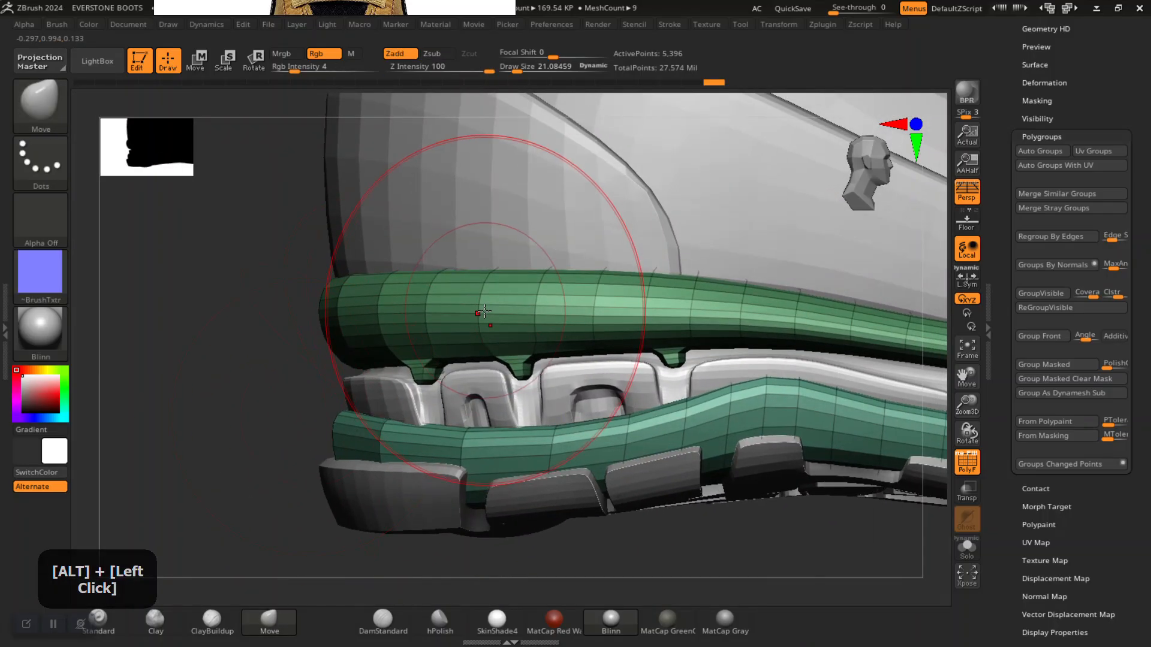
{"action": "left_click_drag", "start_coordinate": [1000, 115], "coordinate": [1006, 222]}
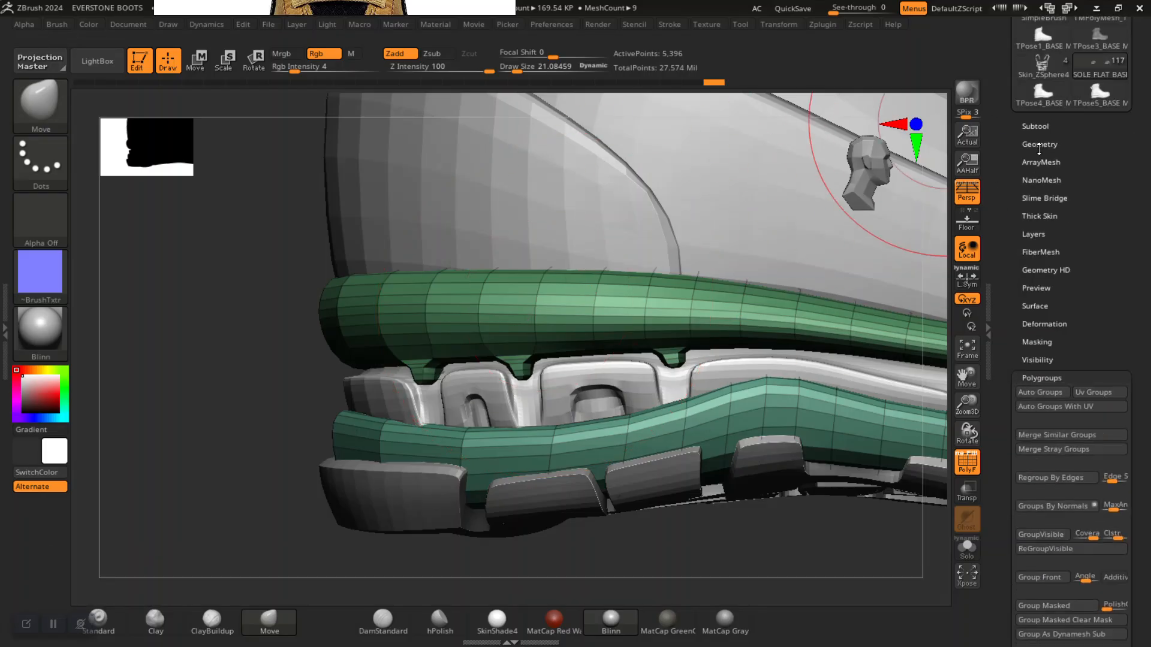
{"action": "left_click", "coordinate": [1039, 144]}
{"action": "left_click_drag", "start_coordinate": [218, 396], "coordinate": [230, 400], "text": "alt"}
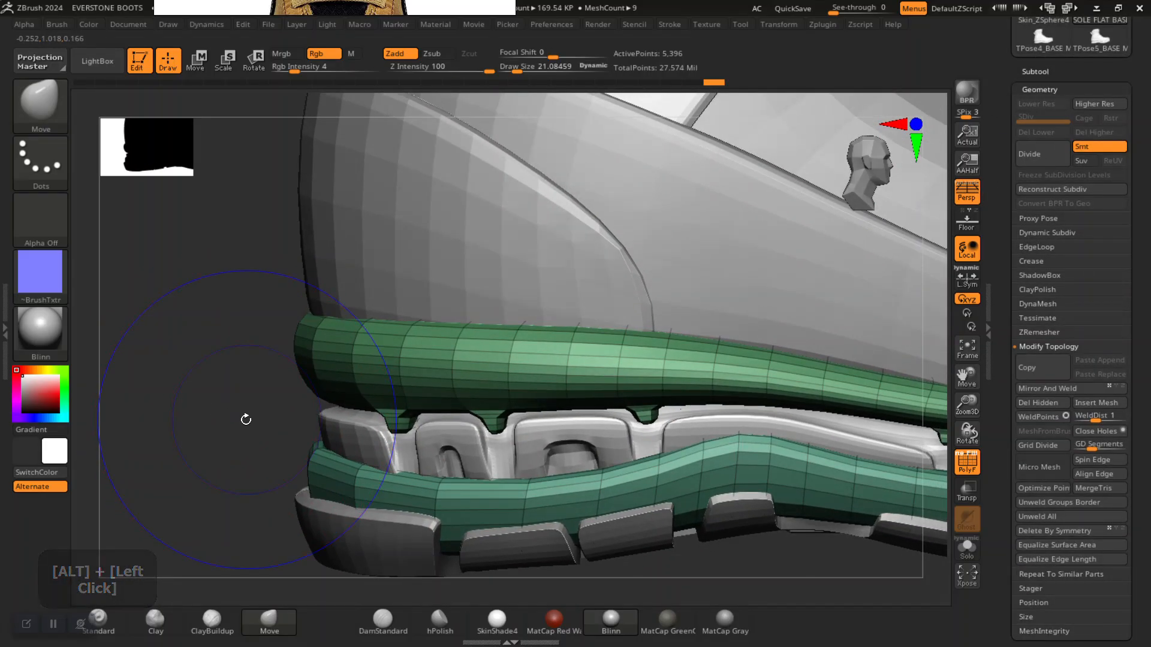
{"action": "key", "text": "b"}
{"action": "key", "text": "m"}
{"action": "left_click_drag", "start_coordinate": [262, 432], "coordinate": [195, 409], "text": "alt"}
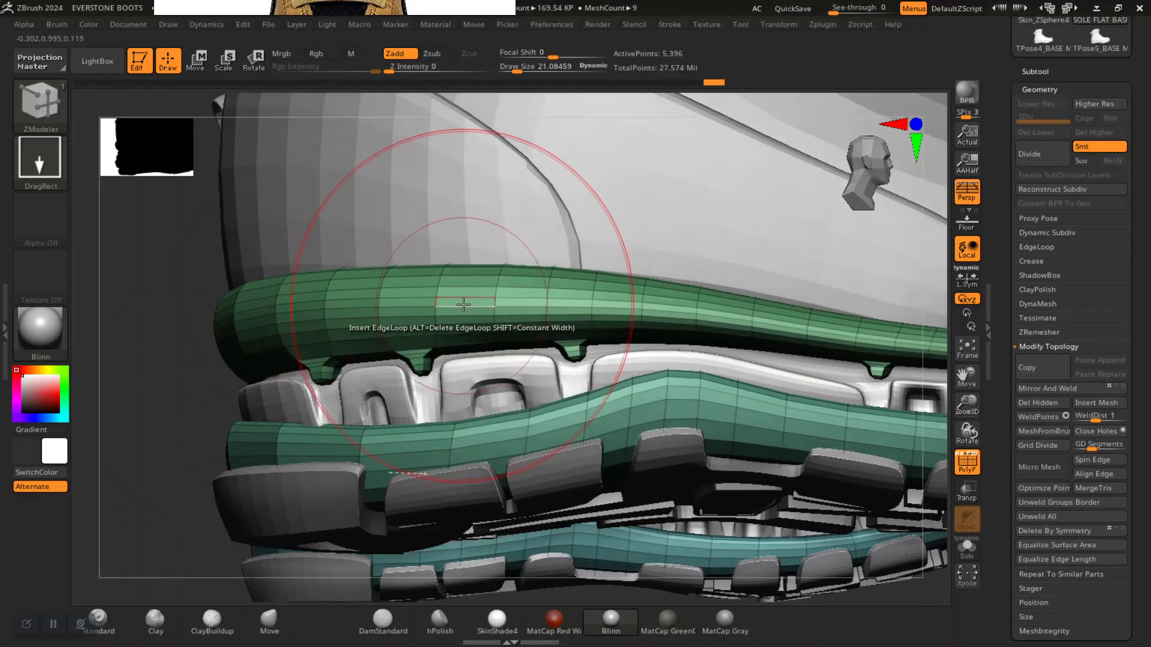
Try deleting lengthwise edge loops from the upper band near the heel, and undo the deletions
{"action": "left_click", "coordinate": [508, 313], "text": "alt"}
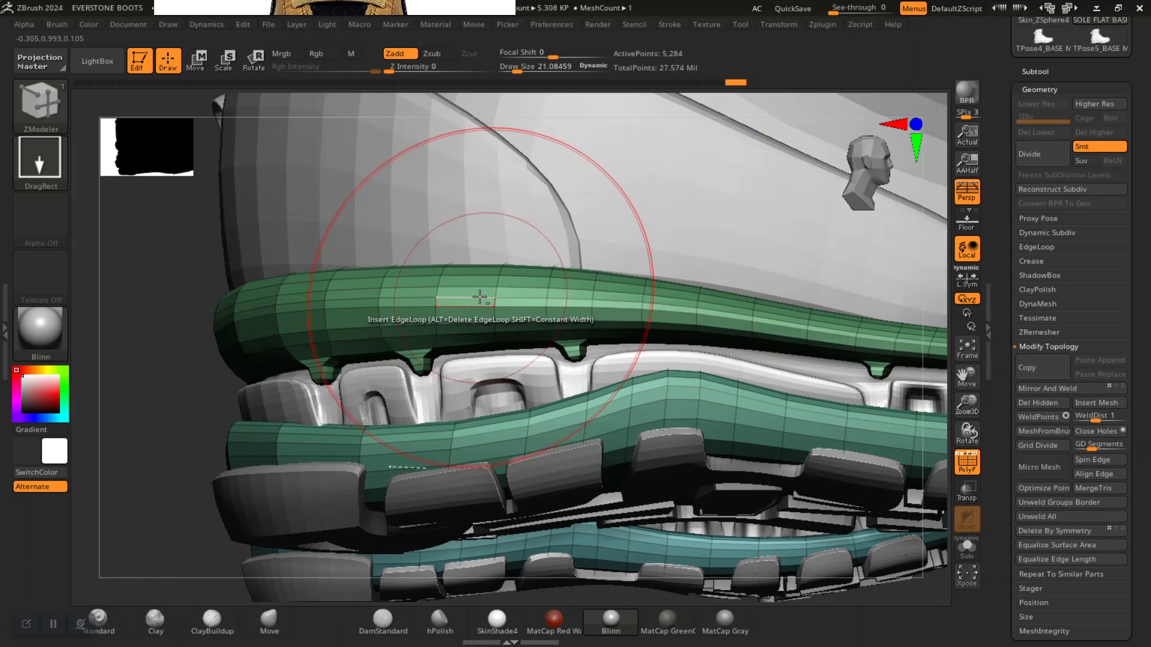
{"action": "key", "text": "ctrl+z"}
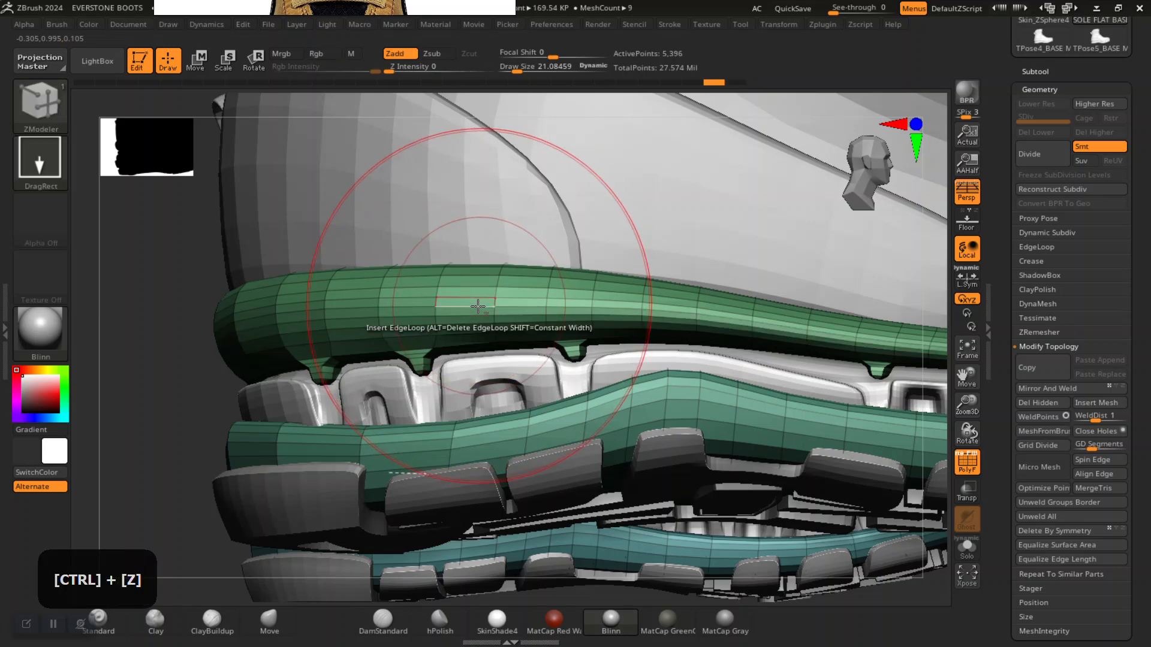
{"action": "left_click_drag", "start_coordinate": [185, 440], "coordinate": [249, 460], "text": "alt"}
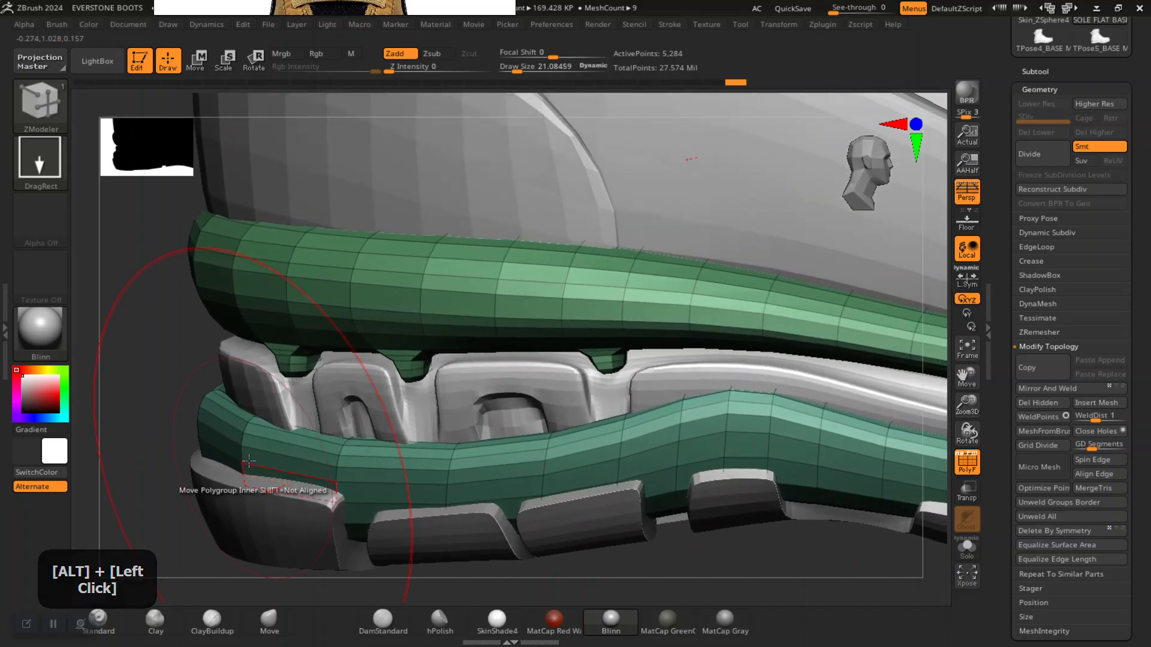
{"action": "left_click_drag", "start_coordinate": [186, 334], "coordinate": [216, 324]}
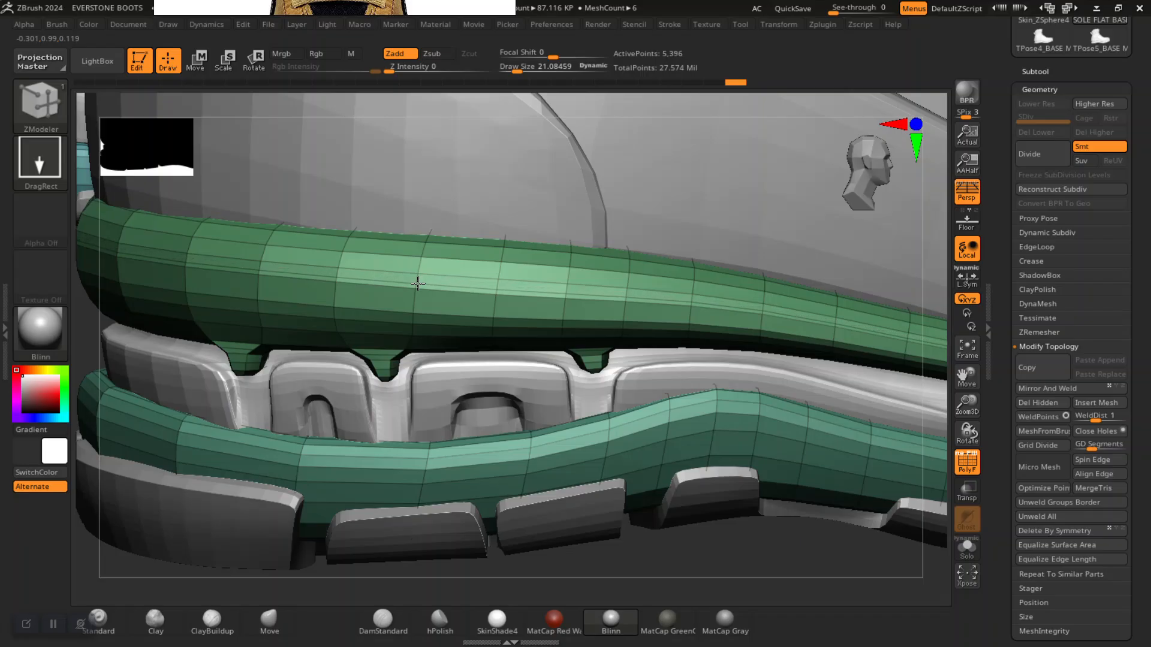
{"action": "left_click_drag", "start_coordinate": [352, 596], "coordinate": [356, 543]}
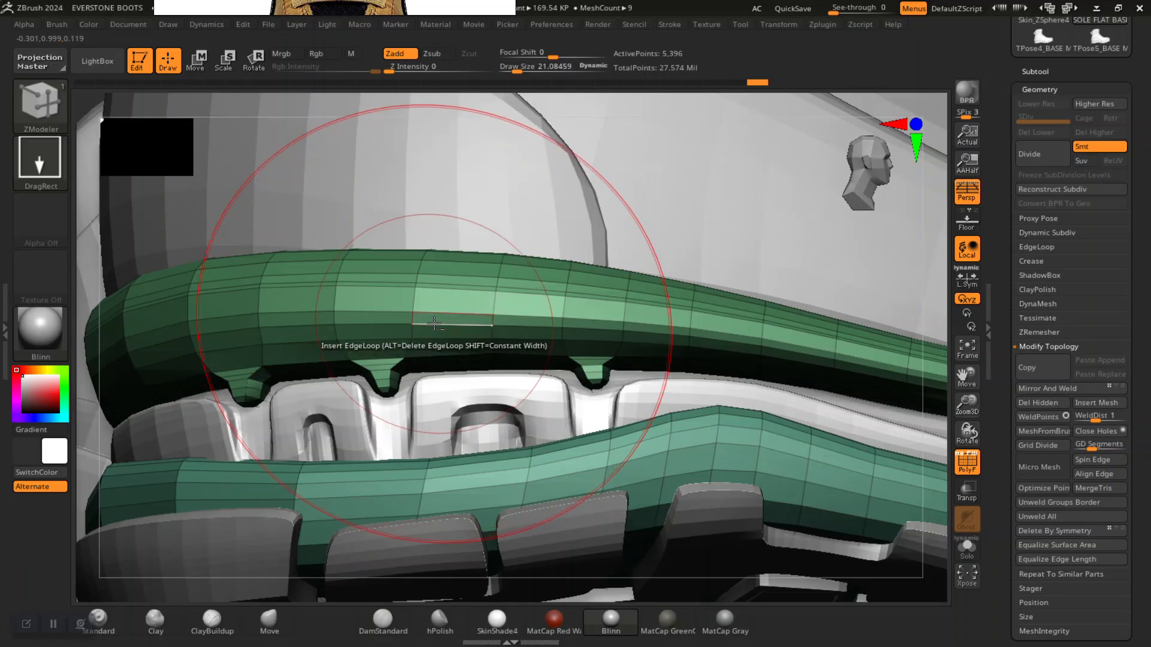
{"action": "left_click", "coordinate": [414, 327], "text": "alt"}
{"action": "key", "text": "ctrl+z"}
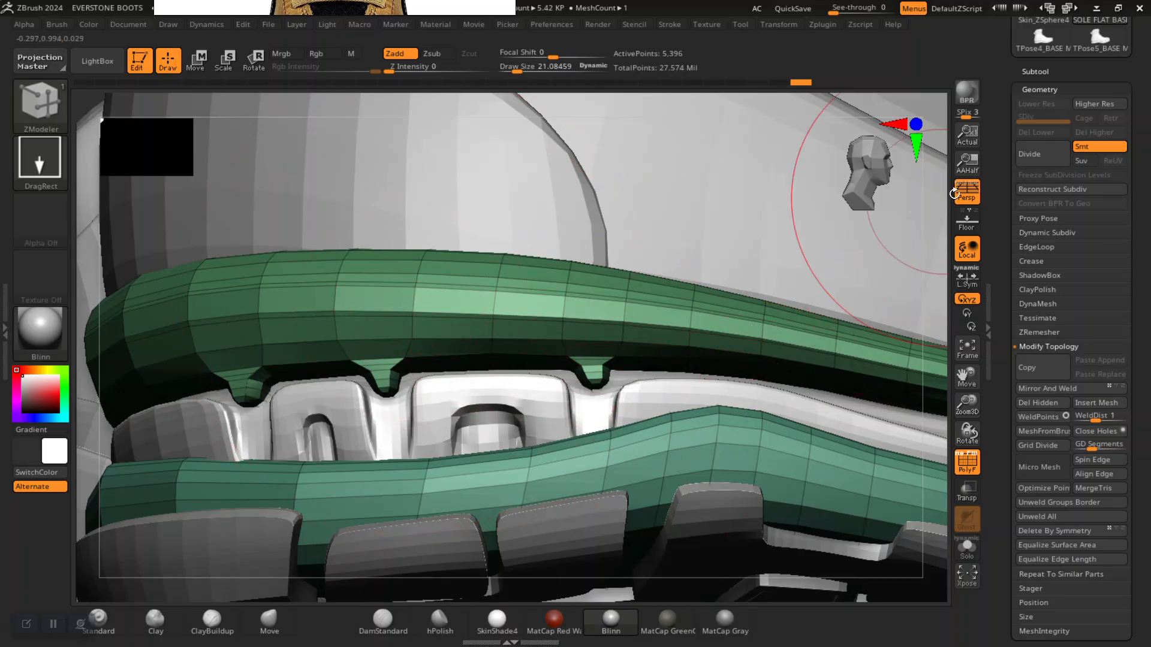
Hide the polyframe, divide the sole up to subdivision level 3, and try a Move brush stroke on the smoothed lower band
{"action": "key", "text": "shift+f"}
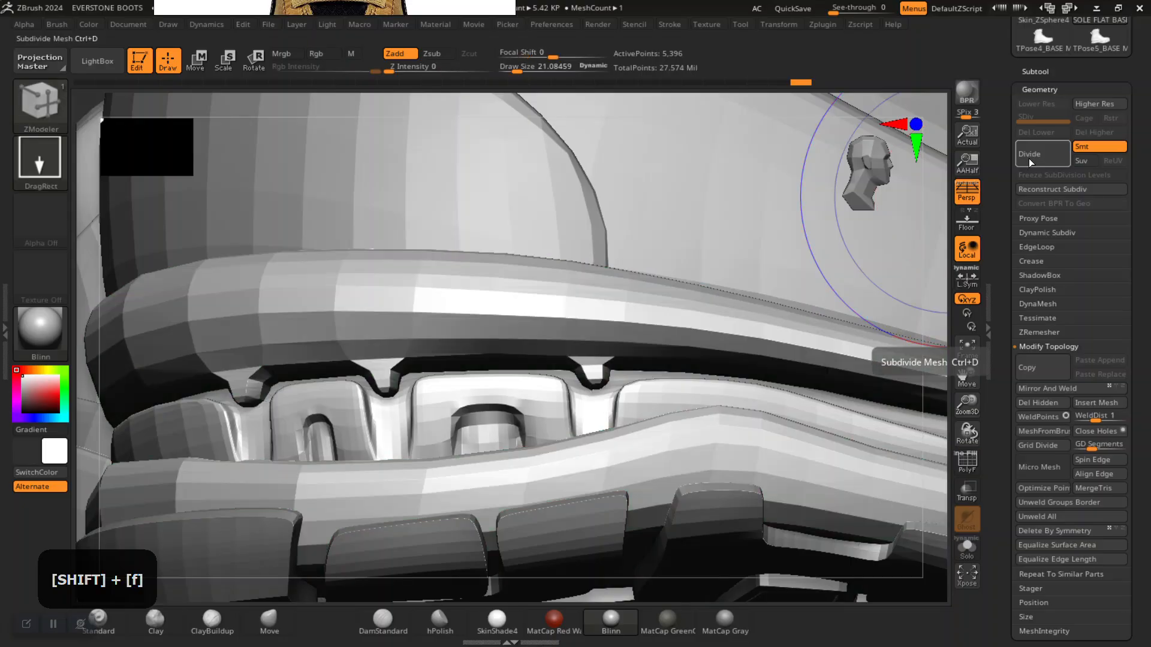
{"action": "left_click", "coordinate": [1031, 156]}
{"action": "left_click", "coordinate": [1031, 156]}
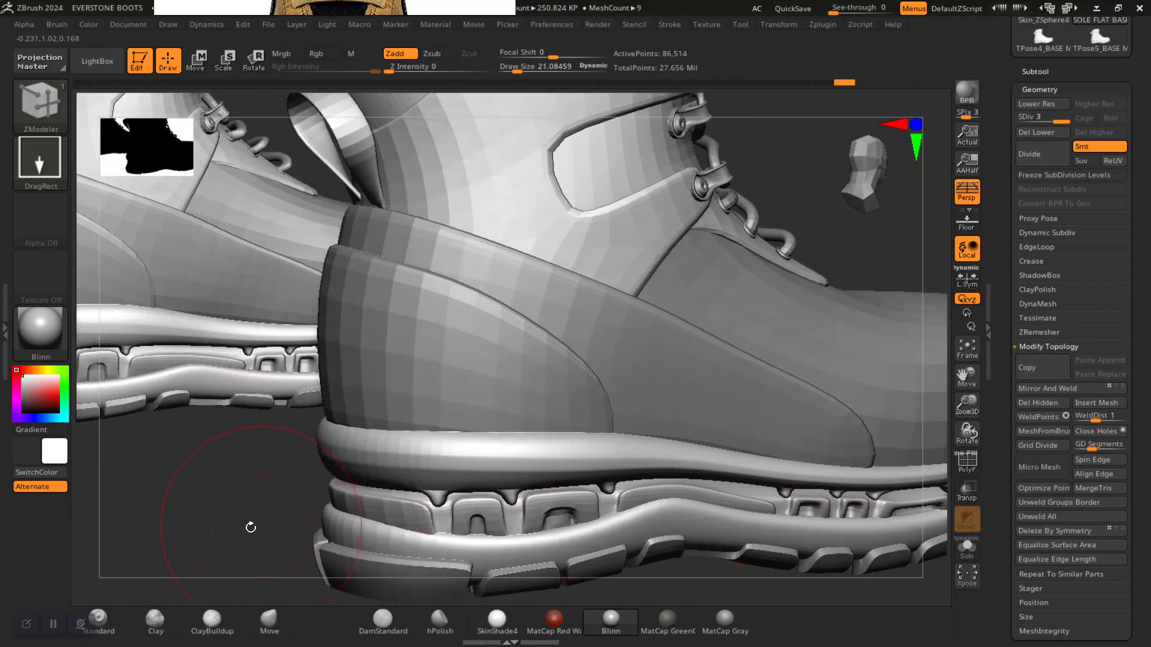
{"action": "mouse_move", "coordinate": [249, 527]}
{"action": "left_mouse_down", "text": "alt"}
{"action": "mouse_move", "coordinate": [228, 472]}
{"action": "mouse_move", "coordinate": [277, 549]}
{"action": "mouse_move", "coordinate": [341, 545]}
{"action": "mouse_move", "coordinate": [360, 522]}
{"action": "mouse_move", "coordinate": [468, 488]}
{"action": "mouse_move", "coordinate": [460, 582]}
{"action": "left_mouse_up", "text": "alt"}
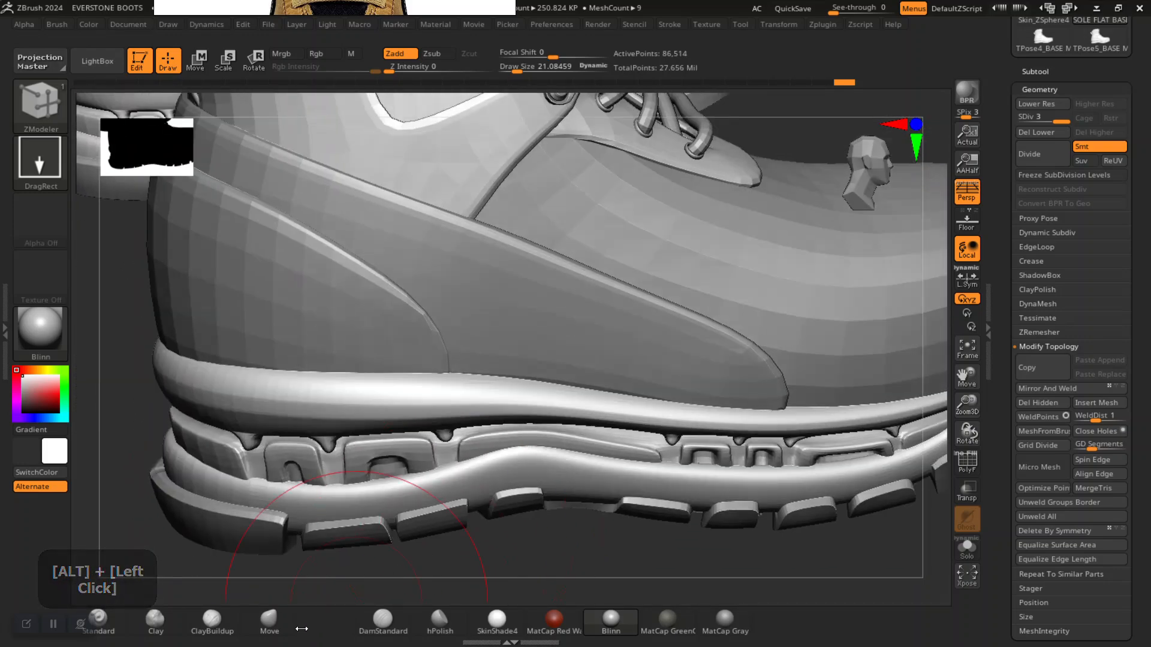
{"action": "left_click", "coordinate": [277, 625]}
{"action": "left_click_drag", "start_coordinate": [387, 545], "coordinate": [317, 584], "text": "alt"}
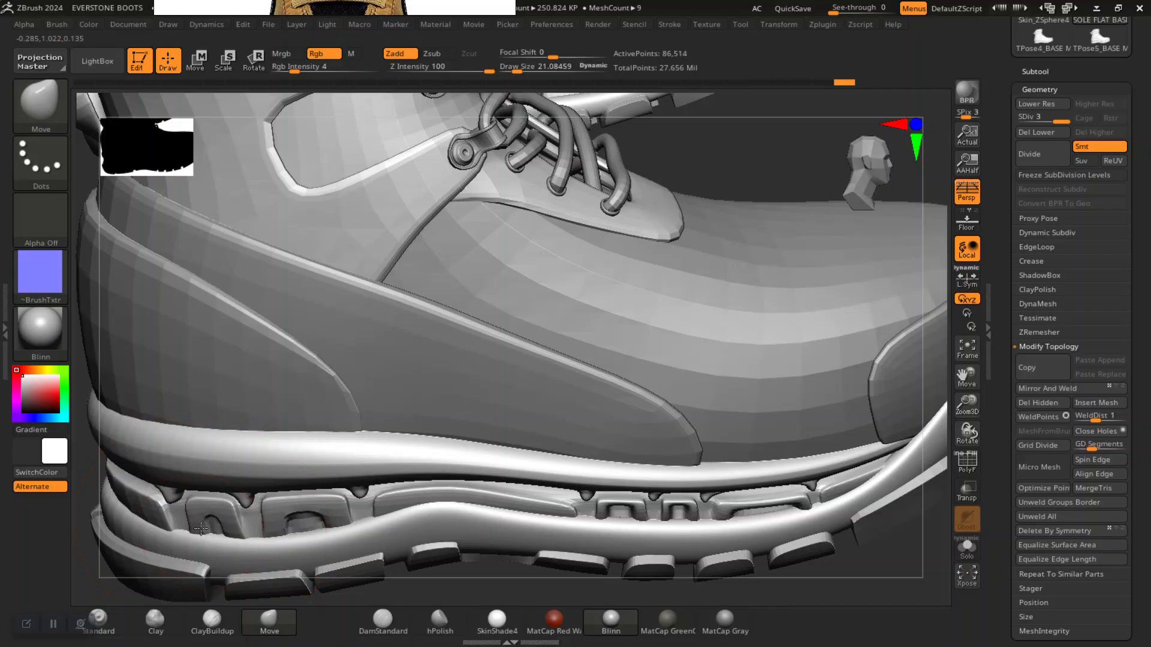
{"action": "key", "text": "ctrl+z"}
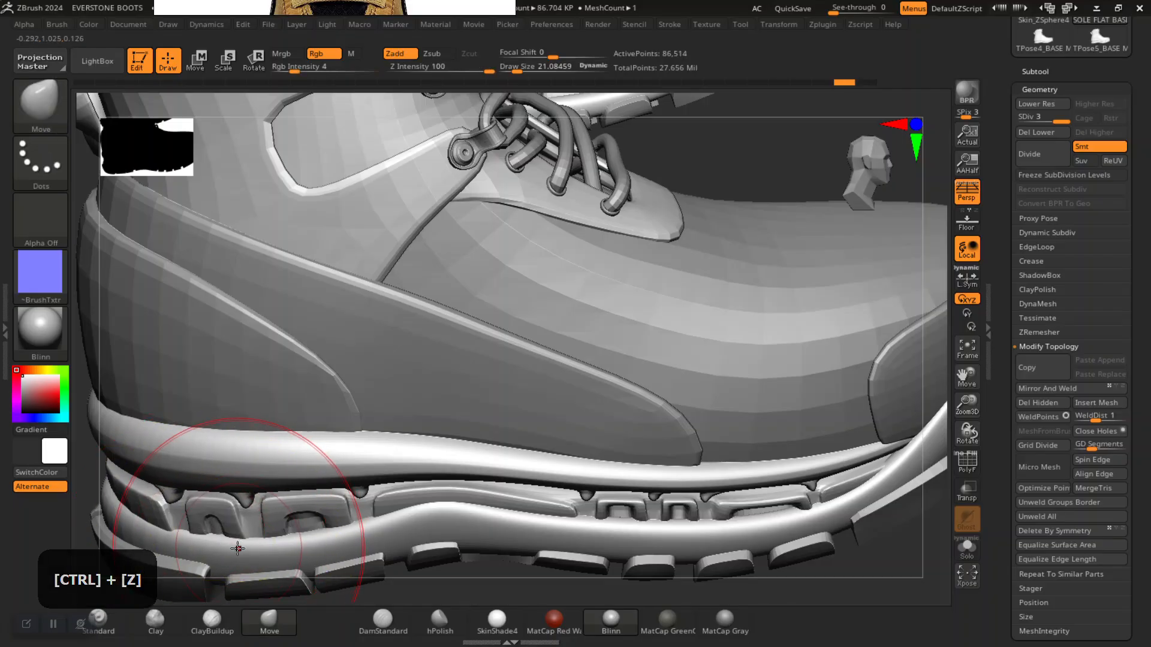
Hide the upper bands to examine the subdivided lower band, and restore the whole sole's visibility with the polyframe on
{"action": "key", "text": "ctrl"}
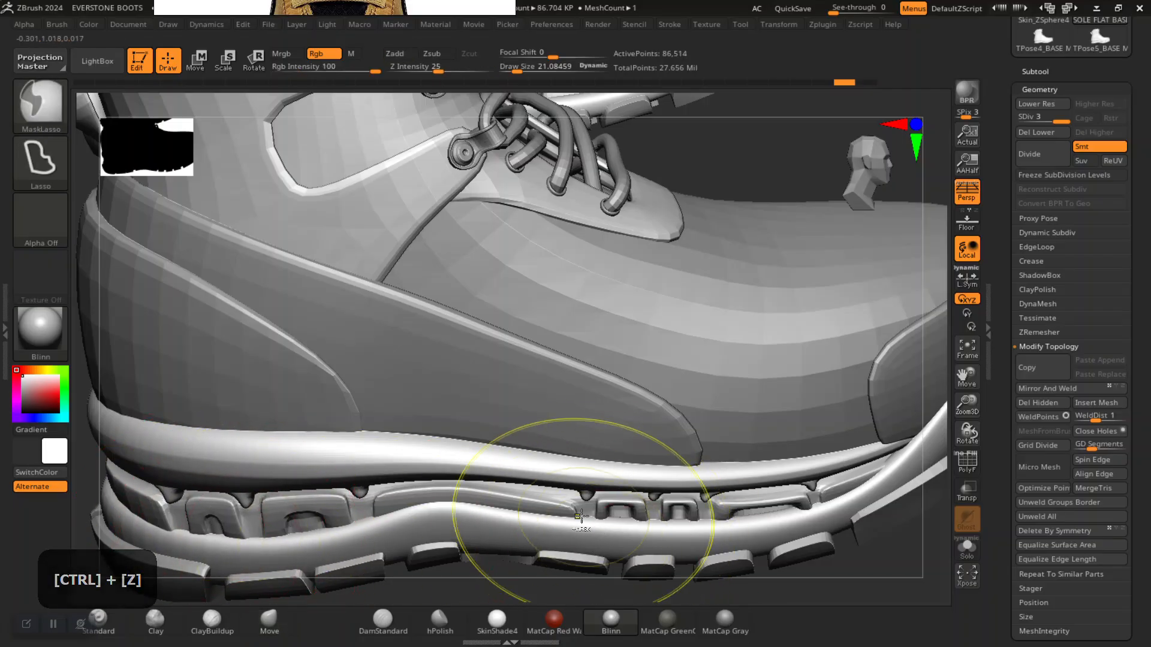
{"action": "left_click", "coordinate": [509, 463], "text": "ctrl+shift"}
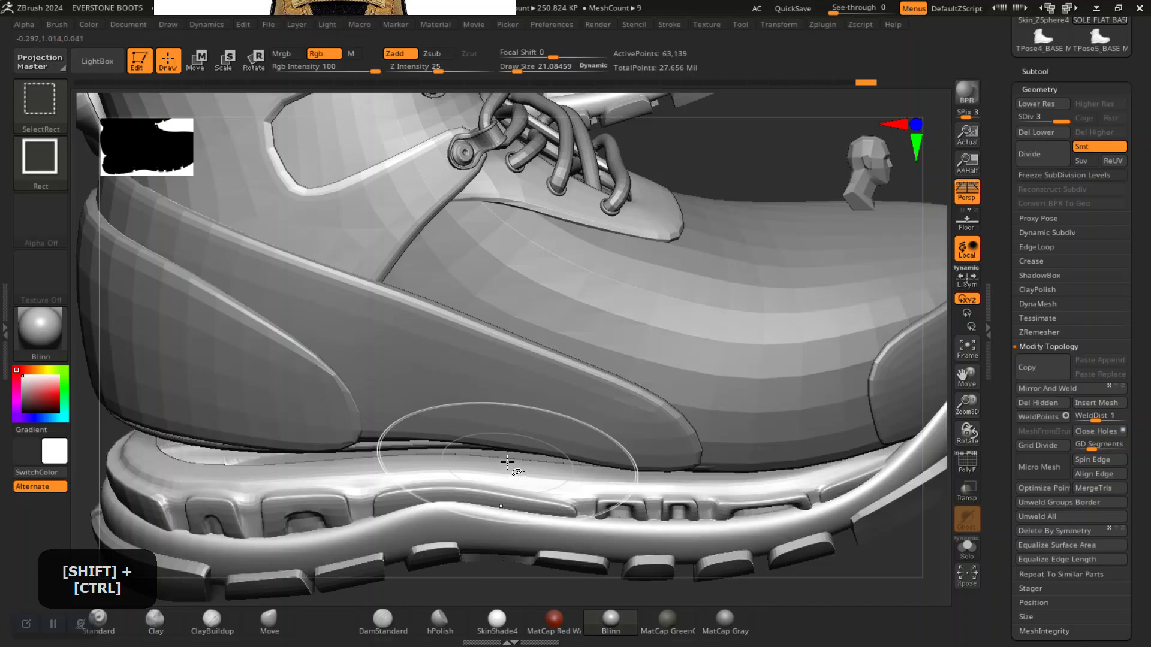
{"action": "left_click_drag", "start_coordinate": [704, 164], "coordinate": [655, 231], "text": "alt"}
{"action": "left_click_drag", "start_coordinate": [559, 137], "coordinate": [527, 501], "text": "ctrl+shift"}
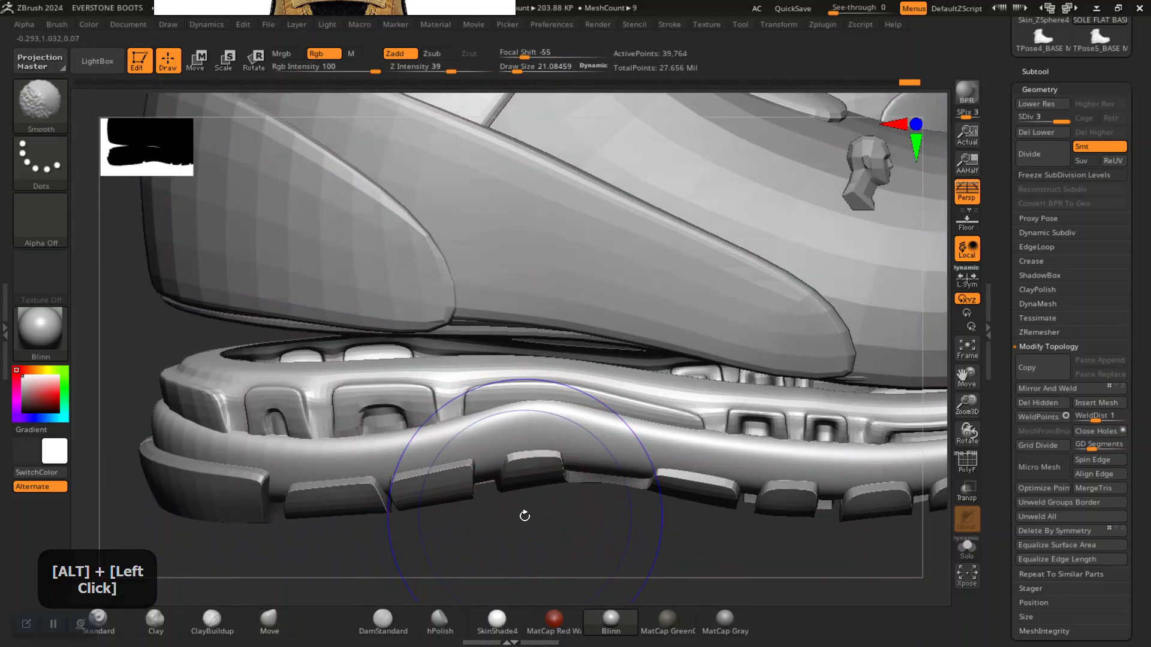
{"action": "key", "text": "shift+f"}
{"action": "left_click", "coordinate": [523, 536], "text": "ctrl+shift"}
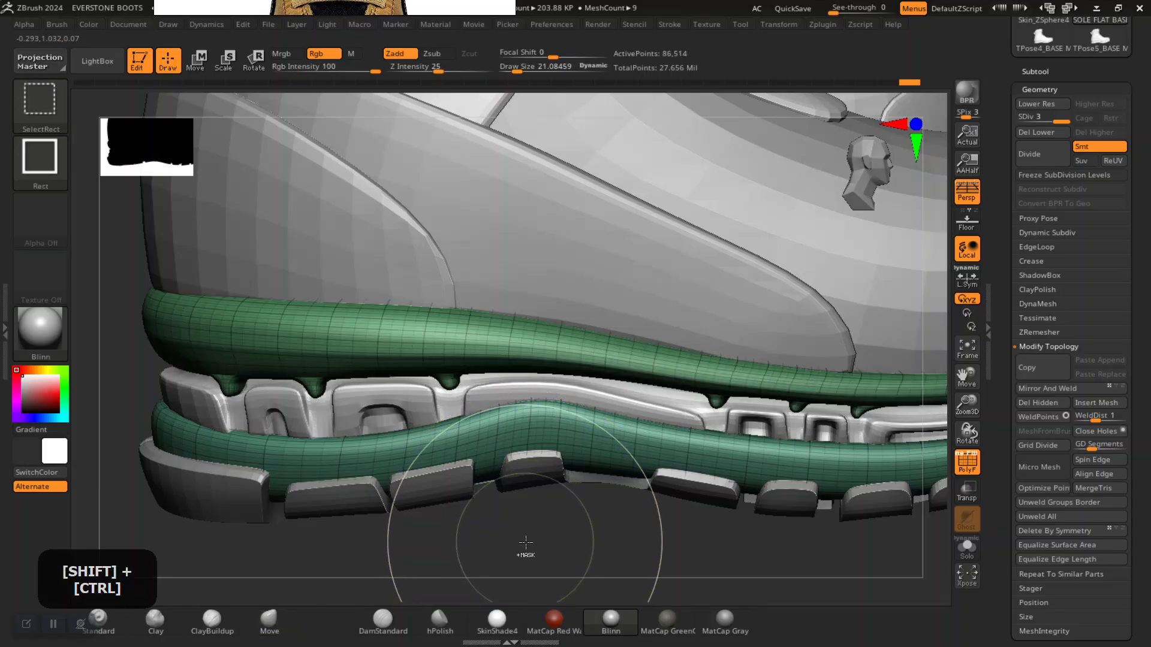
Lower the sole to subdivision level 1 and isolate it in Solo mode
{"action": "key", "text": "shift+d"}
{"action": "mouse_move", "coordinate": [523, 543]}
{"action": "left_mouse_down", "text": "alt"}
{"action": "mouse_move", "coordinate": [517, 555]}
{"action": "mouse_move", "coordinate": [571, 509]}
{"action": "left_mouse_up", "text": "alt"}
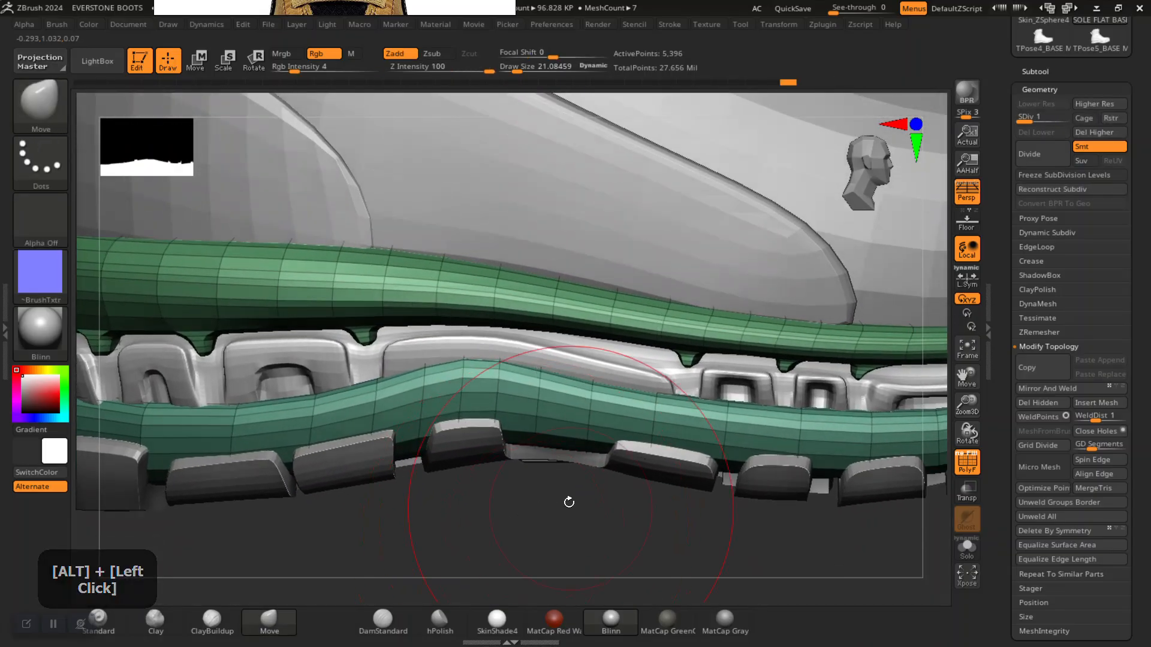
{"action": "left_click_drag", "start_coordinate": [516, 547], "coordinate": [503, 513], "text": "alt"}
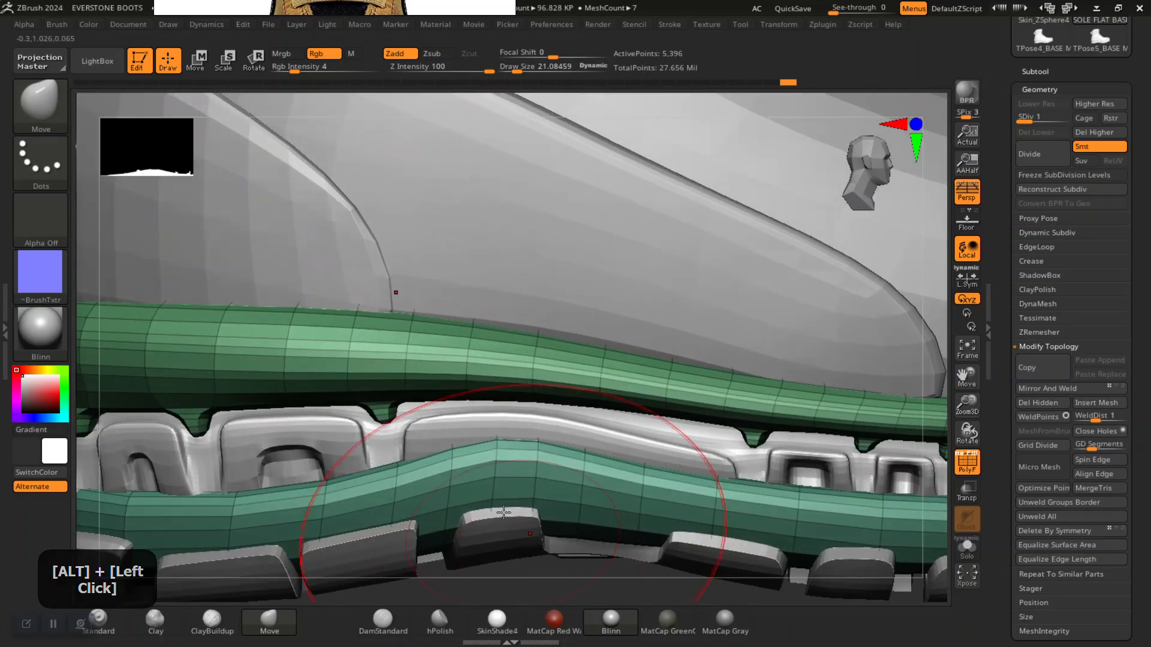
{"action": "left_click", "coordinate": [967, 547]}
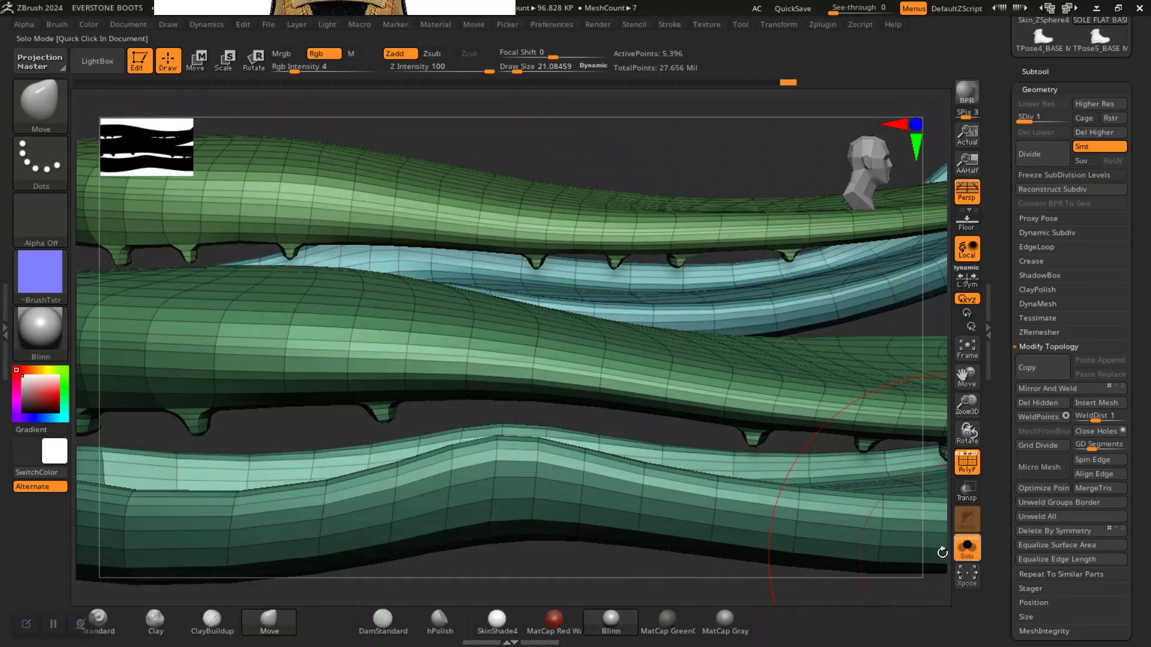
{"action": "left_click_drag", "start_coordinate": [601, 570], "coordinate": [564, 561], "text": "alt"}
Reduce the Draw Size to about 9 and select the ZModeler brush for editing the lower band's heel rim
{"action": "left_click_drag", "start_coordinate": [252, 546], "coordinate": [407, 375], "text": "alt"}
{"action": "key", "text": "space"}
{"action": "left_click", "coordinate": [408, 375]}
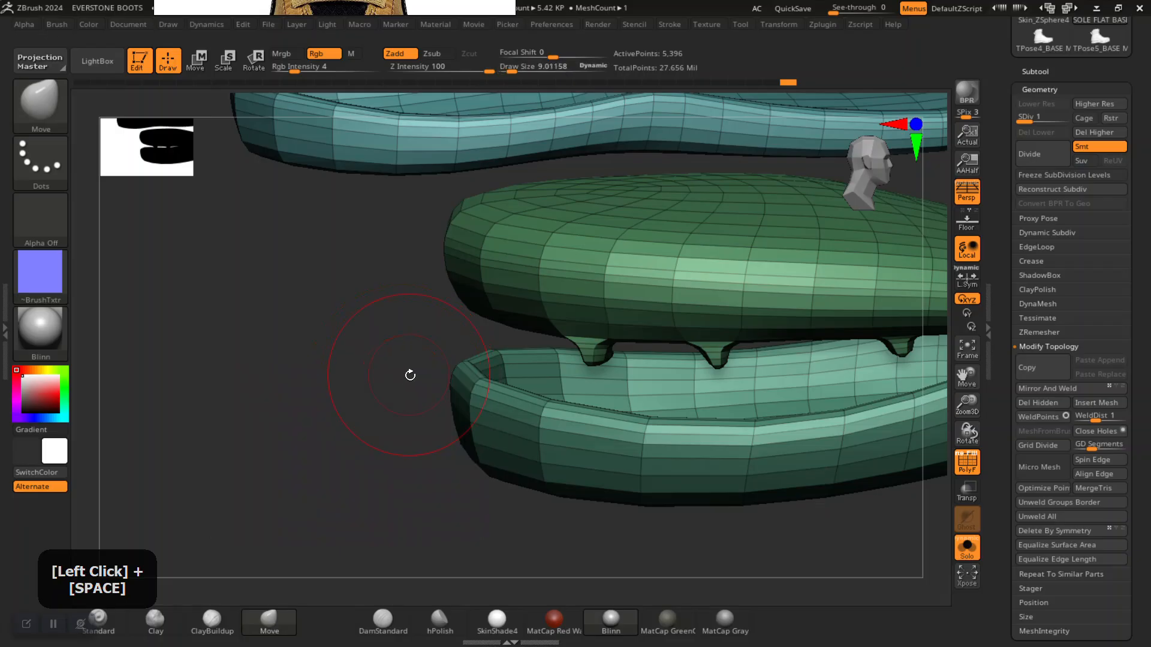
{"action": "key", "text": "b"}
{"action": "key", "text": "z"}
{"action": "key", "text": "m"}
{"action": "mouse_move", "coordinate": [367, 458]}
{"action": "left_mouse_down", "text": "alt"}
{"action": "mouse_move", "coordinate": [374, 482]}
{"action": "mouse_move", "coordinate": [364, 395]}
{"action": "left_mouse_up", "text": "alt"}
{"action": "left_click_drag", "start_coordinate": [401, 249], "coordinate": [204, 419]}
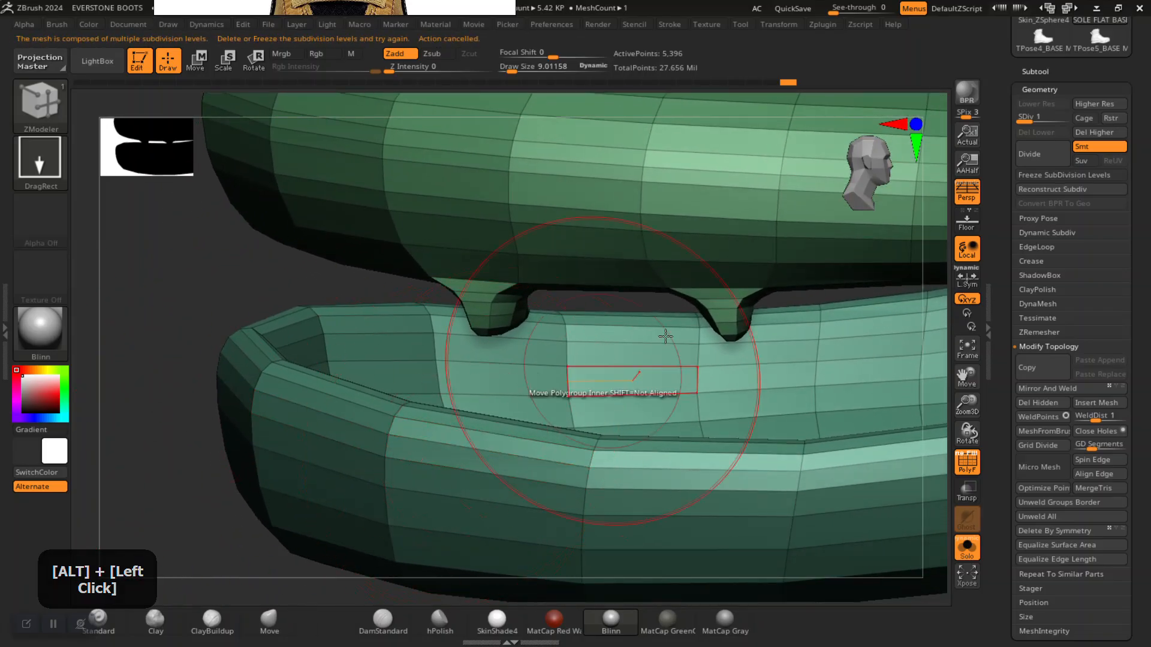
Try deleting an edge loop on the lower band's rim, and undo the sole's subdivision levels
{"action": "left_click", "coordinate": [423, 441], "text": "alt"}
{"action": "key", "text": "ctrl+z"}
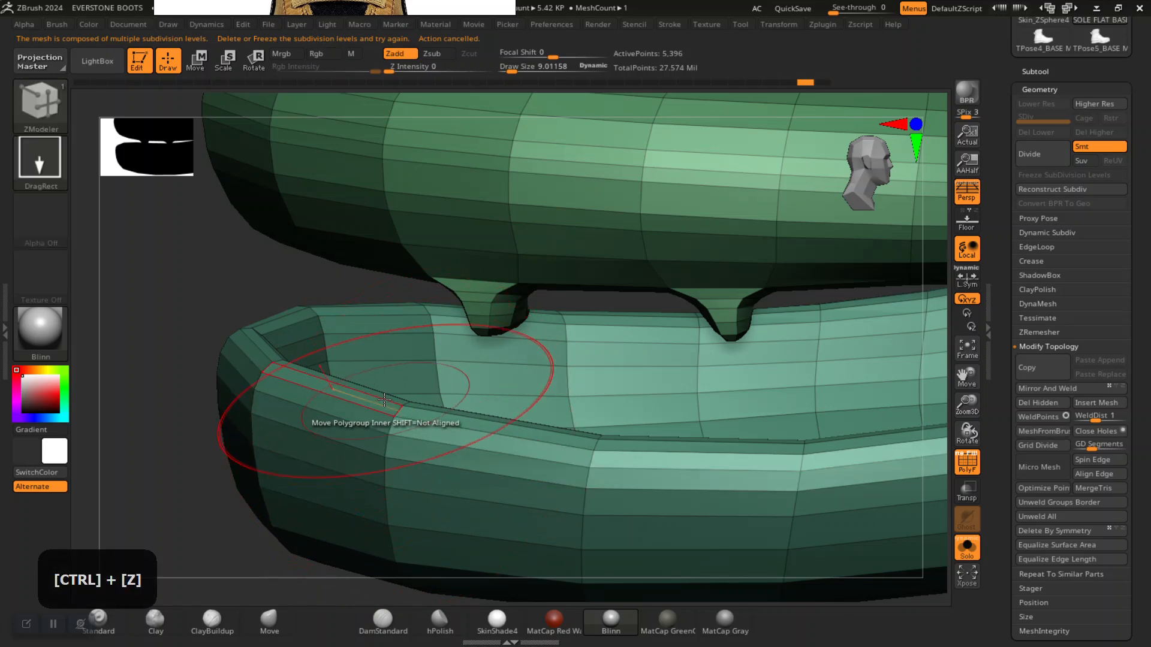
{"action": "key", "text": "ctrl+z"}
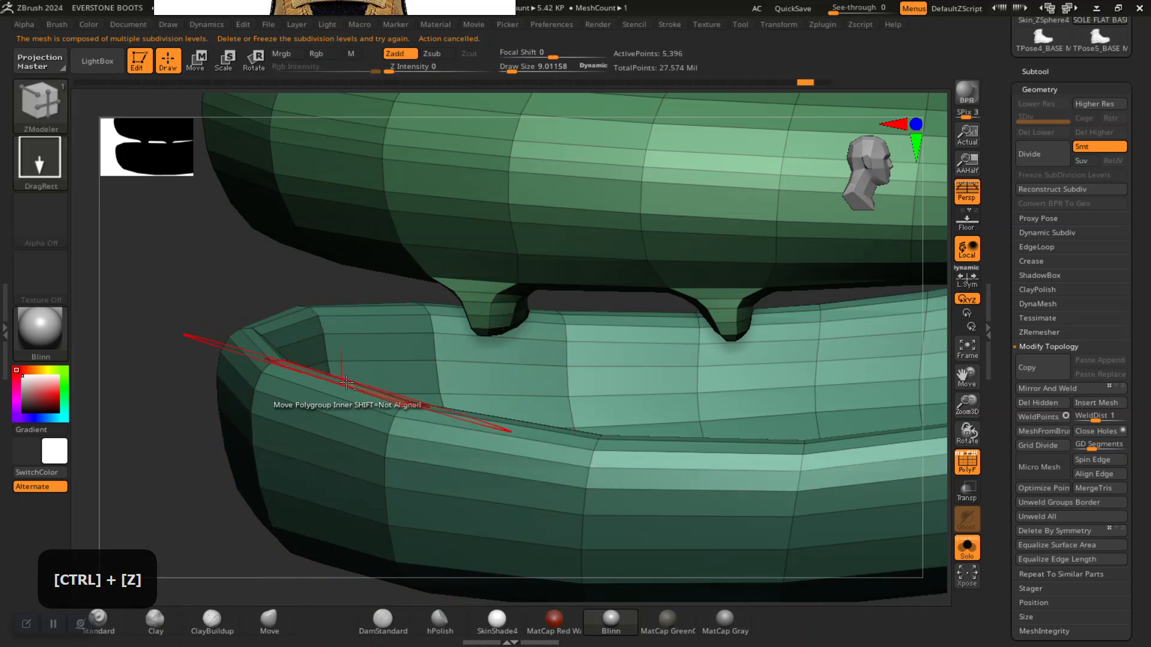
Delete the lengthwise edge loop along the lower band's upper rim with ZModeler
{"action": "left_click", "coordinate": [346, 385], "text": "alt"}
{"action": "left_click_drag", "start_coordinate": [147, 480], "coordinate": [165, 496]}
{"action": "left_click", "coordinate": [372, 410], "text": "alt"}
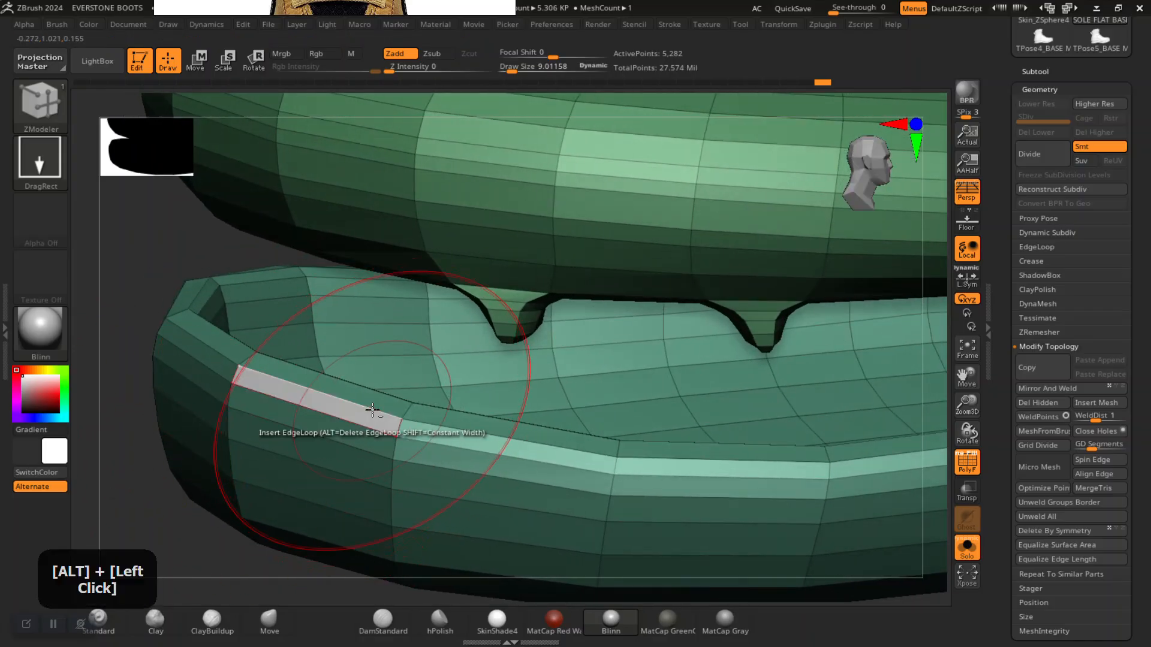
{"action": "key", "text": "ctrl+z"}
{"action": "left_click", "coordinate": [372, 412], "text": "alt"}
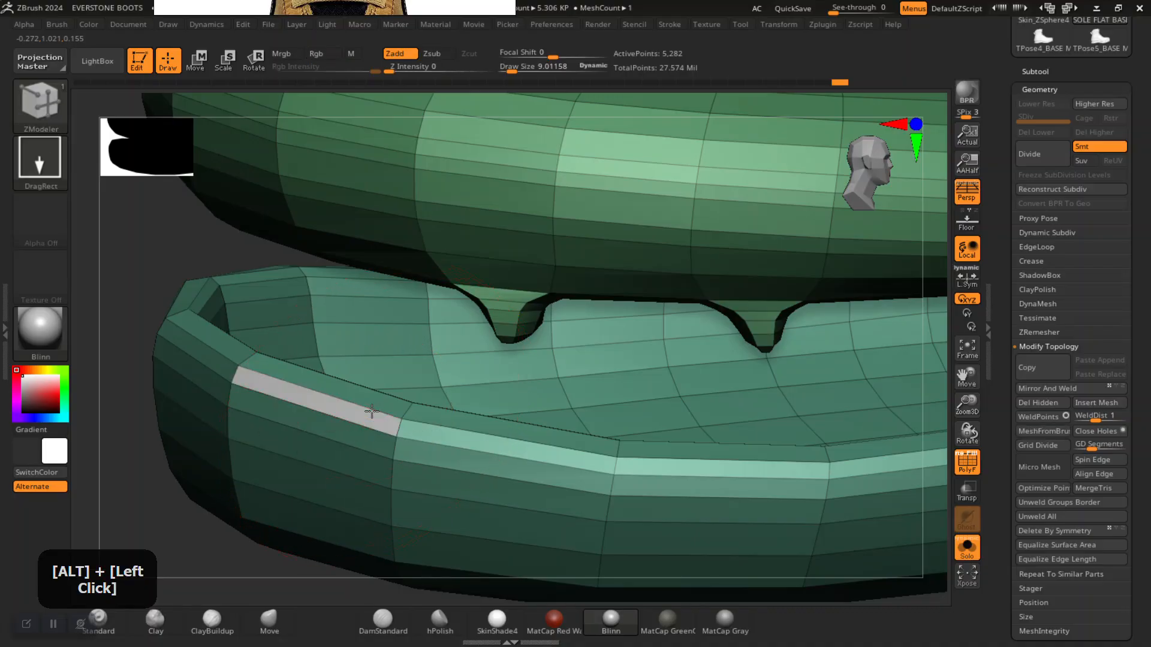
Try deleting another lengthwise edge loop from the lower band's rim and compare the band with the full boot
{"action": "key", "text": "ctrl+z"}
{"action": "left_click", "coordinate": [374, 410], "text": "alt"}
{"action": "left_click_drag", "start_coordinate": [218, 510], "coordinate": [331, 490]}
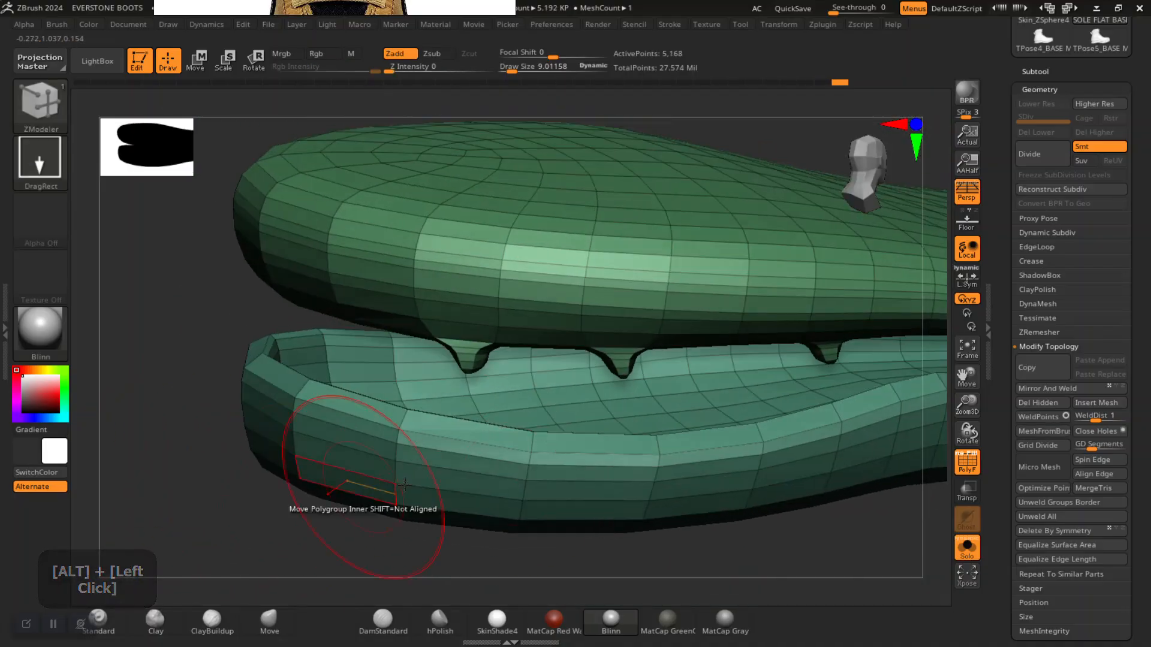
{"action": "left_click", "coordinate": [966, 555]}
{"action": "left_click_drag", "start_coordinate": [801, 576], "coordinate": [760, 577]}
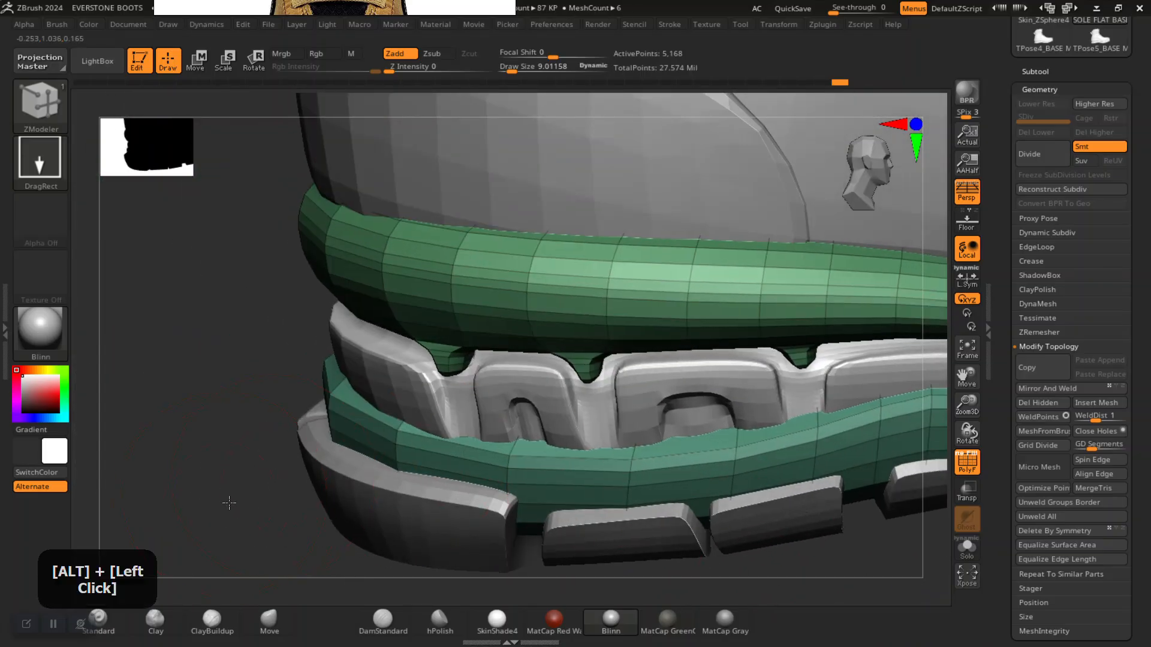
Undo the edge loop deletions on the lower band's rim and recheck the band in Solo mode and with the full boot
{"action": "left_click_drag", "start_coordinate": [222, 494], "coordinate": [247, 517], "text": "alt"}
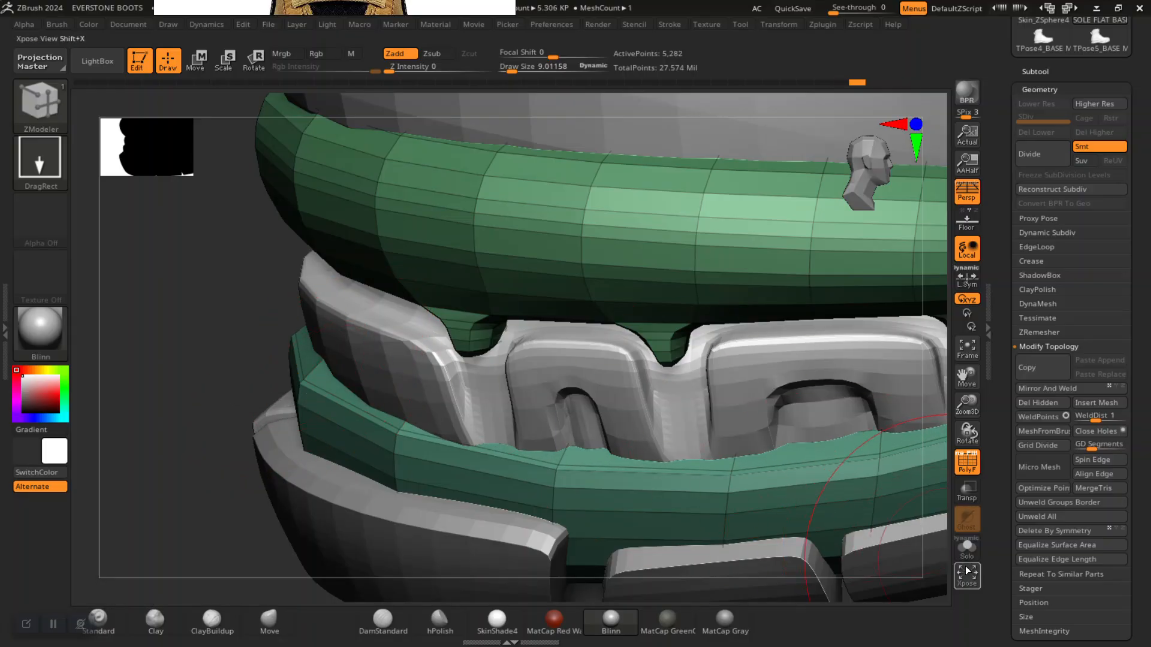
{"action": "left_click", "coordinate": [967, 548]}
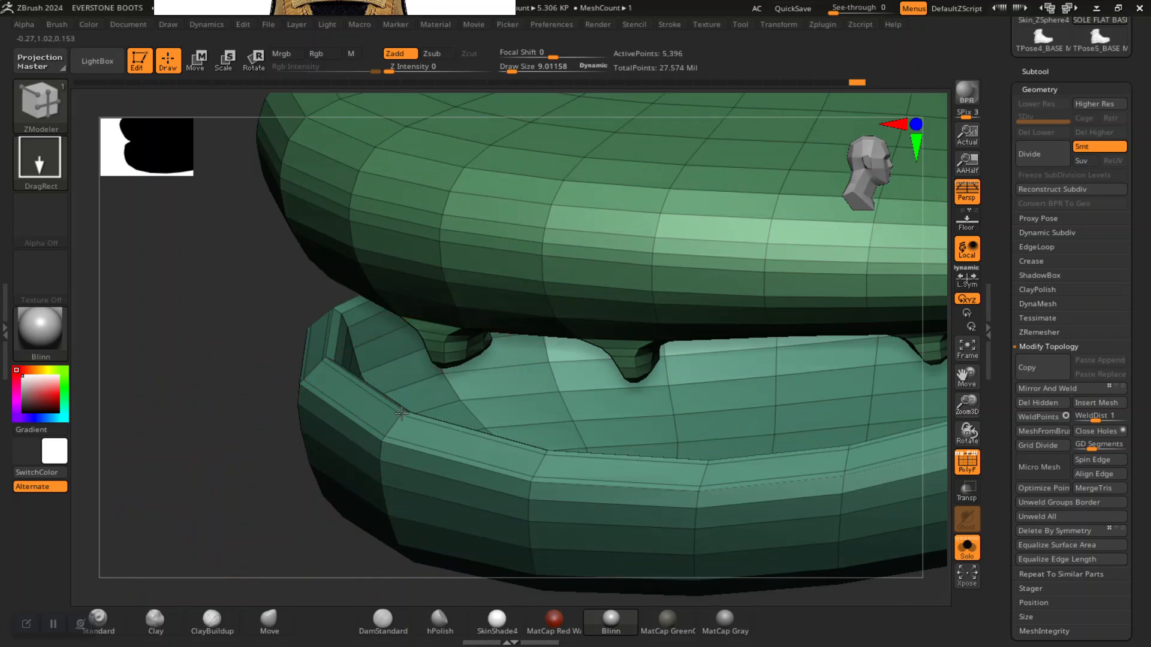
{"action": "left_click_drag", "start_coordinate": [285, 576], "coordinate": [349, 516], "text": "alt"}
{"action": "left_click", "coordinate": [971, 559]}
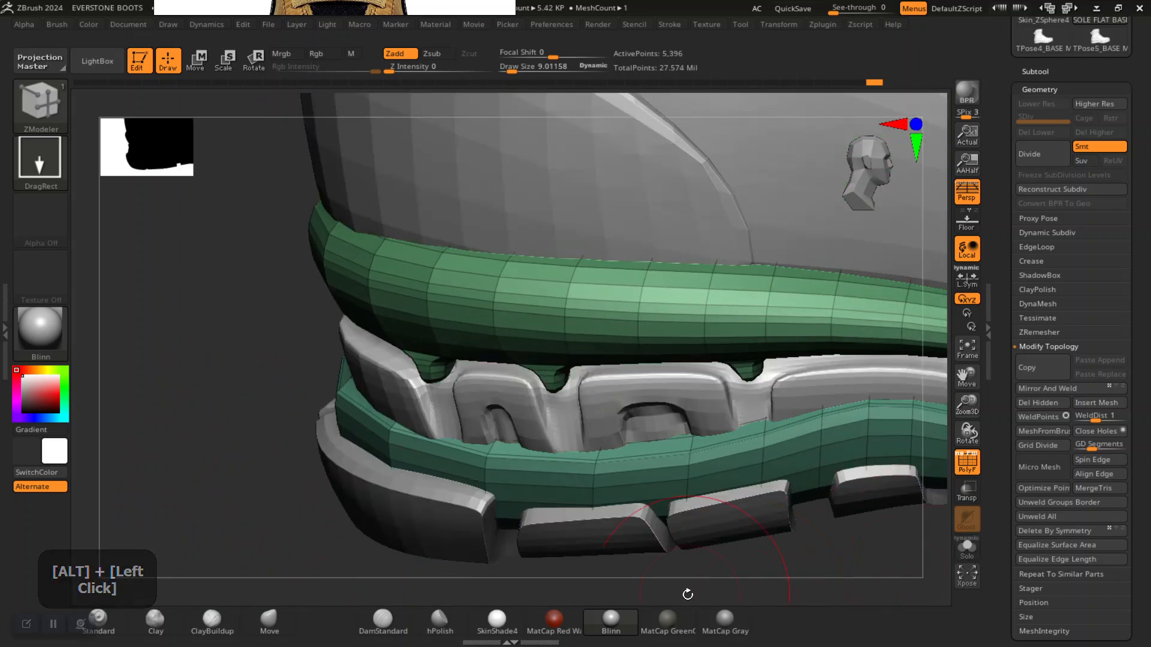
Turn off the polyframe display and subdivide the sole twice, up to subdivision level 3
{"action": "left_click_drag", "start_coordinate": [686, 593], "coordinate": [725, 570], "text": "alt"}
{"action": "key", "text": "shift+f"}
{"action": "key", "text": "ctrl"}
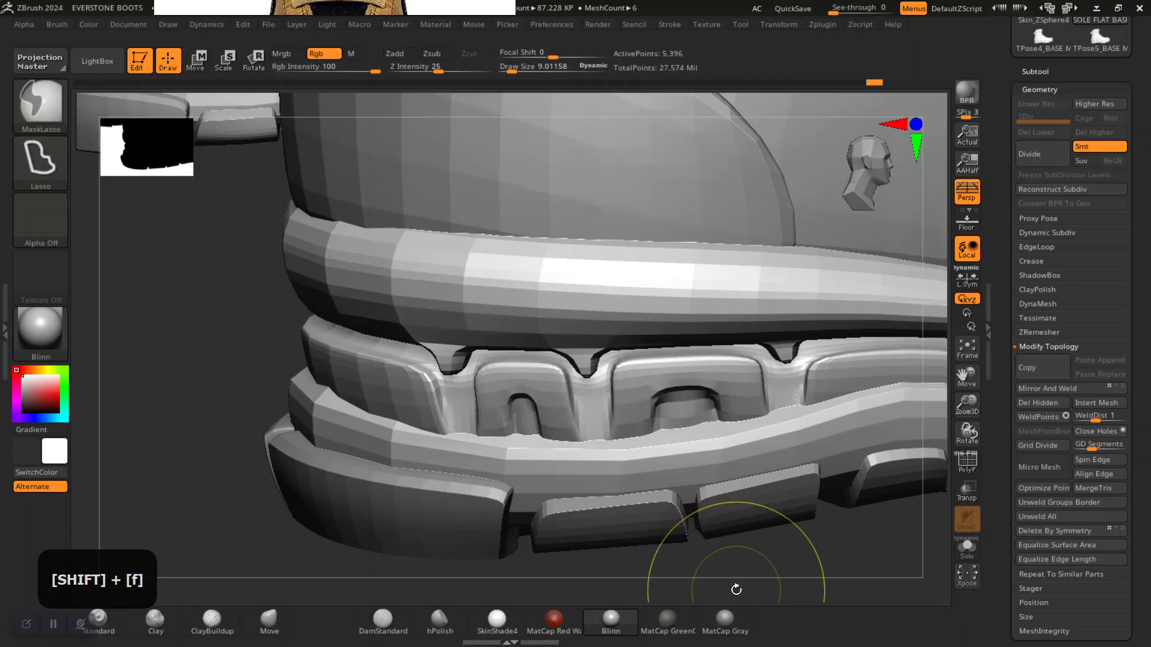
{"action": "key", "text": "ctrl+d"}
{"action": "key", "text": "ctrl+d"}
{"action": "mouse_move", "coordinate": [799, 585]}
{"action": "left_mouse_down", "text": "alt"}
{"action": "mouse_move", "coordinate": [735, 560]}
{"action": "mouse_move", "coordinate": [671, 575]}
{"action": "mouse_move", "coordinate": [657, 600]}
{"action": "mouse_move", "coordinate": [653, 568]}
{"action": "mouse_move", "coordinate": [694, 585]}
{"action": "mouse_move", "coordinate": [696, 552]}
{"action": "left_mouse_up", "text": "alt"}
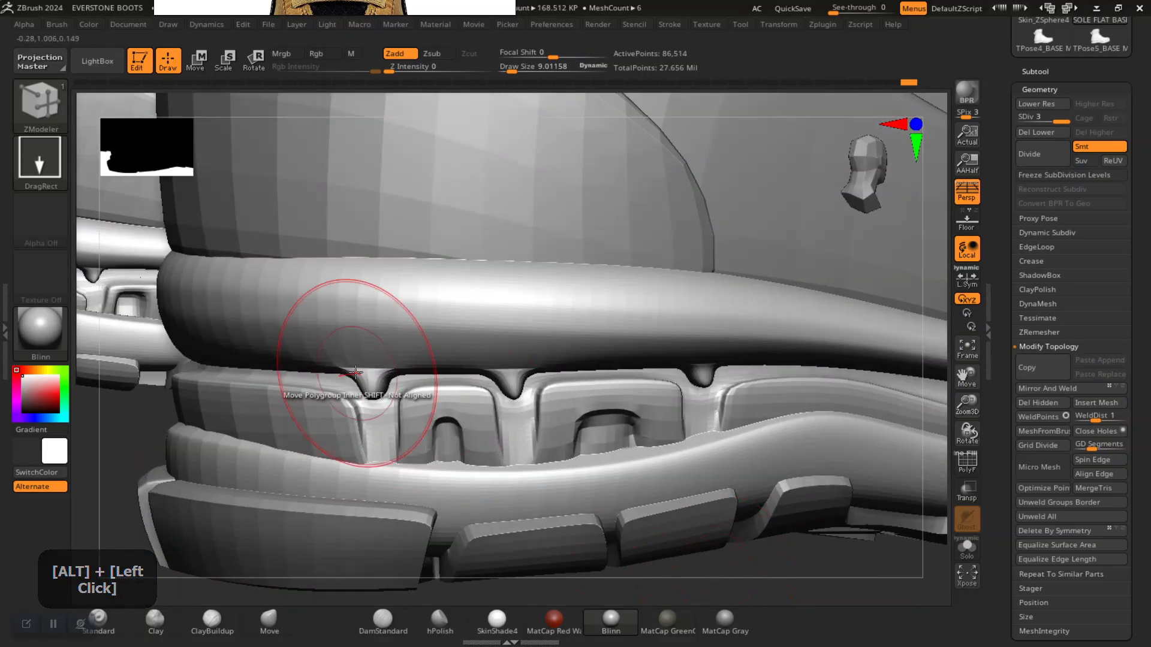
Choose the Inflat brush, temporarily hide the upper band to mask the sole's lower band, and show everything again
{"action": "left_click", "coordinate": [271, 624]}
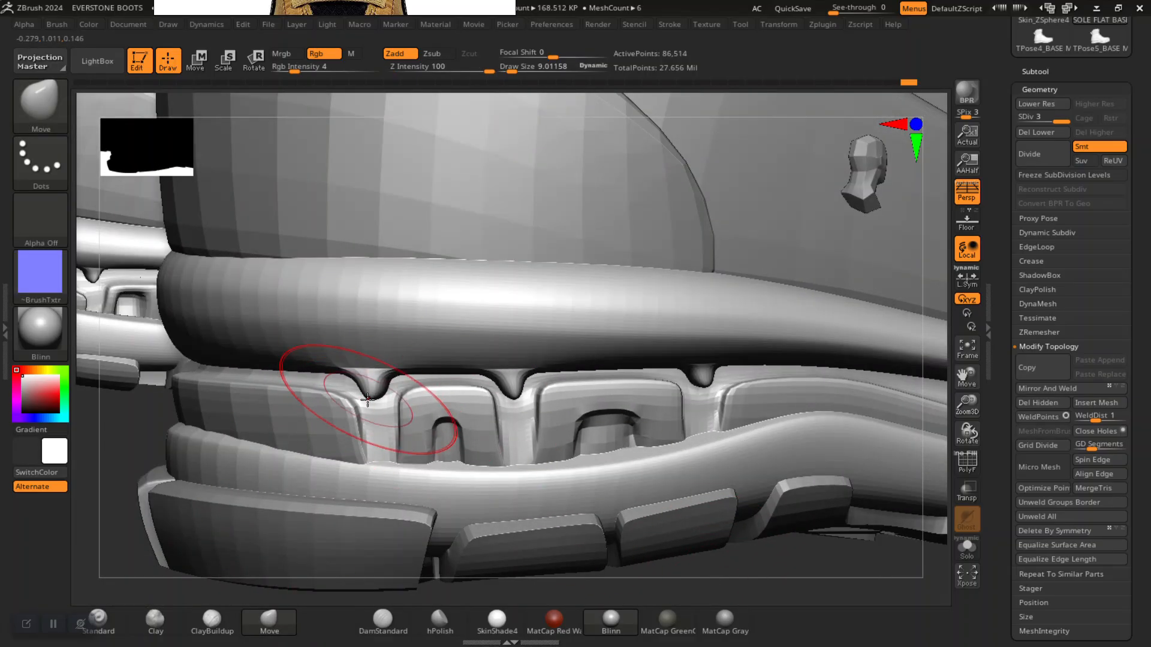
{"action": "key", "text": "b"}
{"action": "key", "text": "i"}
{"action": "key", "text": "n"}
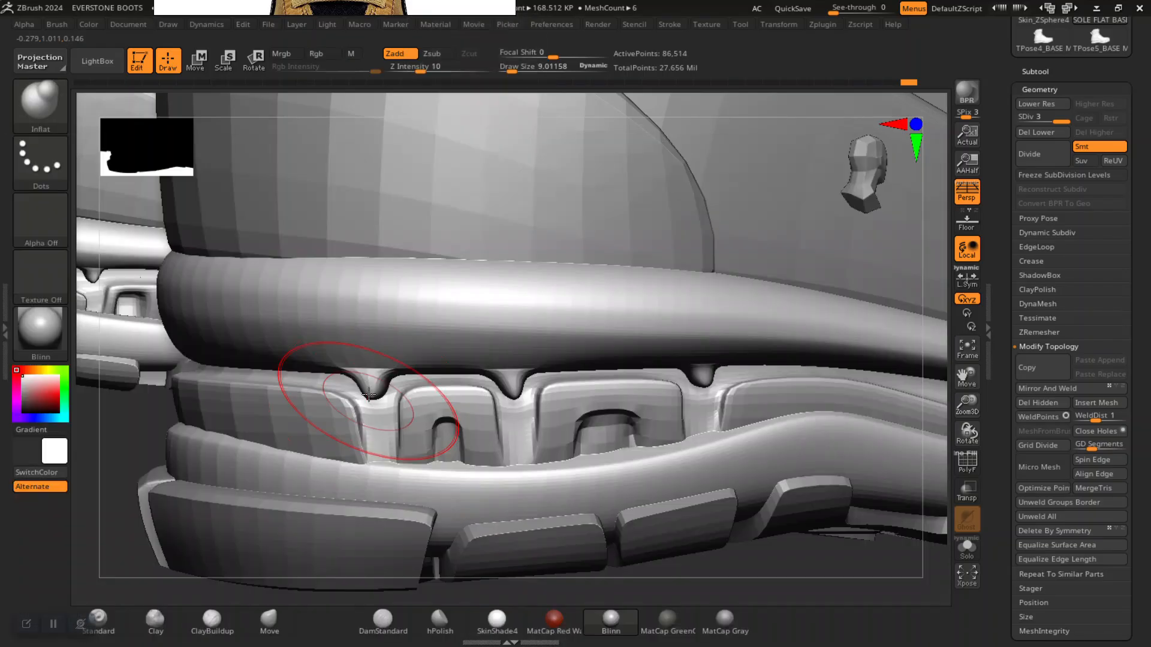
{"action": "left_click", "coordinate": [418, 331], "text": "ctrl+shift"}
{"action": "left_click_drag", "start_coordinate": [150, 432], "coordinate": [288, 446], "text": "alt"}
{"action": "left_click", "coordinate": [423, 337], "text": "ctrl+shift"}
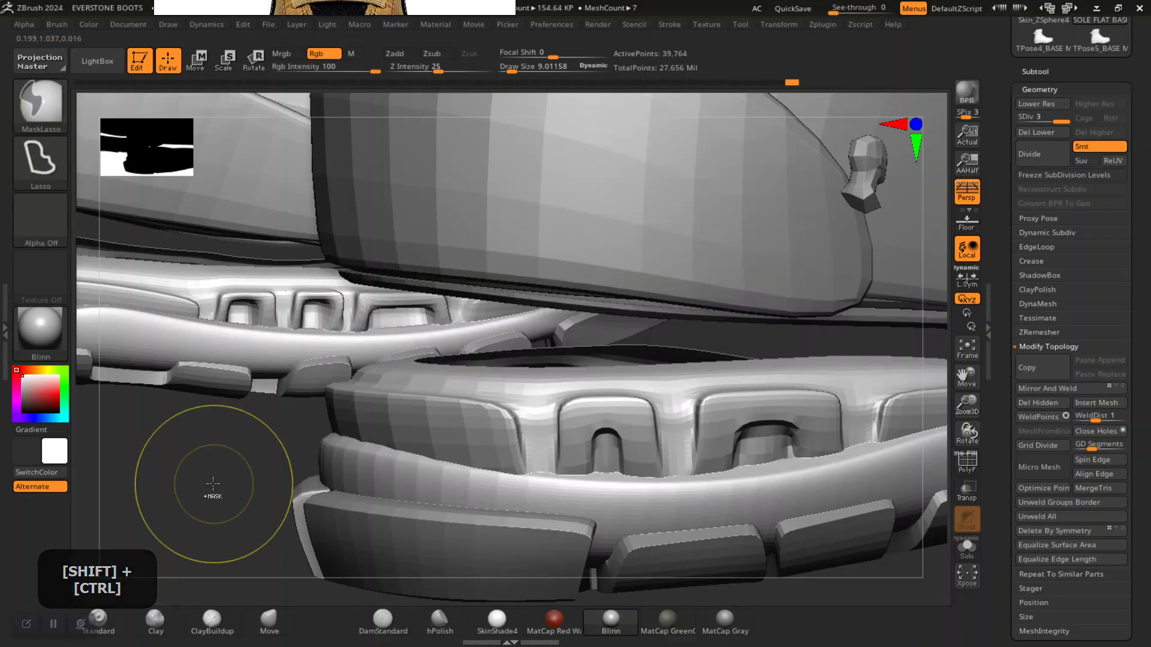
{"action": "left_click", "coordinate": [210, 482], "text": "ctrl"}
{"action": "left_click", "coordinate": [213, 479], "text": "ctrl+shift"}
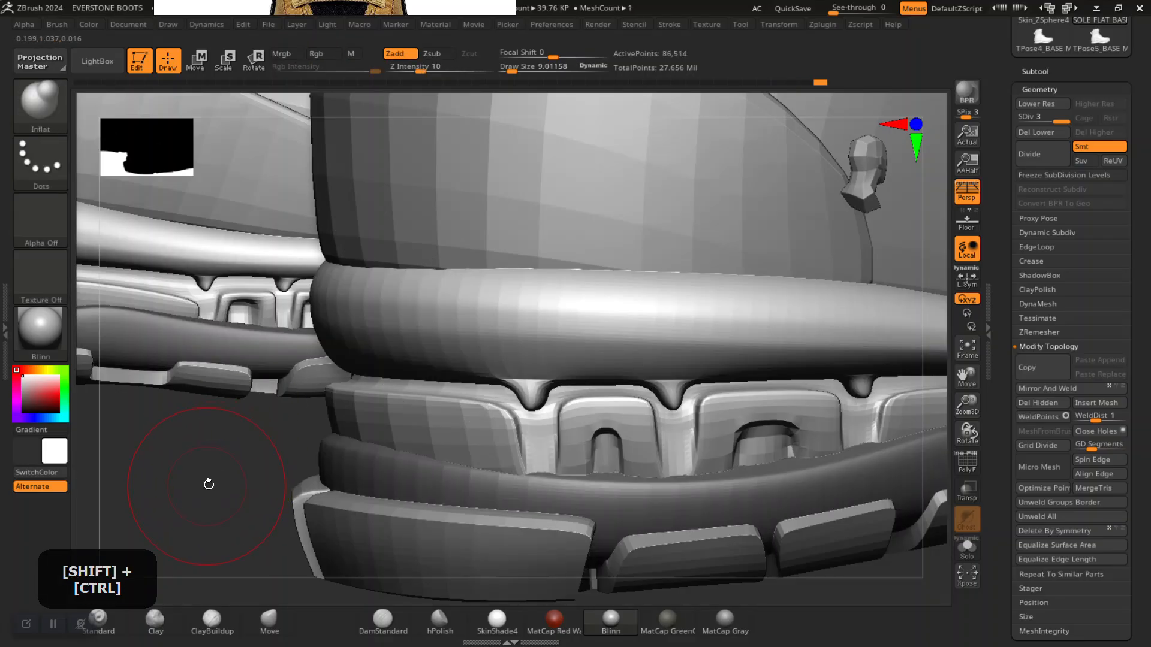
Inflate the small drop-shaped nubs hanging under the upper band from the heel to the midfoot
{"action": "left_click_drag", "start_coordinate": [205, 480], "coordinate": [385, 372]}
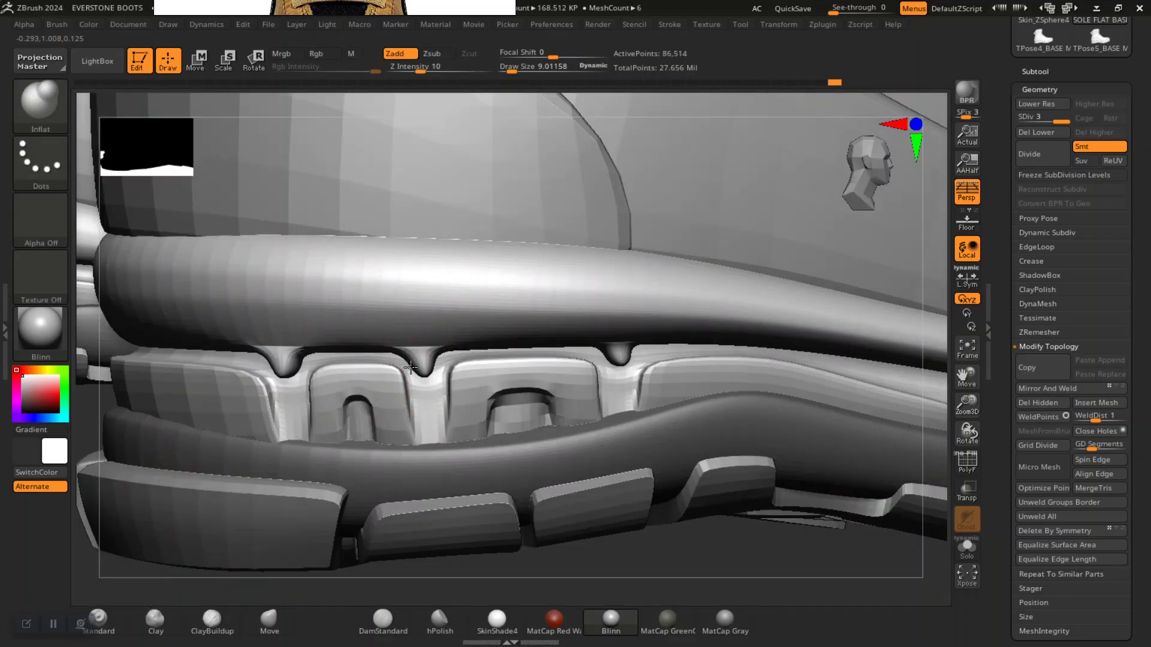
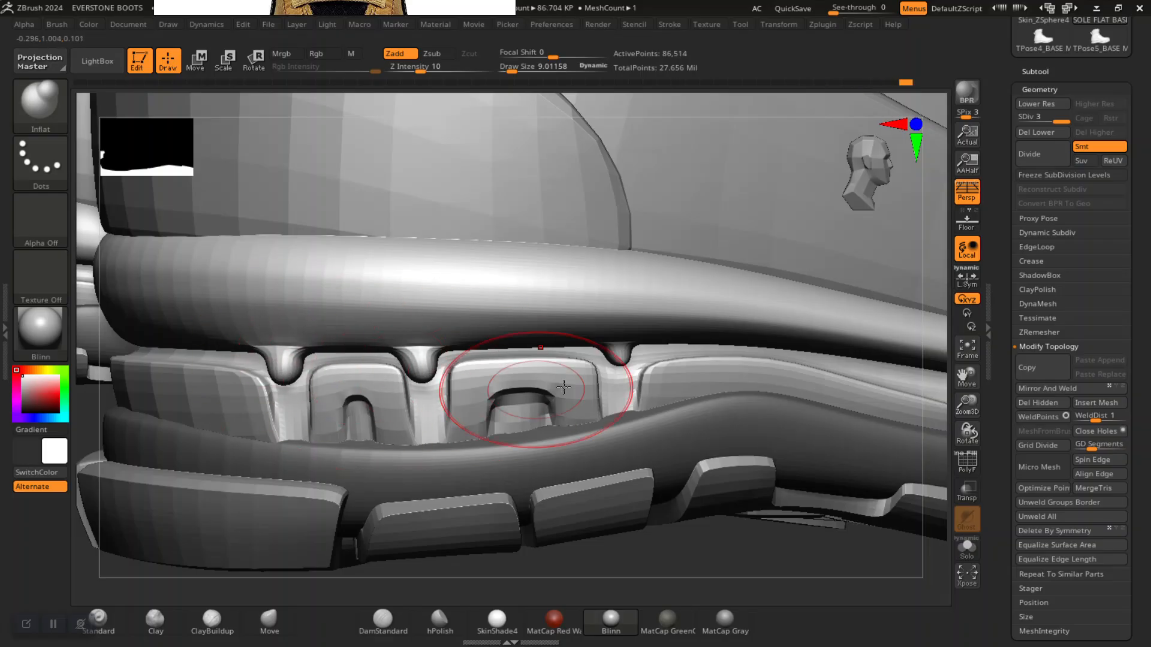
{"action": "left_click_drag", "start_coordinate": [609, 370], "coordinate": [609, 373]}
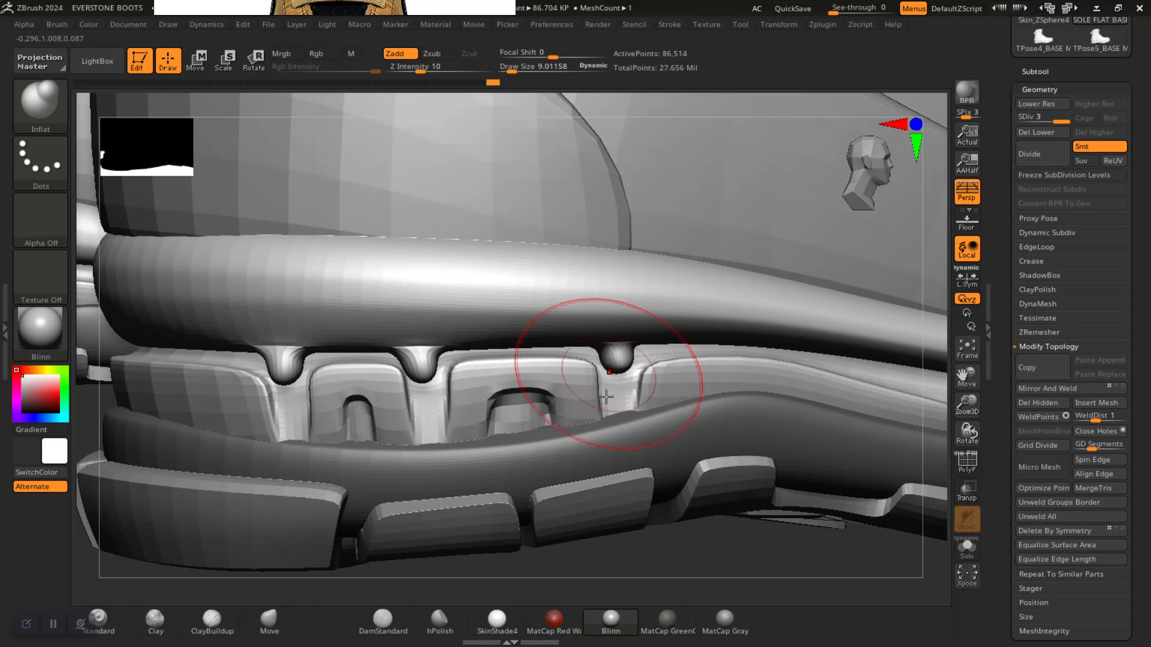
{"action": "mouse_move", "coordinate": [638, 570]}
{"action": "left_mouse_down", "text": "alt"}
{"action": "mouse_move", "coordinate": [585, 520]}
{"action": "mouse_move", "coordinate": [367, 545]}
{"action": "mouse_move", "coordinate": [411, 545]}
{"action": "mouse_move", "coordinate": [433, 590]}
{"action": "left_mouse_up", "text": "alt"}
{"action": "left_click_drag", "start_coordinate": [552, 420], "coordinate": [551, 422]}
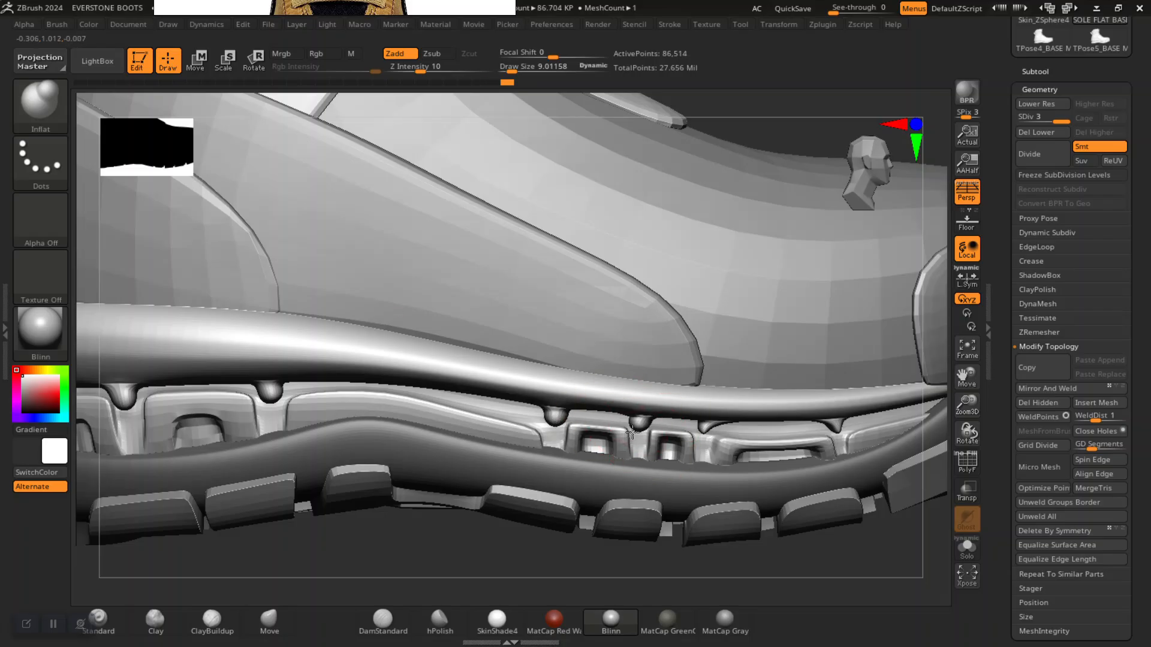
{"action": "left_click_drag", "start_coordinate": [640, 422], "coordinate": [641, 421], "text": "shift"}
{"action": "left_click_drag", "start_coordinate": [442, 552], "coordinate": [455, 501]}
{"action": "key", "text": "ctrl+z"}
Try rounding out the third midfoot nub with a Draw Size of about 2.4, and undo the stroke
{"action": "left_click_drag", "start_coordinate": [729, 165], "coordinate": [685, 264], "text": "alt"}
{"action": "key", "text": "space"}
{"action": "left_click_drag", "start_coordinate": [456, 431], "coordinate": [430, 431]}
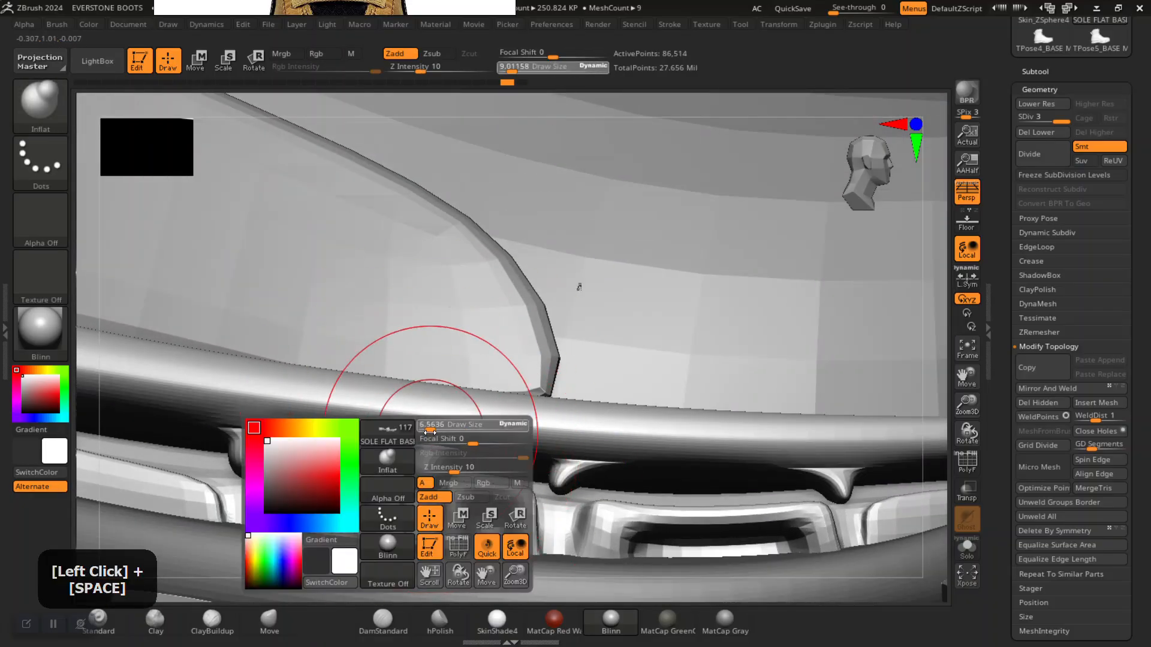
{"action": "left_click_drag", "start_coordinate": [427, 431], "coordinate": [444, 452]}
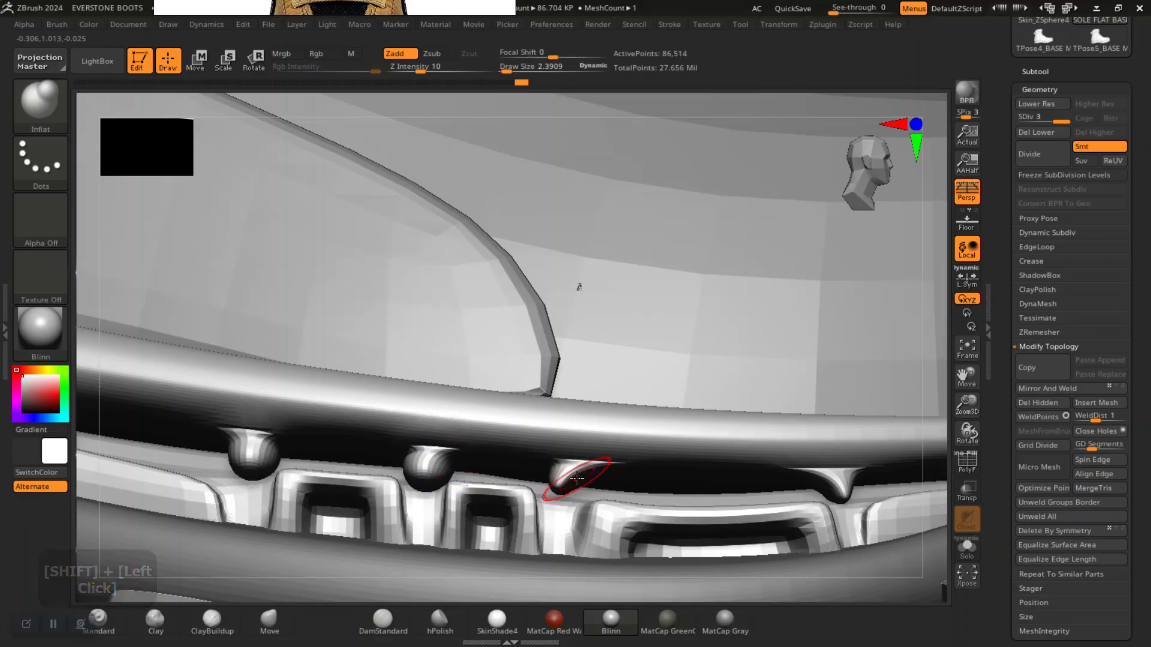
{"action": "key", "text": "ctrl+z"}
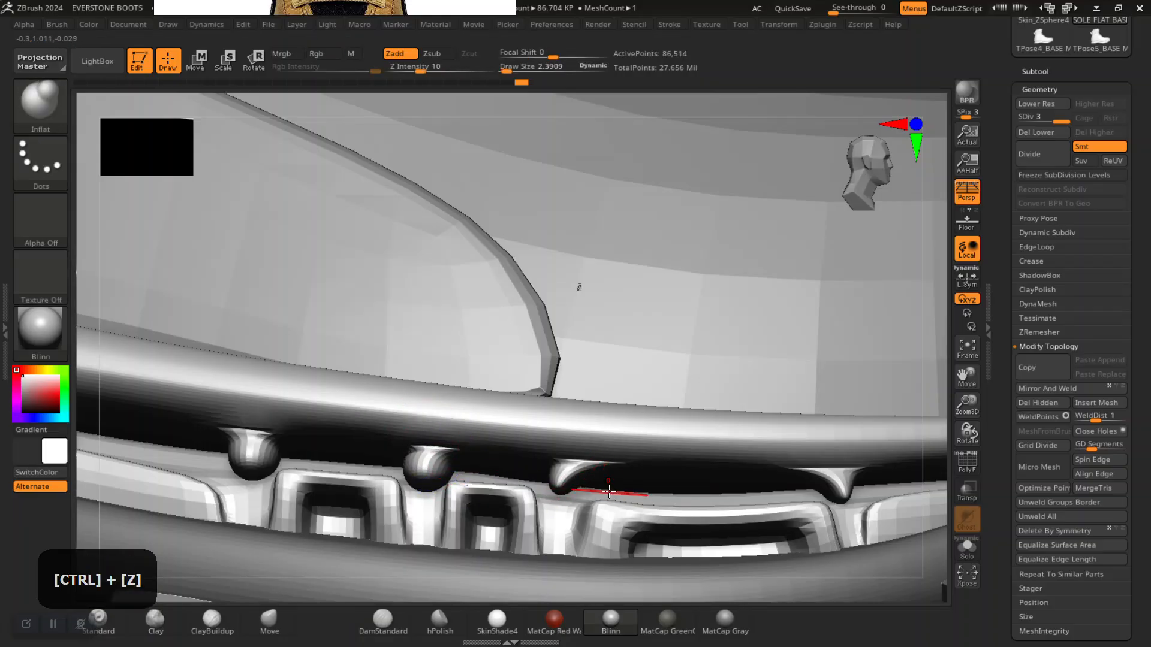
Raise the Draw Size to about 6.4 and inflate the remaining nubs under the upper band toward the toe
{"action": "key", "text": "bracketright"}
{"action": "key", "text": "bracketright"}
{"action": "key", "text": "bracketright"}
{"action": "key", "text": "bracketright"}
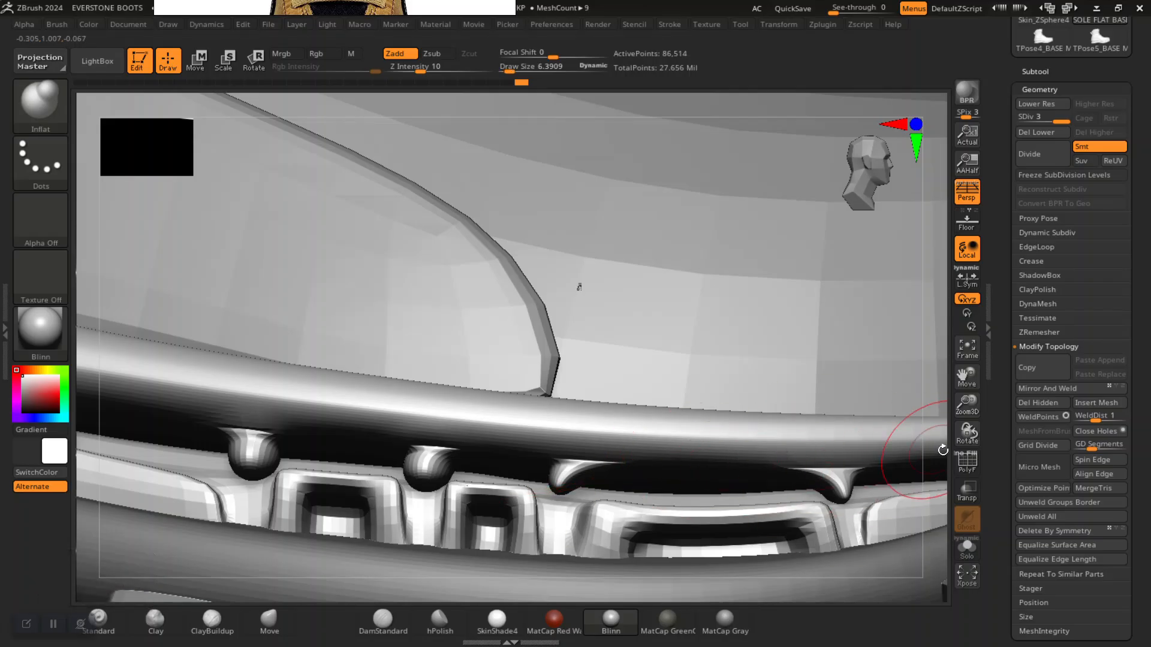
{"action": "left_click_drag", "start_coordinate": [964, 412], "coordinate": [858, 354]}
{"action": "right_click_drag", "start_coordinate": [655, 337], "coordinate": [674, 209]}
{"action": "left_click_drag", "start_coordinate": [674, 209], "coordinate": [612, 424], "text": "alt"}
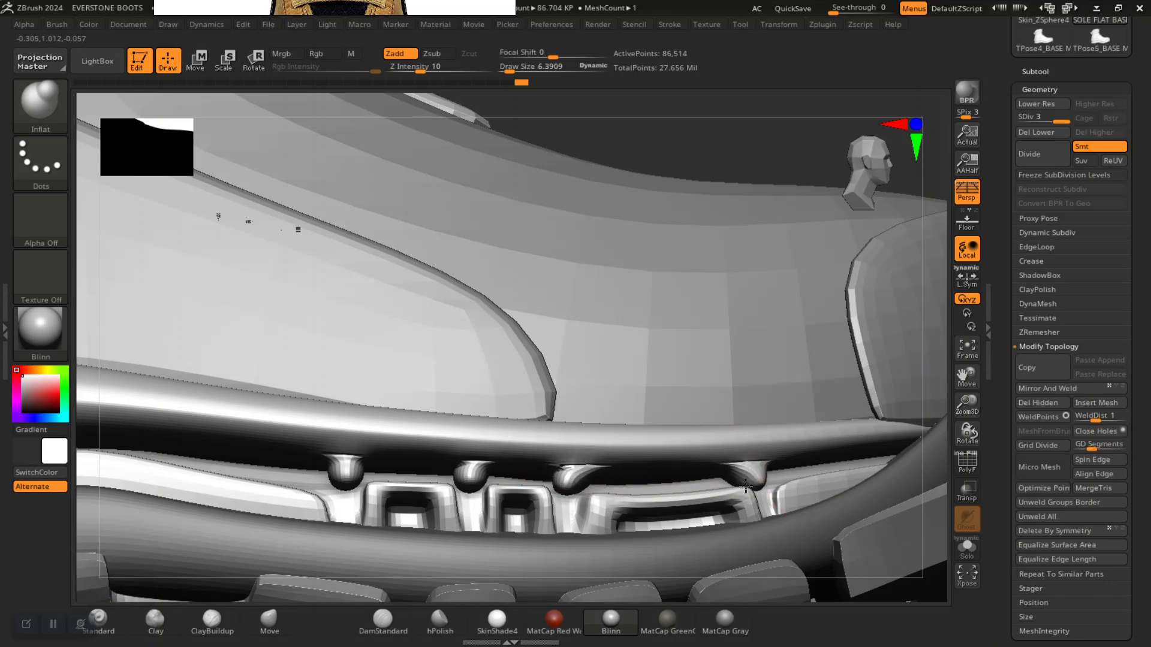
{"action": "left_click", "coordinate": [691, 182], "text": "alt"}
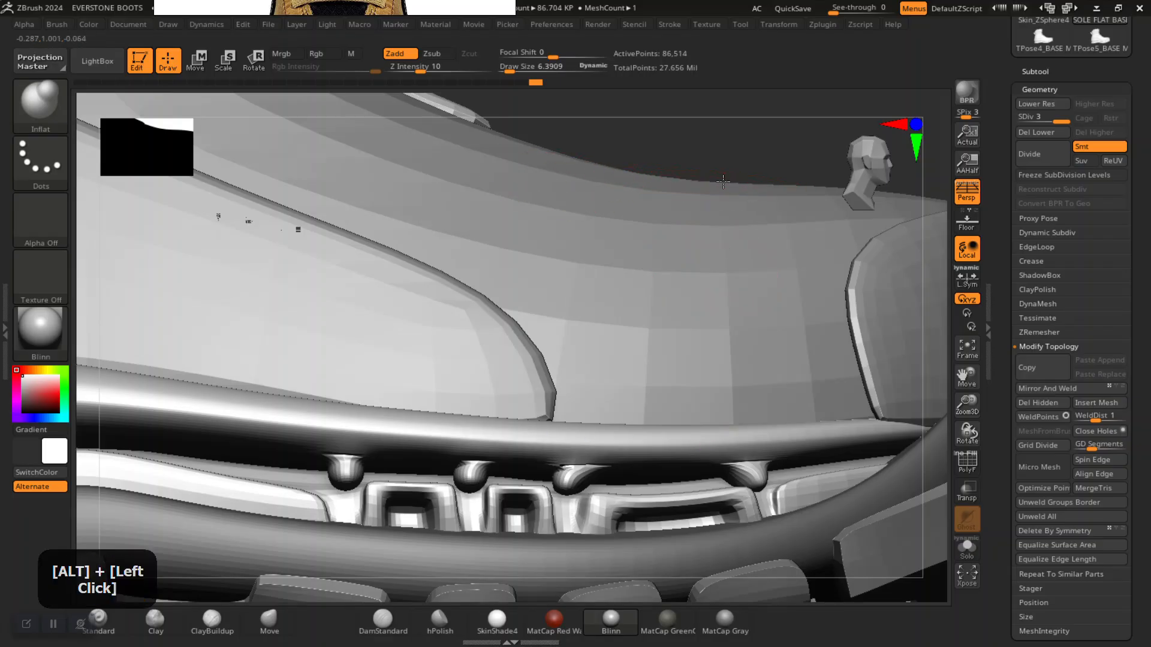
{"action": "mouse_move", "coordinate": [741, 181]}
{"action": "left_mouse_down", "text": "alt"}
{"action": "mouse_move", "coordinate": [738, 235]}
{"action": "mouse_move", "coordinate": [862, 240]}
{"action": "mouse_move", "coordinate": [689, 291]}
{"action": "mouse_move", "coordinate": [509, 276]}
{"action": "mouse_move", "coordinate": [509, 259]}
{"action": "mouse_move", "coordinate": [503, 291]}
{"action": "mouse_move", "coordinate": [435, 167]}
{"action": "mouse_move", "coordinate": [450, 495]}
{"action": "mouse_move", "coordinate": [415, 513]}
{"action": "mouse_move", "coordinate": [445, 412]}
{"action": "left_mouse_up", "text": "alt"}
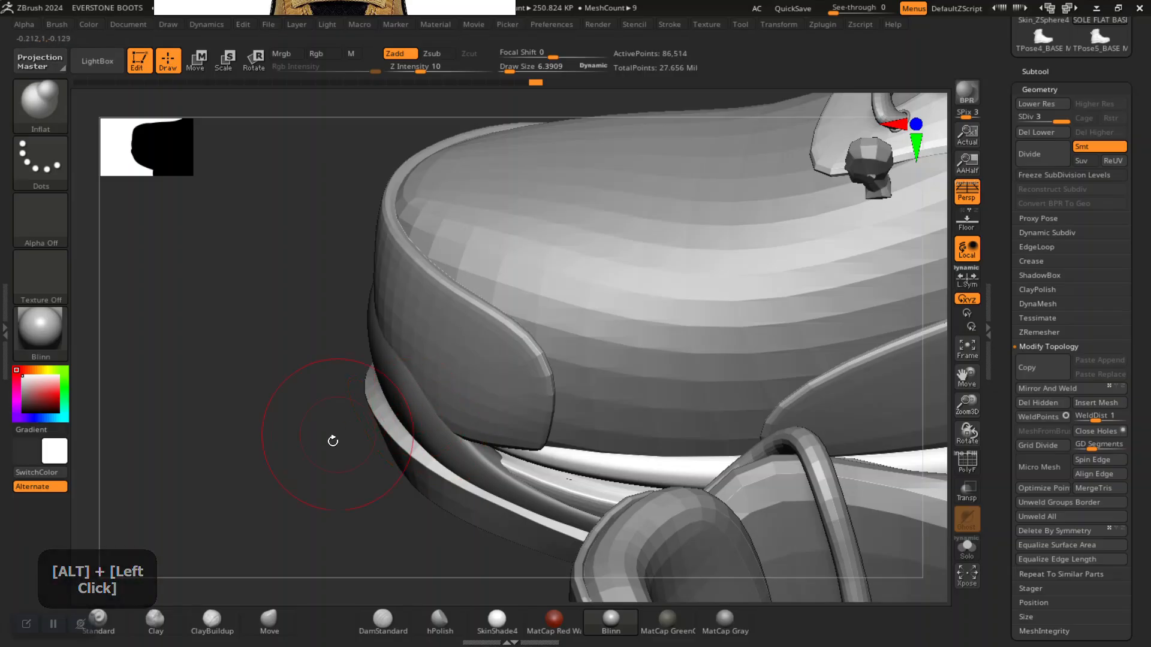
Invert the mask to free the lower band at the toe and enlarge the Draw Size to about 25.5
{"action": "left_click_drag", "start_coordinate": [333, 441], "coordinate": [308, 462], "text": "alt"}
{"action": "left_click", "coordinate": [359, 411], "text": "ctrl"}
{"action": "key", "text": "space"}
{"action": "left_click_drag", "start_coordinate": [401, 389], "coordinate": [413, 388]}
{"action": "left_click_drag", "start_coordinate": [329, 384], "coordinate": [269, 422]}
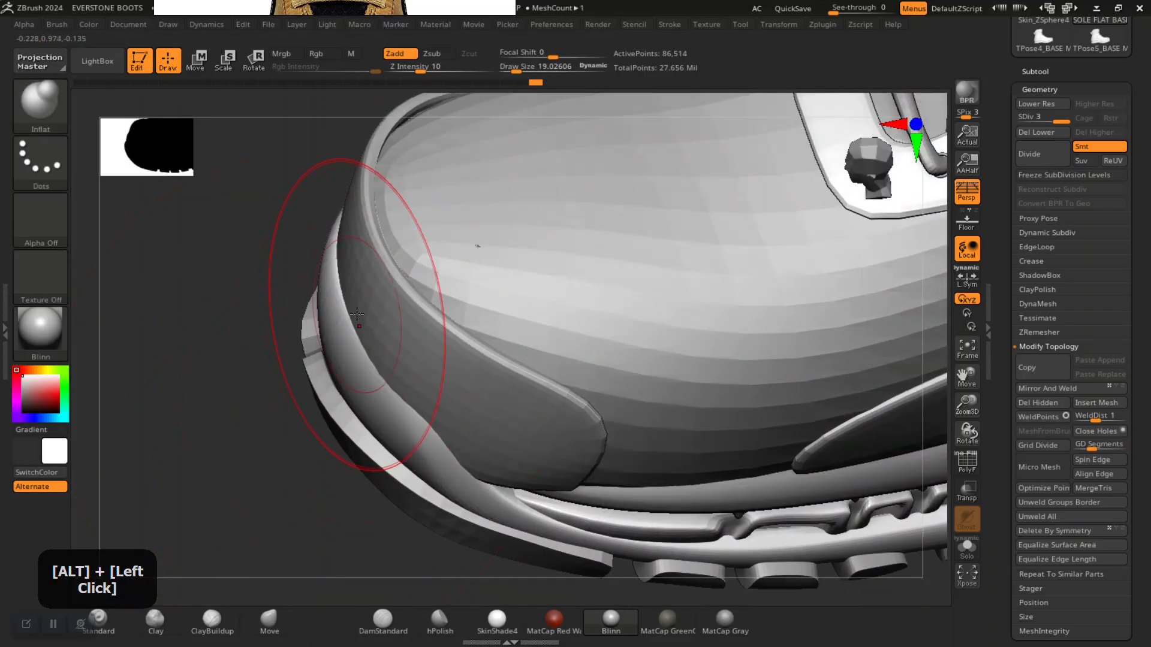
{"action": "key", "text": "space"}
{"action": "left_click_drag", "start_coordinate": [357, 314], "coordinate": [364, 310]}
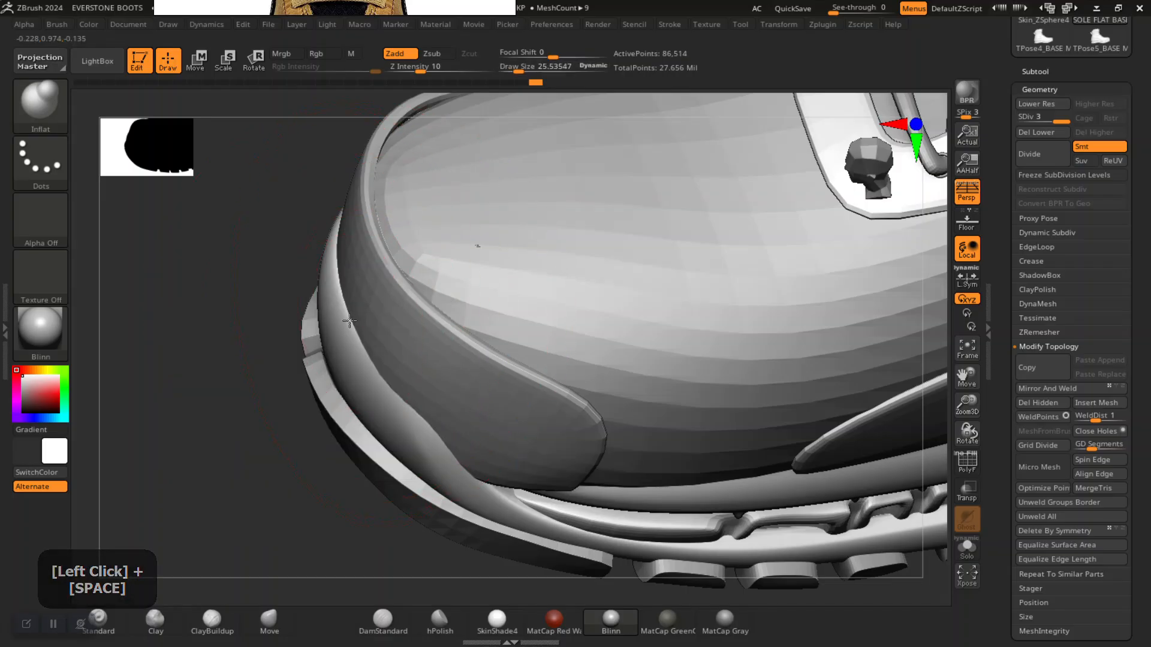
Reshape the lower band's raised toe rim with the Move brush so it hugs the toe cap
{"action": "left_click", "coordinate": [271, 624]}
{"action": "left_click_drag", "start_coordinate": [349, 336], "coordinate": [332, 301]}
{"action": "left_click_drag", "start_coordinate": [413, 379], "coordinate": [407, 384]}
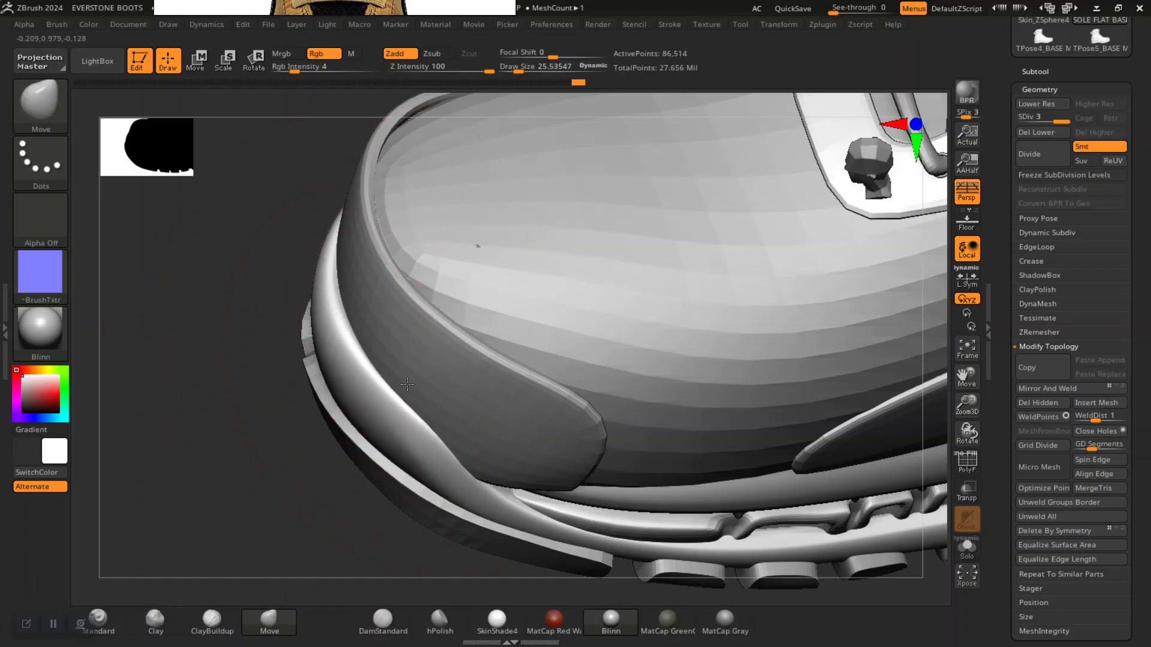
{"action": "left_click_drag", "start_coordinate": [281, 504], "coordinate": [317, 535]}
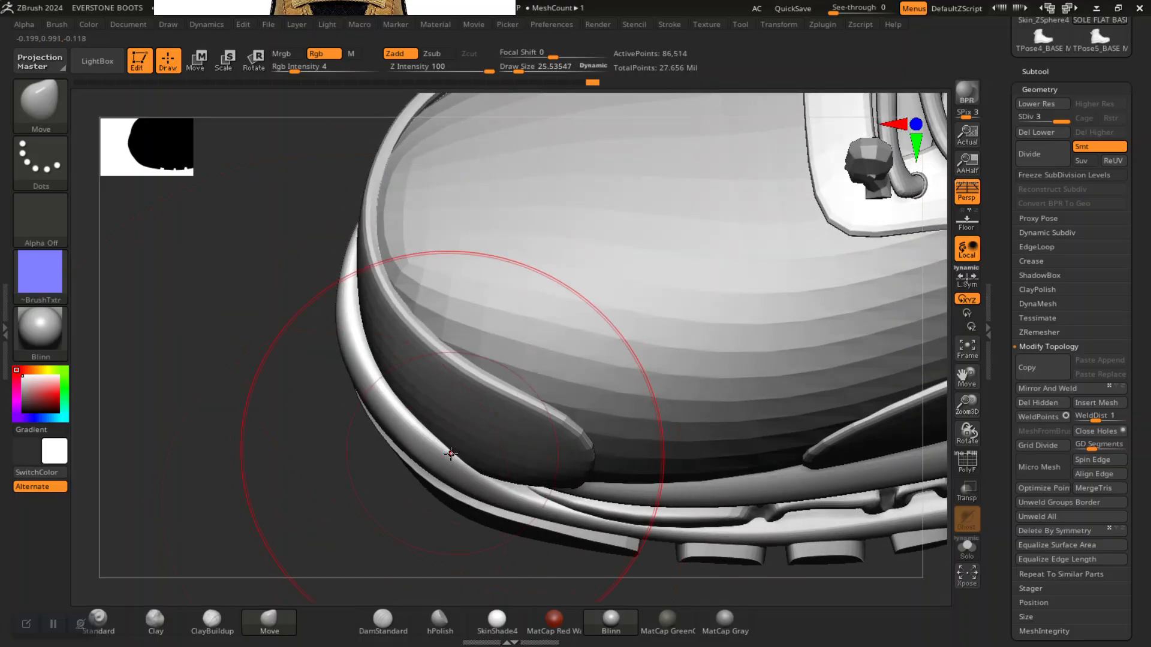
{"action": "left_click_drag", "start_coordinate": [324, 453], "coordinate": [265, 377], "text": "alt"}
{"action": "mouse_move", "coordinate": [408, 367]}
{"action": "right_mouse_down"}
{"action": "mouse_move", "coordinate": [336, 357]}
{"action": "mouse_move", "coordinate": [434, 273]}
{"action": "right_mouse_up"}
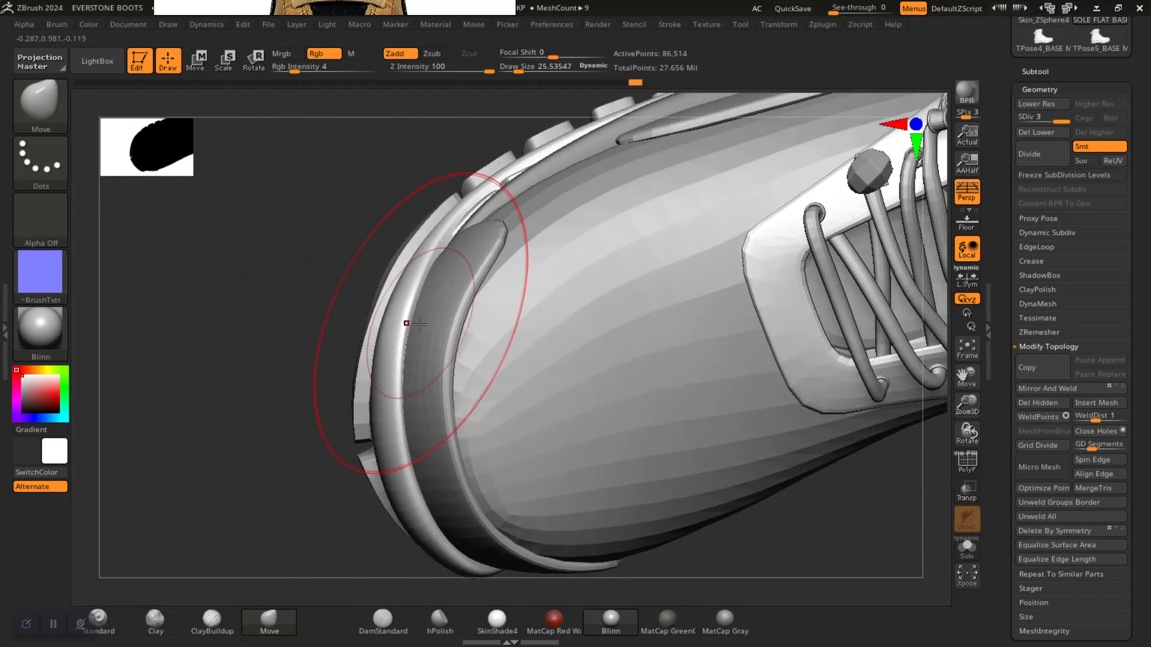
{"action": "mouse_move", "coordinate": [393, 379]}
{"action": "right_mouse_down"}
{"action": "mouse_move", "coordinate": [309, 419]}
{"action": "mouse_move", "coordinate": [397, 446]}
{"action": "right_mouse_up"}
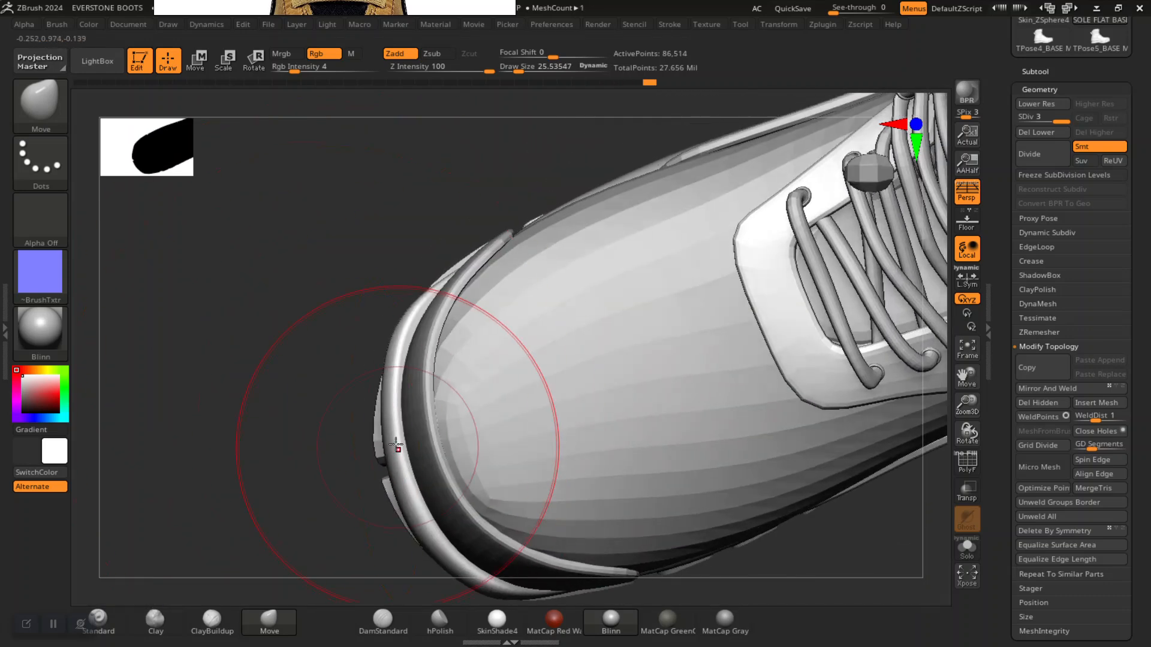
Adjust the toe rim around to its opposite side with the Move brush, and invert the mask again
{"action": "mouse_move", "coordinate": [327, 491]}
{"action": "right_mouse_down"}
{"action": "mouse_move", "coordinate": [324, 398]}
{"action": "mouse_move", "coordinate": [378, 416]}
{"action": "right_mouse_up"}
{"action": "right_click_drag", "start_coordinate": [356, 493], "coordinate": [614, 465]}
{"action": "mouse_move", "coordinate": [614, 465]}
{"action": "left_mouse_down", "text": "alt"}
{"action": "mouse_move", "coordinate": [615, 303]}
{"action": "mouse_move", "coordinate": [612, 414]}
{"action": "left_mouse_up", "text": "alt"}
{"action": "right_click_drag", "start_coordinate": [583, 433], "coordinate": [666, 295]}
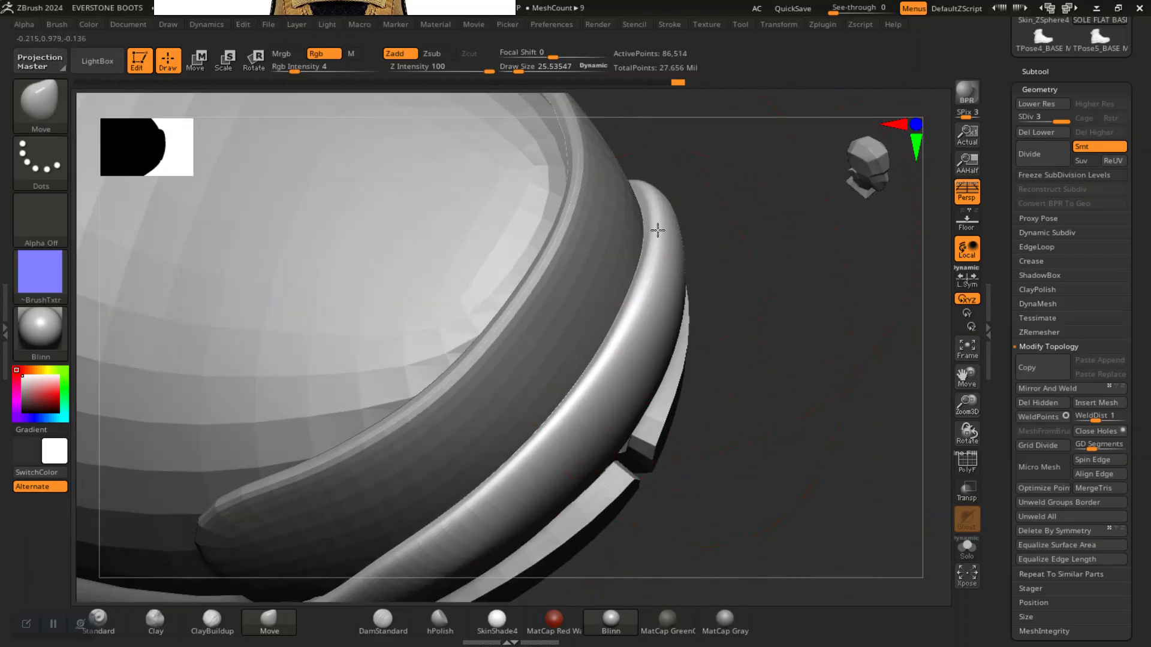
{"action": "right_click_drag", "start_coordinate": [724, 227], "coordinate": [707, 195]}
{"action": "left_click_drag", "start_coordinate": [783, 308], "coordinate": [531, 509], "text": "alt"}
{"action": "left_click", "coordinate": [711, 448], "text": "ctrl"}
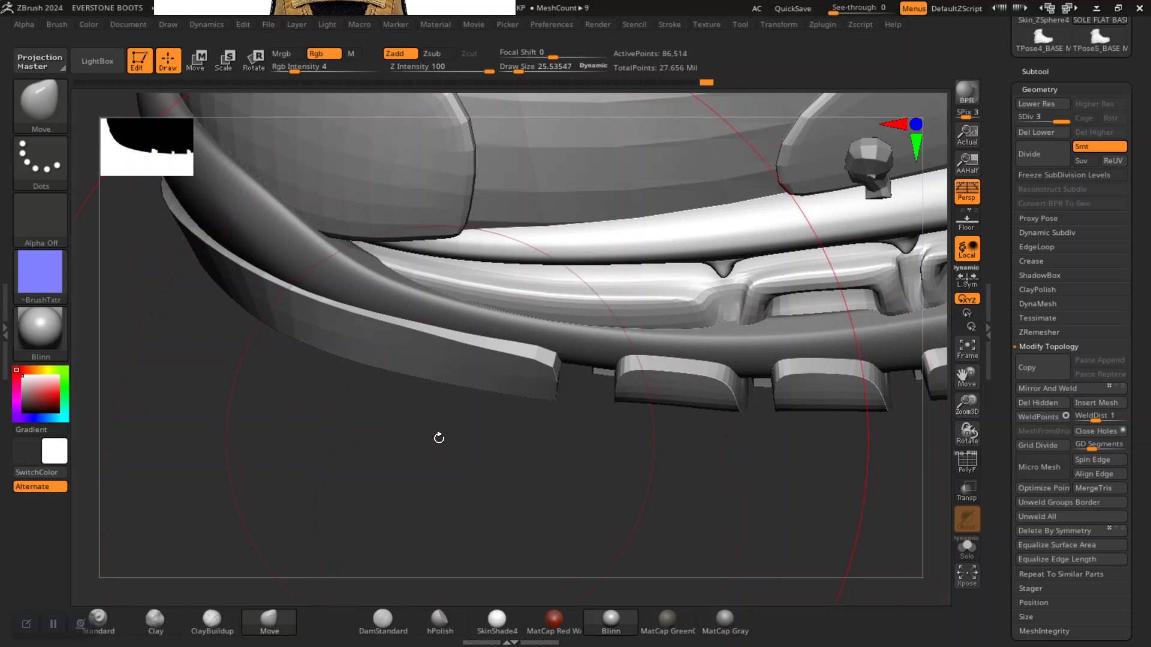
Bring the boot reference image into full view over the canvas and enlarge its toe and sole area
{"action": "left_click_drag", "start_coordinate": [439, 438], "coordinate": [465, 413], "text": "alt"}
{"action": "left_click_drag", "start_coordinate": [419, 5], "coordinate": [833, 337]}
{"action": "scroll", "coordinate": [761, 251], "scroll_direction": "down", "scroll_amount": 7}
{"action": "middle_click_drag", "start_coordinate": [711, 318], "coordinate": [749, 198]}
{"action": "scroll", "coordinate": [747, 230], "scroll_direction": "up", "scroll_amount": 3}
{"action": "middle_click_drag", "start_coordinate": [824, 132], "coordinate": [742, 250]}
{"action": "middle_click_drag", "start_coordinate": [791, 156], "coordinate": [735, 283]}
{"action": "scroll", "coordinate": [750, 207], "scroll_direction": "up", "scroll_amount": 5}
{"action": "scroll", "coordinate": [750, 213], "scroll_direction": "up", "scroll_amount": 2}
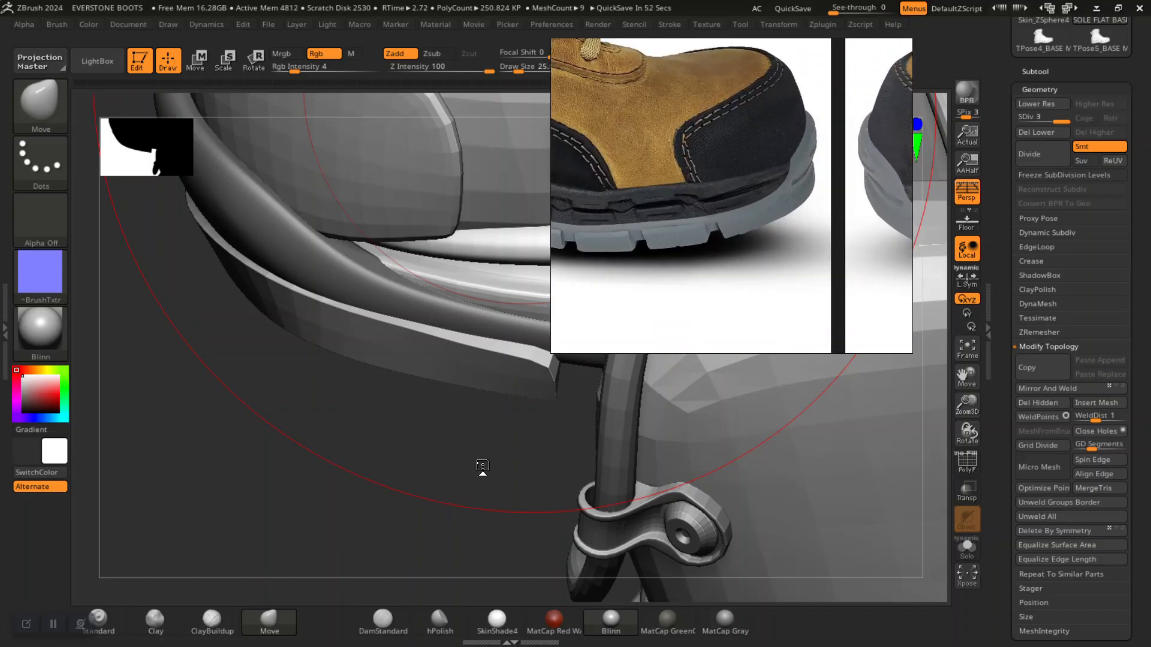
Try reshaping the upper band's front end beneath the toe cap to match the reference, and undo the strokes
{"action": "left_click_drag", "start_coordinate": [412, 480], "coordinate": [295, 526]}
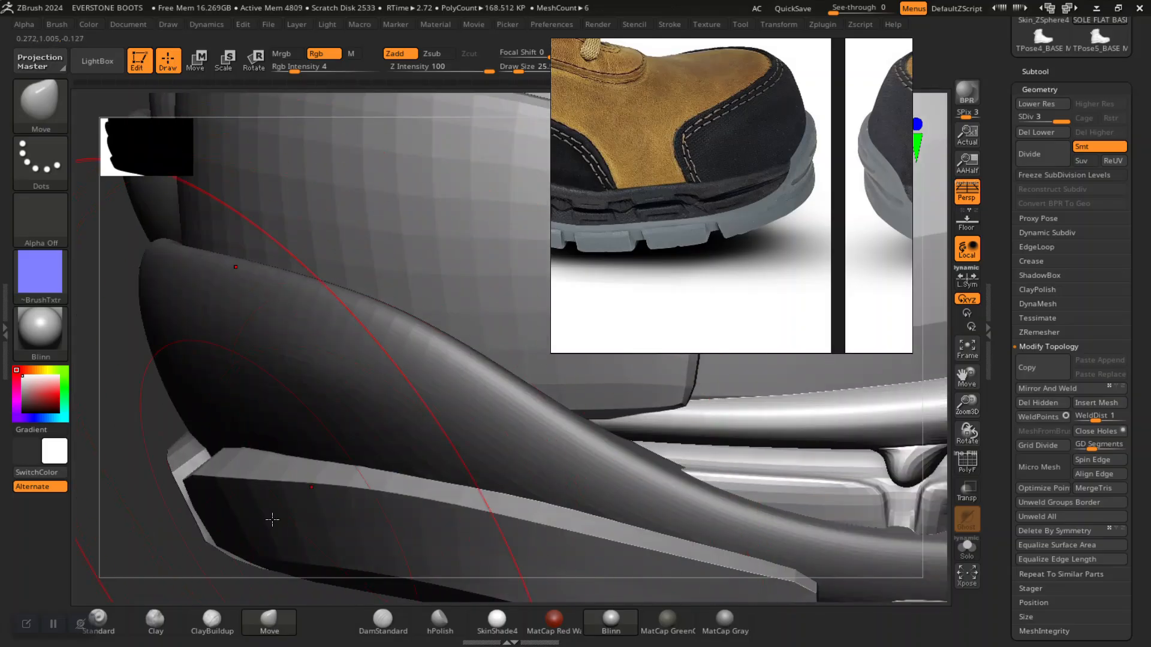
{"action": "left_click_drag", "start_coordinate": [149, 549], "coordinate": [296, 488]}
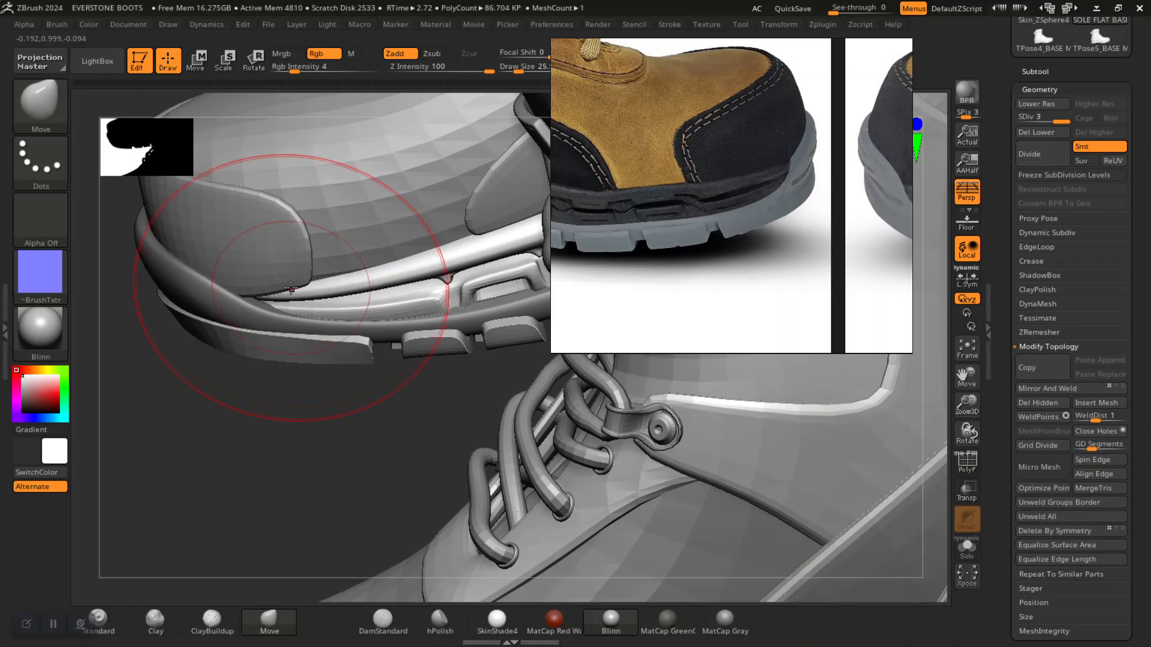
{"action": "left_click_drag", "start_coordinate": [247, 418], "coordinate": [270, 479], "text": "shift"}
{"action": "key", "text": "ctrl+z"}
{"action": "key", "text": "ctrl+z"}
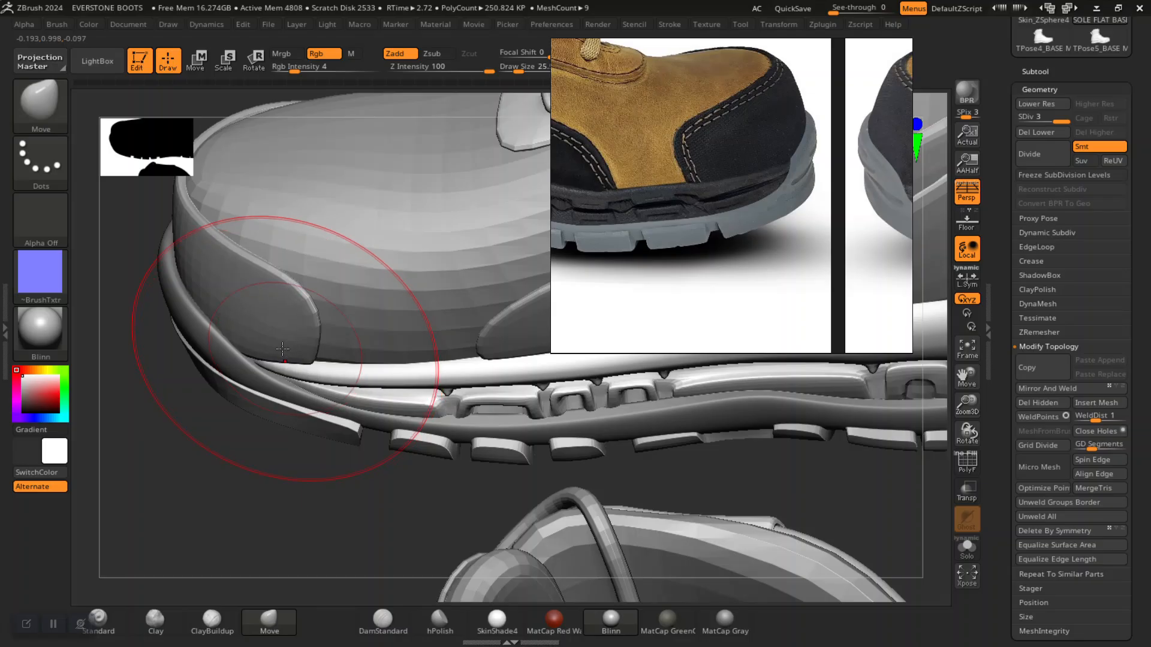
{"action": "left_click_drag", "start_coordinate": [271, 499], "coordinate": [434, 509], "text": "alt"}
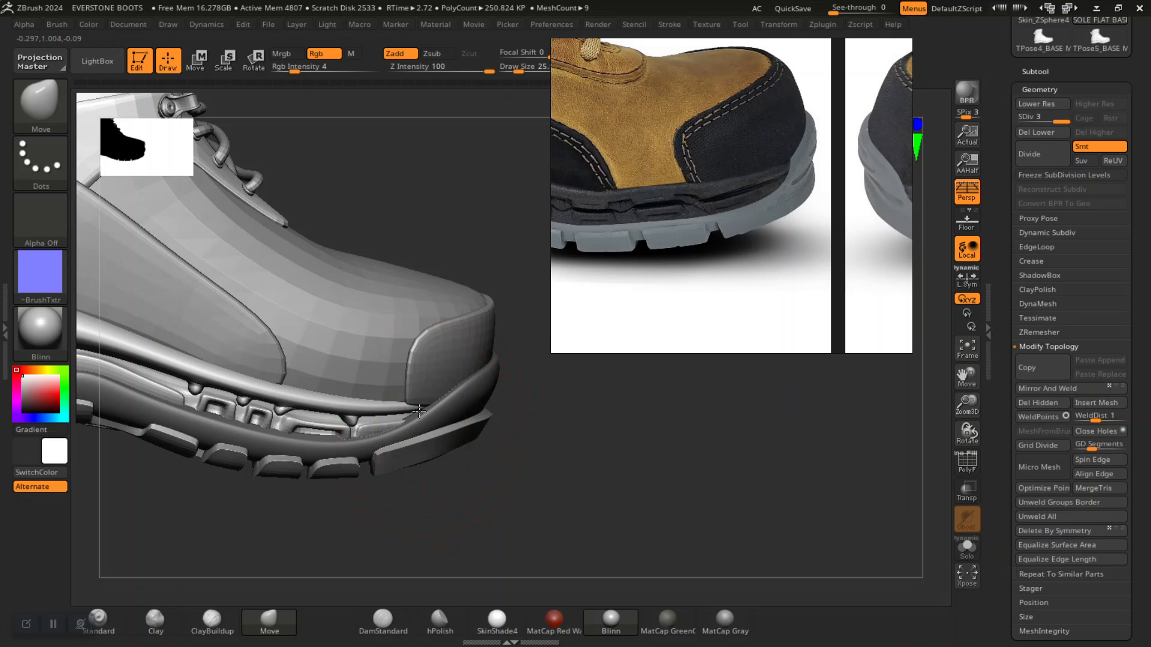
Switch to the Inflat brush and move the boot reference image clear of the sole
{"action": "mouse_move", "coordinate": [444, 434]}
{"action": "left_mouse_down"}
{"action": "mouse_move", "coordinate": [425, 519]}
{"action": "mouse_move", "coordinate": [419, 409]}
{"action": "mouse_move", "coordinate": [458, 450]}
{"action": "mouse_move", "coordinate": [413, 462]}
{"action": "left_mouse_up"}
{"action": "key", "text": "b"}
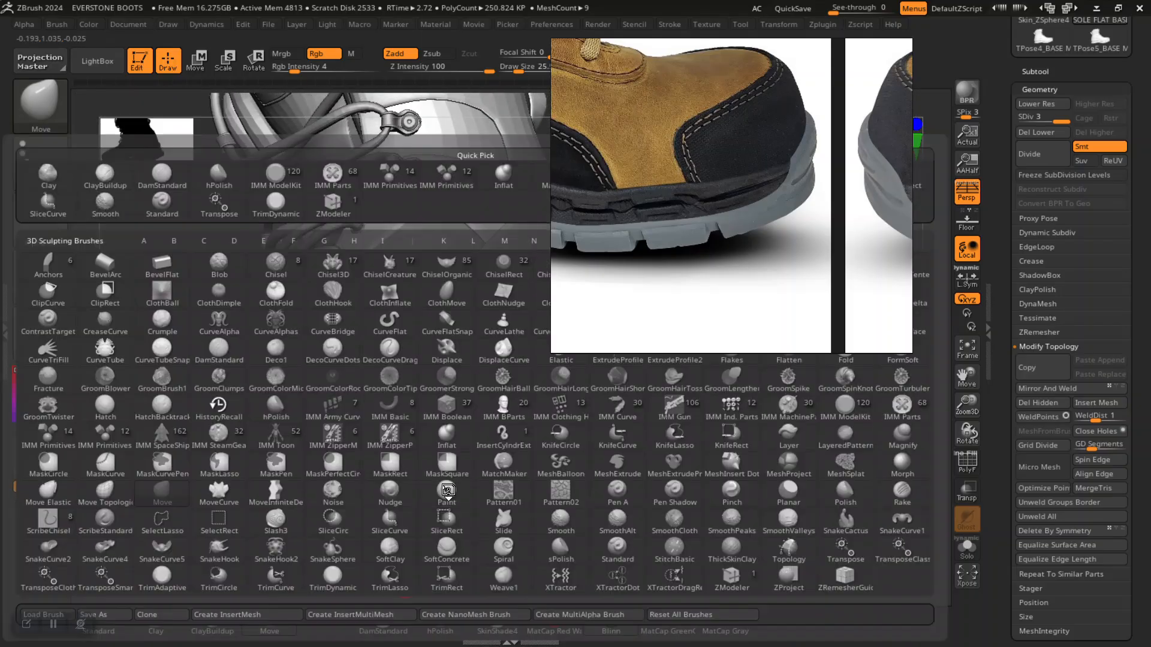
{"action": "key", "text": "i"}
{"action": "key", "text": "n"}
{"action": "mouse_move", "coordinate": [471, 534]}
{"action": "left_mouse_down", "text": "alt"}
{"action": "mouse_move", "coordinate": [485, 465]}
{"action": "mouse_move", "coordinate": [442, 506]}
{"action": "mouse_move", "coordinate": [455, 553]}
{"action": "mouse_move", "coordinate": [414, 542]}
{"action": "mouse_move", "coordinate": [399, 567]}
{"action": "left_mouse_up", "text": "alt"}
{"action": "key", "text": "space"}
{"action": "left_click_drag", "start_coordinate": [327, 374], "coordinate": [316, 373]}
{"action": "mouse_move", "coordinate": [458, 522]}
{"action": "left_mouse_down"}
{"action": "mouse_move", "coordinate": [510, 462]}
{"action": "mouse_move", "coordinate": [527, 527]}
{"action": "mouse_move", "coordinate": [599, 498]}
{"action": "mouse_move", "coordinate": [558, 522]}
{"action": "mouse_move", "coordinate": [571, 510]}
{"action": "left_mouse_up"}
{"action": "right_click_drag", "start_coordinate": [673, 271], "coordinate": [892, 140]}
Inflate the small nubs beneath the upper band along the forefoot with a draw size of about 3.7
{"action": "left_click_drag", "start_coordinate": [786, 486], "coordinate": [709, 541], "text": "alt"}
{"action": "key", "text": "space"}
{"action": "left_click_drag", "start_coordinate": [509, 382], "coordinate": [495, 379]}
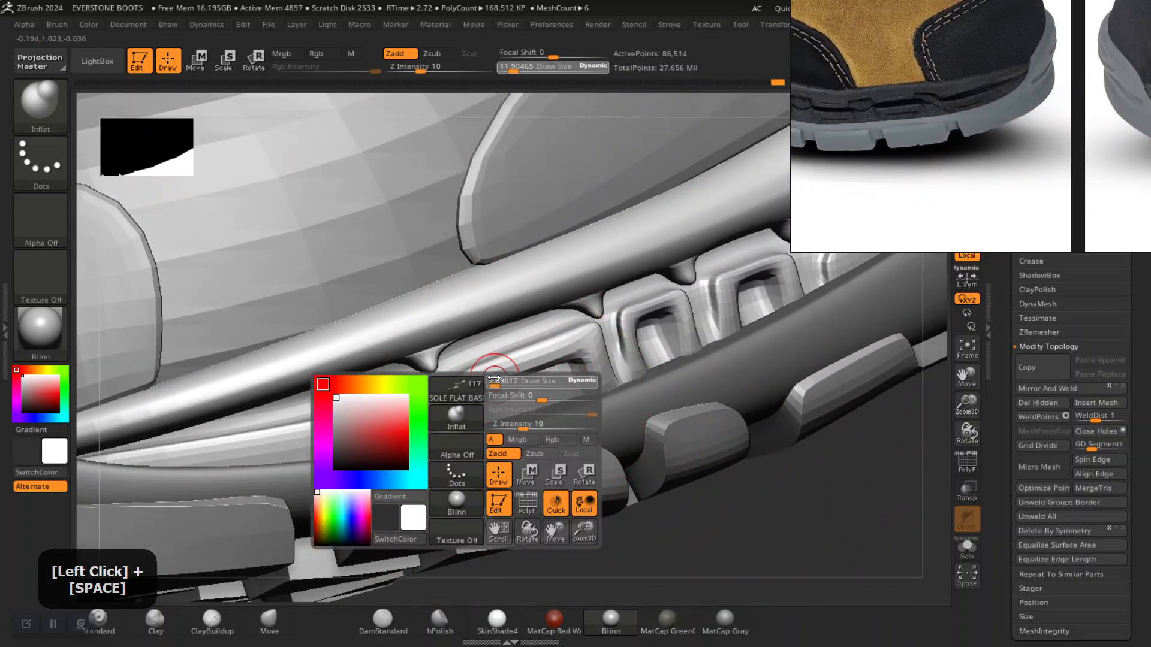
{"action": "key", "text": "space"}
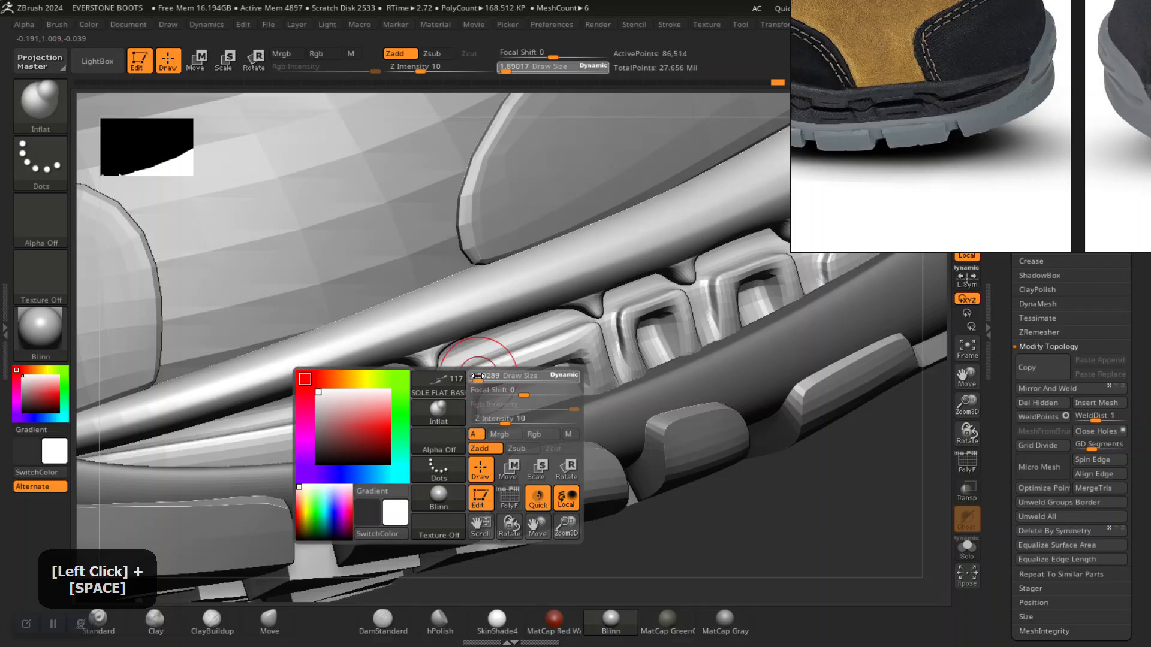
{"action": "left_click_drag", "start_coordinate": [479, 376], "coordinate": [493, 375]}
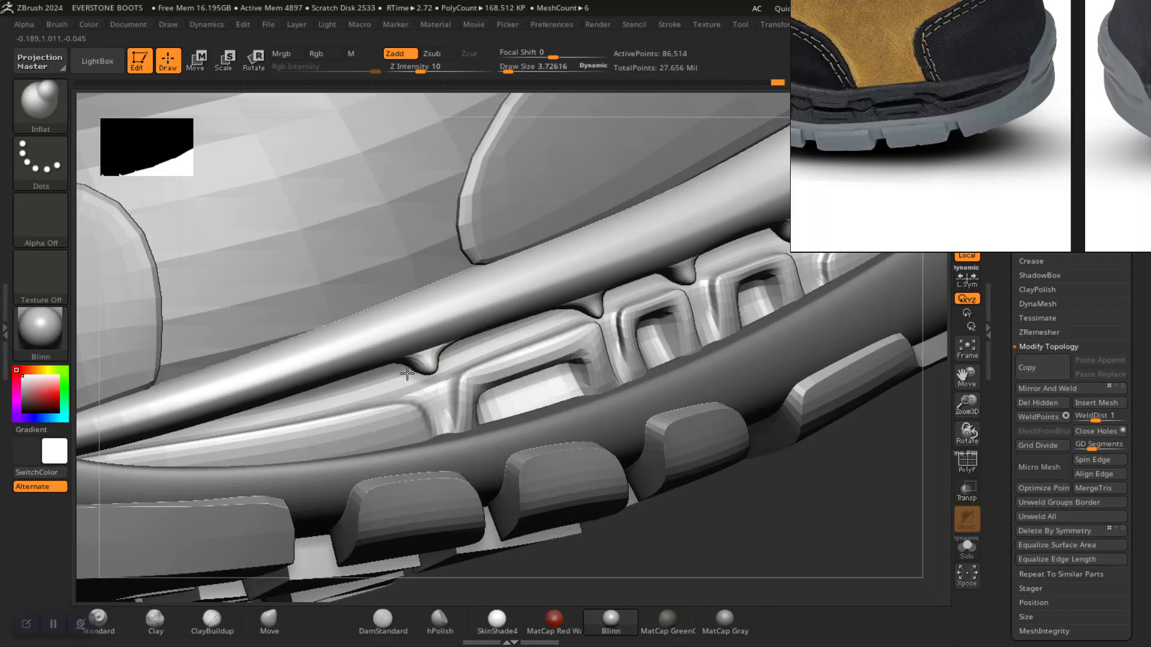
{"action": "left_click_drag", "start_coordinate": [597, 569], "coordinate": [469, 423]}
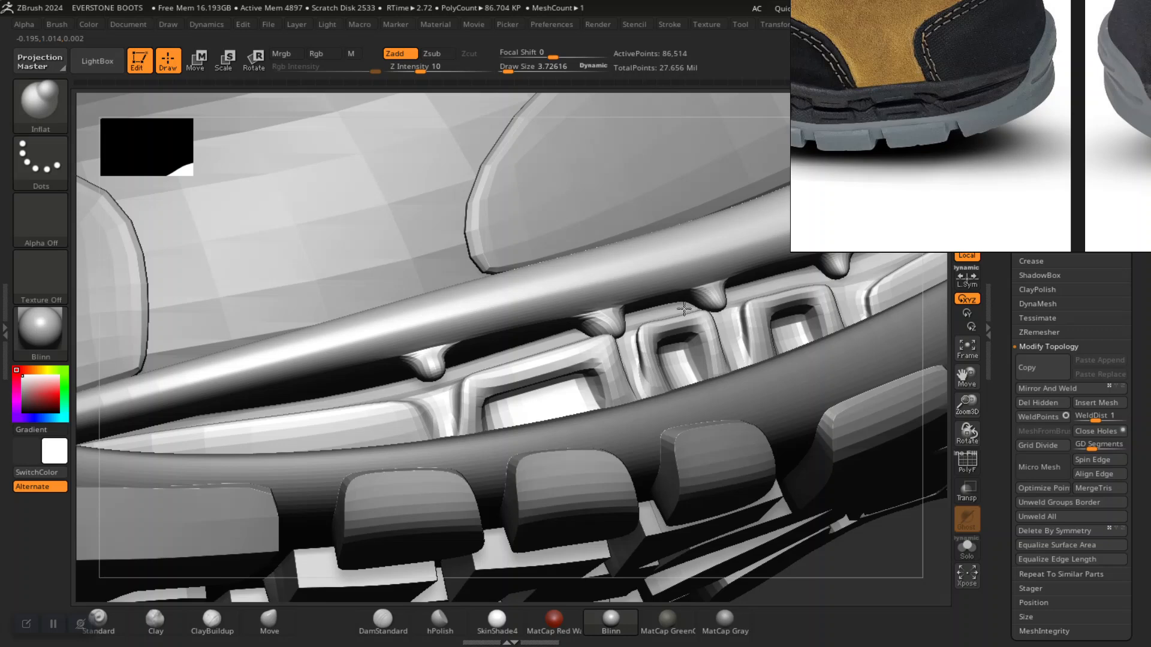
{"action": "left_click_drag", "start_coordinate": [865, 549], "coordinate": [681, 329], "text": "alt"}
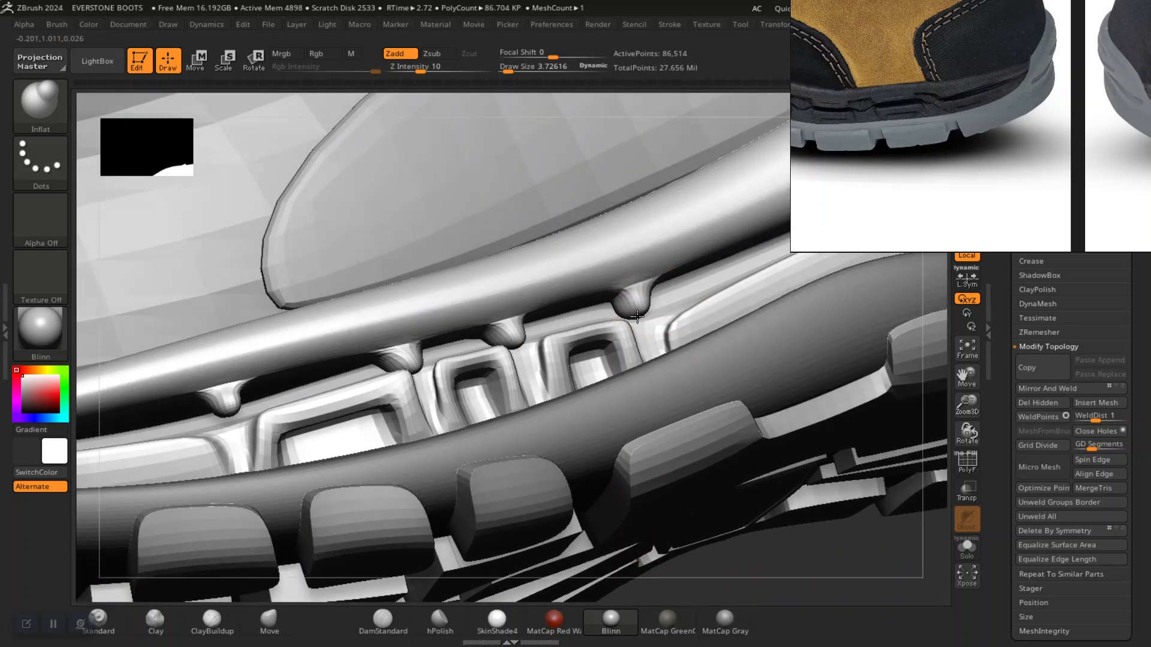
Continue inflating the nubs beneath the upper band around to the heel
{"action": "left_click_drag", "start_coordinate": [812, 550], "coordinate": [510, 521], "text": "alt"}
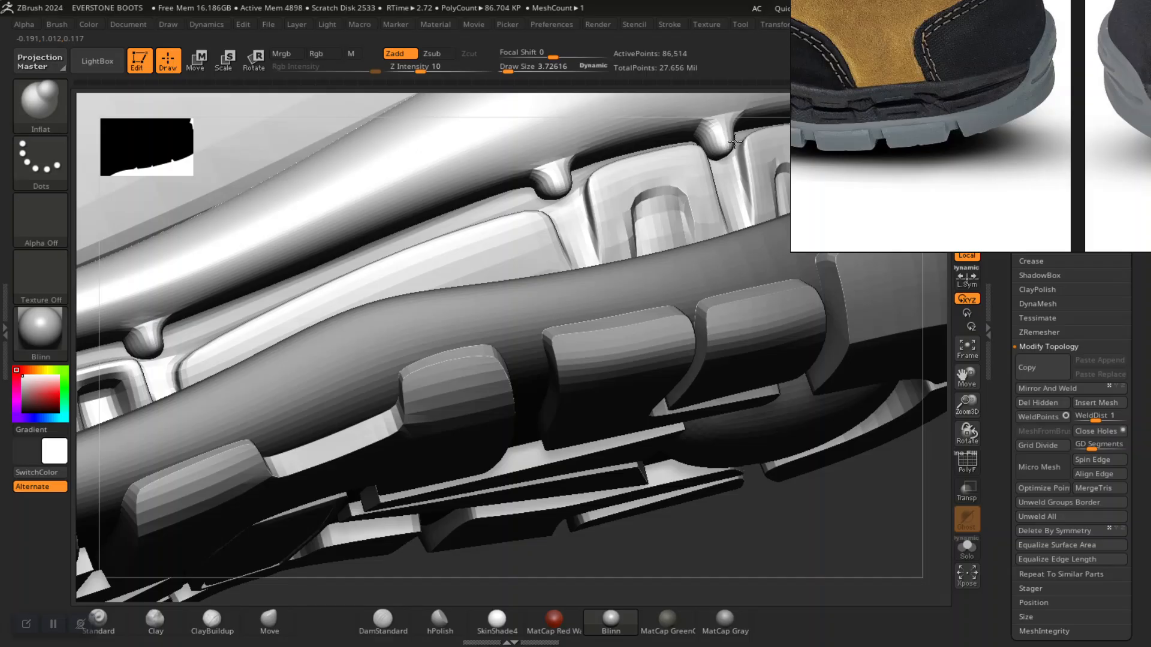
{"action": "left_click_drag", "start_coordinate": [821, 523], "coordinate": [606, 231], "text": "alt"}
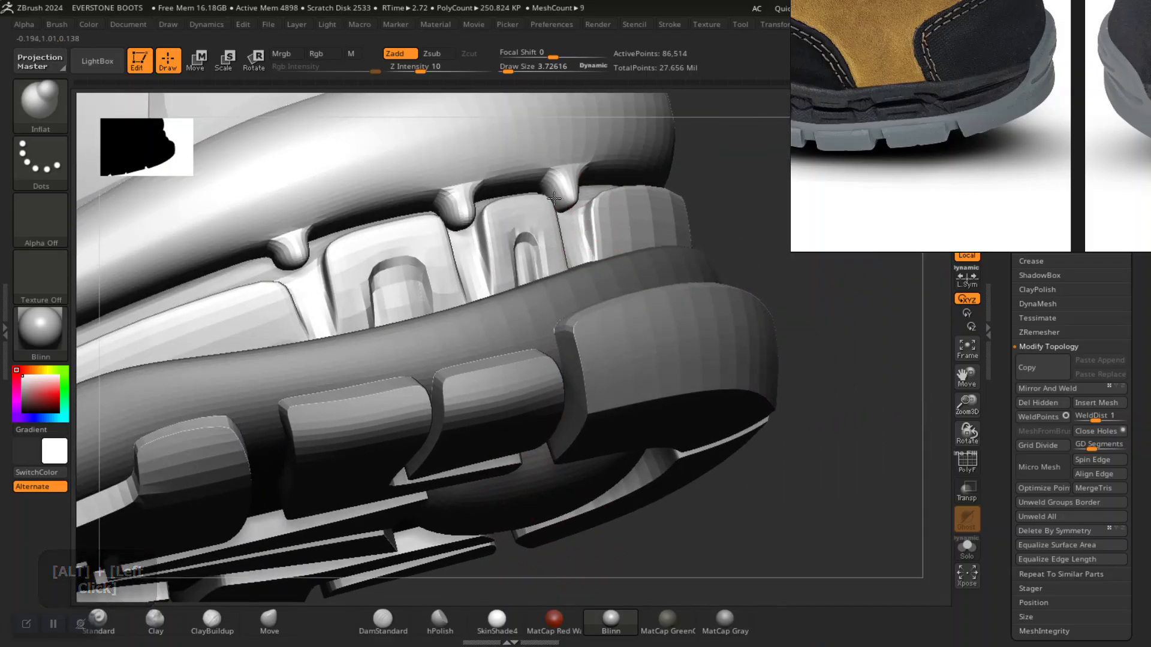
{"action": "left_click_drag", "start_coordinate": [830, 306], "coordinate": [770, 383]}
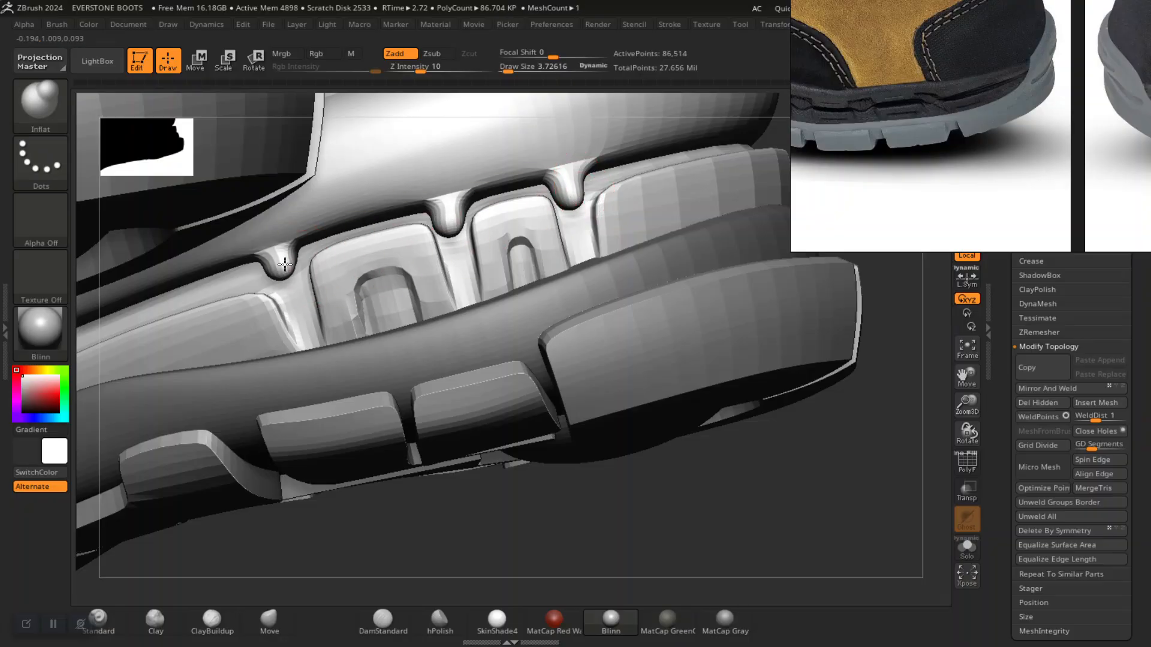
{"action": "left_click_drag", "start_coordinate": [689, 504], "coordinate": [696, 420], "text": "alt"}
{"action": "left_click_drag", "start_coordinate": [725, 526], "coordinate": [708, 325], "text": "alt"}
{"action": "left_click_drag", "start_coordinate": [675, 407], "coordinate": [728, 345], "text": "shift"}
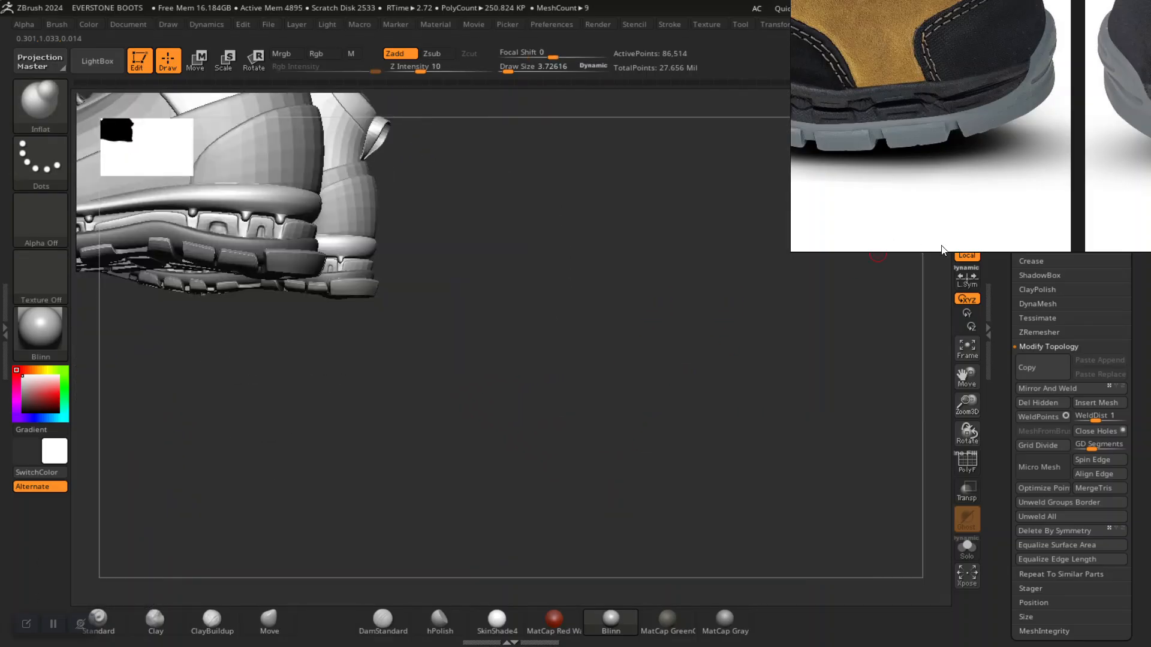
Save the project as EVERSTONE BOOTS in the MOUNTAIN BOOTS folder, replacing the existing file
{"action": "left_click_drag", "start_coordinate": [729, 409], "coordinate": [779, 463]}
{"action": "key", "text": "ctrl+s"}
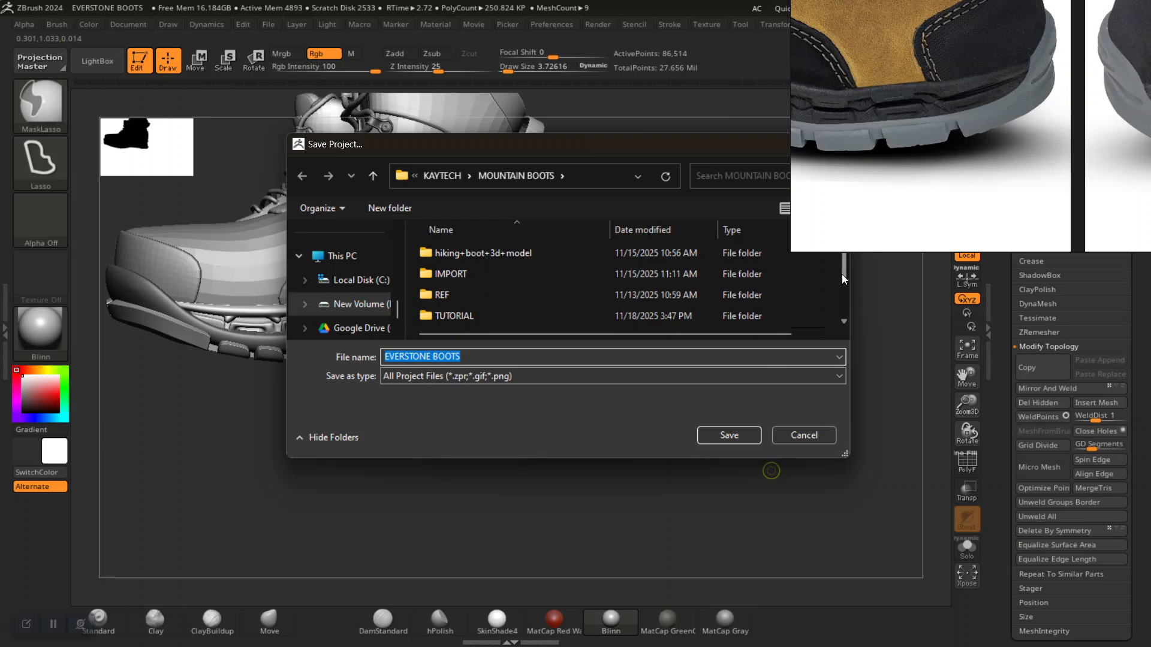
{"action": "left_click_drag", "start_coordinate": [841, 274], "coordinate": [840, 327]}
{"action": "left_click", "coordinate": [721, 426]}
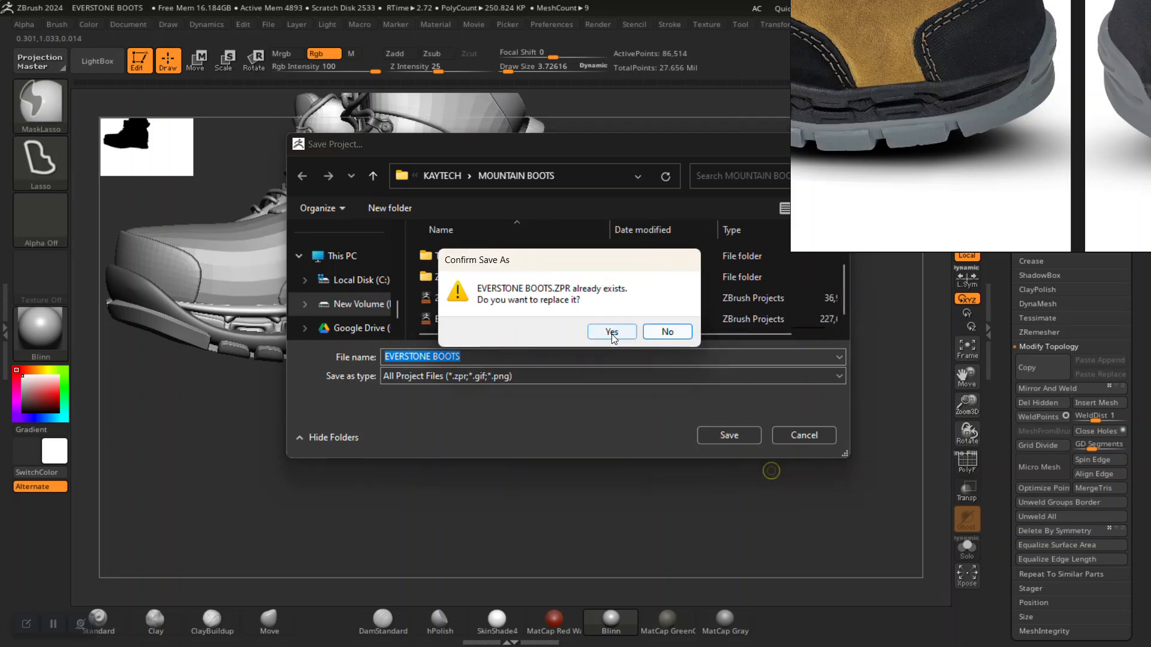
{"action": "left_click", "coordinate": [613, 334]}
{"action": "key", "text": "ctrl+s"}
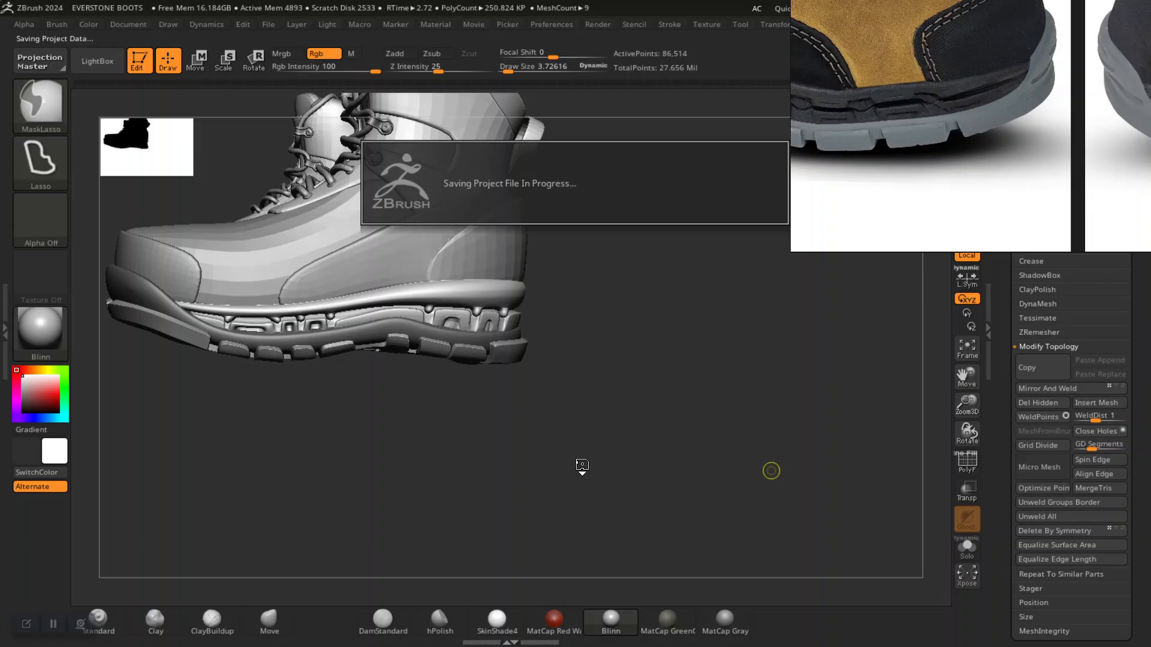
Move the boot reference image up off the canvas so the tool settings are accessible
{"action": "left_click_drag", "start_coordinate": [579, 468], "coordinate": [971, 247]}
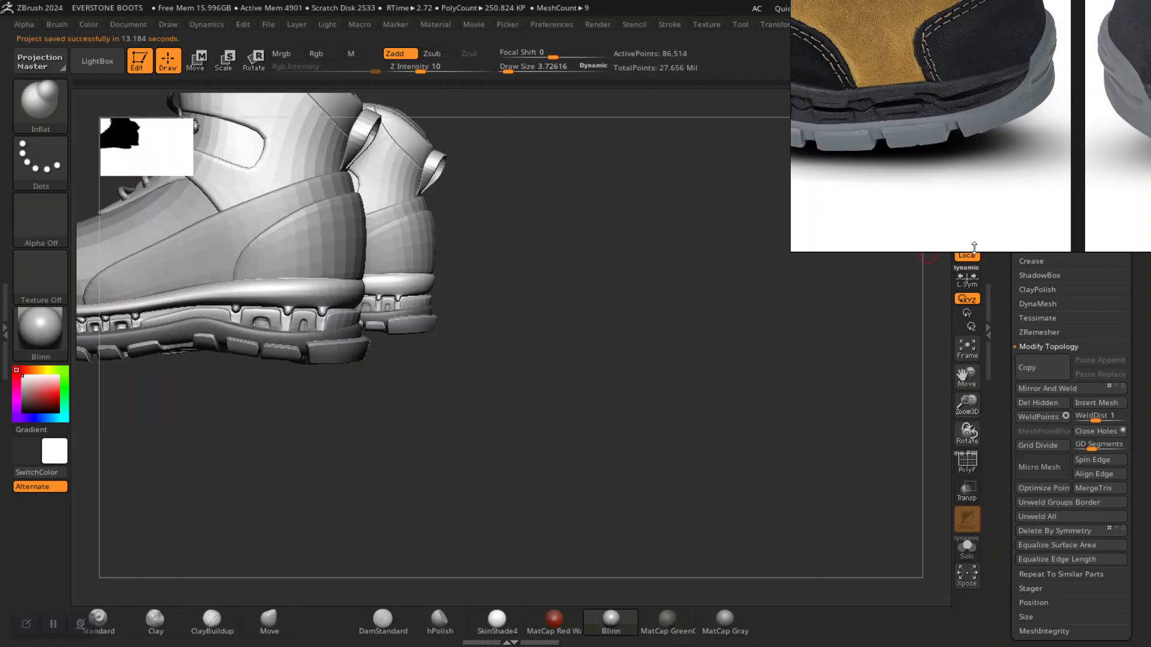
{"action": "left_click_drag", "start_coordinate": [970, 242], "coordinate": [854, 17]}
{"action": "left_click_drag", "start_coordinate": [797, 245], "coordinate": [810, 244]}
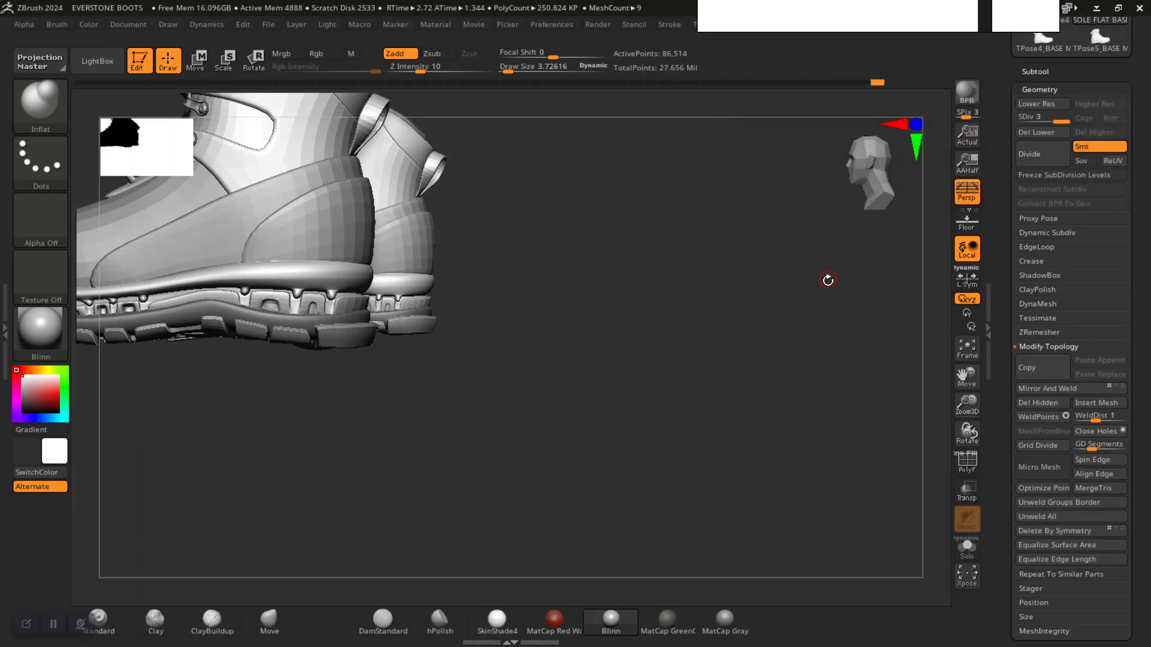
Clear the mask on the sole and subdivide its mesh two more times
{"action": "left_click", "coordinate": [680, 305], "text": "ctrl"}
{"action": "left_click", "coordinate": [1029, 154], "text": "ctrl"}
{"action": "left_click", "coordinate": [1033, 159]}
Step the sole down to subdivision level 2
{"action": "left_click_drag", "start_coordinate": [677, 369], "coordinate": [820, 401], "text": "alt"}
{"action": "left_click_drag", "start_coordinate": [1049, 122], "coordinate": [1019, 125]}
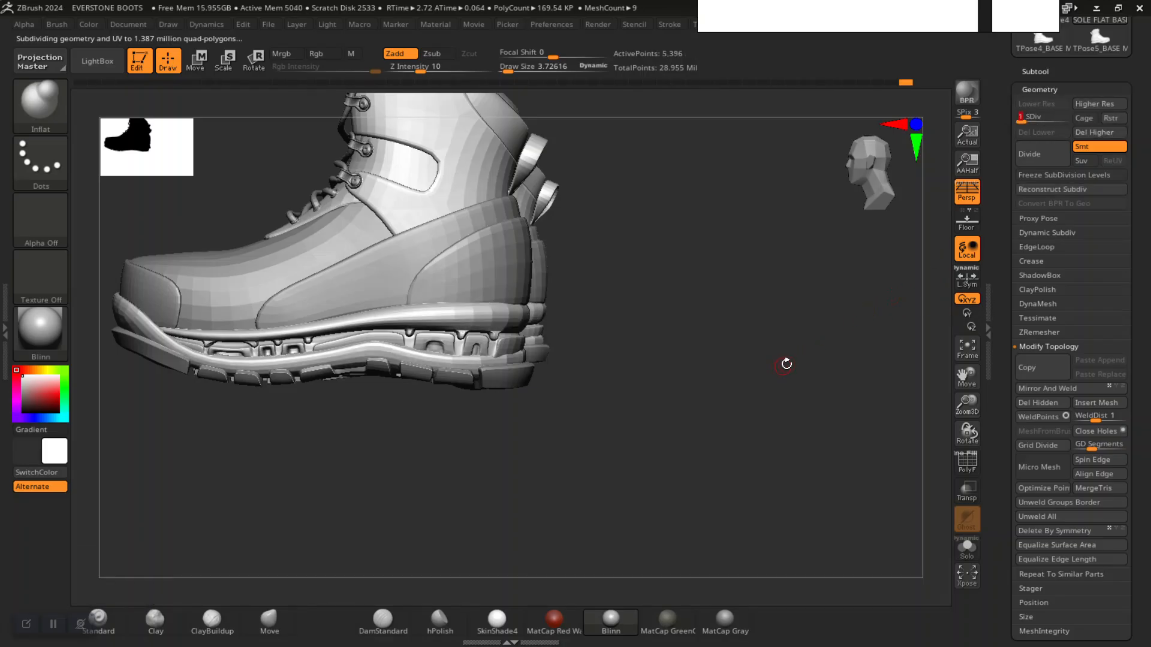
{"action": "key", "text": "d"}
{"action": "left_click_drag", "start_coordinate": [738, 428], "coordinate": [833, 412], "text": "alt"}
Create a tangent normal map for the sole and clone it into the texture library
{"action": "left_click_drag", "start_coordinate": [1001, 406], "coordinate": [1024, 262]}
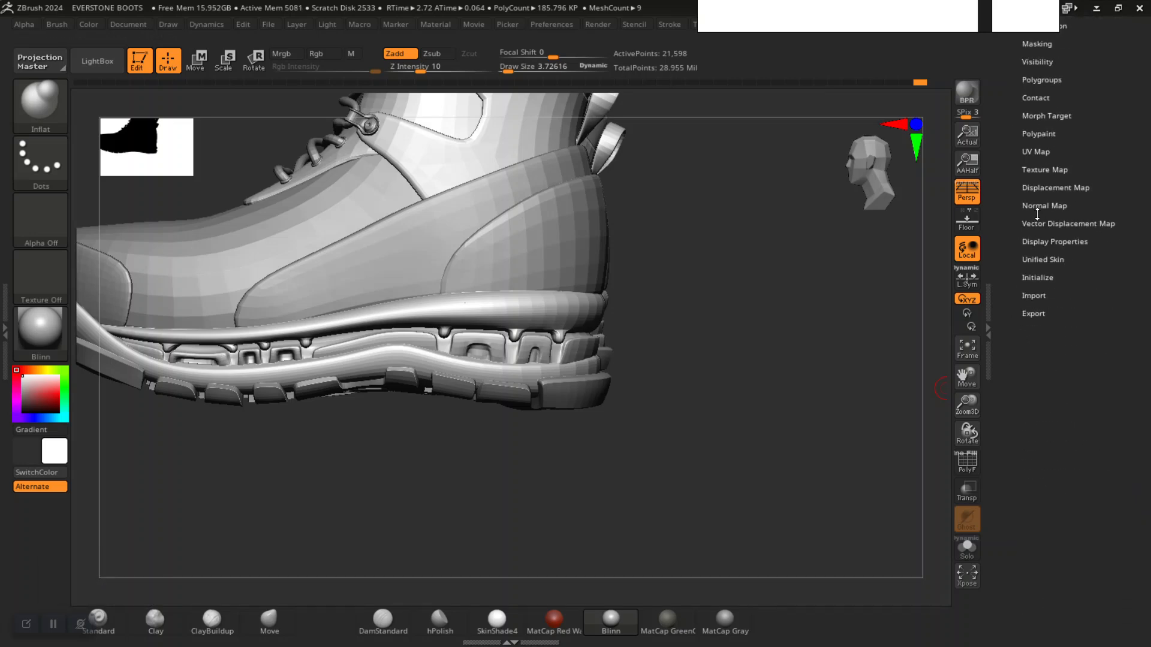
{"action": "left_click", "coordinate": [1040, 207]}
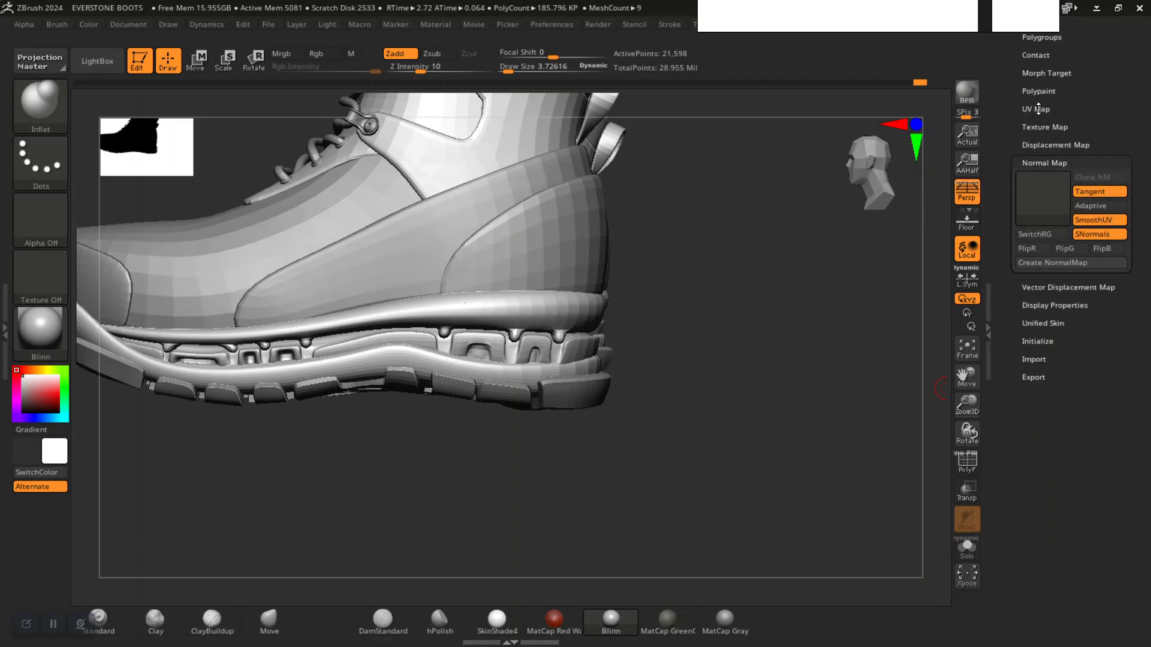
{"action": "left_click", "coordinate": [1038, 109]}
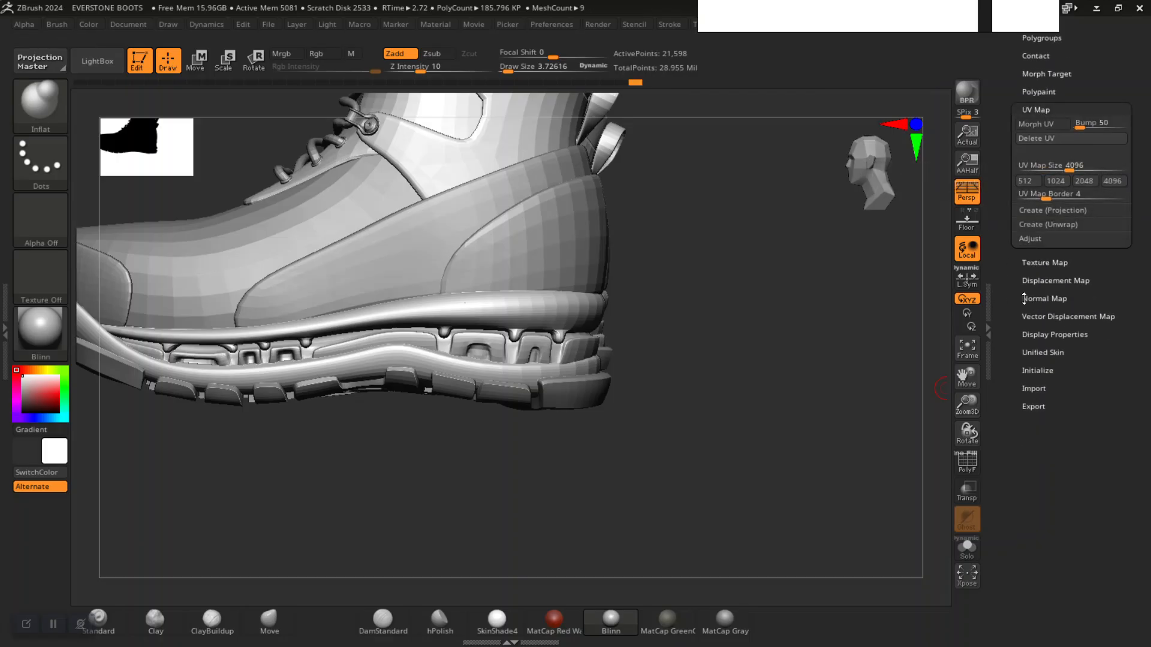
{"action": "left_click", "coordinate": [1040, 298]}
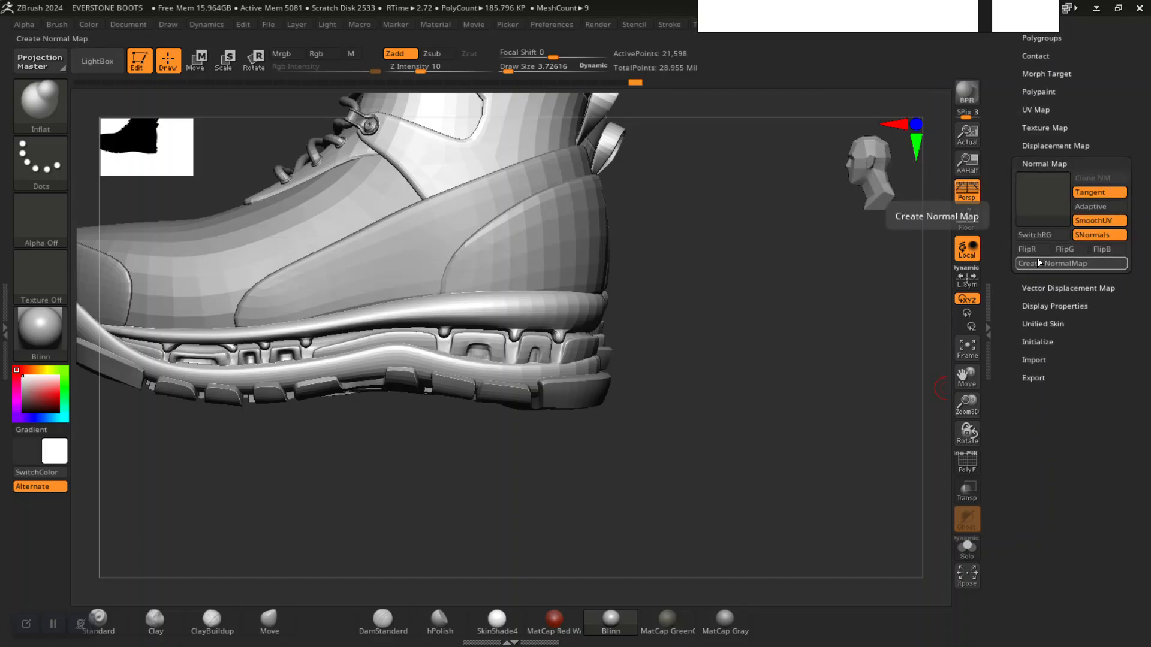
{"action": "left_click", "coordinate": [1043, 267]}
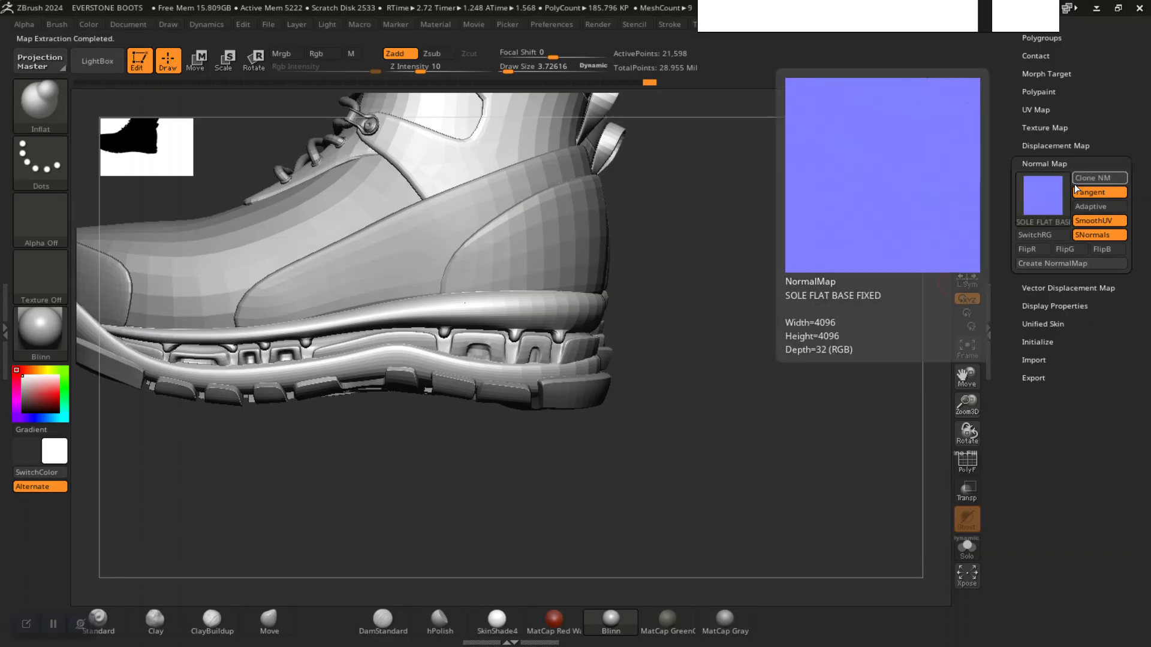
{"action": "left_click", "coordinate": [1092, 178]}
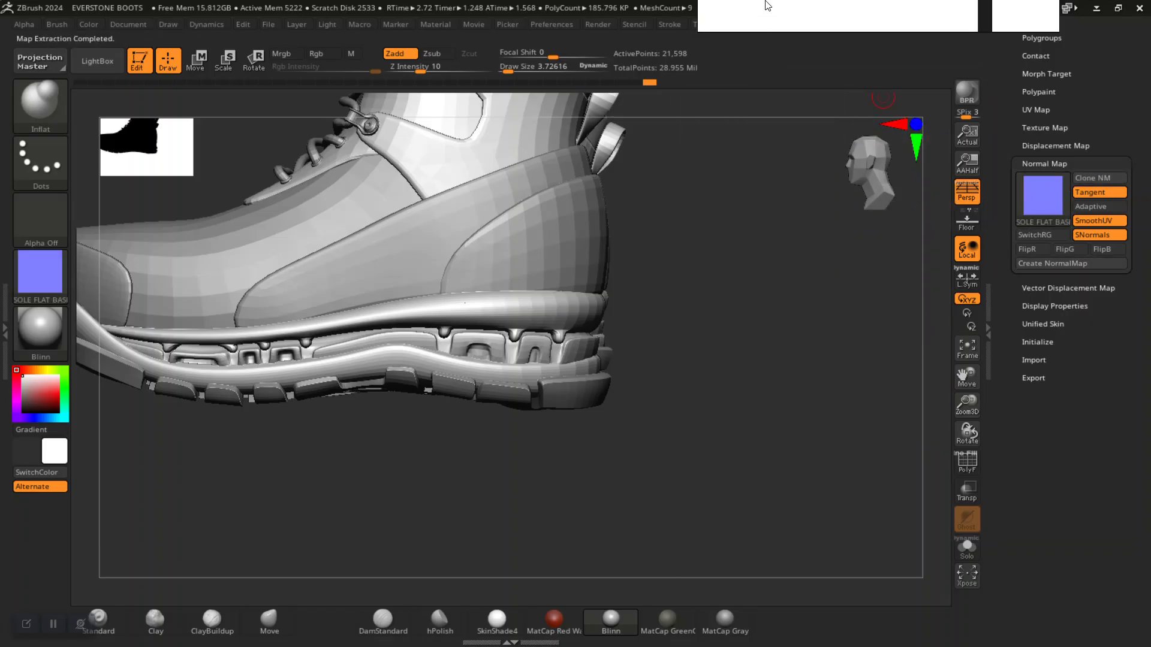
Export the cloned normal map as the PNG file SOLE FLAT BASE FIXED NORMAL in the ZEXPORT folder's ZMAP subfolder
{"action": "left_click", "coordinate": [795, 26]}
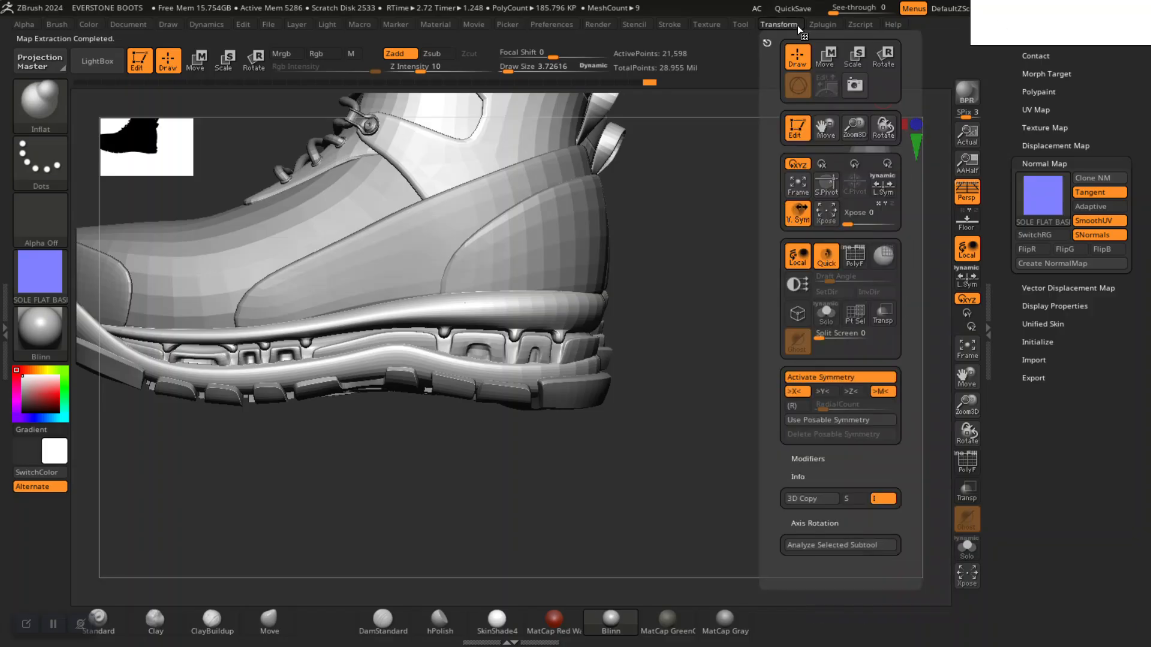
{"action": "left_click", "coordinate": [711, 26]}
{"action": "mouse_move", "coordinate": [725, 257]}
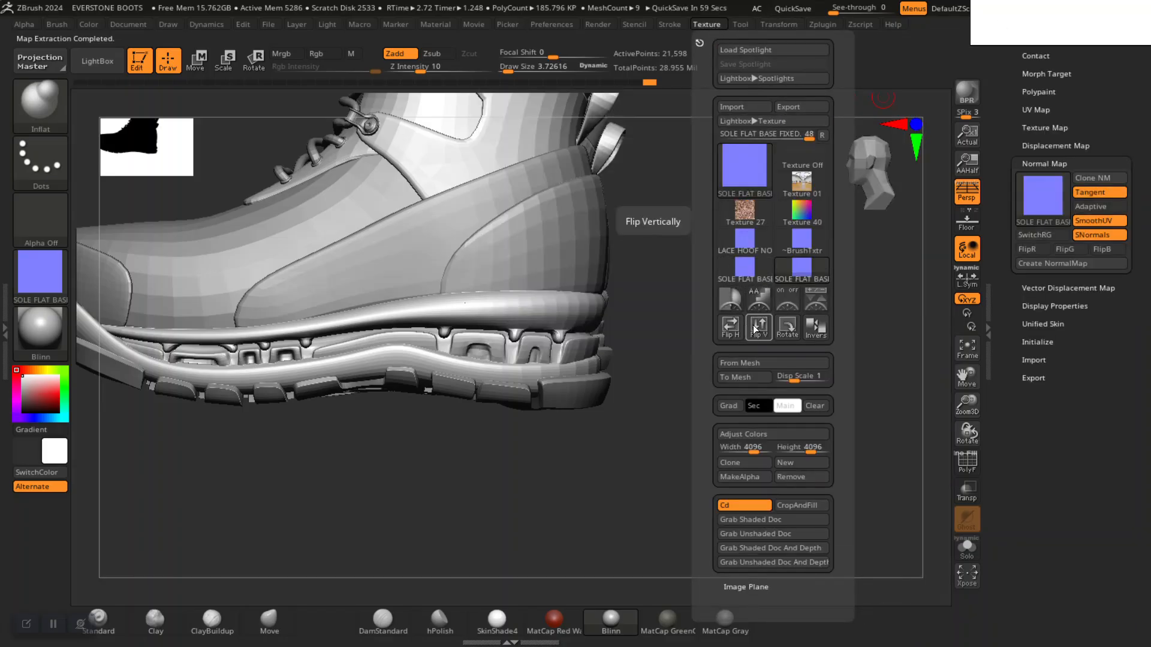
{"action": "mouse_move", "coordinate": [765, 171]}
{"action": "left_click", "coordinate": [787, 108]}
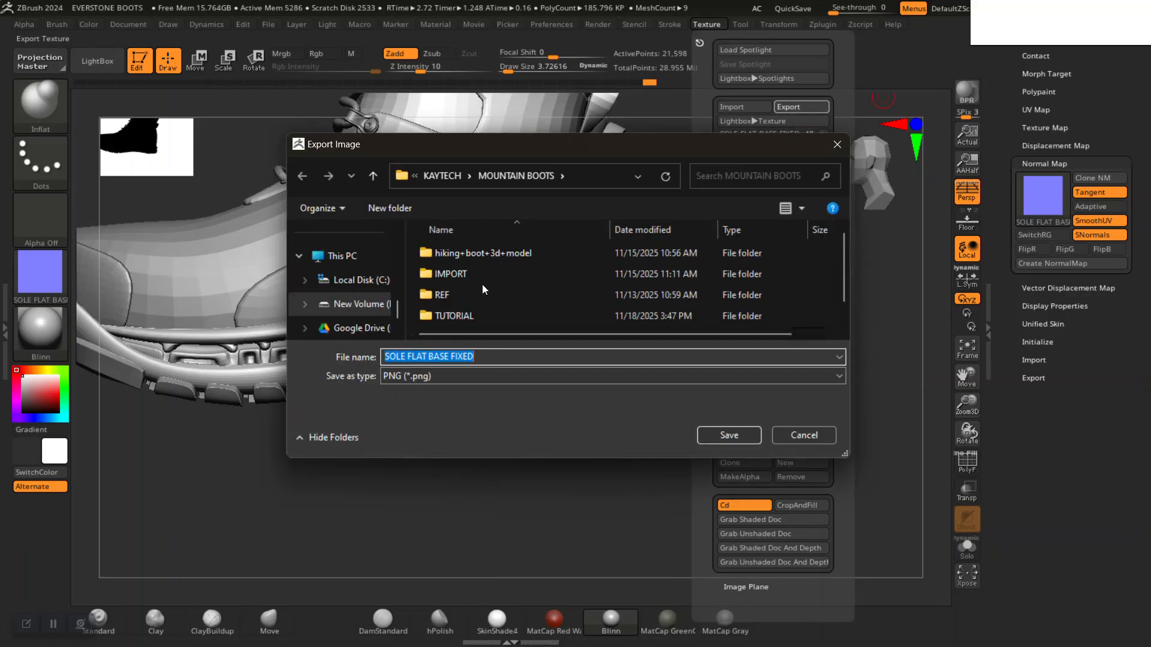
{"action": "scroll", "coordinate": [482, 284], "scroll_direction": "down", "scroll_amount": 1}
{"action": "double_click", "coordinate": [470, 320]}
{"action": "double_click", "coordinate": [469, 271]}
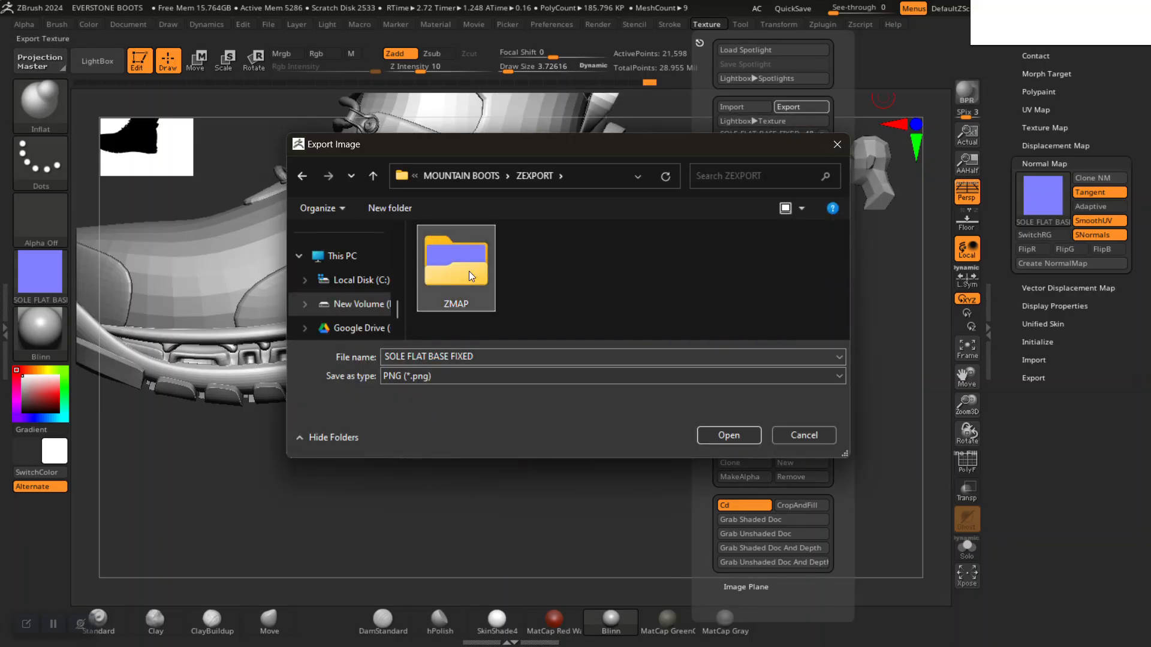
{"action": "left_click", "coordinate": [521, 354]}
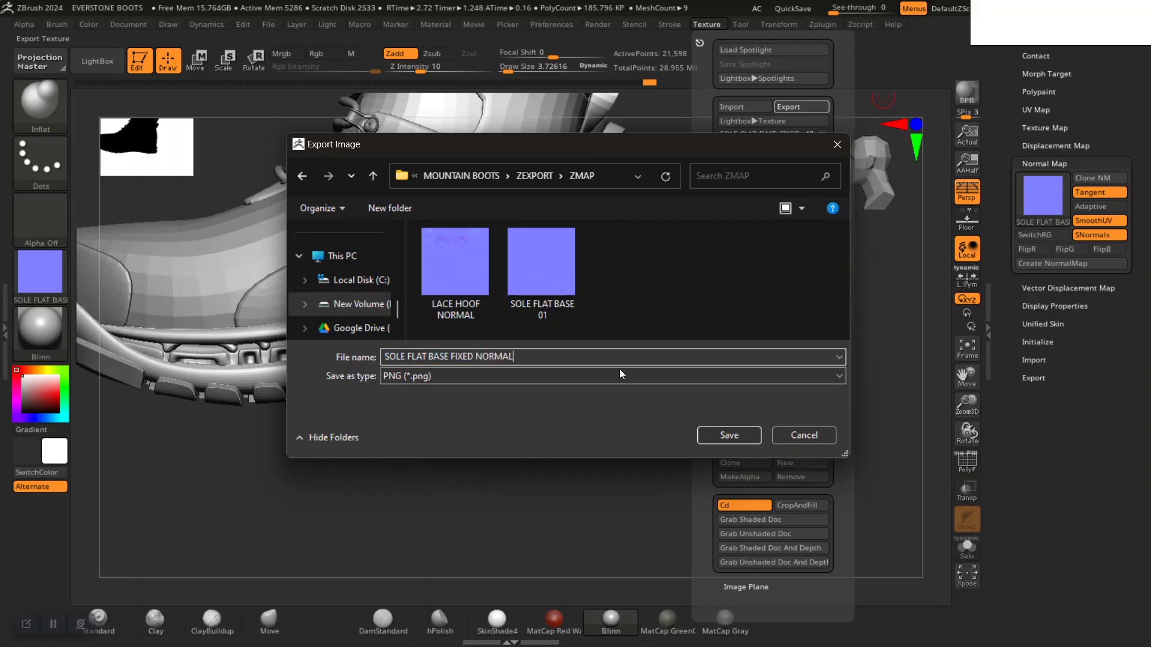
{"action": "left_click", "coordinate": [707, 435]}
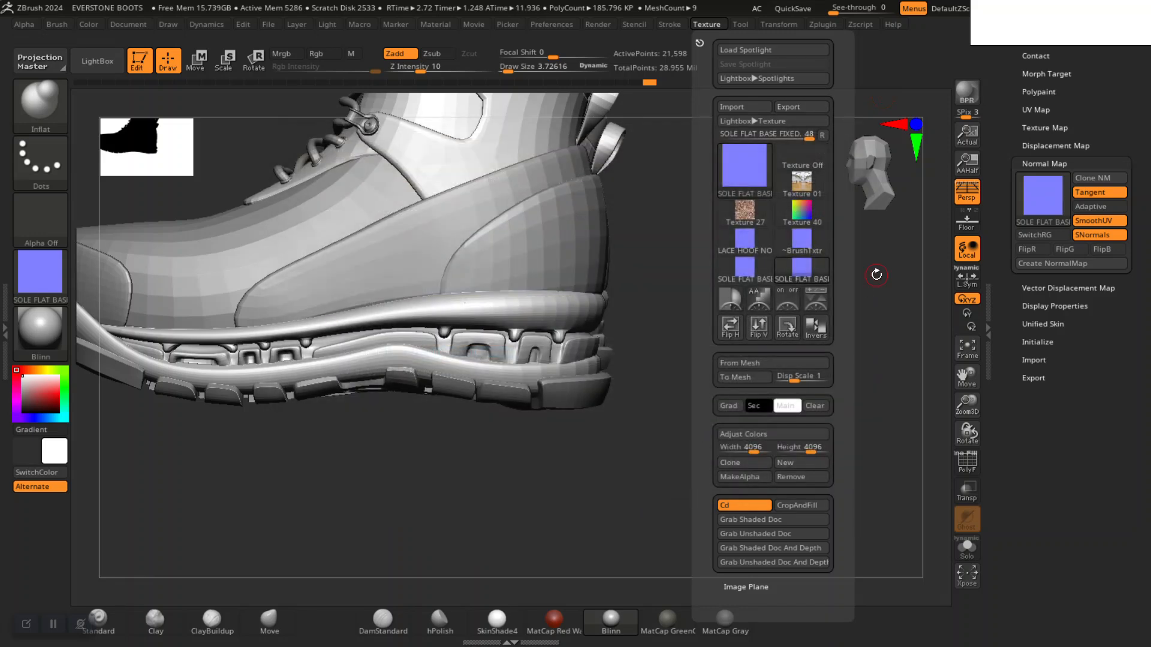
Export the sole mesh at subdivision level 2 as an OBJ file to the ZEXPORT folder
{"action": "scroll", "coordinate": [1031, 170], "scroll_direction": "up", "scroll_amount": 10}
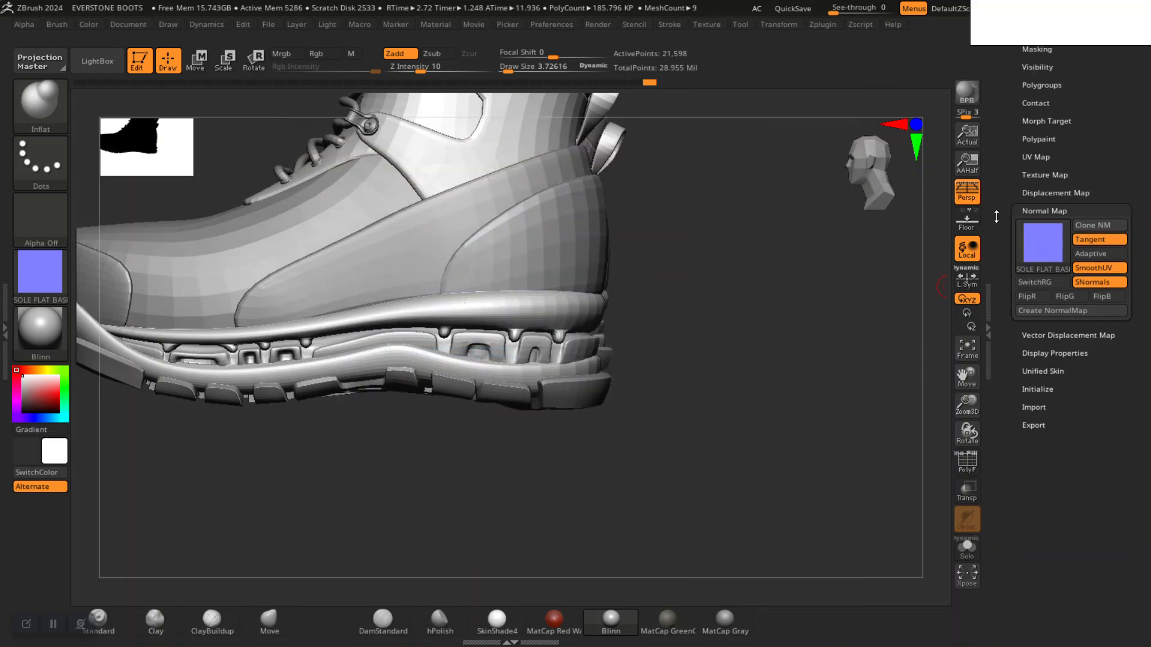
{"action": "left_click", "coordinate": [1039, 161]}
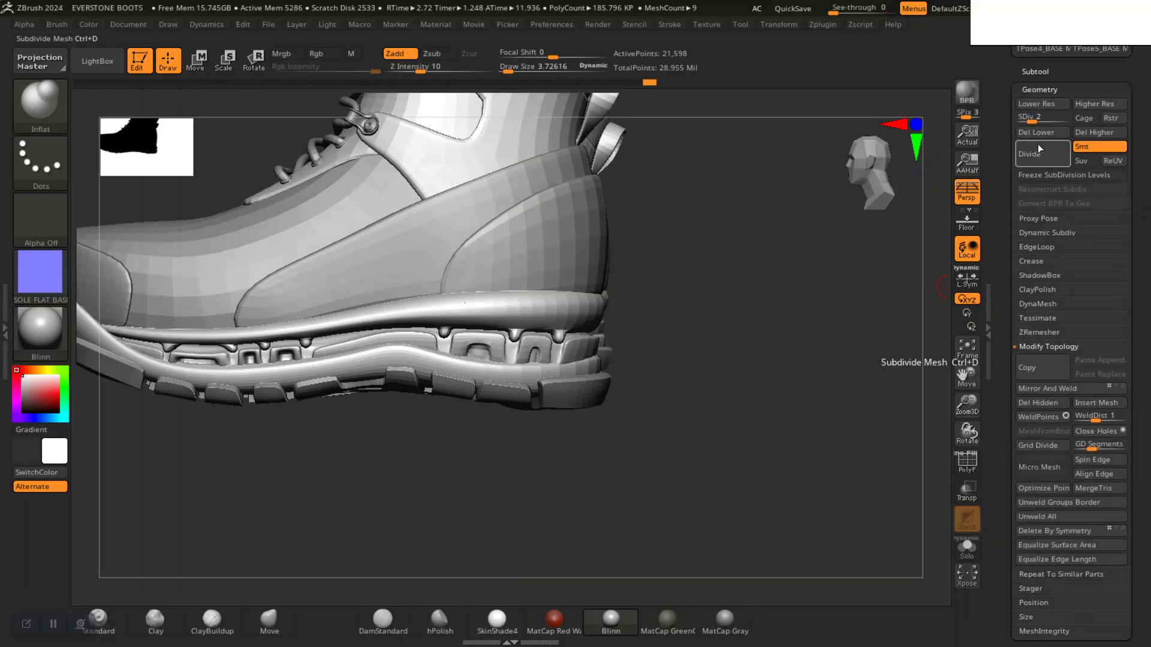
{"action": "scroll", "coordinate": [993, 268], "scroll_direction": "up", "scroll_amount": 5}
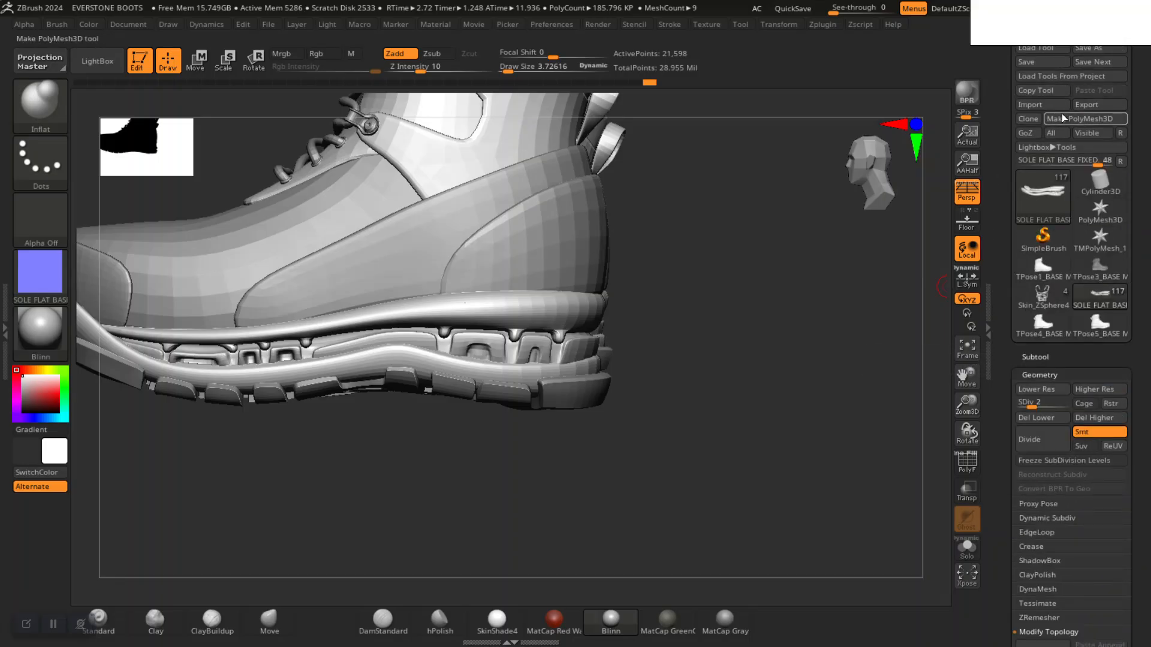
{"action": "left_click", "coordinate": [1081, 106]}
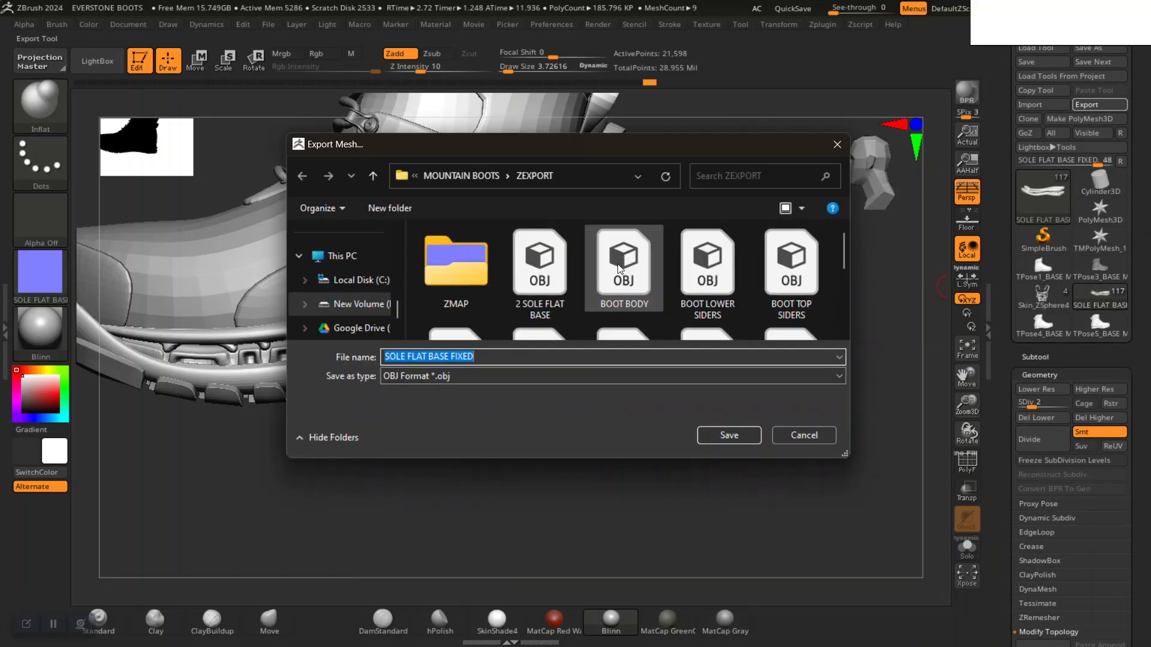
{"action": "scroll", "coordinate": [527, 291], "scroll_direction": "down", "scroll_amount": 5}
{"action": "scroll", "coordinate": [527, 289], "scroll_direction": "down", "scroll_amount": 2}
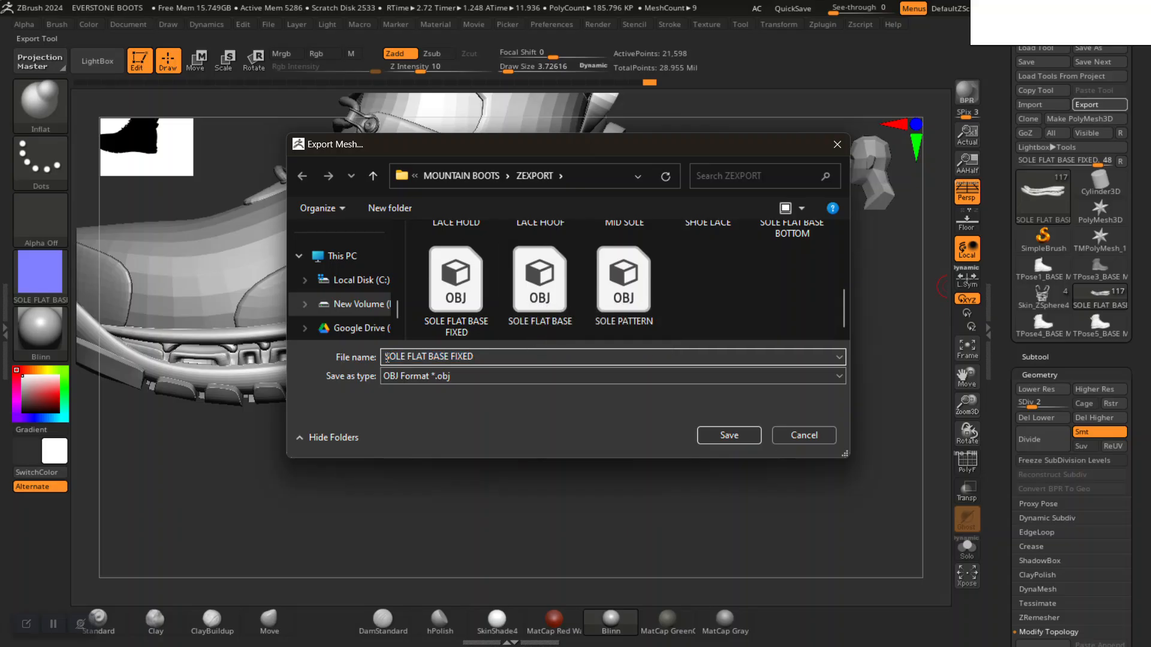
{"action": "left_click", "coordinate": [729, 435]}
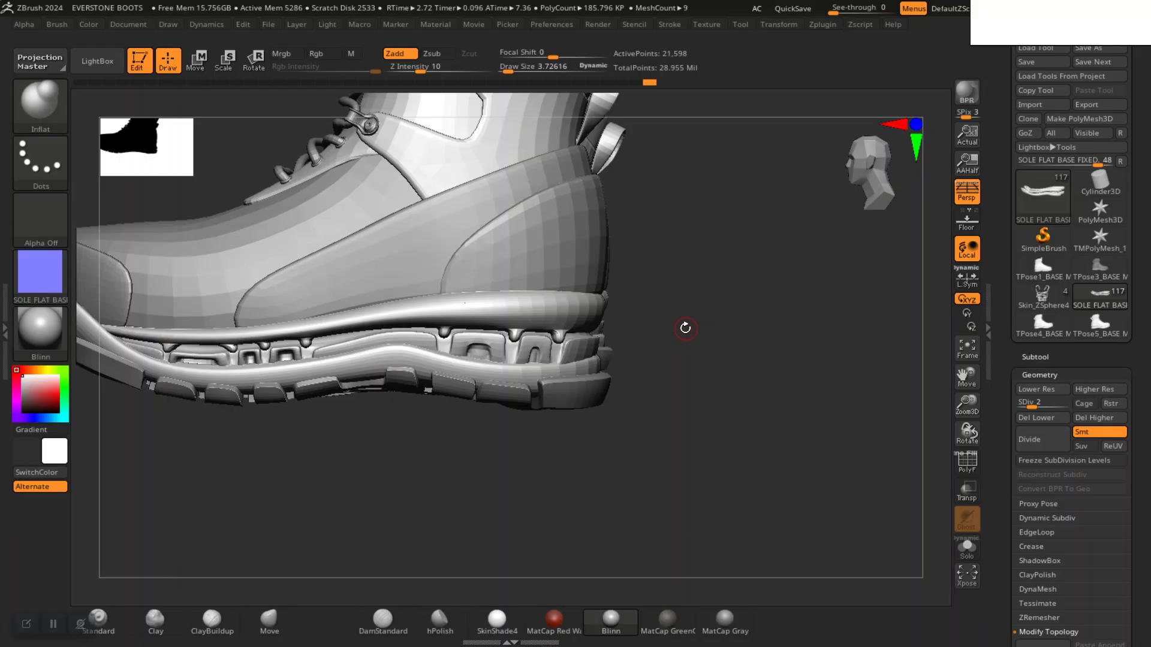
Open the exported SOLE FLAT BASE FIXED NORMAL image from the ZMAP folder and inspect the normal map up close
{"action": "key", "text": "alt+Tab"}
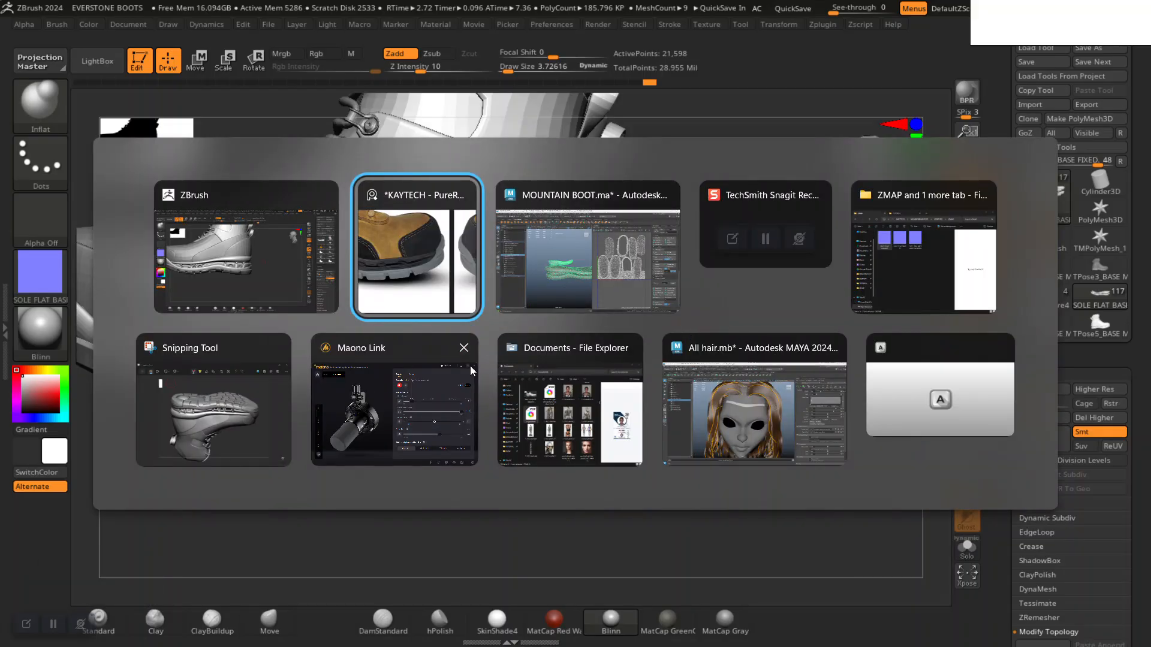
{"action": "left_click", "coordinate": [878, 258], "text": "alt"}
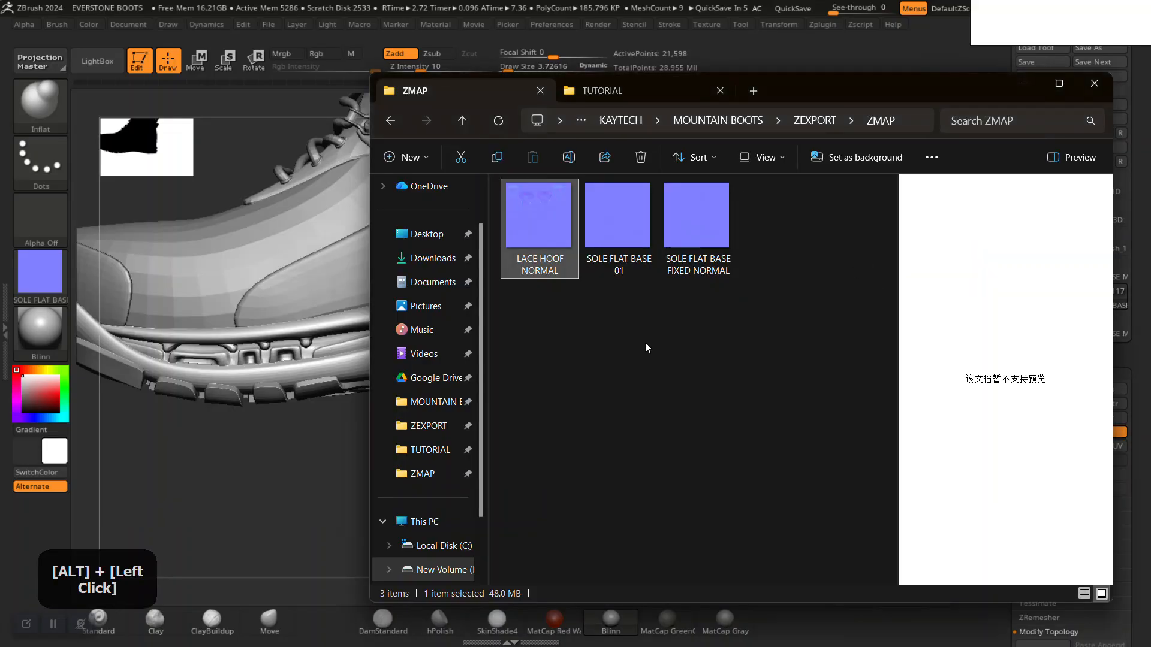
{"action": "left_click", "coordinate": [617, 281]}
{"action": "double_click", "coordinate": [693, 227]}
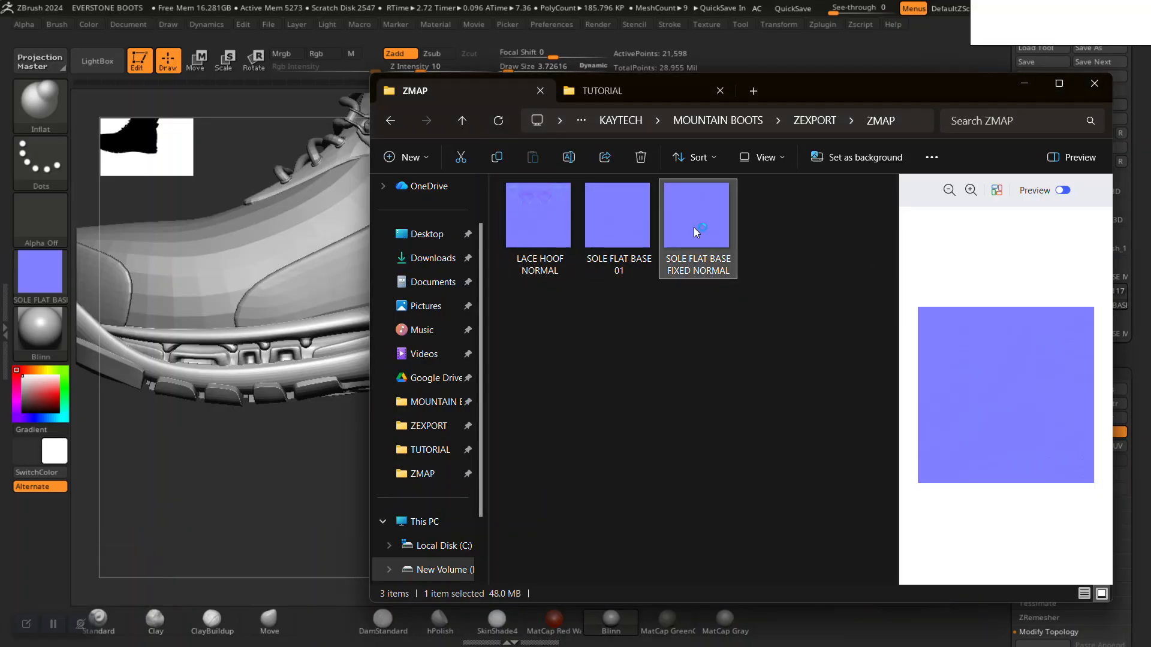
{"action": "scroll", "coordinate": [465, 418], "scroll_direction": "up", "scroll_amount": 4}
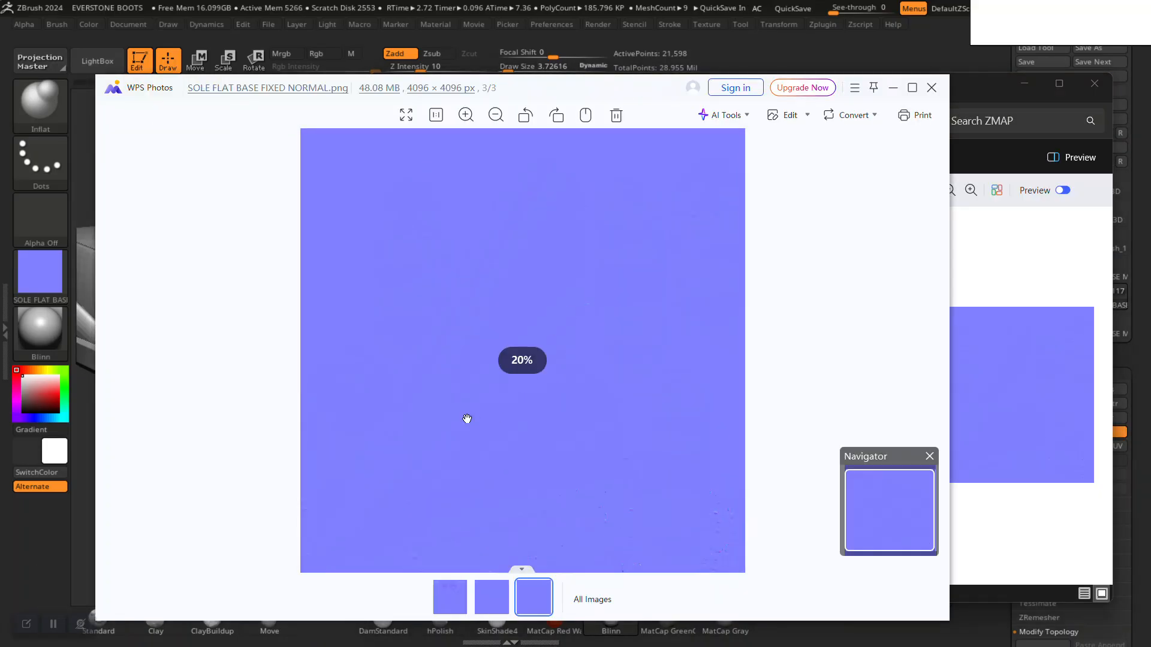
{"action": "scroll", "coordinate": [500, 363], "scroll_direction": "down", "scroll_amount": 3}
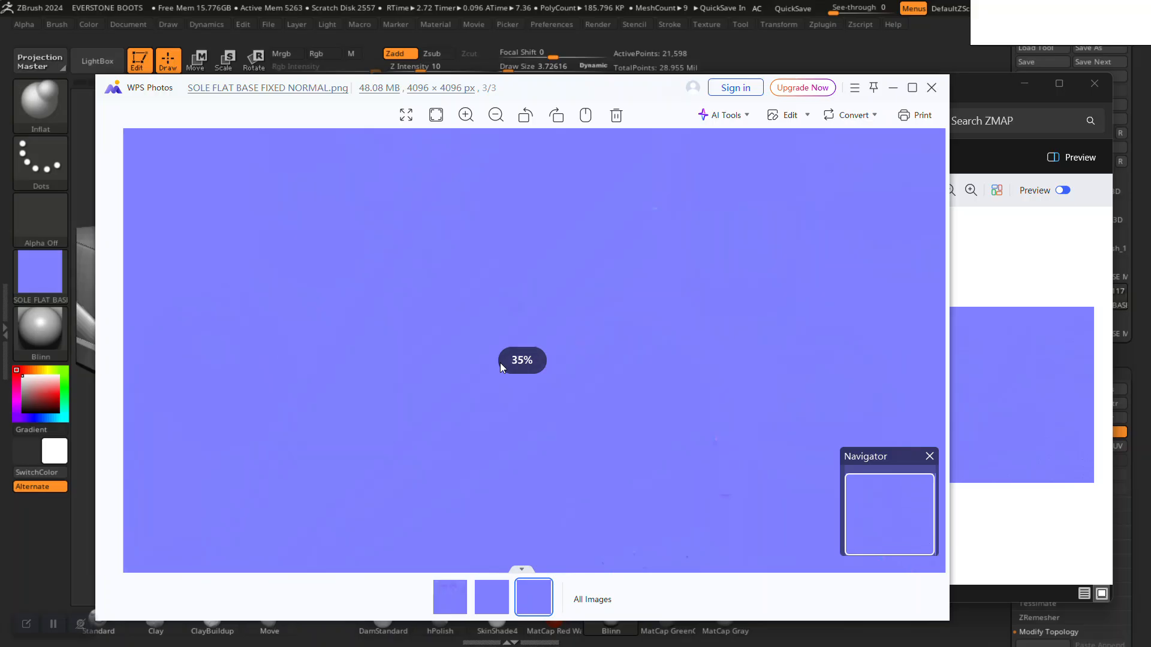
{"action": "scroll", "coordinate": [543, 282], "scroll_direction": "up", "scroll_amount": 2}
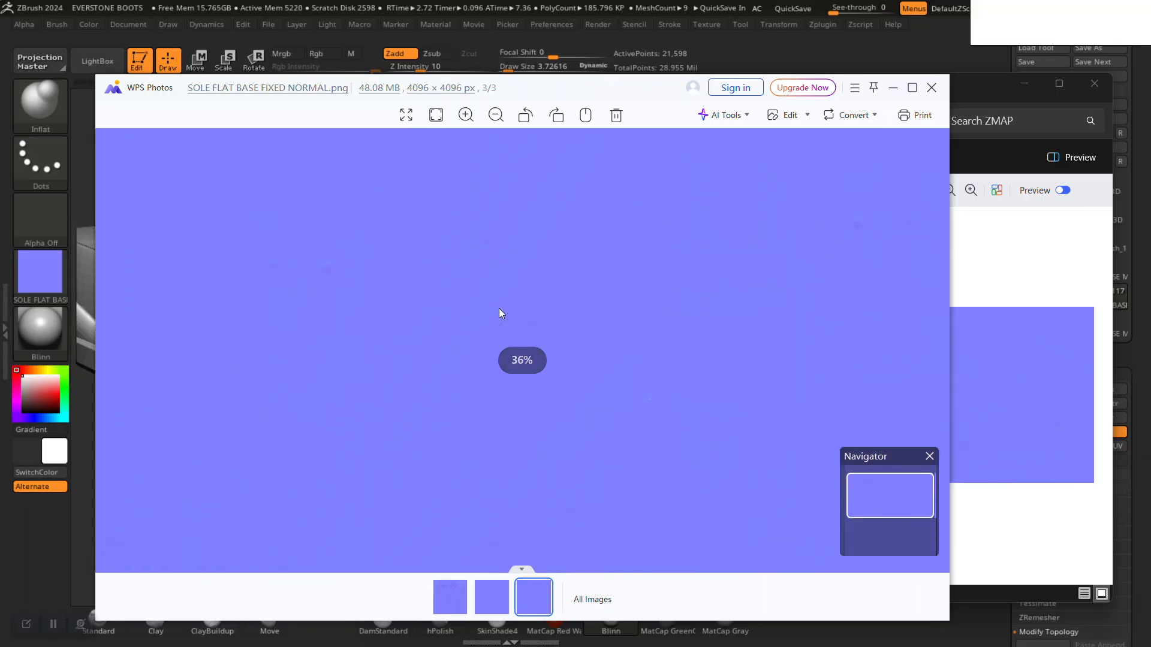
{"action": "scroll", "coordinate": [491, 366], "scroll_direction": "up", "scroll_amount": 1}
{"action": "left_click_drag", "start_coordinate": [494, 340], "coordinate": [485, 249]}
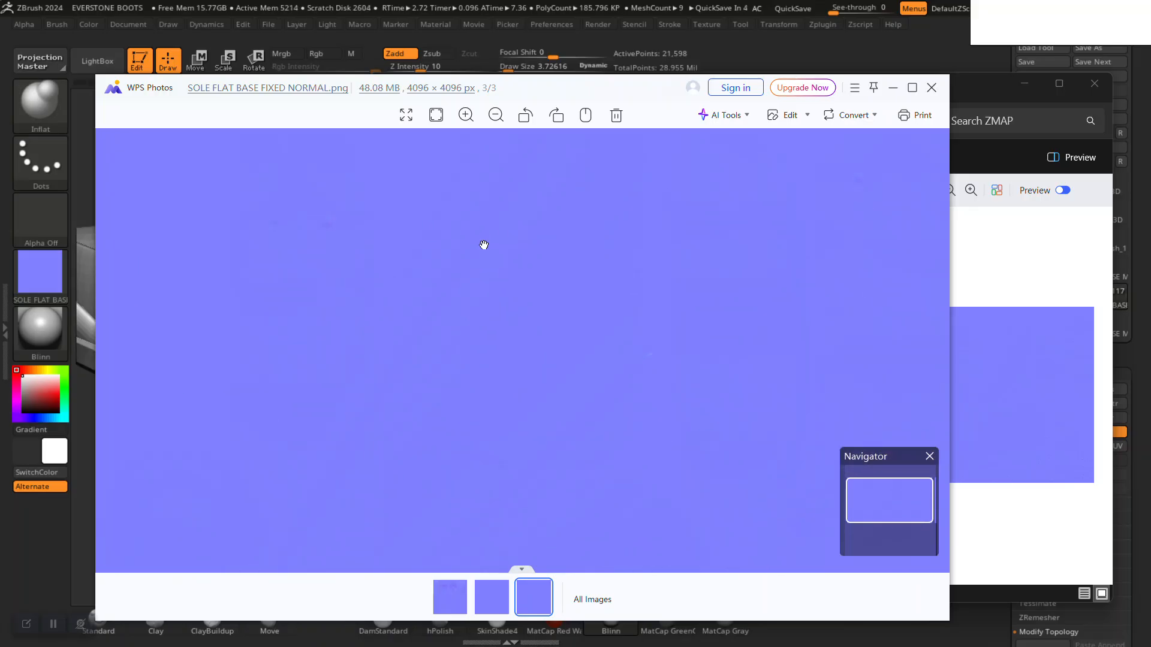
{"action": "left_click_drag", "start_coordinate": [606, 347], "coordinate": [617, 315]}
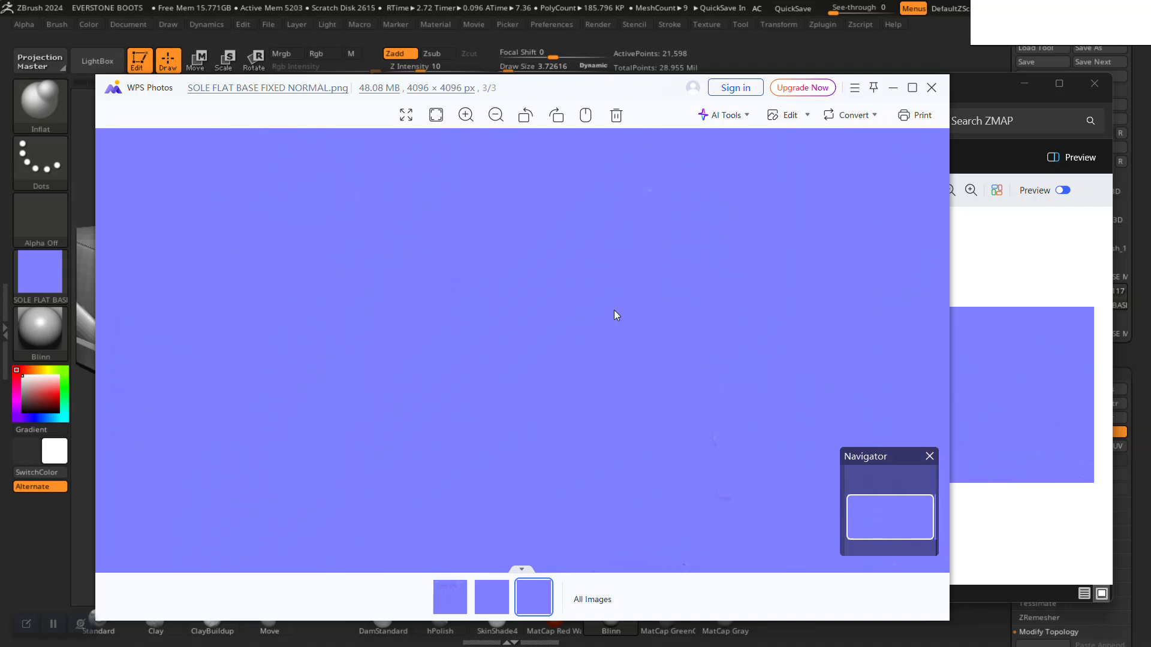
{"action": "left_click", "coordinate": [931, 88]}
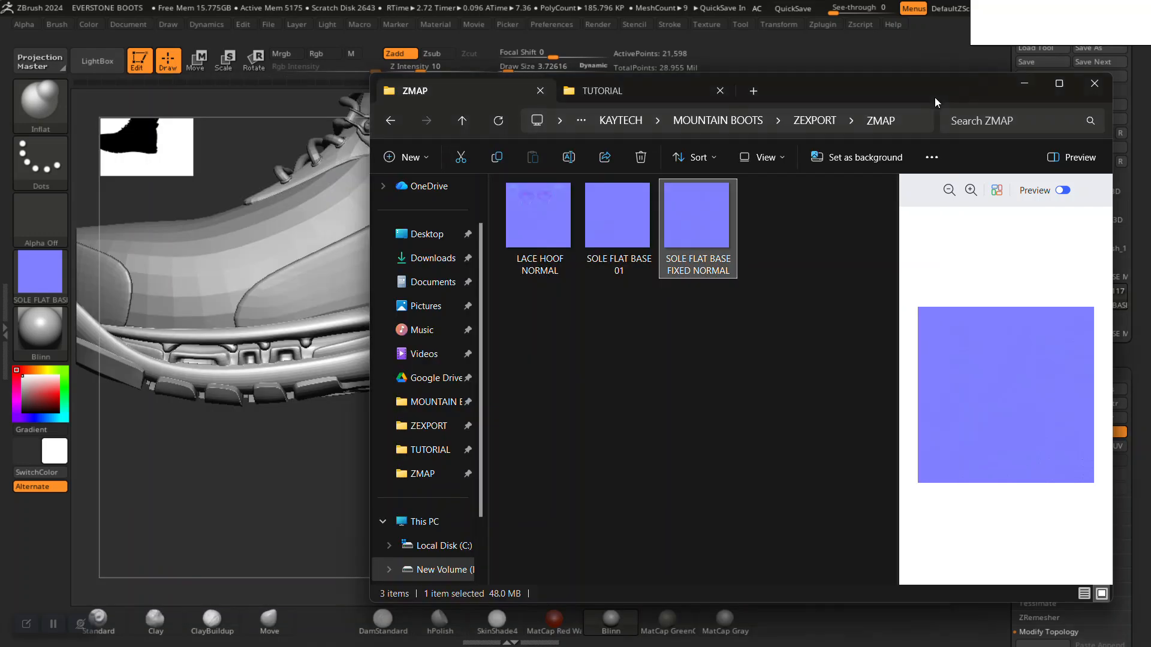
{"action": "left_click", "coordinate": [853, 60]}
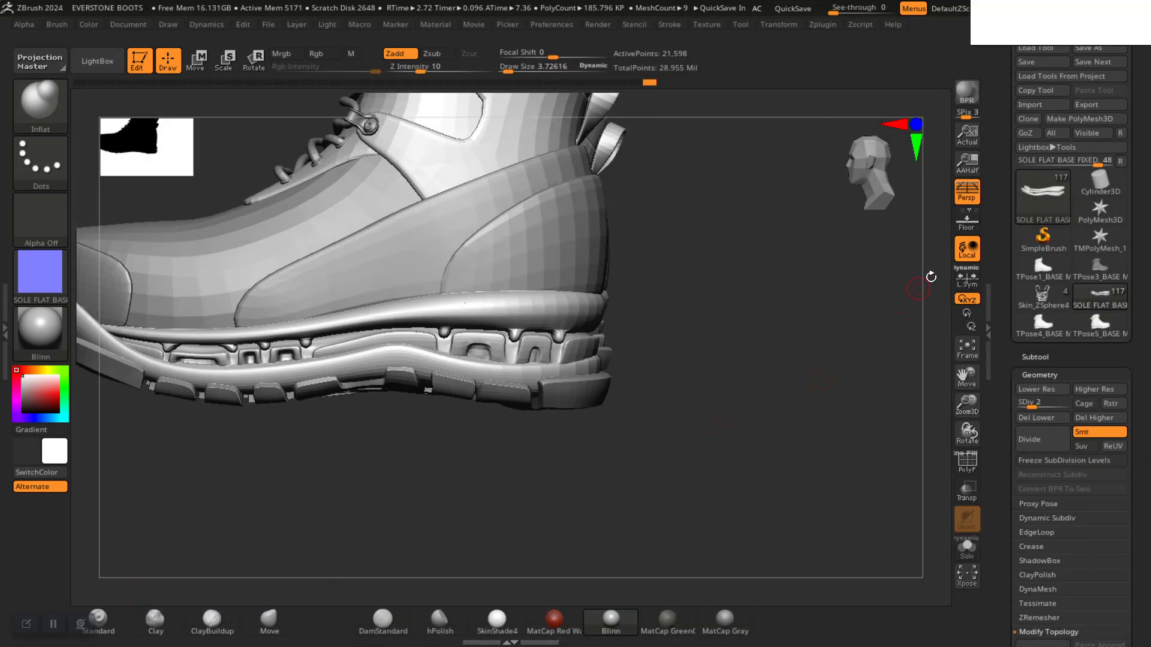
Switch to Maya, turn off isolation to show the whole boot, and hide SOLE_FLAT_BASE3_FIXED
{"action": "key", "text": "alt+Tab"}
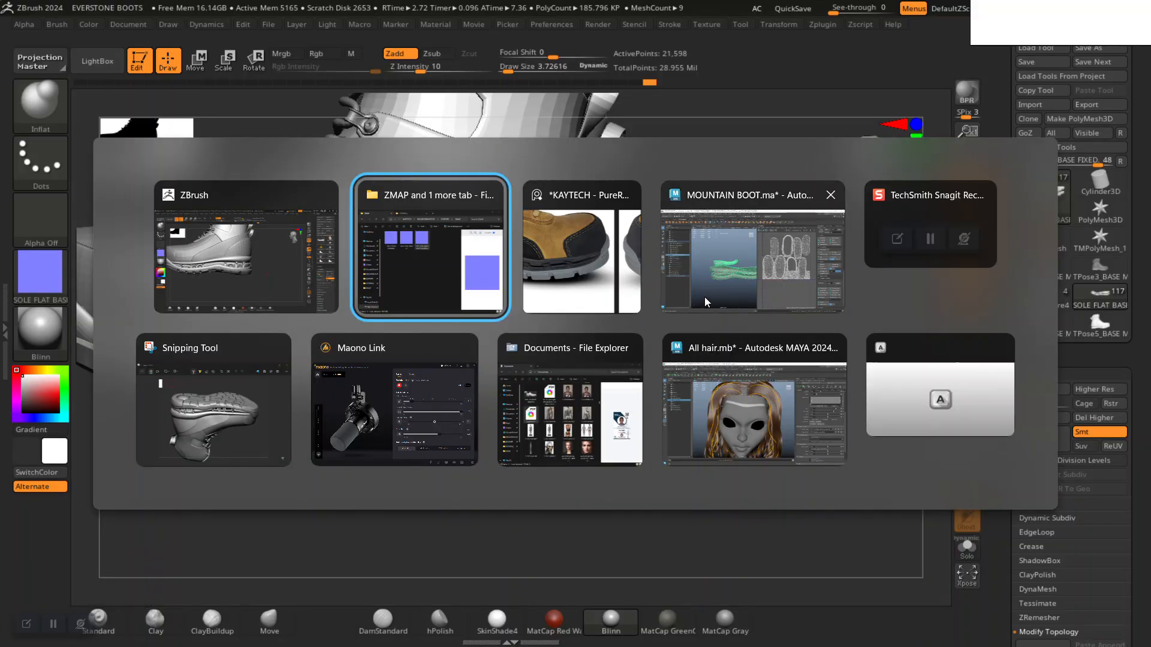
{"action": "left_click", "coordinate": [742, 296], "text": "alt"}
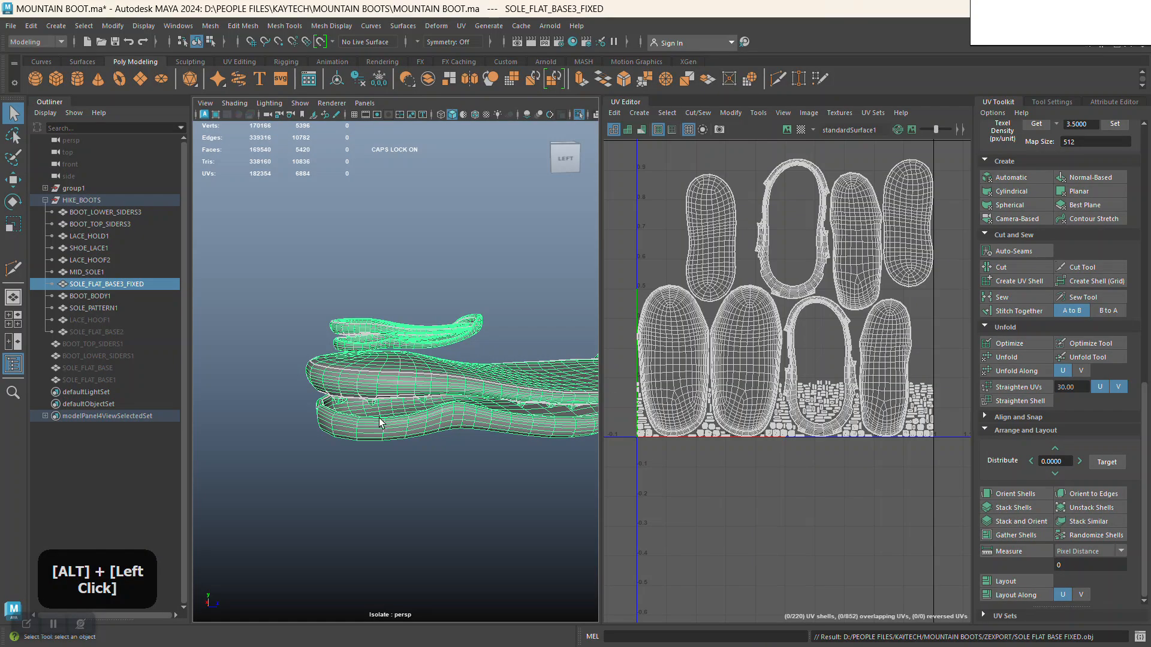
{"action": "key", "text": "ctrl+1"}
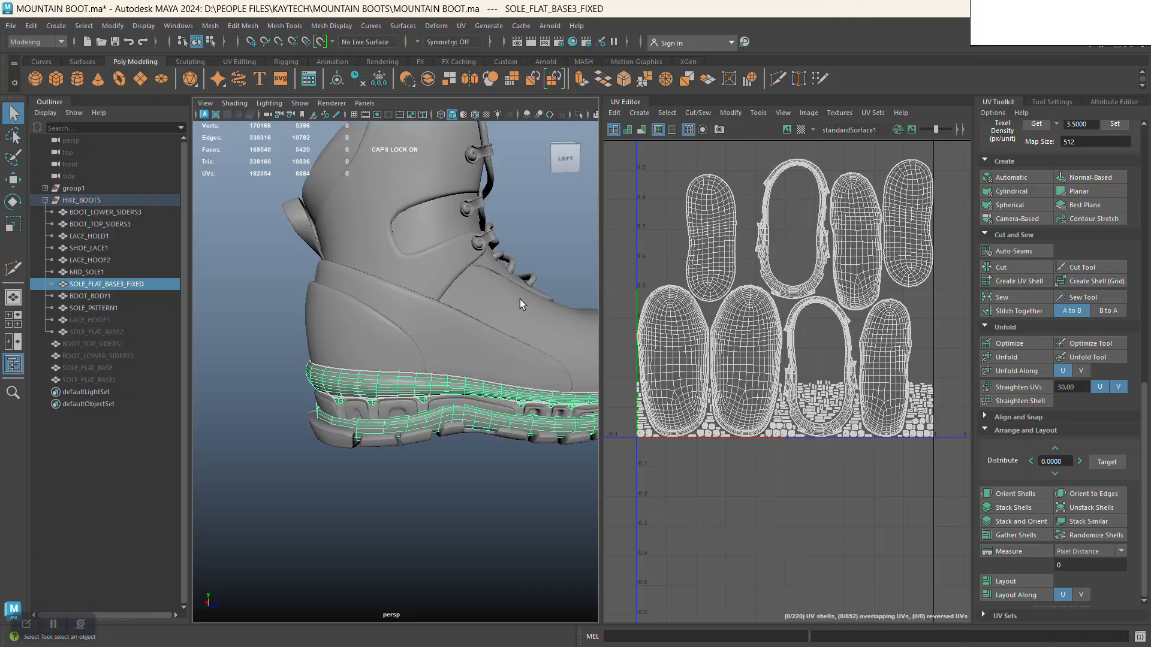
{"action": "left_click", "coordinate": [387, 502]}
{"action": "left_click", "coordinate": [363, 397]}
{"action": "key", "text": "ctrl+h"}
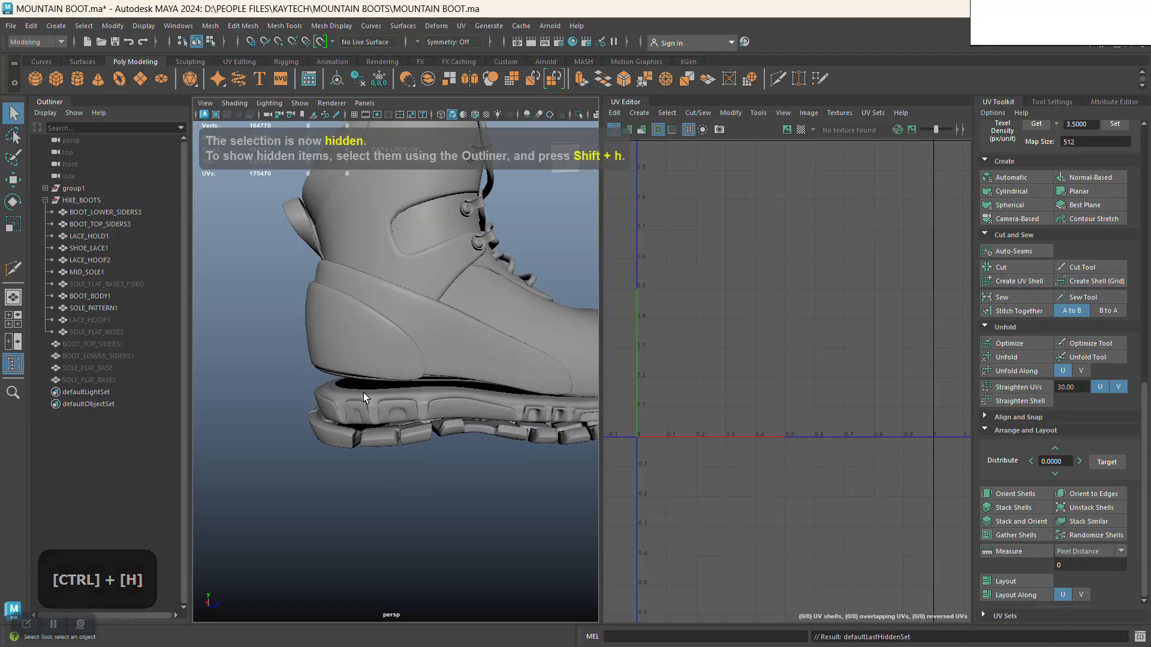
Import the 2 SOLE FLAT BASE FIXED OBJ from the ZEXPORT folder into the Maya boot scene
{"action": "key", "text": "alt+Tab"}
{"action": "left_click", "coordinate": [690, 192], "text": "alt"}
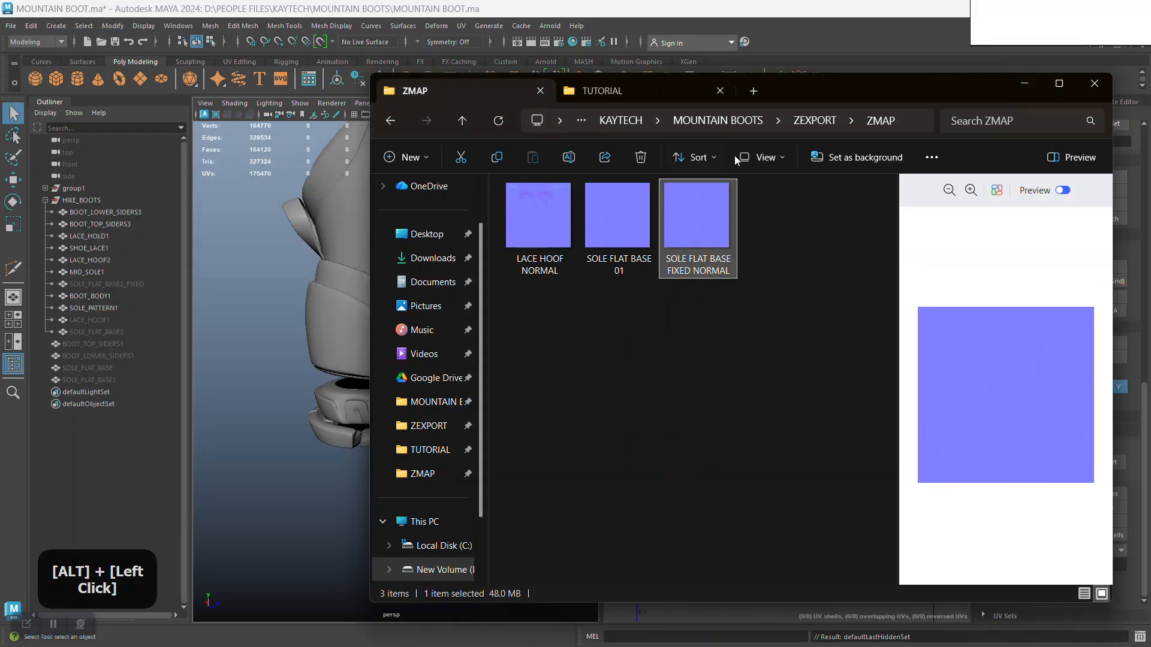
{"action": "left_click", "coordinate": [815, 121]}
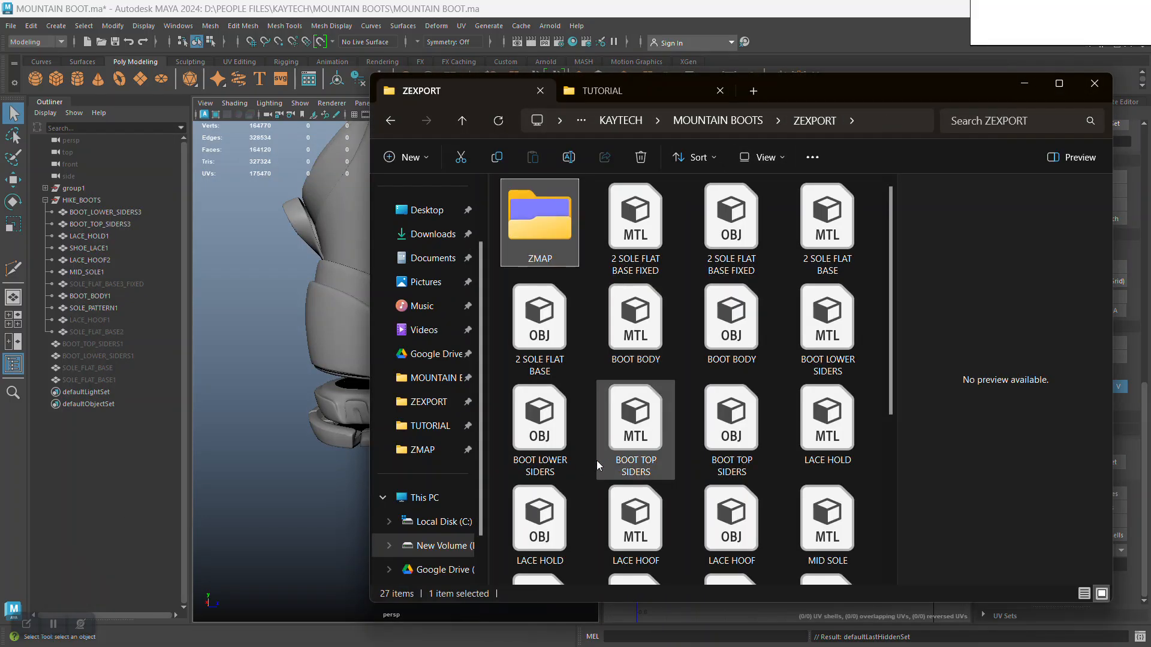
{"action": "scroll", "coordinate": [599, 467], "scroll_direction": "down", "scroll_amount": 3}
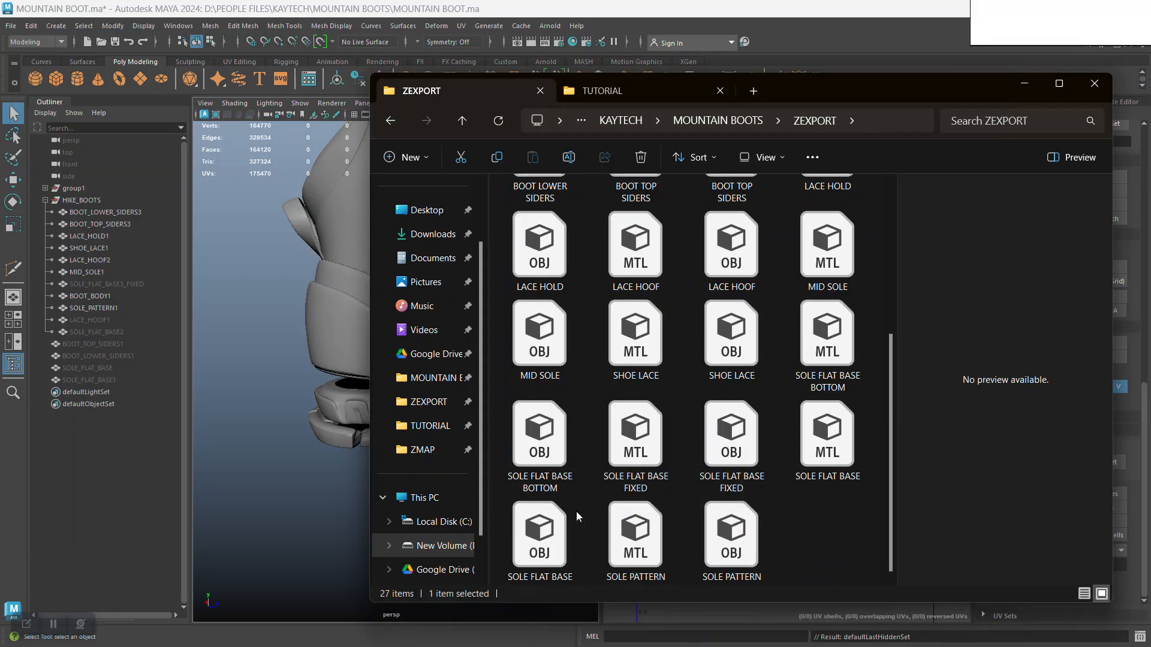
{"action": "scroll", "coordinate": [563, 400], "scroll_direction": "up", "scroll_amount": 3}
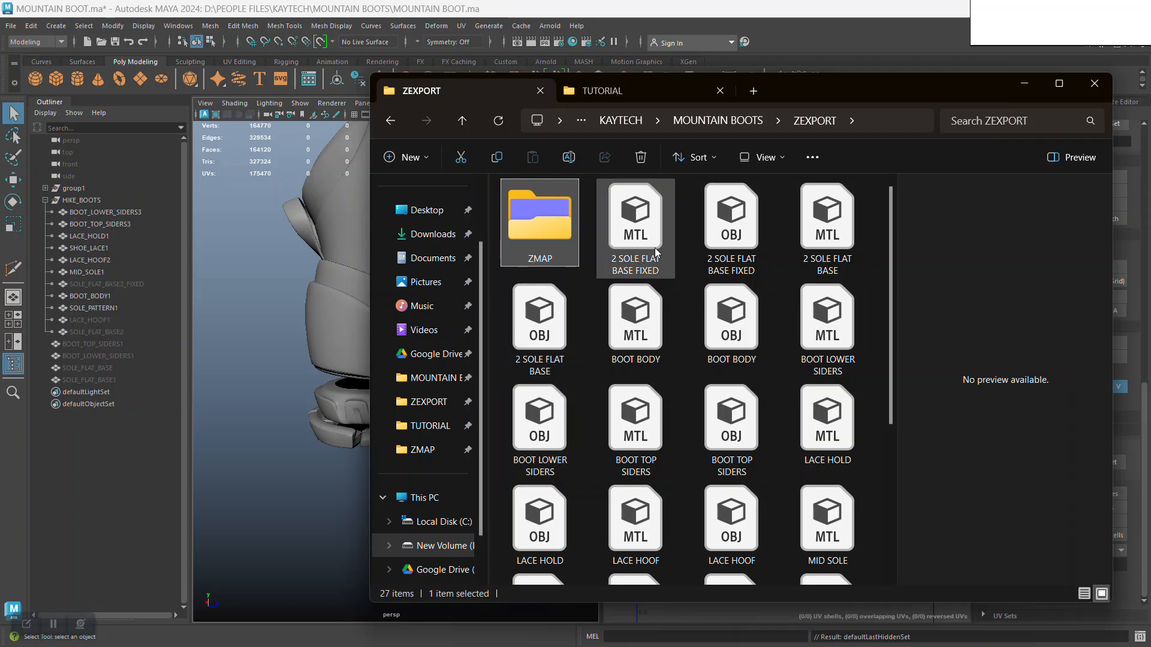
{"action": "left_click", "coordinate": [730, 249]}
{"action": "left_click_drag", "start_coordinate": [728, 237], "coordinate": [304, 464]}
{"action": "left_click", "coordinate": [279, 492]}
Examine how the imported sole's upper and lower bands fit against the mid sole and tread at the heel
{"action": "right_click_drag", "start_coordinate": [280, 494], "coordinate": [398, 501], "text": "alt"}
{"action": "left_click", "coordinate": [435, 420]}
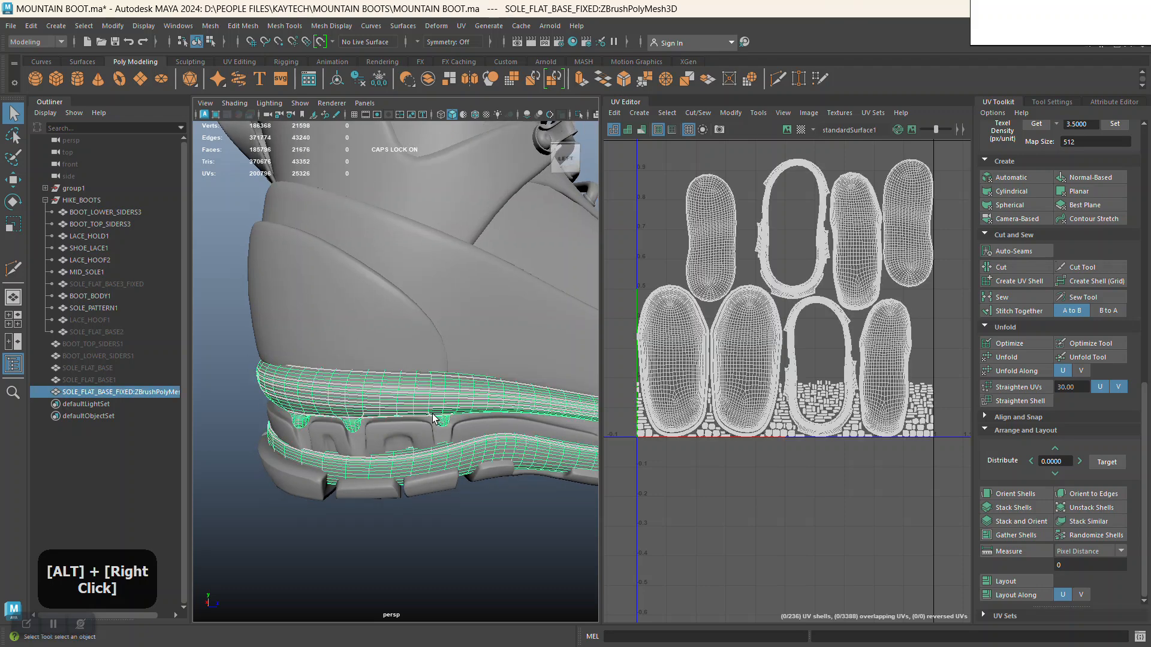
{"action": "right_click_drag", "start_coordinate": [437, 551], "coordinate": [437, 540], "text": "alt"}
{"action": "left_click", "coordinate": [437, 539]}
{"action": "middle_click_drag", "start_coordinate": [438, 538], "coordinate": [458, 530], "text": "alt"}
{"action": "left_click_drag", "start_coordinate": [453, 532], "coordinate": [429, 539], "text": "alt"}
{"action": "right_click_drag", "start_coordinate": [429, 540], "coordinate": [439, 570], "text": "alt"}
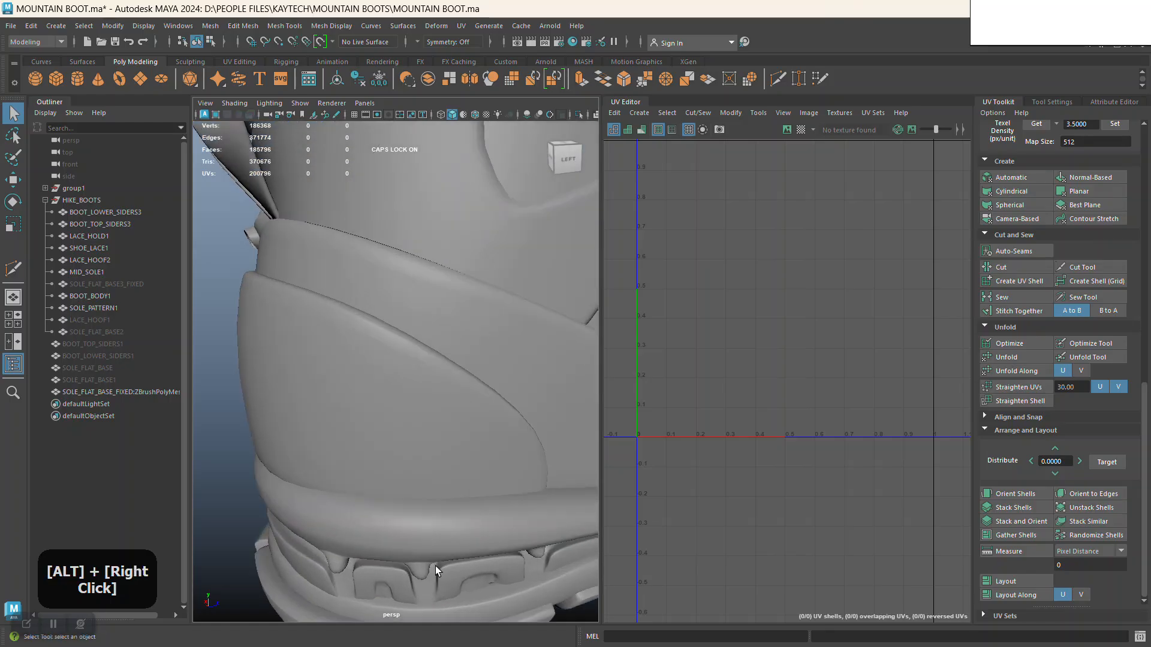
{"action": "middle_click_drag", "start_coordinate": [439, 571], "coordinate": [453, 519], "text": "alt"}
{"action": "mouse_move", "coordinate": [453, 520]}
{"action": "left_mouse_down", "text": "alt"}
{"action": "mouse_move", "coordinate": [443, 507]}
{"action": "mouse_move", "coordinate": [463, 509]}
{"action": "mouse_move", "coordinate": [452, 513]}
{"action": "left_mouse_up", "text": "alt"}
{"action": "middle_click_drag", "start_coordinate": [442, 532], "coordinate": [442, 527], "text": "alt"}
{"action": "right_click_drag", "start_coordinate": [442, 527], "coordinate": [455, 440], "text": "alt"}
{"action": "left_click", "coordinate": [332, 399]}
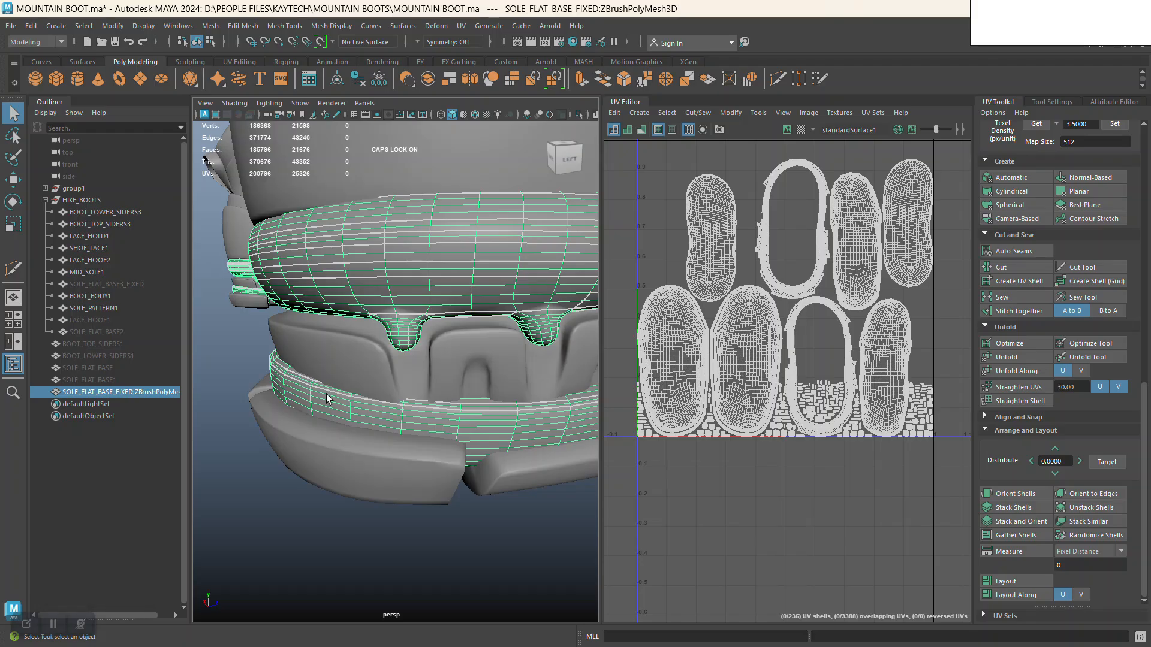
Switch to ZBrush and mask the sole's upper band, leaving the lower band unmasked with the full mesh shown
{"action": "key", "text": "alt+Tab"}
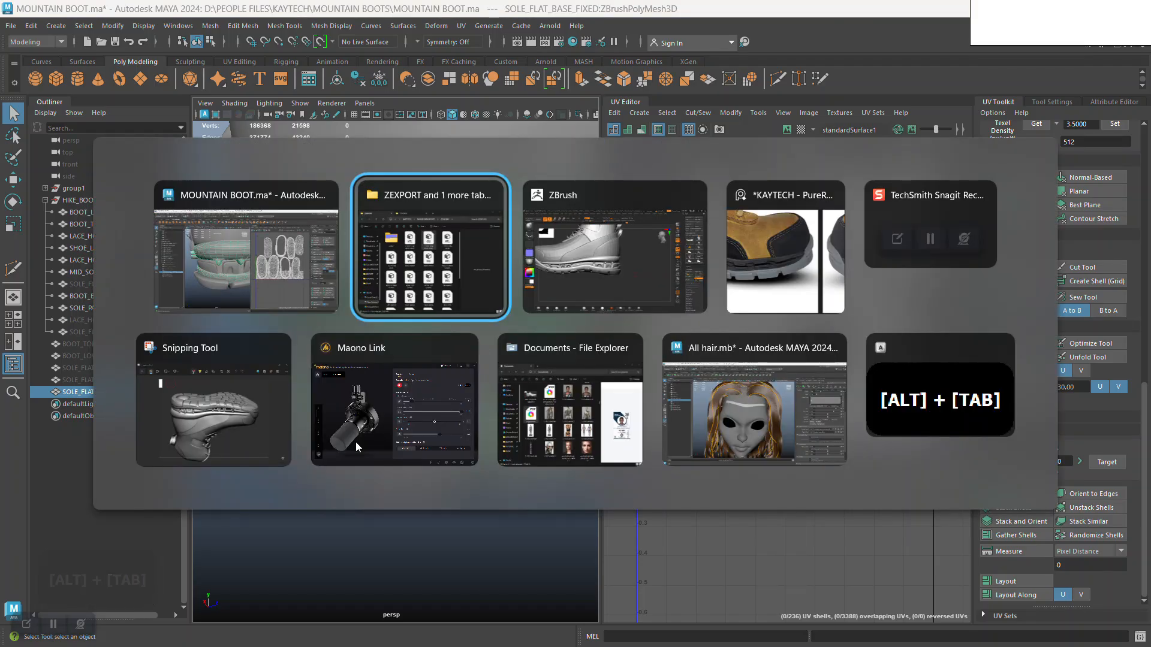
{"action": "key", "text": "alt+Tab"}
{"action": "left_click_drag", "start_coordinate": [709, 422], "coordinate": [454, 464]}
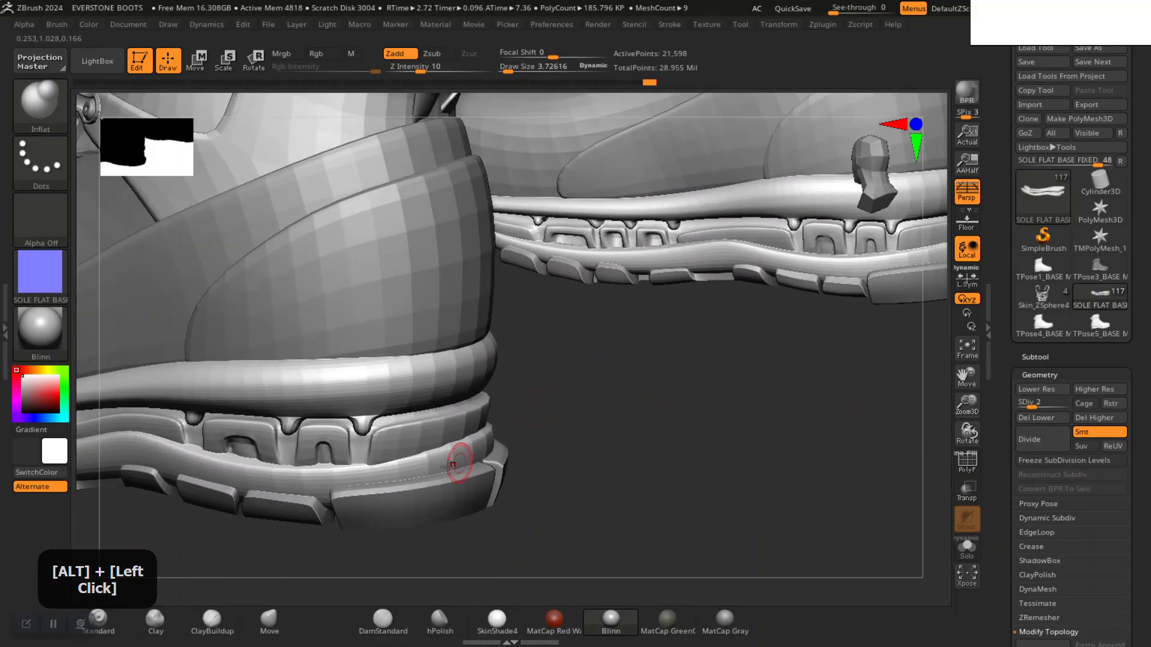
{"action": "left_click", "coordinate": [455, 463], "text": "ctrl+shift"}
{"action": "left_click", "coordinate": [585, 437], "text": "ctrl"}
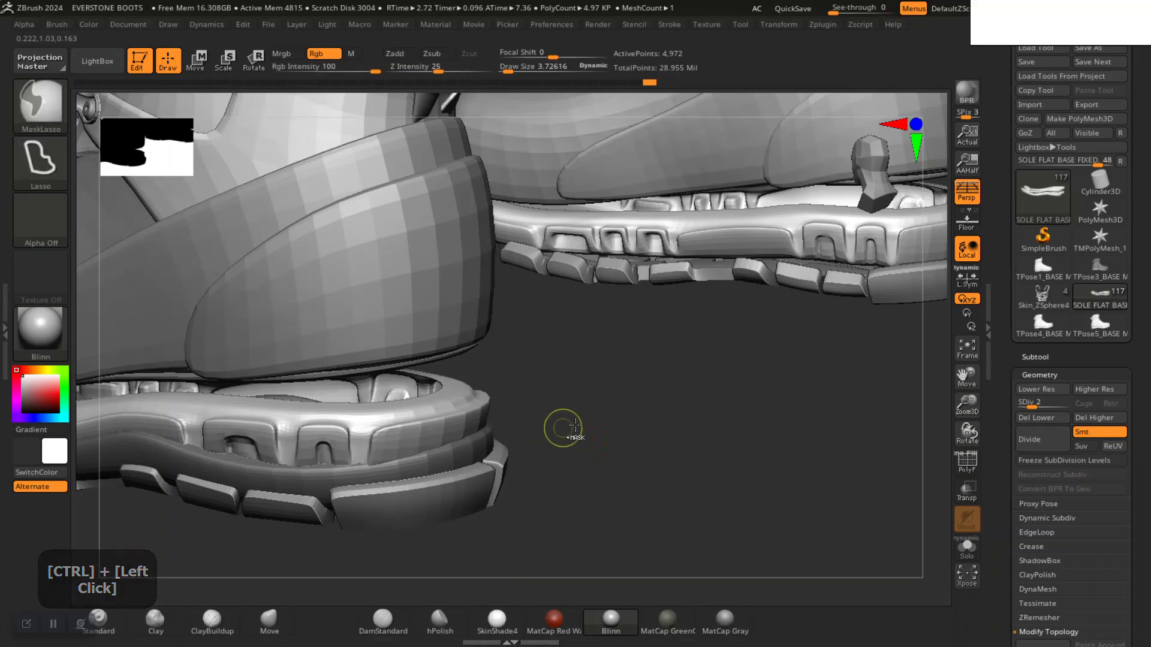
{"action": "left_click", "coordinate": [459, 457], "text": "ctrl+shift"}
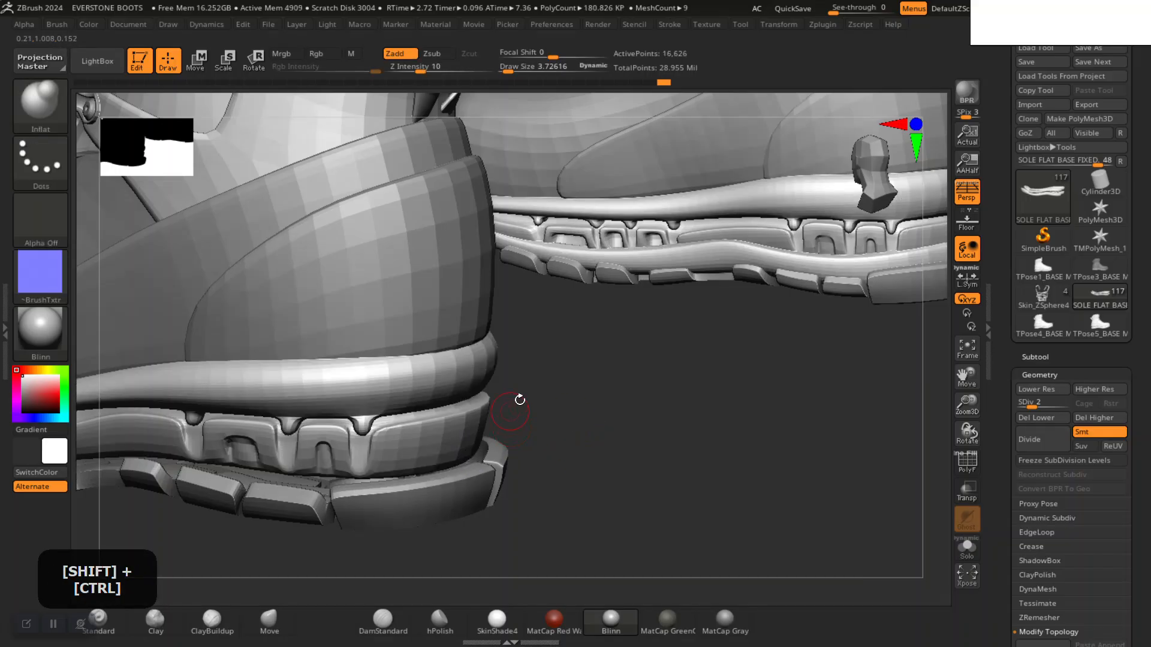
{"action": "left_click_drag", "start_coordinate": [607, 394], "coordinate": [638, 479], "text": "ctrl+shift"}
{"action": "left_click", "coordinate": [625, 432], "text": "ctrl"}
{"action": "left_click", "coordinate": [639, 428], "text": "ctrl+shift"}
{"action": "left_click", "coordinate": [647, 429], "text": "ctrl"}
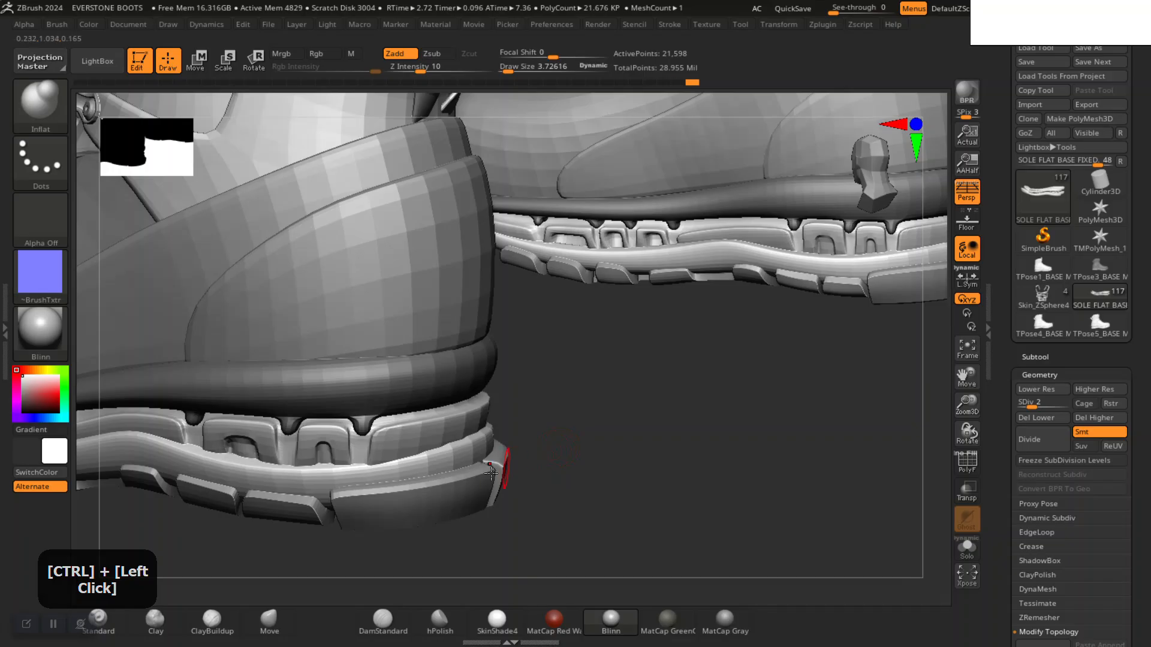
Adjust the sole's lower band around the heel using the Move brush at a draw size of about 25.5
{"action": "left_click", "coordinate": [270, 622]}
{"action": "key", "text": "space"}
{"action": "left_click_drag", "start_coordinate": [512, 401], "coordinate": [519, 401]}
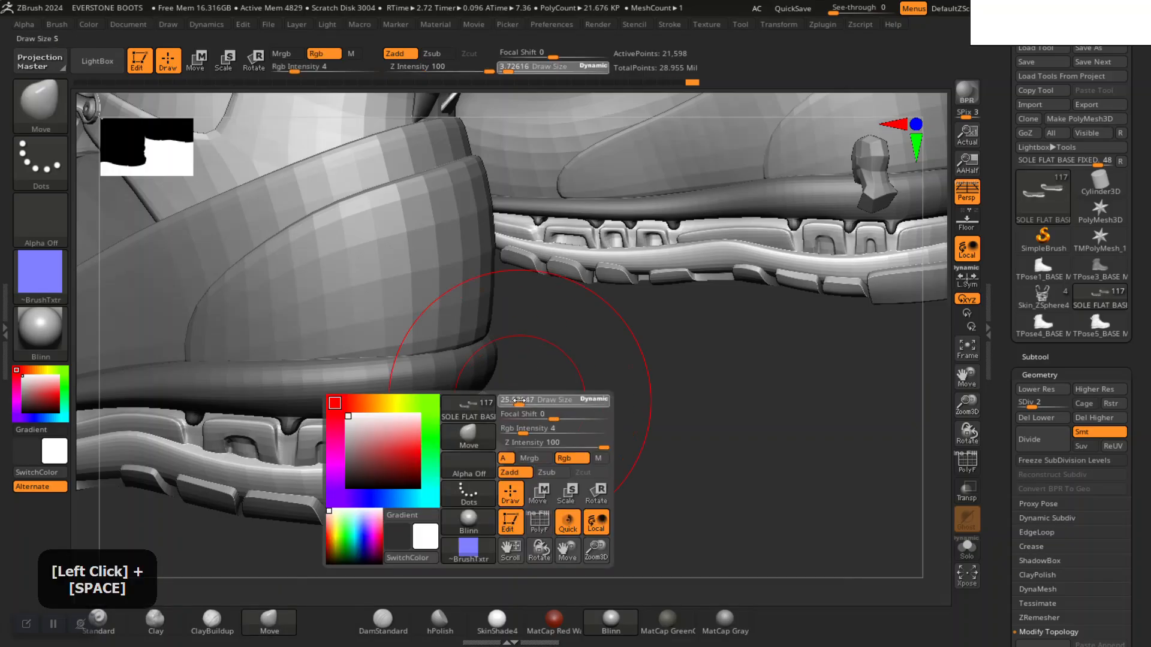
{"action": "left_click_drag", "start_coordinate": [567, 478], "coordinate": [654, 447], "text": "alt"}
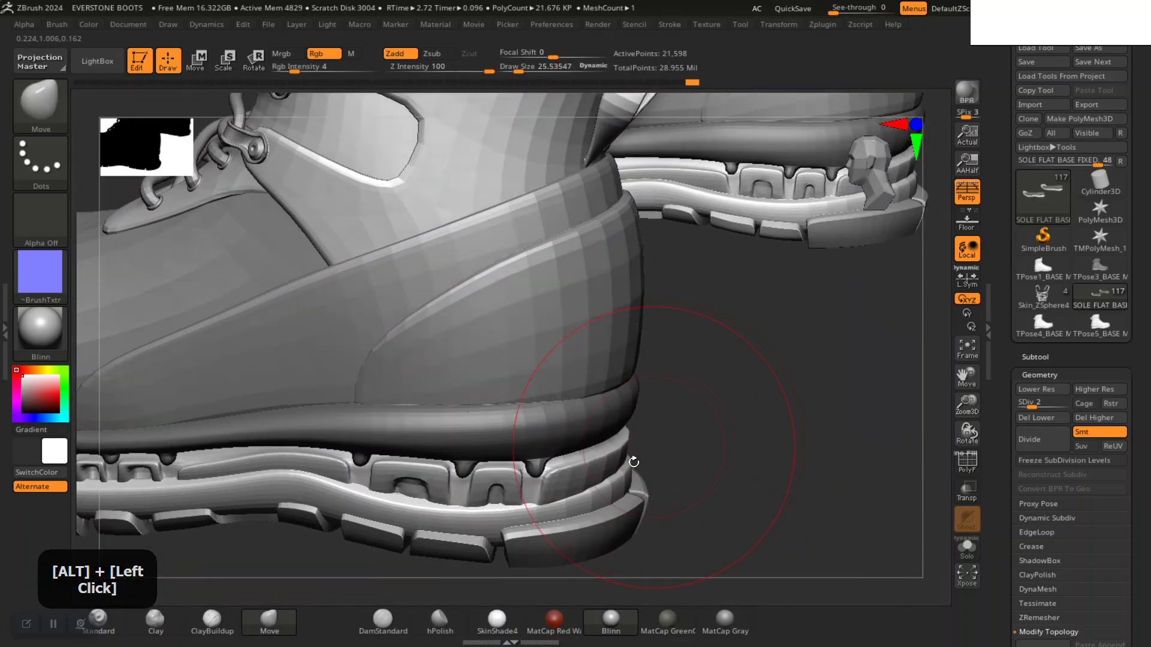
{"action": "left_click_drag", "start_coordinate": [560, 515], "coordinate": [558, 512]}
{"action": "left_click_drag", "start_coordinate": [780, 425], "coordinate": [701, 460]}
{"action": "mouse_move", "coordinate": [765, 440]}
{"action": "left_mouse_down", "text": "alt"}
{"action": "mouse_move", "coordinate": [729, 471]}
{"action": "mouse_move", "coordinate": [676, 411]}
{"action": "left_mouse_up", "text": "alt"}
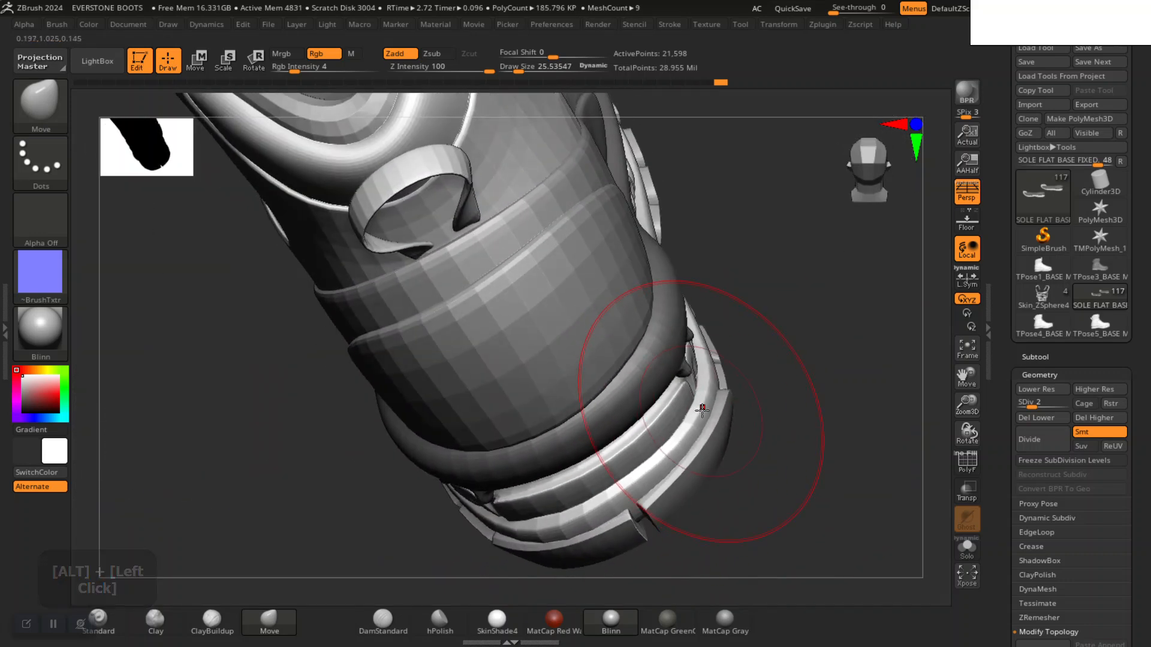
{"action": "left_click_drag", "start_coordinate": [745, 424], "coordinate": [665, 424]}
{"action": "mouse_move", "coordinate": [591, 513]}
{"action": "left_mouse_down"}
{"action": "mouse_move", "coordinate": [630, 510]}
{"action": "mouse_move", "coordinate": [657, 477]}
{"action": "mouse_move", "coordinate": [671, 490]}
{"action": "mouse_move", "coordinate": [753, 430]}
{"action": "left_mouse_up"}
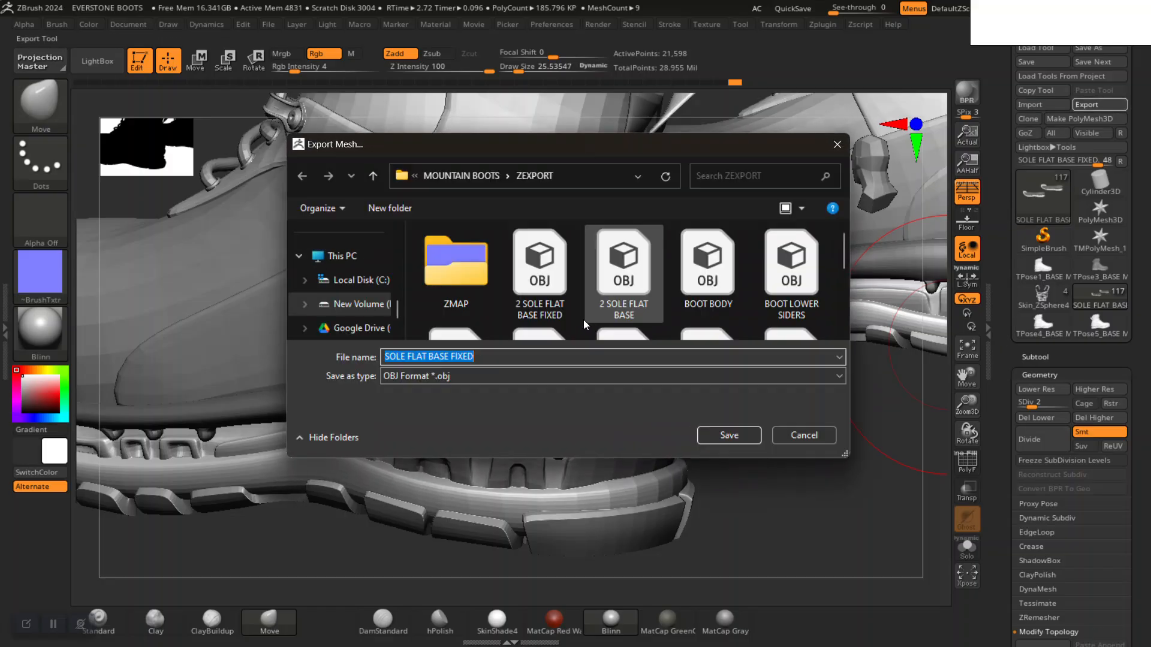
Export the adjusted sole mesh over the existing 2 SOLE FLAT BASE FIXED OBJ in the ZEXPORT folder
{"action": "left_click", "coordinate": [542, 285]}
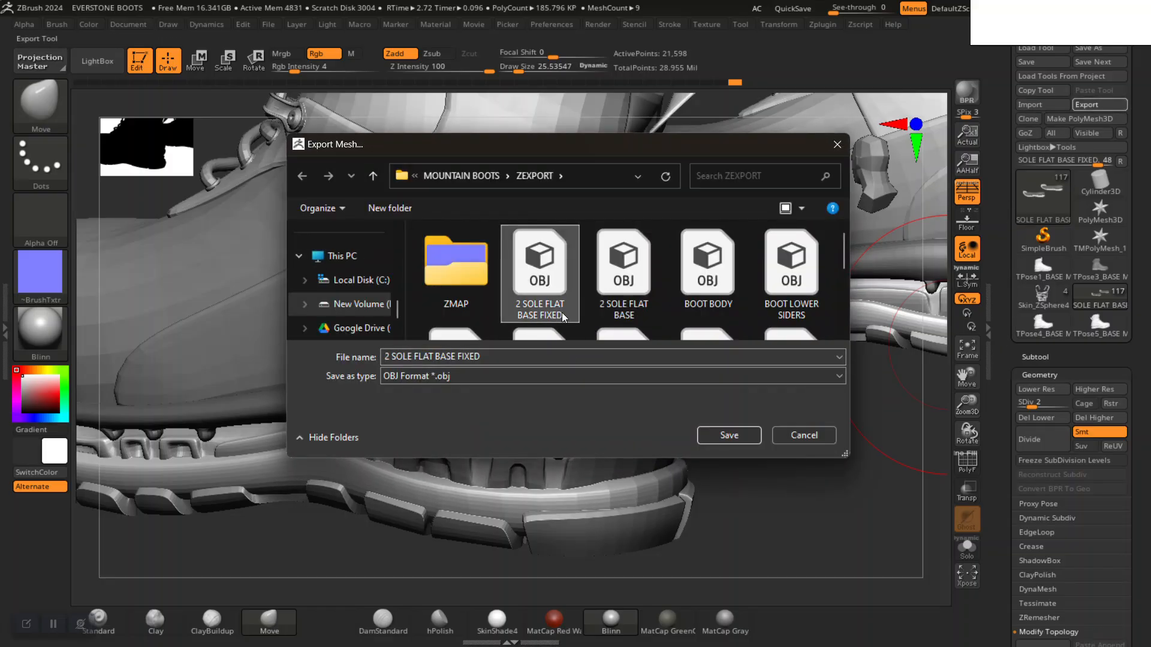
{"action": "left_click", "coordinate": [728, 435]}
{"action": "left_click", "coordinate": [610, 332]}
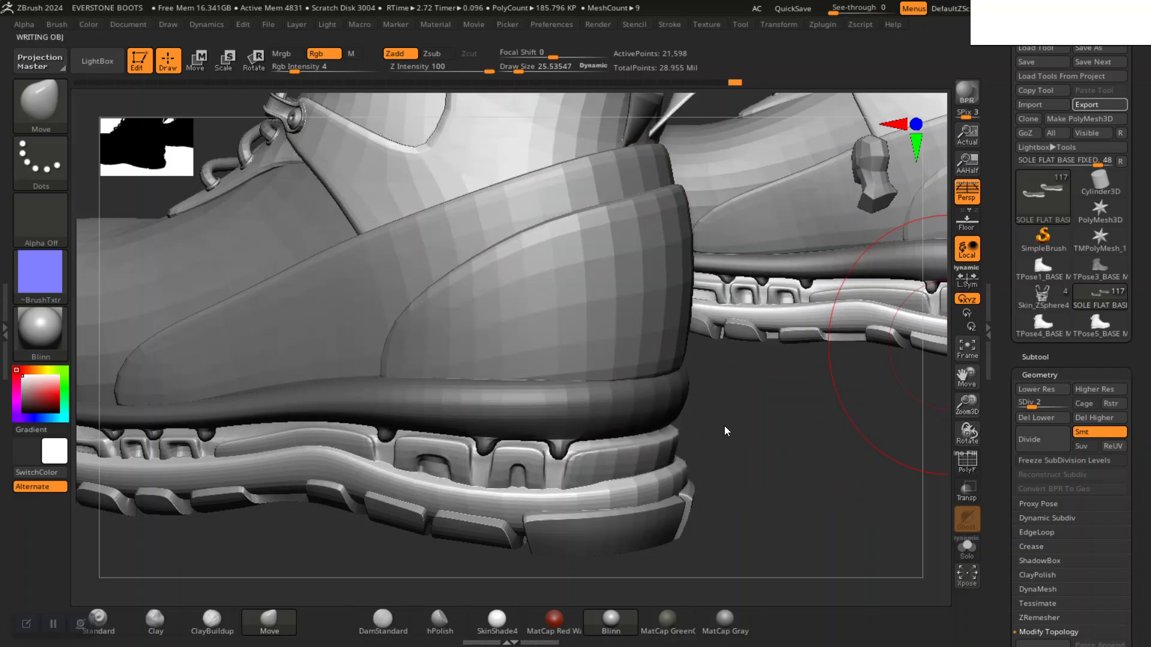
Switch to Maya and delete the previously imported ZBrush sole mesh from the boot scene
{"action": "key", "text": "alt+Tab"}
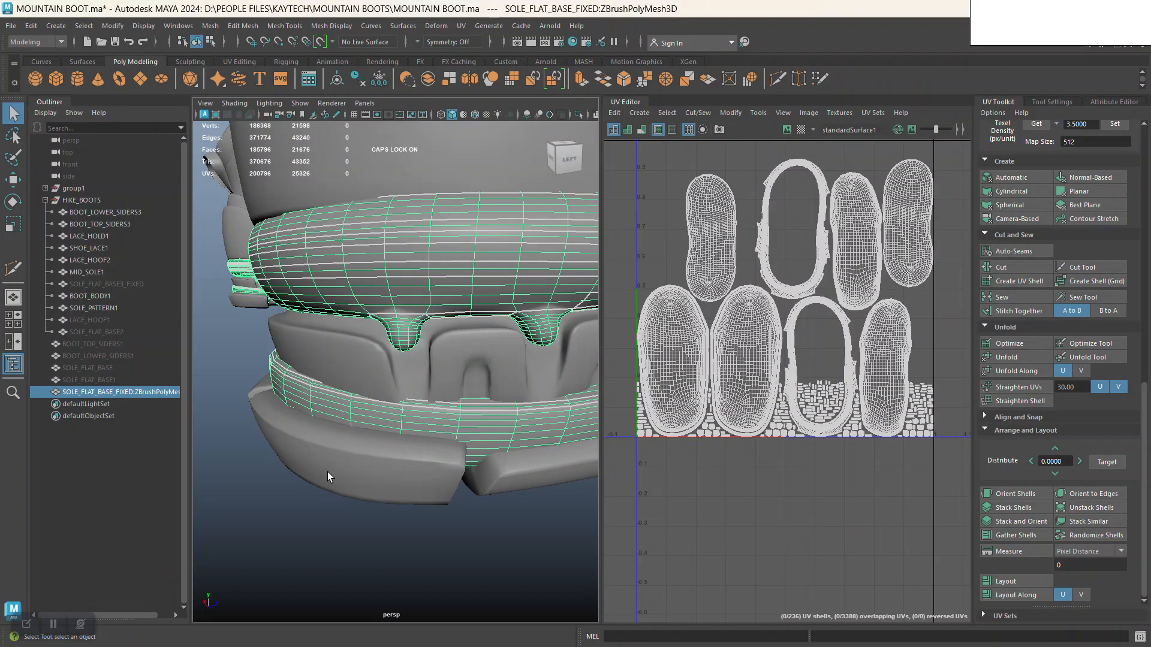
{"action": "left_click", "coordinate": [385, 394]}
{"action": "left_click", "coordinate": [411, 291]}
{"action": "key", "text": "Delete"}
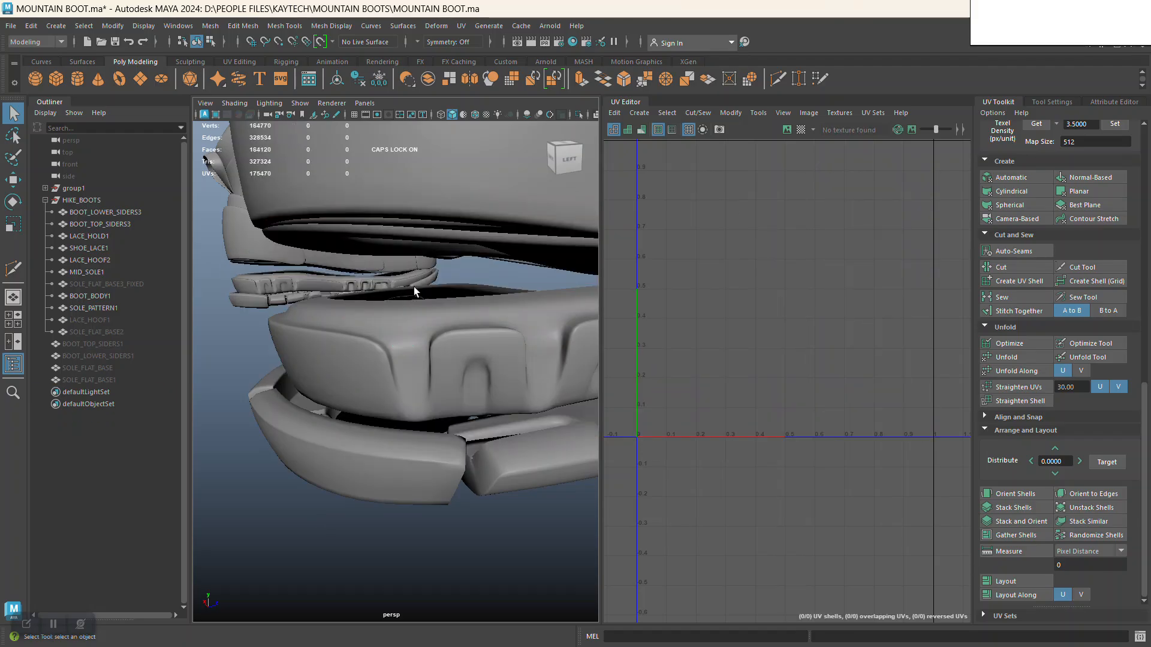
{"action": "right_click_drag", "start_coordinate": [412, 446], "coordinate": [350, 383], "text": "alt"}
{"action": "left_click_drag", "start_coordinate": [350, 383], "coordinate": [470, 468], "text": "alt"}
{"action": "right_click_drag", "start_coordinate": [470, 468], "coordinate": [399, 504], "text": "alt"}
{"action": "key", "text": "alt+Tab"}
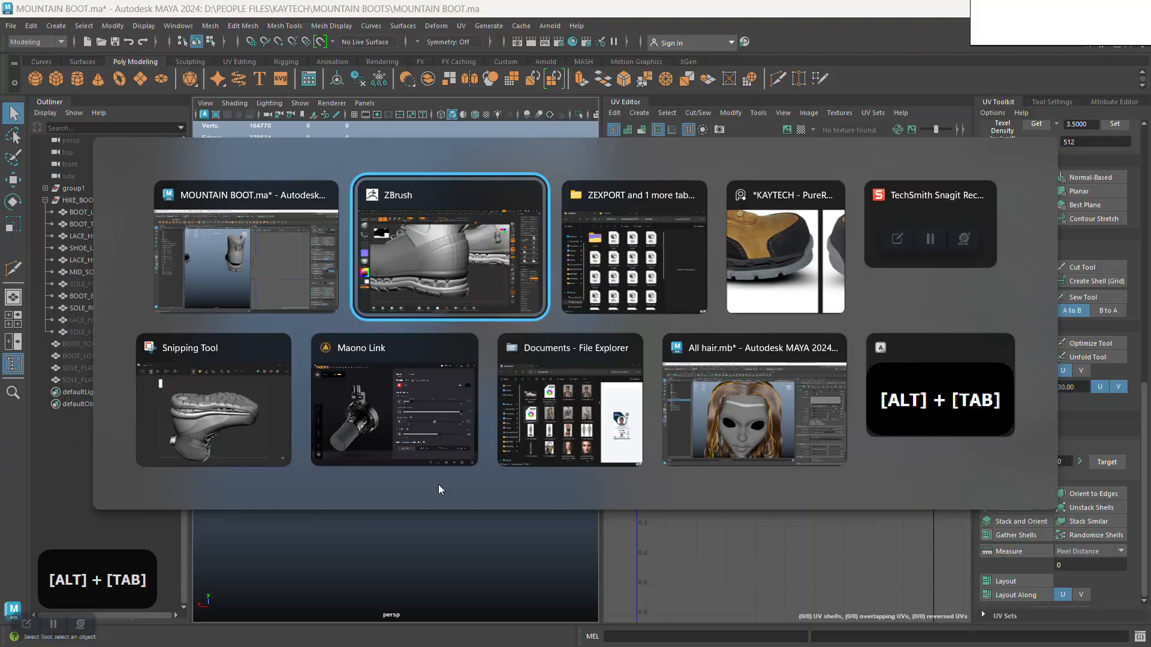
Switch to ZBrush and adjust the sole's heel area using the Move brush at a draw size of about 38.6
{"action": "left_click_drag", "start_coordinate": [722, 394], "coordinate": [700, 402]}
{"action": "left_click_drag", "start_coordinate": [768, 392], "coordinate": [803, 377]}
{"action": "key", "text": "space"}
{"action": "mouse_move", "coordinate": [689, 382]}
{"action": "left_mouse_down"}
{"action": "mouse_move", "coordinate": [700, 381]}
{"action": "mouse_move", "coordinate": [686, 398]}
{"action": "mouse_move", "coordinate": [599, 424]}
{"action": "mouse_move", "coordinate": [570, 419]}
{"action": "mouse_move", "coordinate": [583, 376]}
{"action": "mouse_move", "coordinate": [449, 419]}
{"action": "mouse_move", "coordinate": [623, 372]}
{"action": "left_mouse_up"}
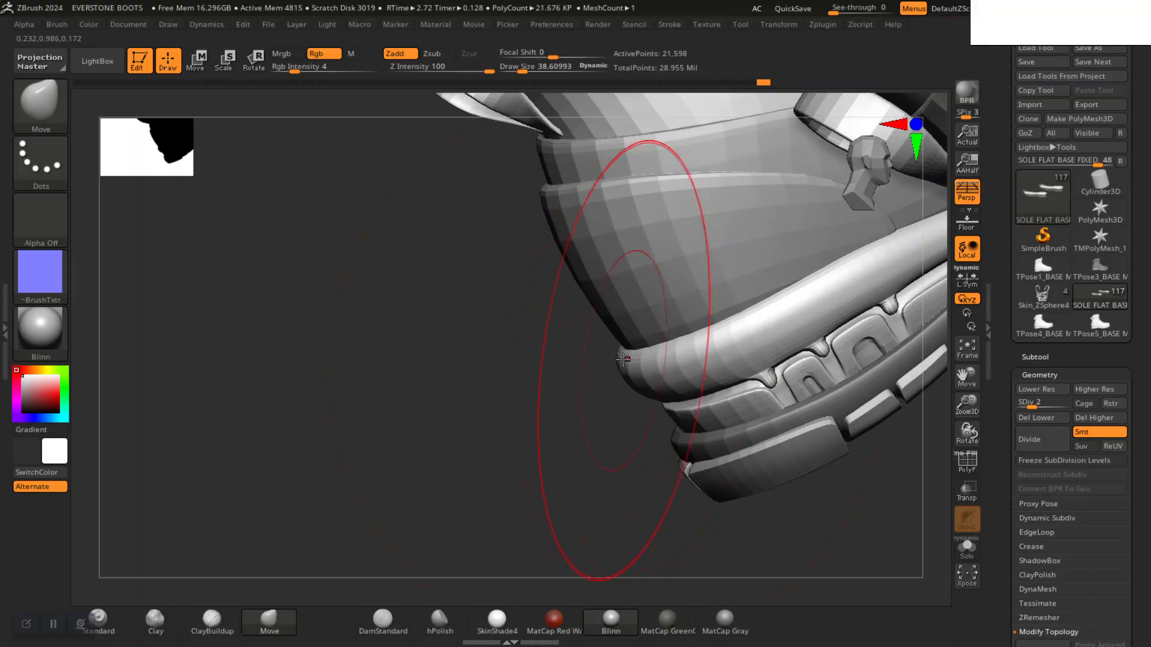
{"action": "mouse_move", "coordinate": [531, 416]}
{"action": "left_mouse_down"}
{"action": "mouse_move", "coordinate": [693, 393]}
{"action": "mouse_move", "coordinate": [591, 415]}
{"action": "mouse_move", "coordinate": [470, 355]}
{"action": "left_mouse_up"}
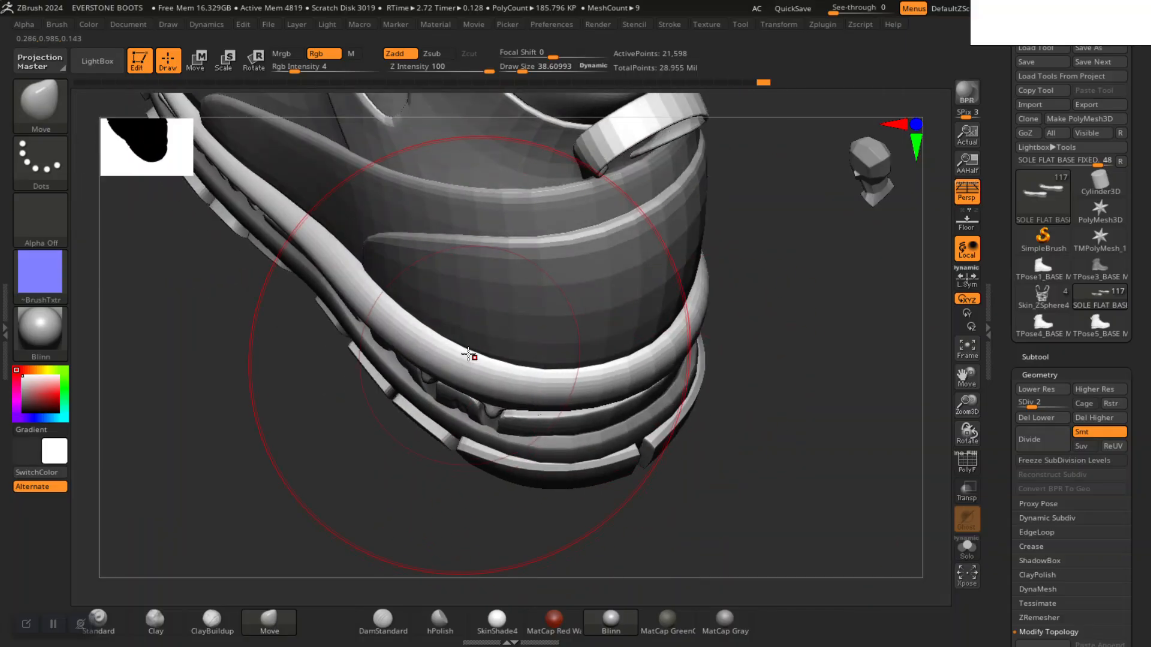
{"action": "left_click_drag", "start_coordinate": [446, 315], "coordinate": [467, 372], "text": "alt"}
Export the readjusted sole mesh over the existing 2 SOLE FLAT BASE FIXED OBJ in the ZEXPORT folder
{"action": "left_click_drag", "start_coordinate": [602, 379], "coordinate": [1034, 227]}
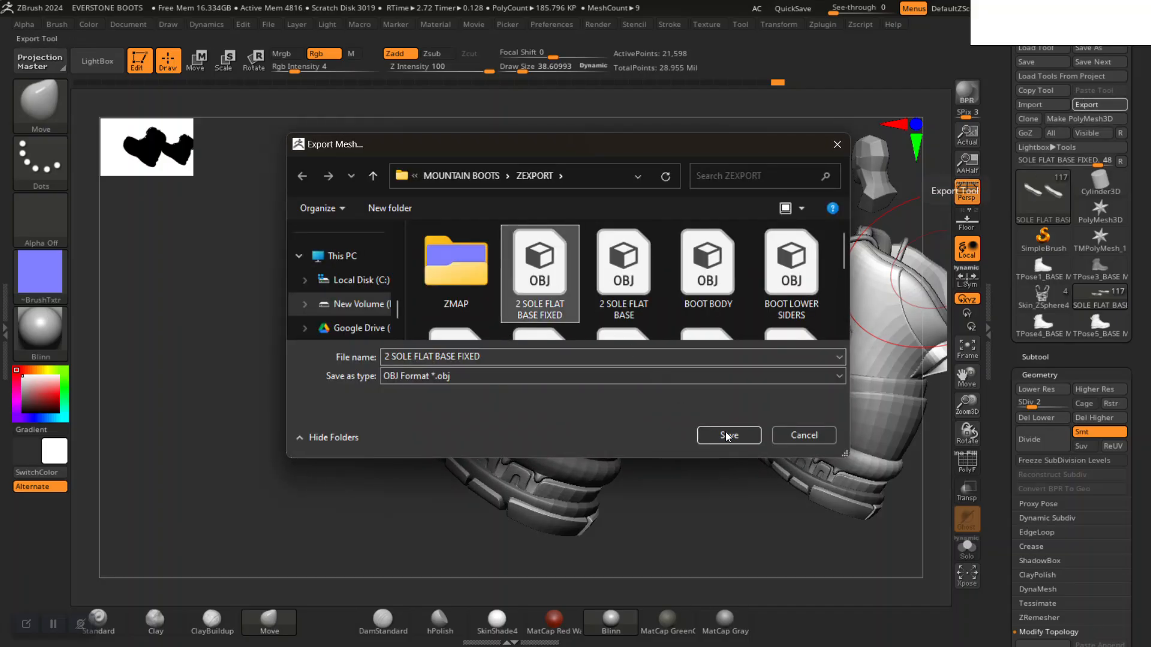
{"action": "left_click", "coordinate": [729, 436]}
{"action": "left_click", "coordinate": [606, 333]}
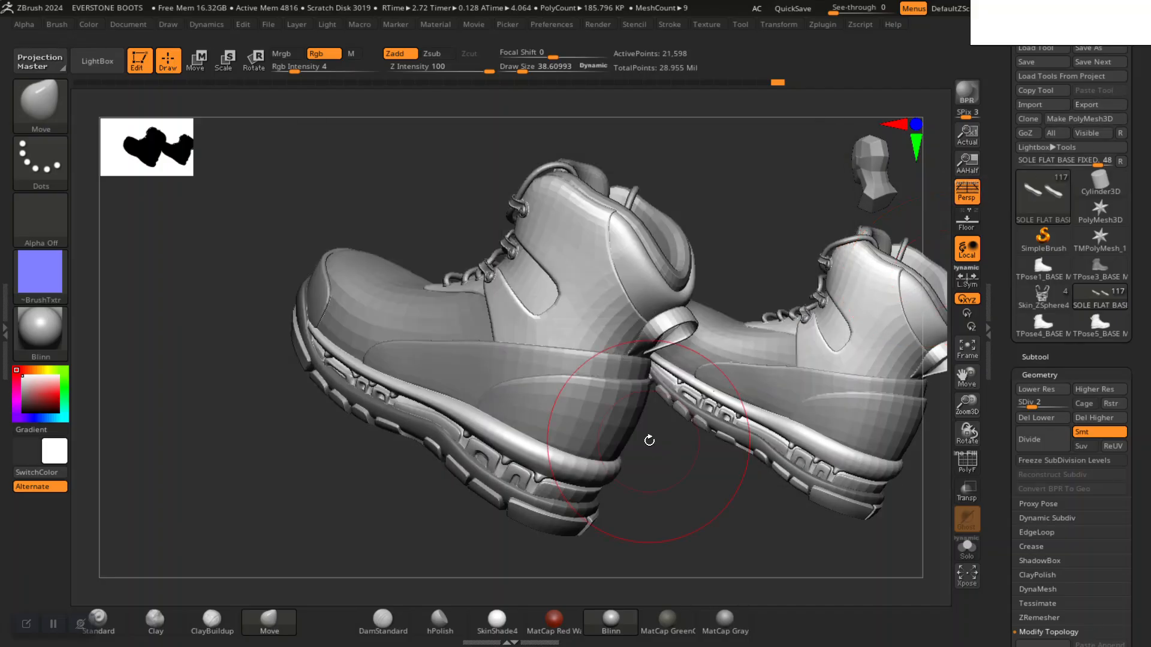
Switch to File Explorer and import the 2 SOLE FLAT BASE OBJ from the ZEXPORT folder into the Maya boot scene
{"action": "key", "text": "alt+Tab"}
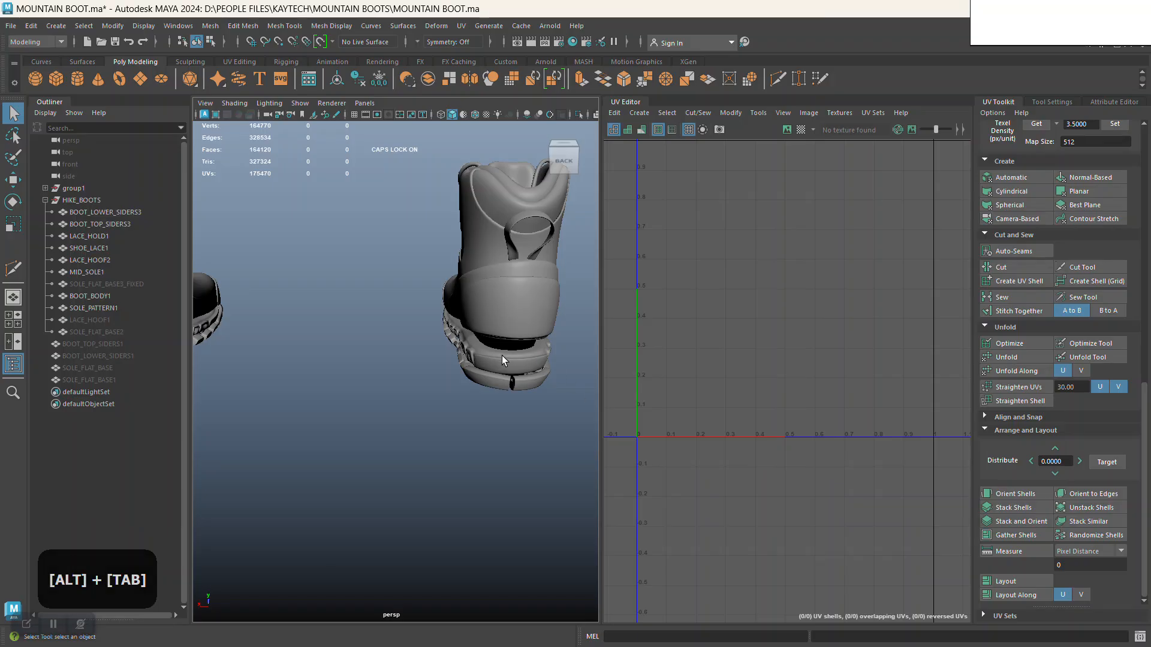
{"action": "key", "text": "alt+Tab"}
{"action": "key", "text": "Tab"}
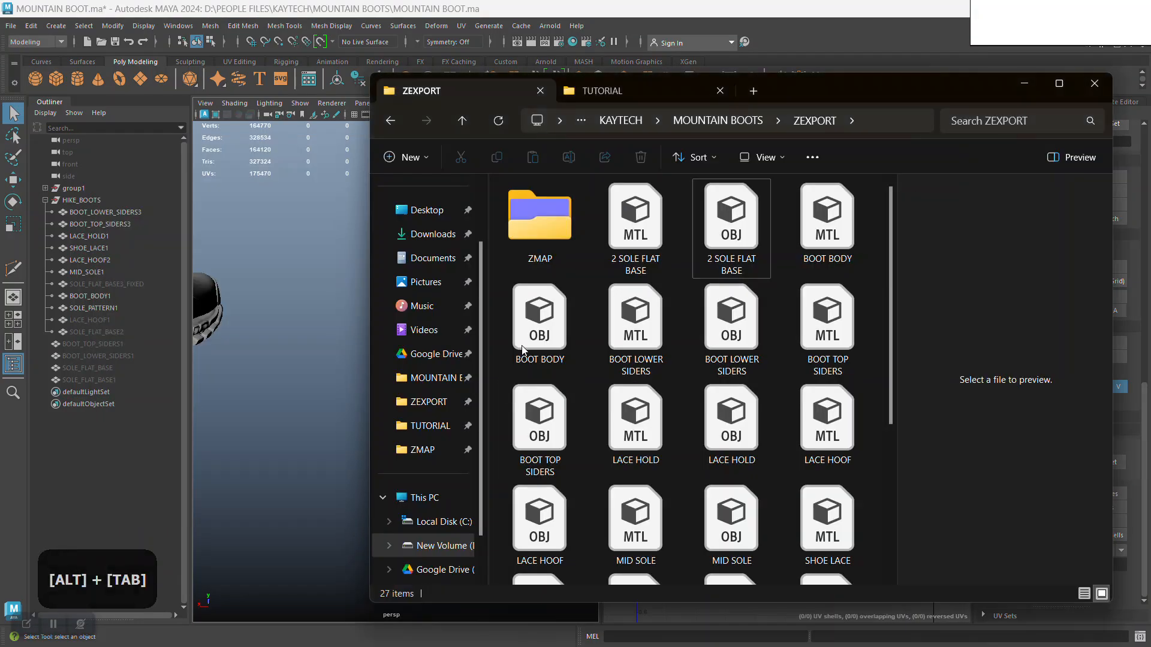
{"action": "left_click", "coordinate": [816, 230]}
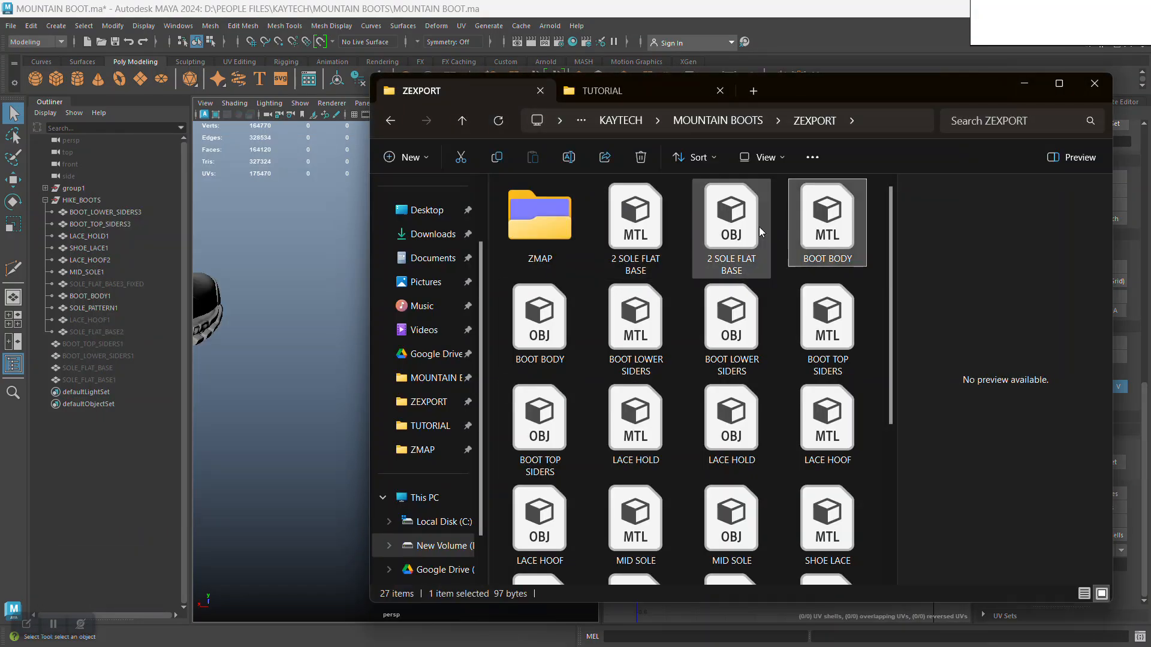
{"action": "left_click_drag", "start_coordinate": [739, 256], "coordinate": [262, 448]}
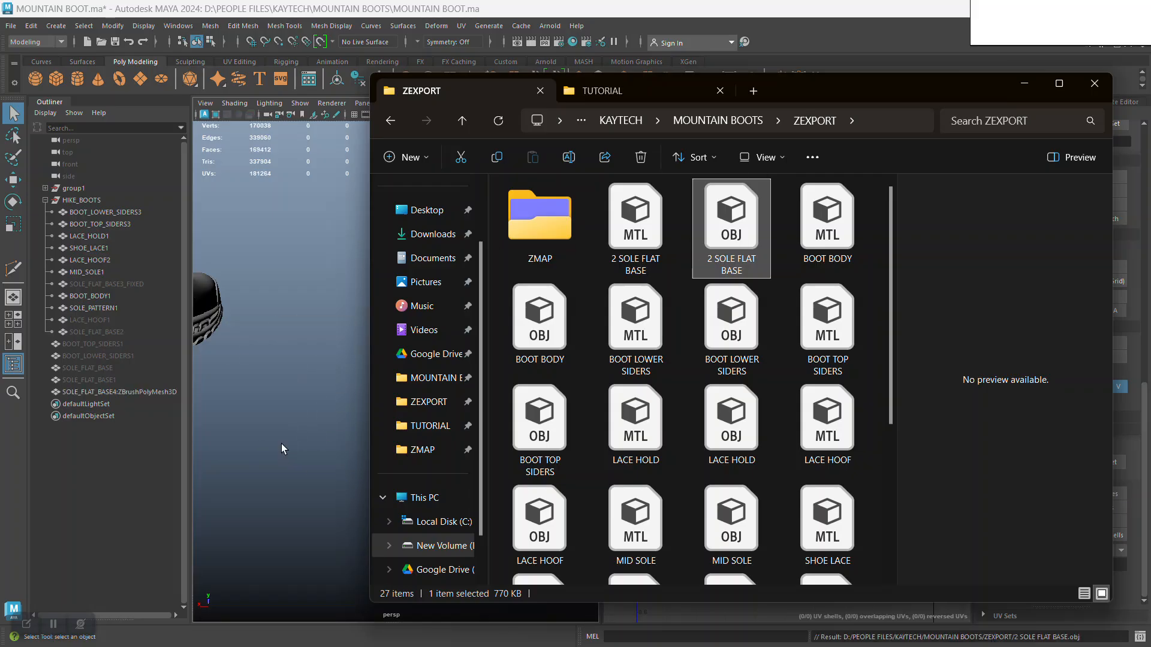
Examine how the imported sole fits the boot from the side, the back and around the heel on both boots
{"action": "middle_click_drag", "start_coordinate": [334, 465], "coordinate": [357, 452], "text": "alt"}
{"action": "right_click_drag", "start_coordinate": [357, 452], "coordinate": [398, 476], "text": "alt"}
{"action": "left_click_drag", "start_coordinate": [398, 475], "coordinate": [384, 416], "text": "alt"}
{"action": "middle_click_drag", "start_coordinate": [384, 417], "coordinate": [387, 419], "text": "alt"}
{"action": "left_click_drag", "start_coordinate": [473, 420], "coordinate": [324, 443], "text": "alt"}
{"action": "right_click_drag", "start_coordinate": [324, 443], "coordinate": [326, 457], "text": "alt"}
{"action": "middle_click_drag", "start_coordinate": [326, 457], "coordinate": [388, 462], "text": "alt"}
{"action": "right_click_drag", "start_coordinate": [388, 462], "coordinate": [389, 477], "text": "alt"}
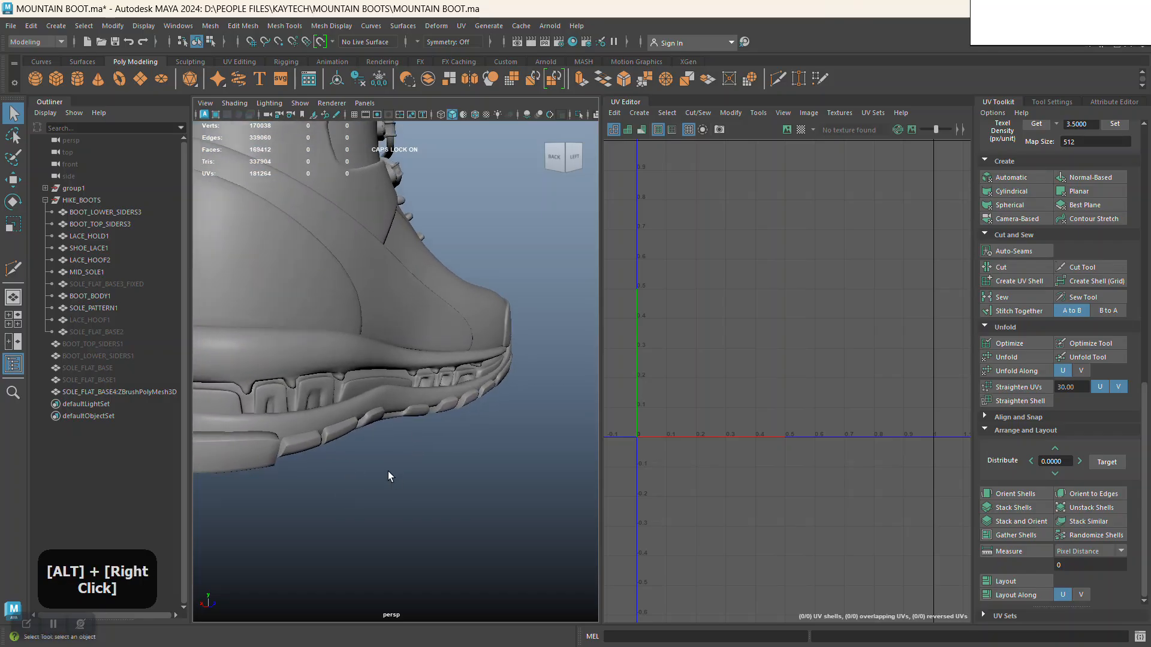
{"action": "middle_click_drag", "start_coordinate": [388, 477], "coordinate": [478, 488], "text": "alt"}
{"action": "left_click_drag", "start_coordinate": [478, 488], "coordinate": [446, 465], "text": "alt"}
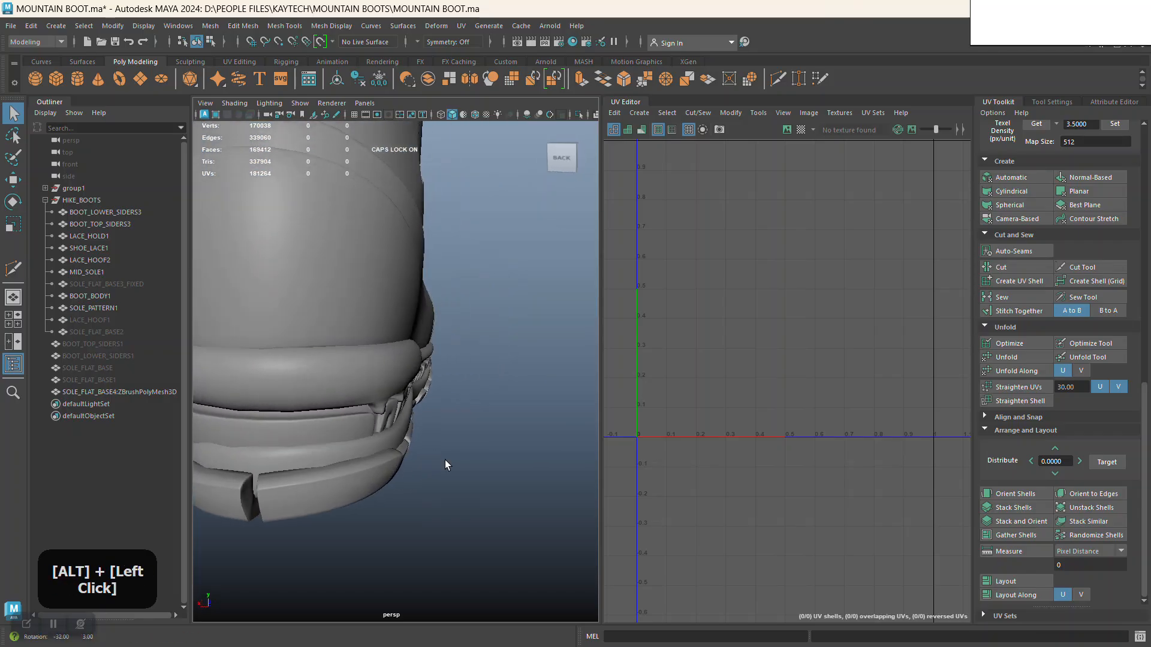
{"action": "right_click_drag", "start_coordinate": [445, 465], "coordinate": [420, 467], "text": "alt"}
{"action": "middle_click_drag", "start_coordinate": [420, 467], "coordinate": [268, 428], "text": "alt"}
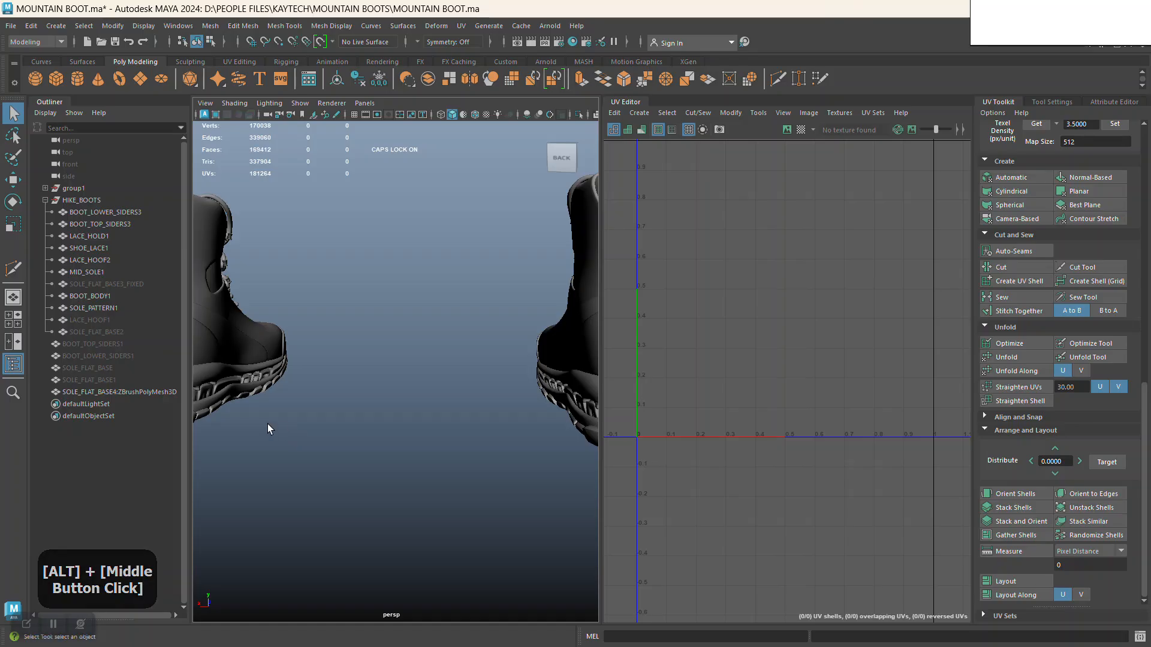
{"action": "left_click_drag", "start_coordinate": [268, 425], "coordinate": [372, 416], "text": "alt"}
{"action": "middle_click_drag", "start_coordinate": [372, 416], "coordinate": [419, 390], "text": "alt"}
{"action": "right_click_drag", "start_coordinate": [419, 390], "coordinate": [405, 453], "text": "alt"}
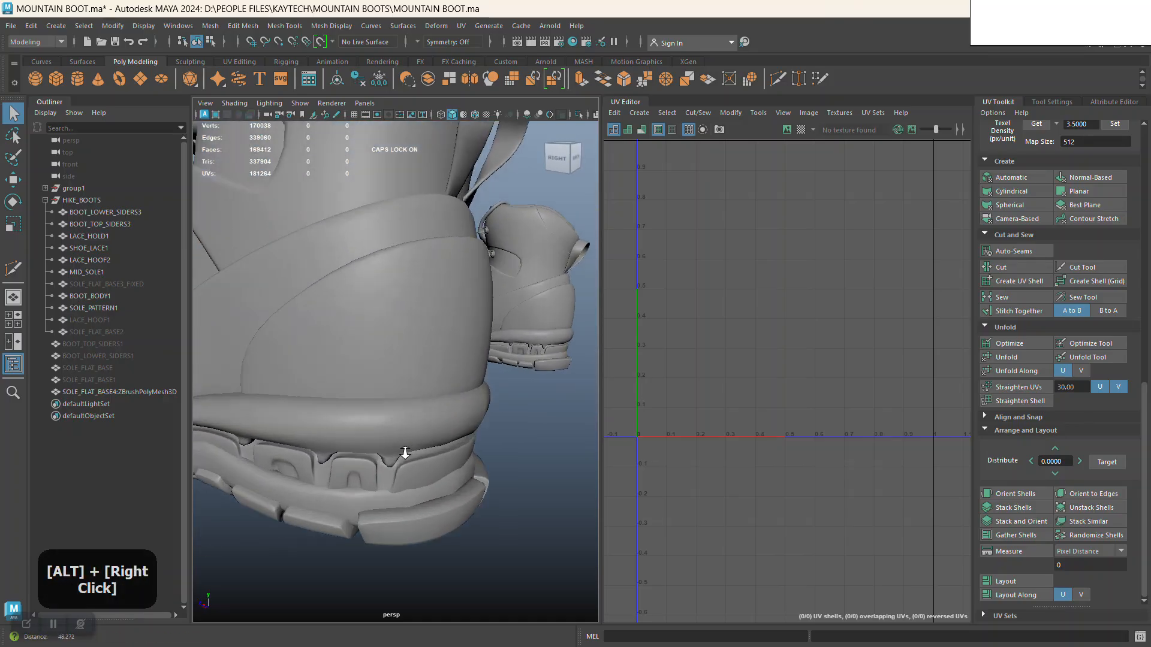
{"action": "middle_click_drag", "start_coordinate": [406, 453], "coordinate": [427, 407], "text": "alt"}
Select the imported ZBrush sole mesh and inspect its wireframe around the heel
{"action": "left_click", "coordinate": [395, 359]}
{"action": "right_click_drag", "start_coordinate": [417, 355], "coordinate": [435, 378], "text": "alt"}
{"action": "left_click_drag", "start_coordinate": [434, 377], "coordinate": [409, 381], "text": "alt"}
{"action": "right_click_drag", "start_coordinate": [410, 385], "coordinate": [391, 403], "text": "alt"}
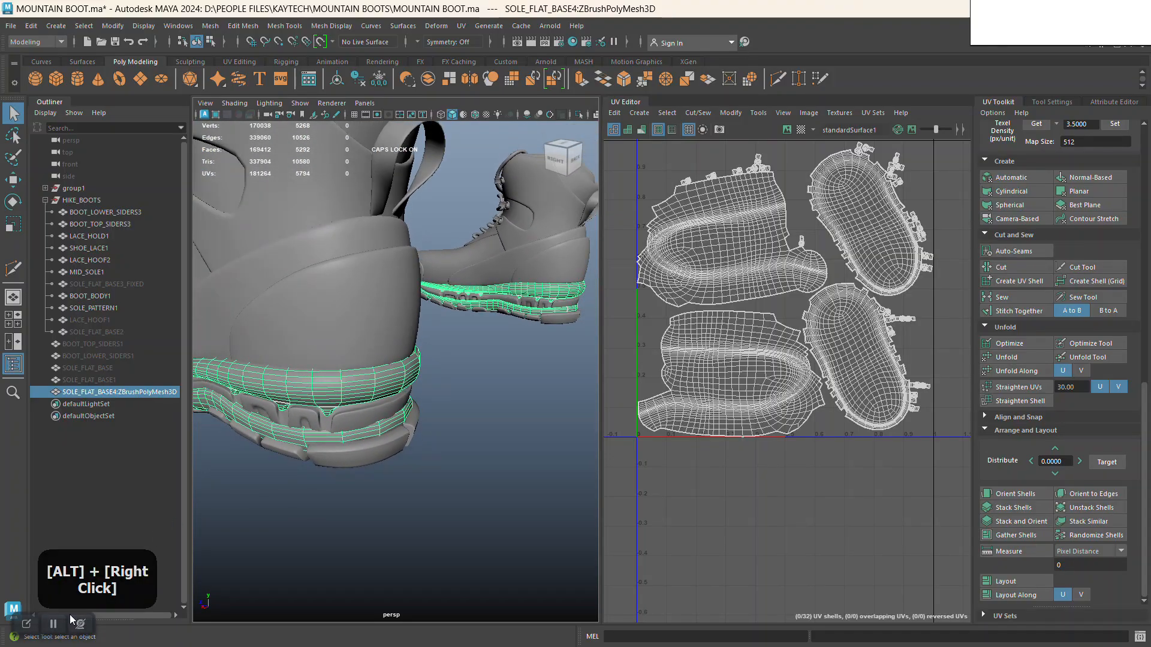